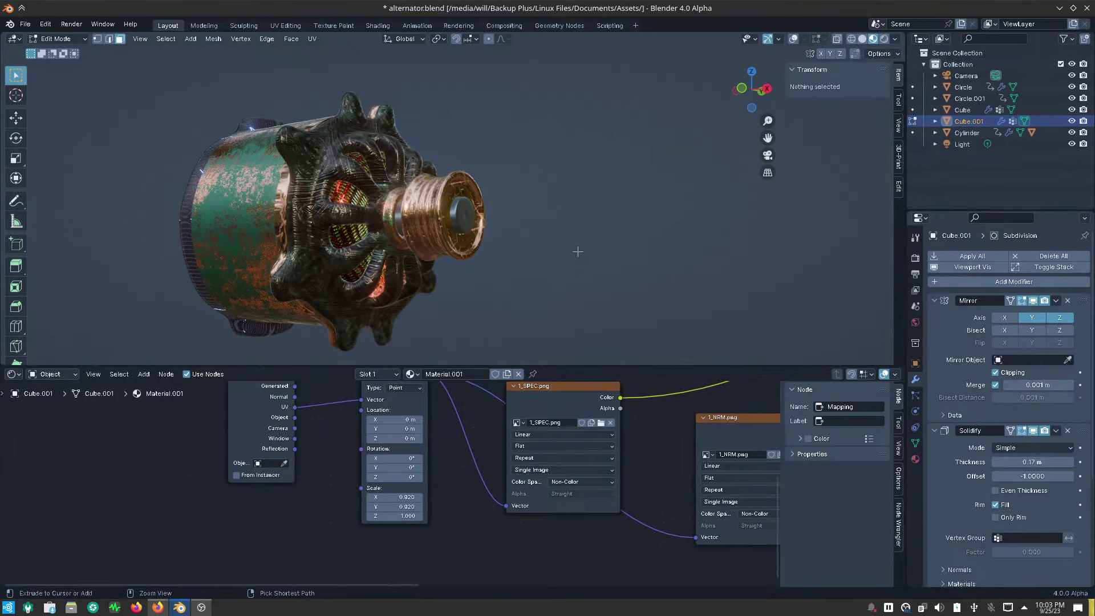
Maximize the 3D viewport and start playing the alternator's animation.
key("ctrl+space")
mouse_move(494, 468)
middle_mouse_down()
mouse_move(588, 448)
mouse_move(606, 497)
mouse_move(713, 453)
middle_mouse_up()
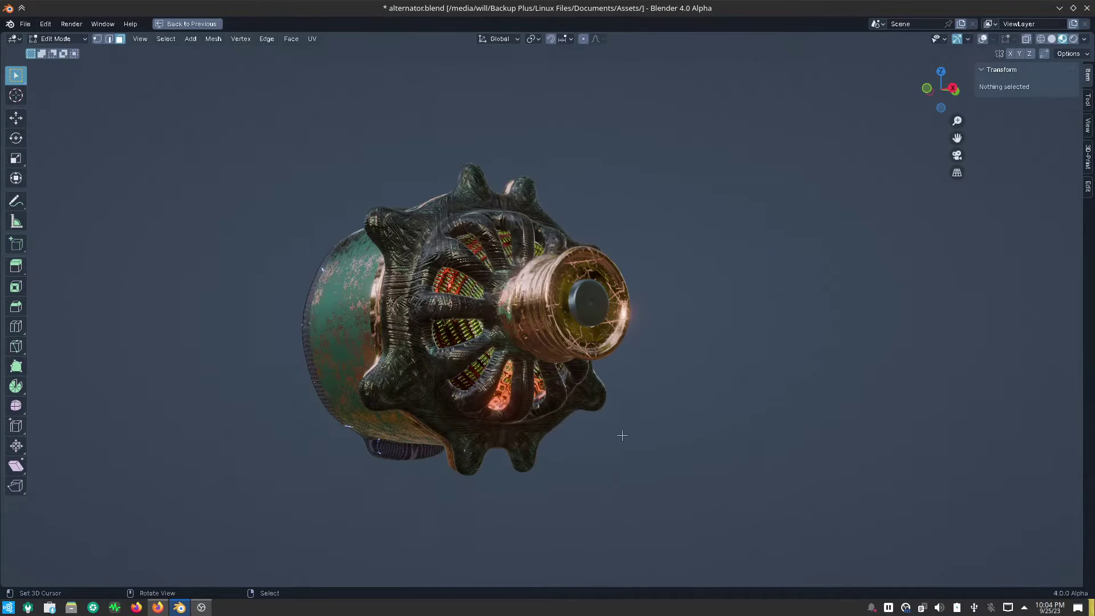
middle_click_drag(620, 435, 635, 415)
key("shift+space")
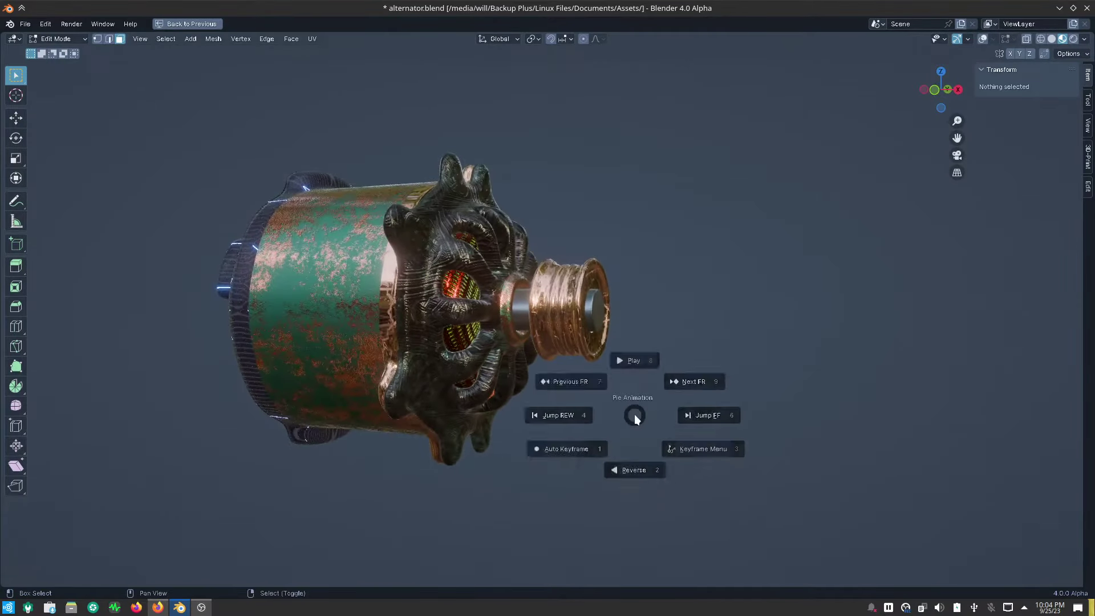
left_click(633, 350)
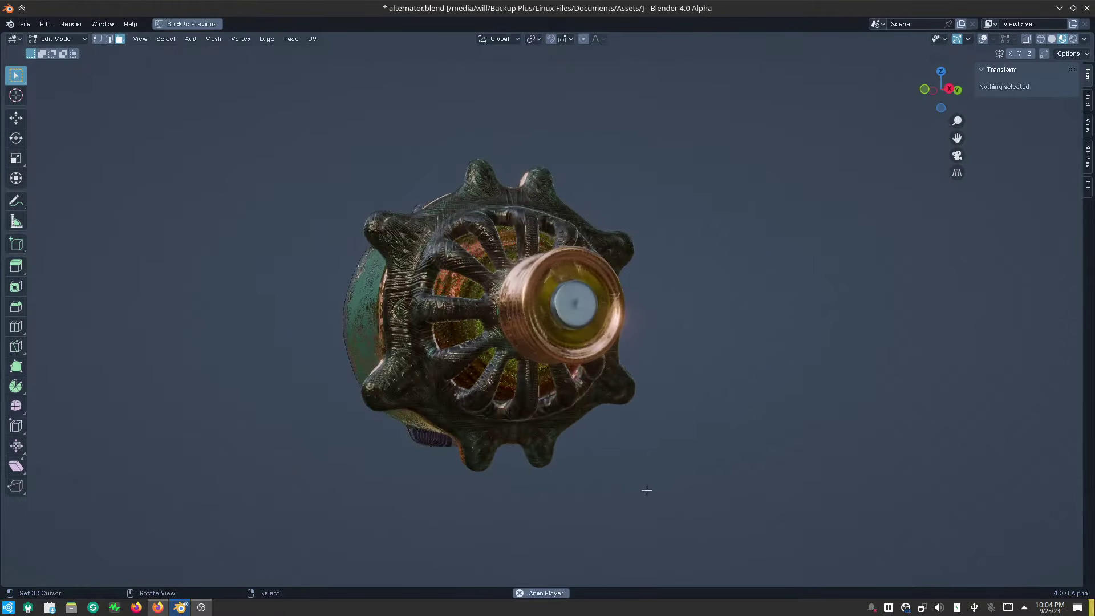
Orbit around the alternator to inspect its other side, glowing back face and pulley end.
middle_click_drag(711, 445, 646, 457)
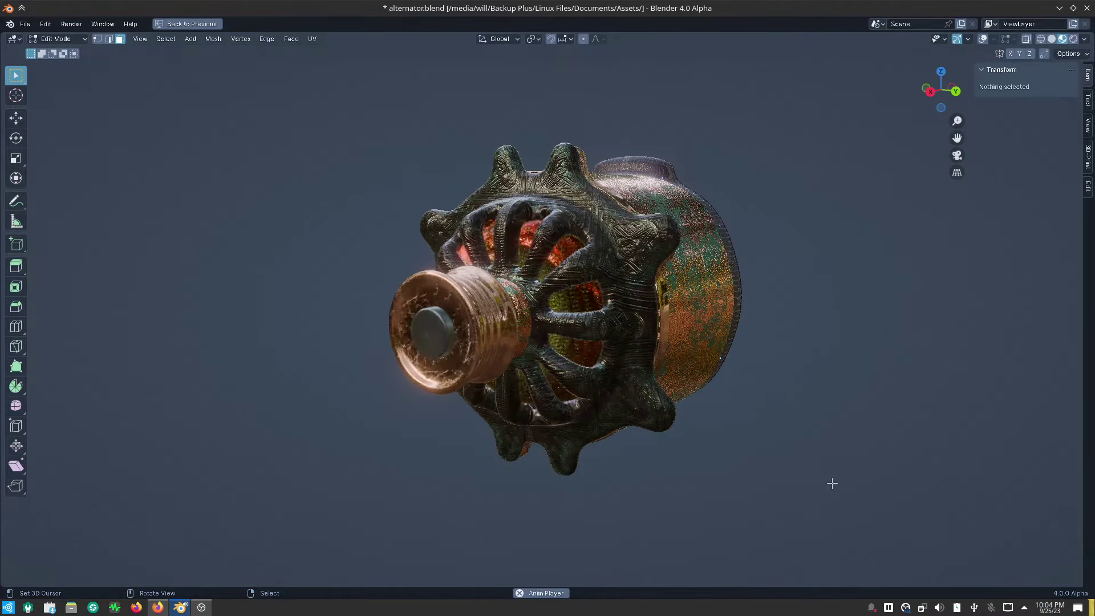
middle_click_drag(832, 483, 620, 444)
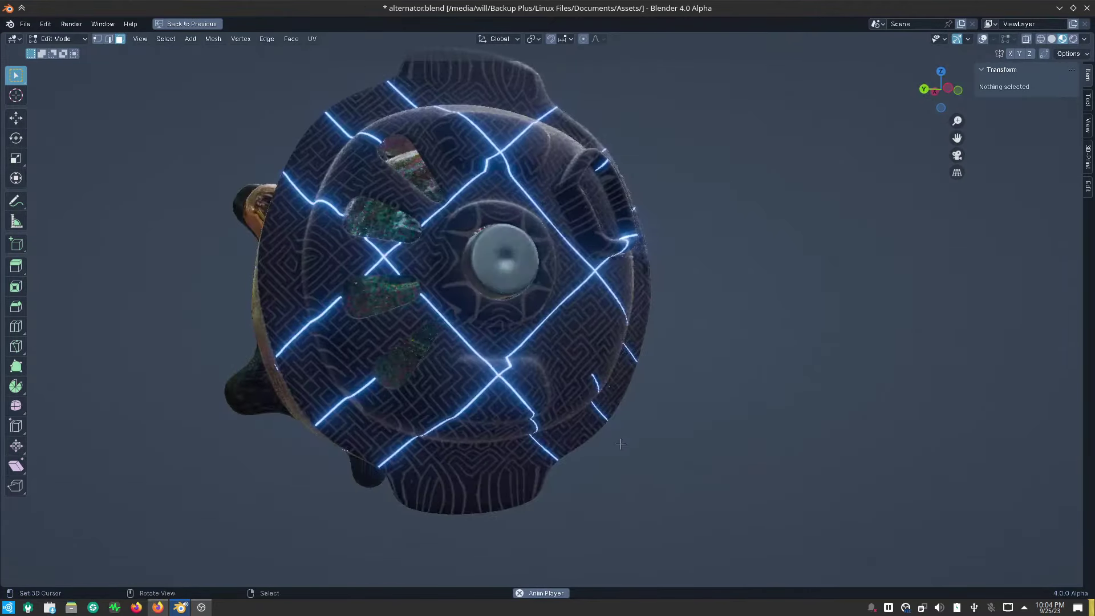
scroll(552, 405, "down", 2)
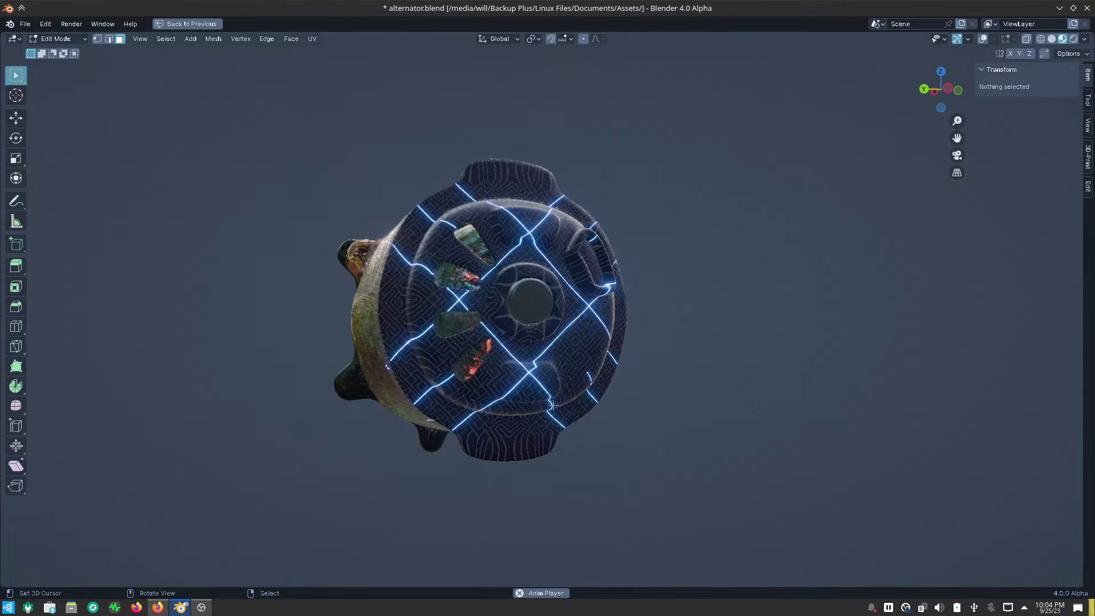
middle_click_drag(552, 405, 699, 442)
scroll(699, 443, "up", 2)
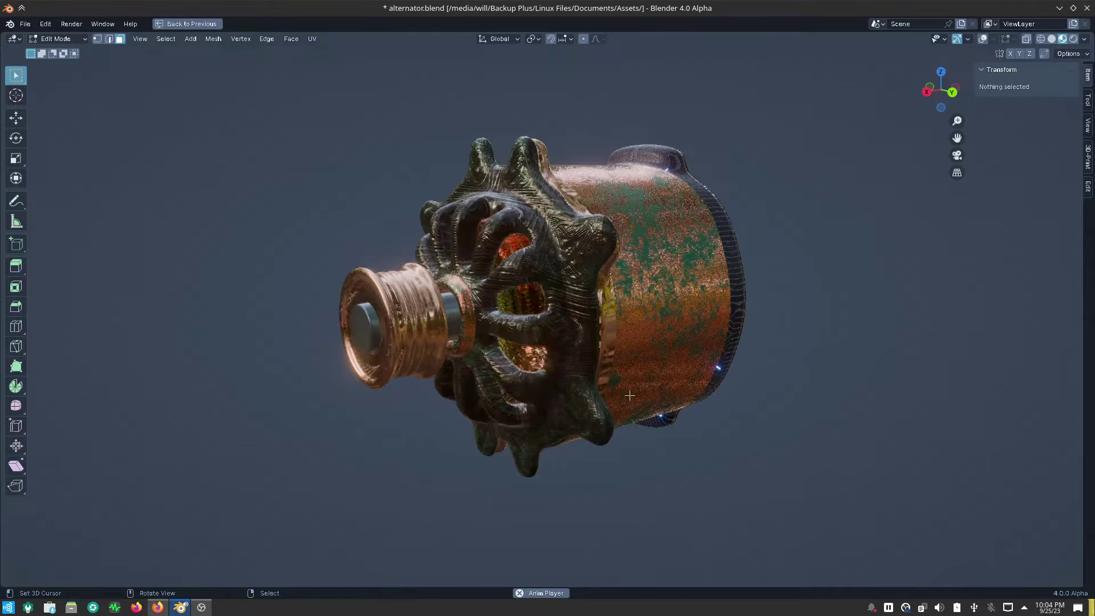
middle_click_drag(629, 394, 651, 376)
Restore the full editor layout and orbit around to the alternator's front and pulley.
key("ctrl+space")
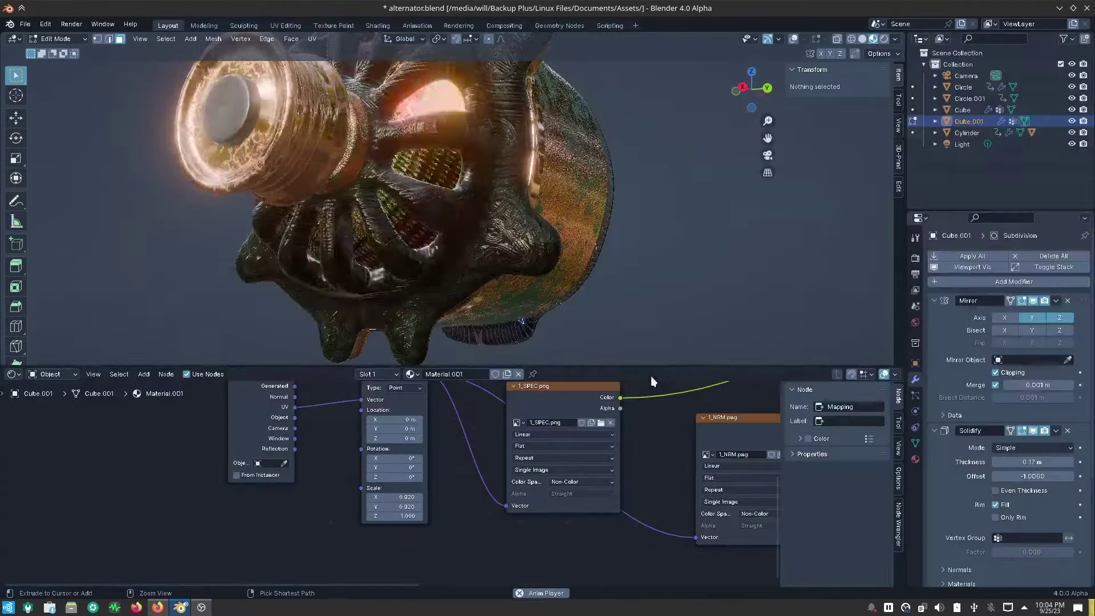
scroll(513, 257, "down", 3)
middle_click_drag(513, 256, 500, 295)
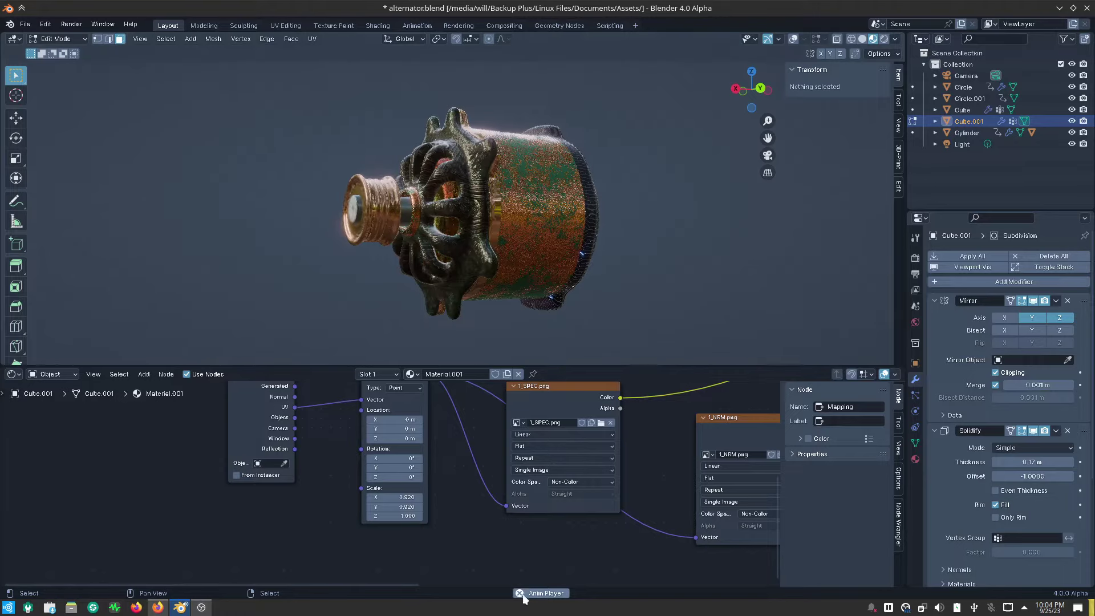
mouse_move(456, 285)
middle_mouse_down()
mouse_move(596, 307)
mouse_move(427, 264)
mouse_move(432, 272)
middle_mouse_up()
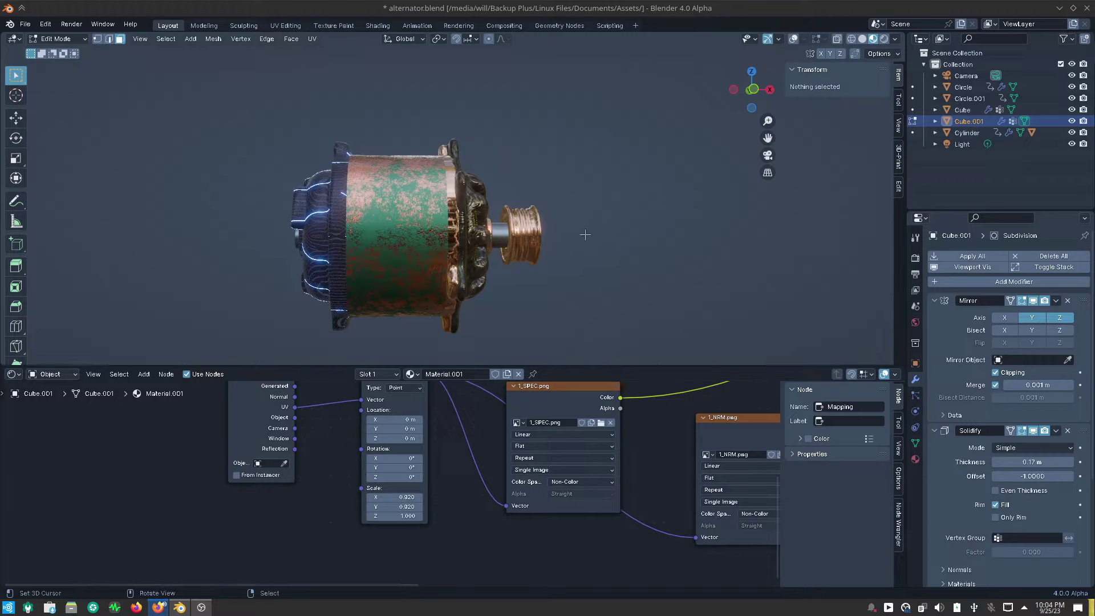
middle_click_drag(572, 262, 502, 266)
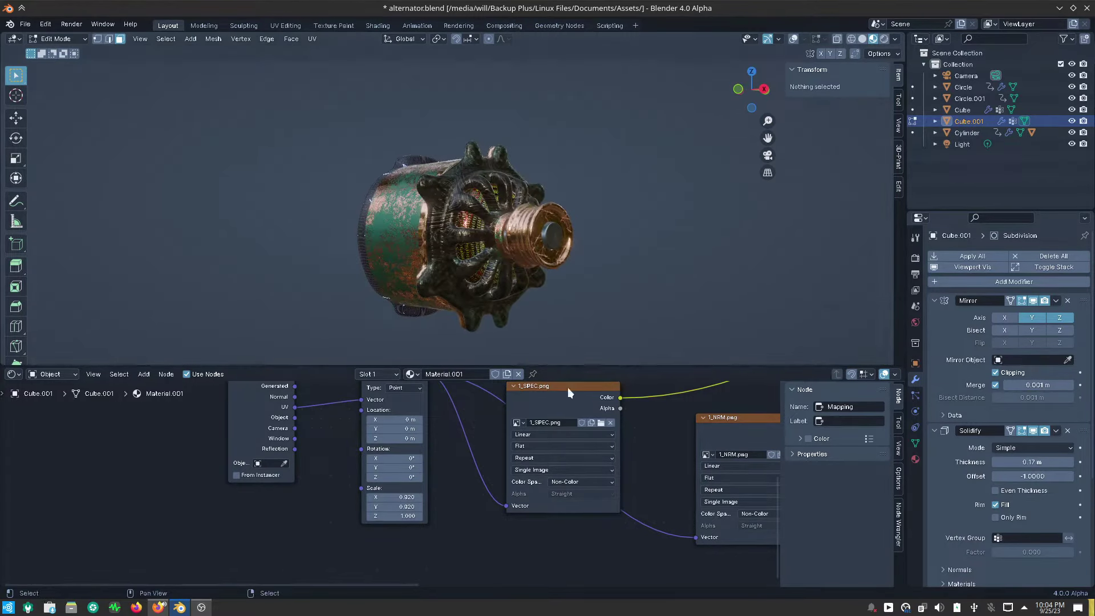
scroll(513, 285, "up", 2)
Bring the material nodes into view, turn viewport overlays back on, and switch to Object Mode.
mouse_move(453, 448)
middle_mouse_down()
mouse_move(453, 473)
mouse_move(156, 496)
middle_mouse_up()
middle_click_drag(581, 441, 603, 452)
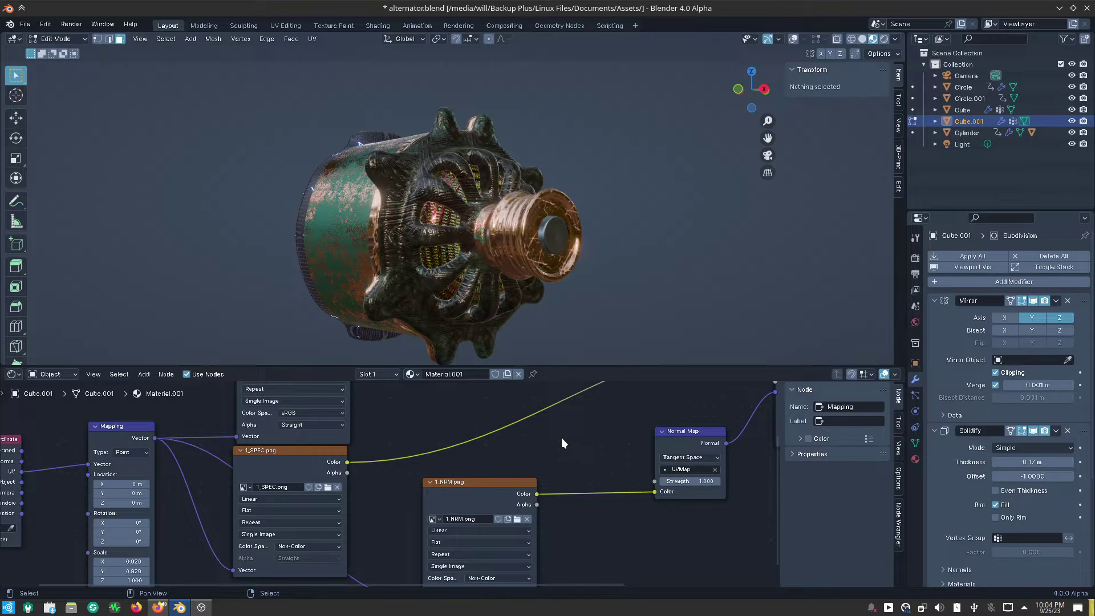
left_click(793, 39)
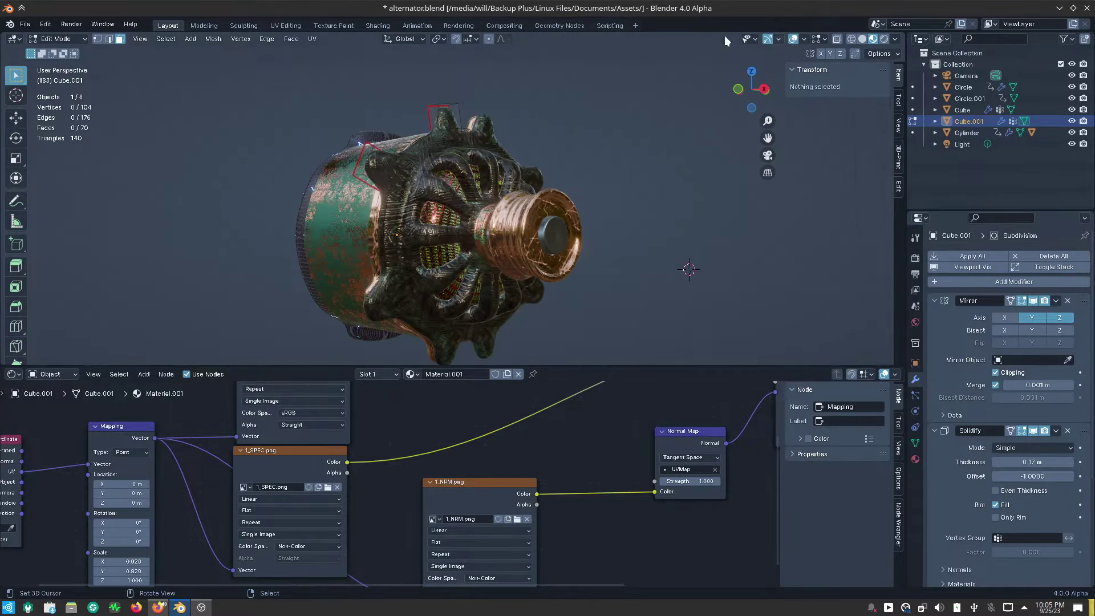
left_click(81, 38)
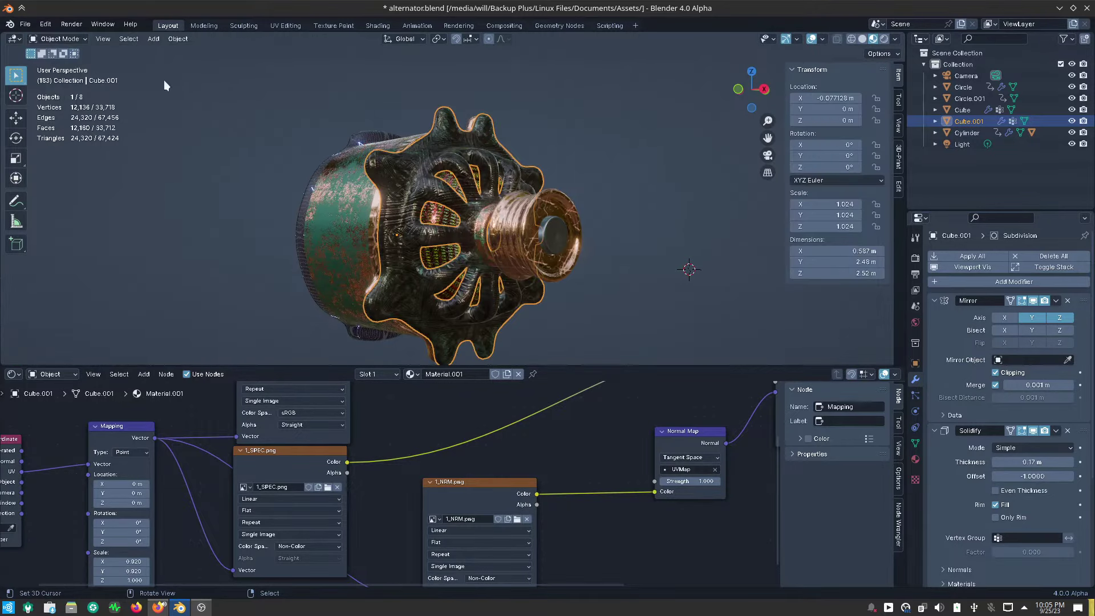
Select the copper pulley Cylinder.001, show its Material.002 texture nodes, and open the add-node list.
left_click(527, 224)
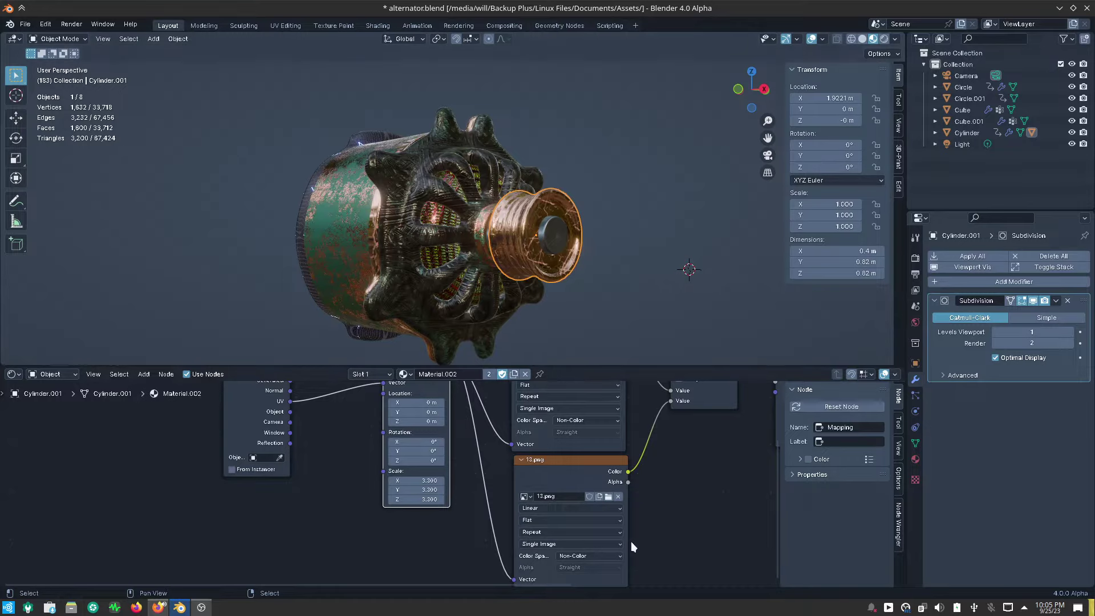
middle_click_drag(631, 541, 511, 411)
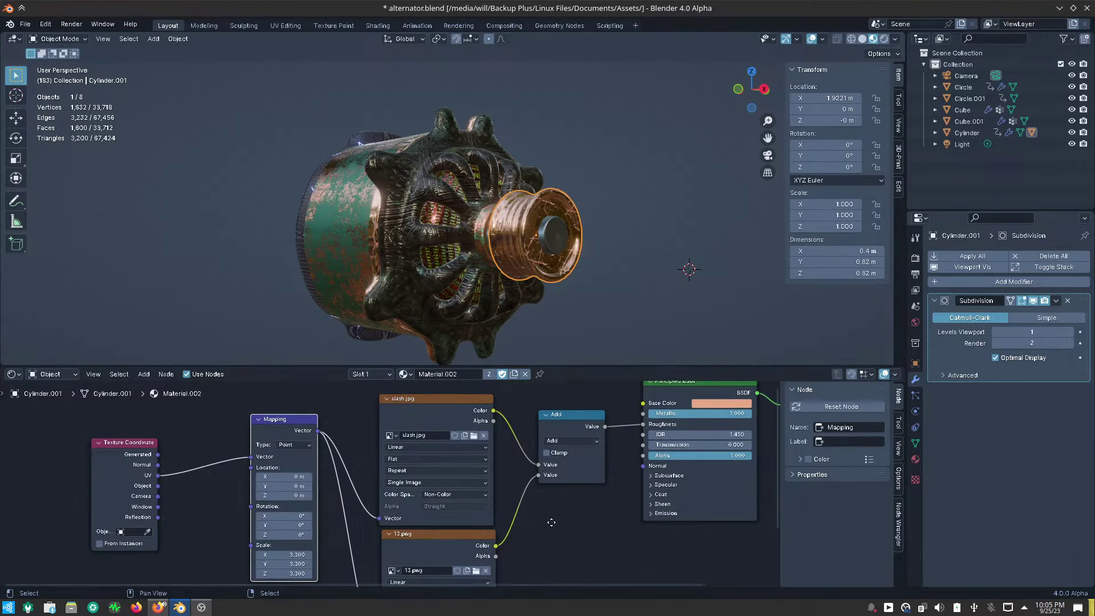
middle_click_drag(548, 524, 542, 508)
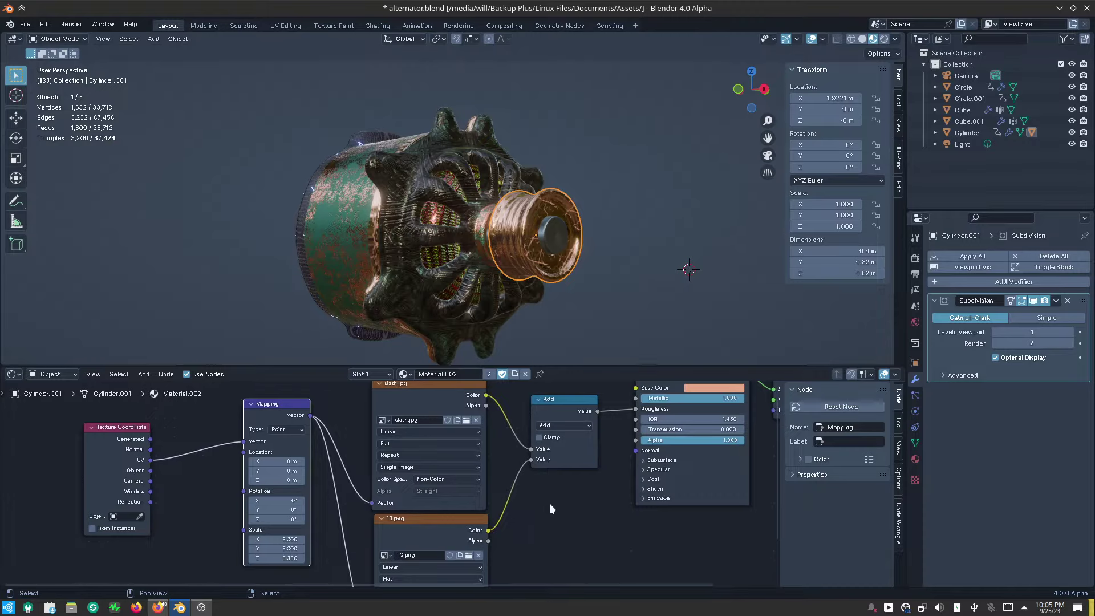
key("shift+a")
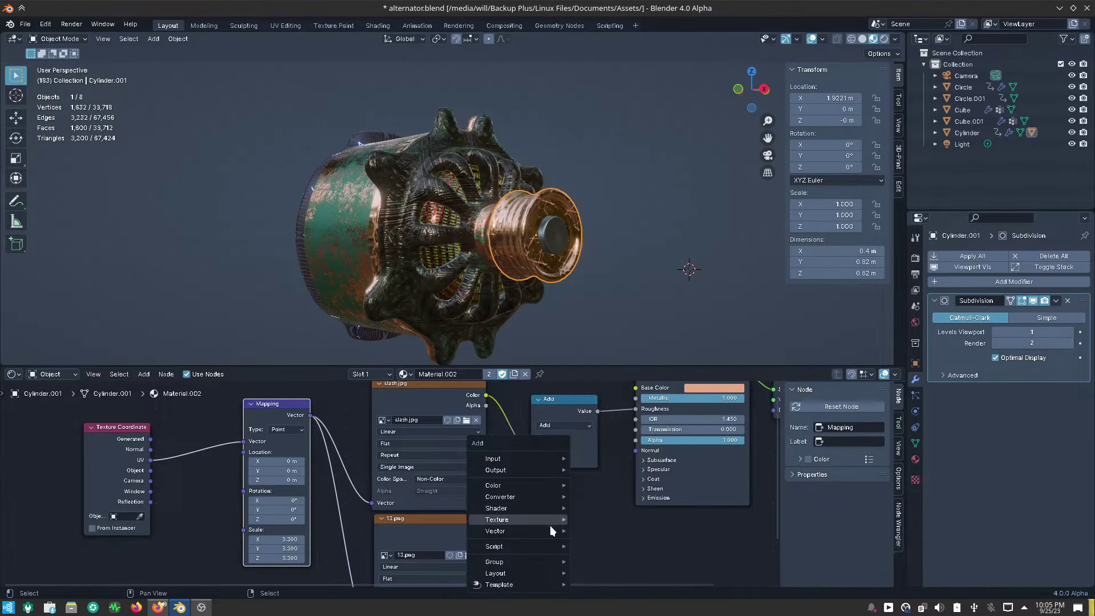
mouse_move(496, 530)
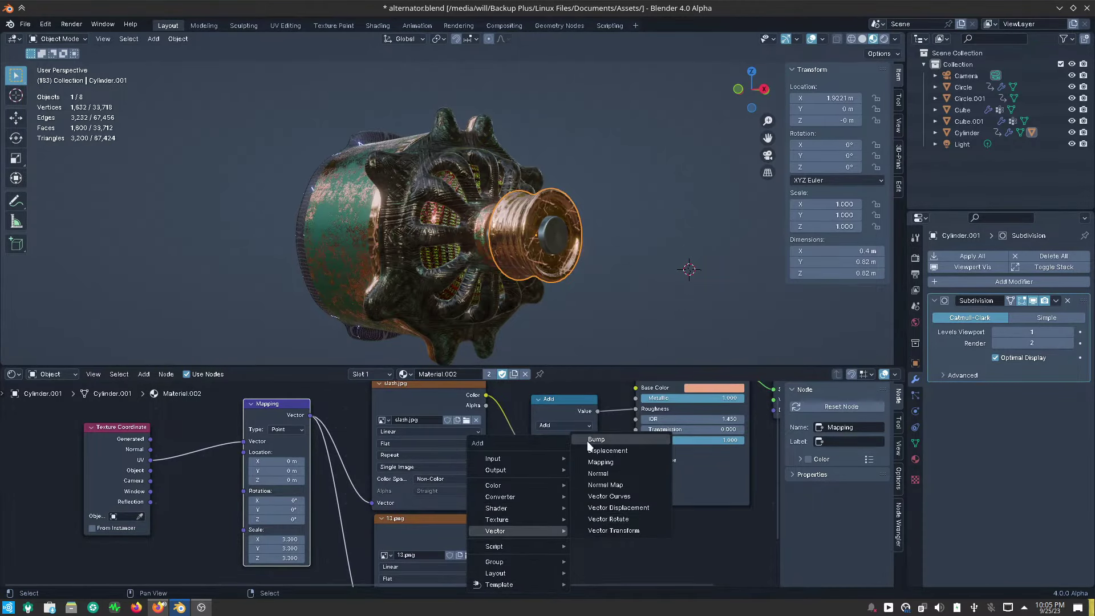
Add a Bump node feeding the shader's Normal, with 13.png colour driving its Height.
left_click(596, 439)
left_click(542, 485)
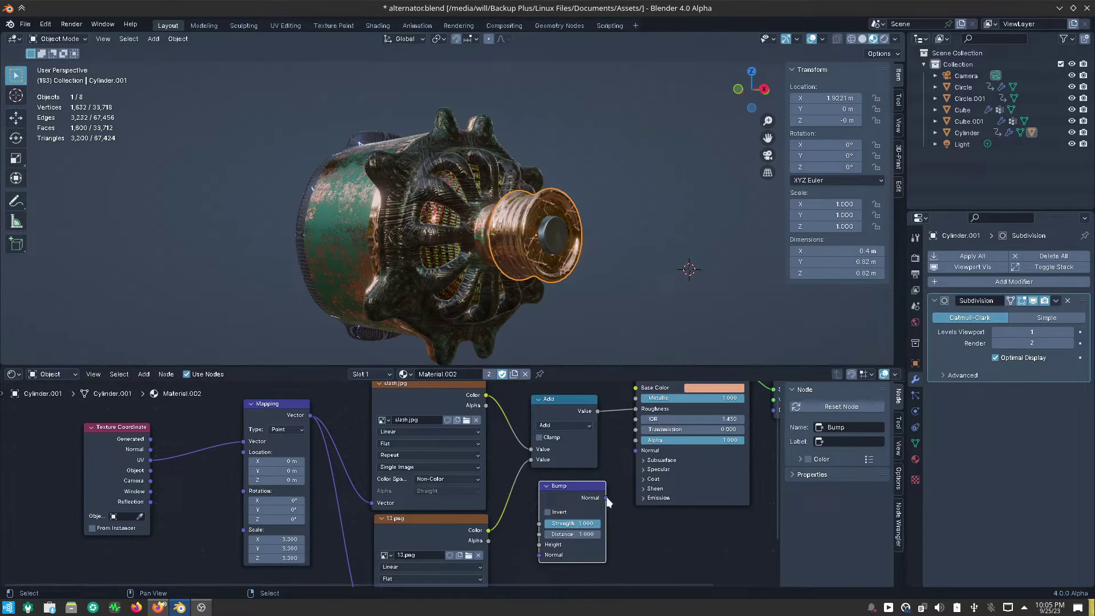
left_click_drag(607, 500, 618, 486)
left_click_drag(631, 449, 631, 453)
middle_click_drag(566, 486, 613, 463)
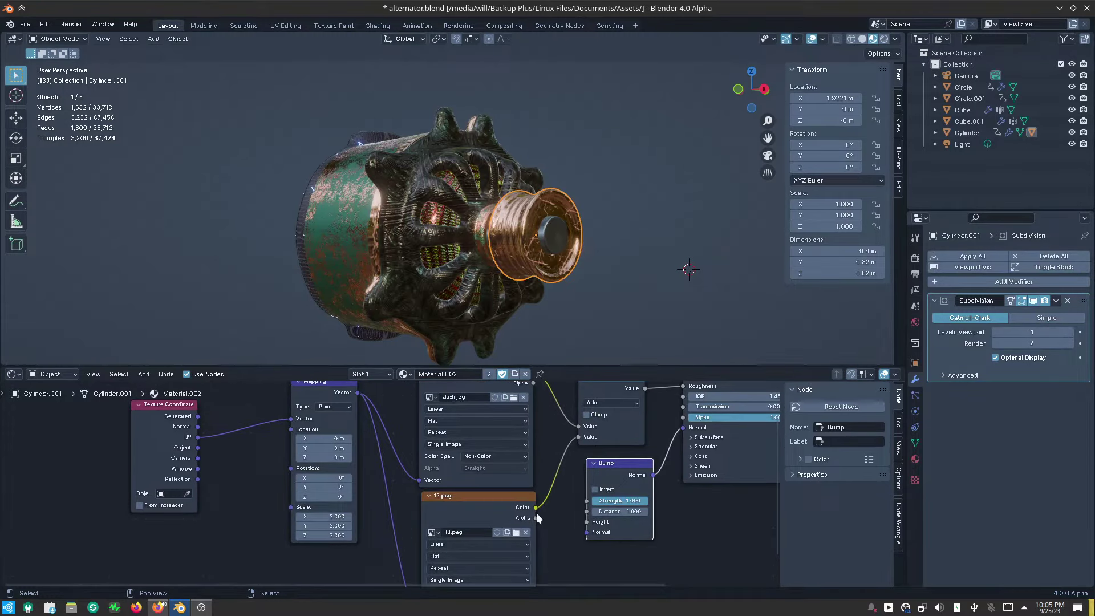
left_click_drag(536, 507, 584, 523)
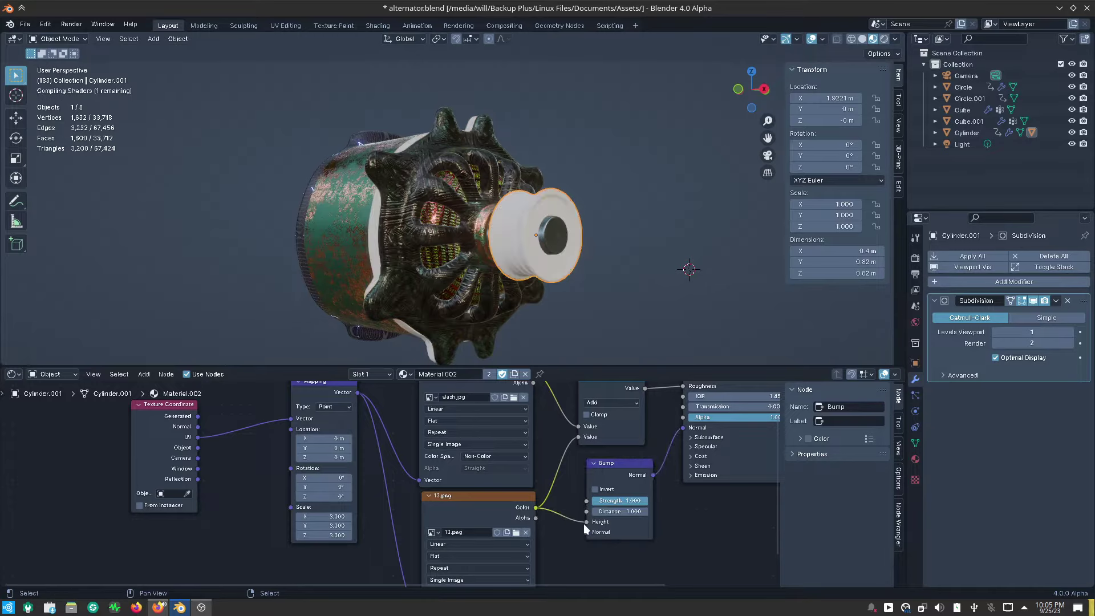
Lower the Bump strength to 0.182 and inspect the bumpy pulley up close.
middle_click_drag(570, 250, 556, 232)
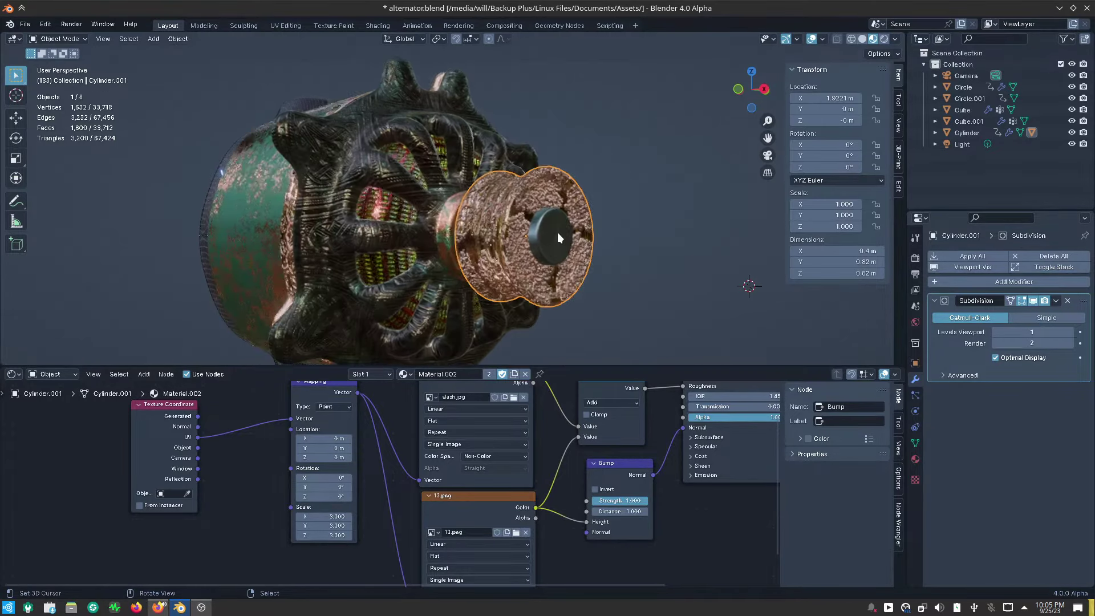
scroll(561, 242, "up", 3)
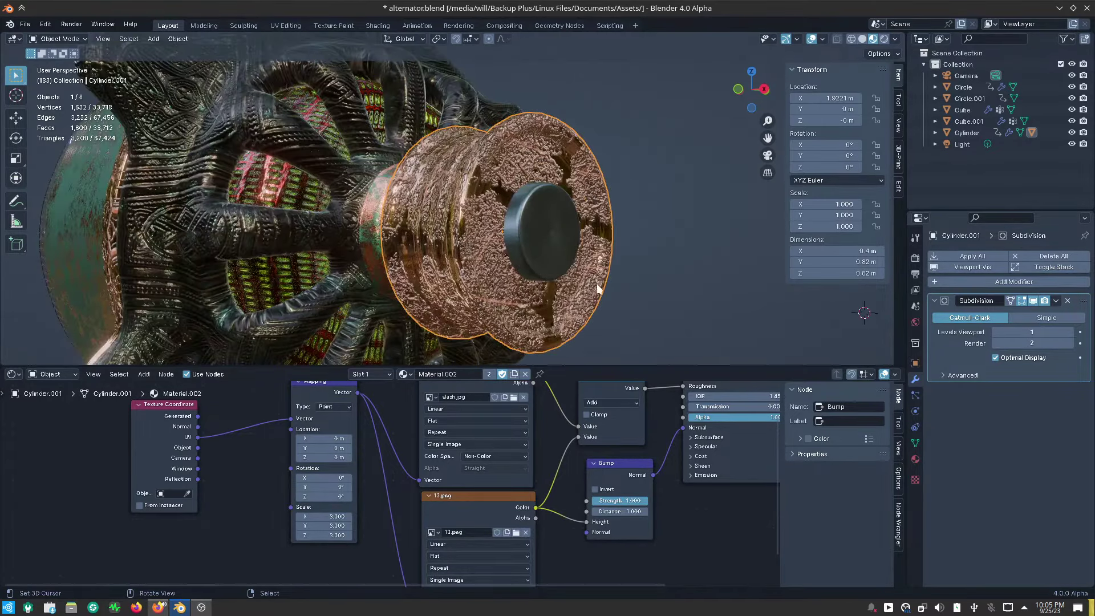
mouse_move(597, 289)
middle_mouse_down()
mouse_move(576, 275)
mouse_move(578, 296)
middle_mouse_up()
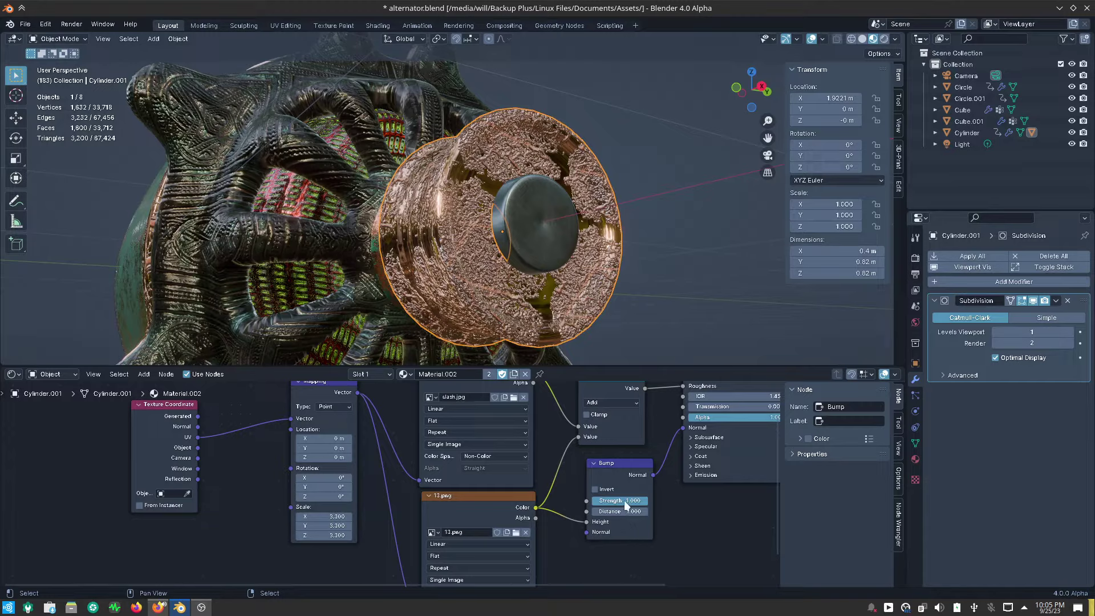
left_click_drag(619, 500, 600, 500)
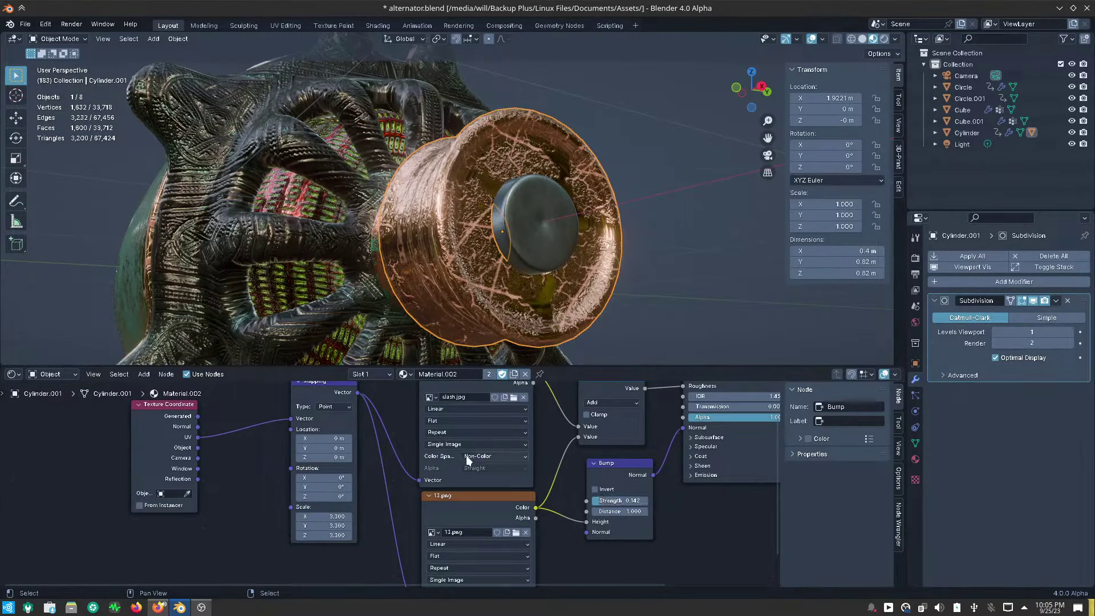
scroll(540, 507, "down", 1)
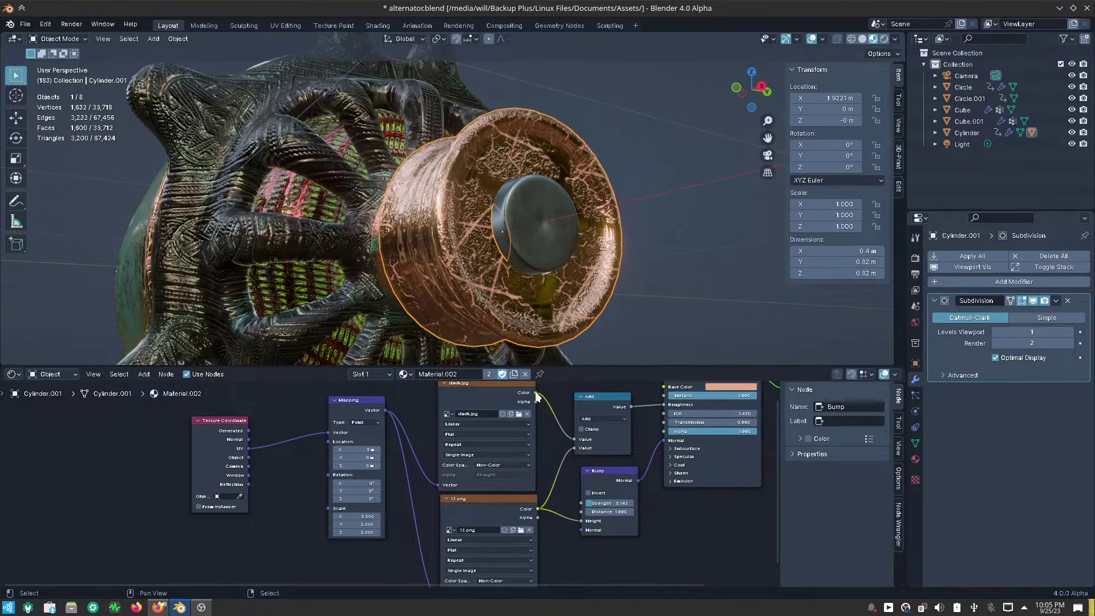
Try Bump strengths of 0.350 and 0.233 and invert the bump direction.
mouse_move(536, 393)
left_mouse_down()
mouse_move(579, 522)
mouse_move(633, 503)
left_mouse_up()
mouse_move(604, 285)
middle_mouse_down()
mouse_move(658, 318)
mouse_move(597, 315)
middle_mouse_up()
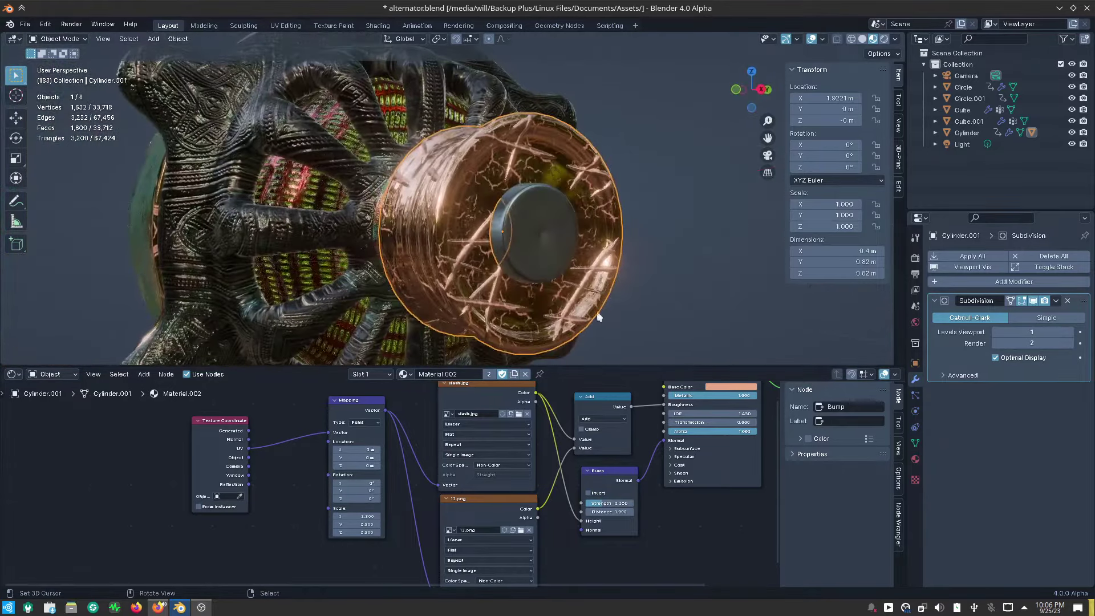
left_click_drag(611, 504, 585, 498)
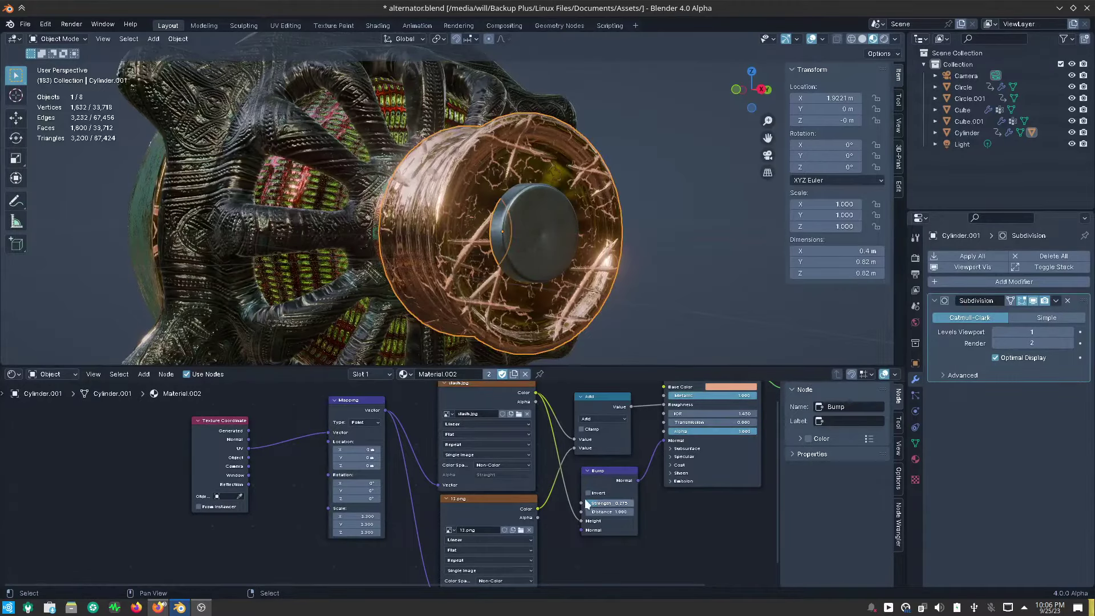
left_click(588, 494)
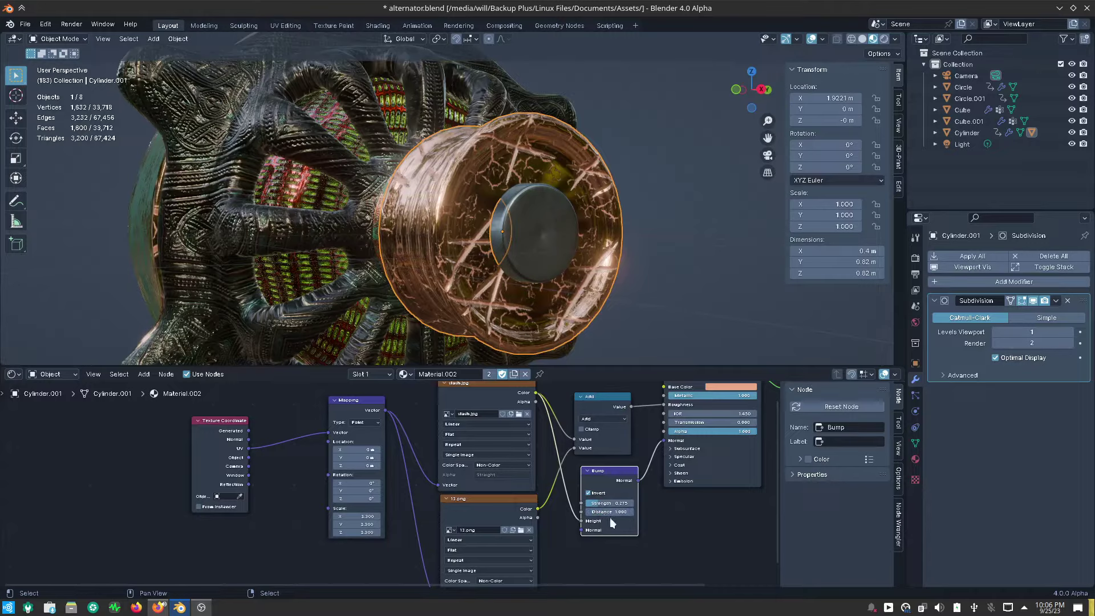
middle_click_drag(500, 257, 504, 222)
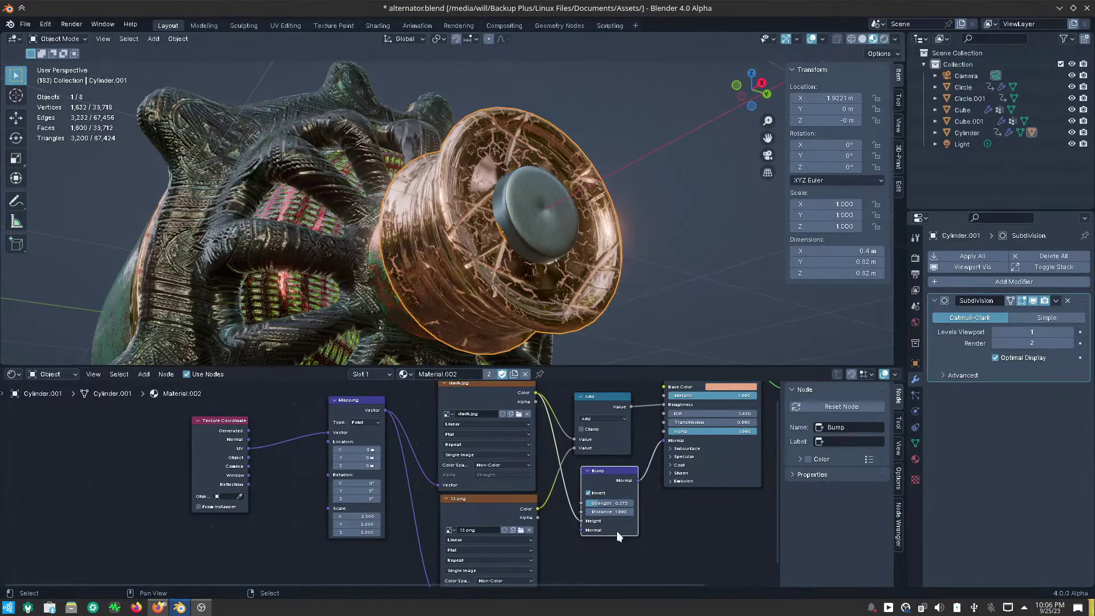
scroll(617, 532, "up", 1)
scroll(617, 531, "up", 1)
Set Bump strength to 0.025 and feed the Add node's result into the Bump Height.
left_click_drag(593, 495, 564, 495)
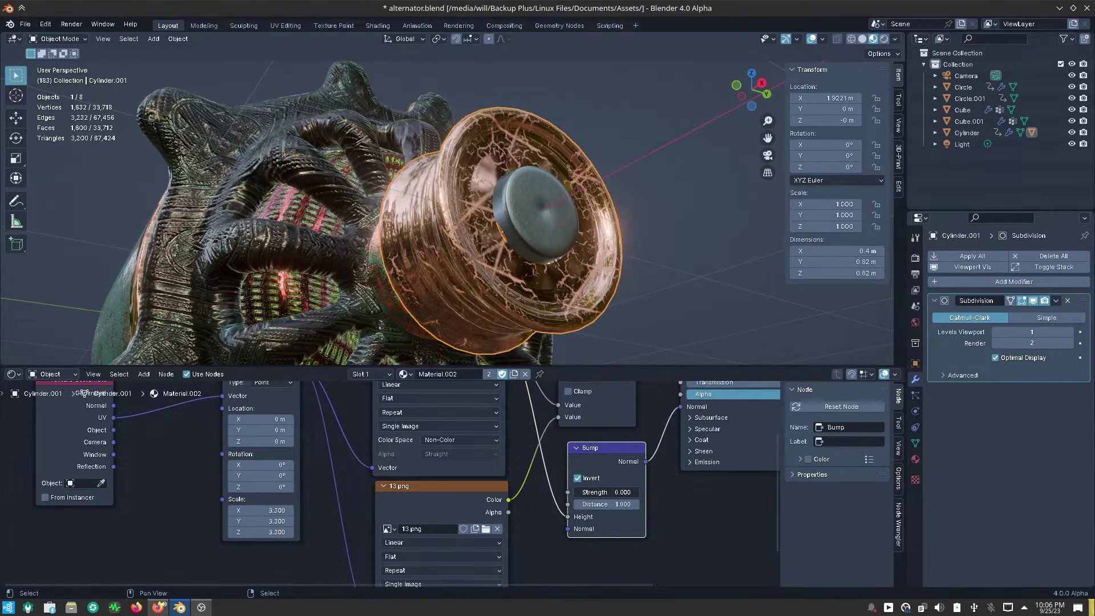
left_click_drag(607, 492, 611, 492)
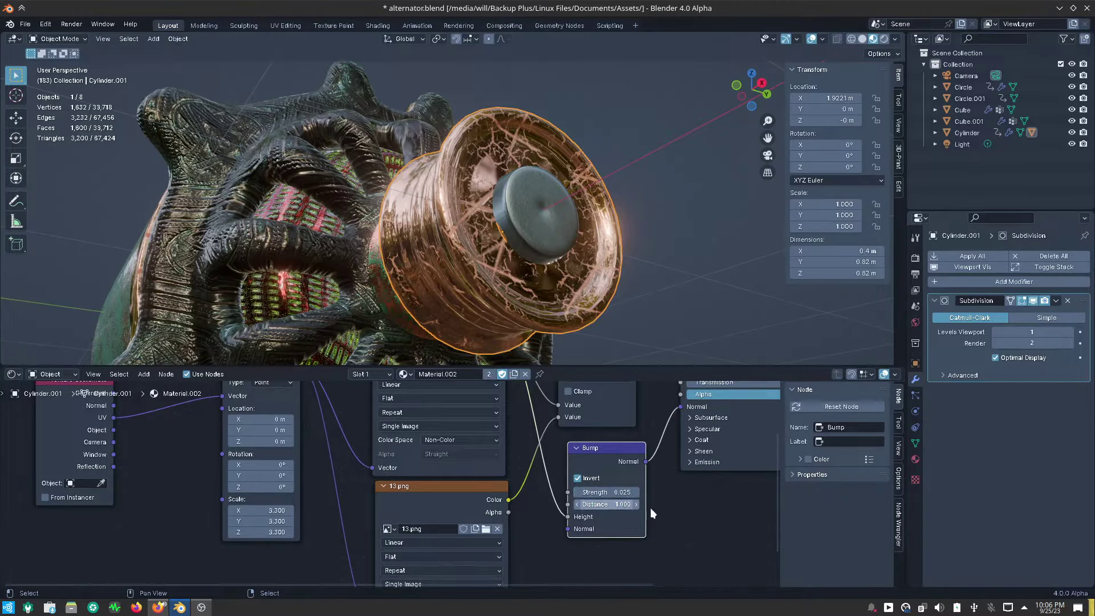
scroll(662, 530, "down", 2)
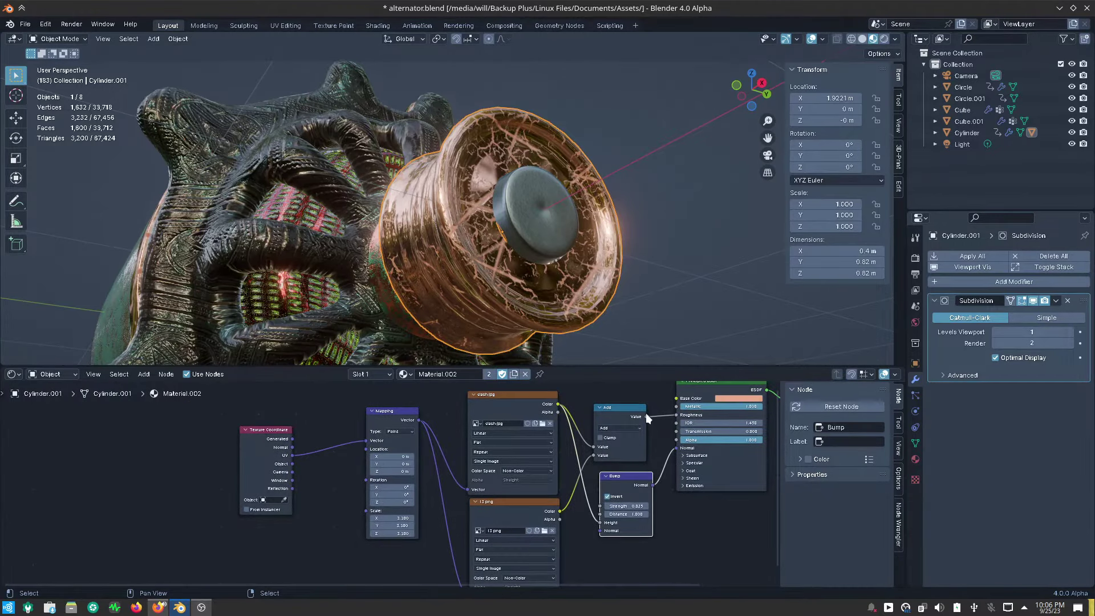
left_click_drag(646, 416, 603, 521)
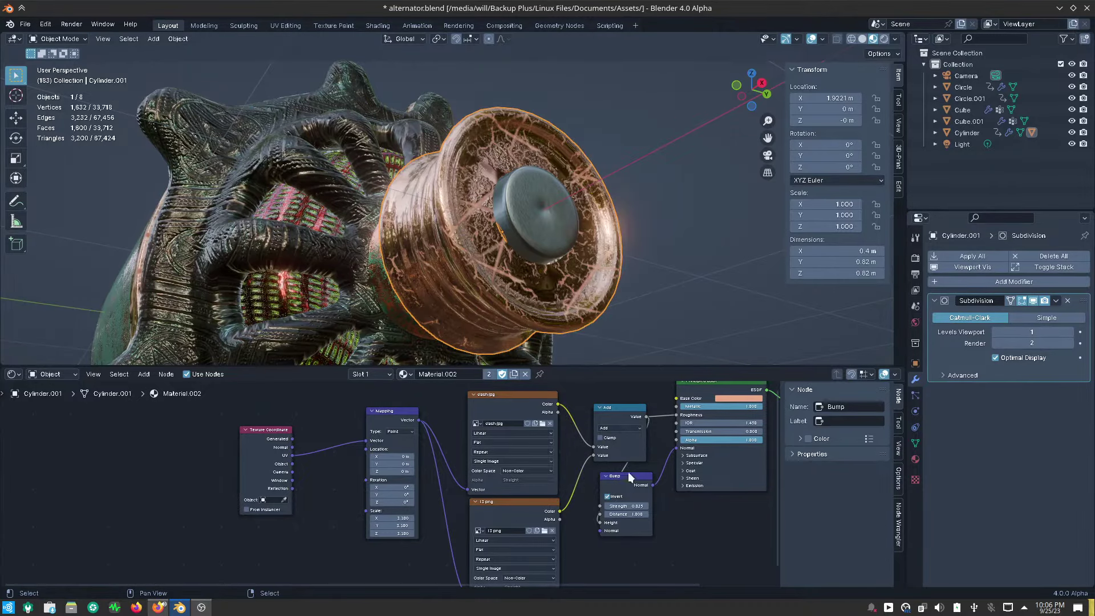
middle_click_drag(609, 280, 632, 276)
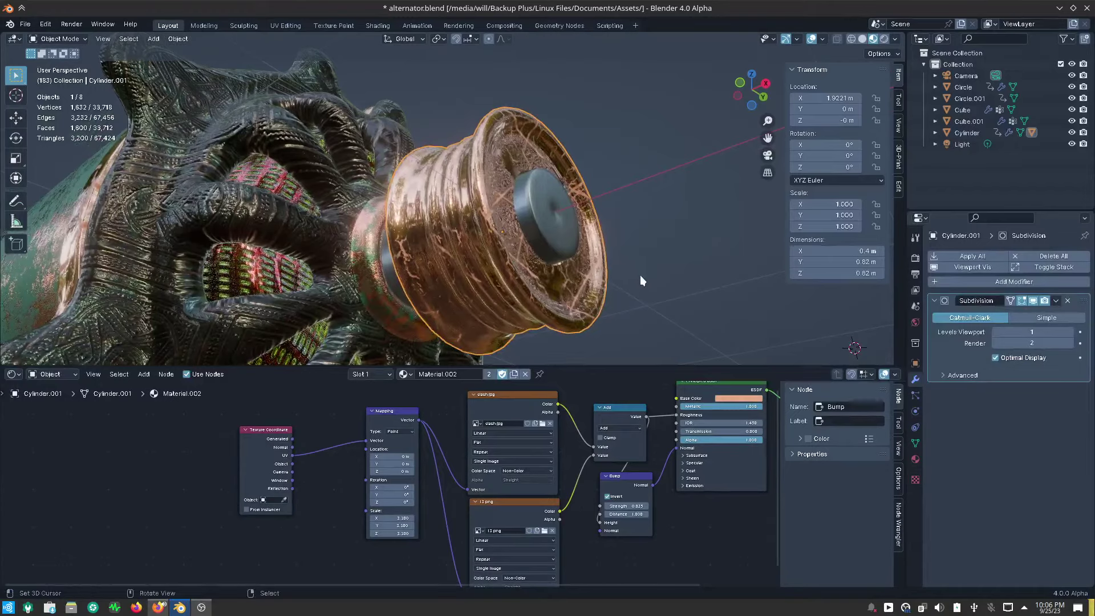
Try a dark HDRI, then settle on a bright outdoor HDRI for the viewport preview lighting.
left_click(894, 38)
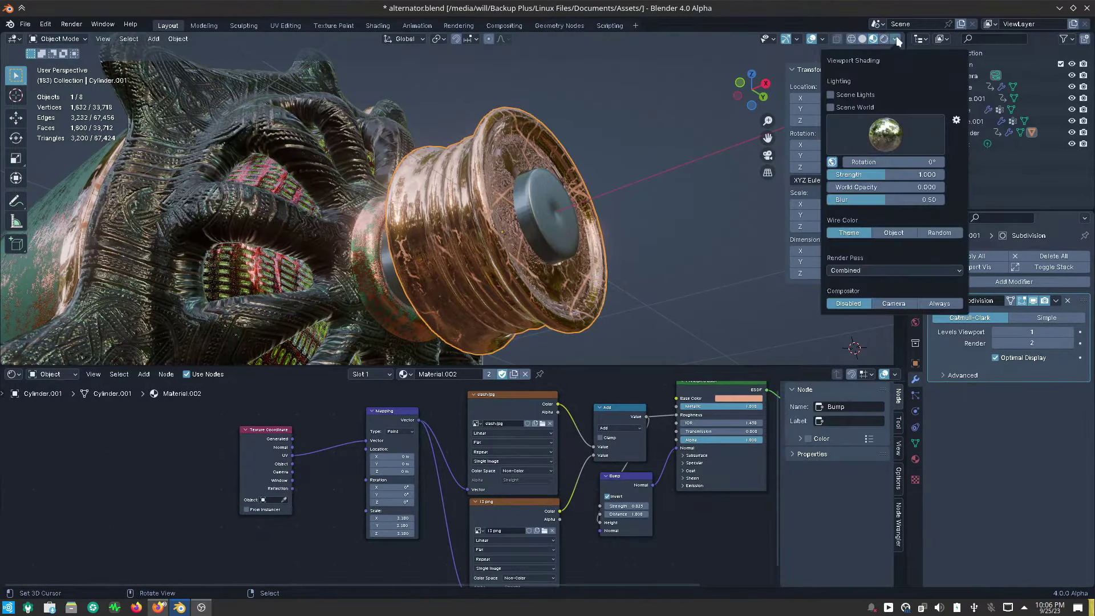
left_click(889, 134)
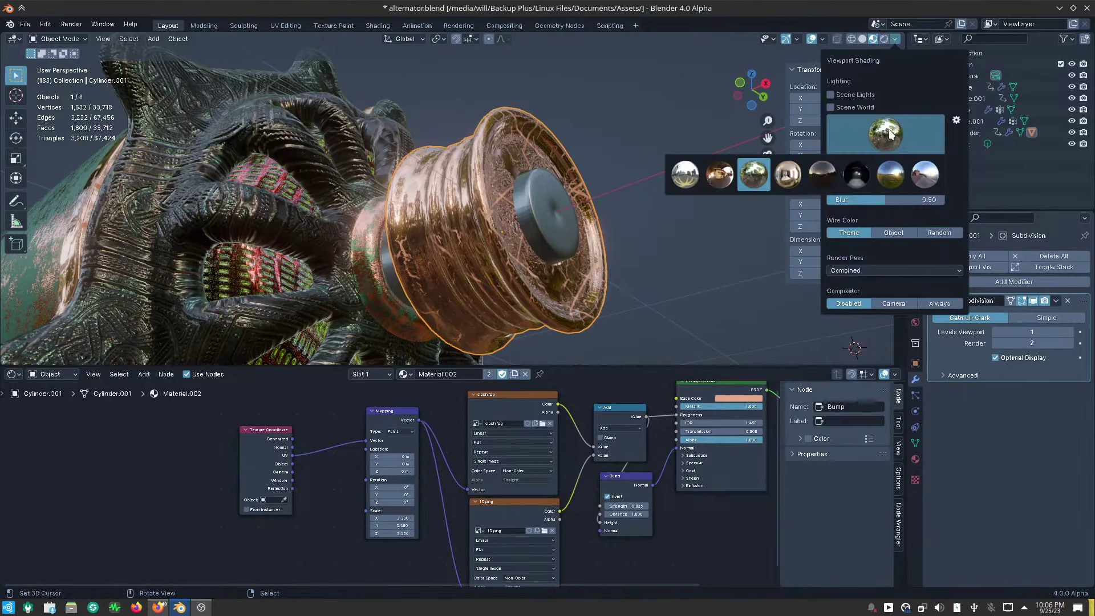
left_click(864, 176)
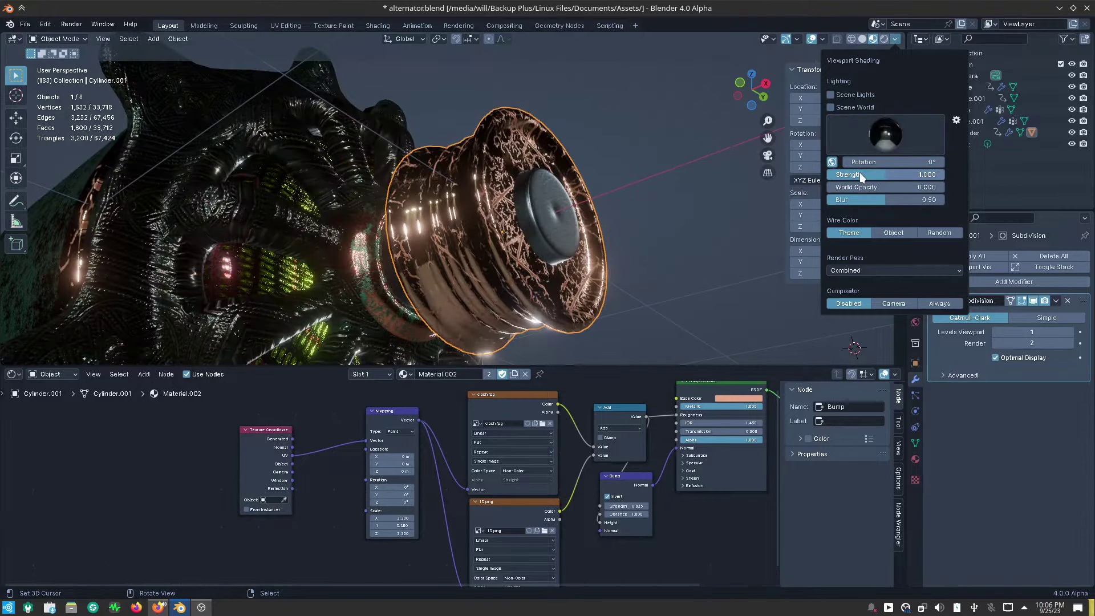
left_click(891, 136)
left_click(888, 176)
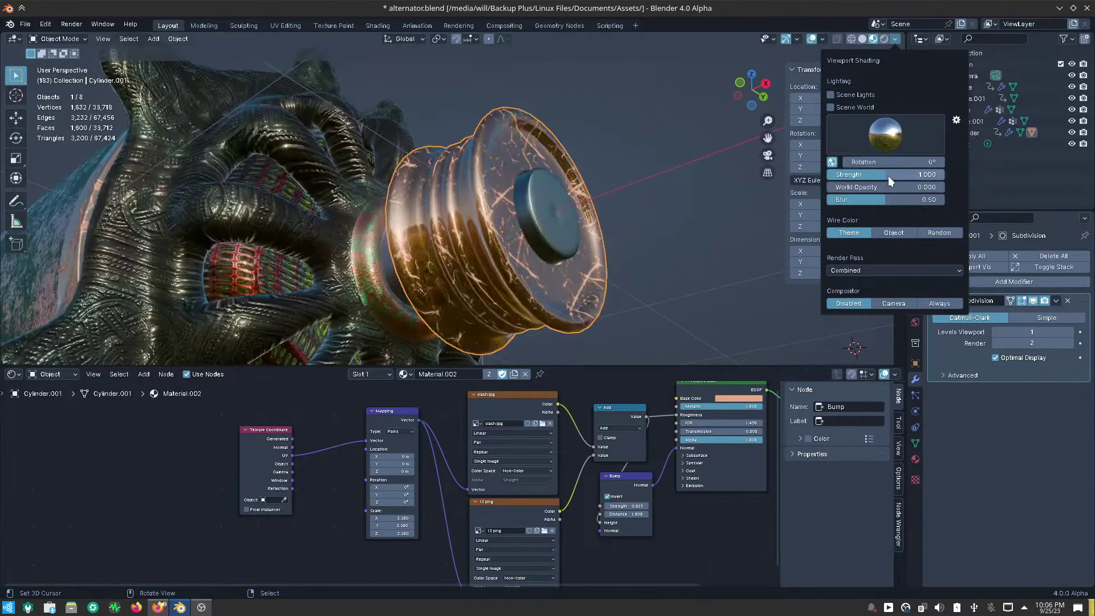
mouse_move(680, 208)
middle_mouse_down()
mouse_move(648, 245)
mouse_move(648, 224)
mouse_move(662, 203)
mouse_move(696, 200)
mouse_move(662, 226)
mouse_move(648, 254)
mouse_move(652, 274)
mouse_move(562, 239)
mouse_move(605, 239)
middle_mouse_up()
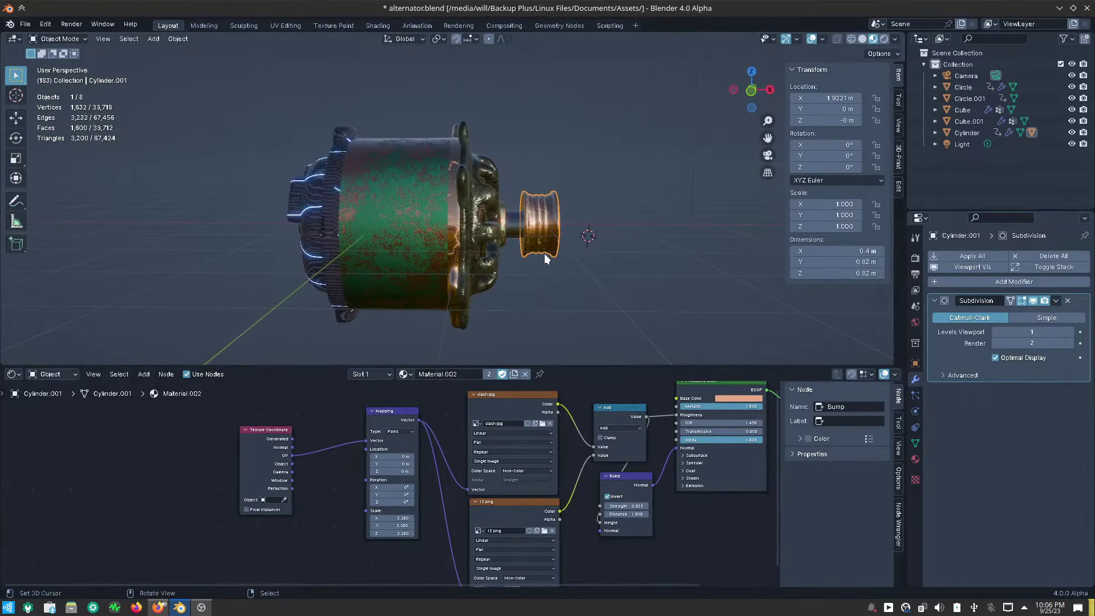
Change the pulley material's Math node operation from Add to Multiply.
mouse_move(544, 253)
middle_mouse_down()
mouse_move(567, 261)
mouse_move(630, 248)
mouse_move(472, 262)
middle_mouse_up()
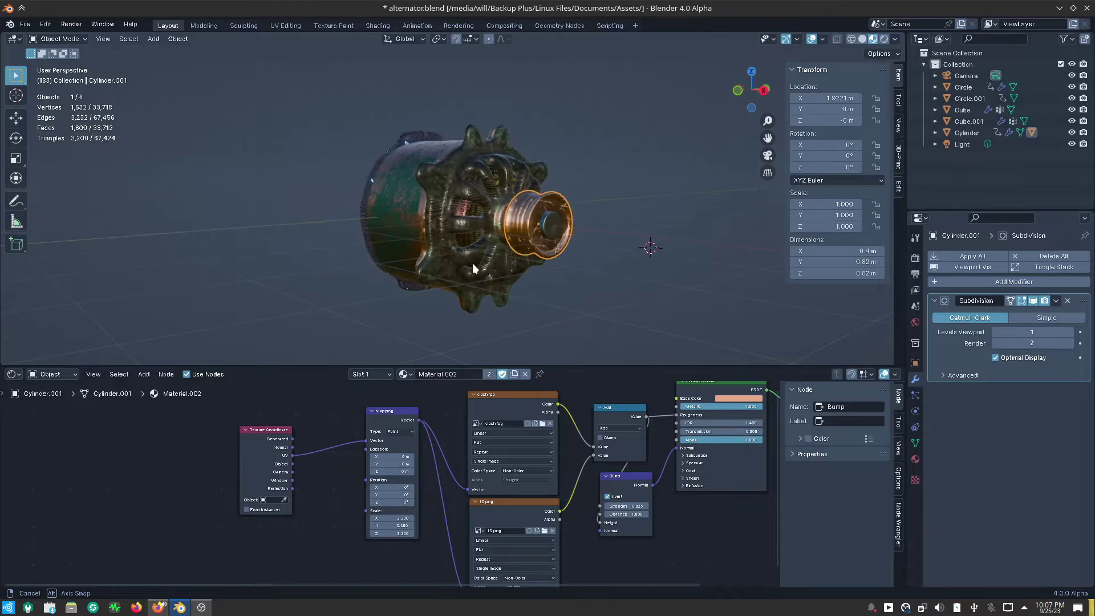
scroll(530, 220, "up", 5)
middle_click_drag(584, 275, 573, 230)
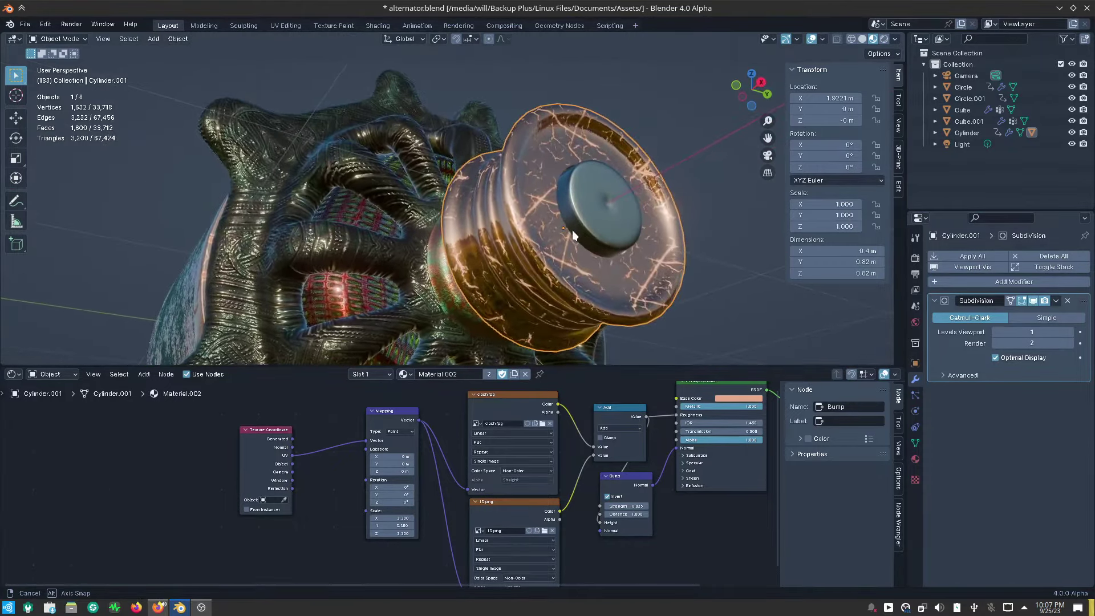
mouse_move(620, 454)
middle_mouse_down()
mouse_move(527, 474)
mouse_move(518, 456)
middle_mouse_up()
left_click(519, 444)
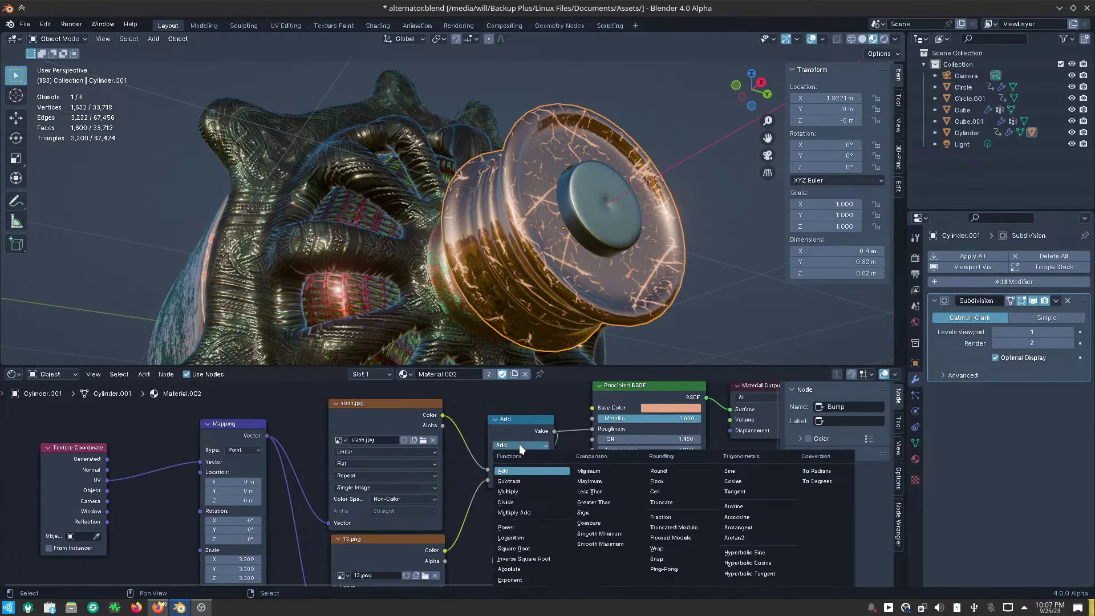
left_click(523, 488)
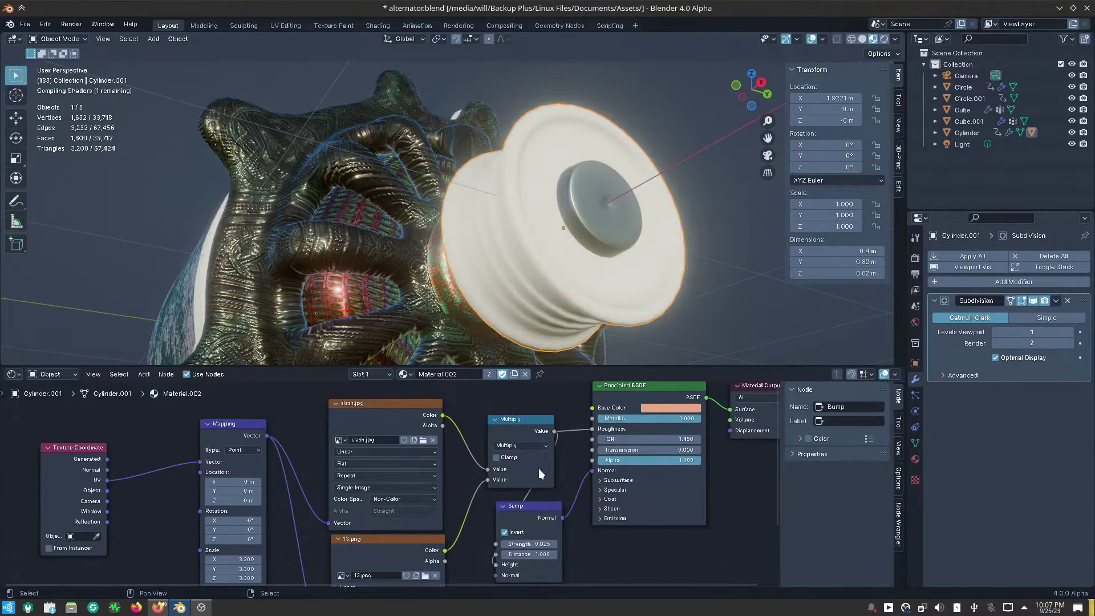
Orbit around the pulley and bring up the viewport's HDRI lighting choices.
mouse_move(537, 237)
middle_mouse_down()
mouse_move(552, 265)
mouse_move(539, 247)
mouse_move(541, 293)
mouse_move(542, 279)
middle_mouse_up()
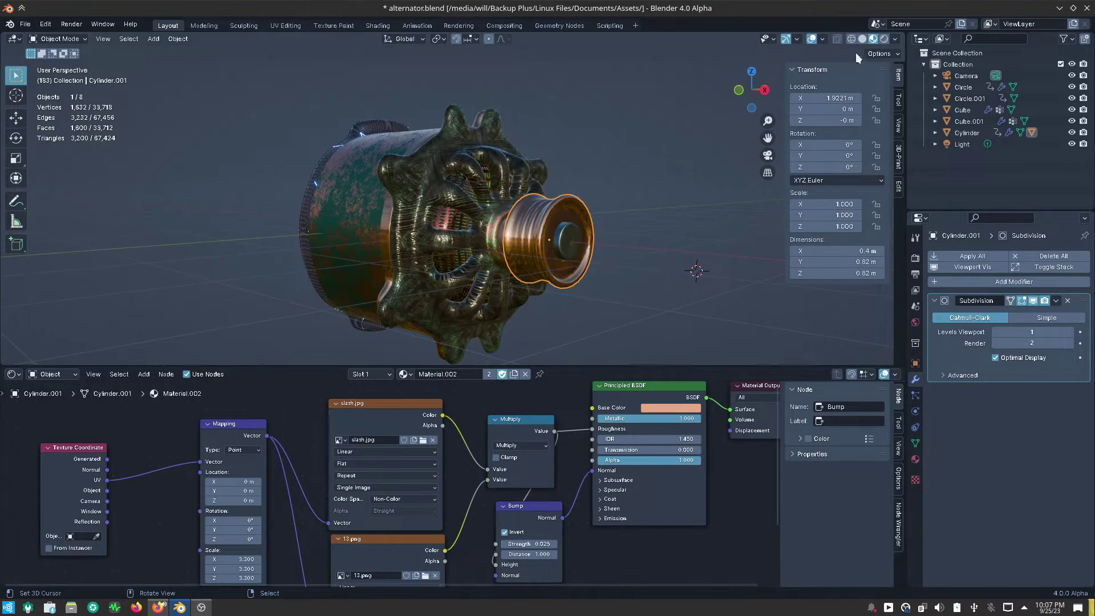
left_click(894, 38)
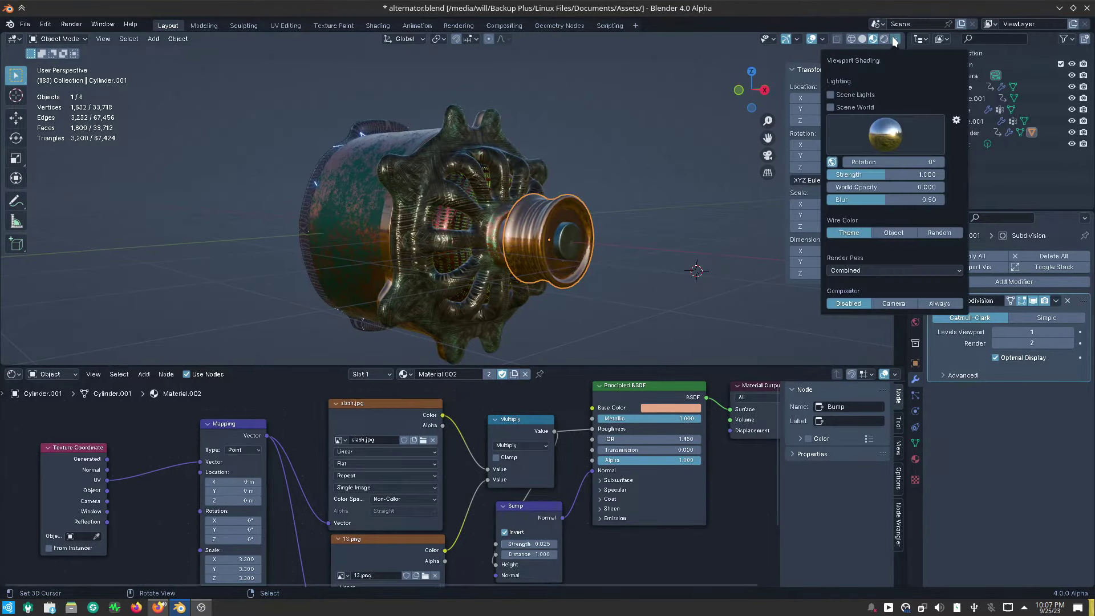
left_click(877, 136)
Light the preview with a different studio HDRI and turn off Bloom in Render properties.
left_click(754, 174)
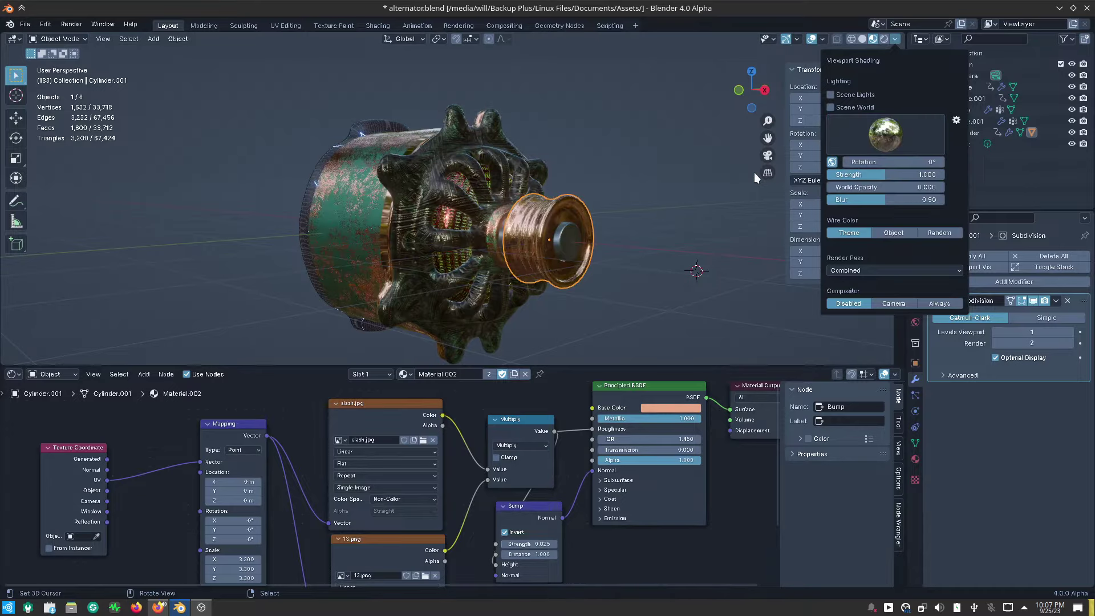
mouse_move(618, 271)
middle_mouse_down()
mouse_move(569, 228)
mouse_move(507, 245)
middle_mouse_up()
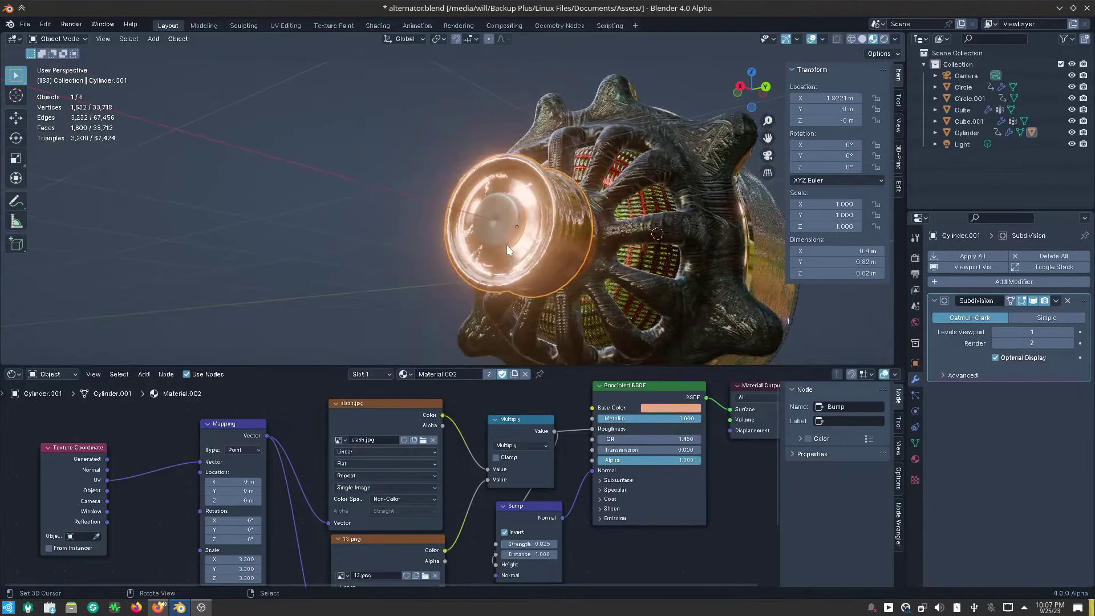
left_click(915, 260)
left_click(942, 351)
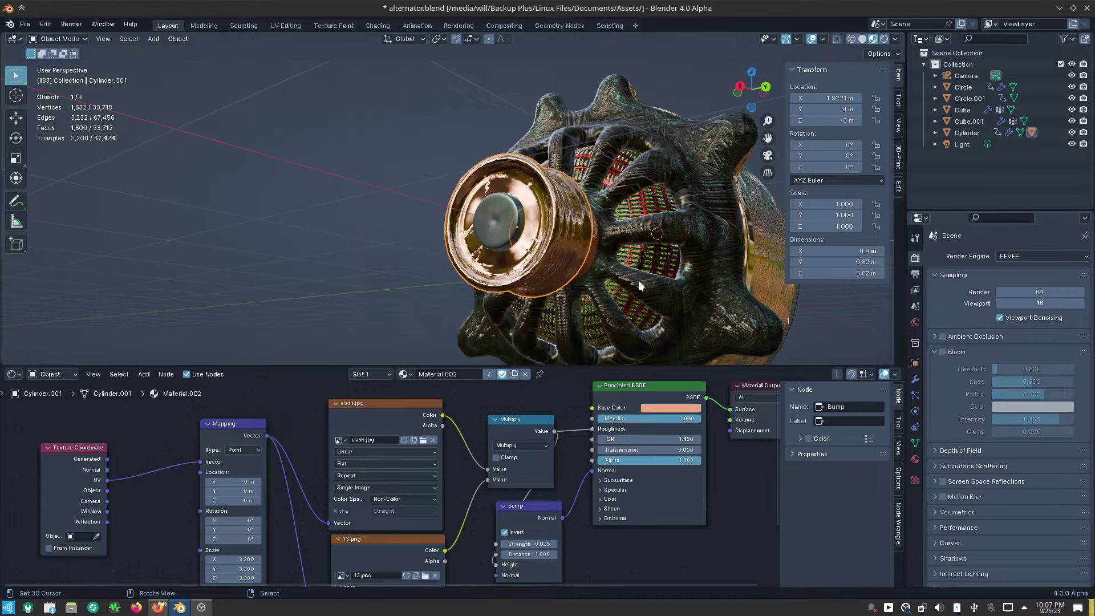
scroll(575, 257, "up", 3)
middle_click_drag(564, 264, 556, 251)
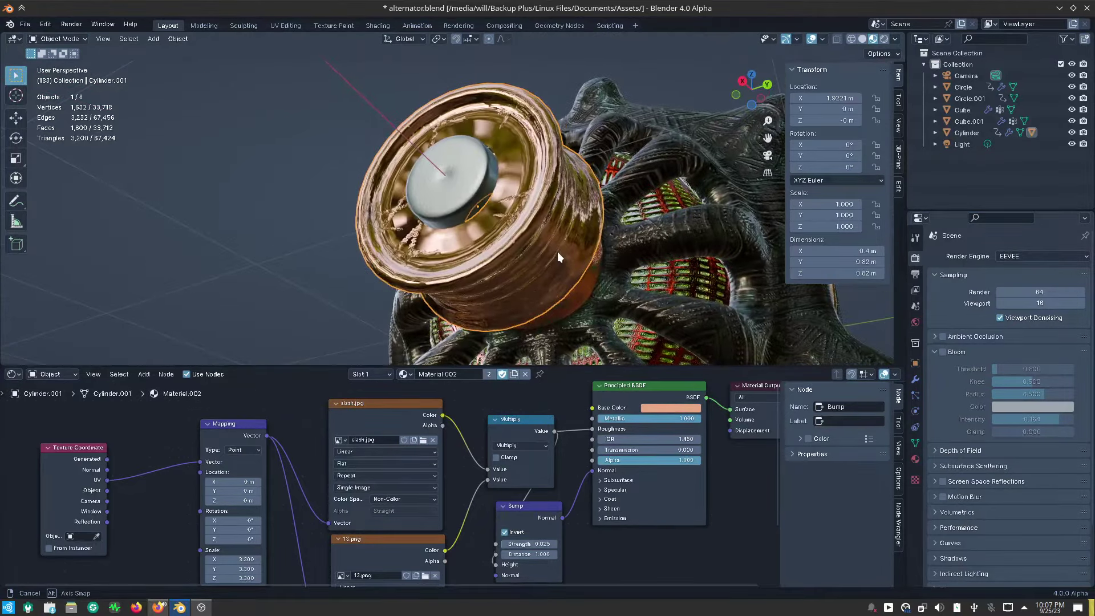
Hide the floor grid, 3D cursor, bones, motion paths, origins and extras overlays.
left_click(823, 39)
left_click(790, 93)
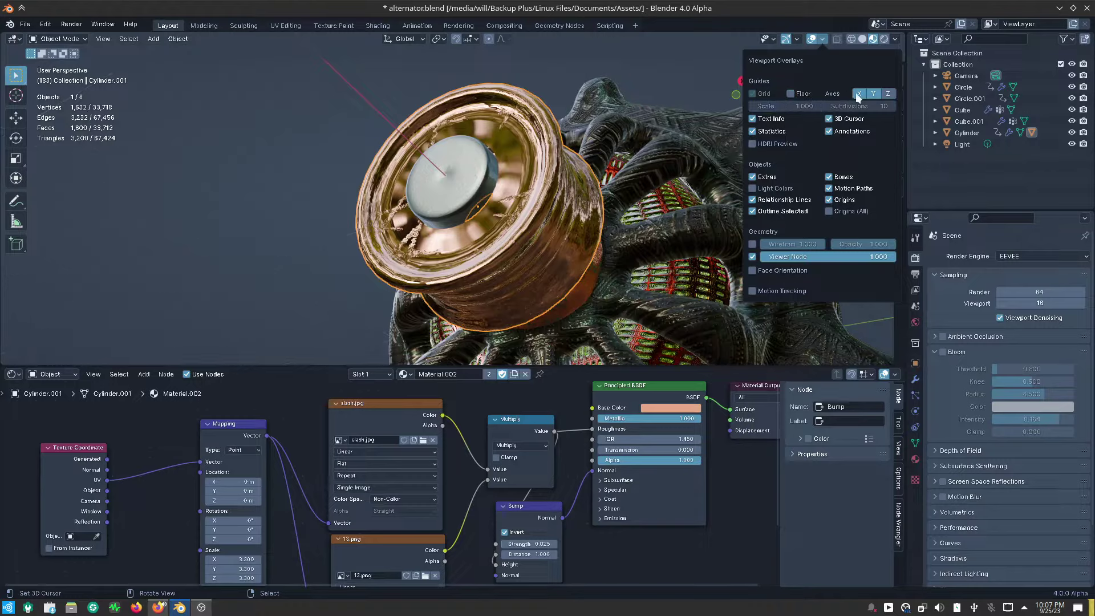
left_click(828, 120)
left_click_drag(828, 177, 828, 202)
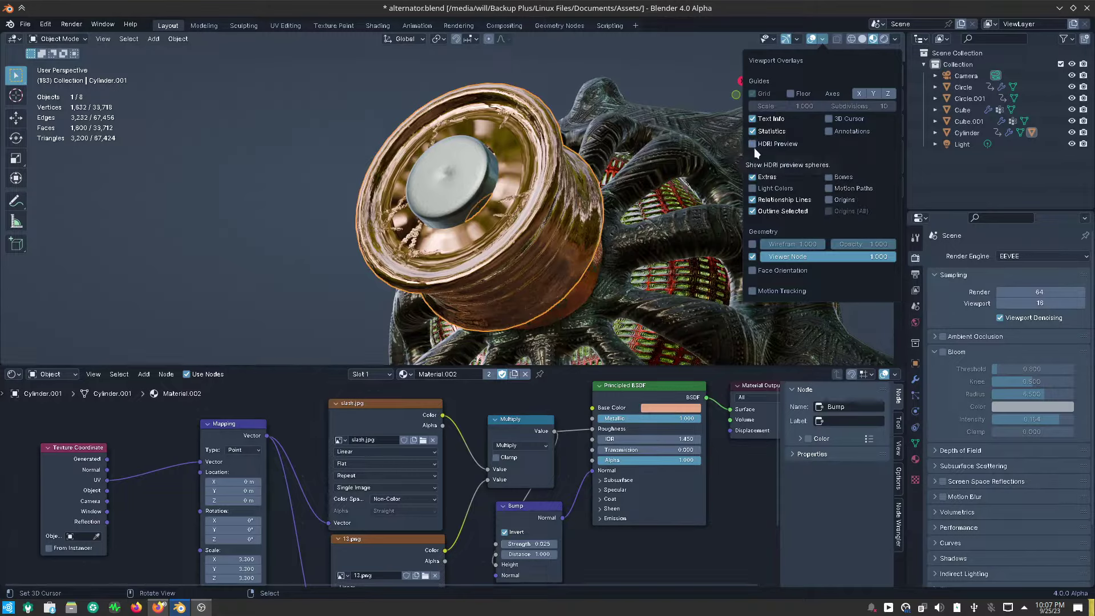
left_click(753, 177)
key("n")
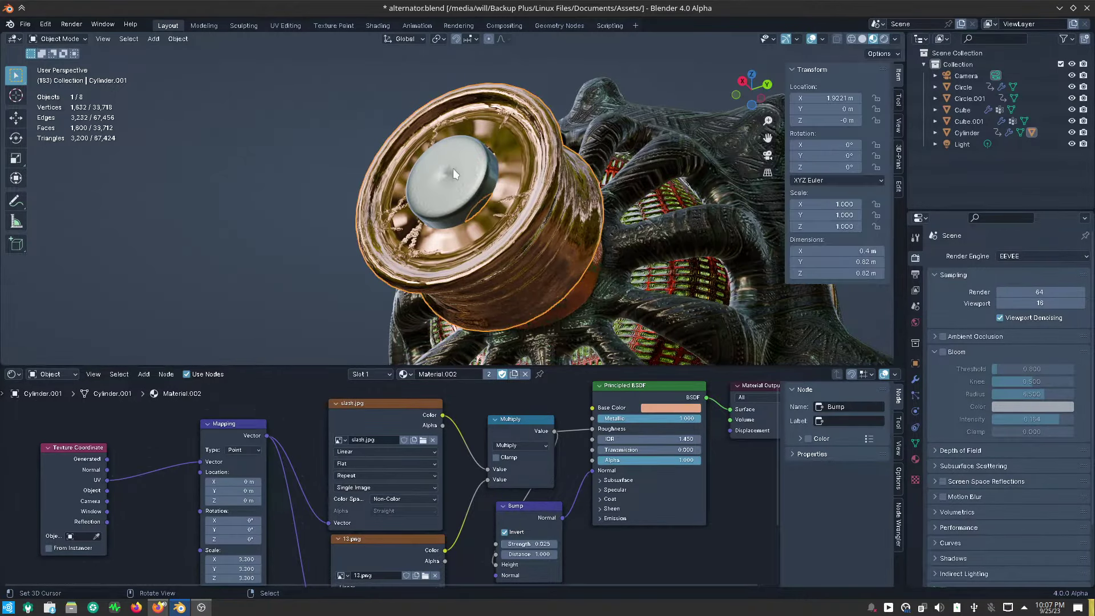
mouse_move(453, 168)
middle_mouse_down()
mouse_move(463, 183)
mouse_move(546, 200)
middle_mouse_up()
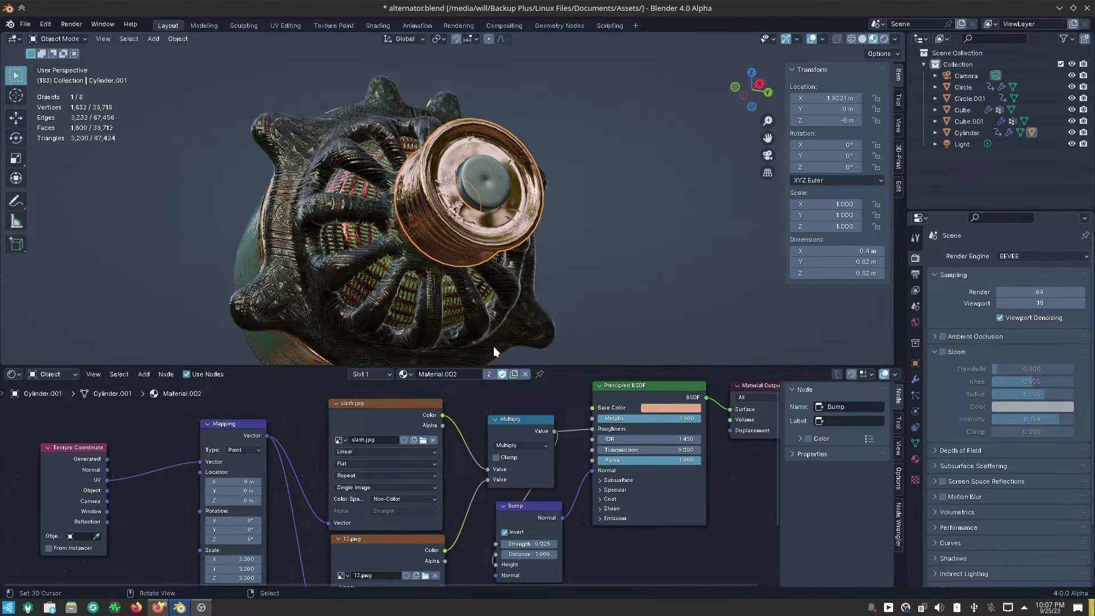
Switch the Math node to Multiply Add and tune its Addend to adjust the copper shine.
left_click(523, 445)
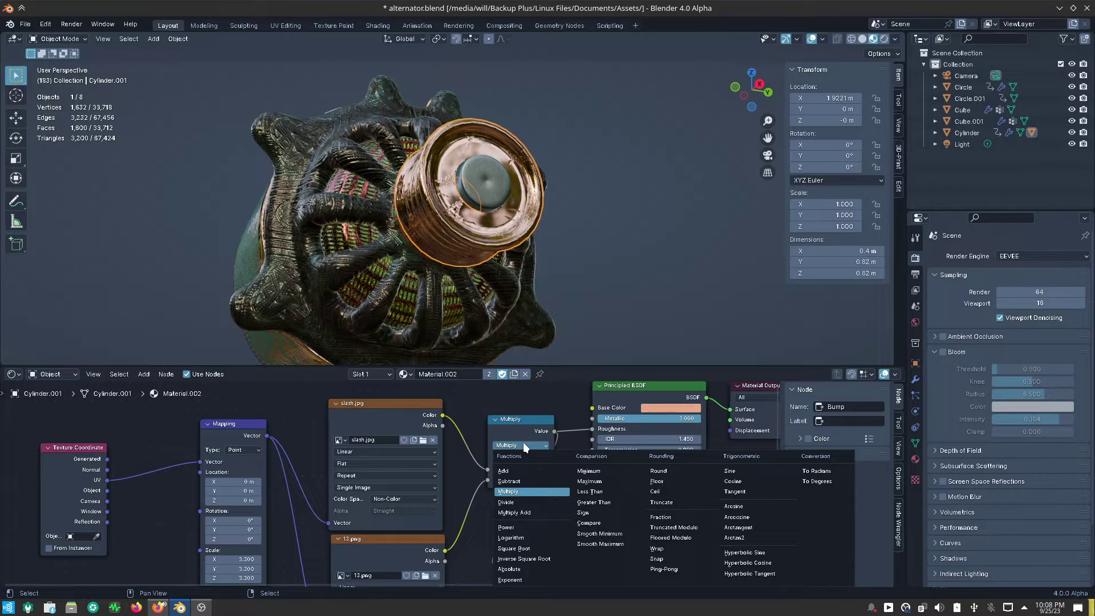
left_click(533, 512)
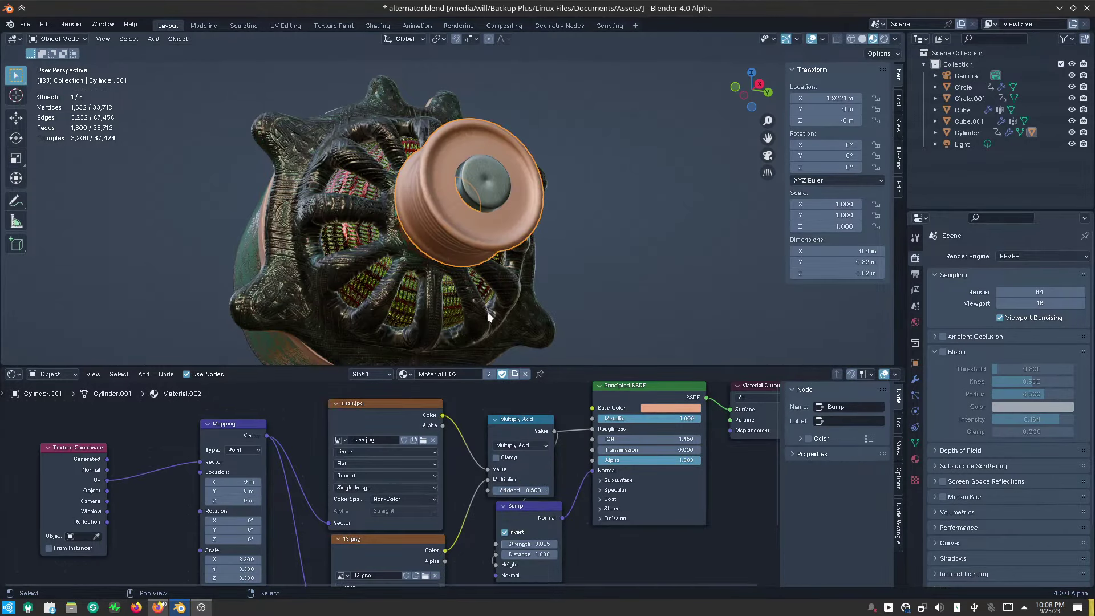
scroll(444, 200, "up", 2)
scroll(446, 204, "up", 3)
scroll(445, 227, "up", 2)
scroll(443, 226, "down", 5)
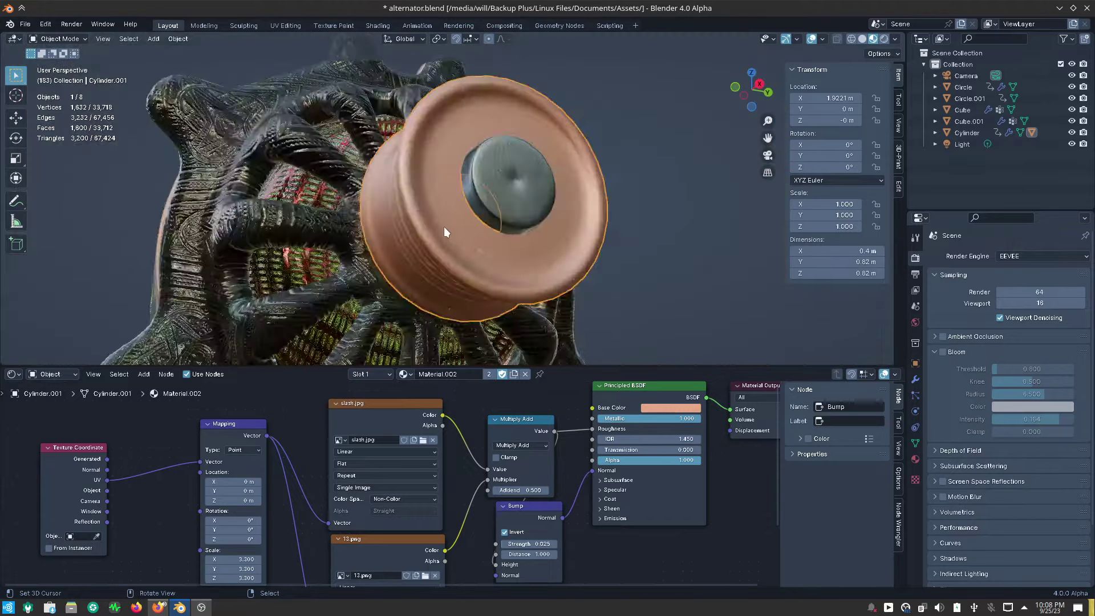
mouse_move(513, 490)
left_mouse_down()
mouse_move(570, 490)
mouse_move(507, 490)
left_mouse_up()
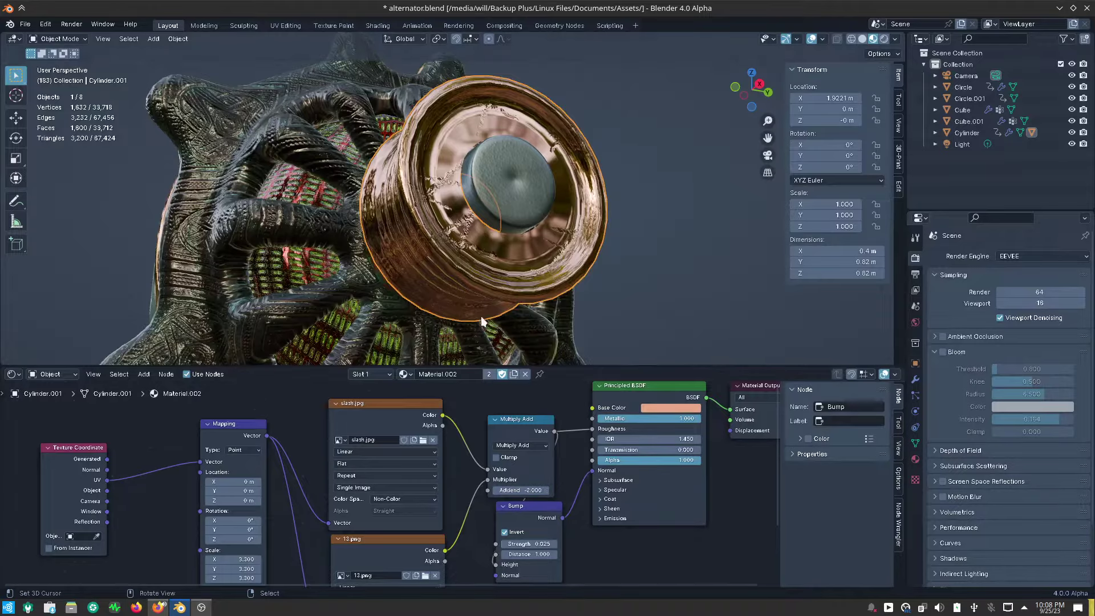
mouse_move(498, 342)
middle_mouse_down()
mouse_move(584, 352)
mouse_move(513, 337)
mouse_move(483, 316)
middle_mouse_up()
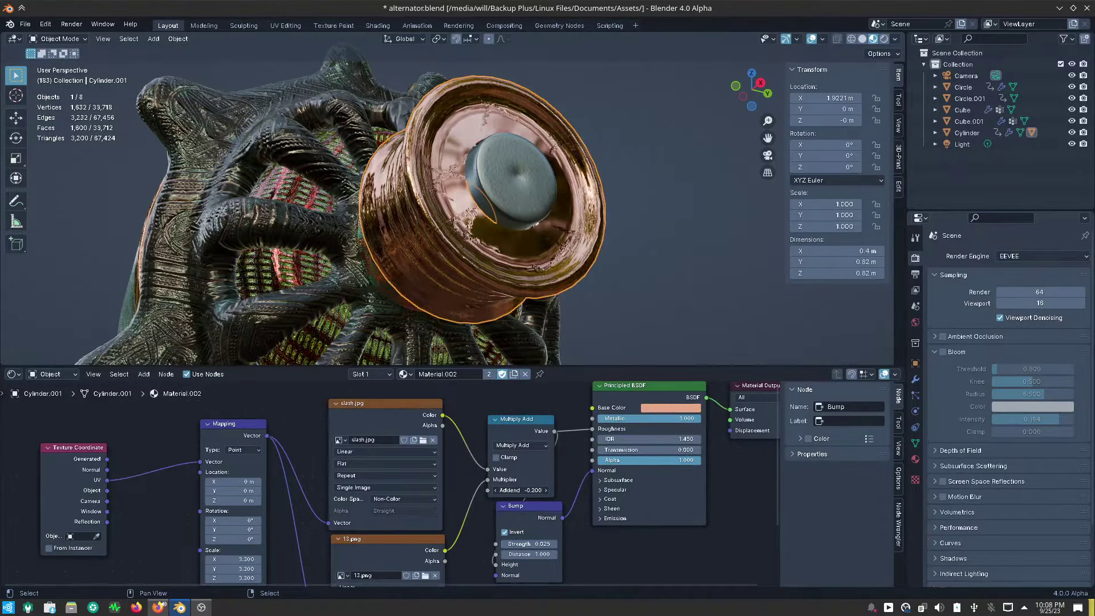
mouse_move(522, 490)
left_mouse_down()
mouse_move(547, 490)
mouse_move(527, 489)
left_mouse_up()
Change the Math node operation to Subtract for a scratched, reflective copper finish.
left_click(521, 445)
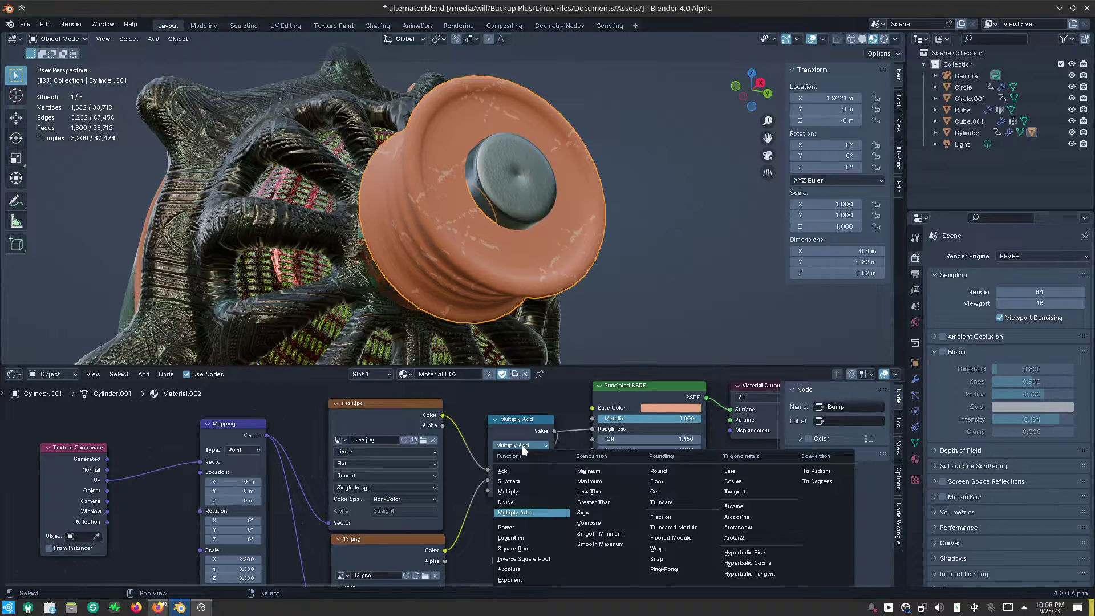
left_click(524, 482)
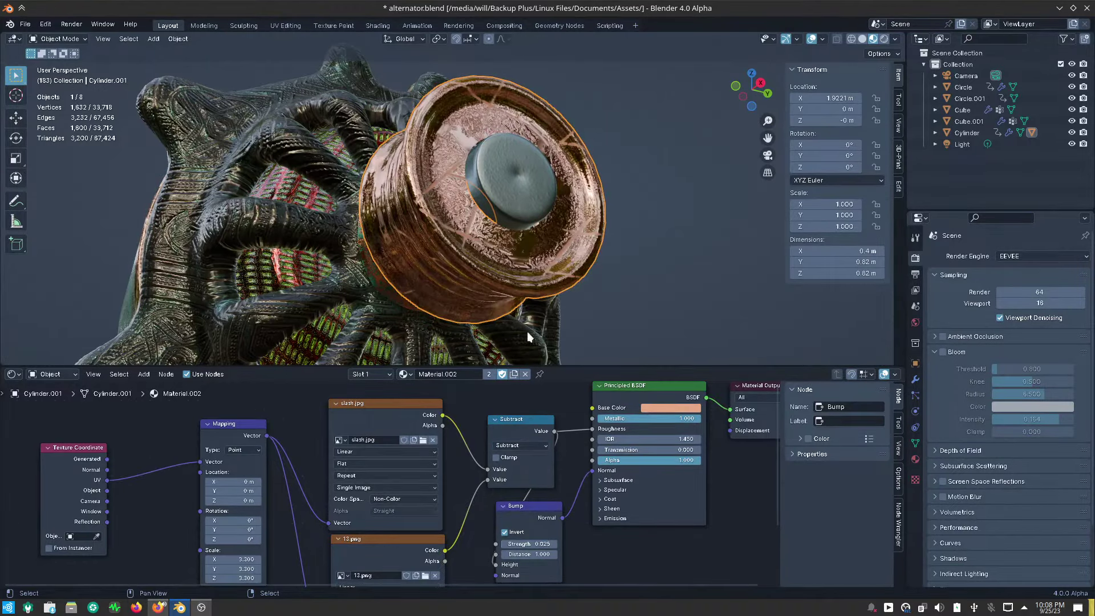
mouse_move(513, 262)
middle_mouse_down()
mouse_move(515, 230)
mouse_move(545, 247)
mouse_move(608, 252)
mouse_move(486, 221)
mouse_move(505, 222)
middle_mouse_up()
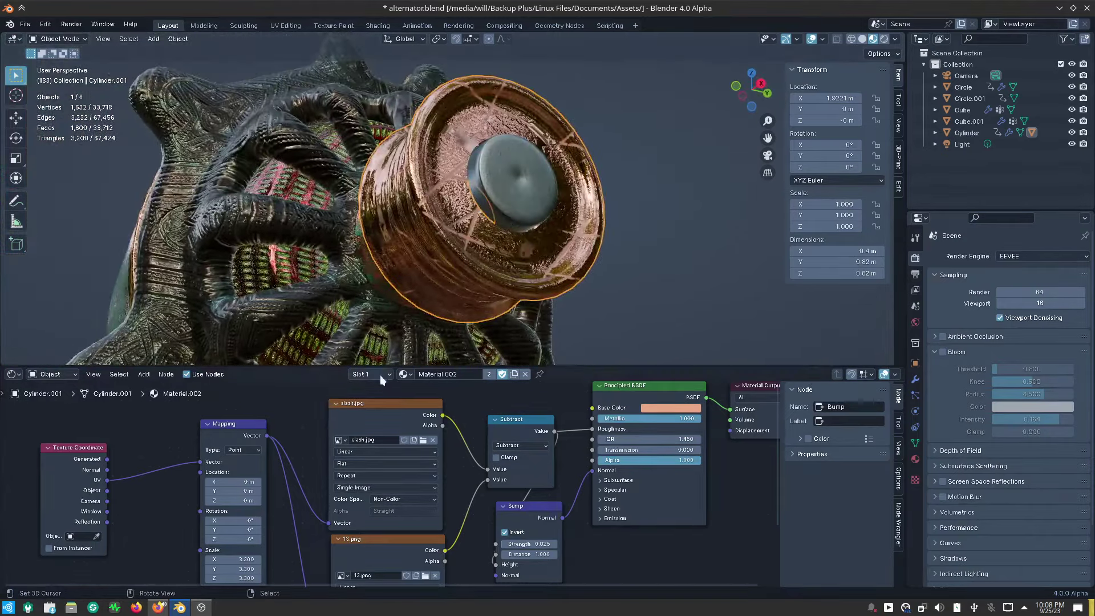
mouse_move(324, 498)
middle_mouse_down()
mouse_move(417, 443)
mouse_move(417, 458)
middle_mouse_up()
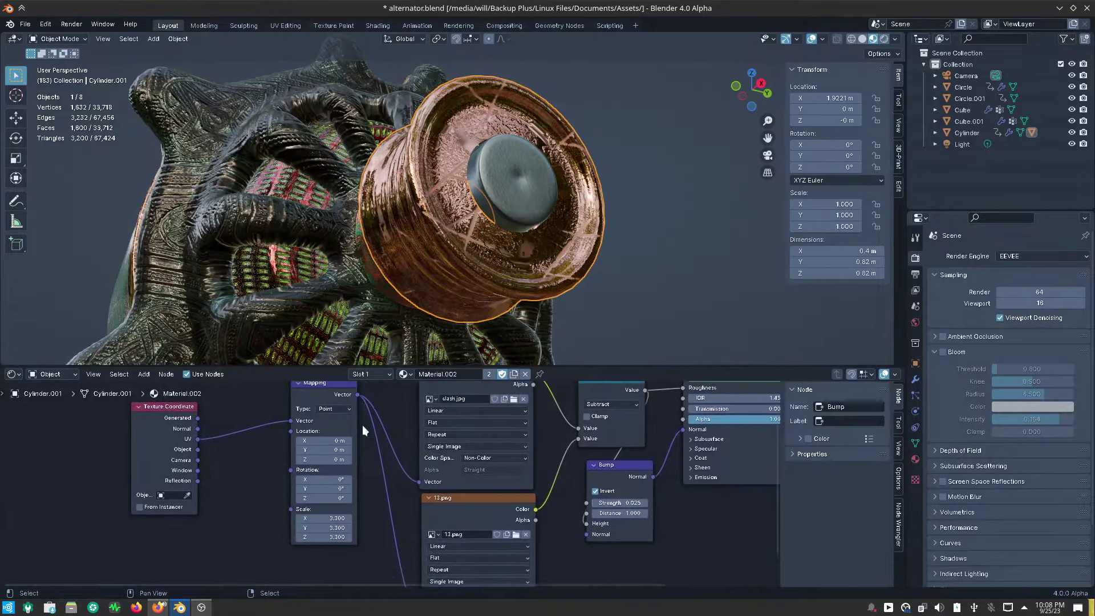
Duplicate the Mapping node, feeding it UV coordinates and routing its output into 13.png.
left_click(315, 394)
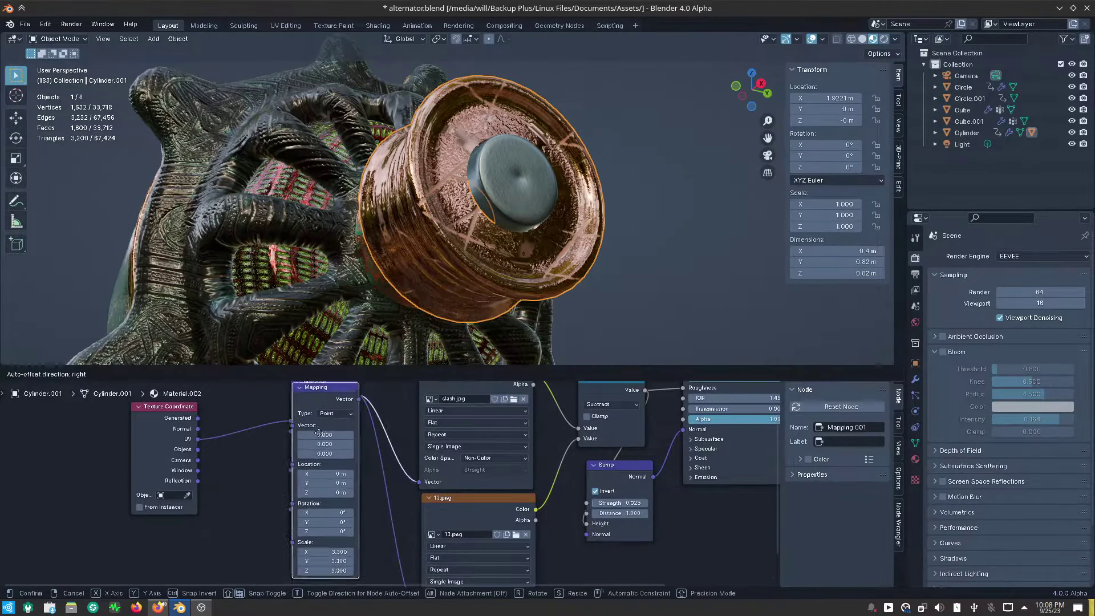
key("shift+d")
left_click(316, 561)
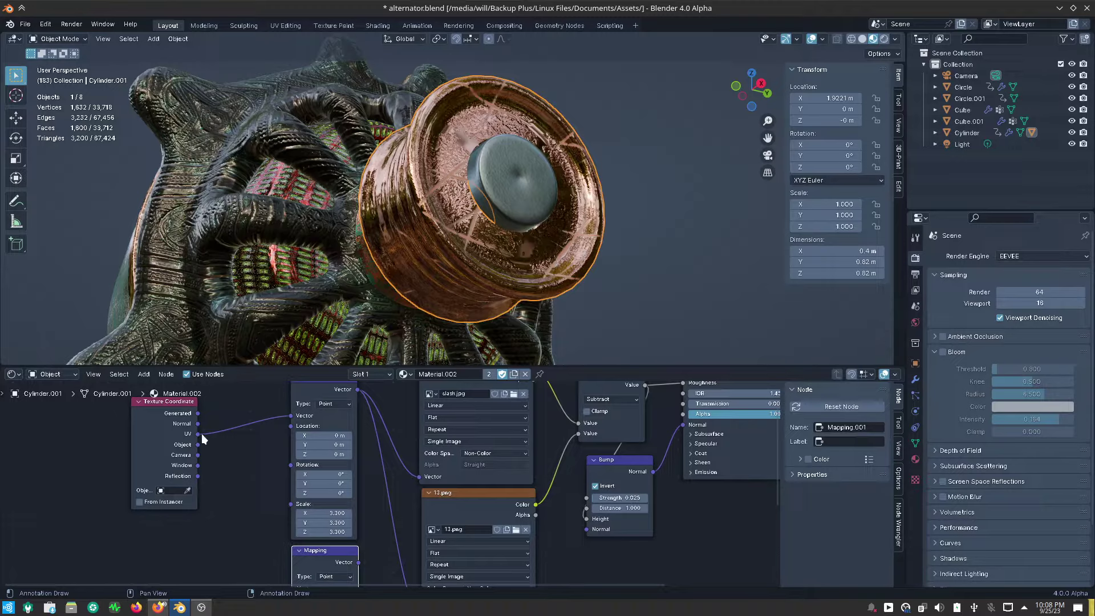
left_click_drag(201, 433, 289, 508)
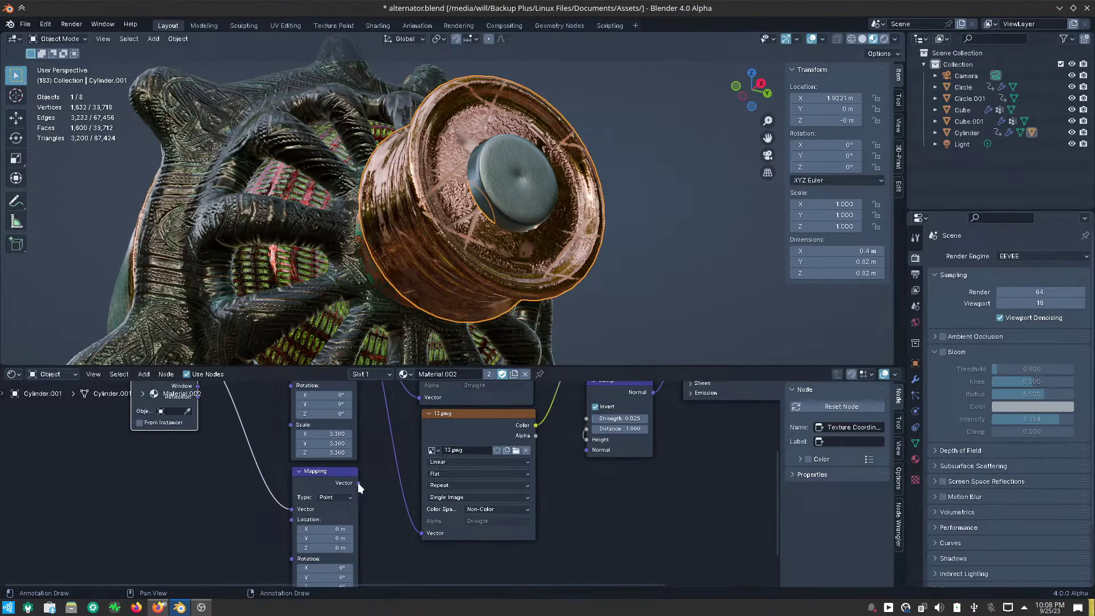
left_click_drag(358, 483, 423, 532)
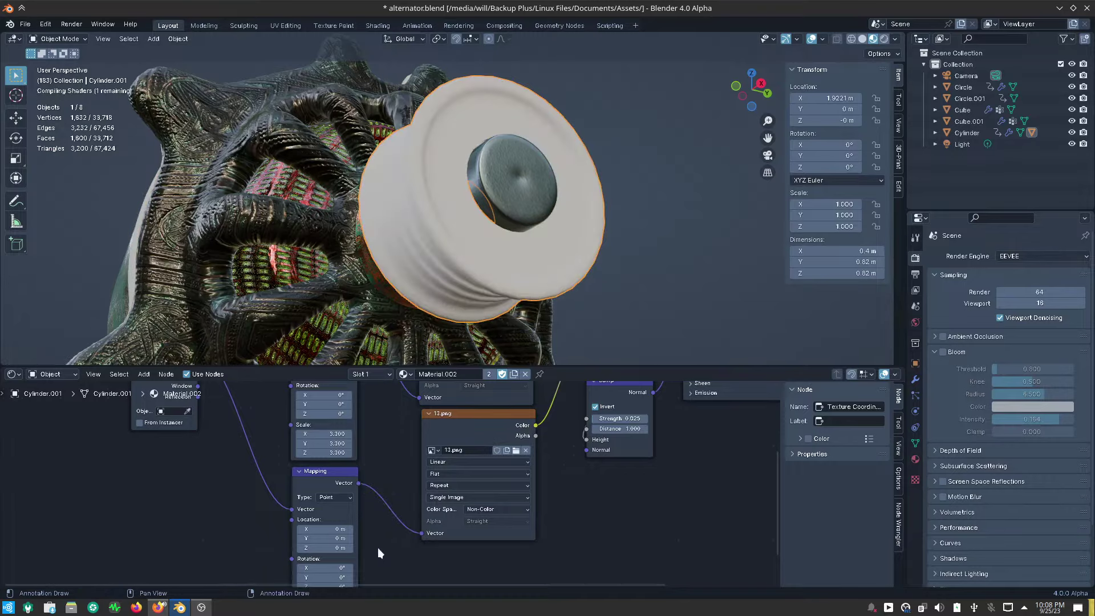
Set the new Mapping node's scale to -1.3 and review the spool and node network.
middle_click_drag(378, 547, 425, 453)
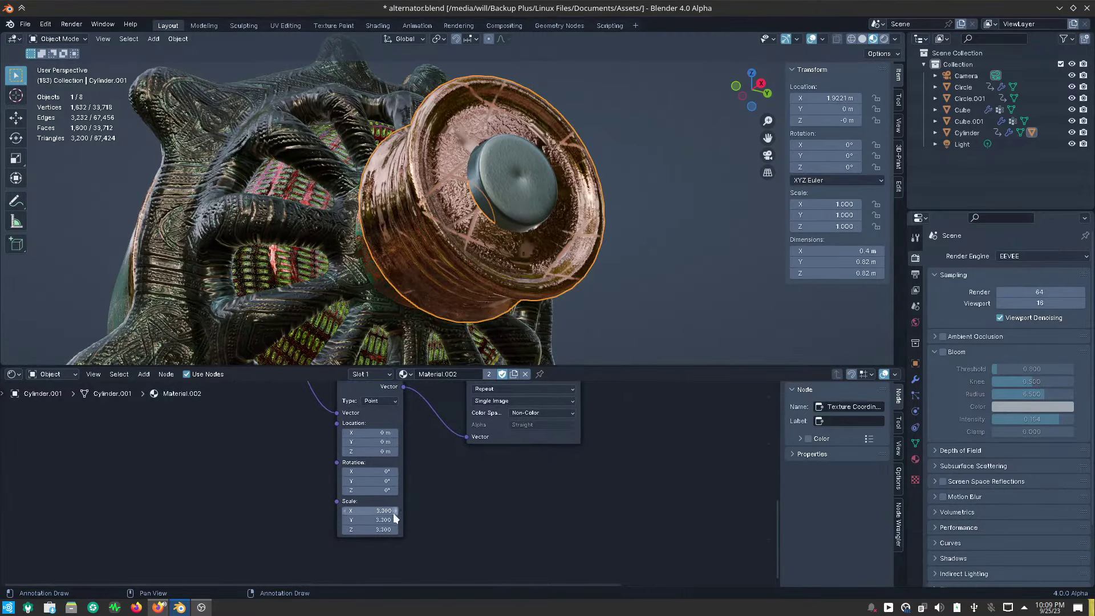
left_click_drag(371, 510, 348, 510, "alt")
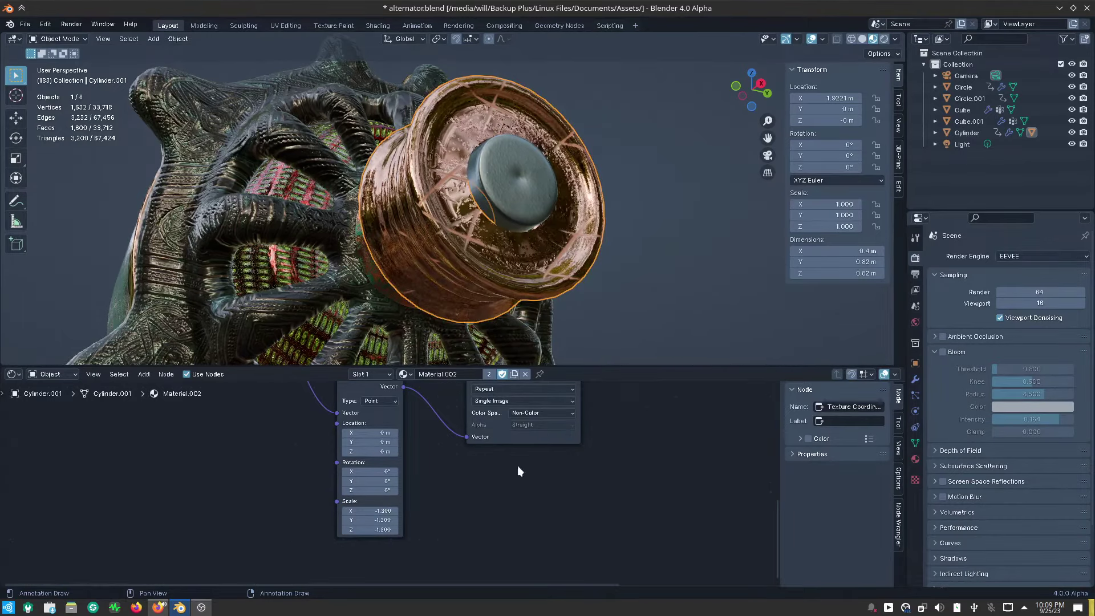
mouse_move(604, 292)
middle_mouse_down()
mouse_move(588, 319)
mouse_move(620, 304)
mouse_move(594, 281)
mouse_move(607, 306)
middle_mouse_up()
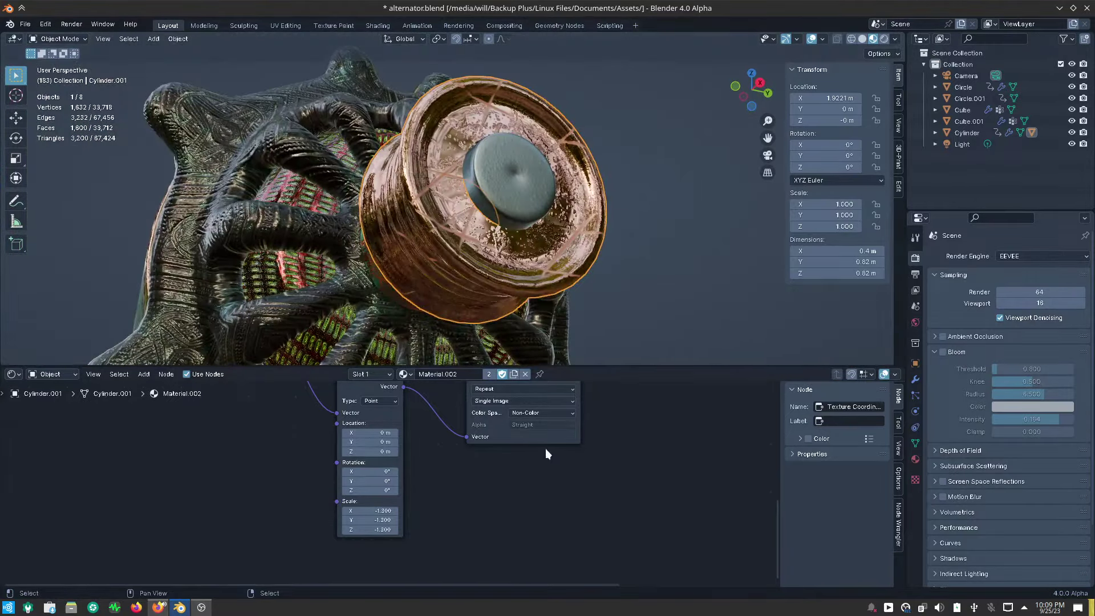
middle_click_drag(545, 448, 509, 555)
middle_click_drag(552, 505, 550, 555)
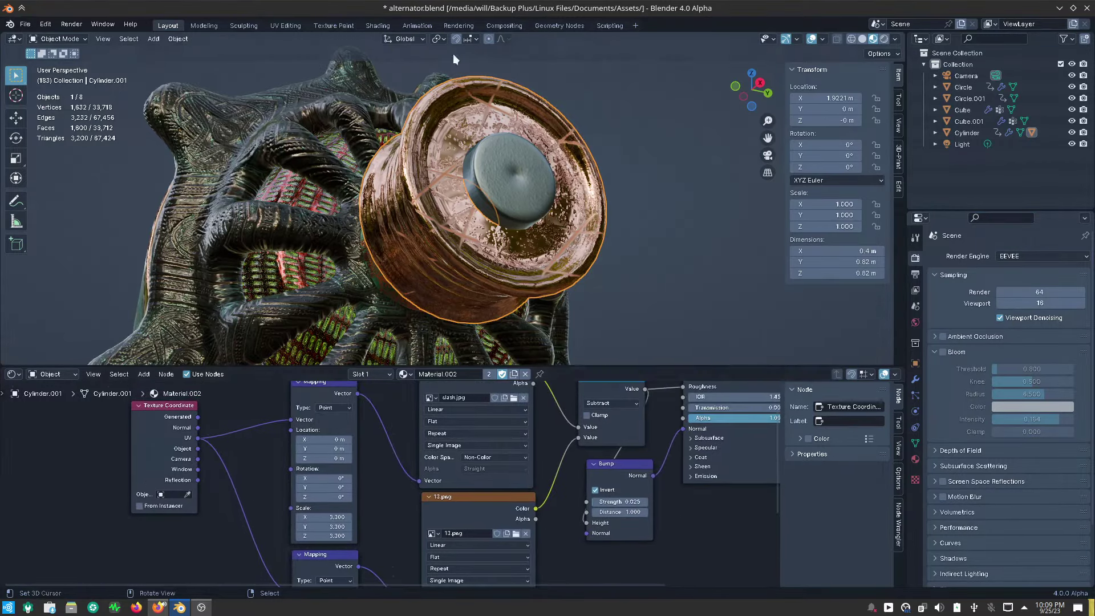
left_click(374, 26)
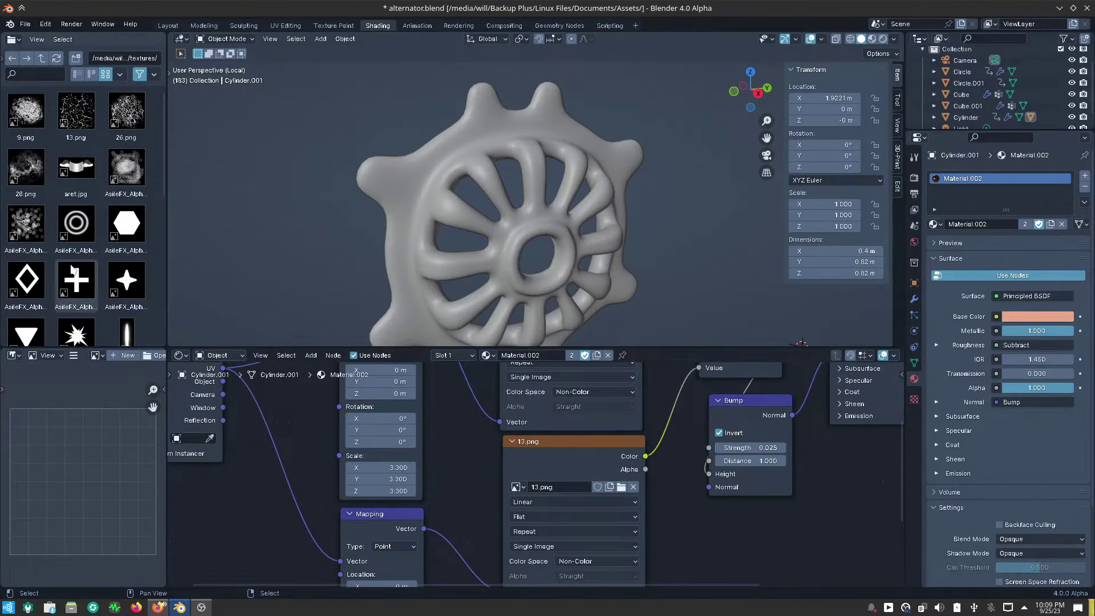
scroll(74, 273, "down", 3)
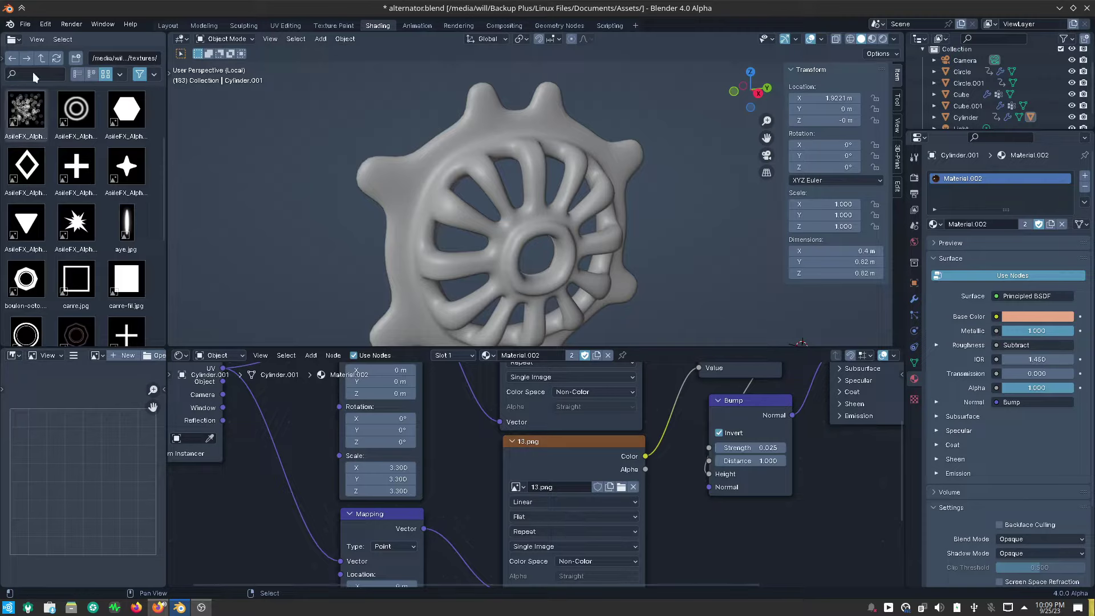
left_click(42, 57)
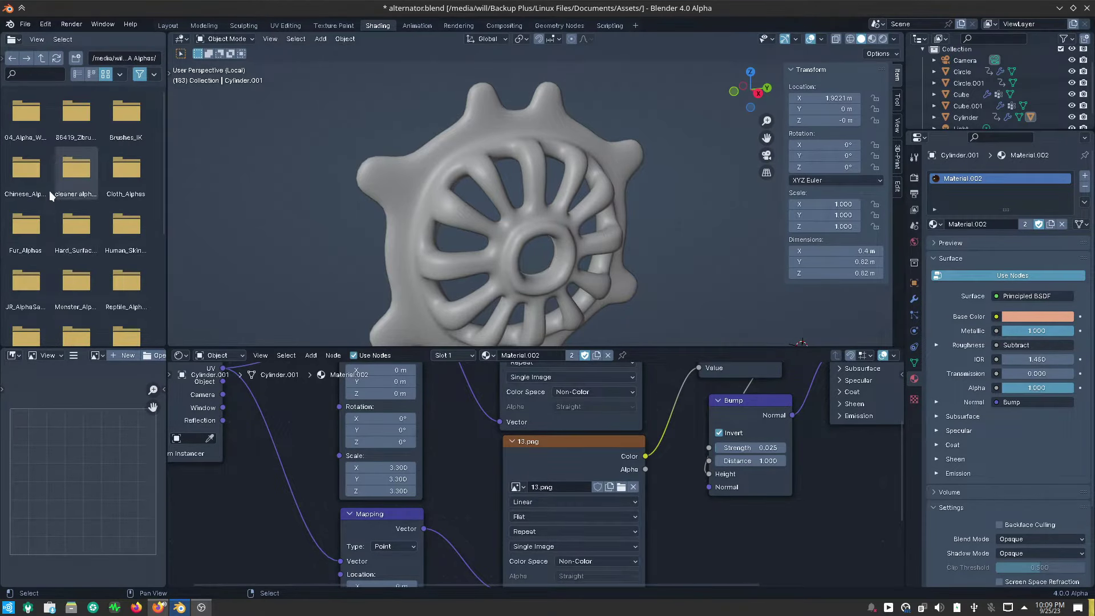
double_click(84, 182)
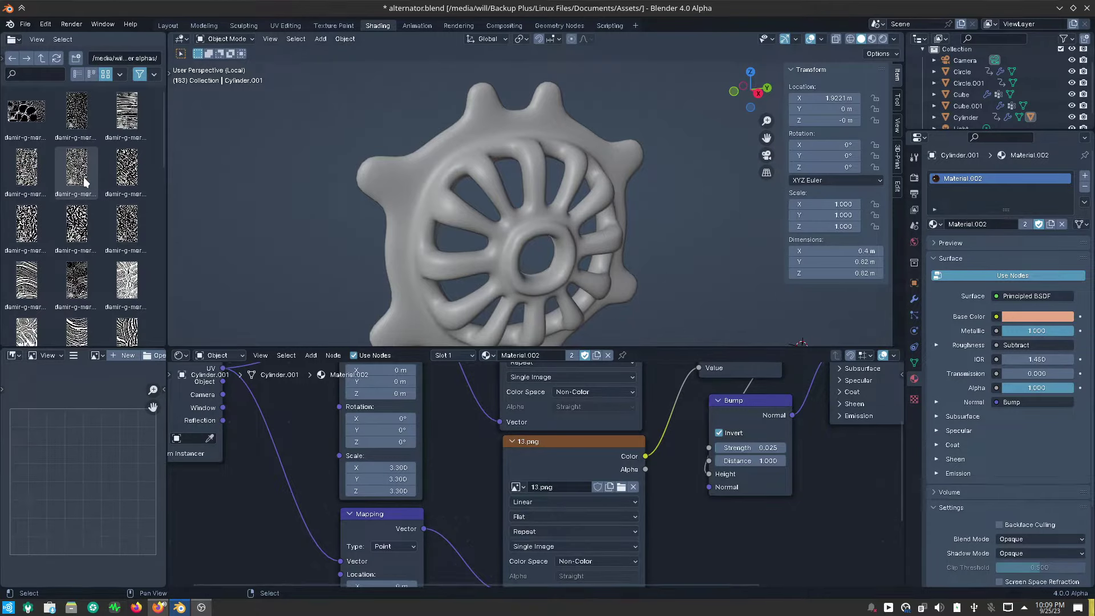
scroll(88, 263, "down", 5)
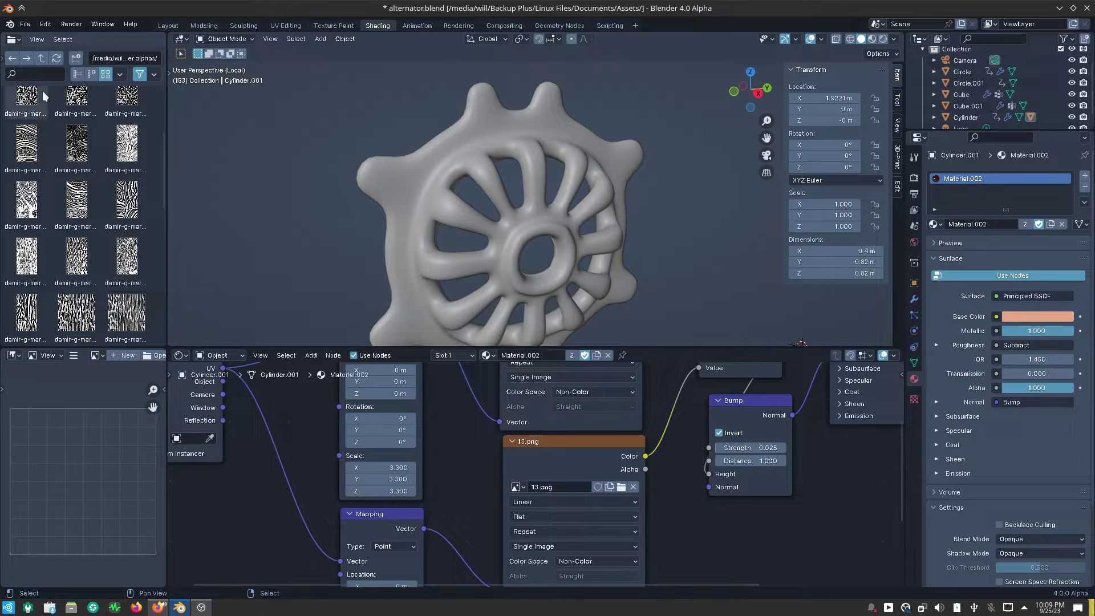
left_click(41, 58)
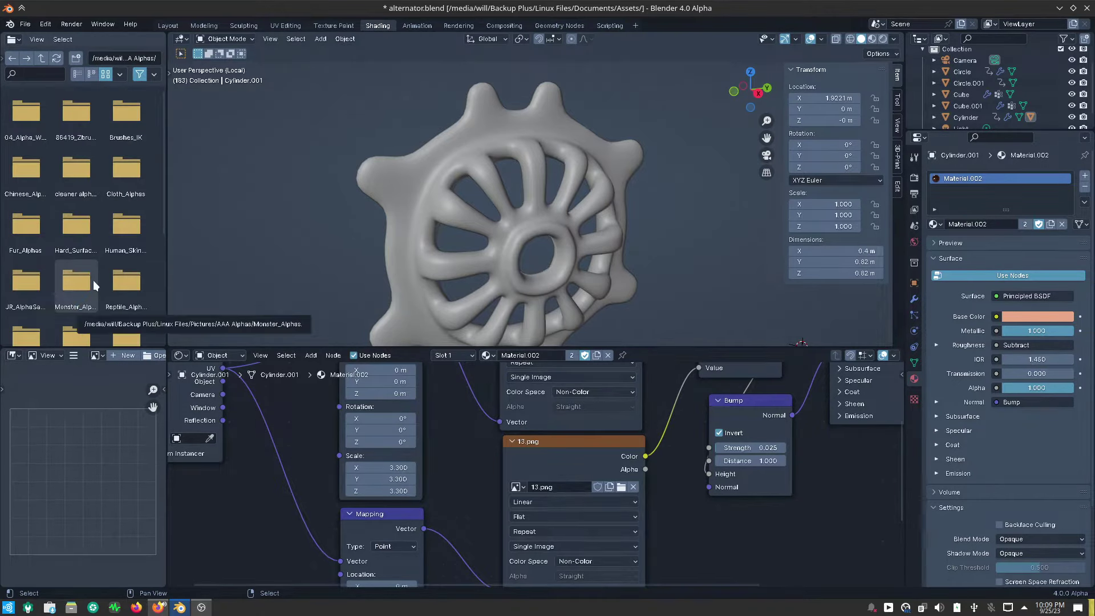
scroll(93, 279, "down", 2)
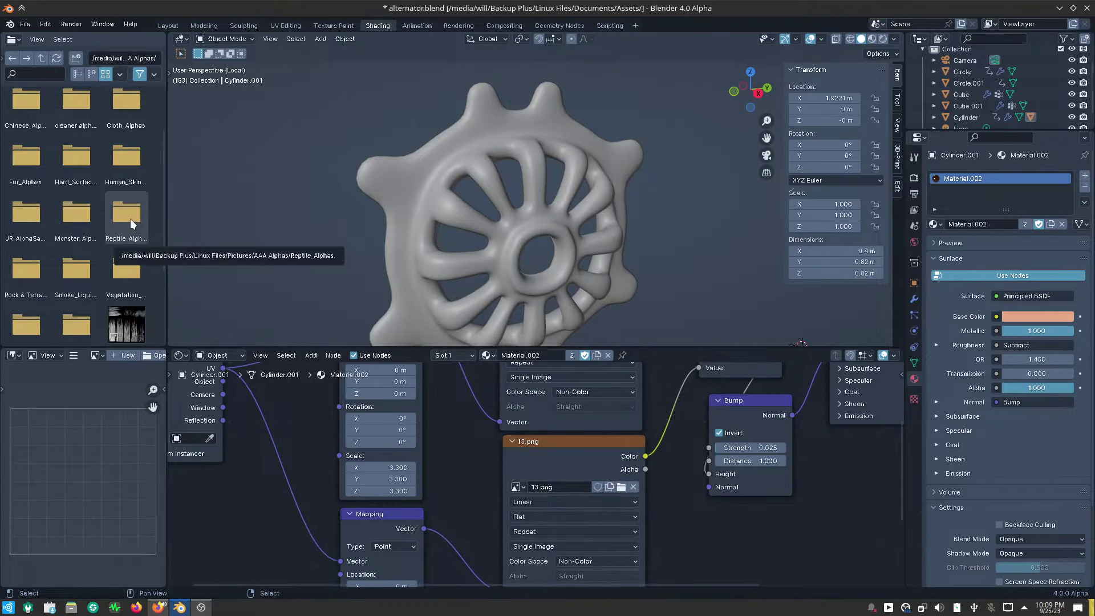
left_click(80, 272)
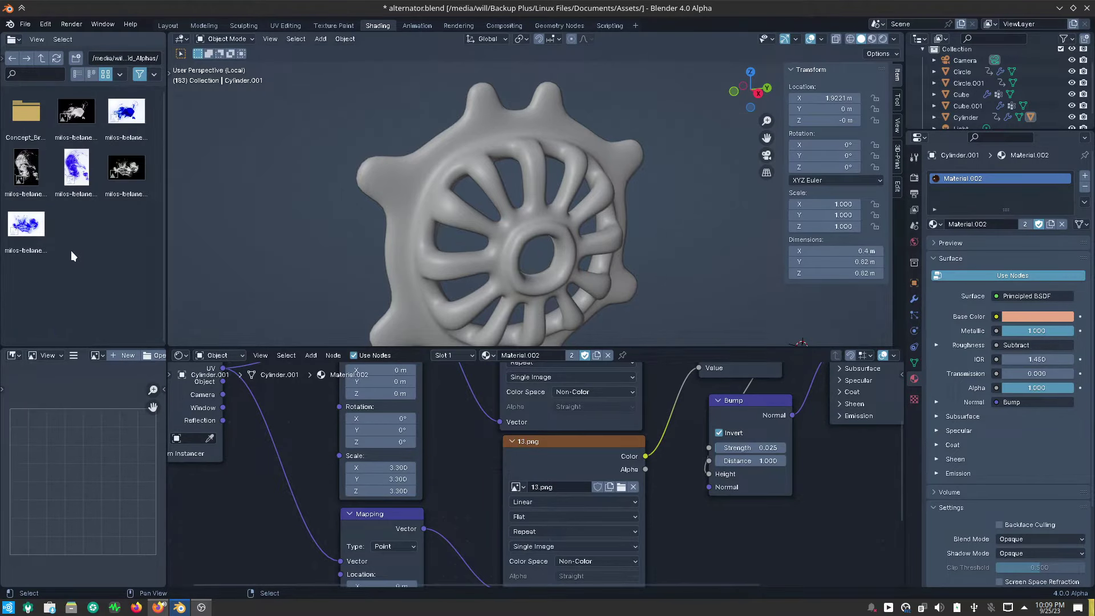
left_click(41, 57)
left_click(114, 231)
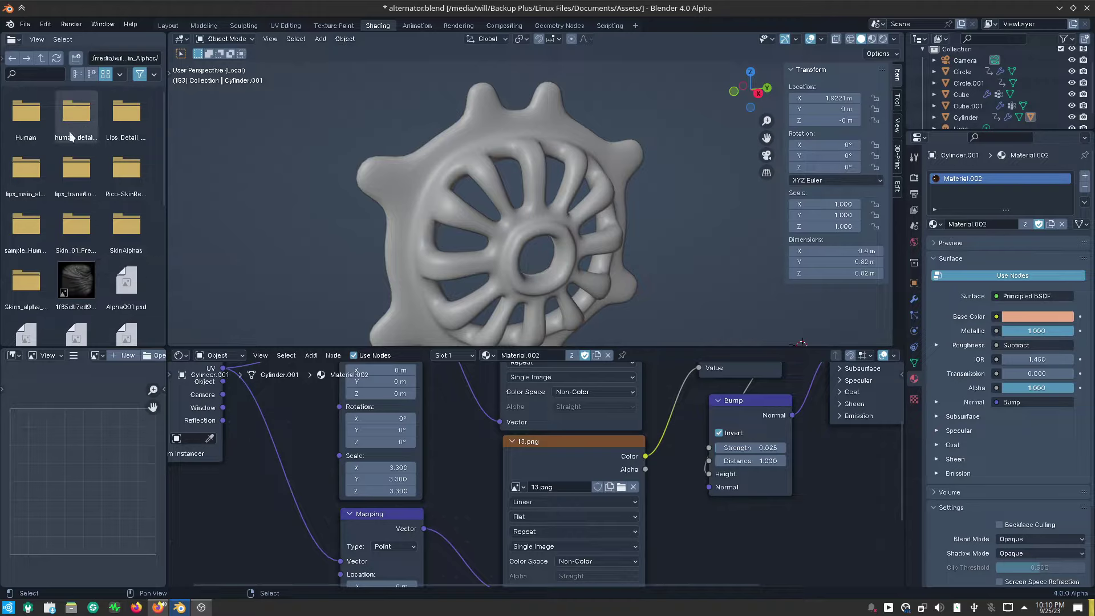
double_click(31, 116)
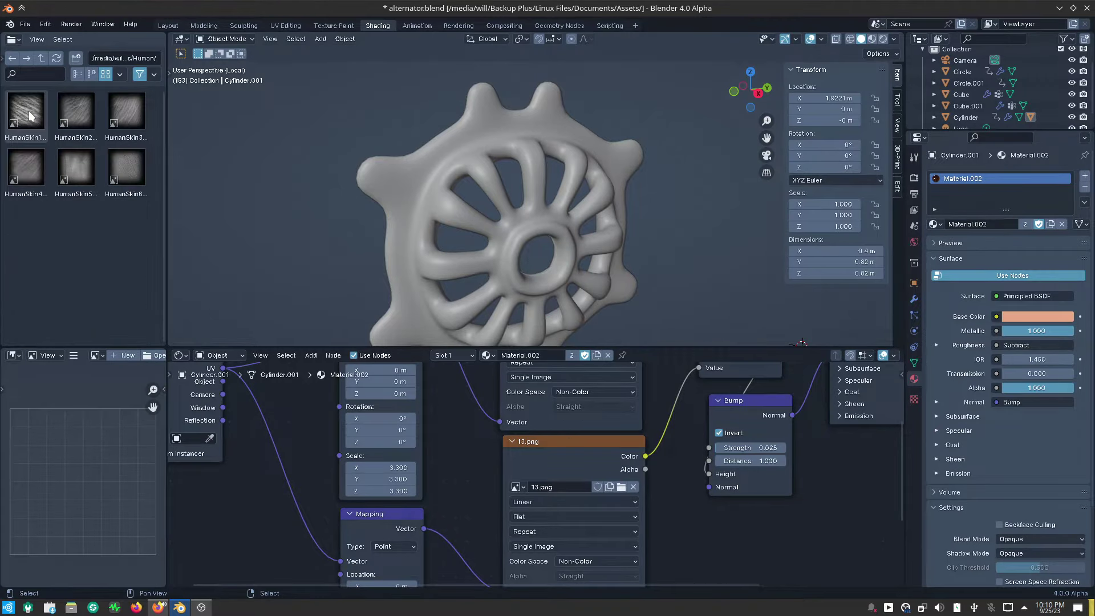
left_click(40, 56)
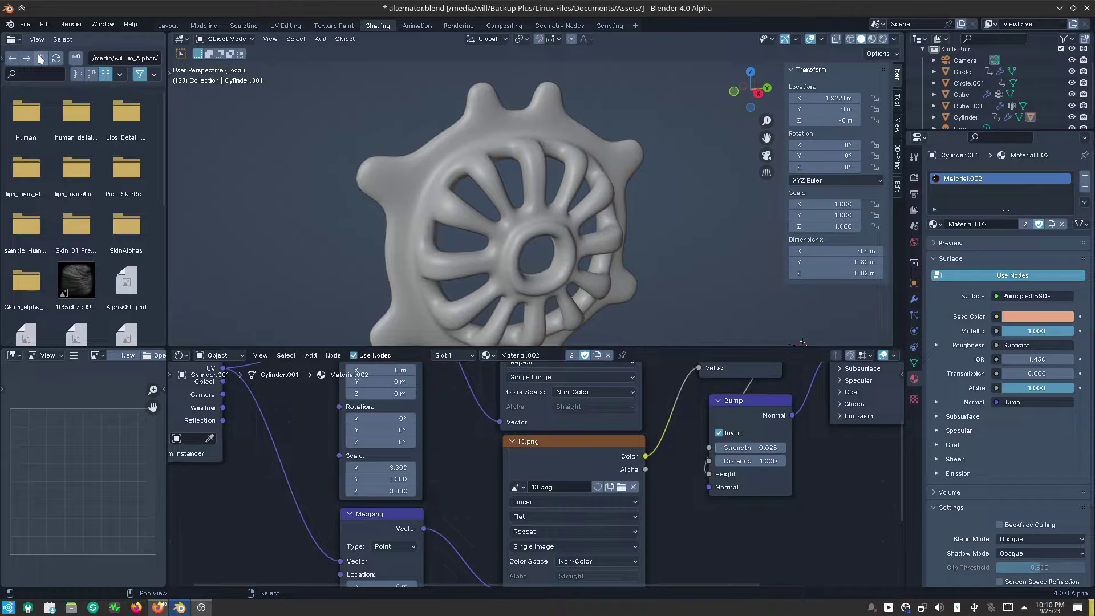
Return to the Layout workspace and orbit around the alternator to inspect its sides.
left_click(164, 24)
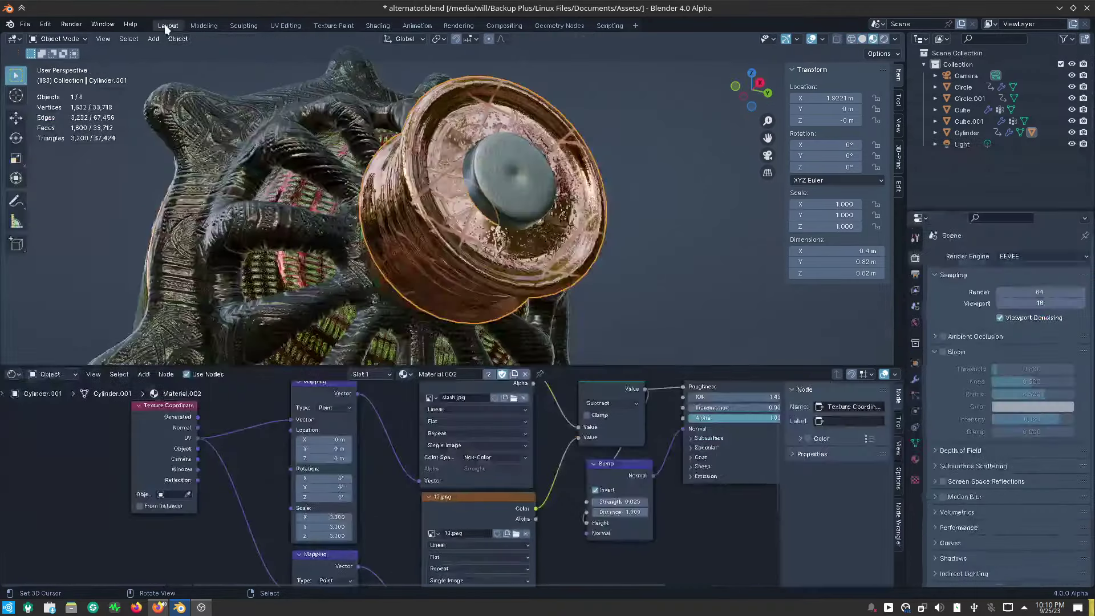
scroll(476, 191, "down", 3)
middle_click_drag(470, 200, 562, 242)
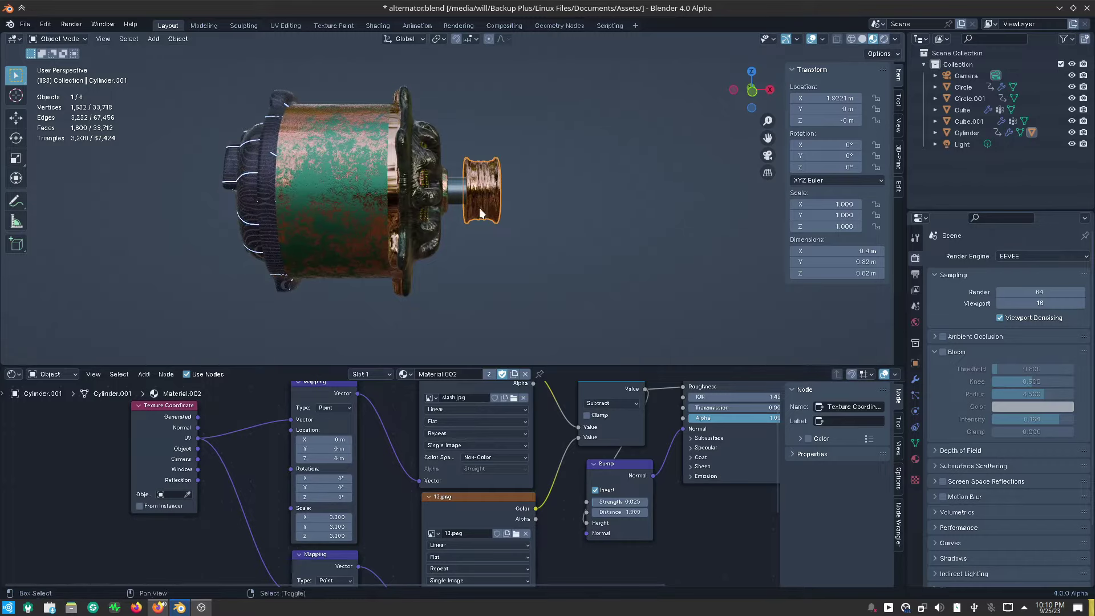
middle_click_drag(479, 207, 529, 227, "shift")
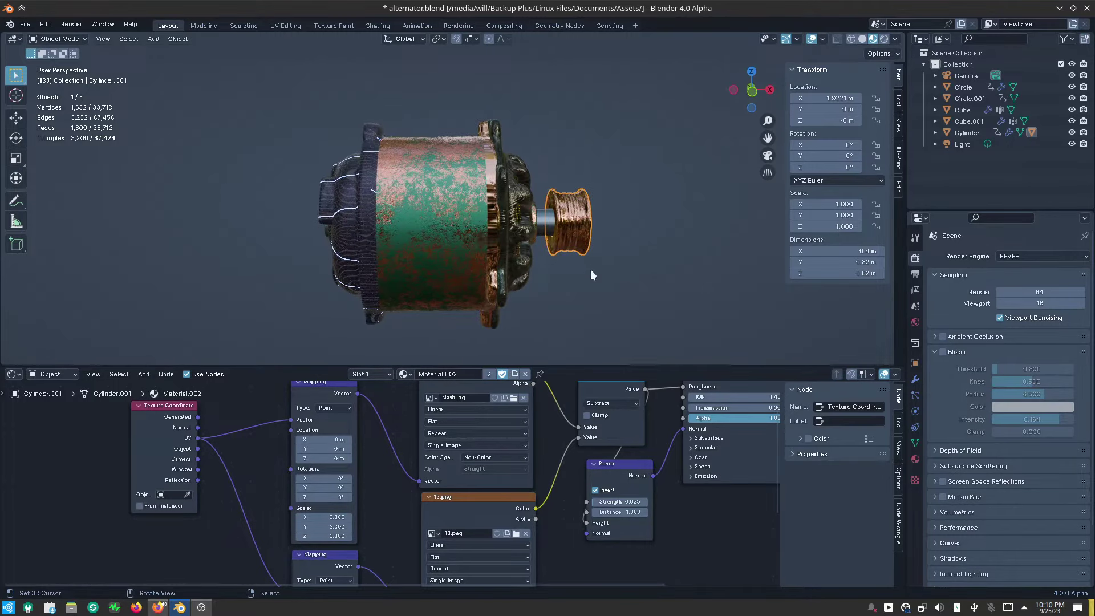
mouse_move(604, 247)
middle_mouse_down()
mouse_move(514, 259)
mouse_move(498, 233)
middle_mouse_up()
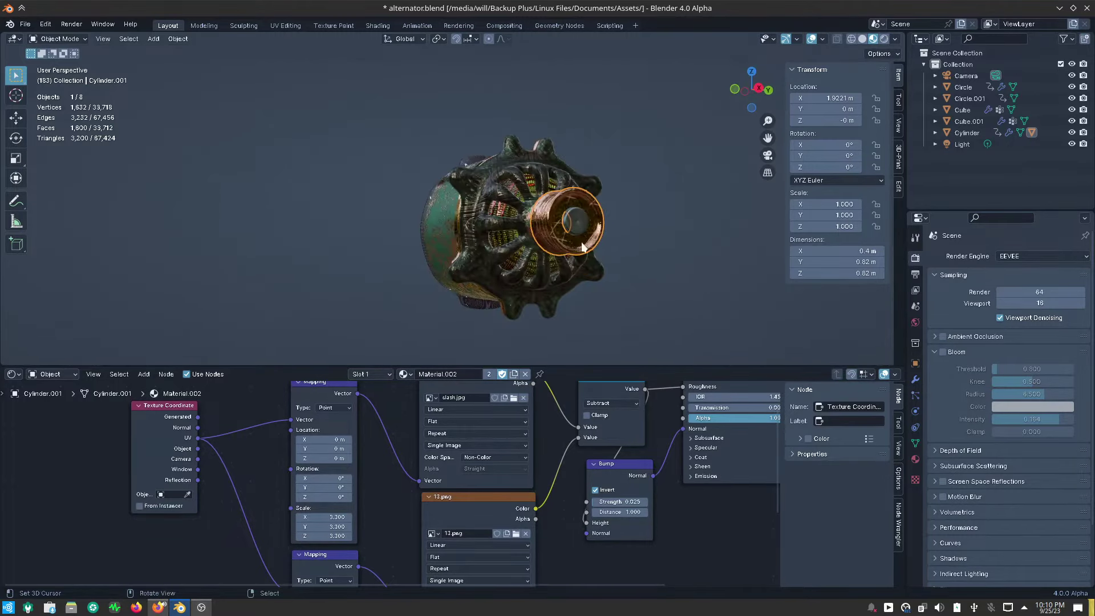
scroll(583, 247, "up", 3)
middle_click_drag(606, 172, 620, 204)
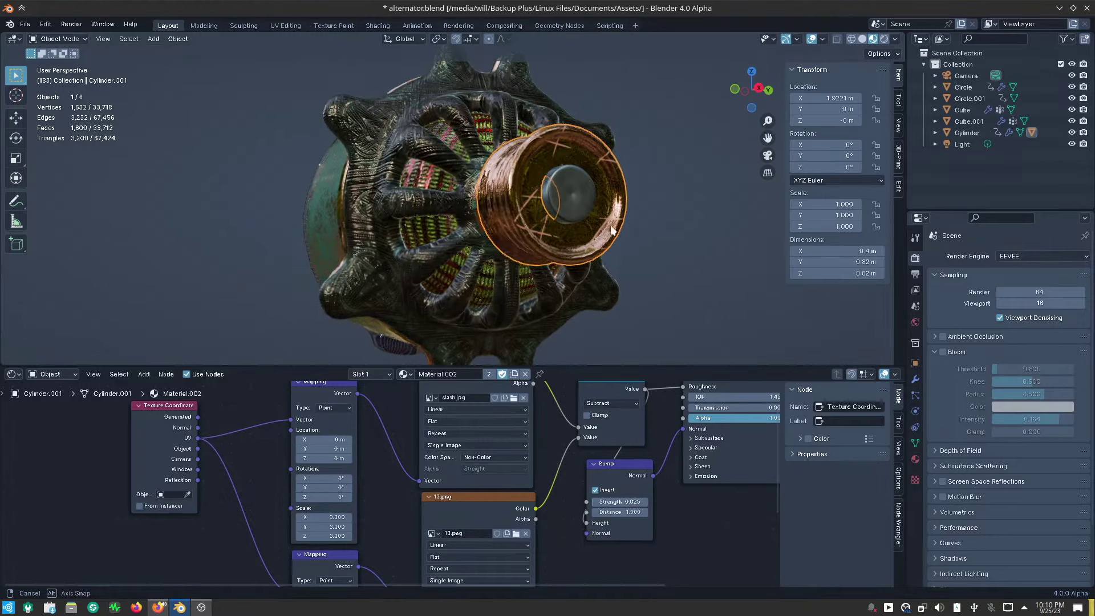
middle_click_drag(584, 238, 569, 222)
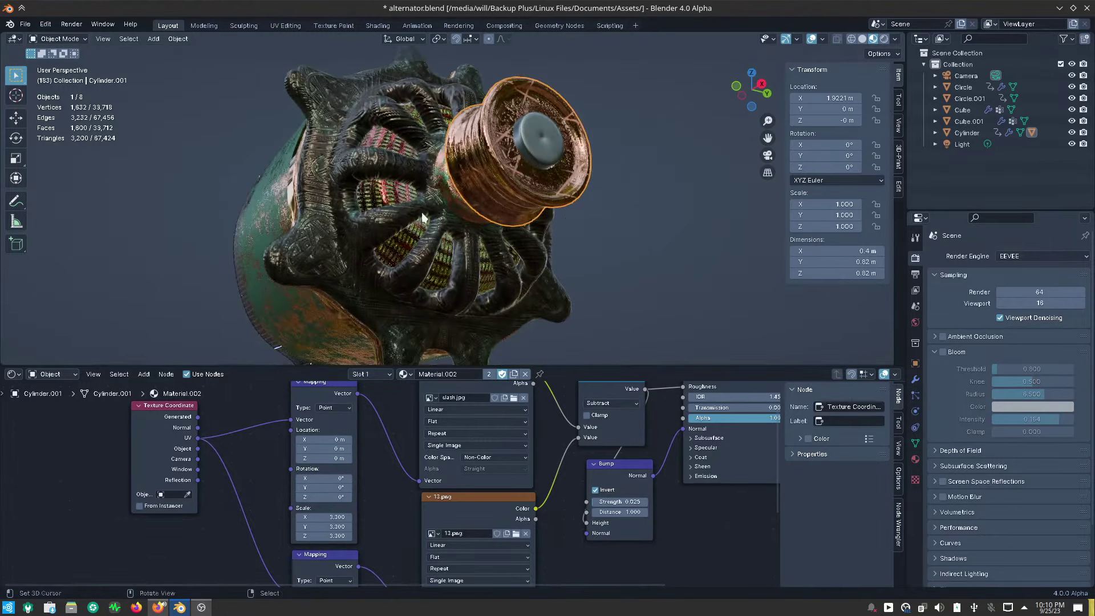
middle_click_drag(421, 212, 474, 254)
scroll(446, 179, "up", 5)
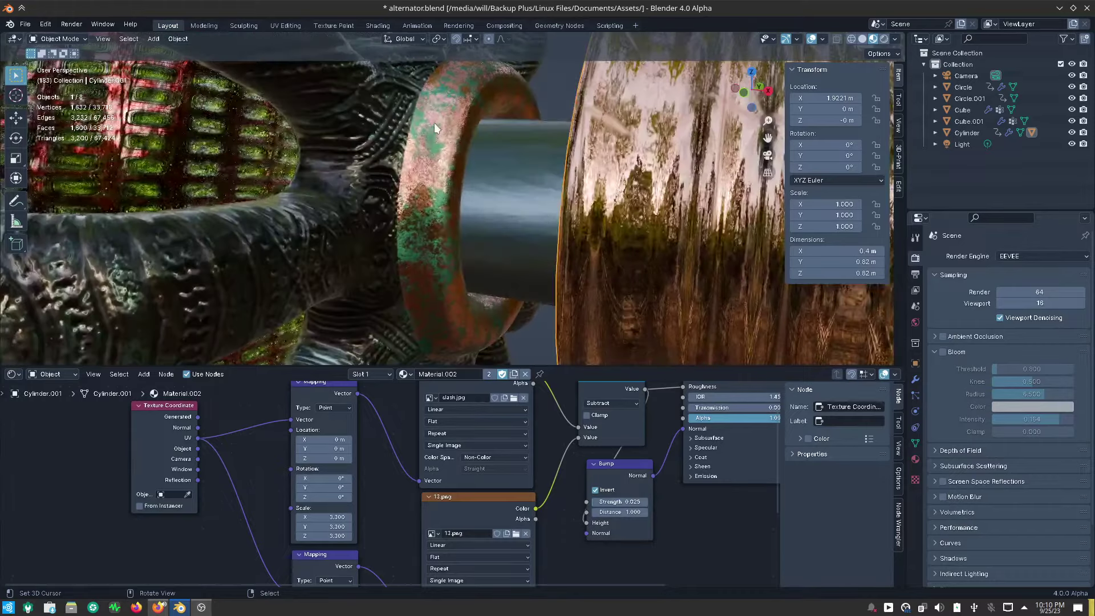
Select the main housing body, enter Edit Mode, and switch to plain Solid shading.
left_click(431, 181)
scroll(429, 222, "down", 5)
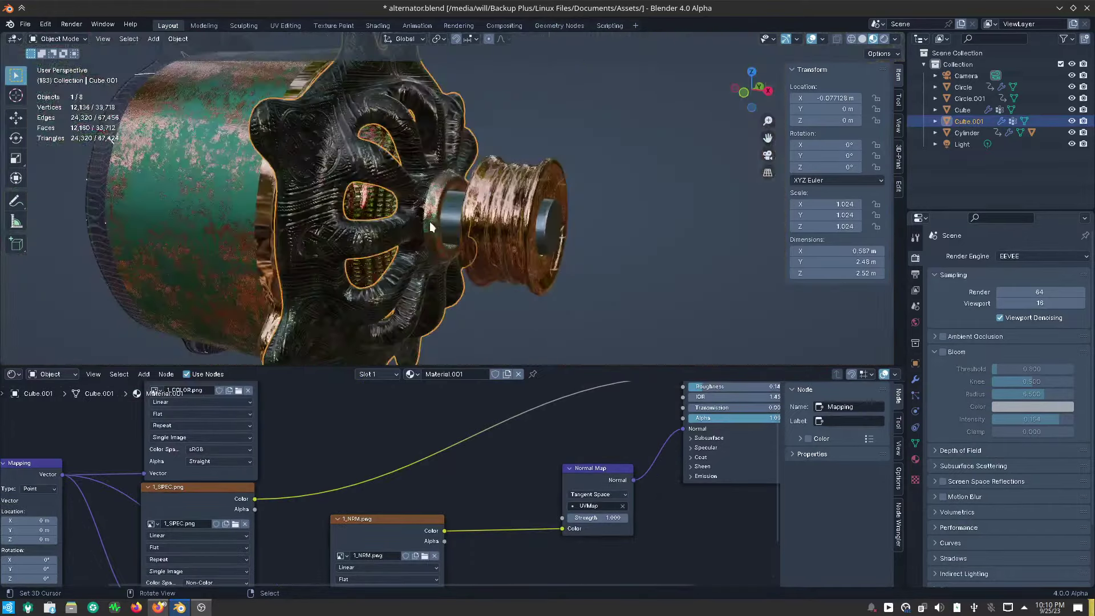
mouse_move(429, 222)
middle_mouse_down()
mouse_move(464, 261)
mouse_move(415, 216)
middle_mouse_up()
scroll(413, 227, "up", 2)
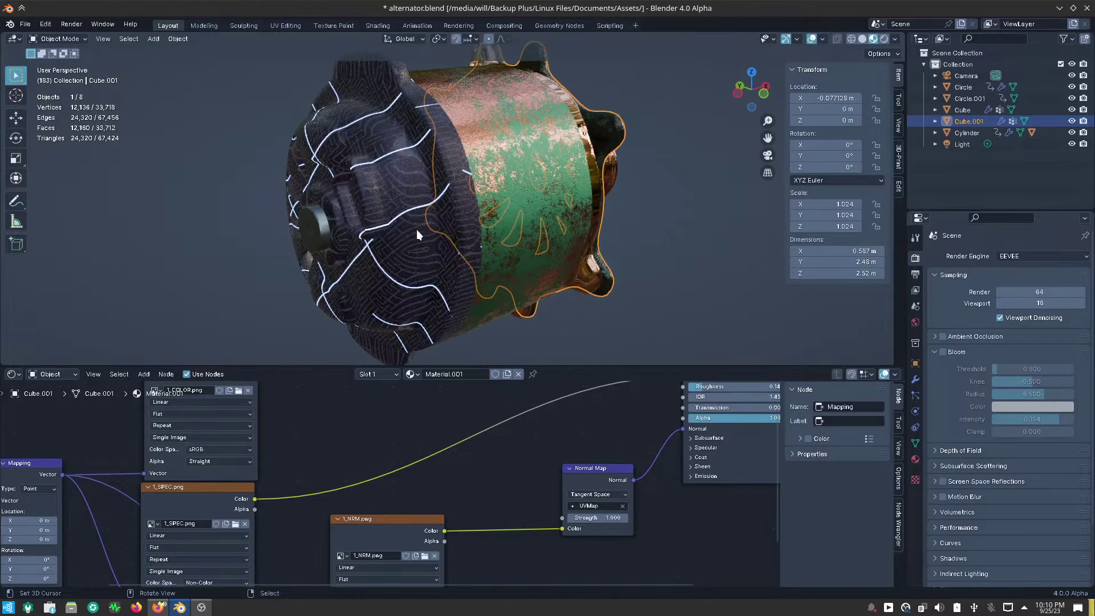
left_click(416, 229)
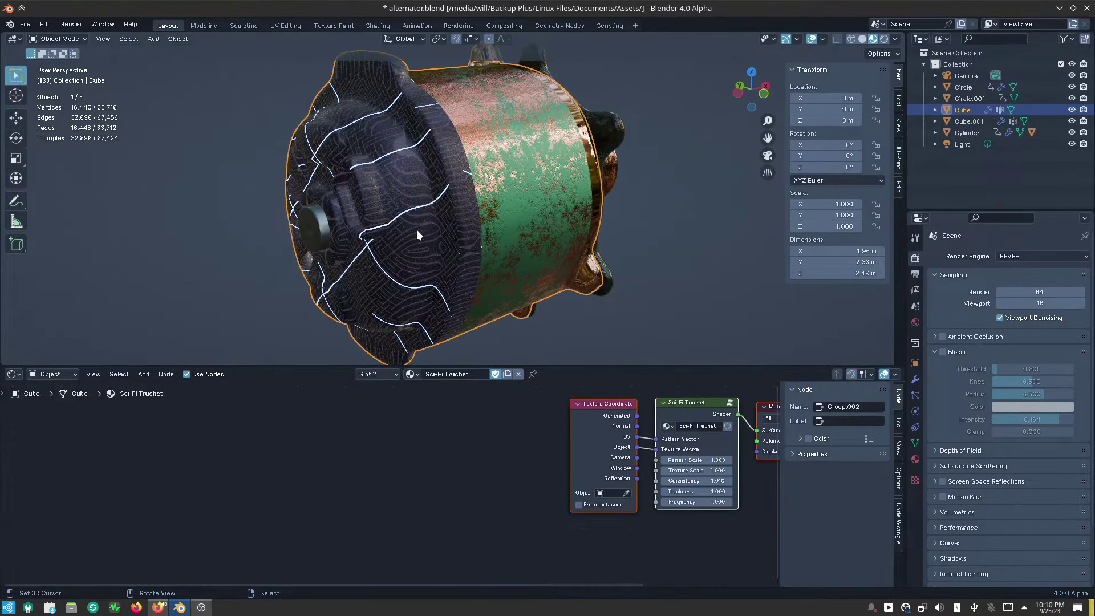
key("ctrl+Tab")
left_click(515, 233)
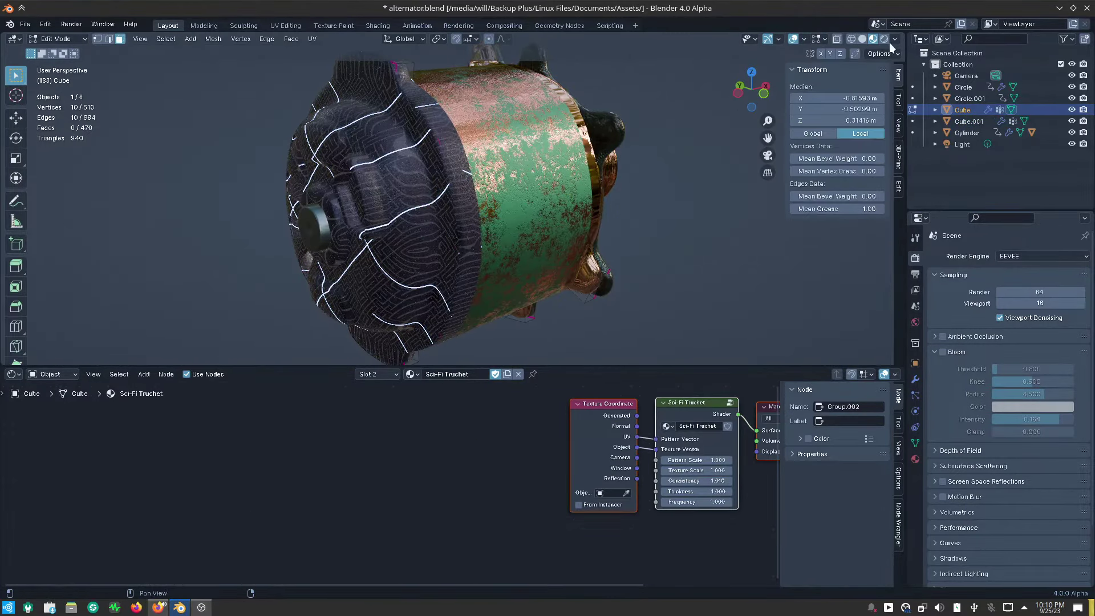
left_click(862, 40)
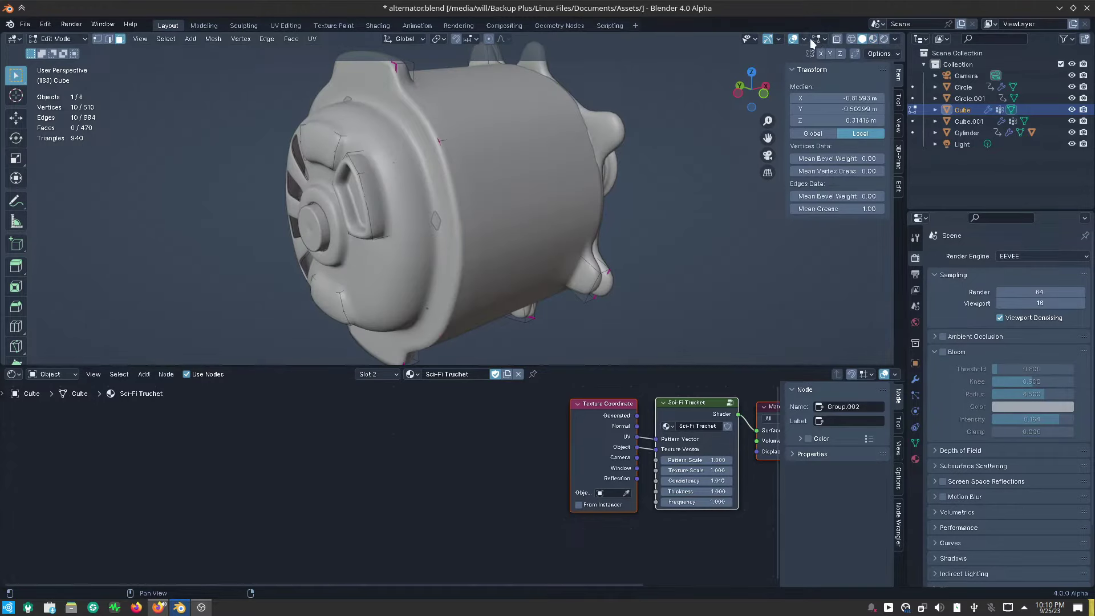
Hide the housing's modifiers in the viewport and select the edge loop on the hub ring.
left_click(915, 379)
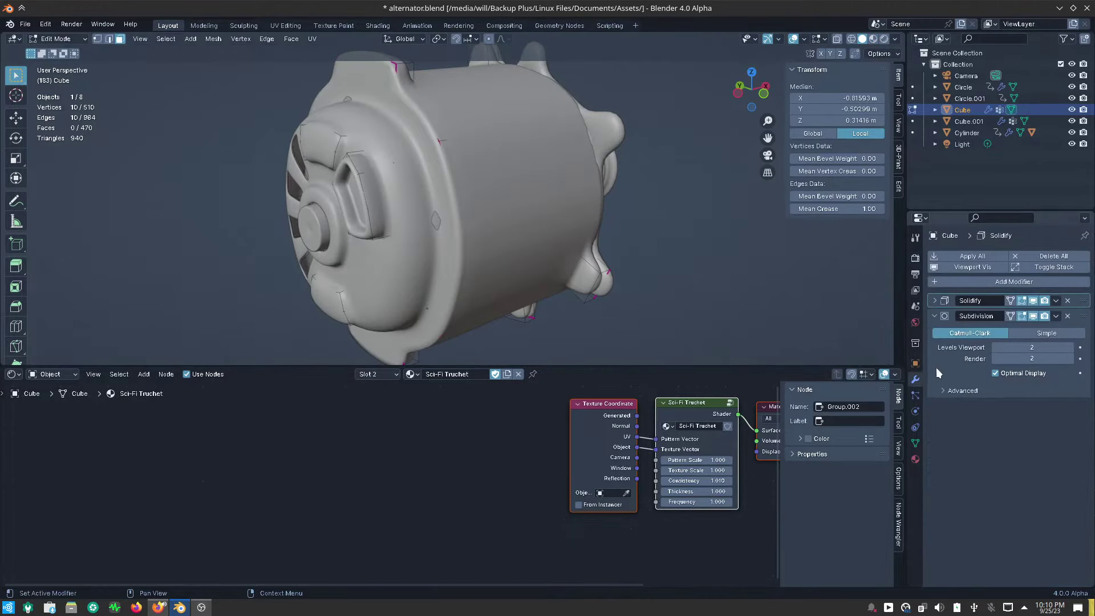
left_click(972, 267)
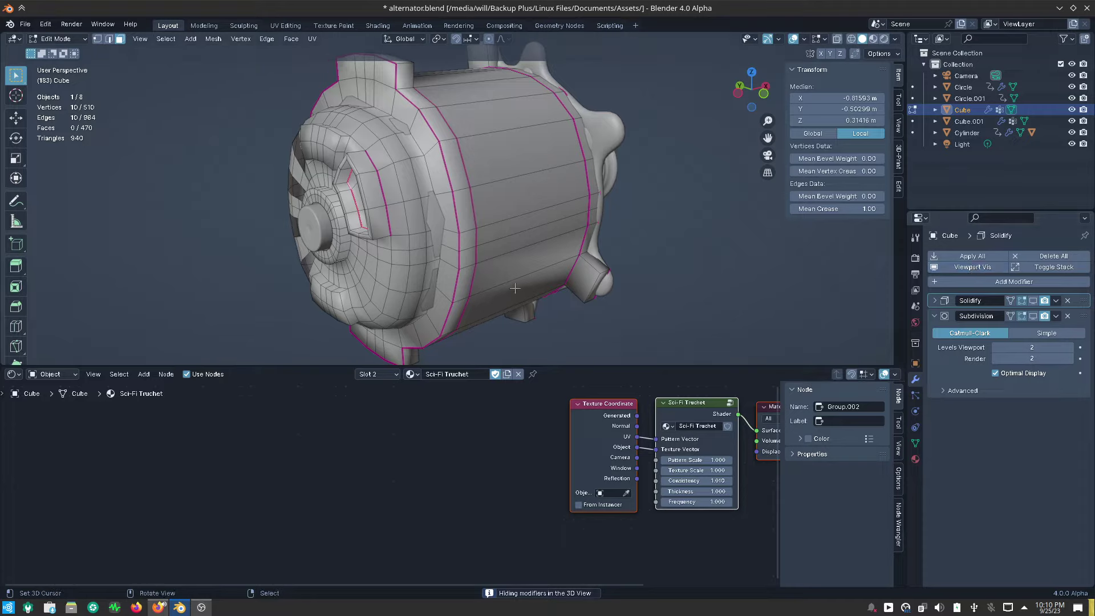
mouse_move(547, 297)
middle_mouse_down()
mouse_move(654, 284)
mouse_move(557, 274)
mouse_move(510, 232)
middle_mouse_up()
scroll(509, 231, "up", 4)
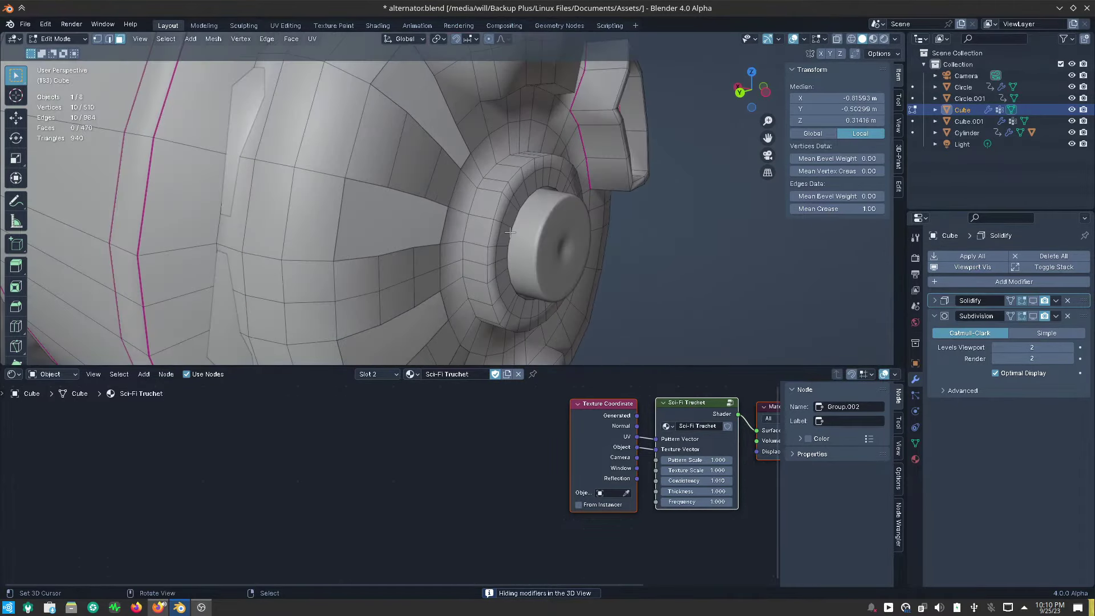
left_click(475, 204)
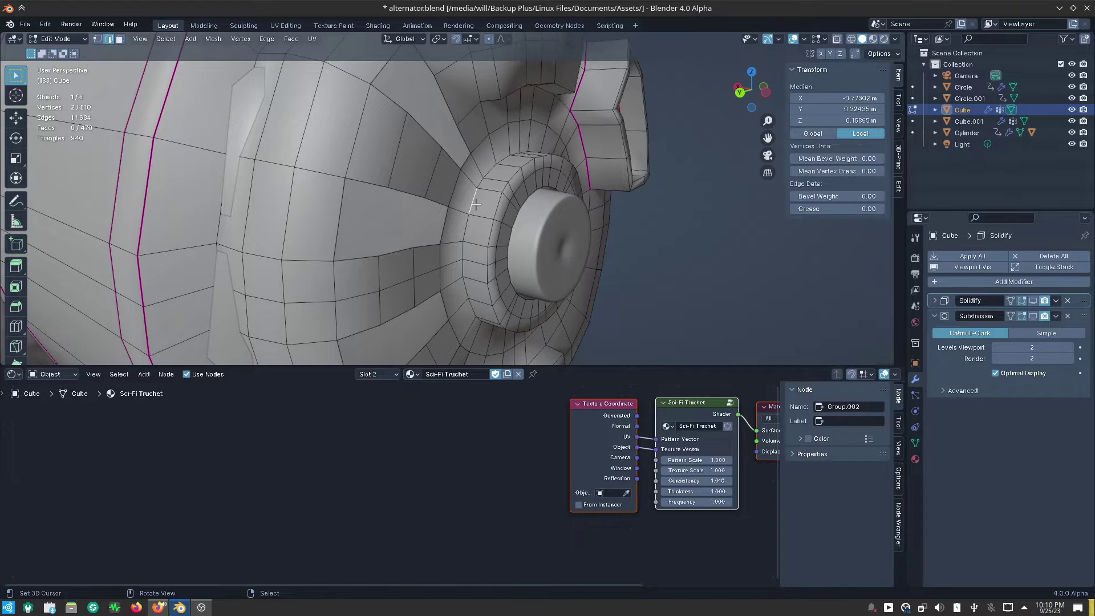
left_click(475, 203, "alt")
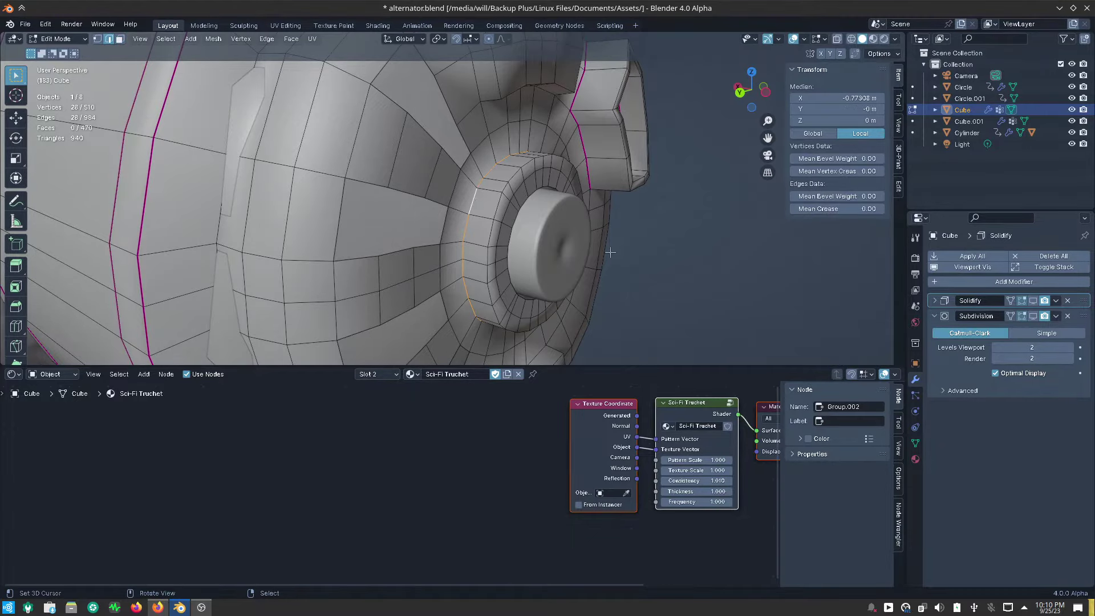
Select the inner hub edge loop and grow it into a ring of faces.
mouse_move(651, 257)
middle_mouse_down()
mouse_move(671, 269)
mouse_move(514, 232)
mouse_move(538, 259)
middle_mouse_up()
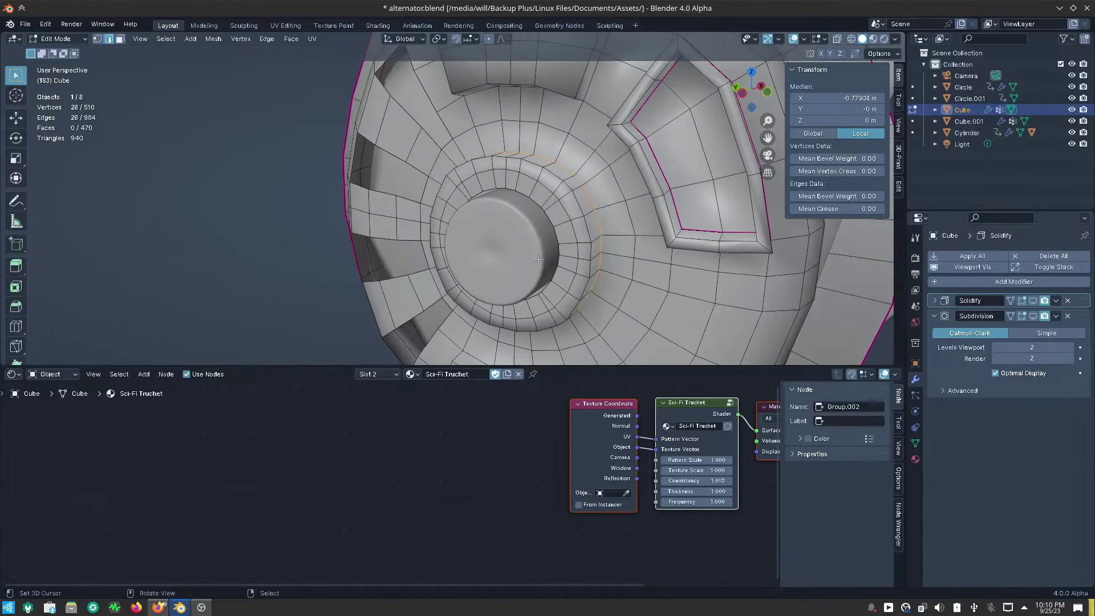
left_click(576, 253)
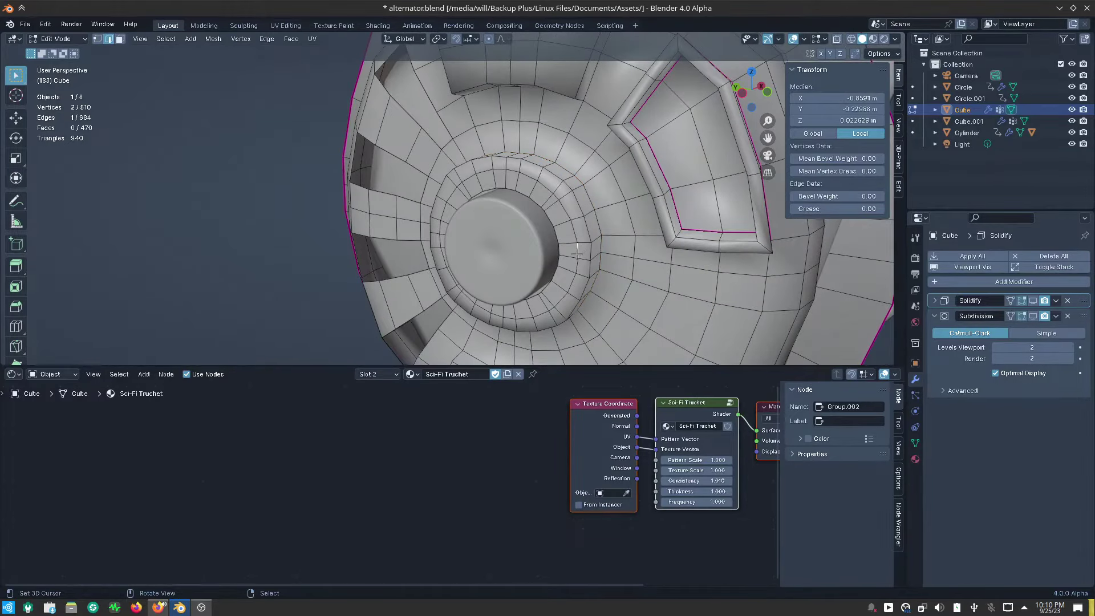
left_click(577, 253, "alt")
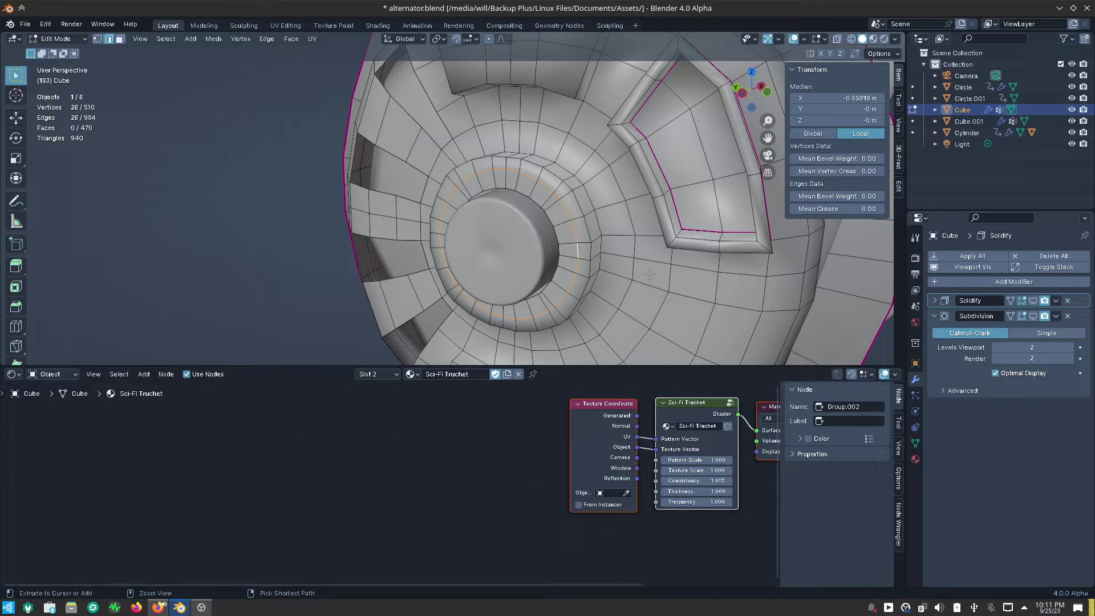
key("ctrl+KP_Add")
key("ctrl+KP_Add")
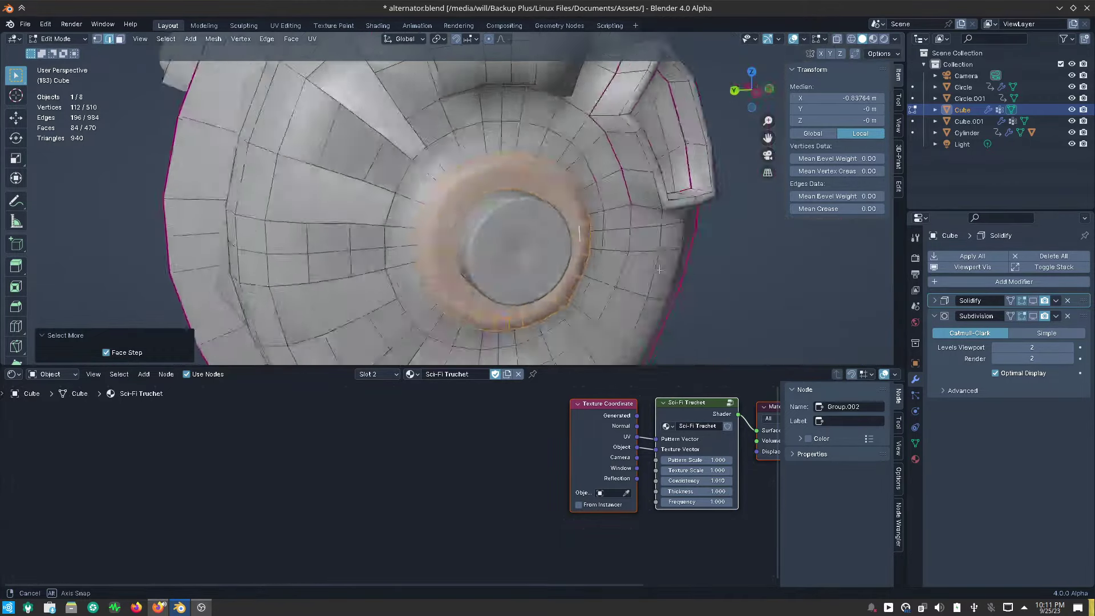
middle_click_drag(558, 274, 678, 274)
scroll(678, 274, "up", 5)
scroll(678, 274, "down", 8)
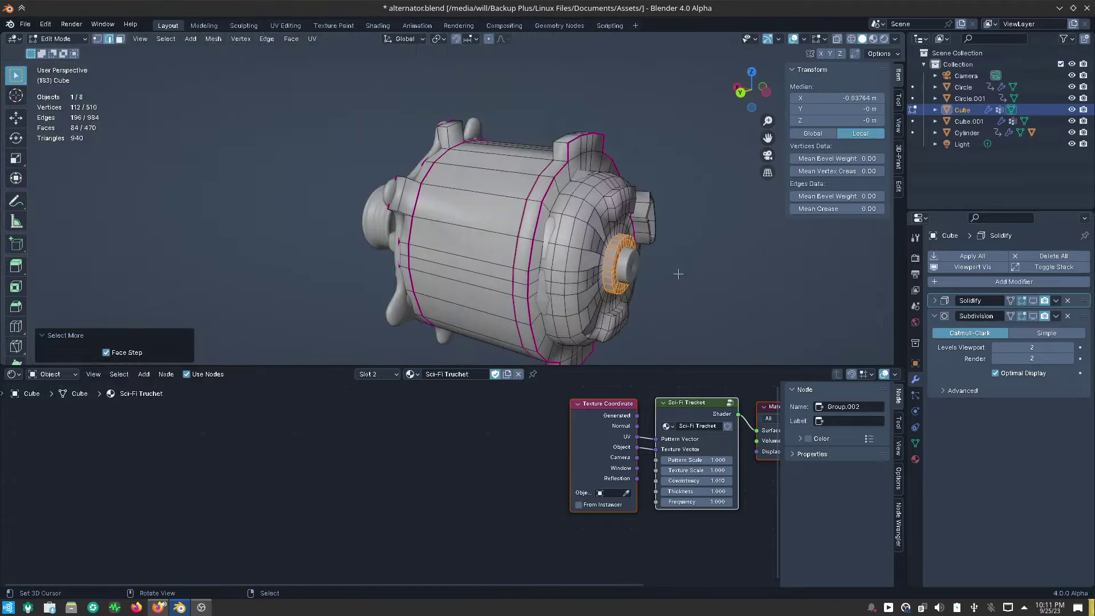
scroll(677, 275, "up", 2)
Add vertex group Group.003, double-invert to check the ring selection, then show the material slots.
left_click(915, 443)
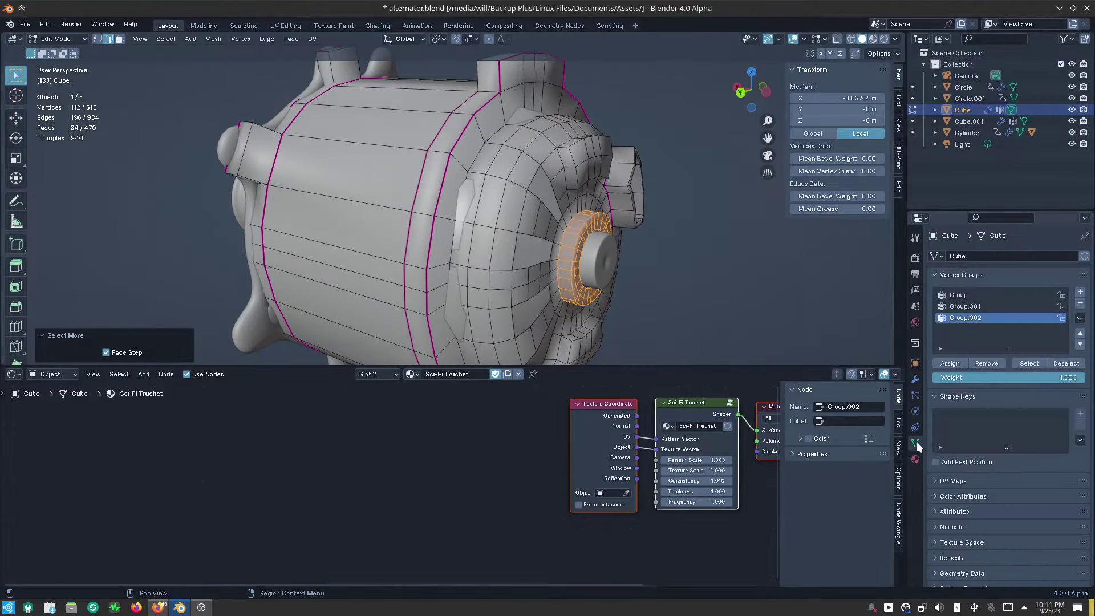
left_click(1080, 293)
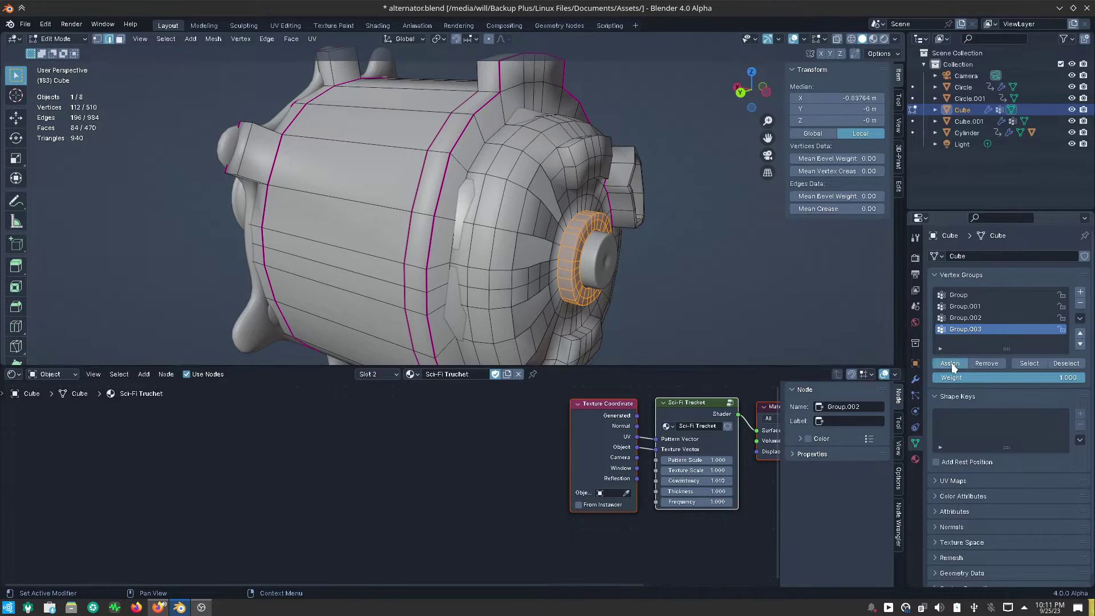
key("ctrl+i")
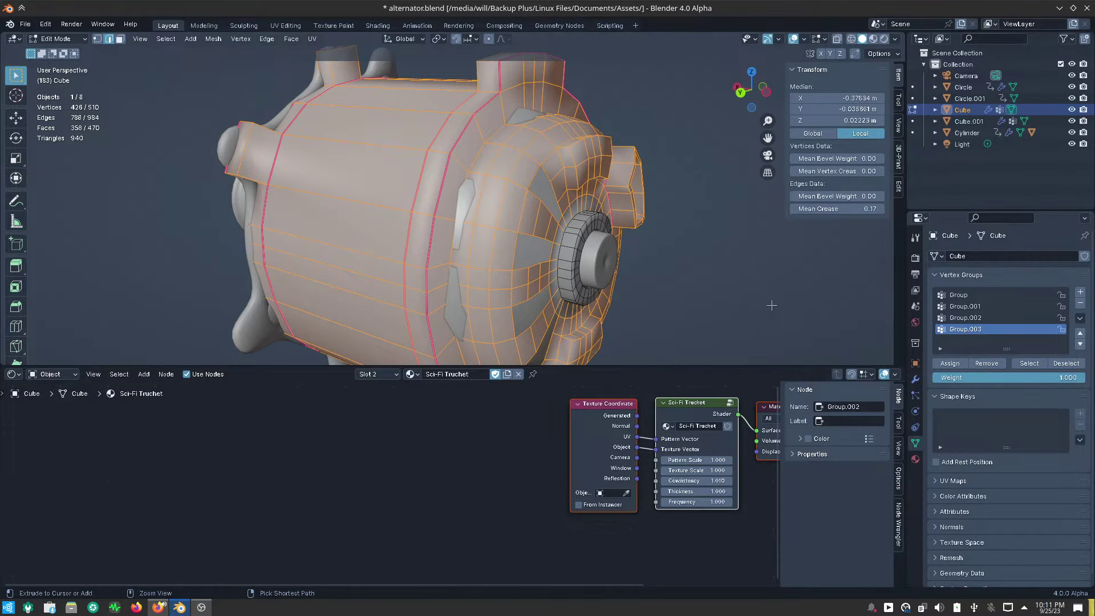
key("ctrl+i")
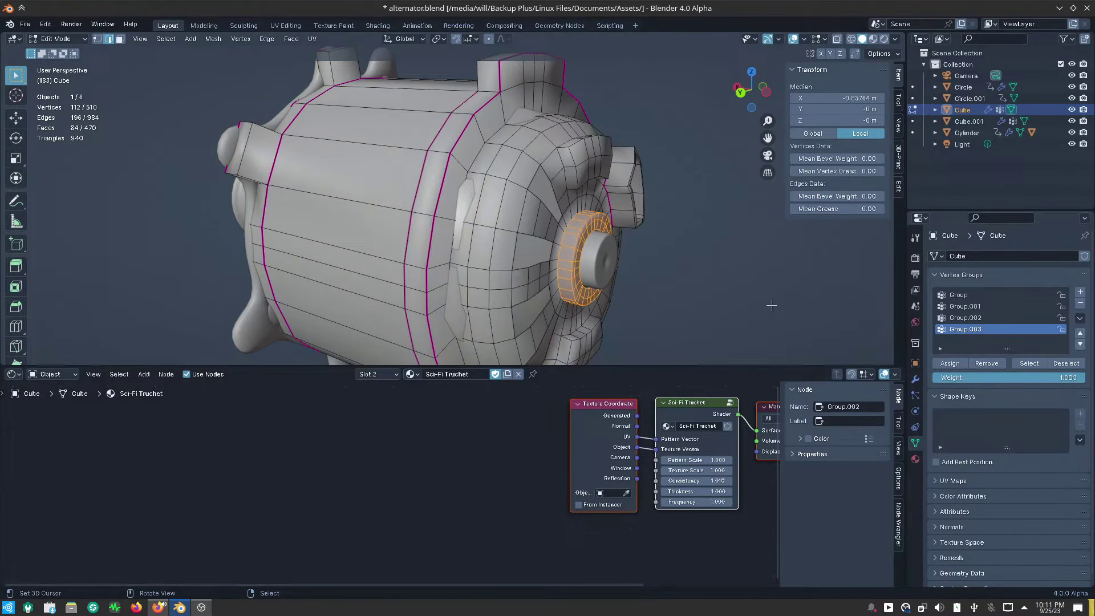
left_click(914, 458)
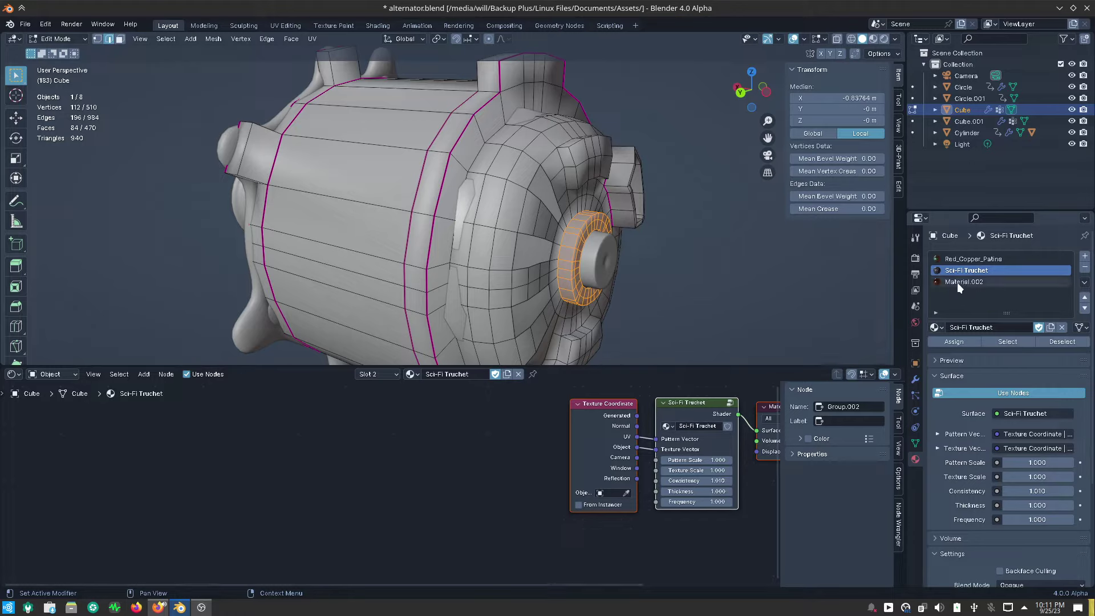
Select the Red_Copper_Patina slot, return to Object Mode, and switch to Material Preview.
left_click(969, 259)
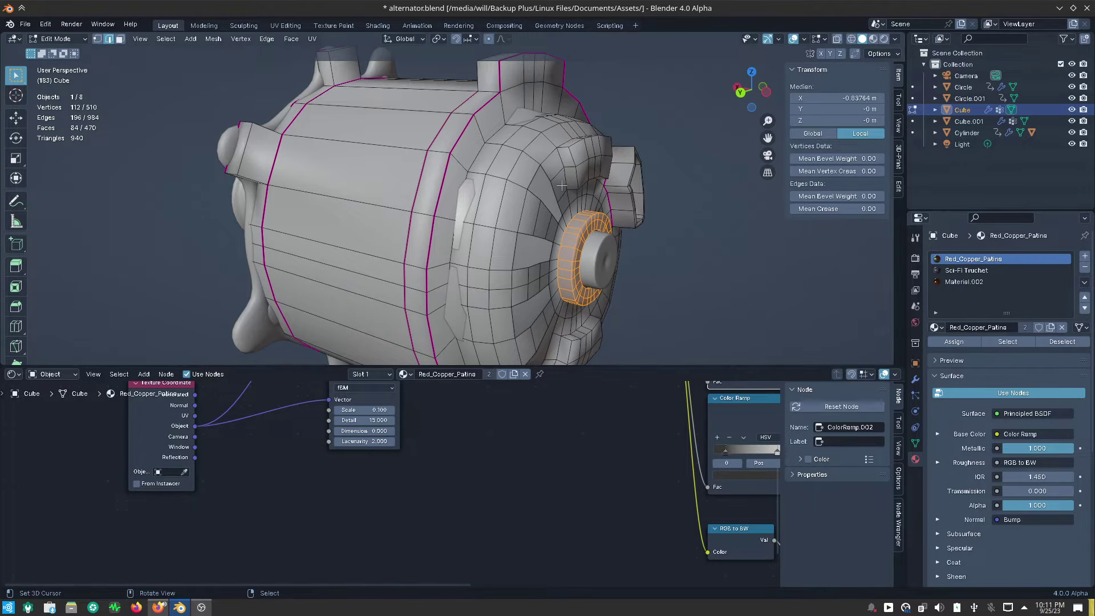
key("ctrl+Tab")
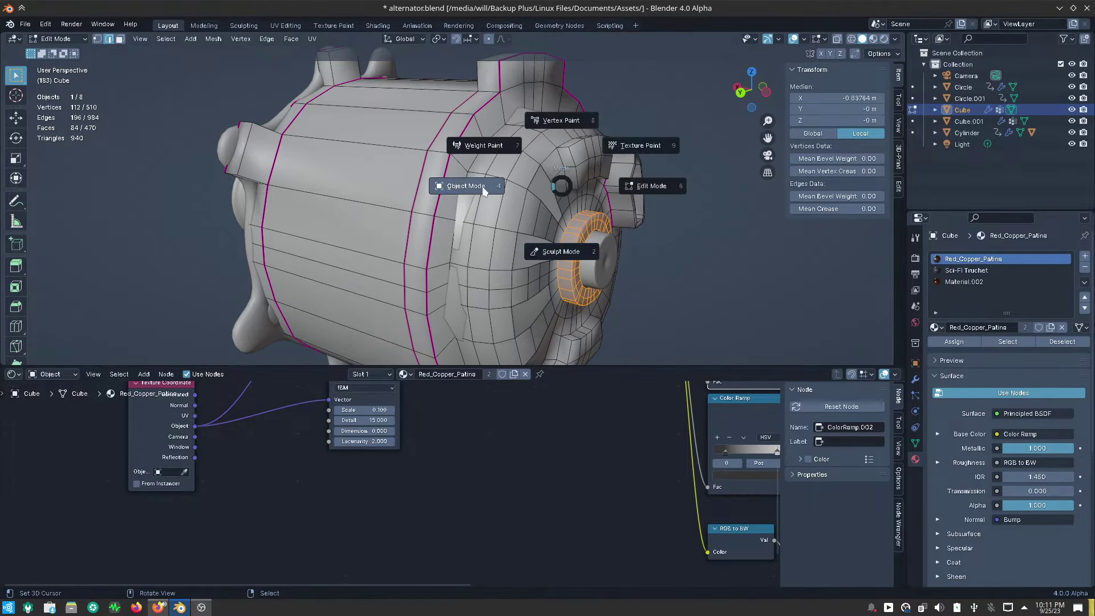
left_click(480, 185)
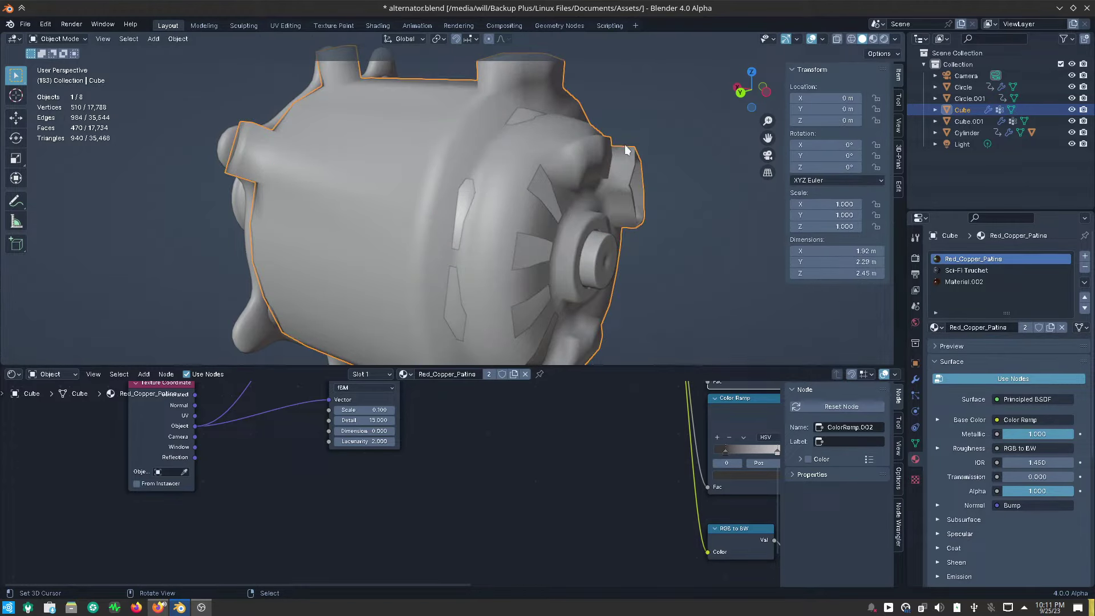
key("z")
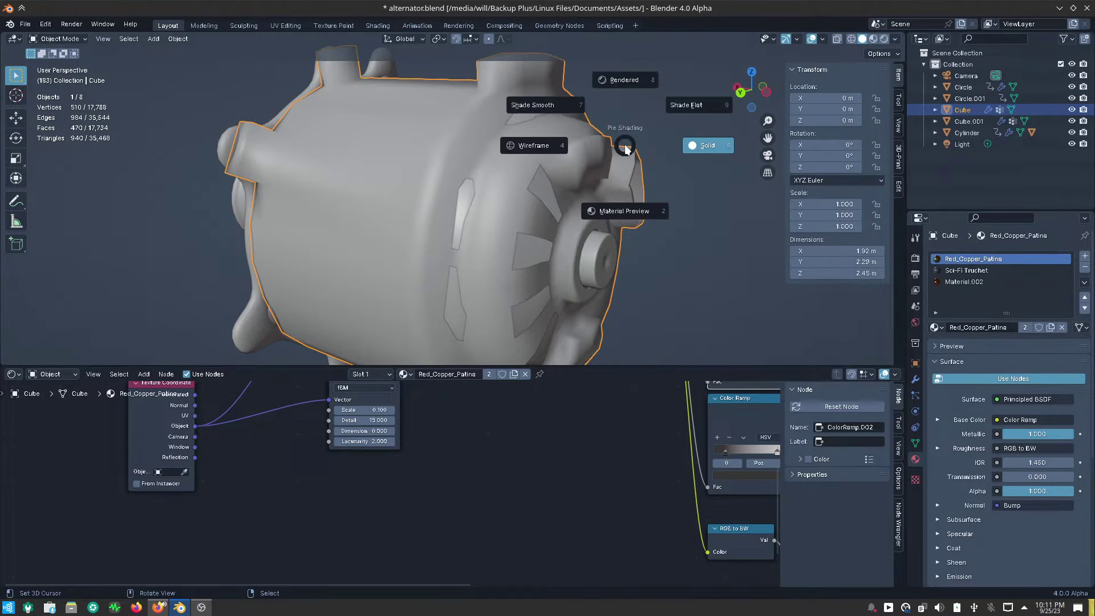
left_click(627, 215)
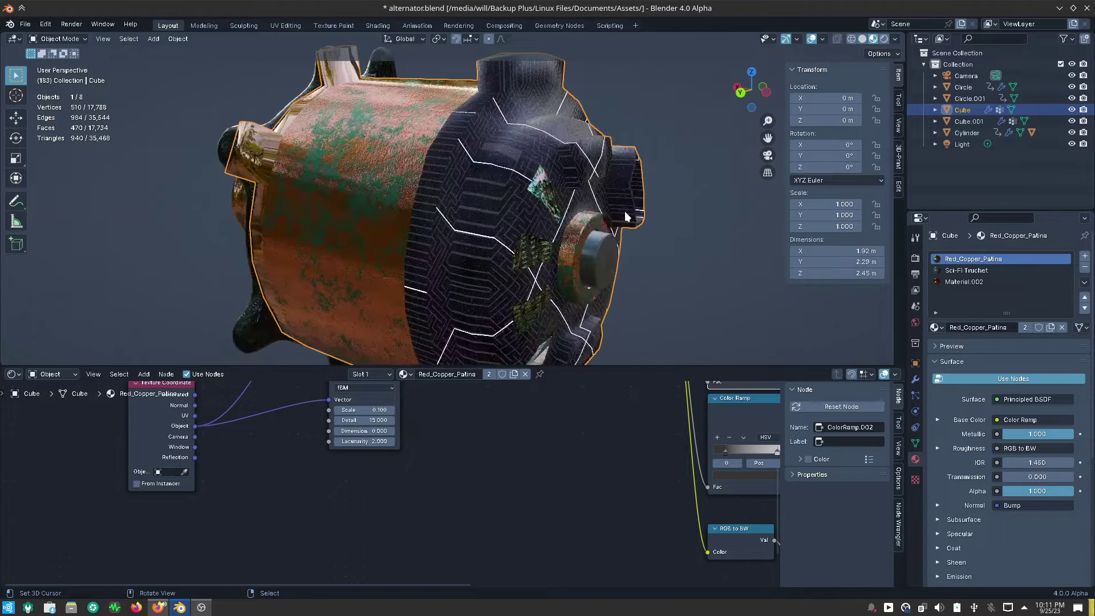
scroll(599, 243, "down", 5)
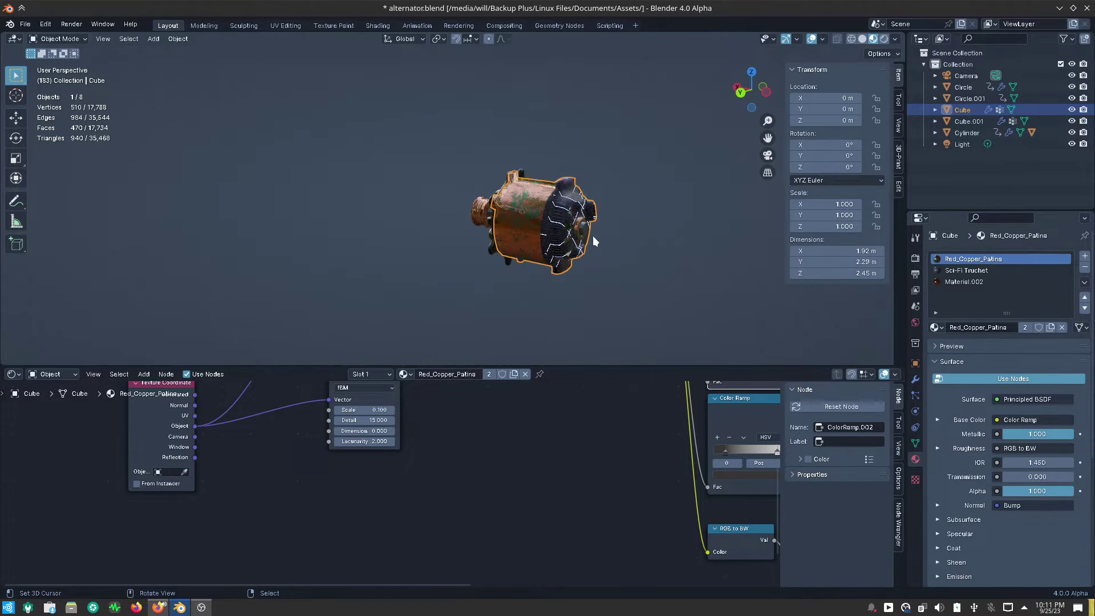
scroll(593, 234, "up", 3)
scroll(590, 224, "up", 4)
scroll(590, 224, "down", 4)
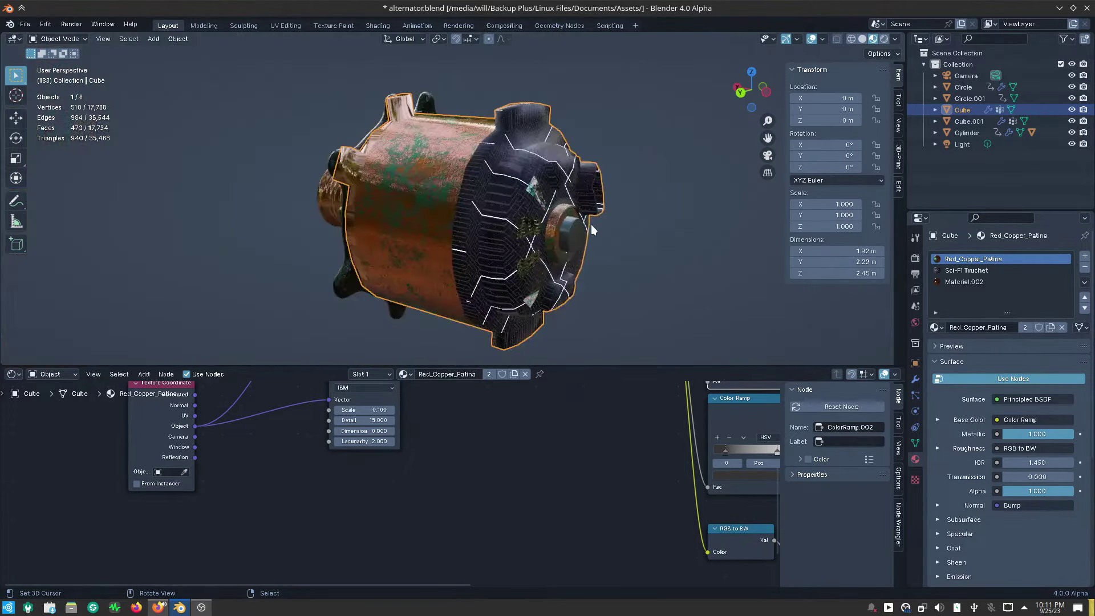
mouse_move(566, 246)
middle_mouse_down()
mouse_move(676, 215)
mouse_move(713, 220)
middle_mouse_up()
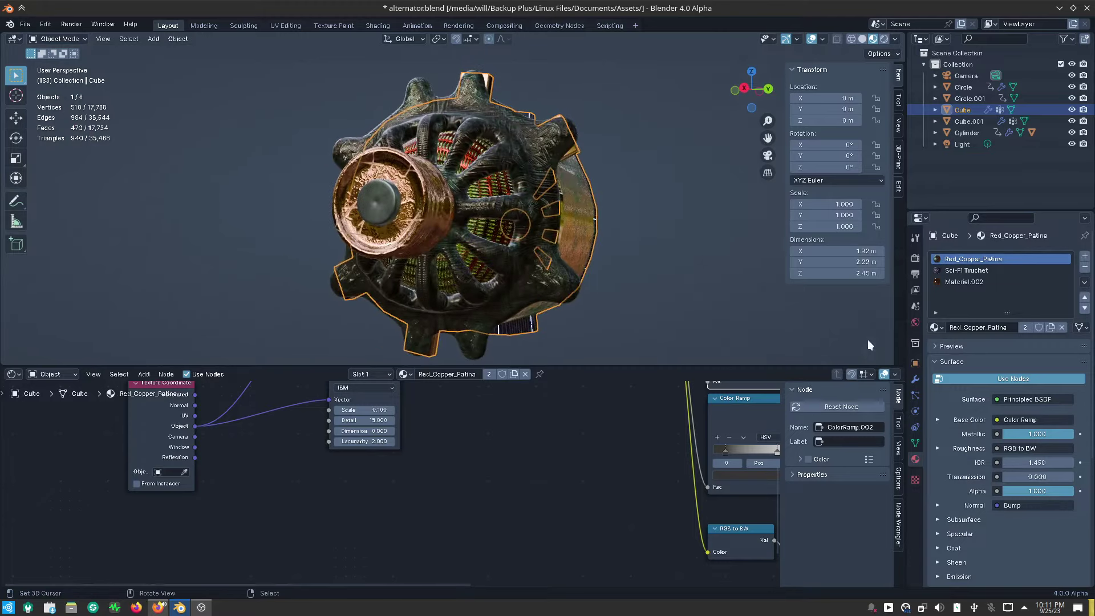
Re-enable modifier viewport display, orbit around the smoothed alternator, then enter Edit Mode.
left_click(917, 378)
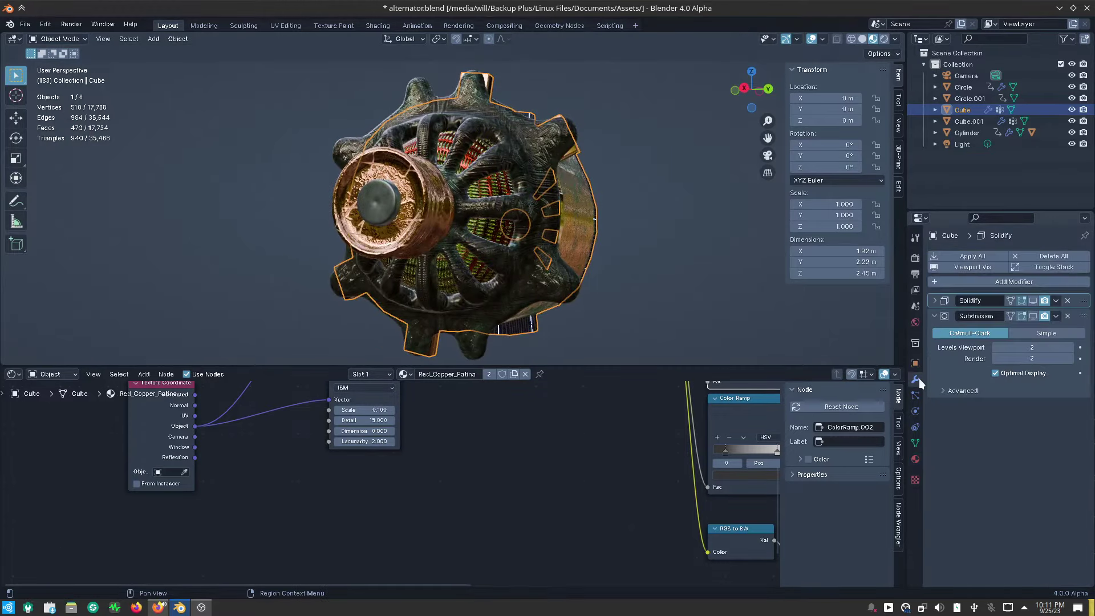
left_click(973, 266)
mouse_move(632, 279)
middle_mouse_down()
mouse_move(743, 275)
mouse_move(53, 278)
mouse_move(887, 295)
mouse_move(835, 302)
mouse_move(847, 304)
middle_mouse_up()
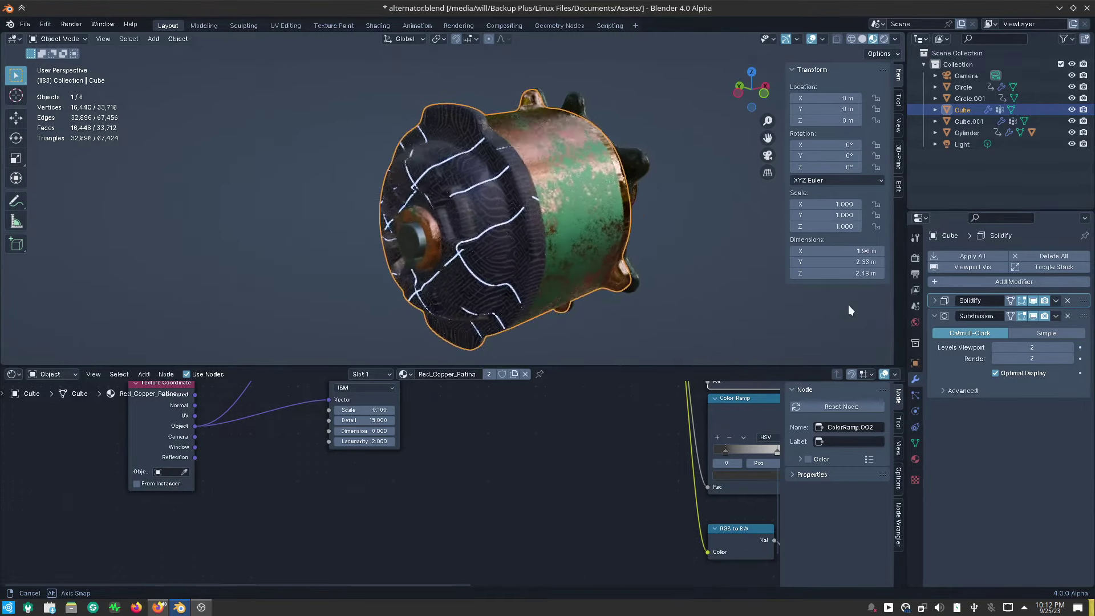
scroll(459, 199, "up", 5)
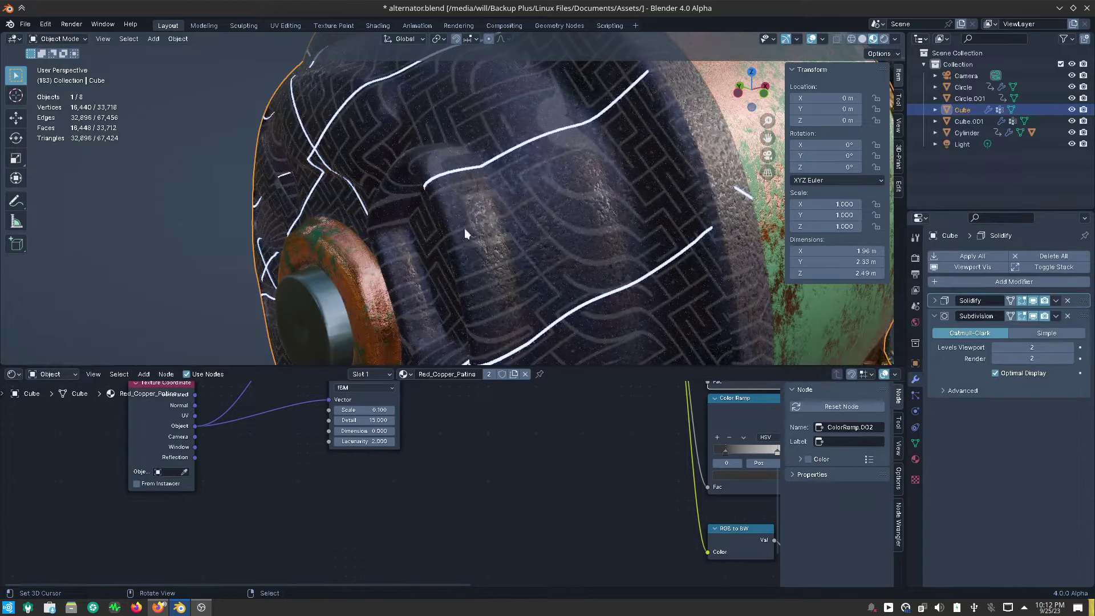
scroll(470, 200, "down", 5)
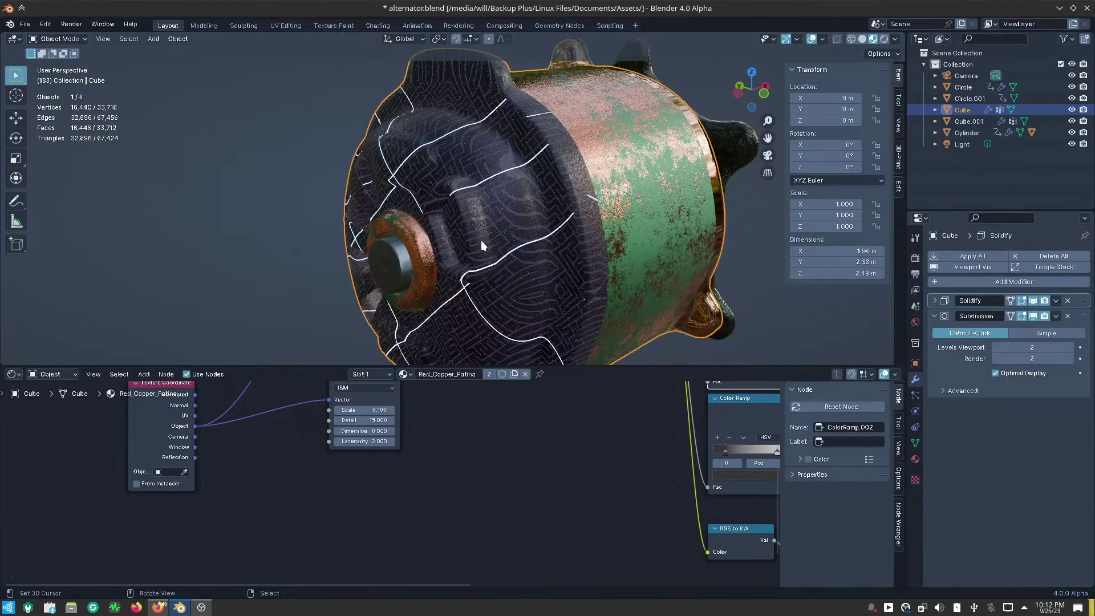
mouse_move(481, 241)
middle_mouse_down()
mouse_move(487, 255)
mouse_move(330, 213)
mouse_move(341, 216)
mouse_move(302, 224)
middle_mouse_up()
scroll(303, 225, "down", 3)
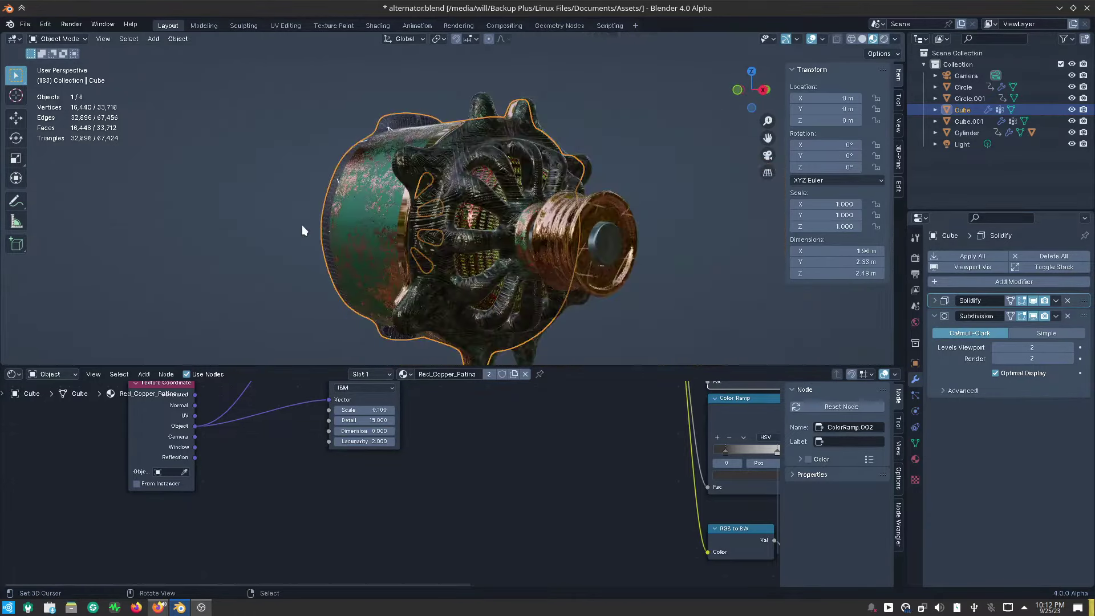
mouse_move(460, 281)
middle_mouse_down()
mouse_move(468, 263)
mouse_move(544, 299)
mouse_move(604, 309)
mouse_move(493, 207)
middle_mouse_up()
scroll(492, 207, "up", 2)
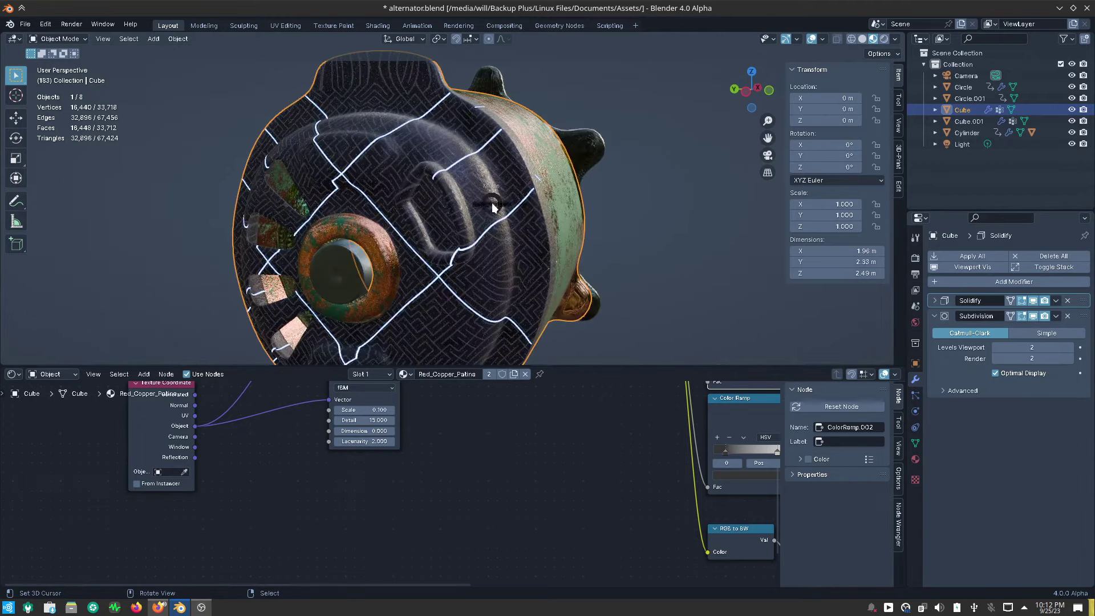
key("ctrl+Tab")
left_click(569, 206)
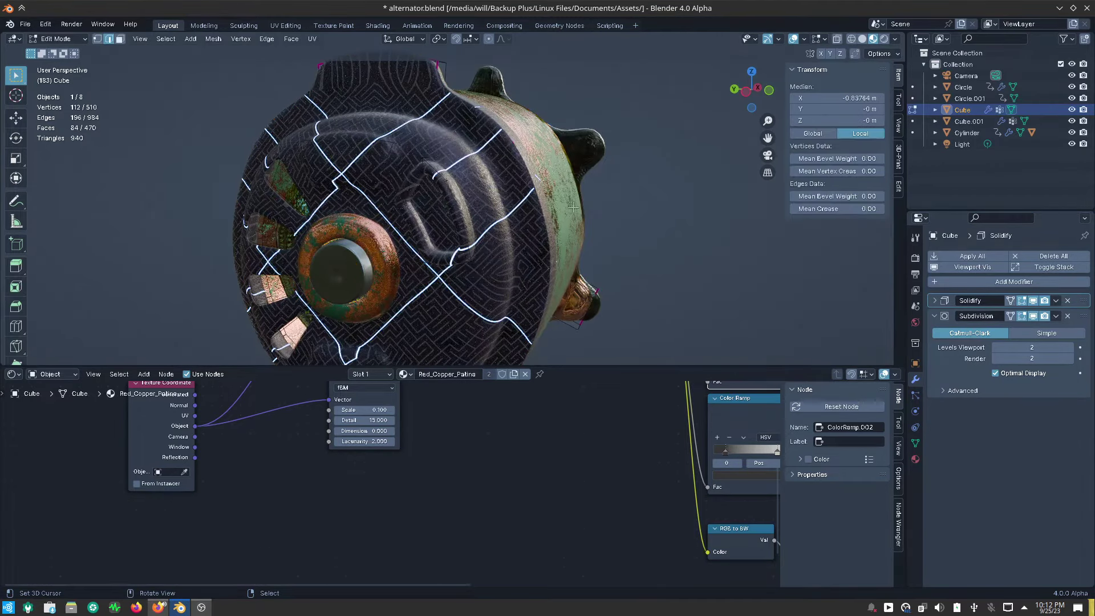
In Solid shading with modifiers hidden, select the face strip around the pentagonal recess and grow it.
left_click(862, 39)
left_click(968, 266)
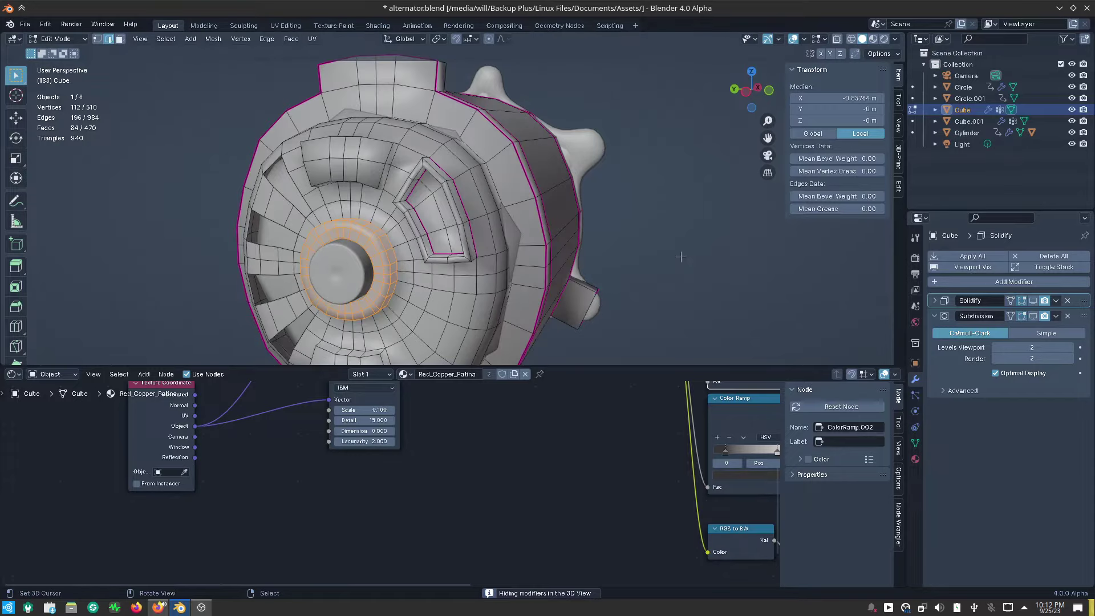
middle_click_drag(486, 230, 421, 230)
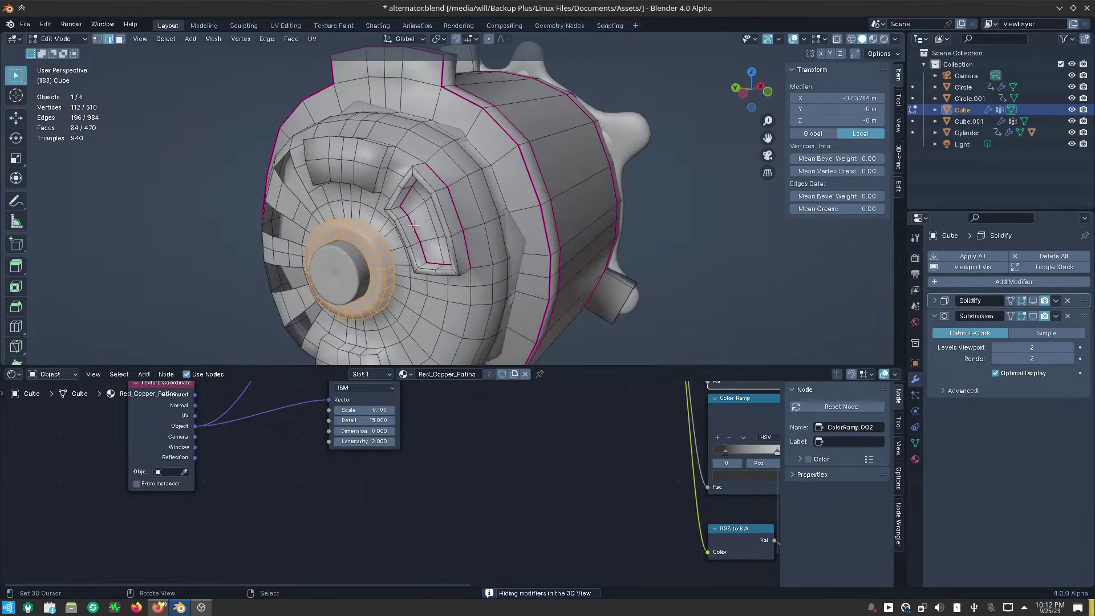
scroll(422, 230, "up", 4)
left_click(468, 202)
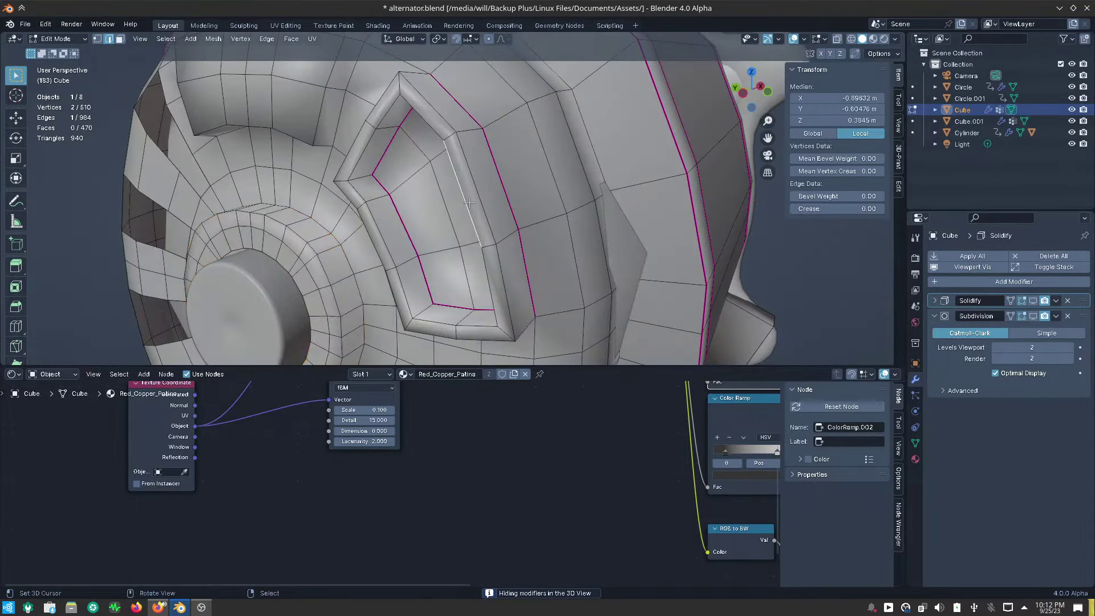
left_click(469, 202)
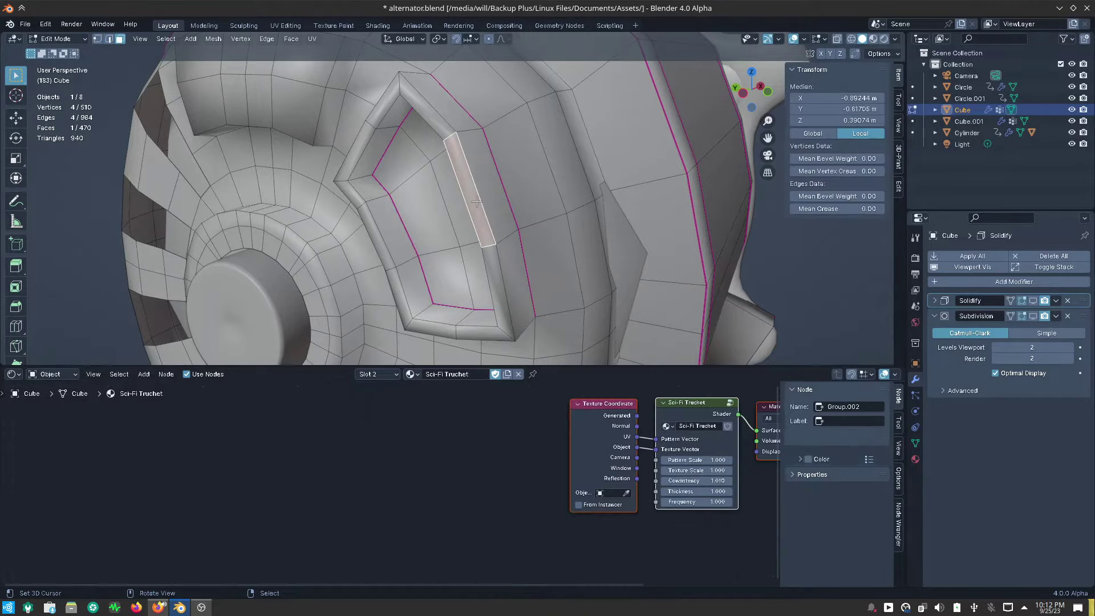
left_click(387, 94, "ctrl")
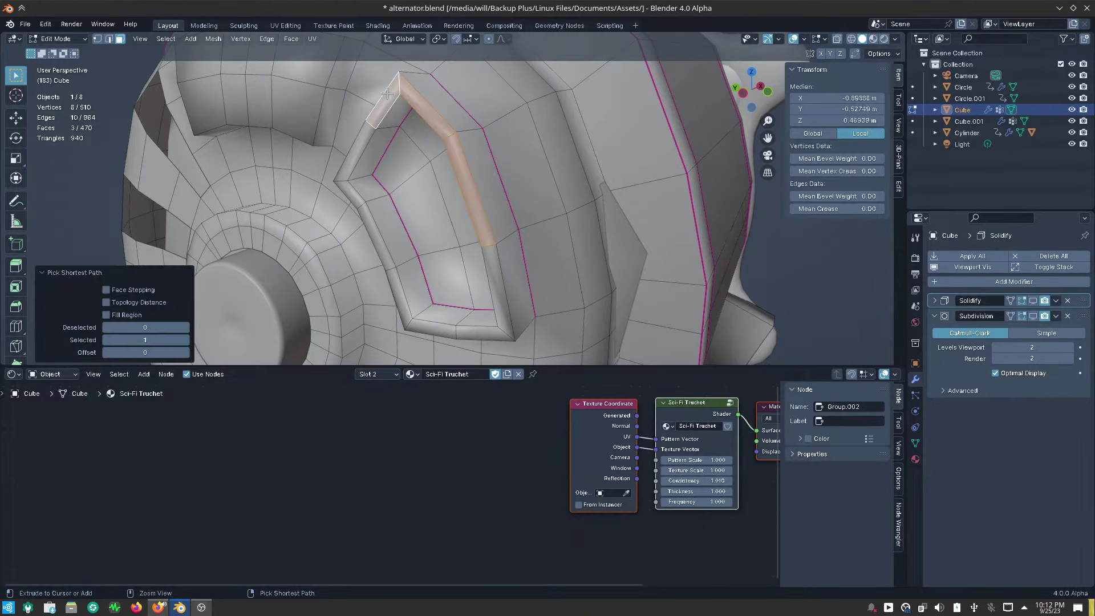
left_click(356, 197, "ctrl")
left_click(401, 304, "ctrl")
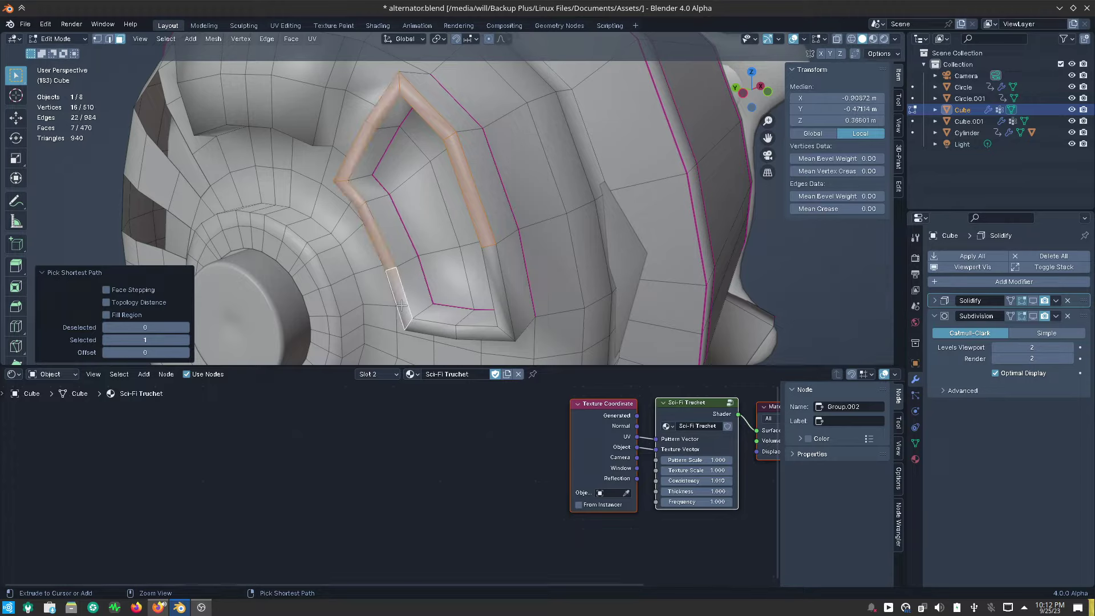
left_click(481, 335, "ctrl")
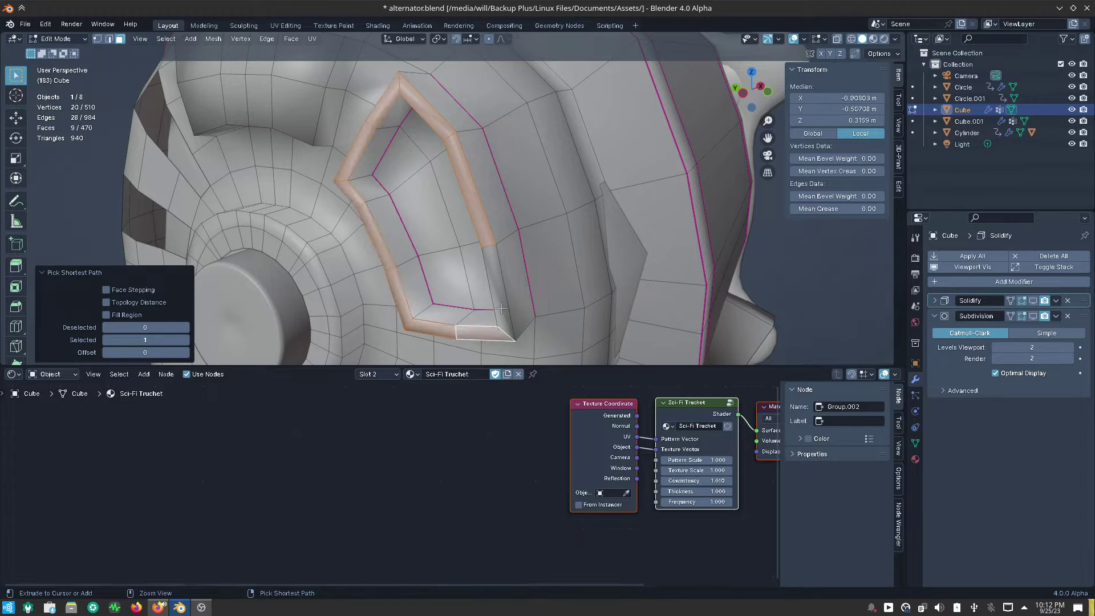
key("ctrl+KP_Add")
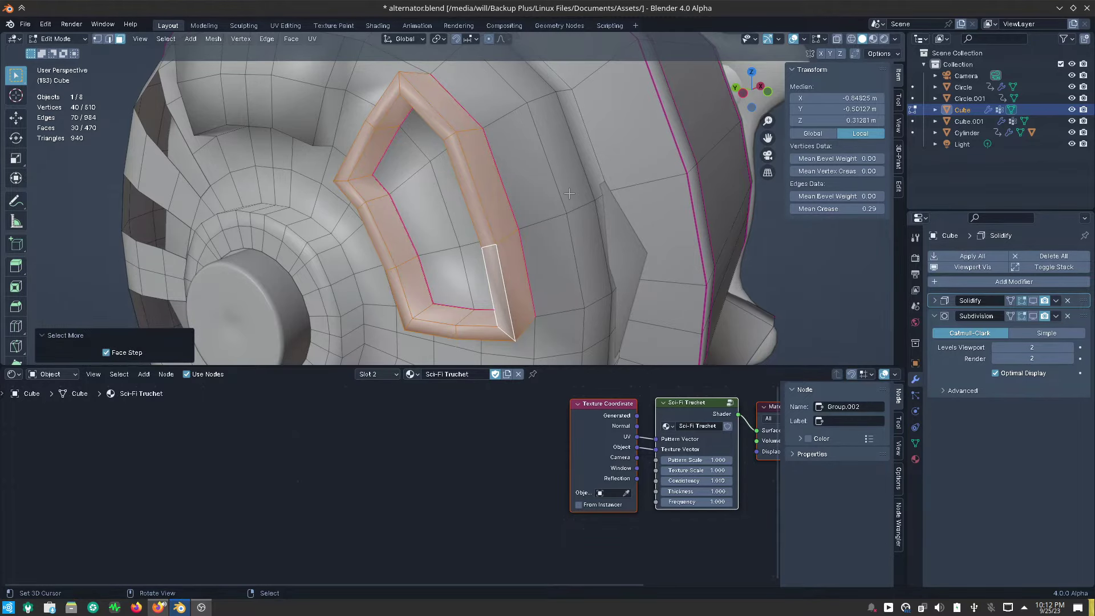
Add the remaining recess faces to complete the 36-face pentagon panel selection.
mouse_move(549, 200)
middle_mouse_down()
mouse_move(611, 203)
mouse_move(430, 187)
middle_mouse_up()
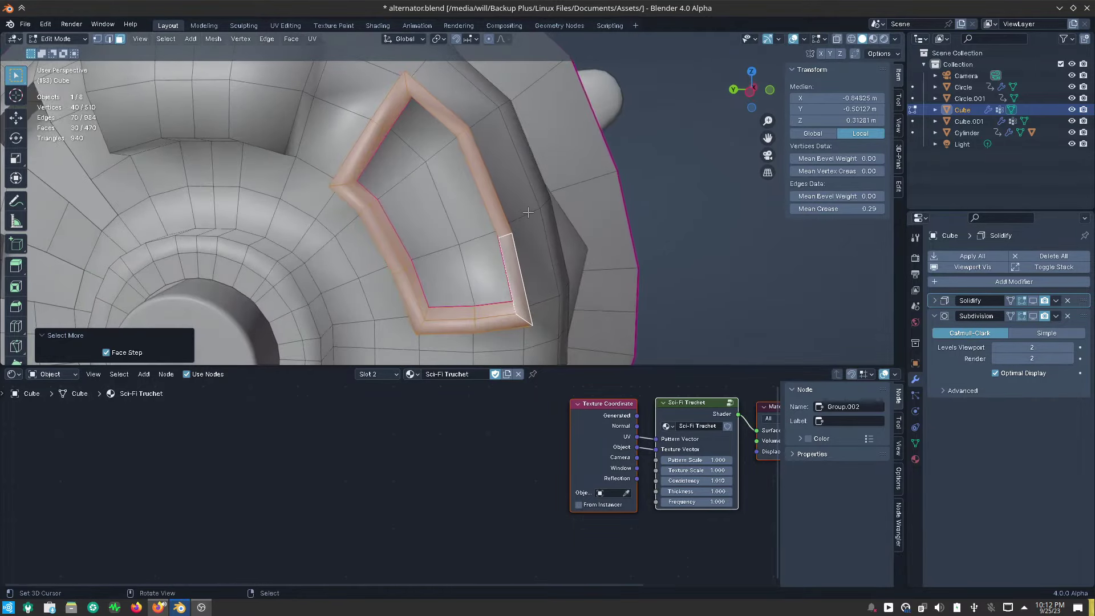
left_click(391, 171, "ctrl")
left_click(415, 131, "ctrl")
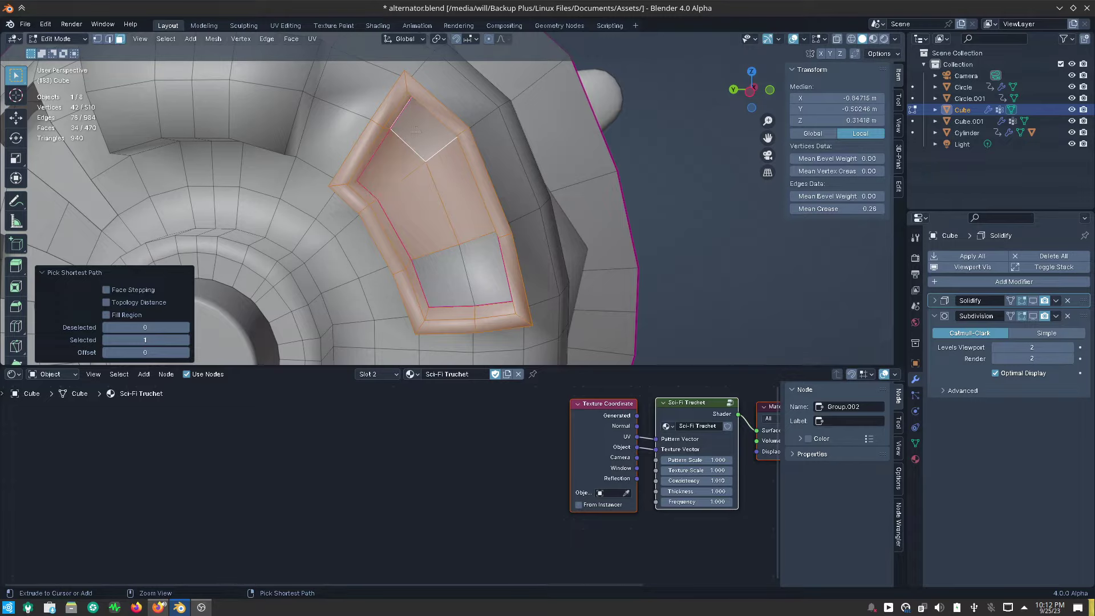
left_click(430, 276, "ctrl")
left_click(481, 281, "ctrl")
scroll(528, 231, "down", 4)
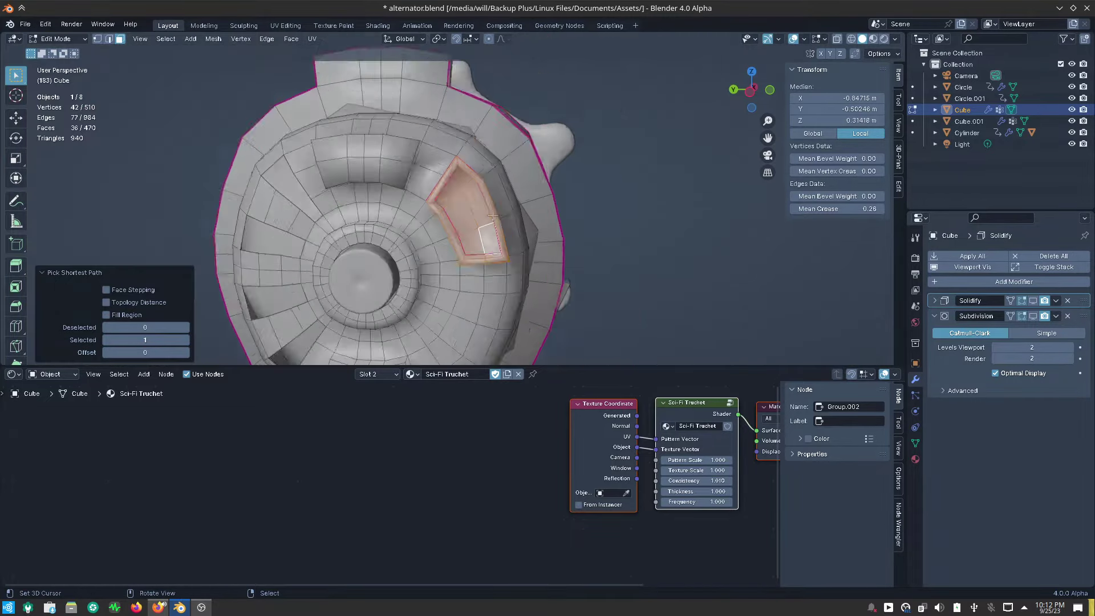
scroll(529, 230, "down", 2)
mouse_move(597, 231)
middle_mouse_down()
mouse_move(638, 239)
mouse_move(516, 231)
mouse_move(546, 228)
middle_mouse_up()
scroll(513, 222, "up", 3)
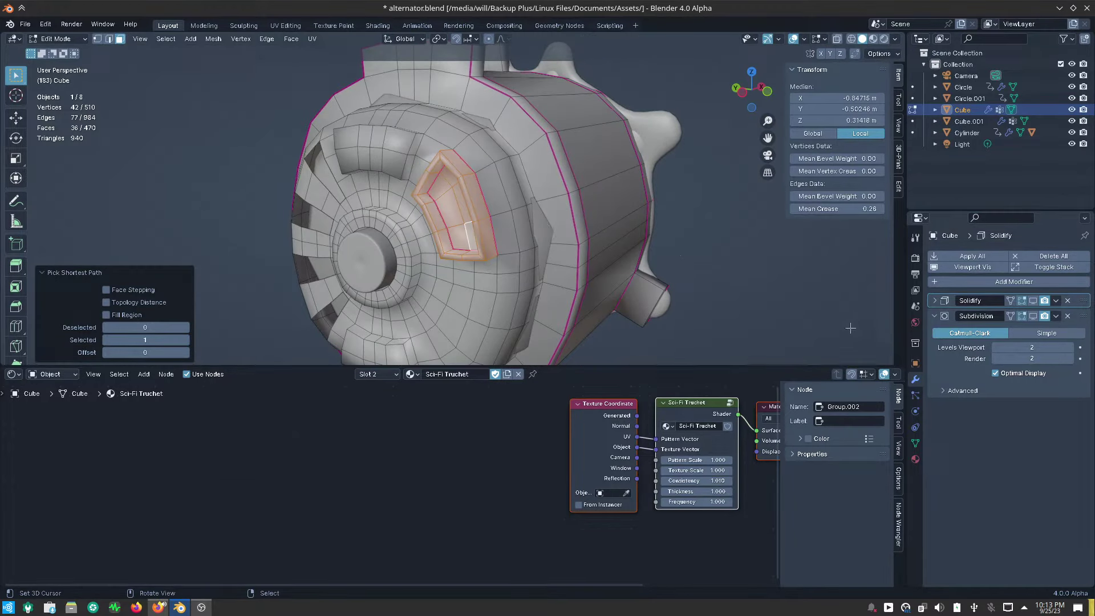
Assign the pentagon faces to Group.003 and the Red_Copper_Patina slot, then switch to Object Mode.
left_click(915, 443)
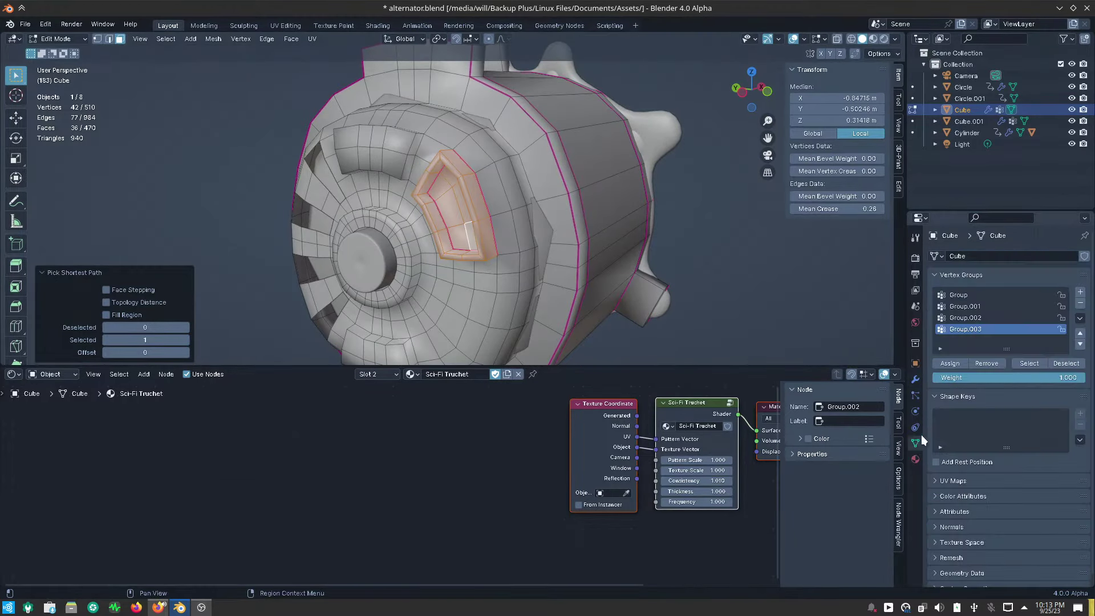
left_click(953, 362)
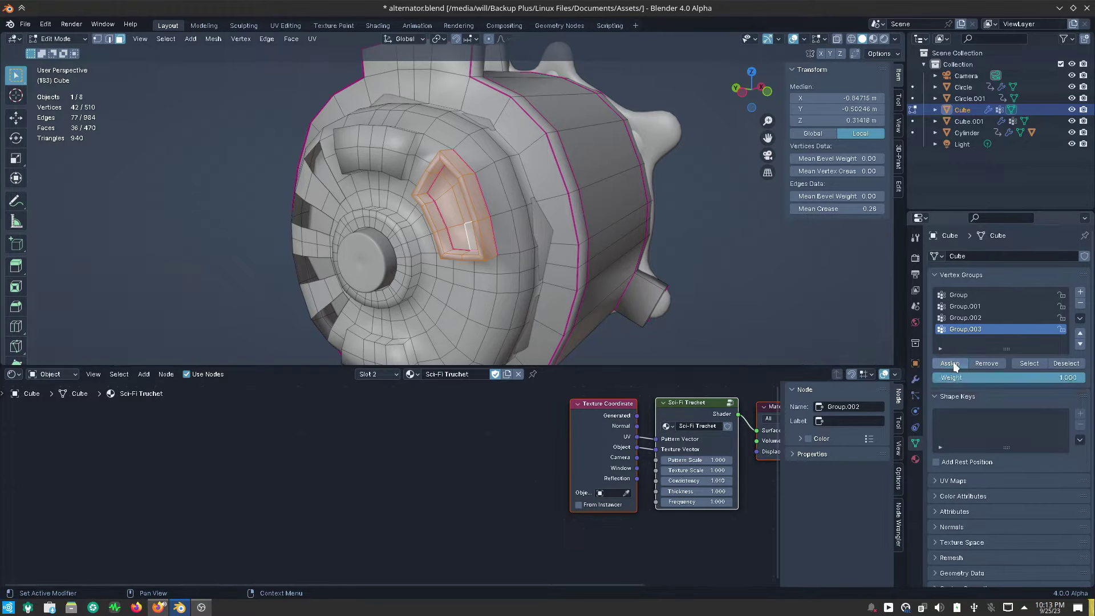
left_click(916, 459)
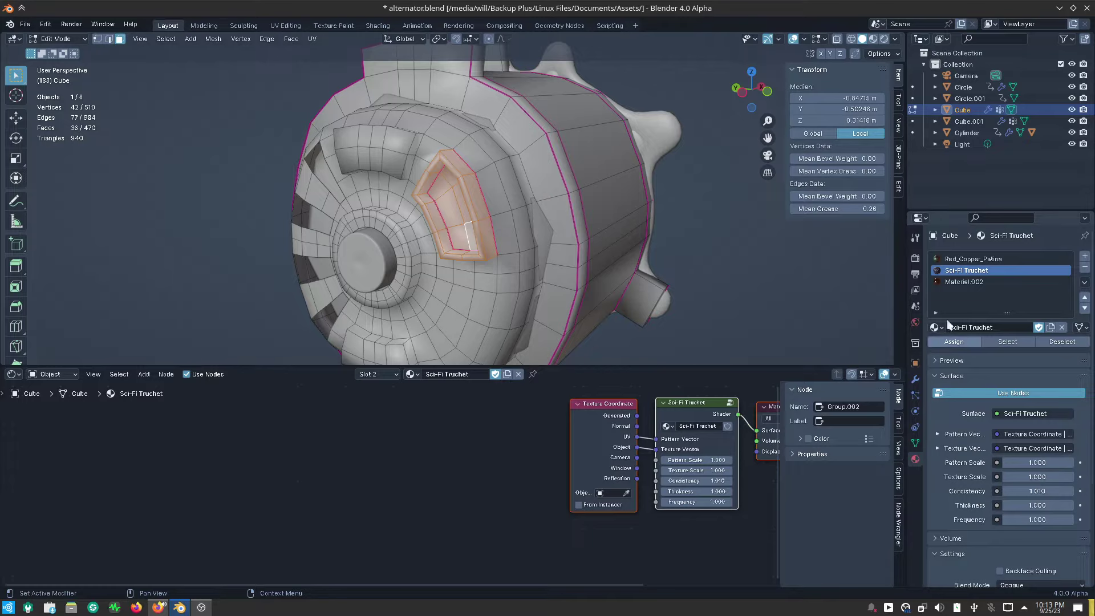
left_click(951, 261)
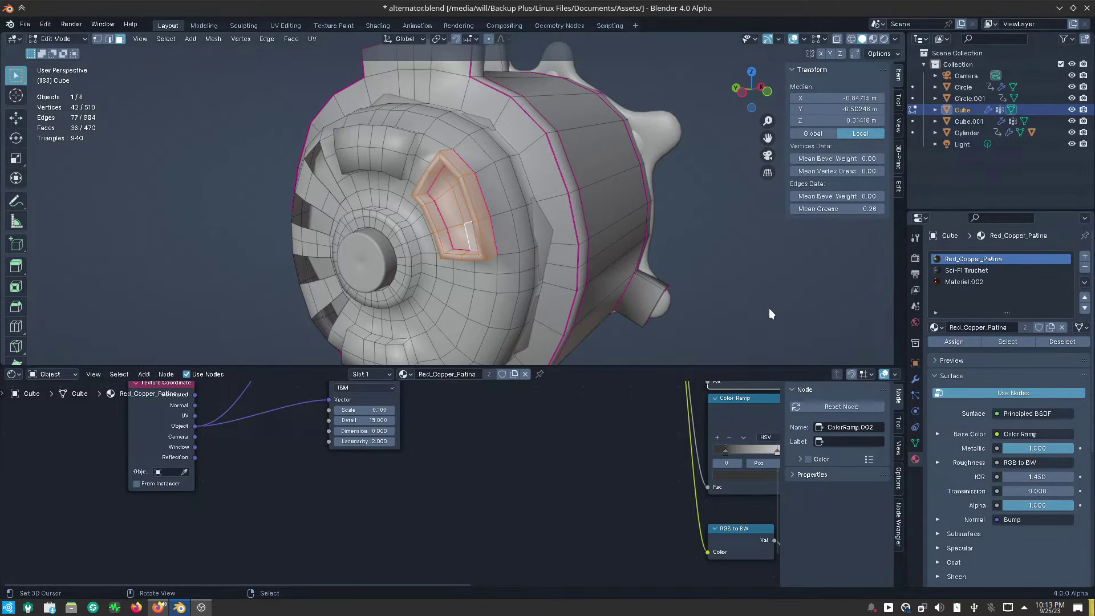
key("ctrl+Tab")
left_click(700, 311)
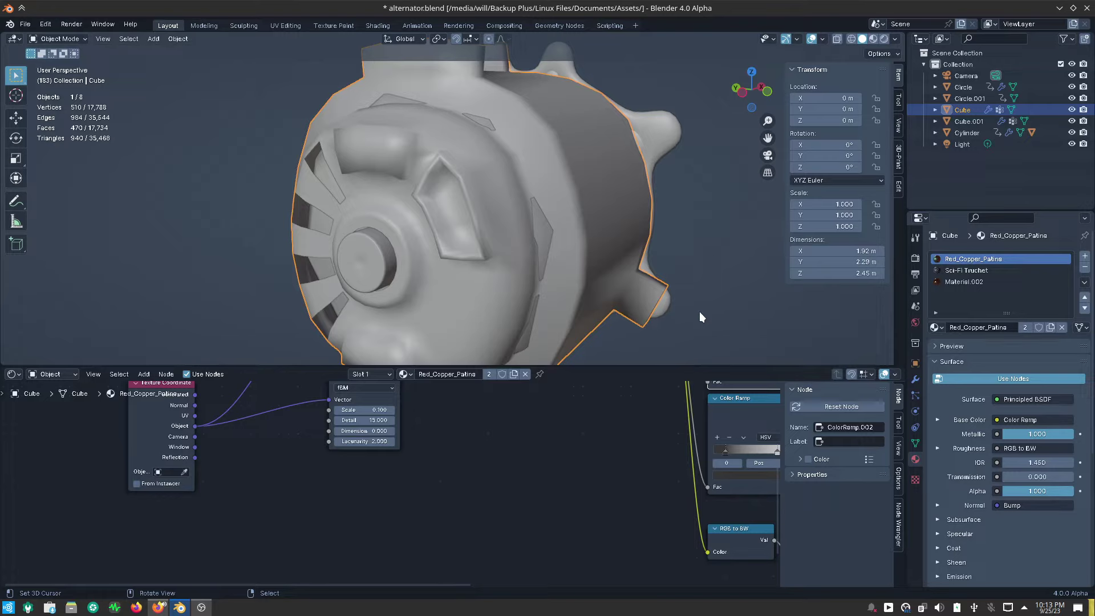
Switch to Material Preview, re-enable Subdivision modifier viewport display, then bring up the Add menu.
left_click(872, 39)
left_click(916, 380)
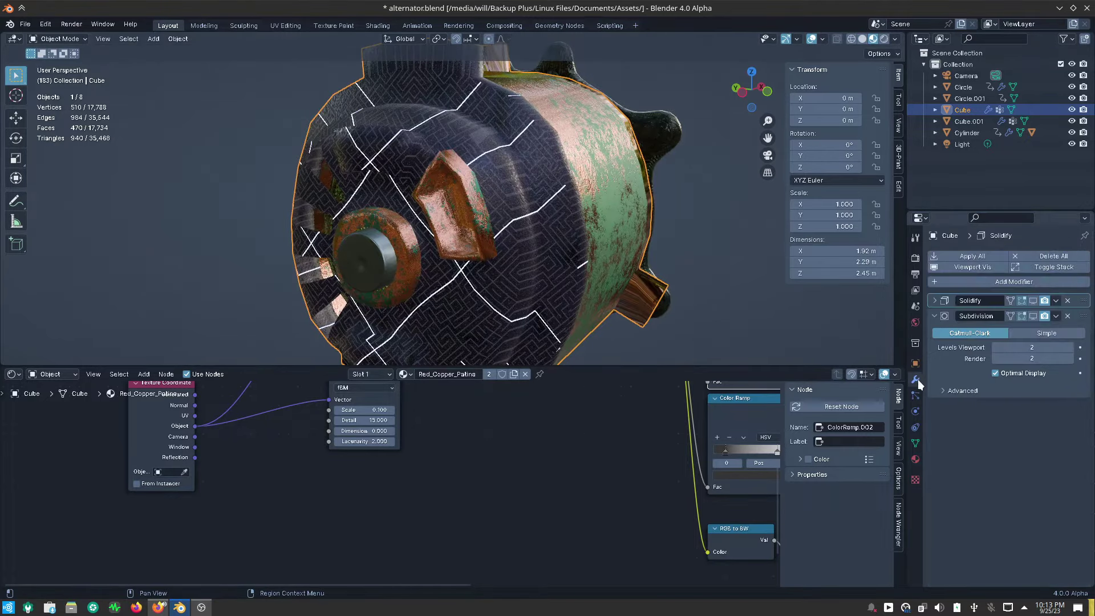
left_click(964, 267)
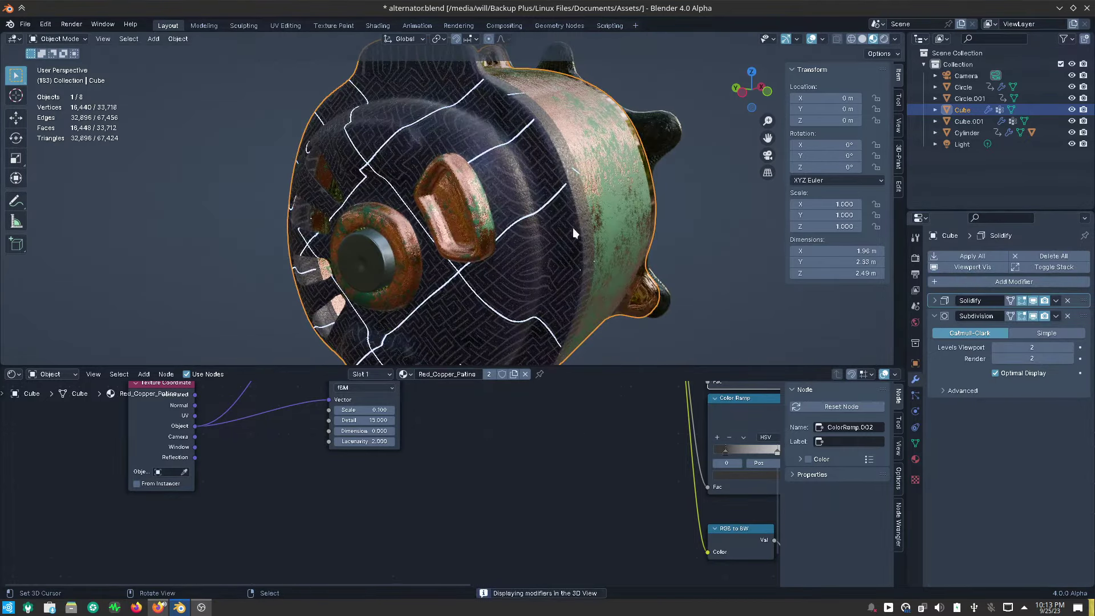
mouse_move(572, 228)
middle_mouse_down()
mouse_move(545, 265)
mouse_move(710, 248)
mouse_move(525, 296)
mouse_move(654, 298)
mouse_move(600, 312)
mouse_move(615, 317)
mouse_move(663, 310)
mouse_move(498, 292)
mouse_move(553, 268)
mouse_move(529, 252)
mouse_move(563, 349)
mouse_move(673, 303)
mouse_move(502, 277)
mouse_move(519, 287)
middle_mouse_up()
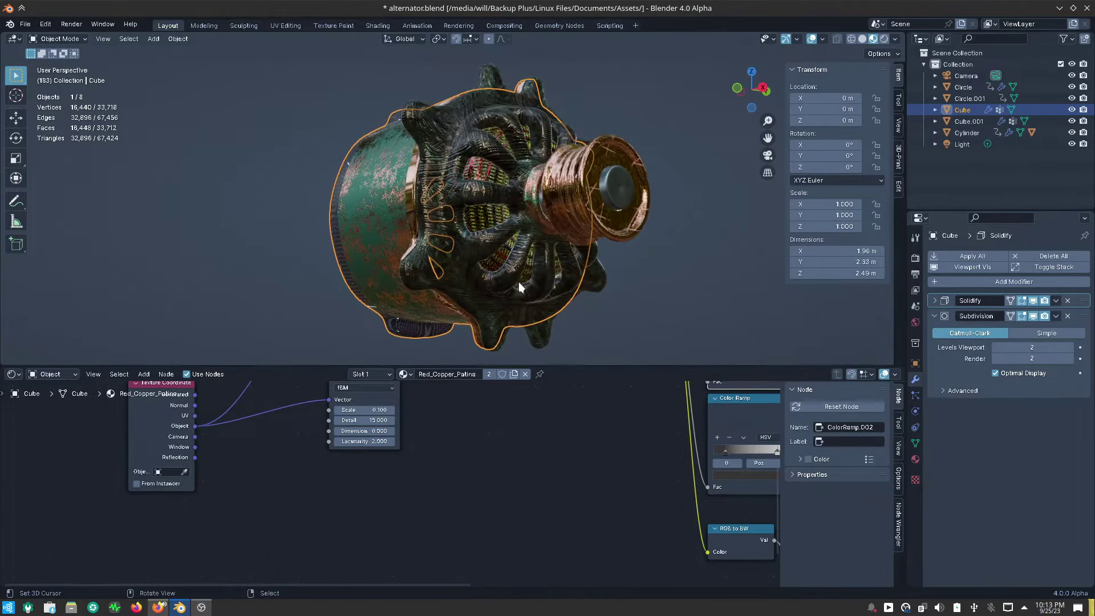
key("q")
key("shift+a")
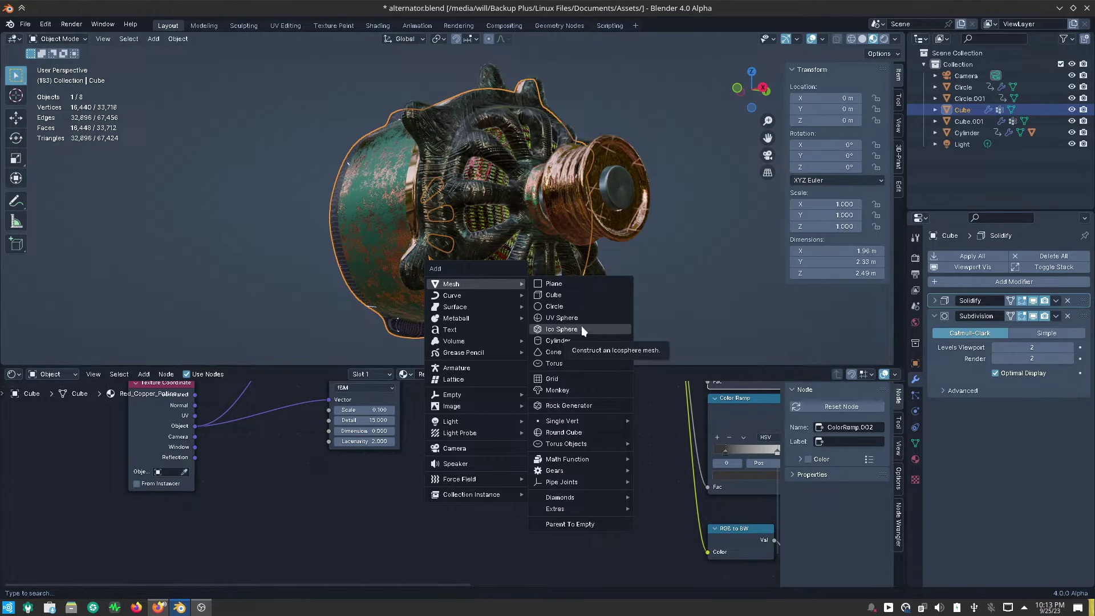
Add a cylinder and settle on six sides after trying other vertex counts.
left_click(578, 340)
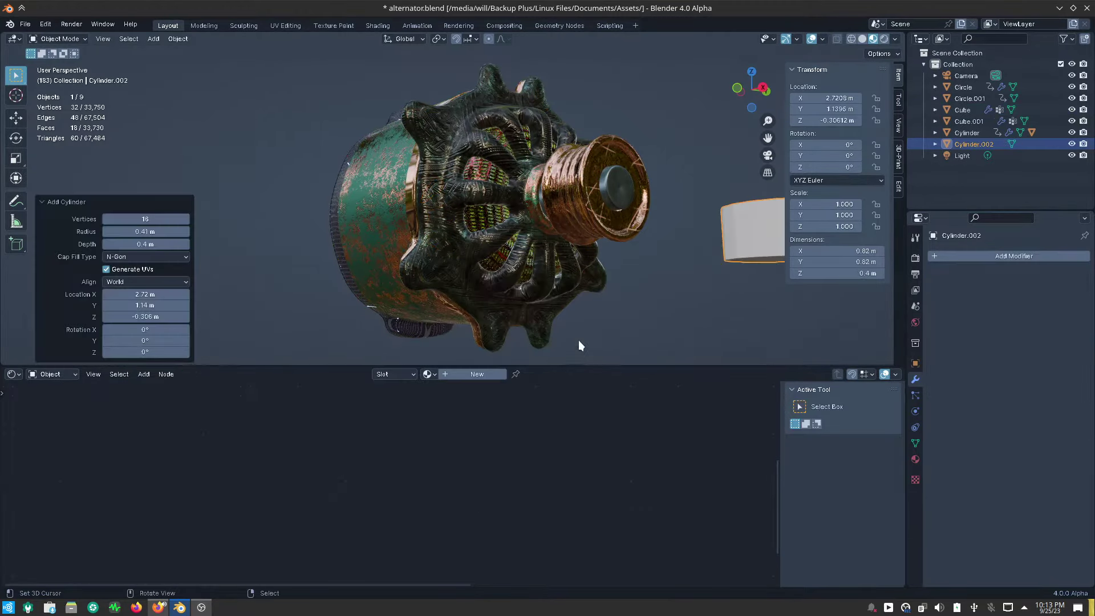
mouse_move(444, 276)
middle_mouse_down()
mouse_move(450, 320)
mouse_move(399, 344)
mouse_move(316, 300)
mouse_move(524, 292)
middle_mouse_up()
scroll(525, 293, "up", 4)
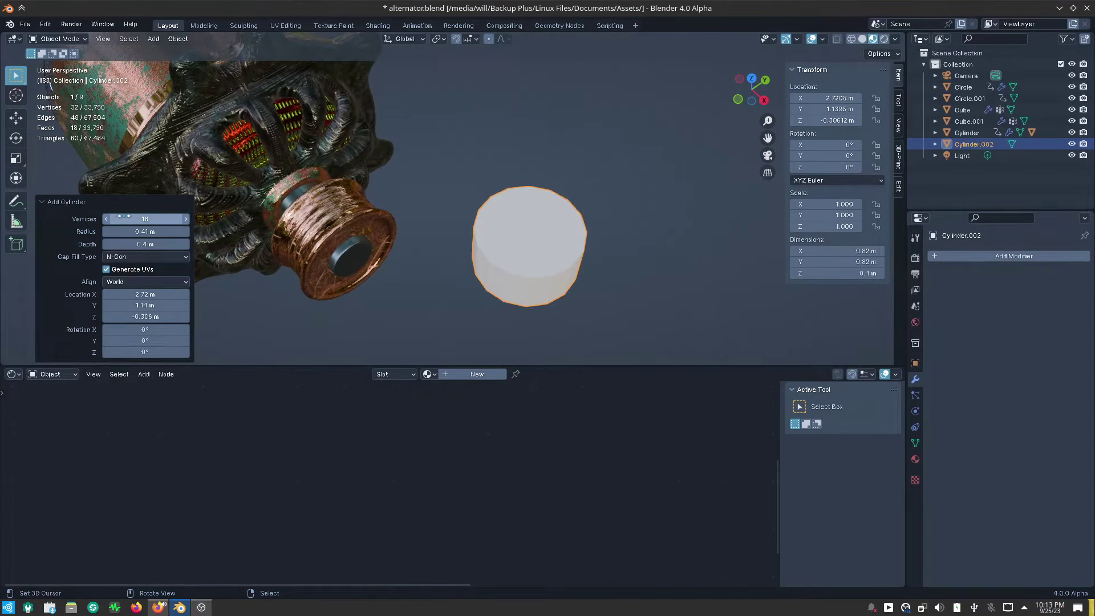
left_click_drag(139, 219, 137, 217)
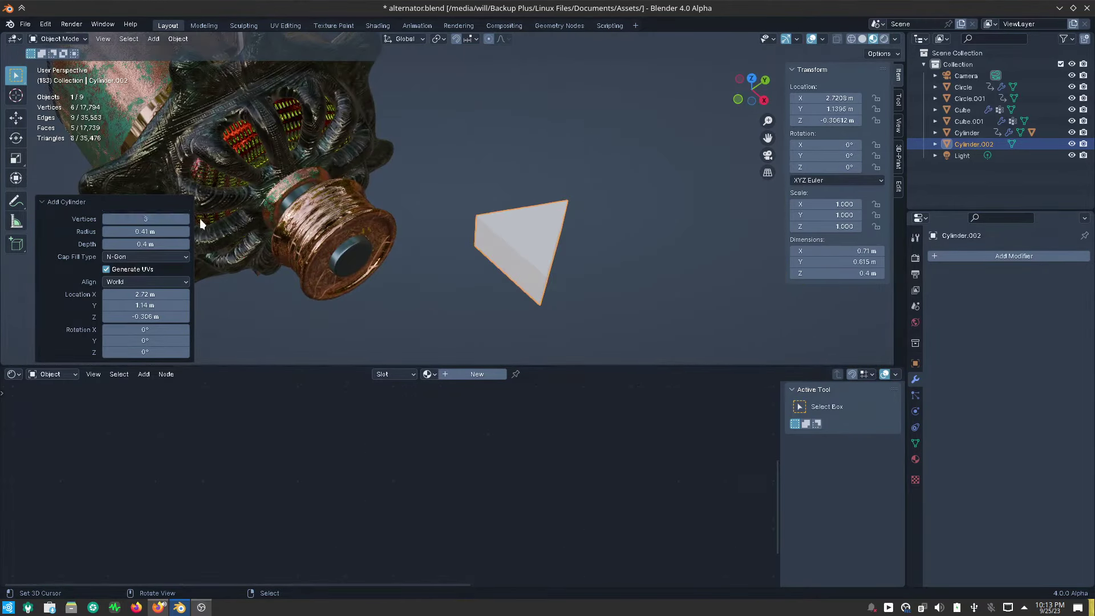
left_click(184, 219)
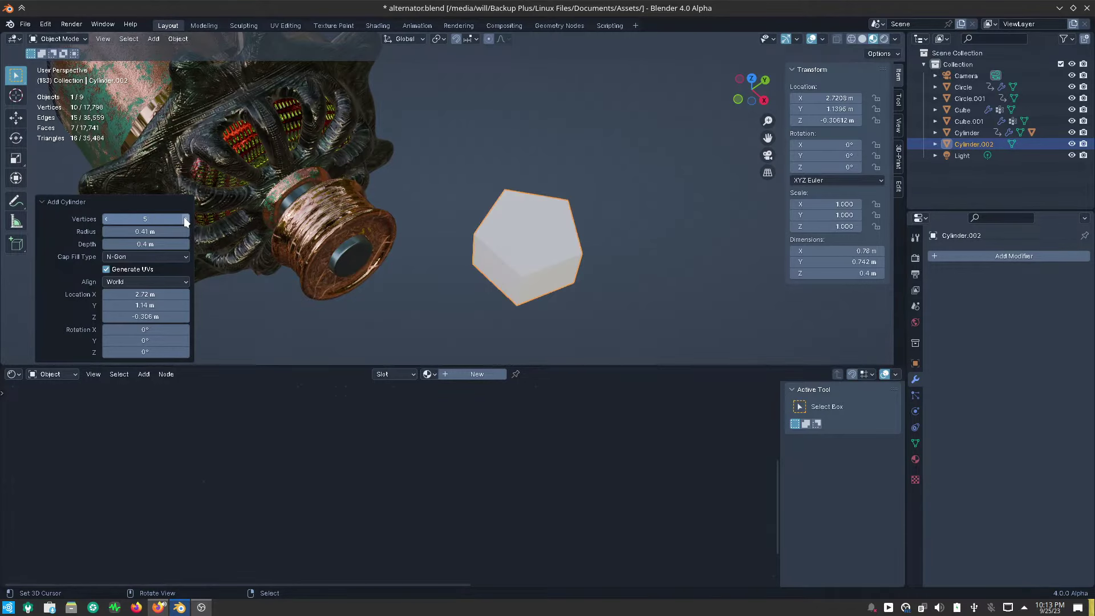
left_click(184, 219)
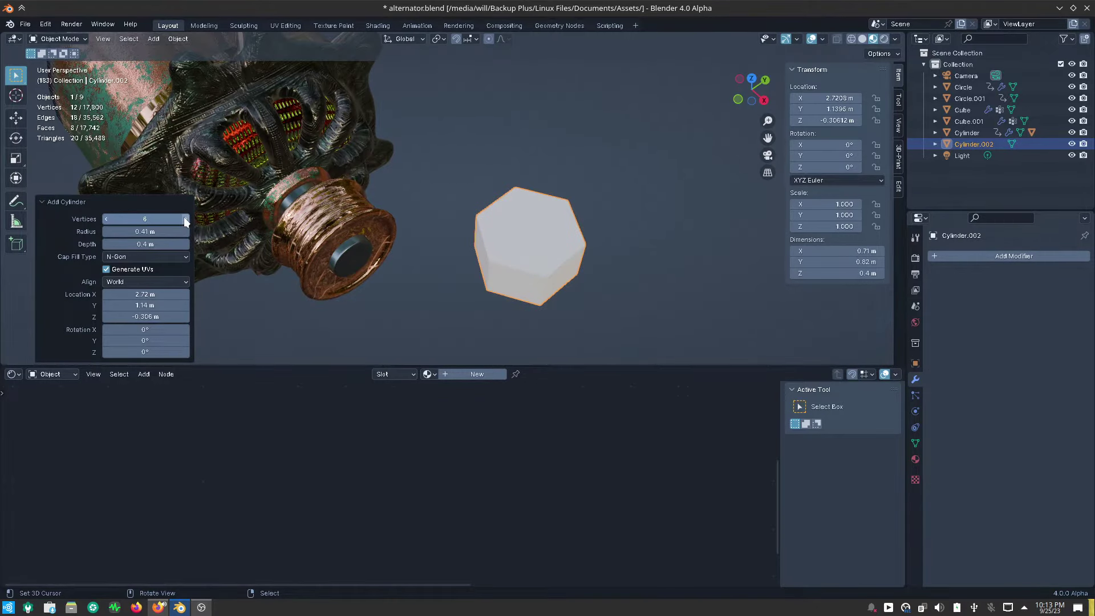
left_click(184, 219)
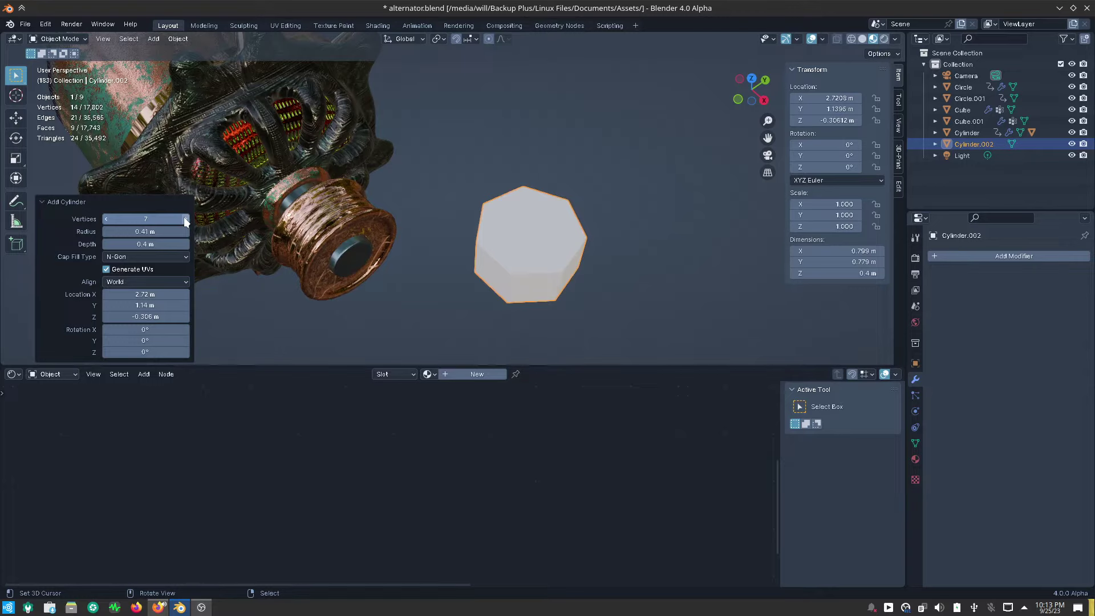
left_click(185, 218)
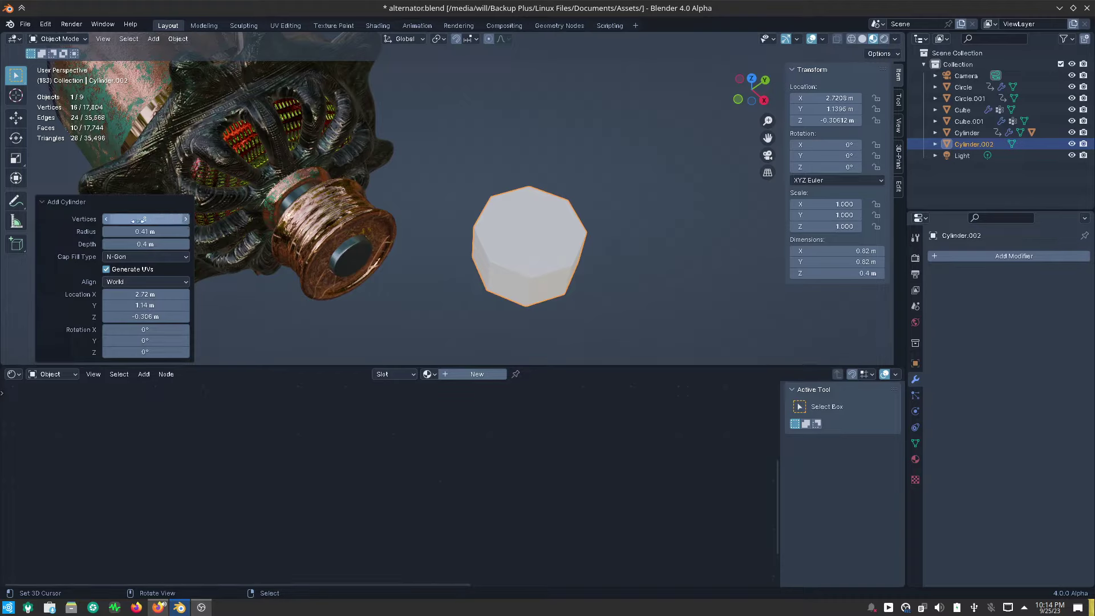
left_click(106, 220)
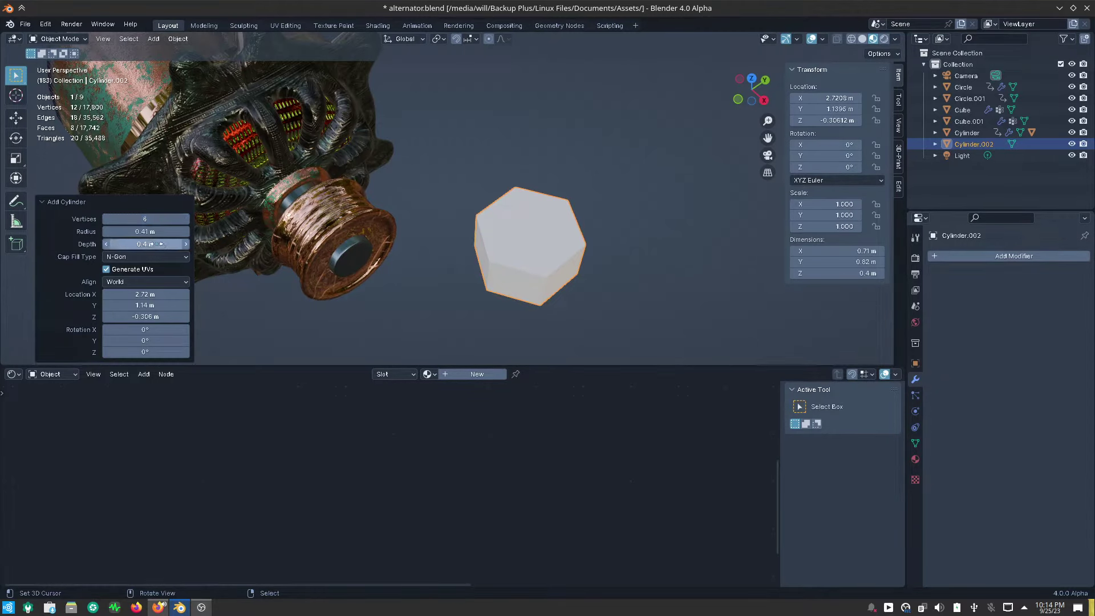
Set the hex cylinder to 0.23 m radius, 0.21 m depth, and 90° Y rotation.
left_click_drag(119, 231, 103, 230)
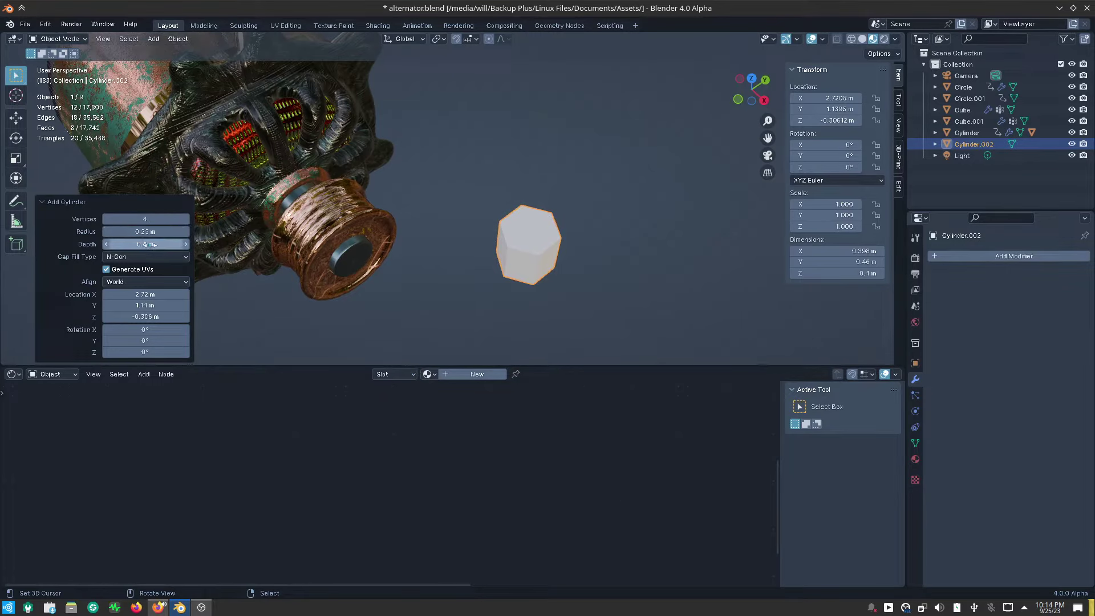
left_click_drag(139, 245, 675, 256)
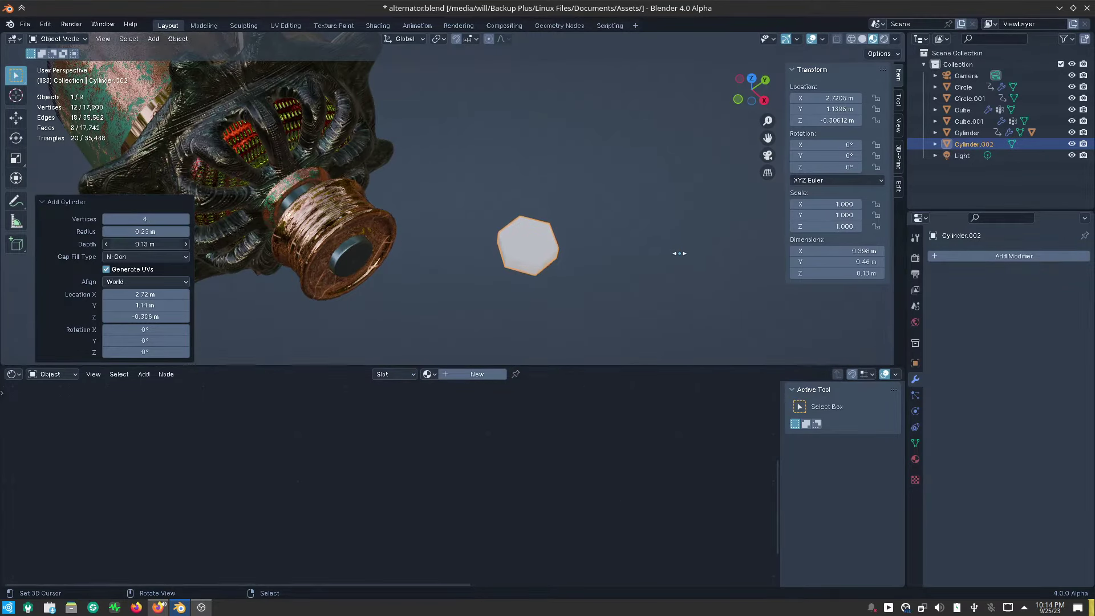
left_click_drag(675, 255, 682, 255)
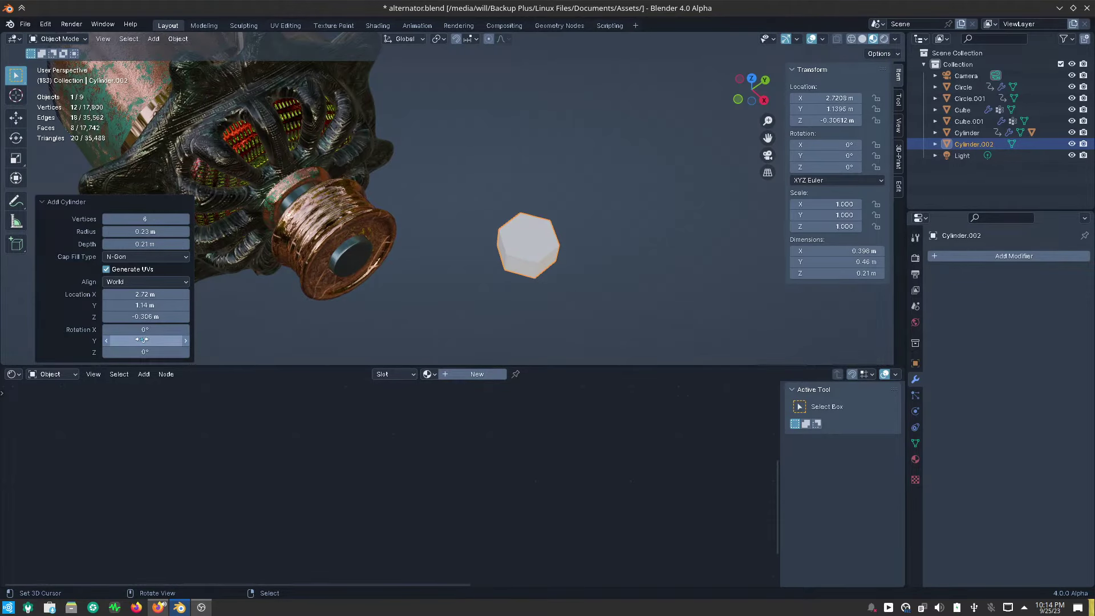
left_click(141, 341)
type("9")
type("0")
key("Return")
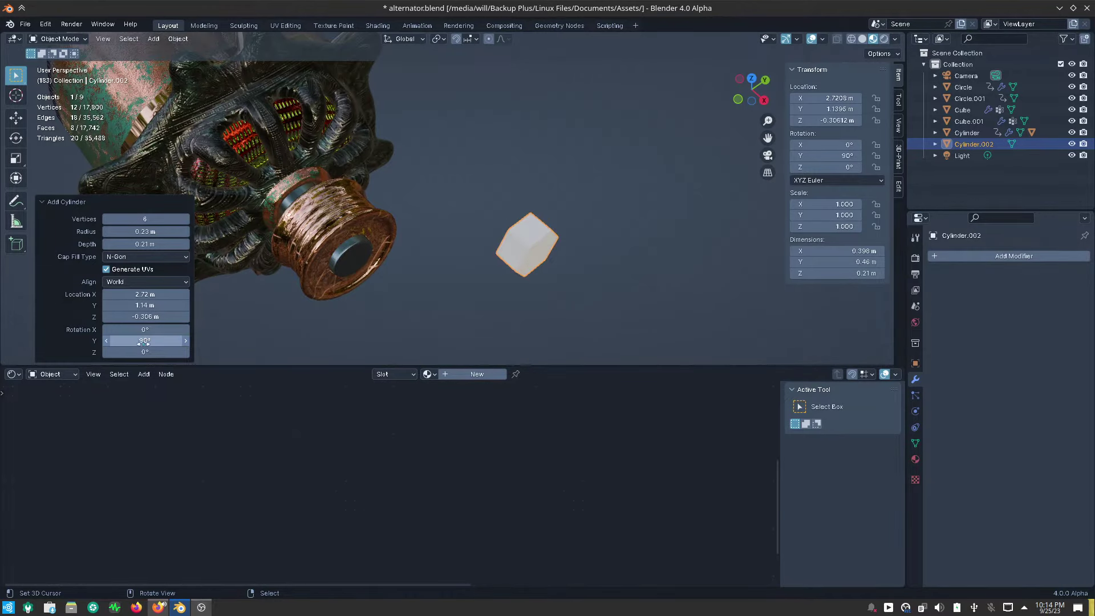
mouse_move(313, 309)
middle_mouse_down()
mouse_move(323, 204)
mouse_move(302, 221)
middle_mouse_up()
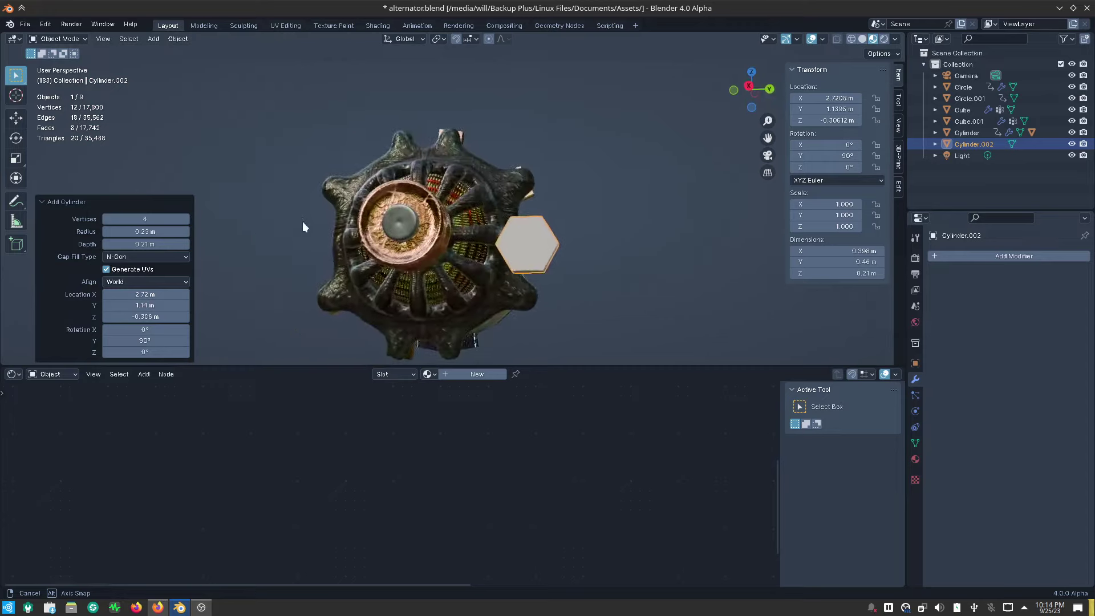
Check Front and Right views and set the hex piece to 0.12 m radius, 0.08 m depth.
scroll(302, 221, "down", 2)
key("KP_1")
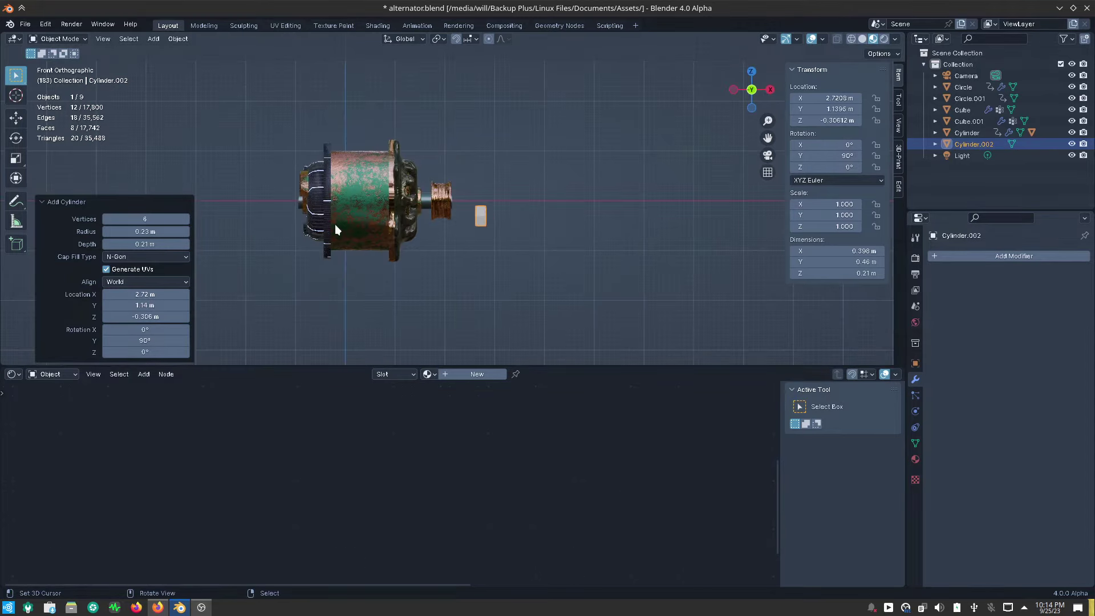
key("KP_3")
scroll(401, 221, "up", 2)
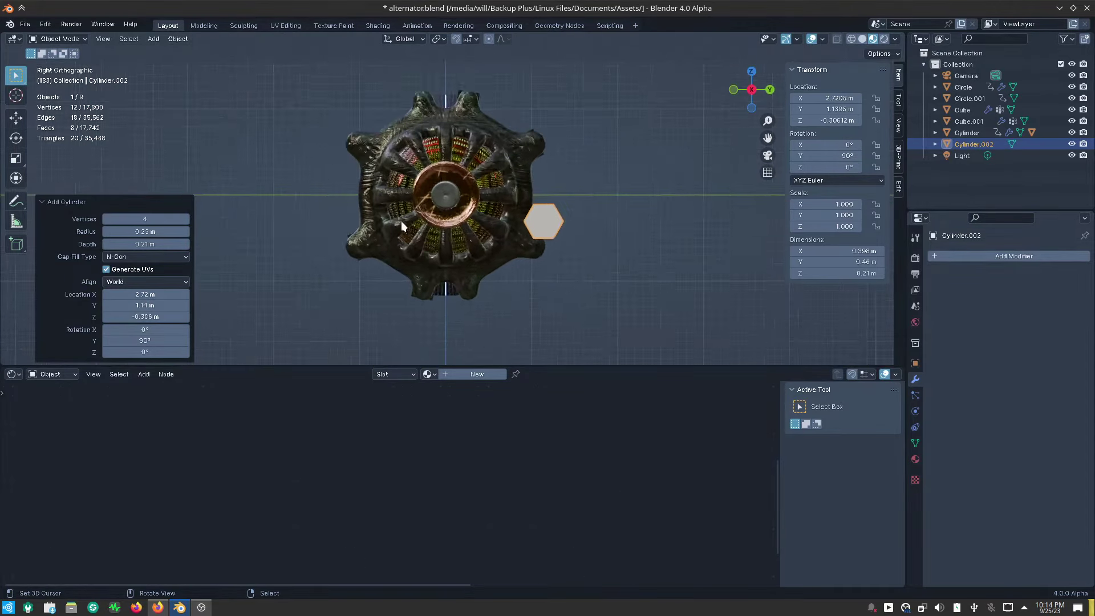
scroll(401, 221, "up", 2)
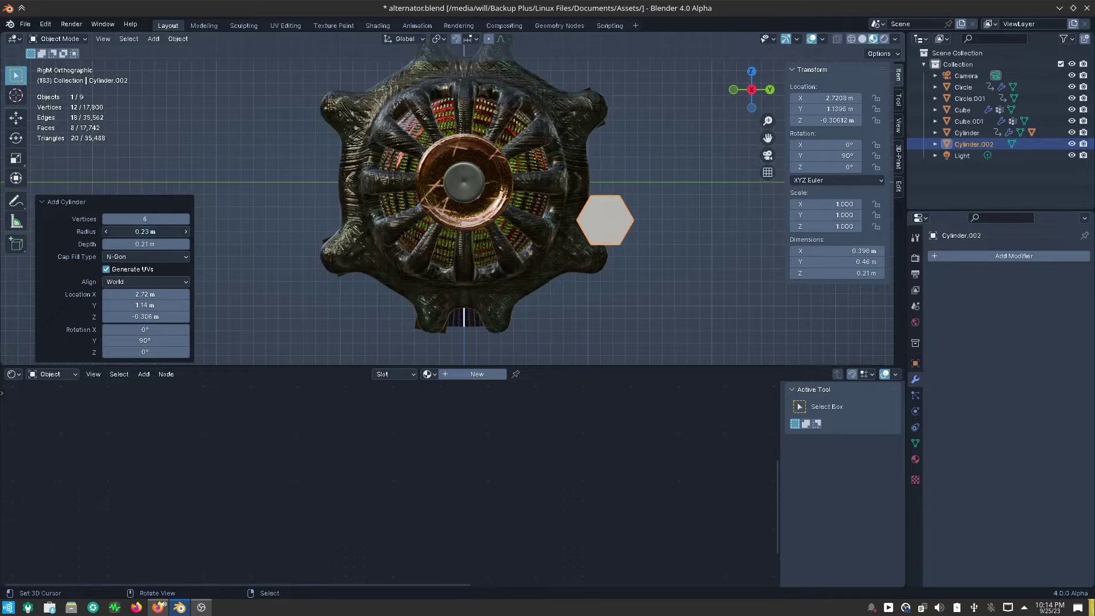
left_click_drag(146, 232, 106, 232)
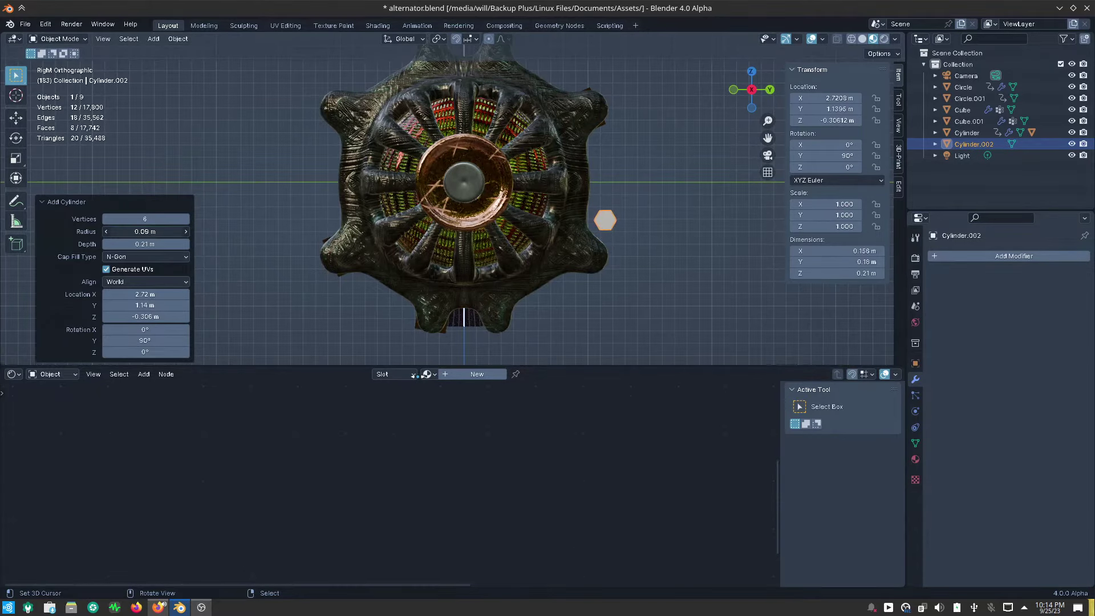
left_click_drag(106, 232, 122, 231)
mouse_move(601, 284)
middle_mouse_down()
mouse_move(614, 299)
mouse_move(549, 302)
mouse_move(482, 286)
middle_mouse_up()
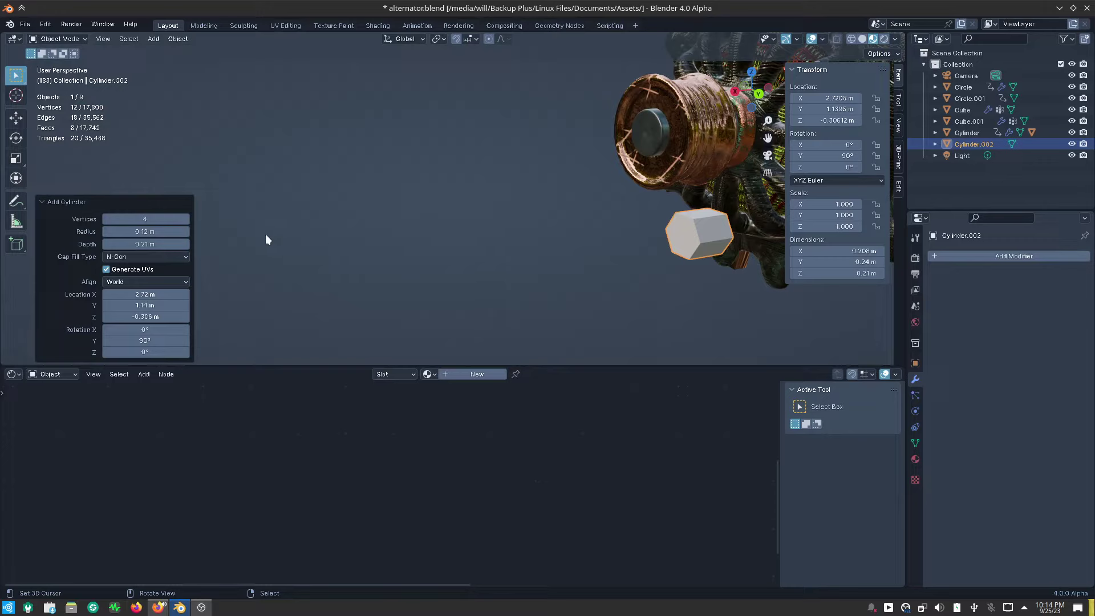
left_click_drag(146, 244, 415, 241)
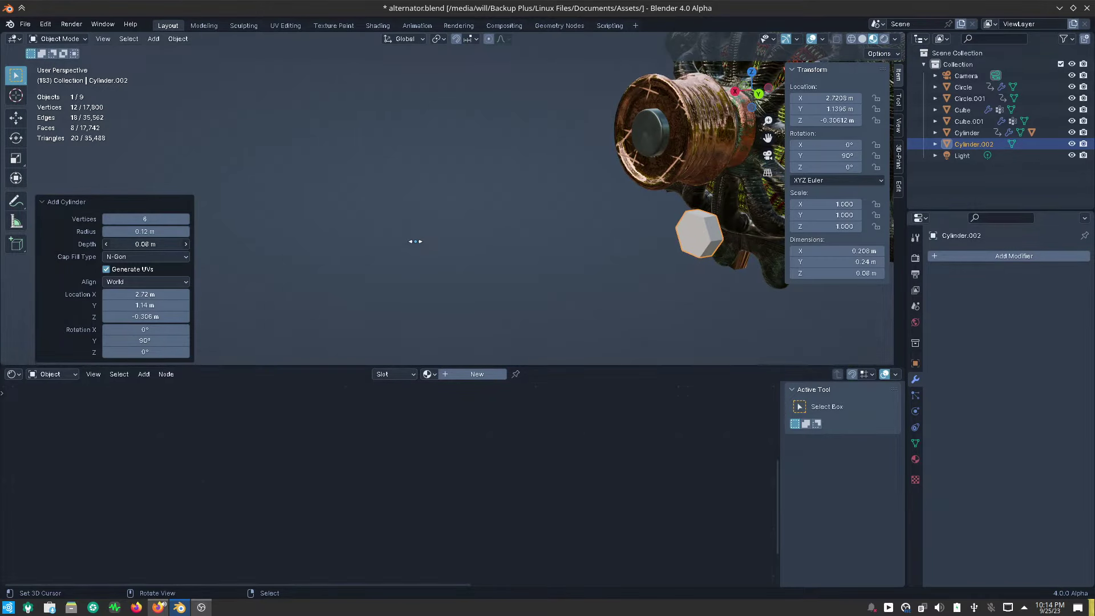
mouse_move(395, 237)
middle_mouse_down()
mouse_move(425, 254)
mouse_move(403, 258)
middle_mouse_up()
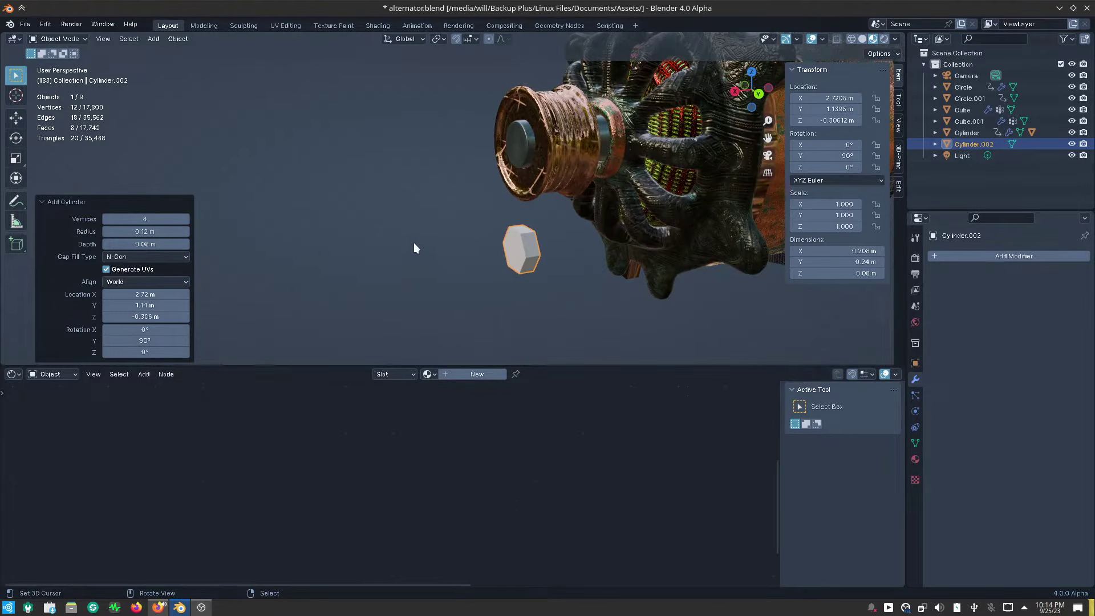
Enter Edit Mode on the hex piece and select its cap edge loop in edge mode.
key("ctrl+Tab")
left_click(570, 270)
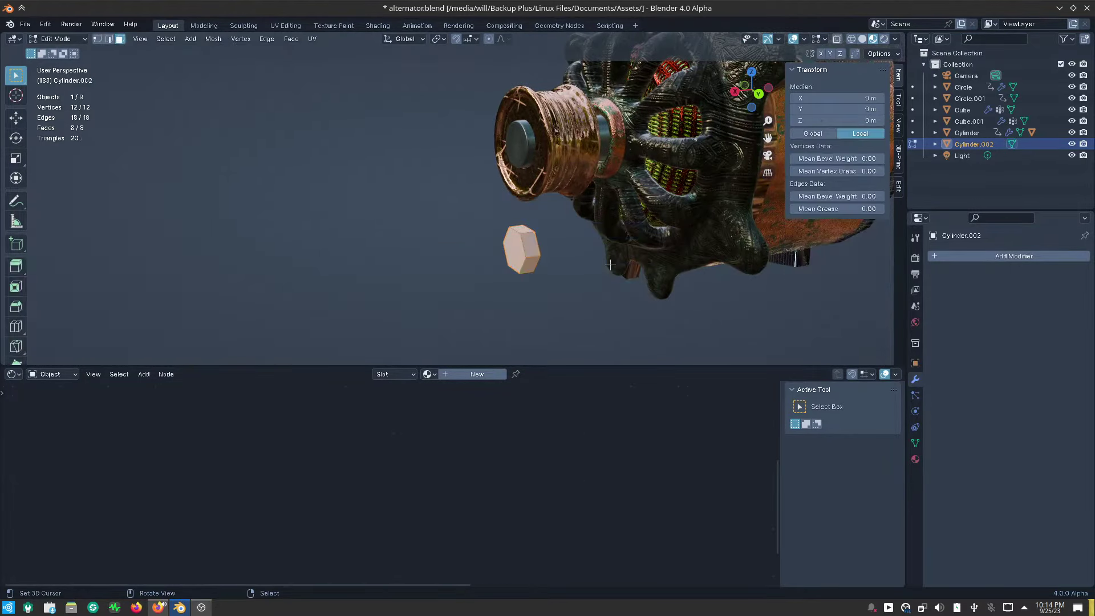
scroll(541, 246, "up", 2)
left_click(508, 252)
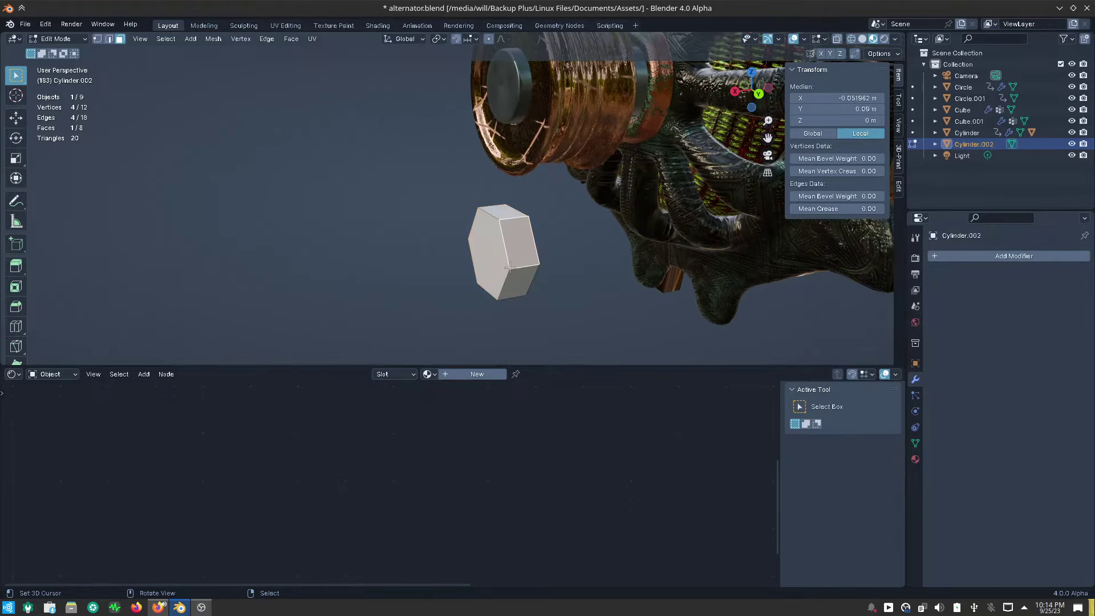
key("2")
left_click(509, 248)
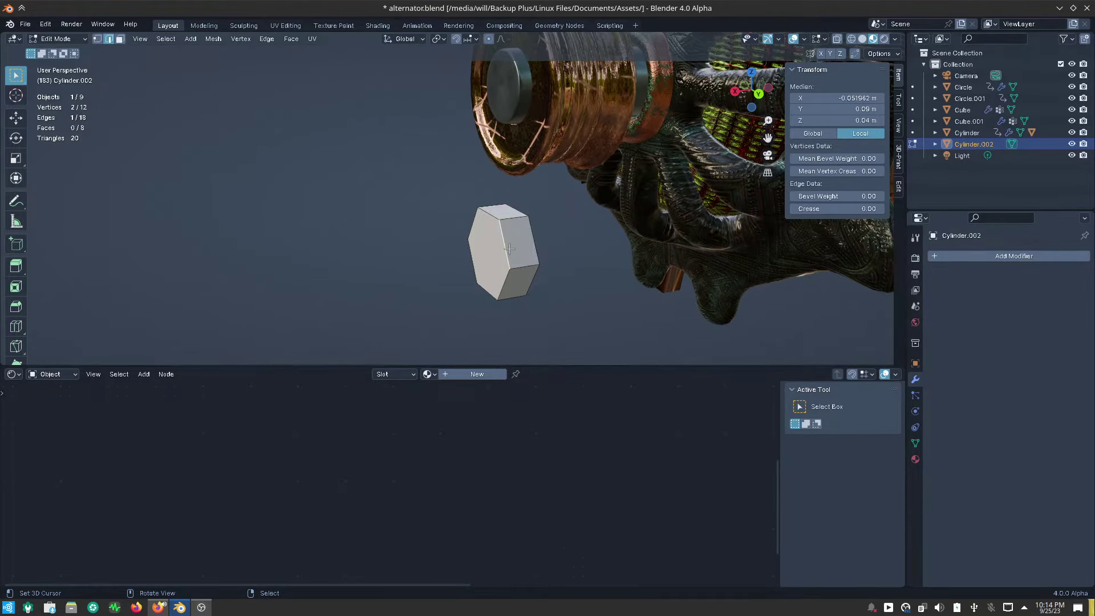
left_click(510, 249, "alt")
Bevel the cap loop with 2 segments about 0.0143 m wide and leave Edit Mode.
middle_click_drag(472, 308, 496, 311)
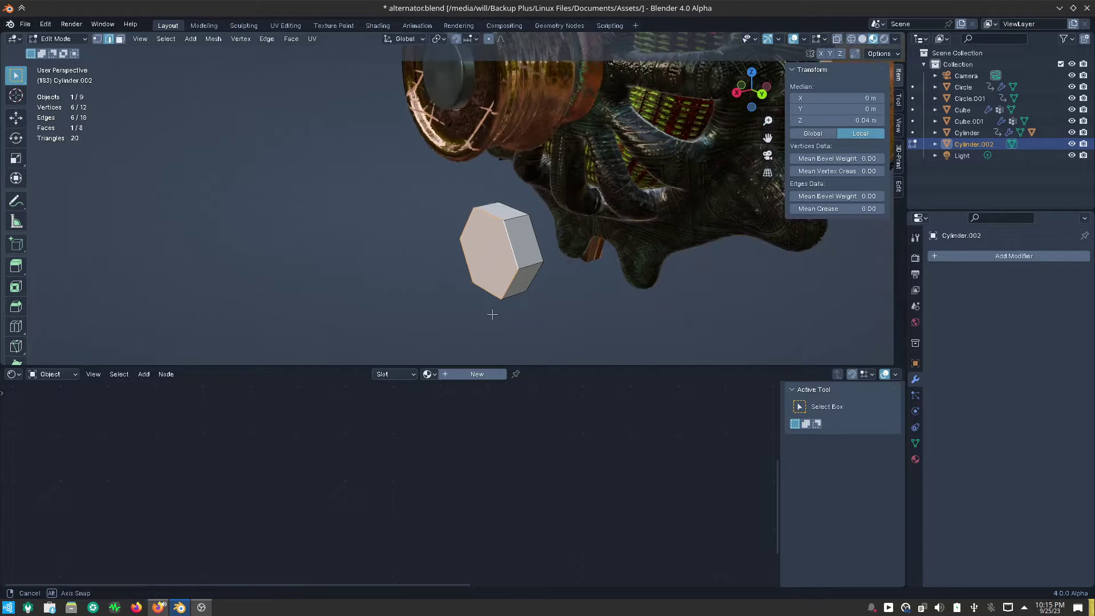
key("ctrl+b")
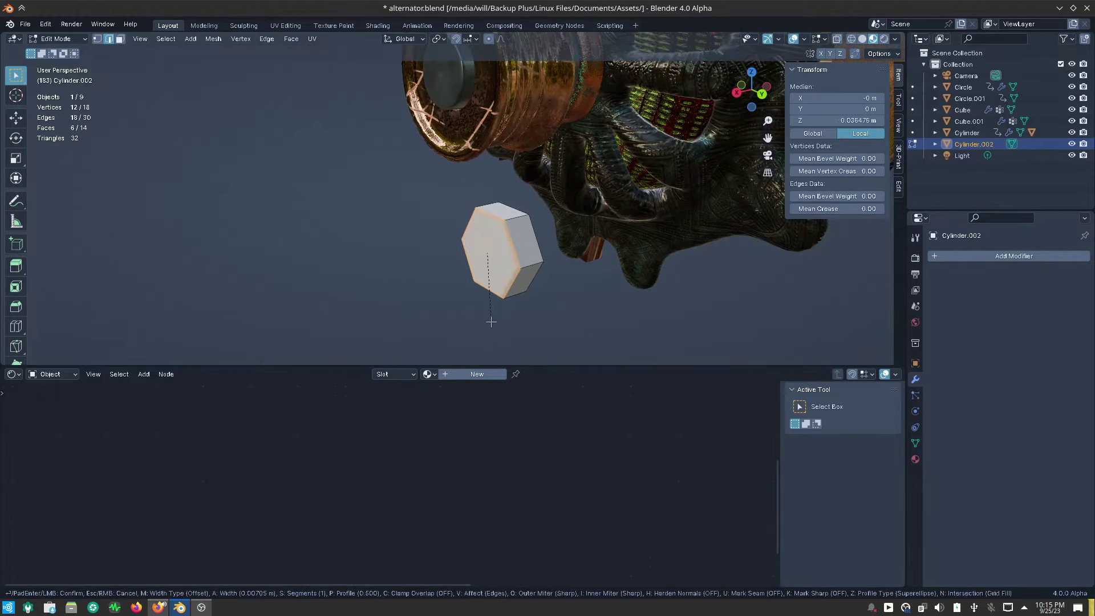
scroll(492, 324, "up", 1)
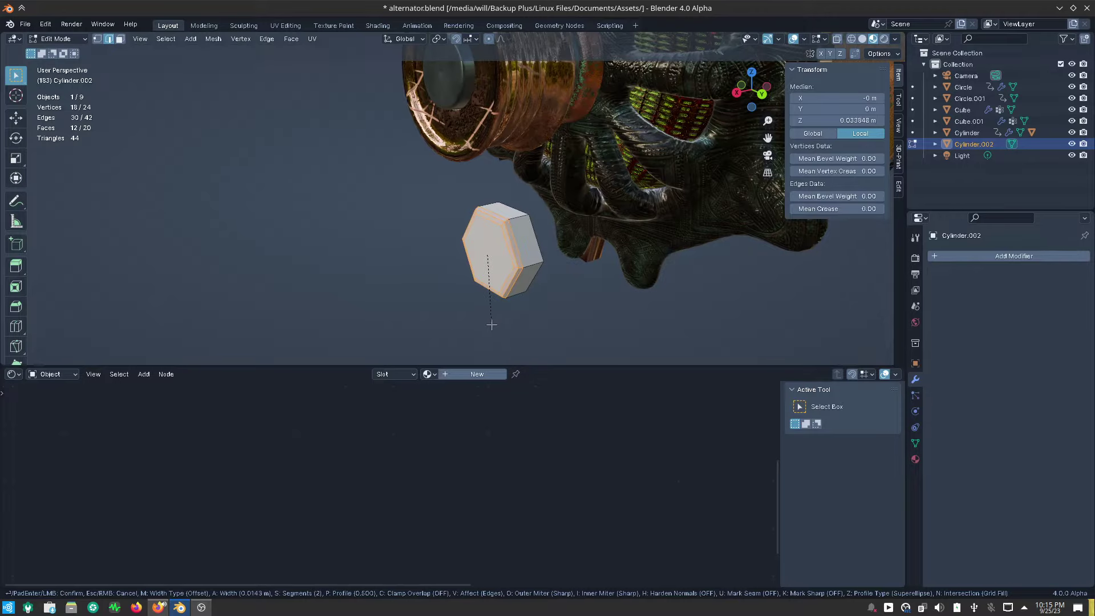
left_click(492, 325)
middle_click_drag(467, 311, 482, 312)
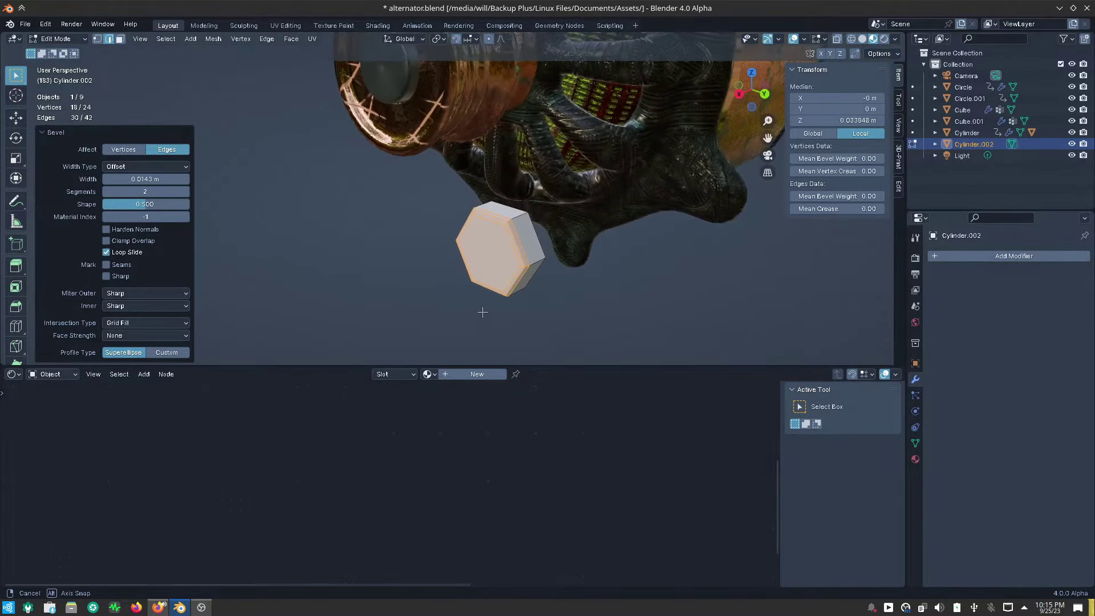
key("ctrl+Tab")
Snap the 3D cursor to the hex head and add a new cylinder there.
left_click(406, 306)
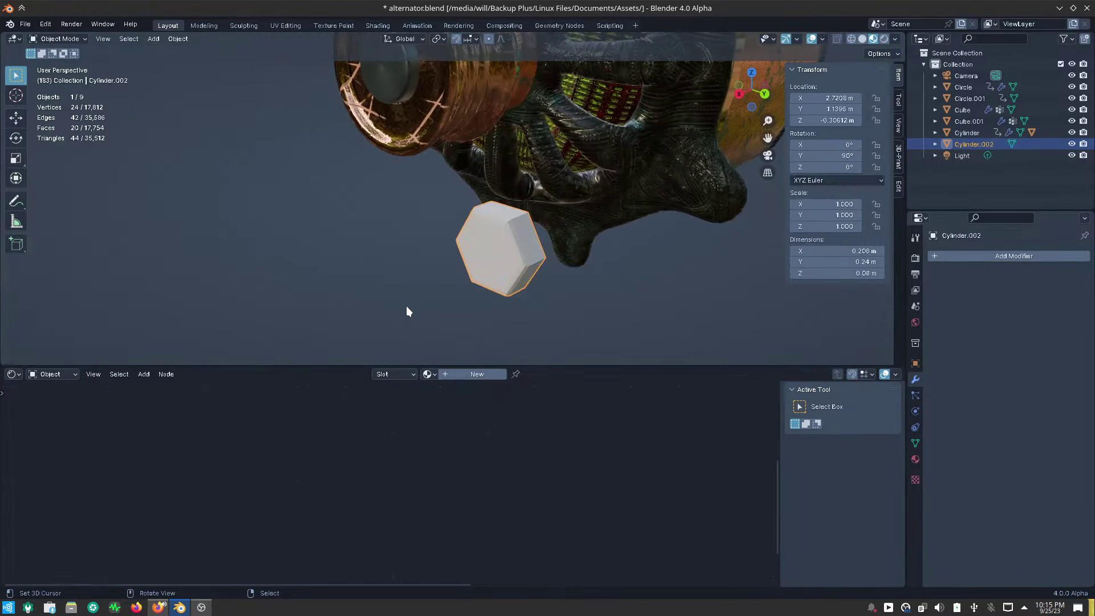
key("shift+s")
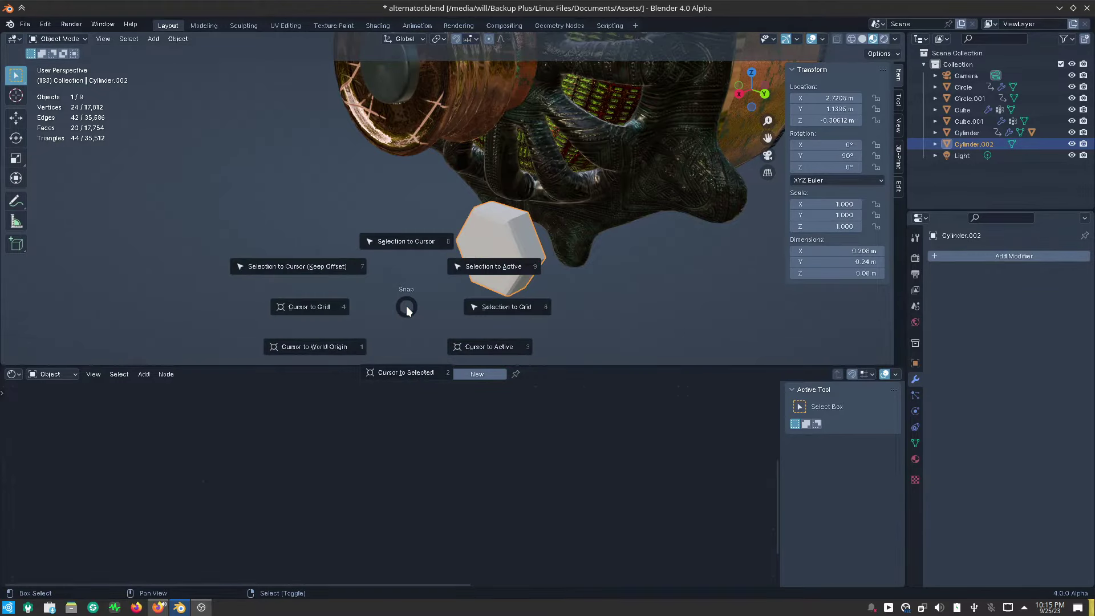
left_click(411, 365)
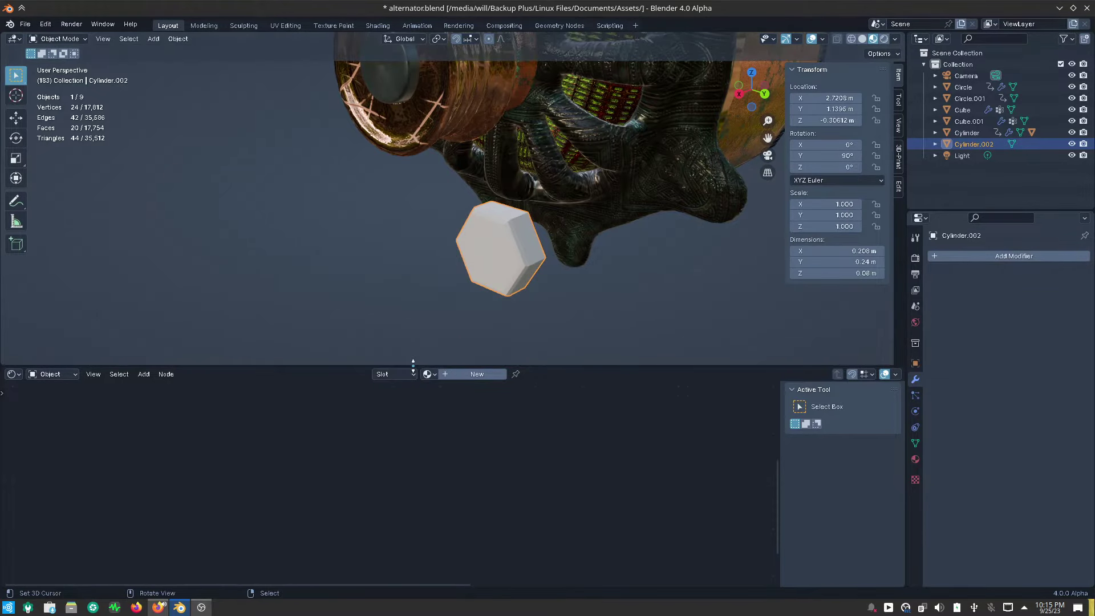
key("shift+a")
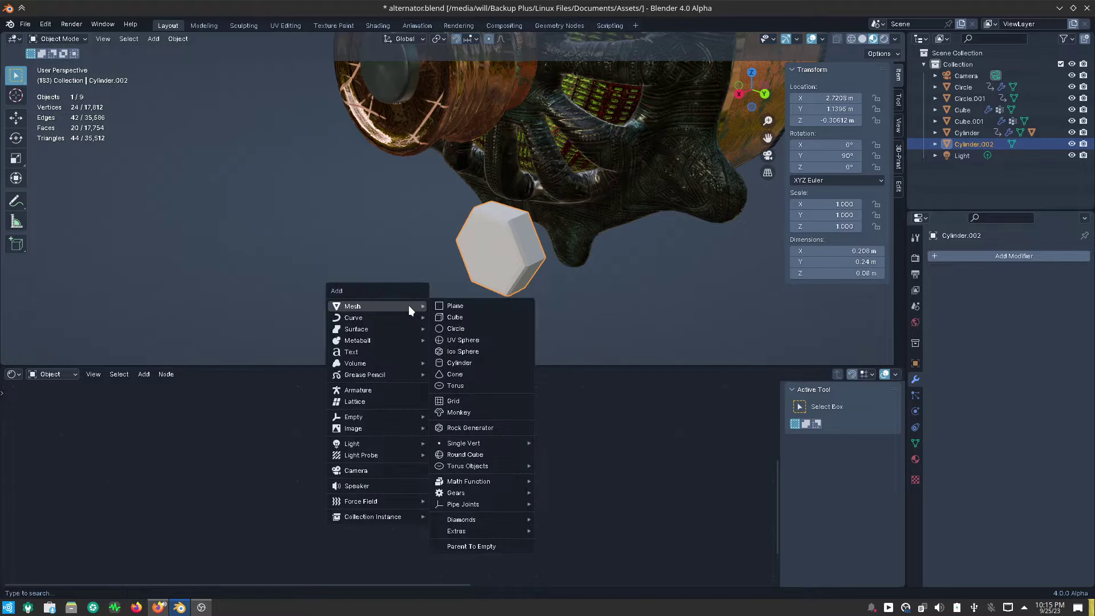
left_click(472, 362)
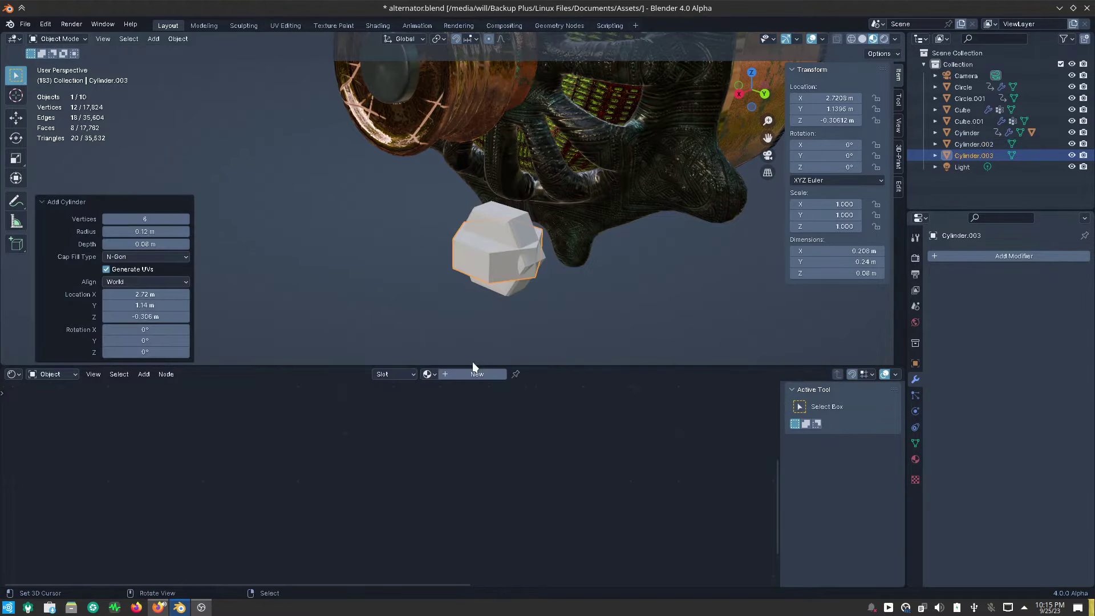
Set the cylinder to Y rotation 90°, depth 0.49 m, radius 0.06 m, 16 vertices.
left_click(145, 340)
type("90")
key("Return")
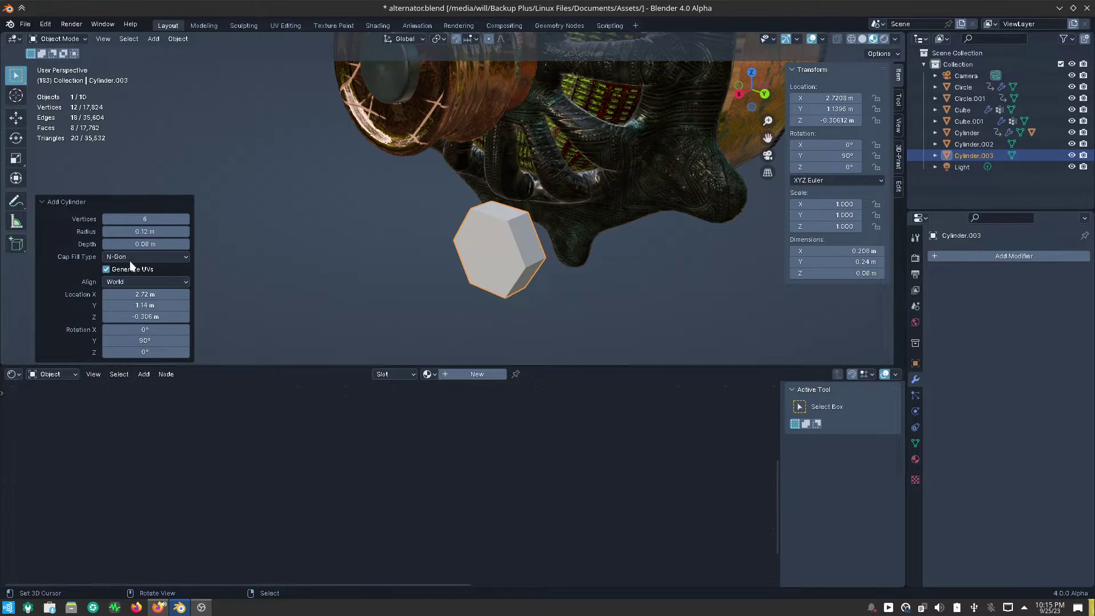
left_click_drag(140, 244, 445, 244)
mouse_move(144, 231)
left_mouse_down()
mouse_move(417, 235)
mouse_move(431, 364)
left_mouse_up()
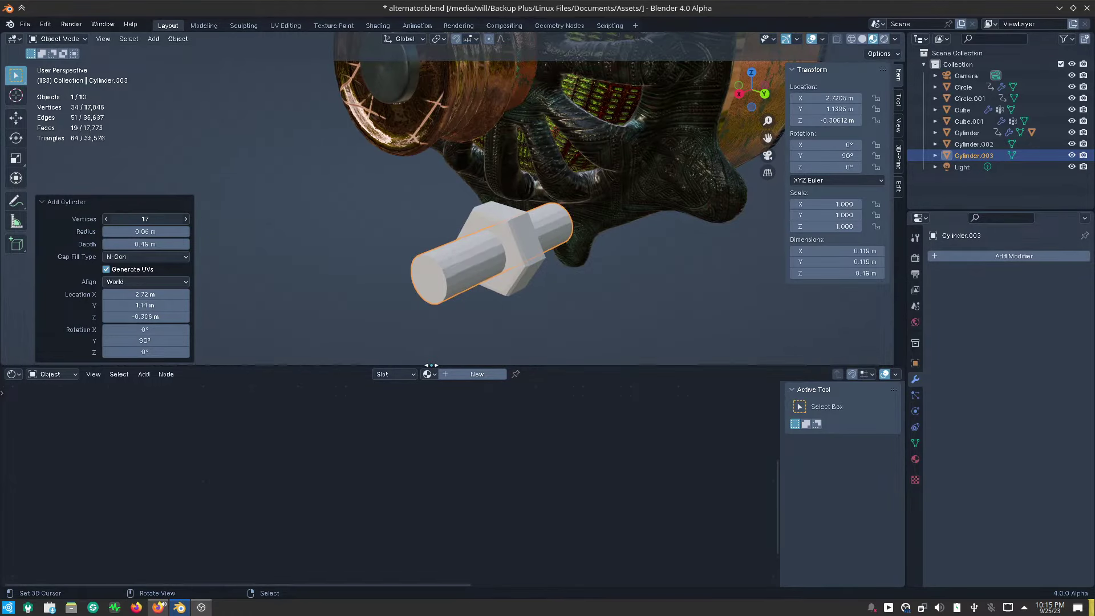
left_click(106, 219)
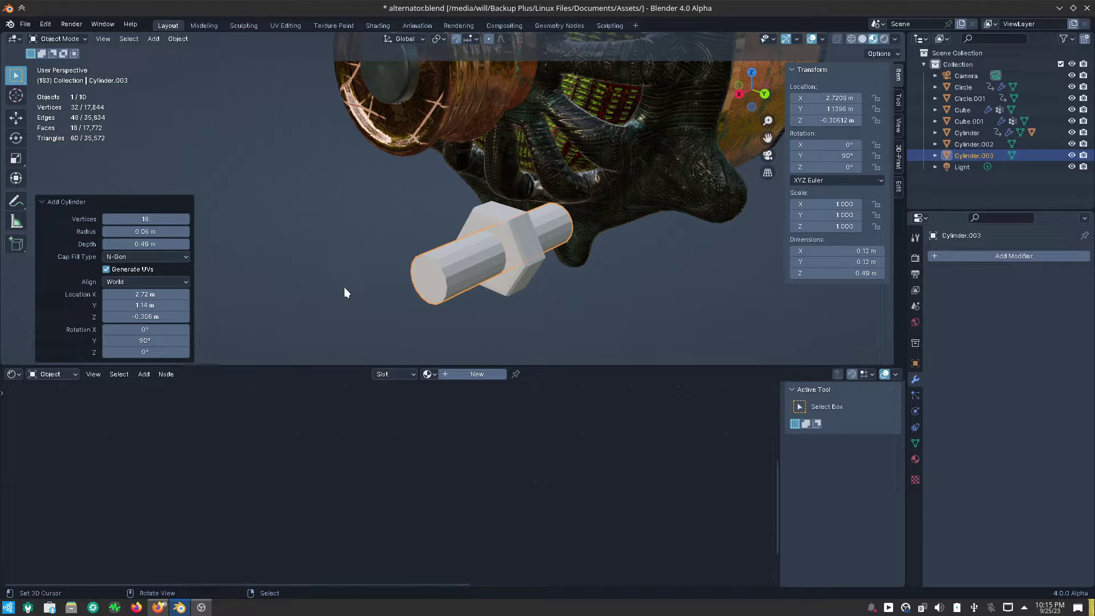
Slide the bolt shank along the X axis into position.
key("g")
key("x")
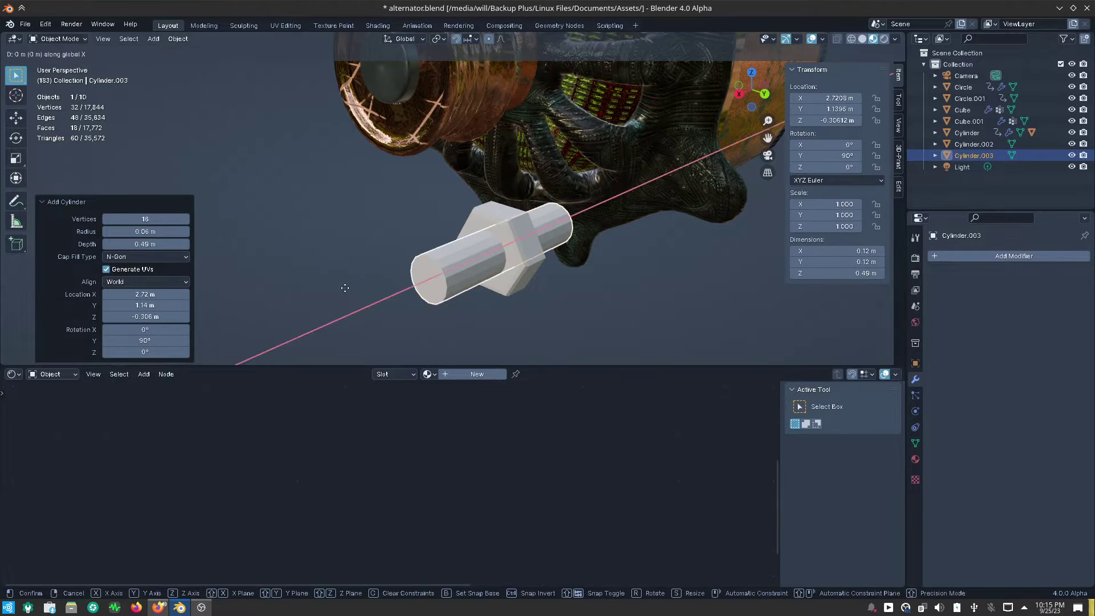
left_click(390, 287)
In Edit Mode, bevel the shank's front cap edge loop.
key("ctrl+Tab")
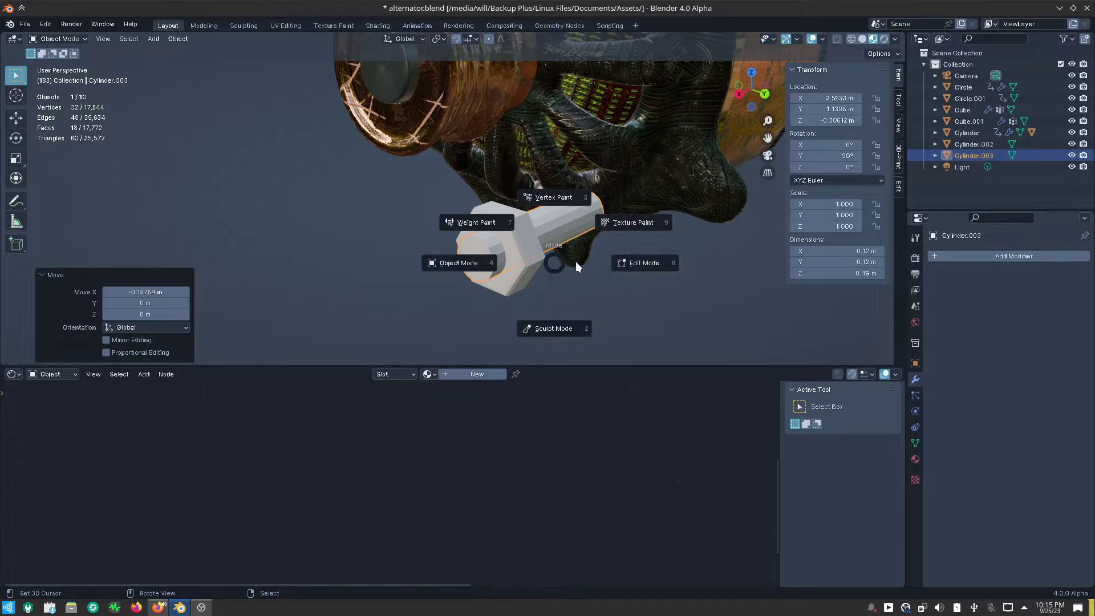
left_click(640, 262)
key("KP_Decimal")
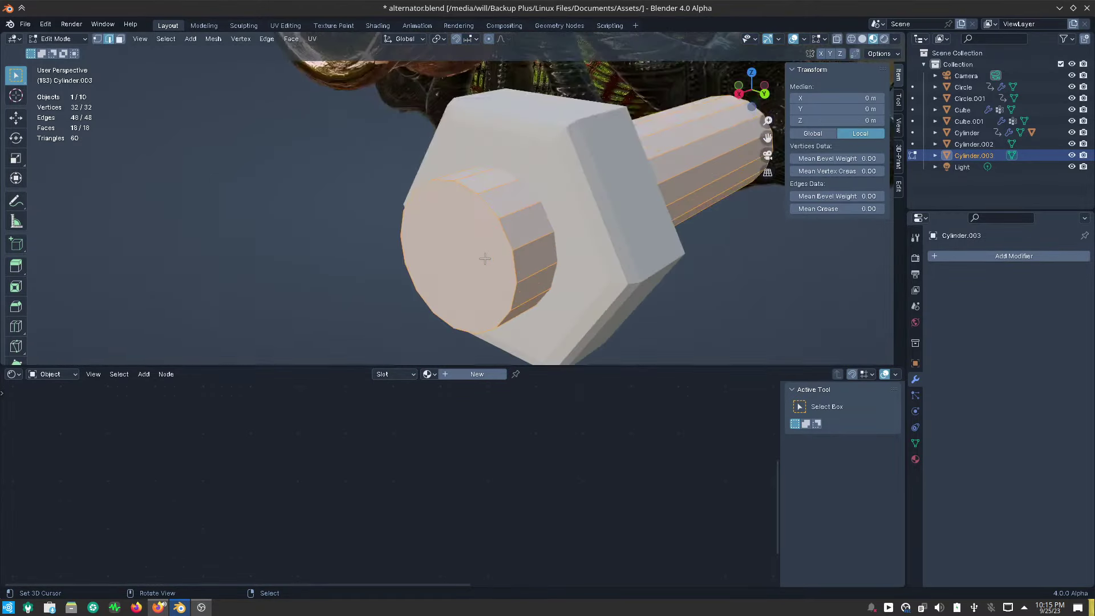
left_click(510, 237)
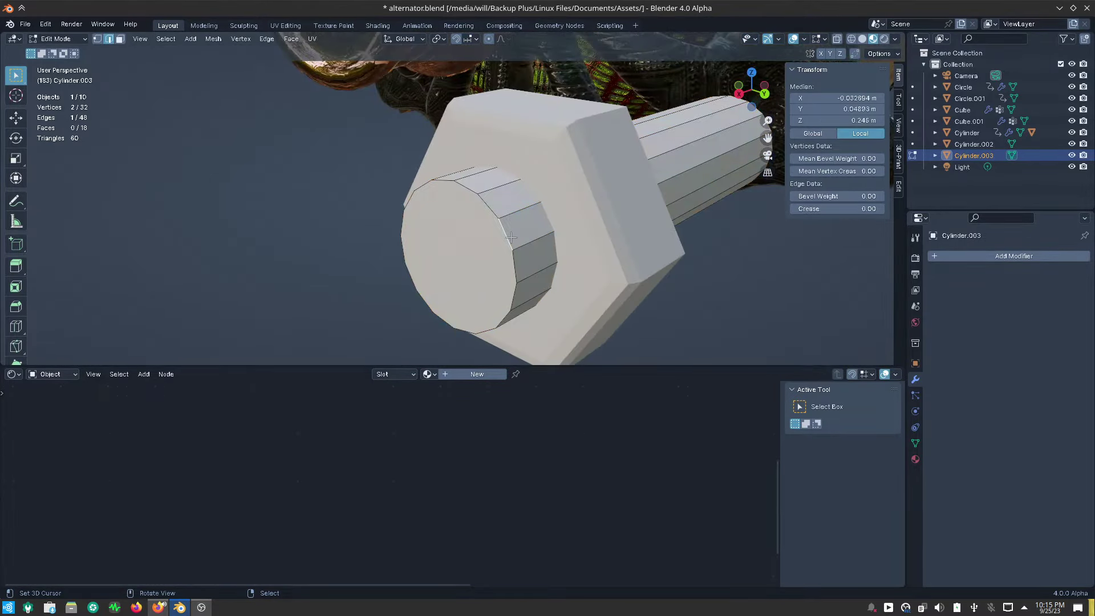
left_click(511, 237, "alt")
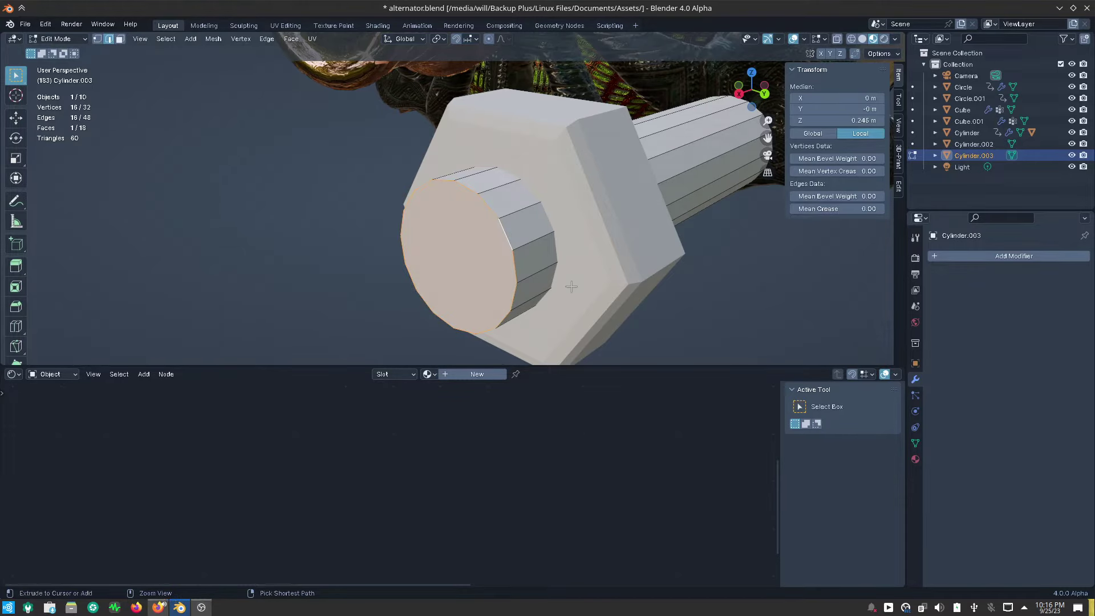
key("ctrl+b")
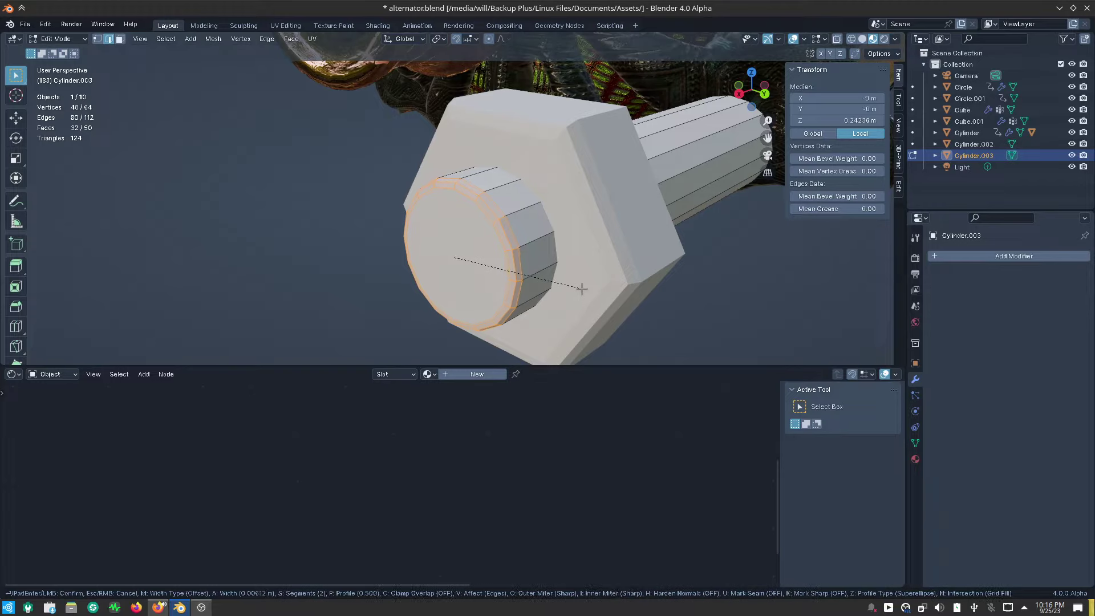
left_click(567, 285)
Return to Object Mode and apply Shade Smooth to the shaft.
scroll(433, 273, "down", 5)
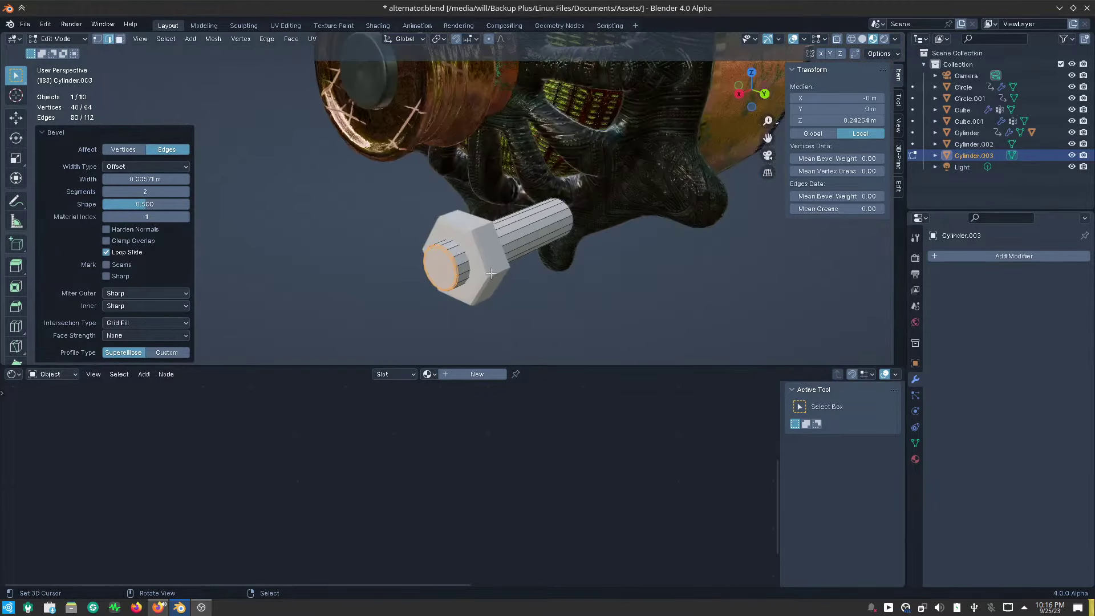
middle_click_drag(433, 273, 451, 269)
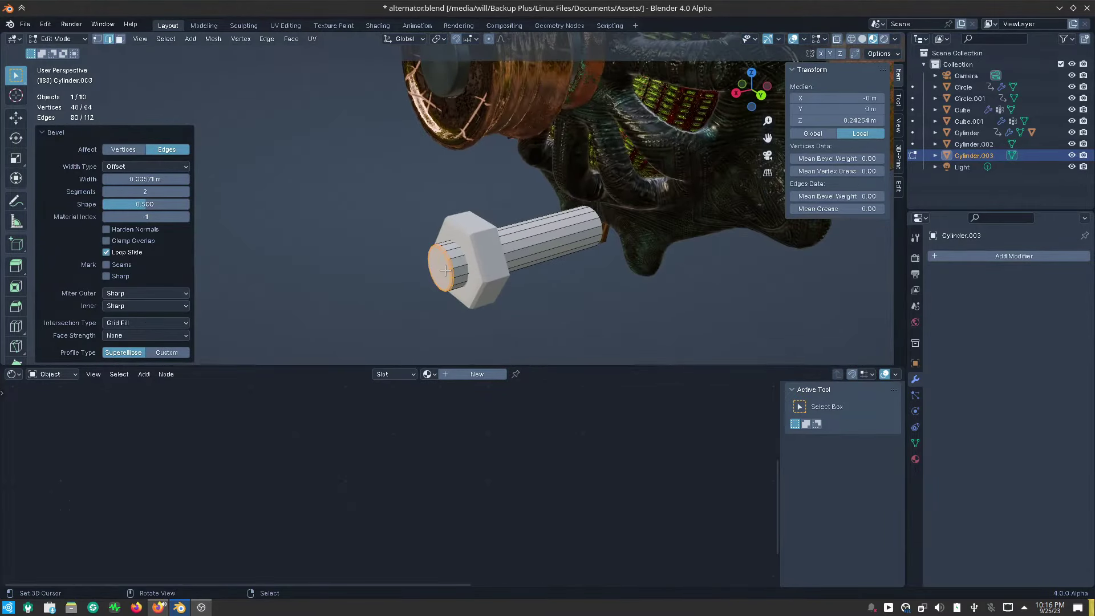
key("ctrl+Tab")
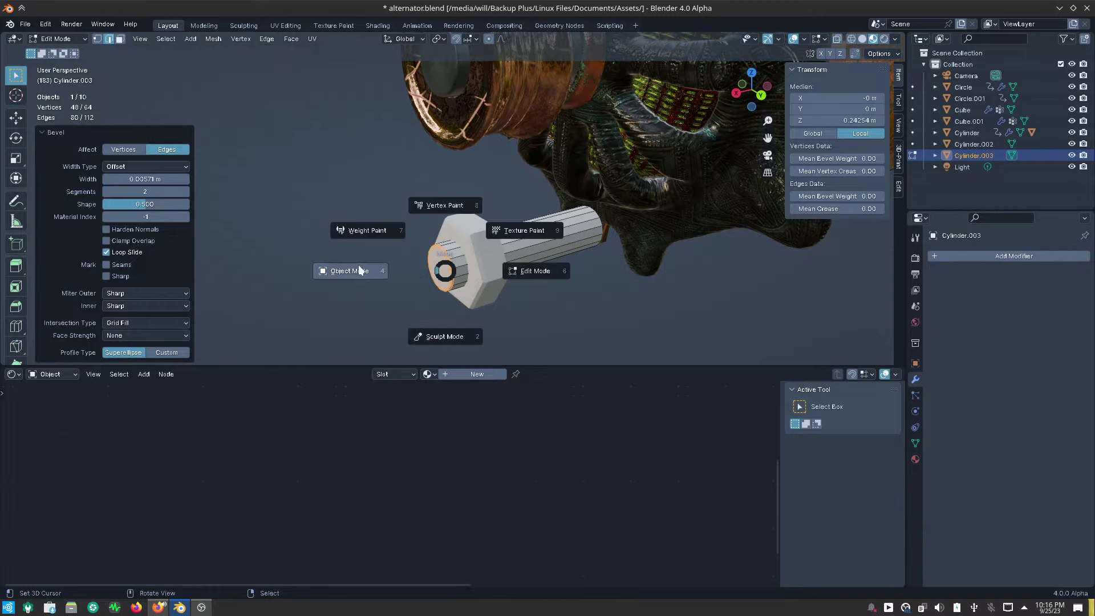
left_click(357, 272)
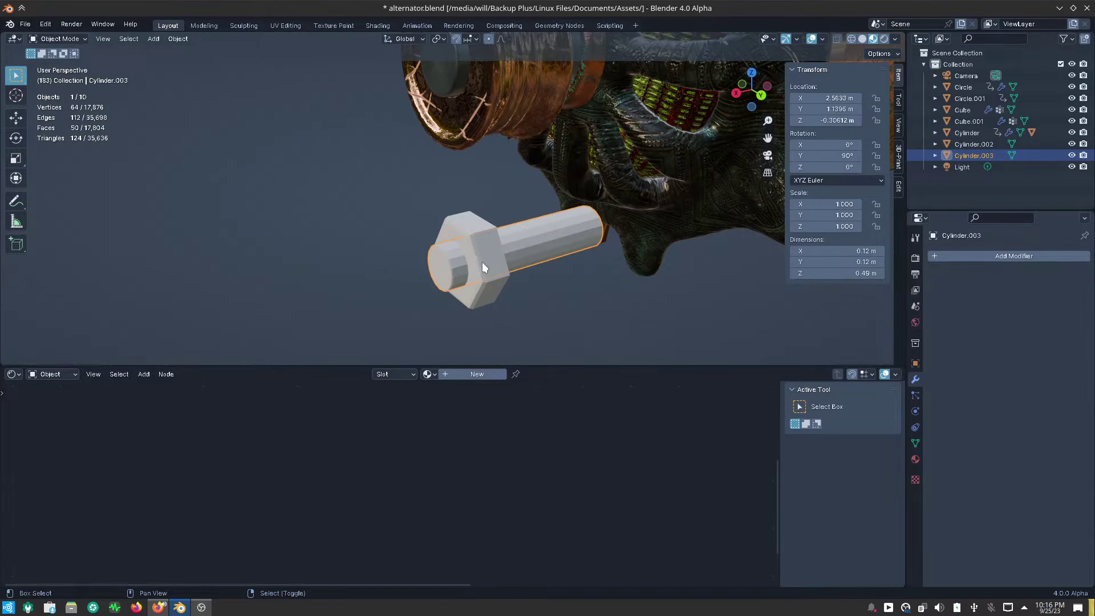
right_click(522, 262)
mouse_move(479, 264)
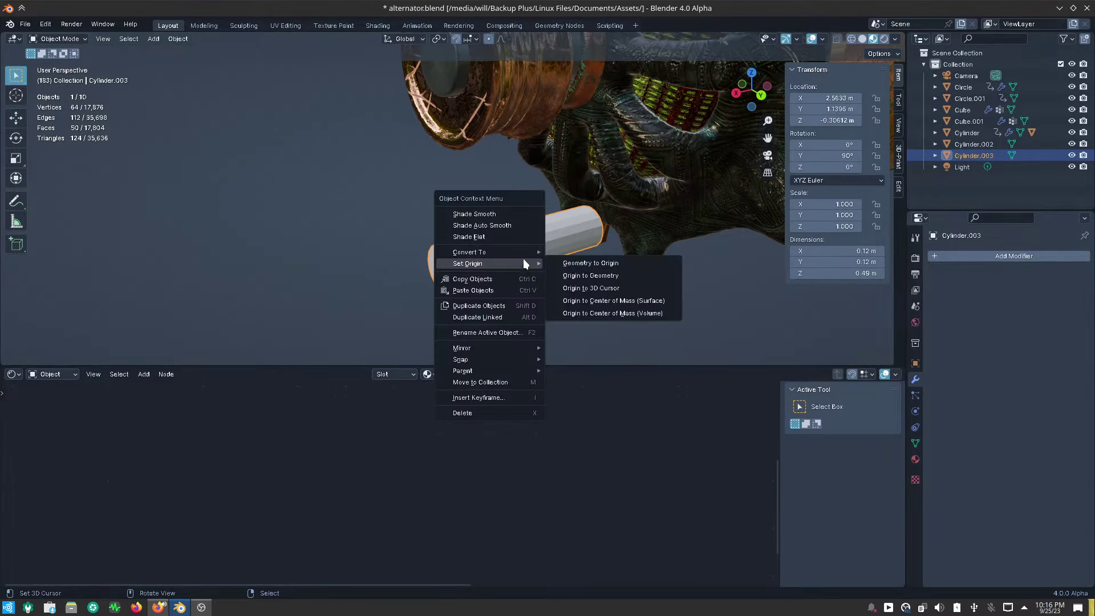
left_click(518, 214)
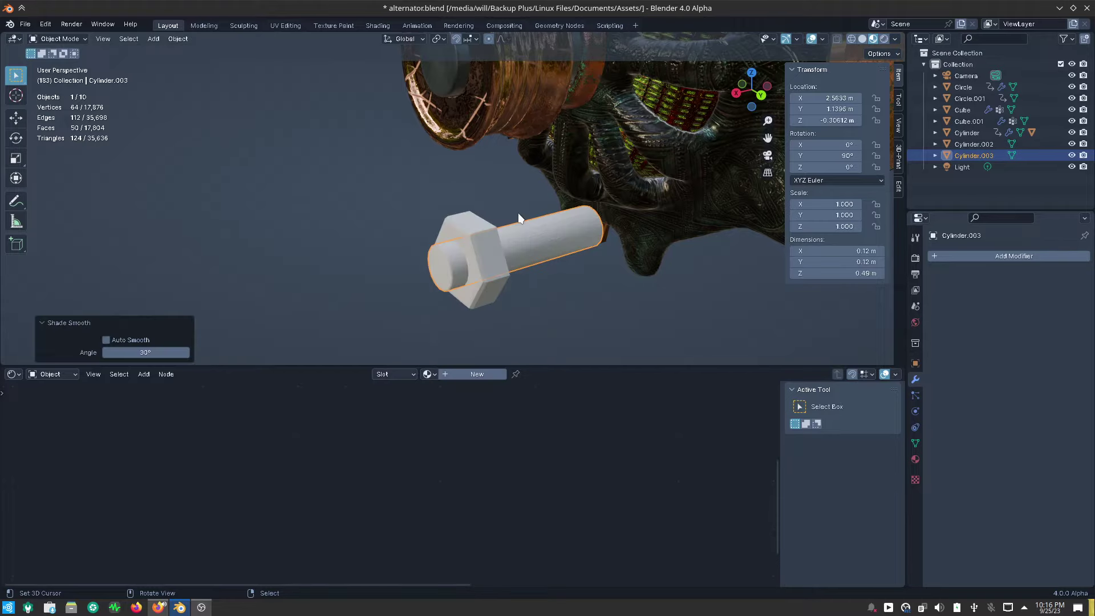
In Edit Mode, select the hex head's ring of six corner edges and bevel them.
left_click(487, 262)
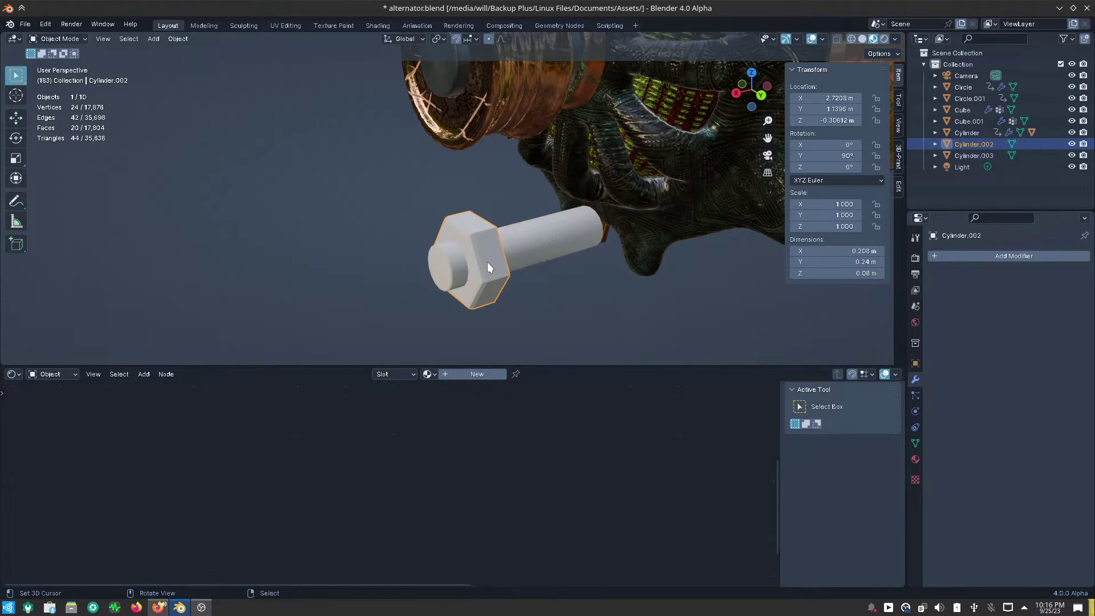
key("ctrl+Tab")
left_click(572, 260)
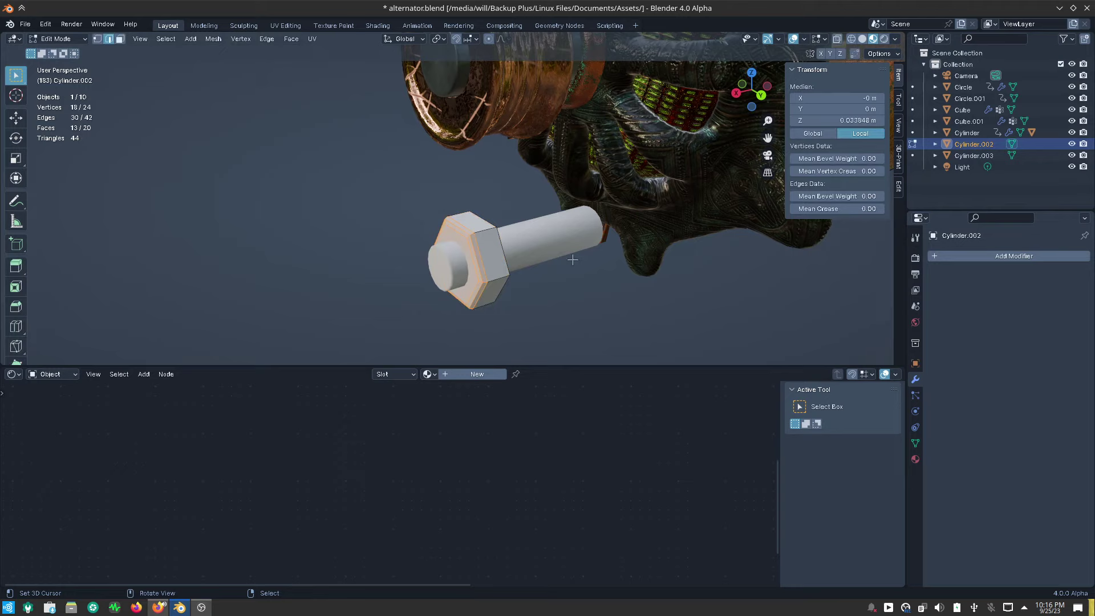
scroll(491, 281, "up", 2)
left_click(502, 276)
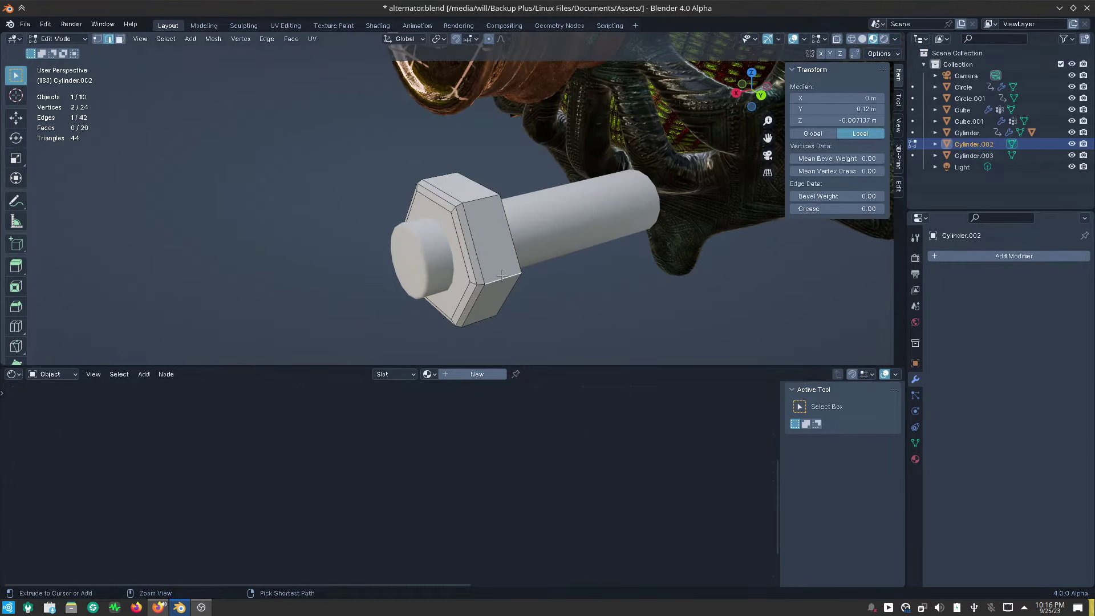
left_click(502, 276, "ctrl")
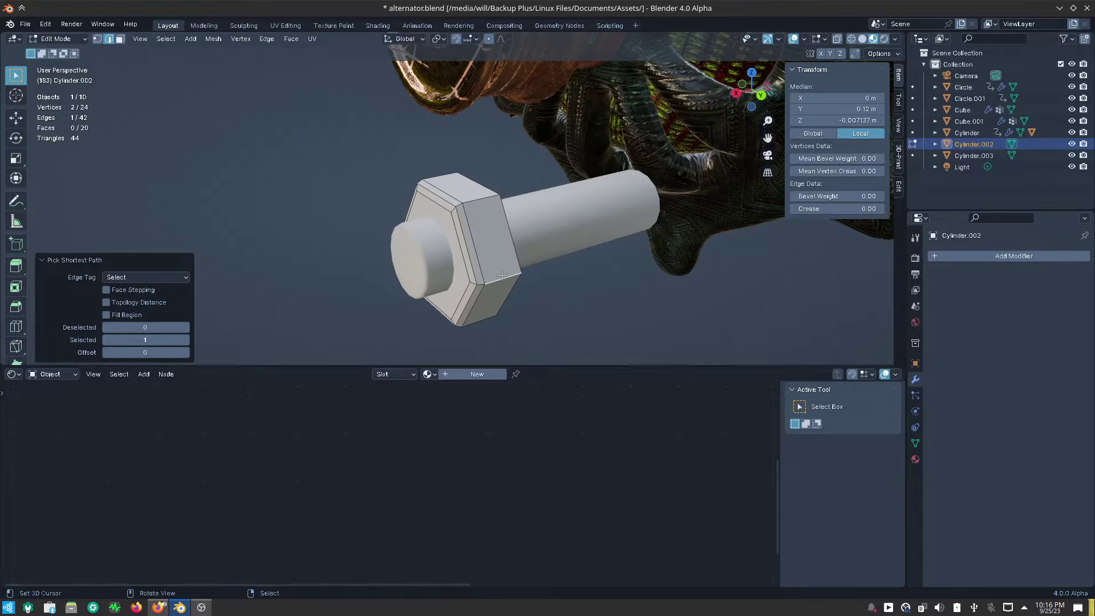
left_click(501, 276, "ctrl+alt")
mouse_move(558, 289)
middle_mouse_down()
mouse_move(718, 239)
mouse_move(588, 273)
middle_mouse_up()
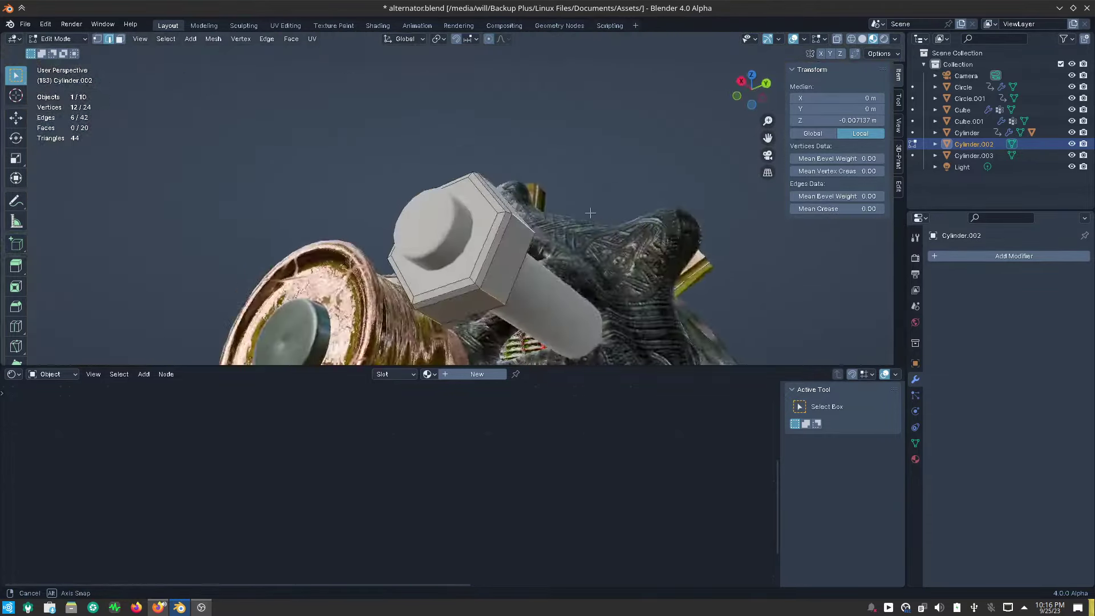
key("ctrl+b")
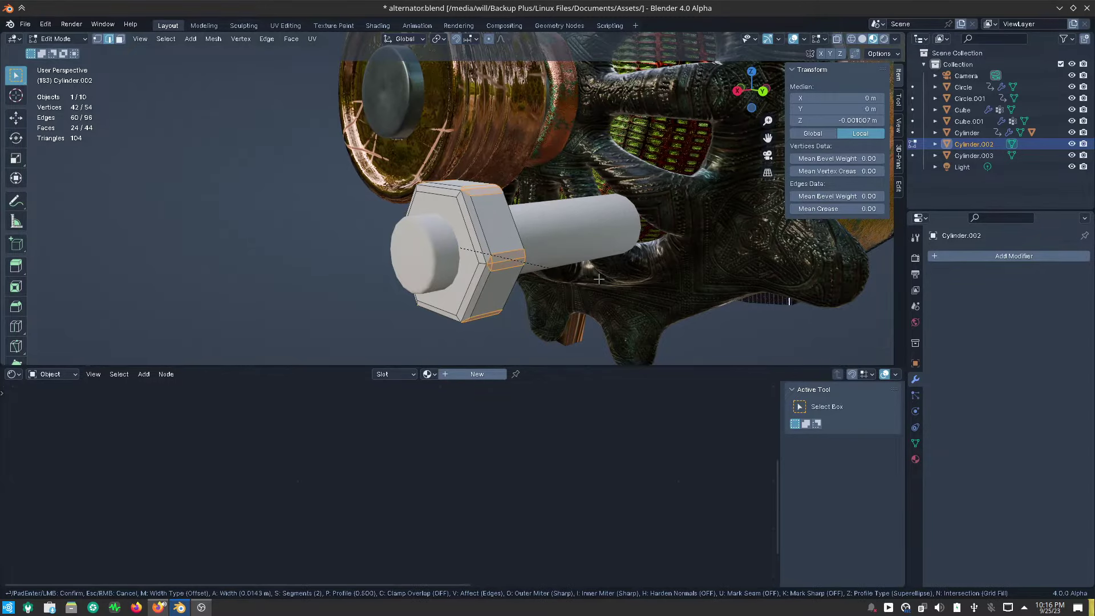
left_click(599, 279)
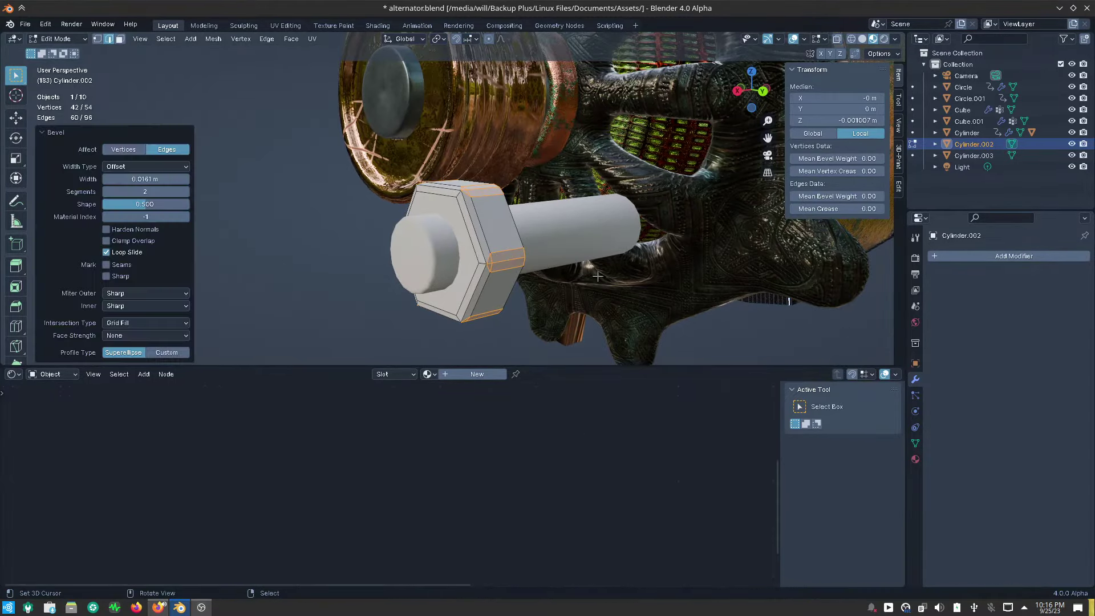
Undo the too-wide bevel and redo it narrower, about 0.00705 m.
scroll(534, 272, "up", 3)
middle_click_drag(531, 272, 559, 259)
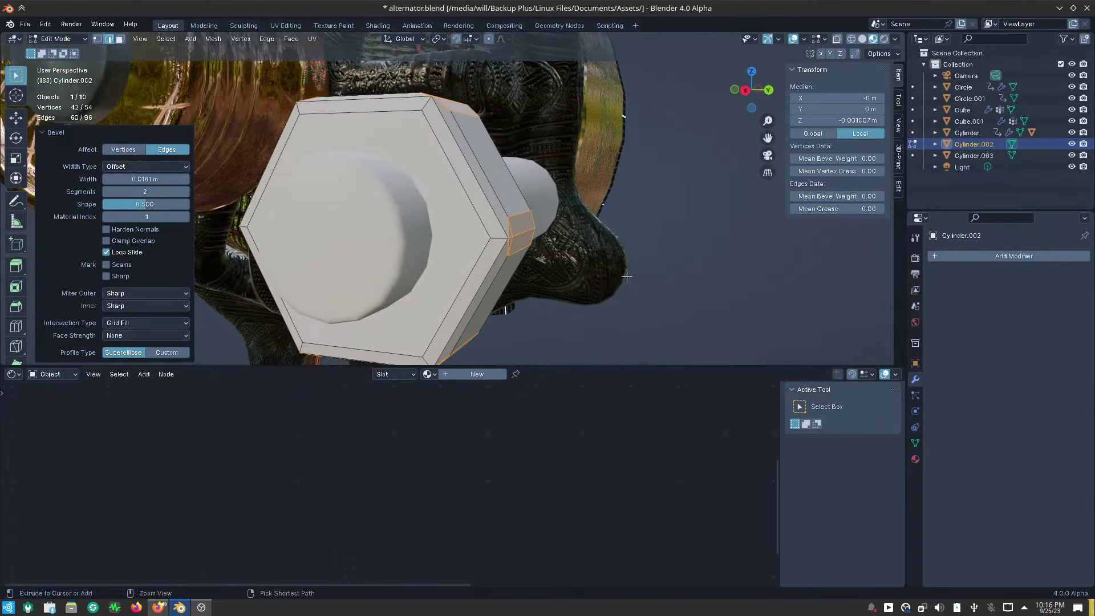
key("ctrl+z")
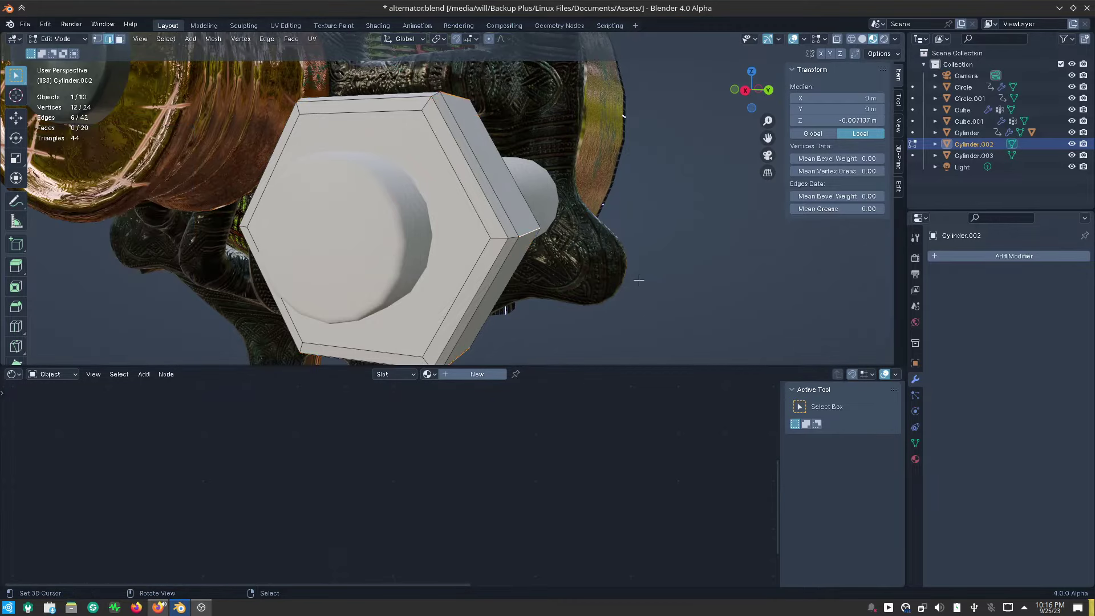
key("ctrl+b")
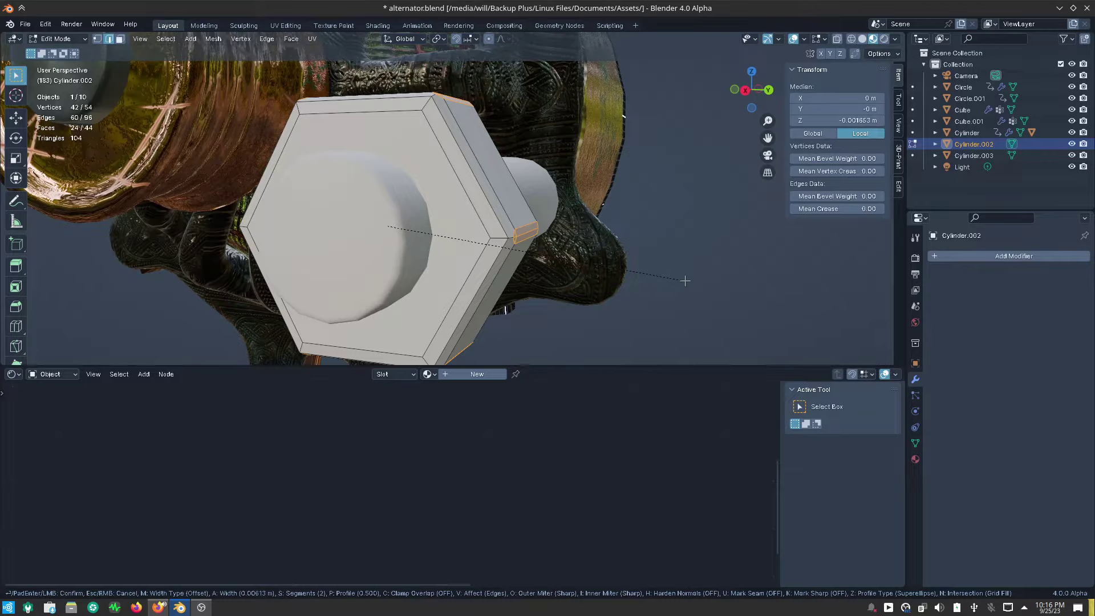
left_click(684, 281)
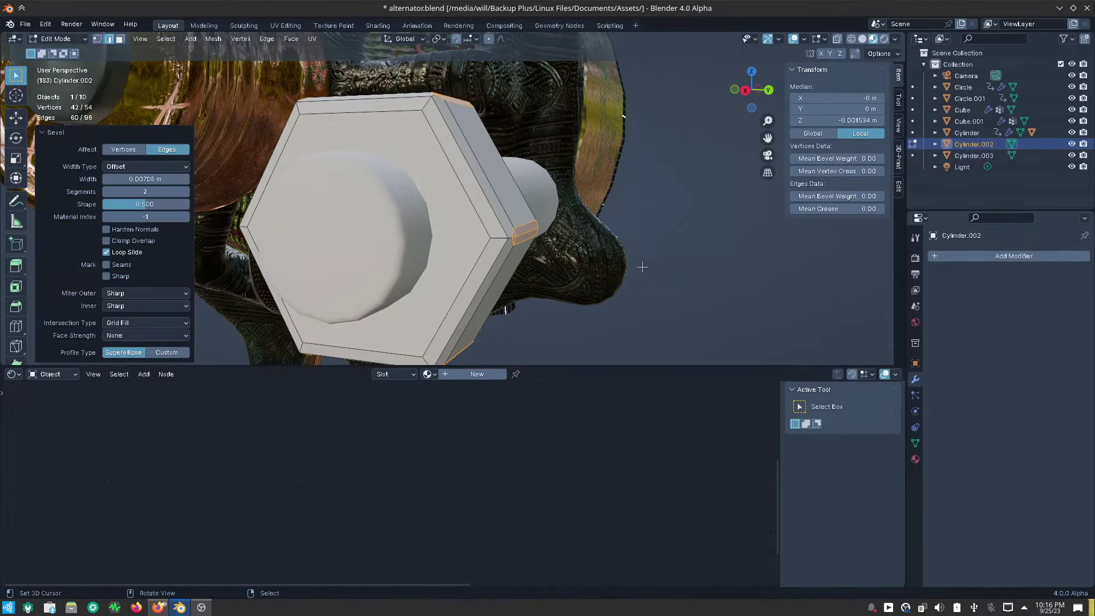
middle_click_drag(642, 266, 518, 287)
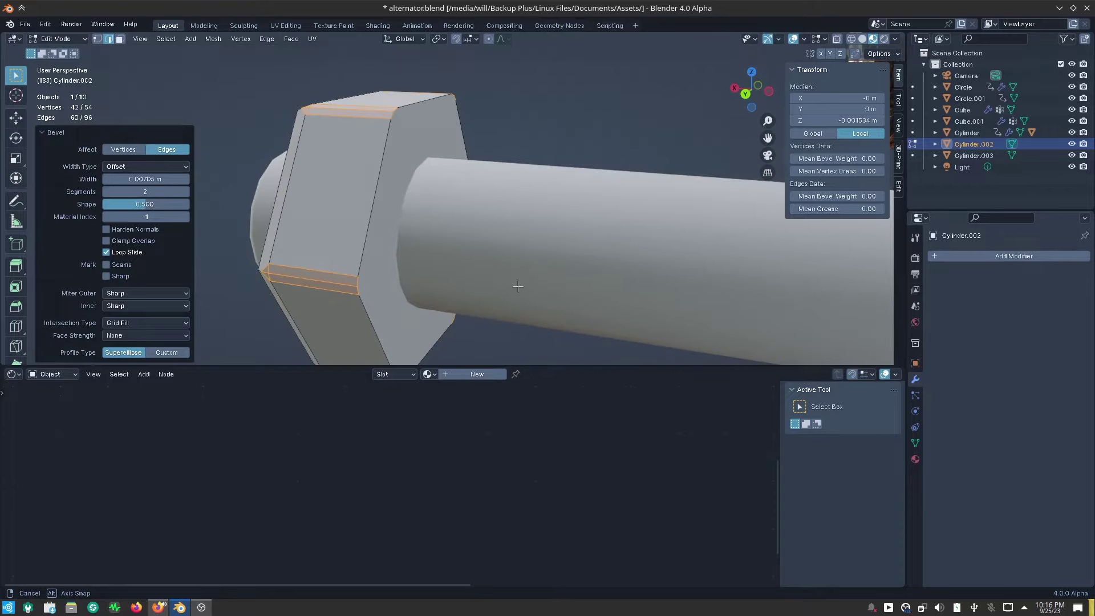
middle_click_drag(518, 286, 596, 264)
key("ctrl+Tab")
Parent the bolt shaft to the hex head with Ctrl+P > Object.
left_click(535, 256)
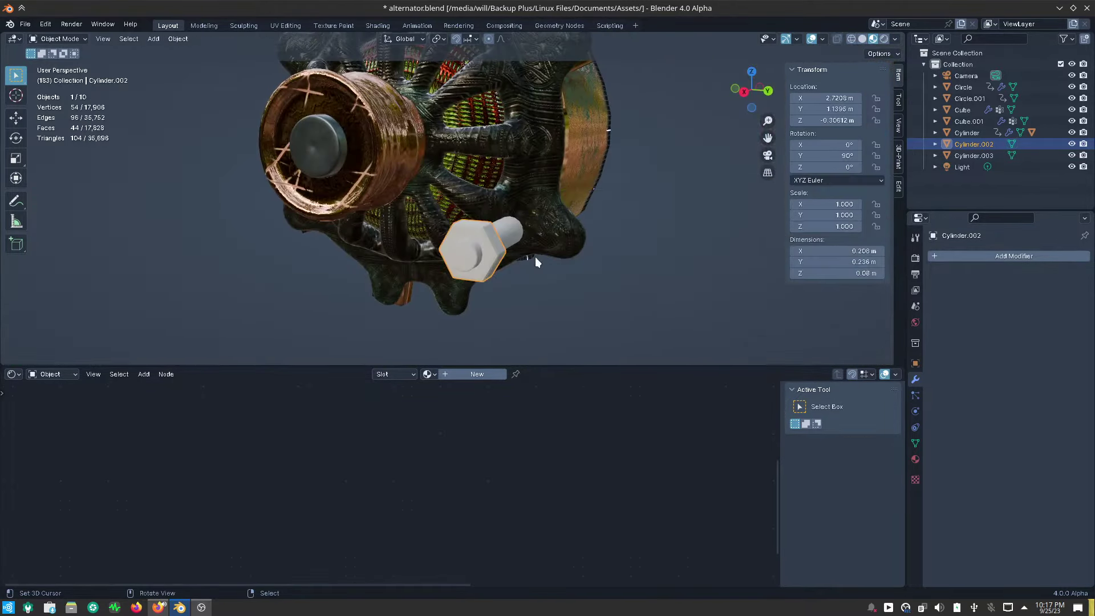
scroll(488, 247, "up", 2)
scroll(487, 253, "up", 1)
left_click(471, 260)
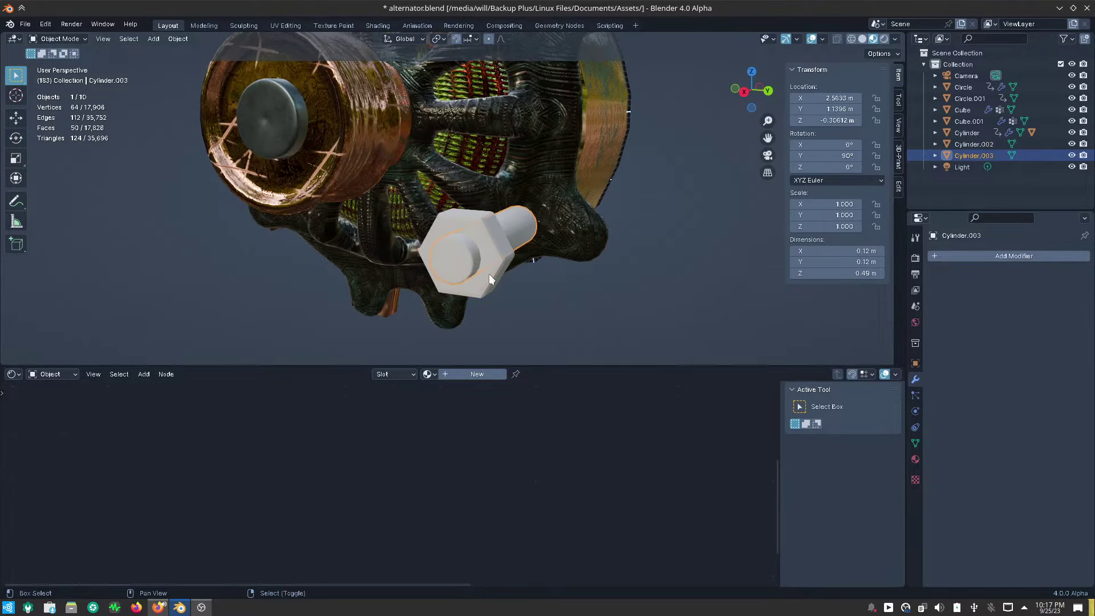
left_click(494, 258, "shift")
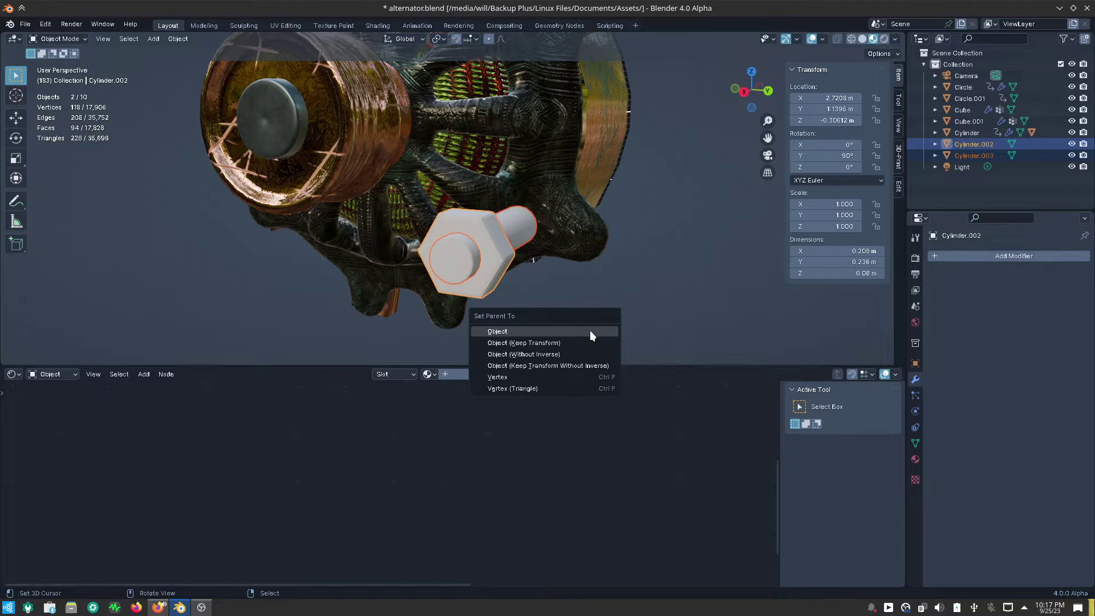
left_click(591, 335)
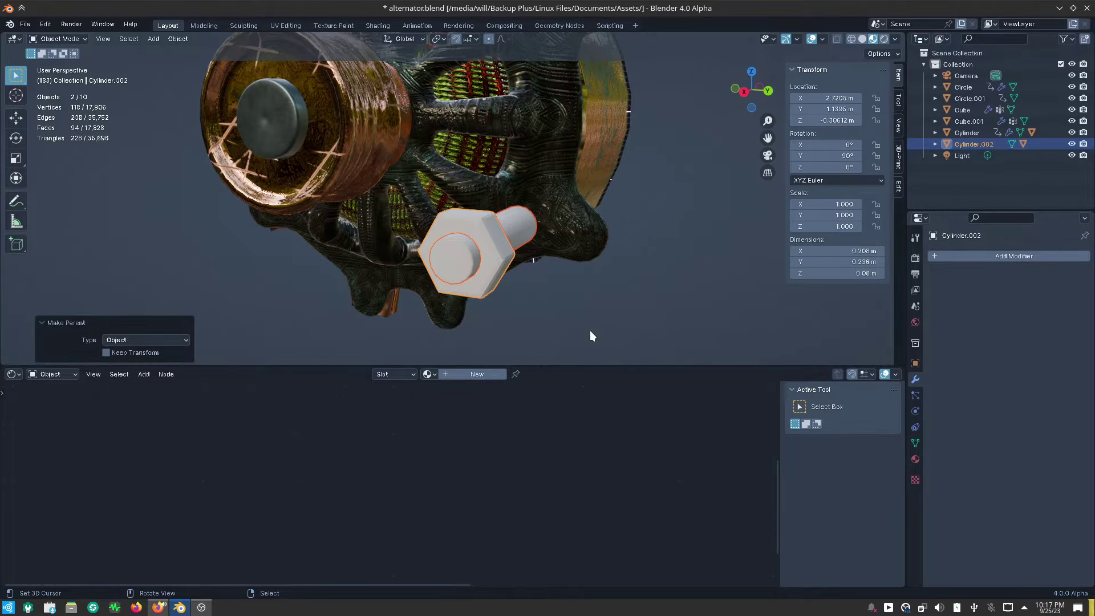
Test the parenting by grabbing the shaft, then the hex head, cancelling each move.
left_click(442, 263)
key("g")
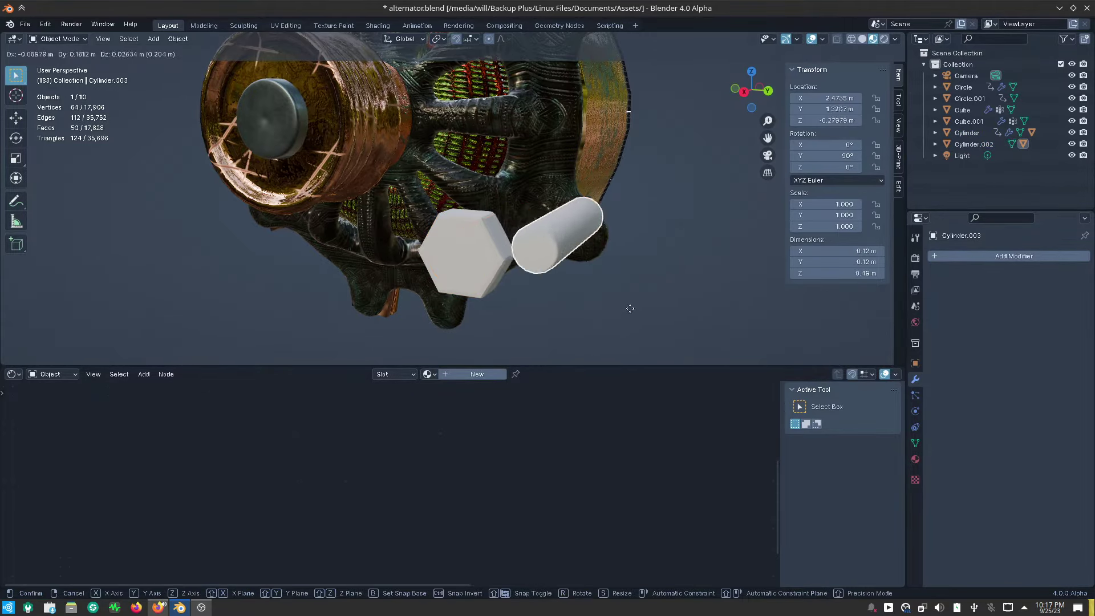
key("Escape")
left_click(481, 292)
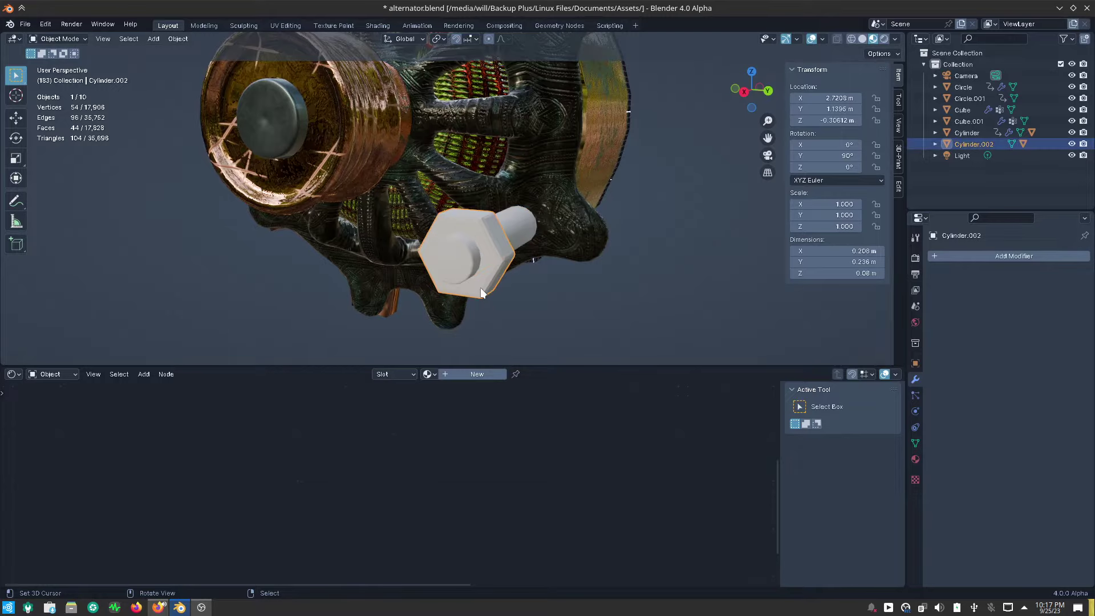
key("g")
key("Escape")
middle_click_drag(606, 282, 630, 270)
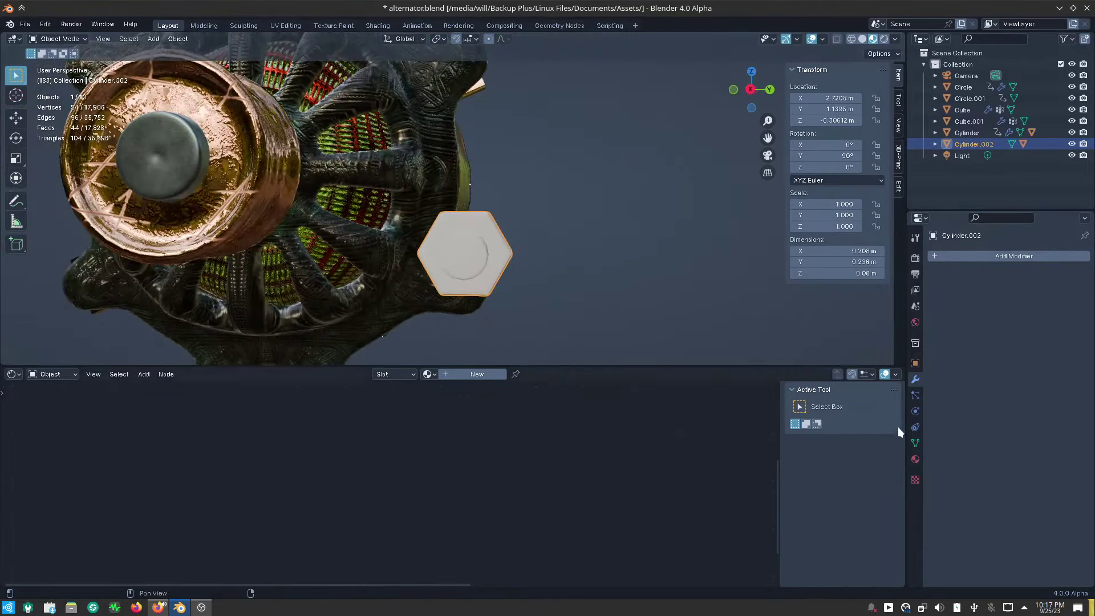
Assign Material.002 to the hex head Cylinder.002.
left_click(913, 460)
left_click(936, 304)
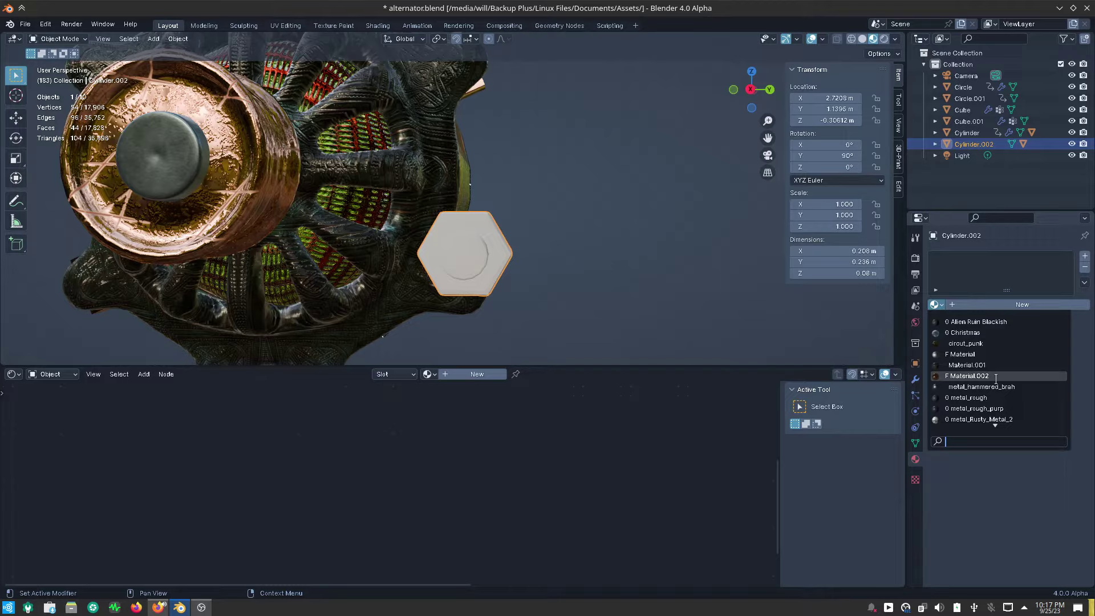
left_click(994, 377)
mouse_move(572, 291)
middle_mouse_down()
mouse_move(620, 324)
mouse_move(537, 334)
mouse_move(515, 293)
mouse_move(555, 274)
middle_mouse_up()
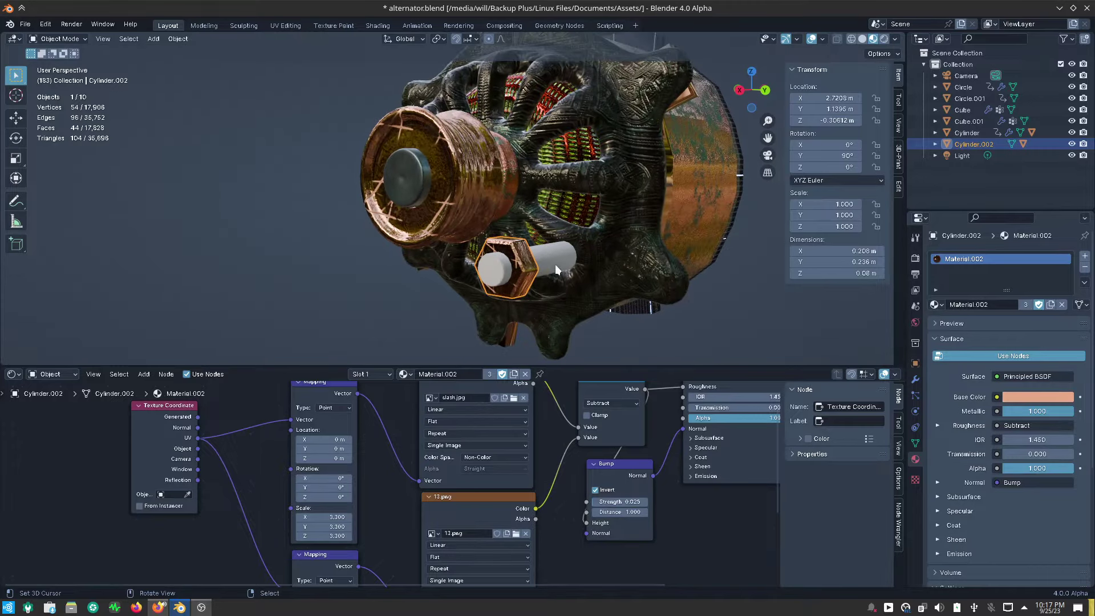
Assign the metallic Material to the bolt shaft Cylinder.003.
left_click(564, 264)
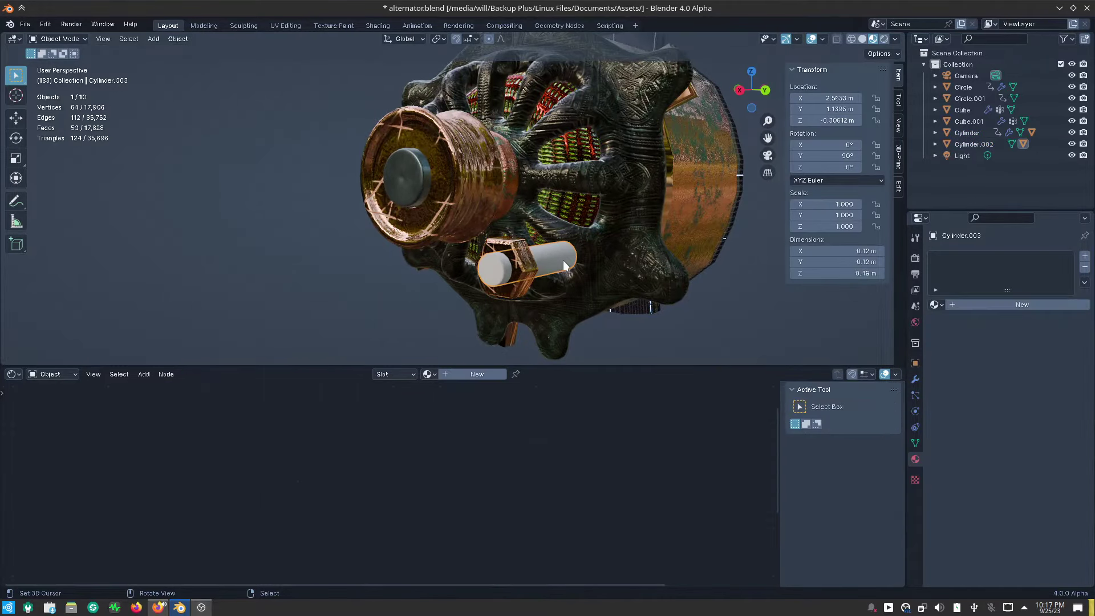
left_click(936, 304)
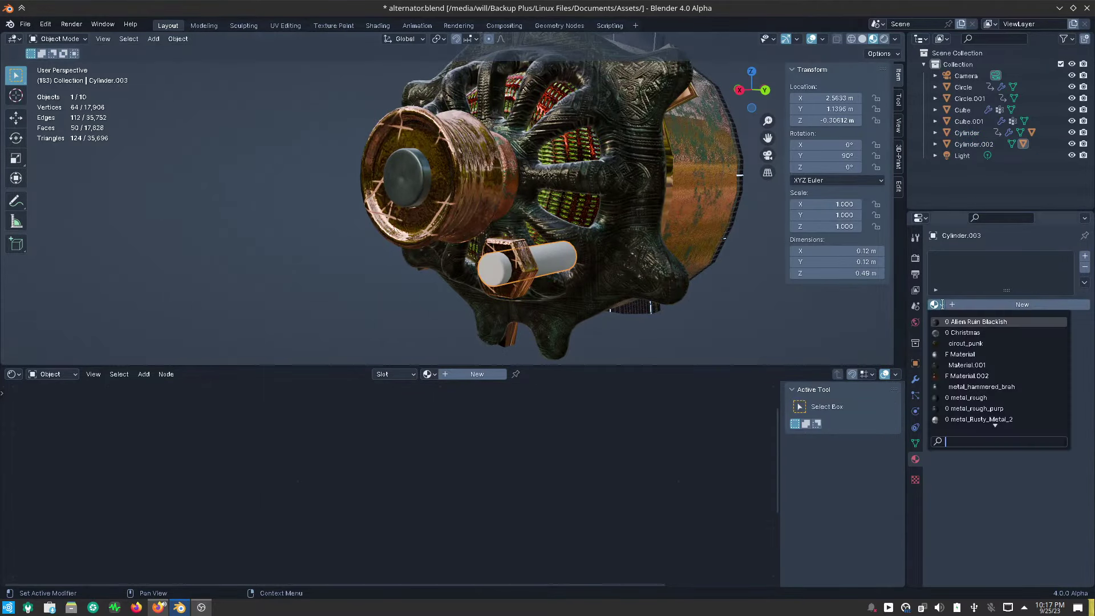
left_click(959, 355)
mouse_move(578, 291)
middle_mouse_down()
mouse_move(489, 280)
mouse_move(565, 293)
mouse_move(563, 282)
middle_mouse_up()
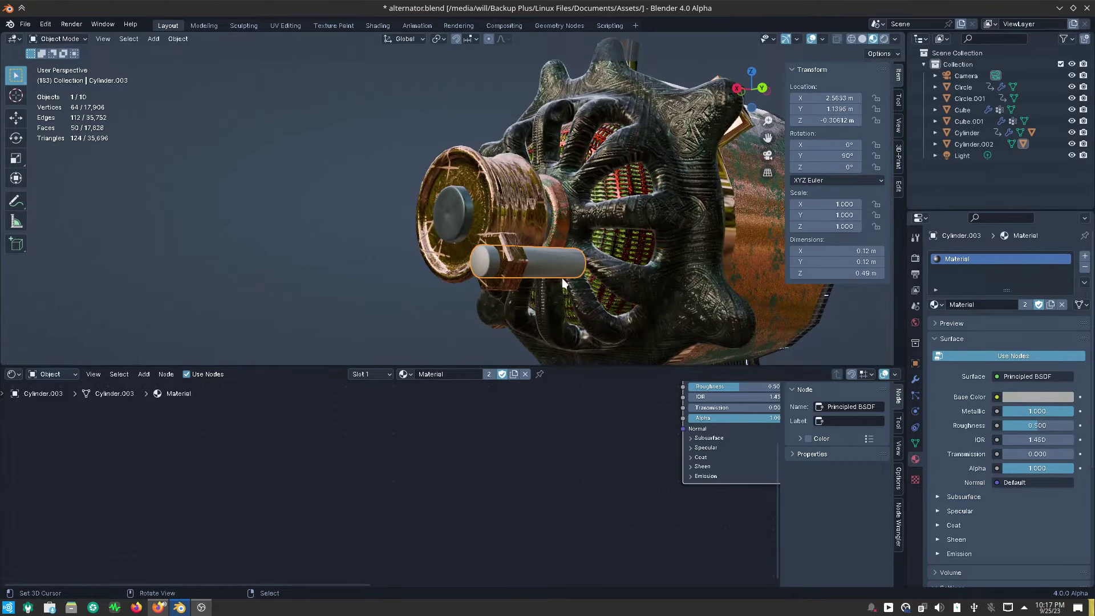
Move the hex nut lower on the flange and push it against the flange along X.
key("KP_3")
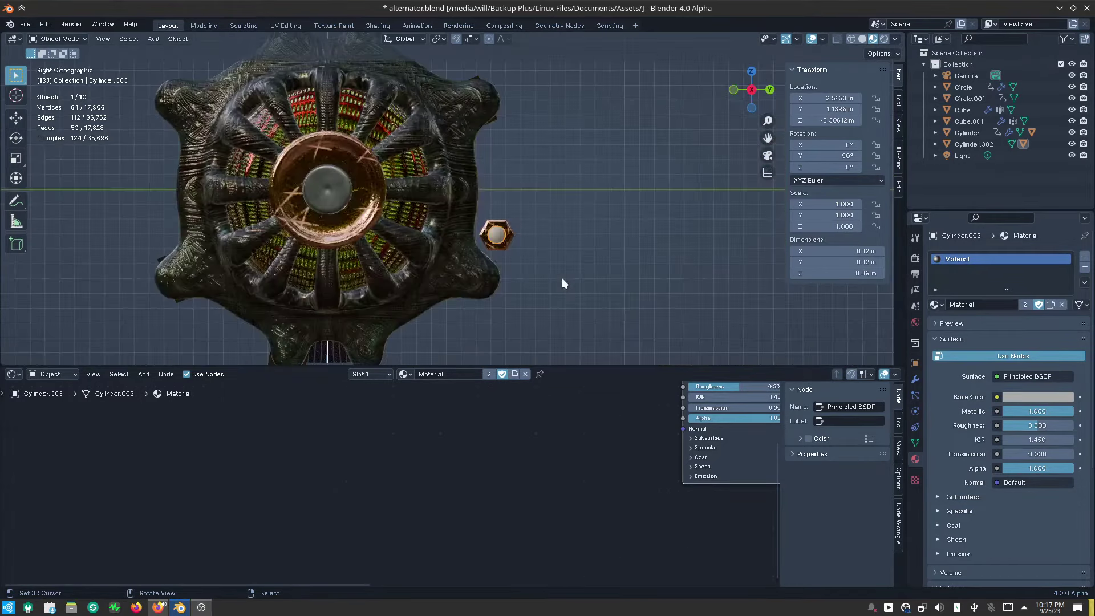
left_click(504, 244)
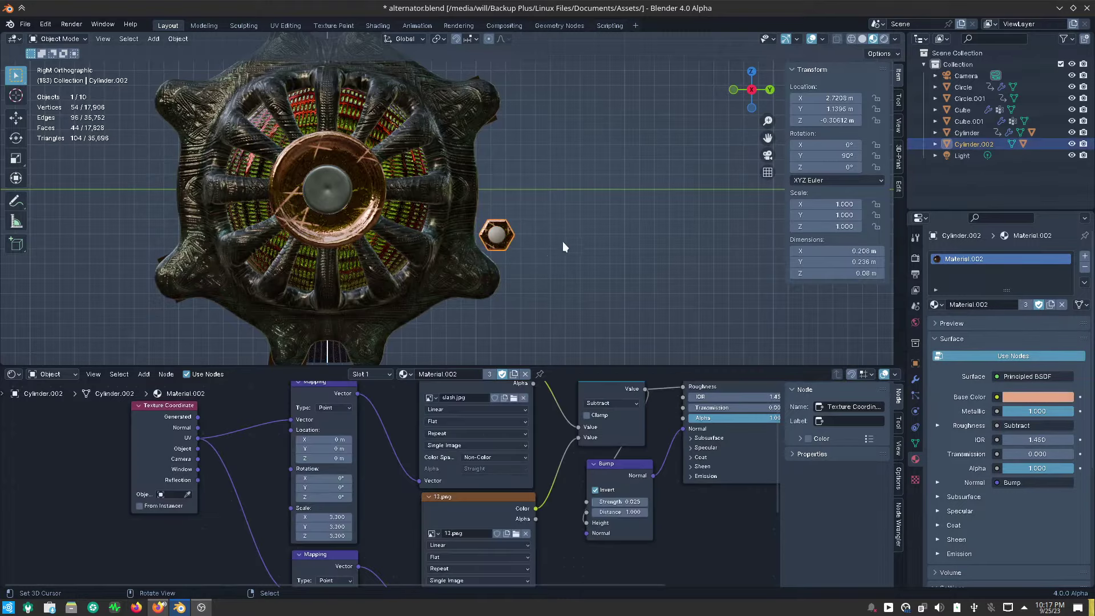
key("g")
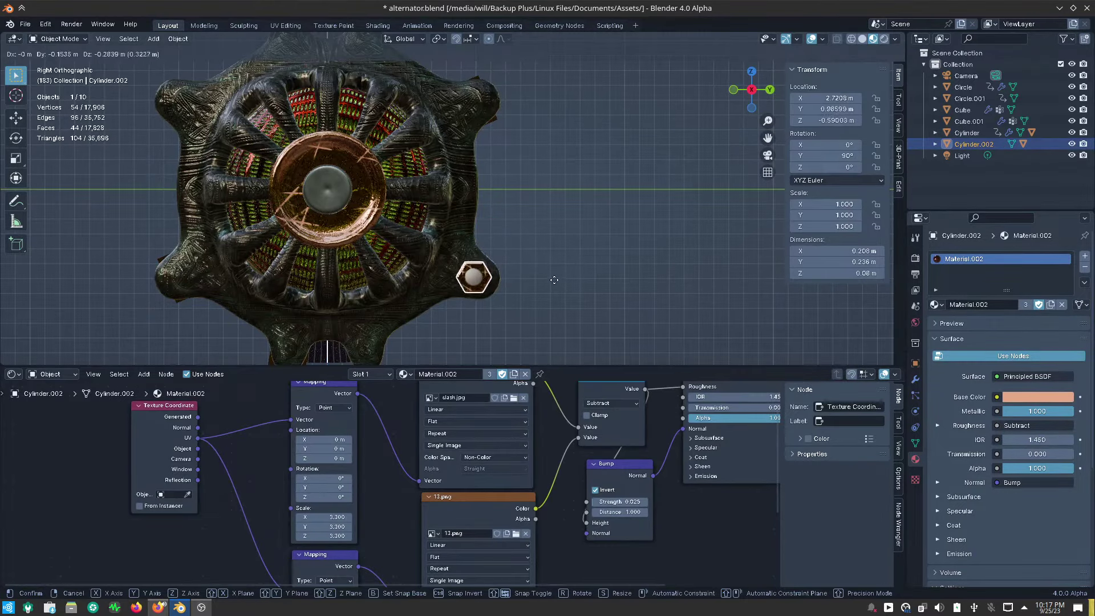
left_click(556, 284)
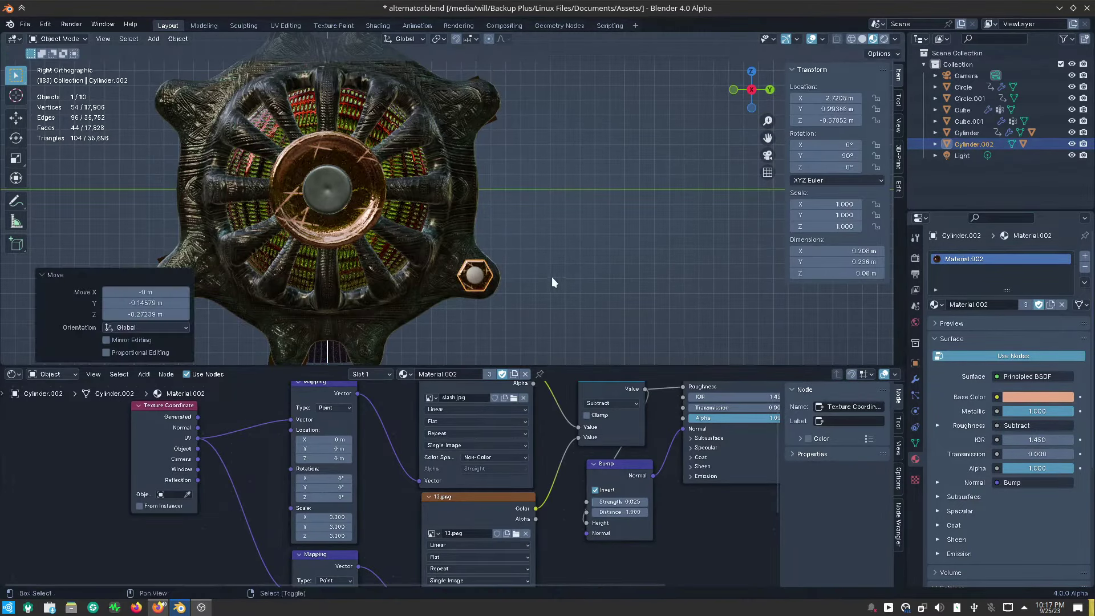
mouse_move(552, 276)
middle_mouse_down("shift")
mouse_move(575, 231)
mouse_move(607, 234)
mouse_move(598, 242)
middle_mouse_up("shift")
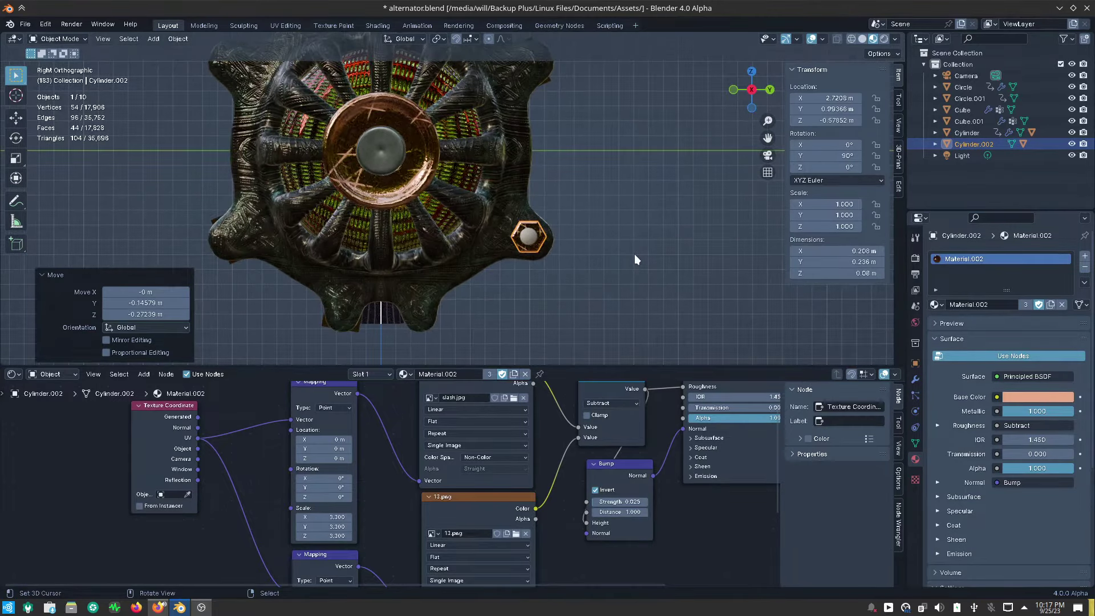
key("KP_1")
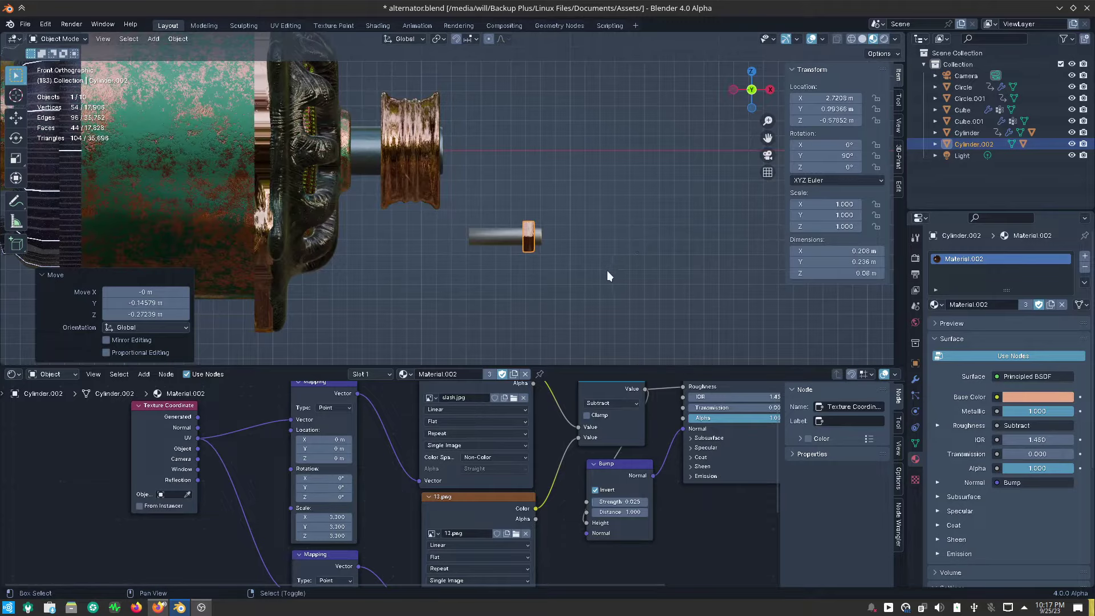
mouse_move(607, 275)
middle_mouse_down("shift")
mouse_move(664, 251)
mouse_move(683, 257)
middle_mouse_up("shift")
key("g")
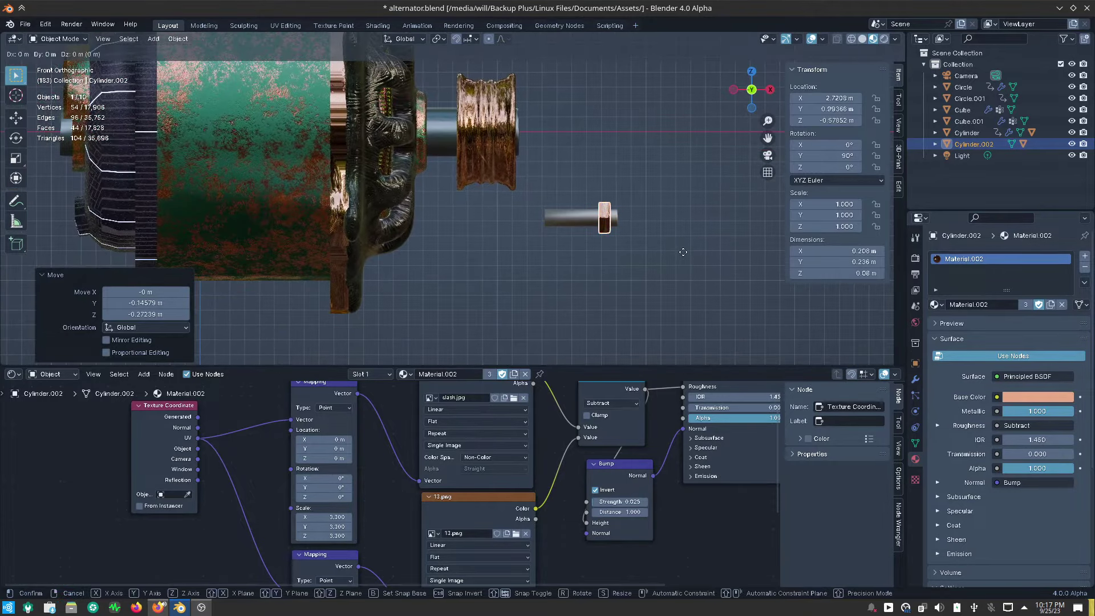
key("x")
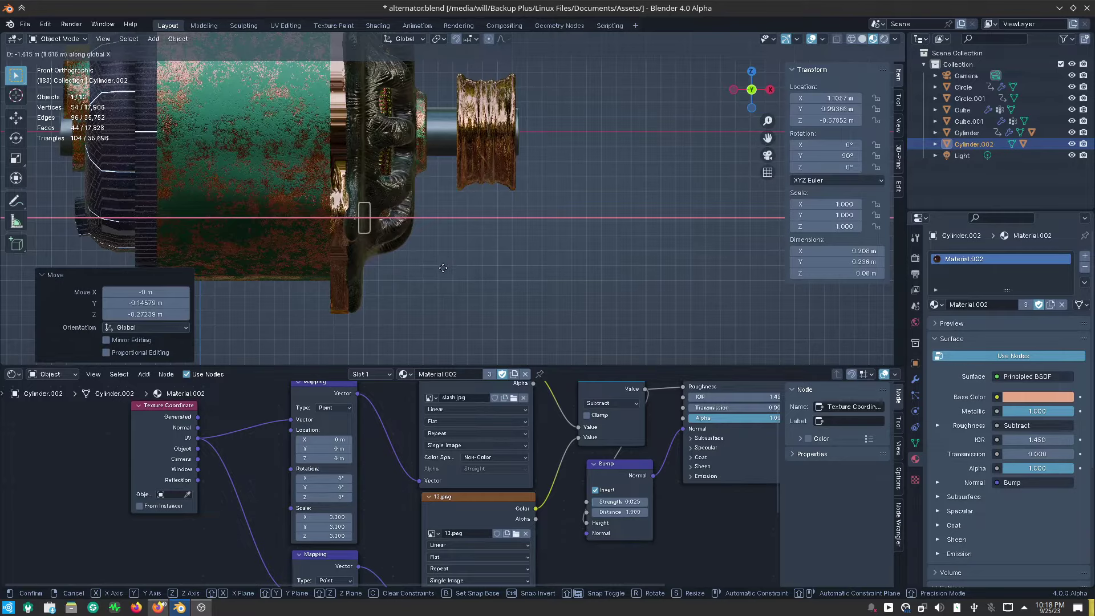
left_click(441, 267)
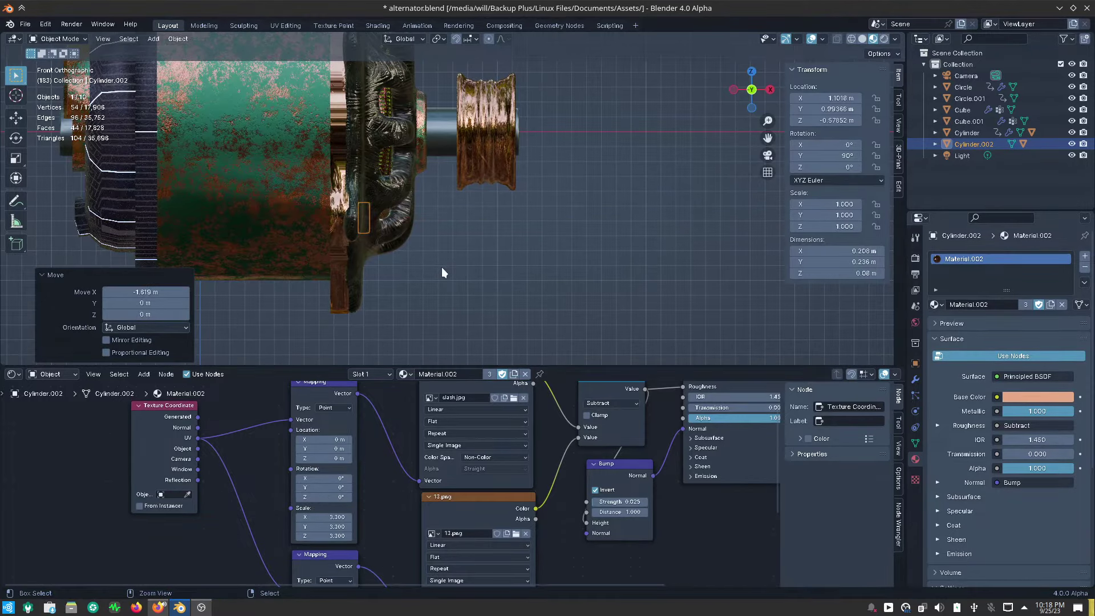
Scale the bolt shaft to 0.574 along X and slide it into the nut.
key("ctrl+KP_1")
scroll(423, 268, "up", 1)
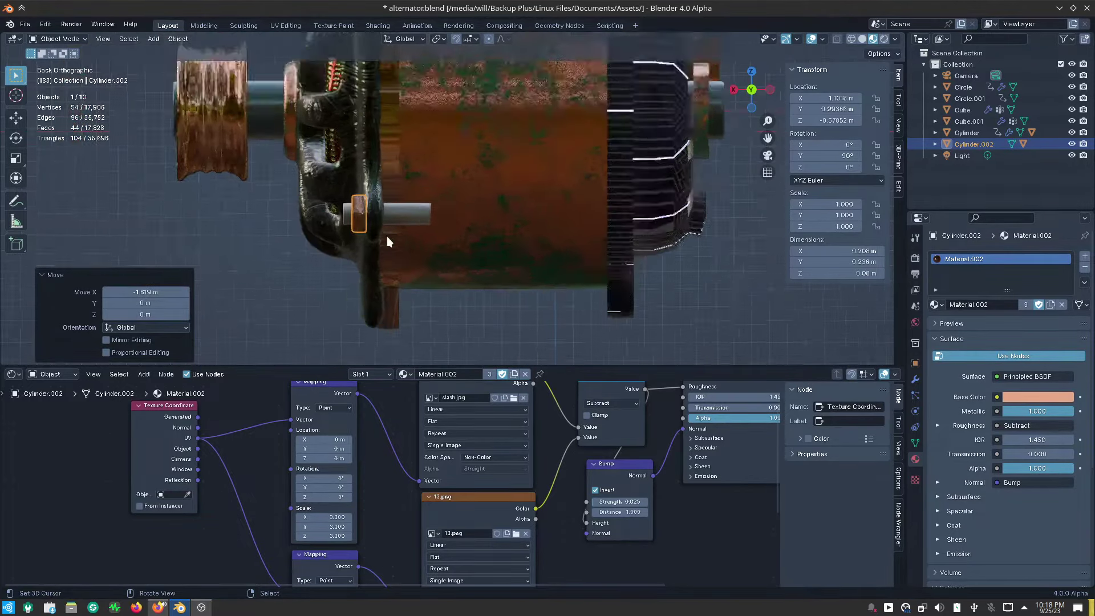
scroll(387, 236, "up", 4)
scroll(345, 216, "up", 1)
scroll(342, 207, "up", 1)
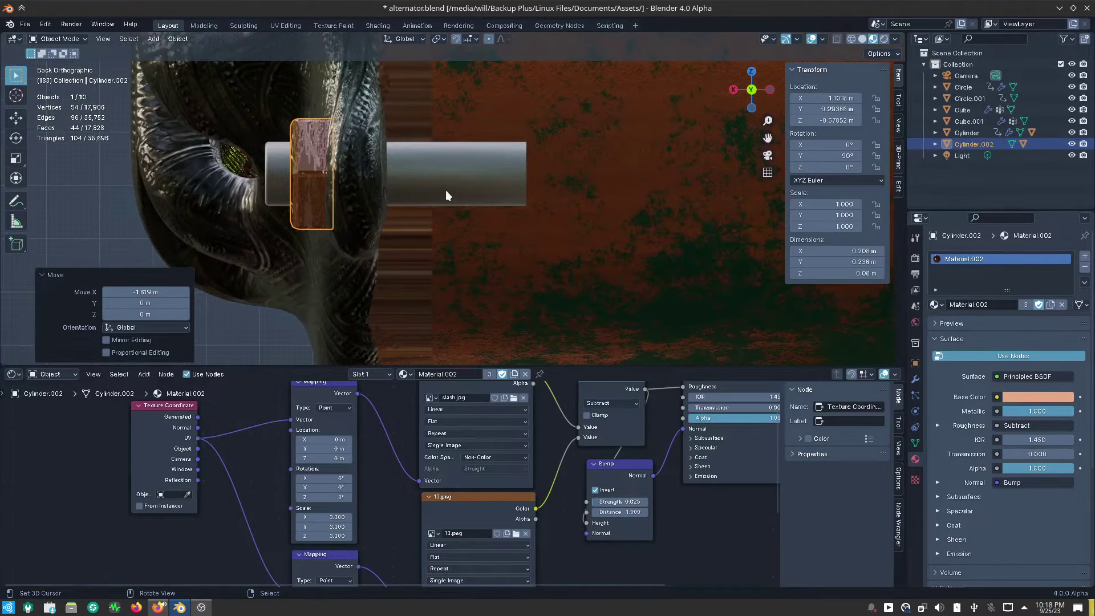
left_click(477, 189)
key("s")
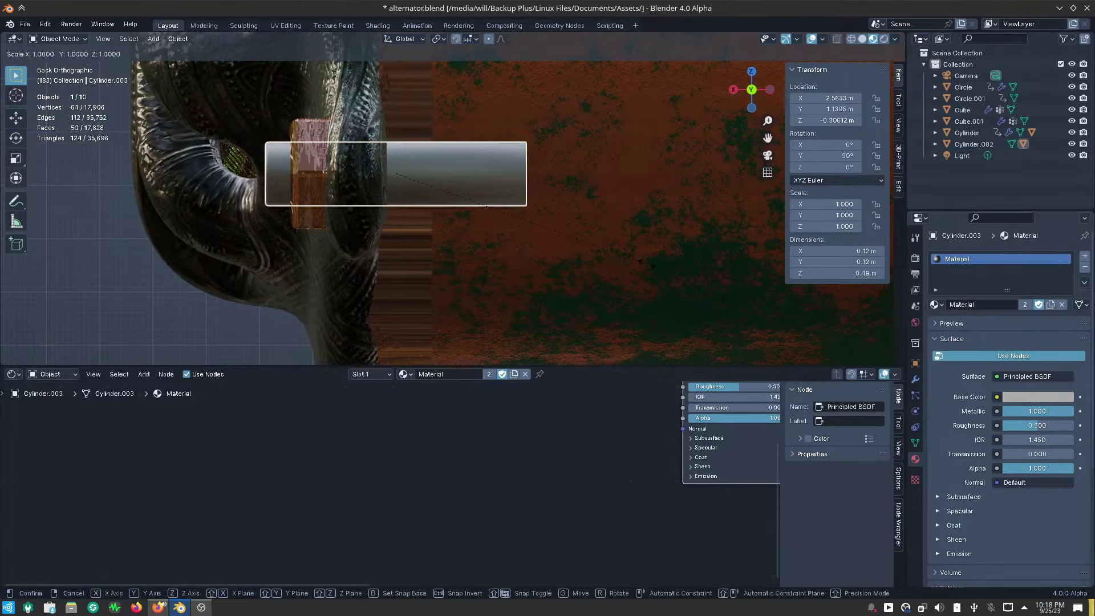
key("x")
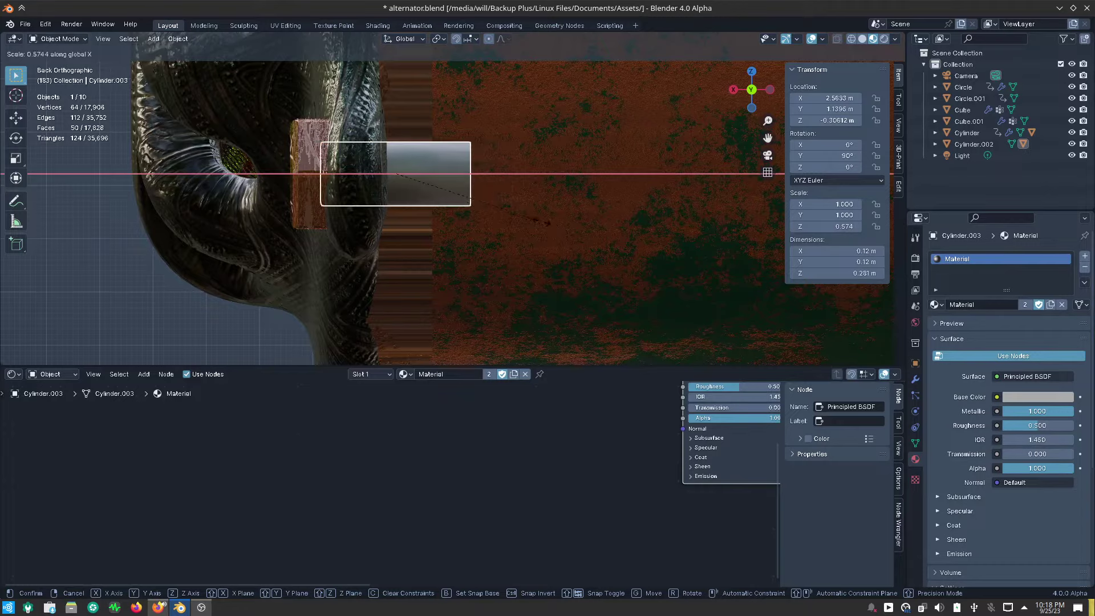
left_click(542, 227)
key("g")
key("x")
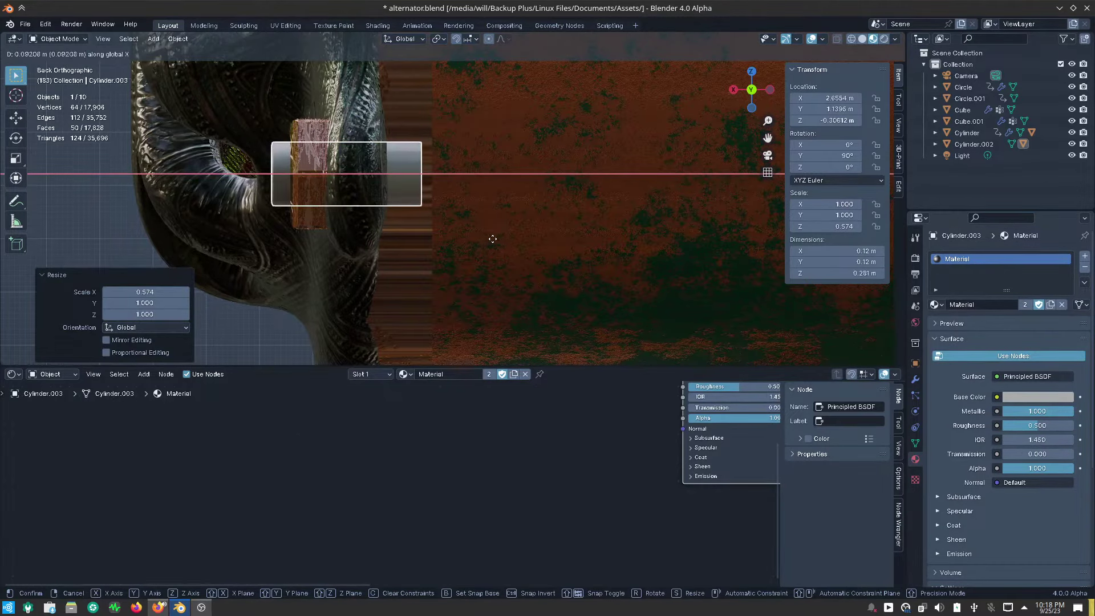
left_click(493, 239)
mouse_move(430, 258)
middle_mouse_down()
mouse_move(412, 267)
mouse_move(483, 280)
mouse_move(491, 264)
mouse_move(443, 283)
mouse_move(482, 270)
mouse_move(468, 263)
middle_mouse_up()
left_click(432, 253)
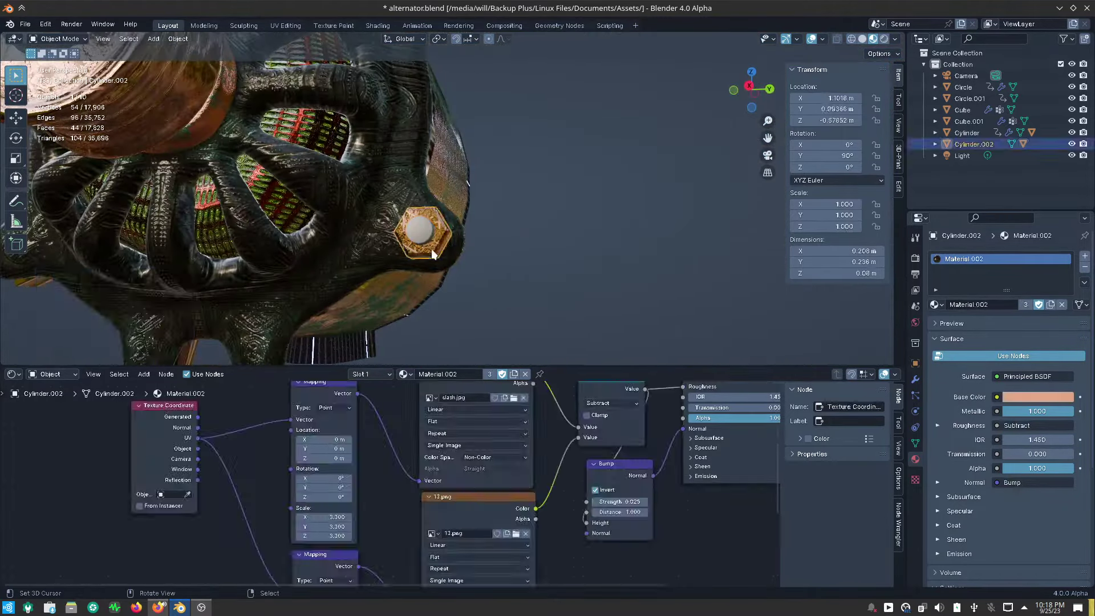
scroll(618, 234, "down", 5)
mouse_move(618, 235)
middle_mouse_down()
mouse_move(589, 250)
mouse_move(605, 254)
middle_mouse_up()
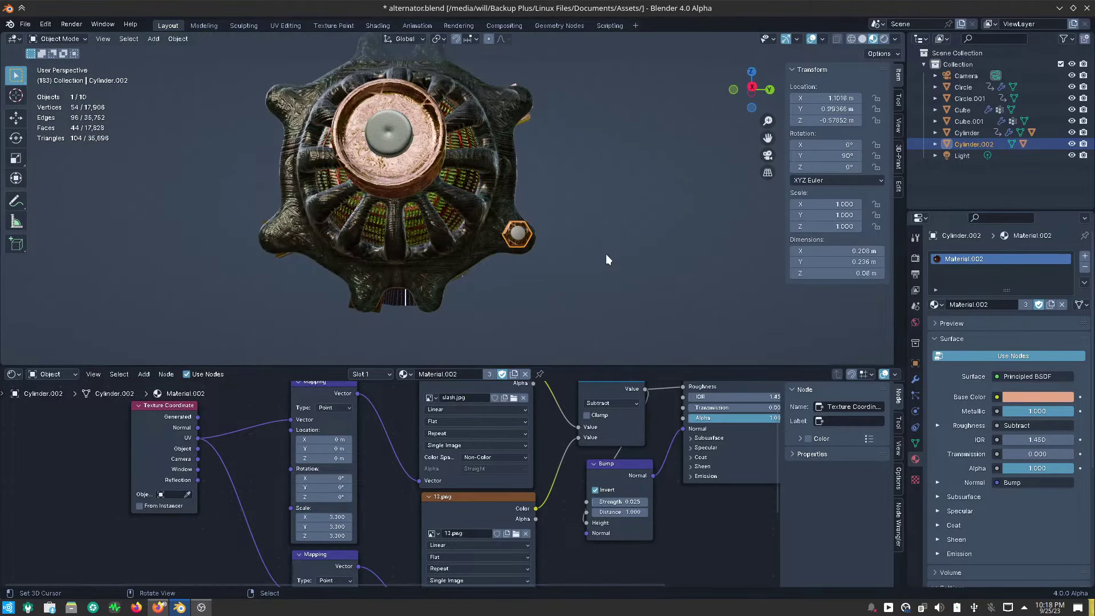
key("shift+d")
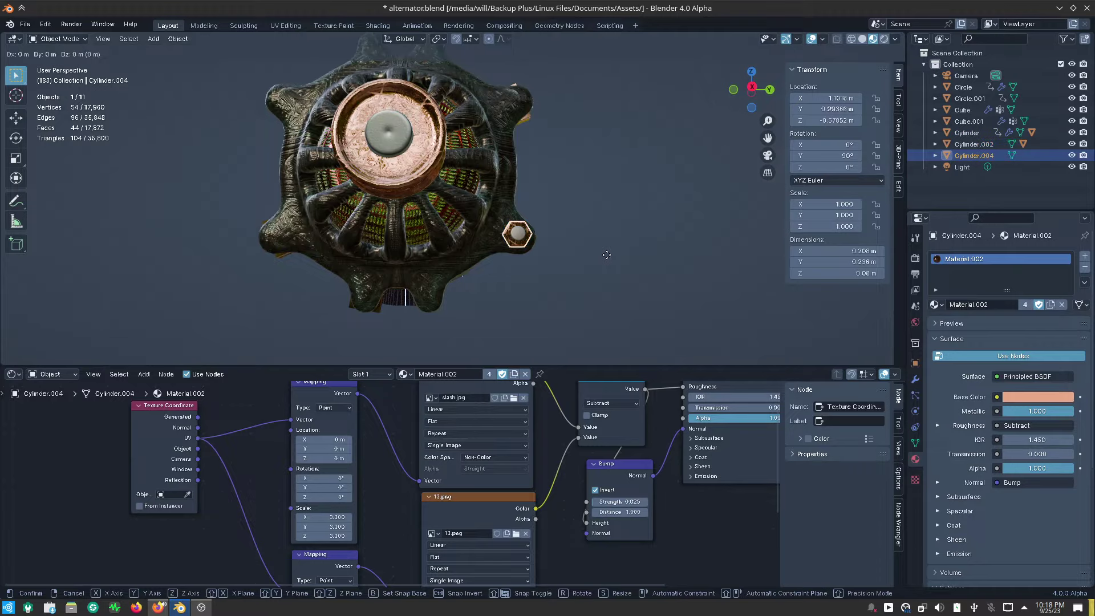
key("x")
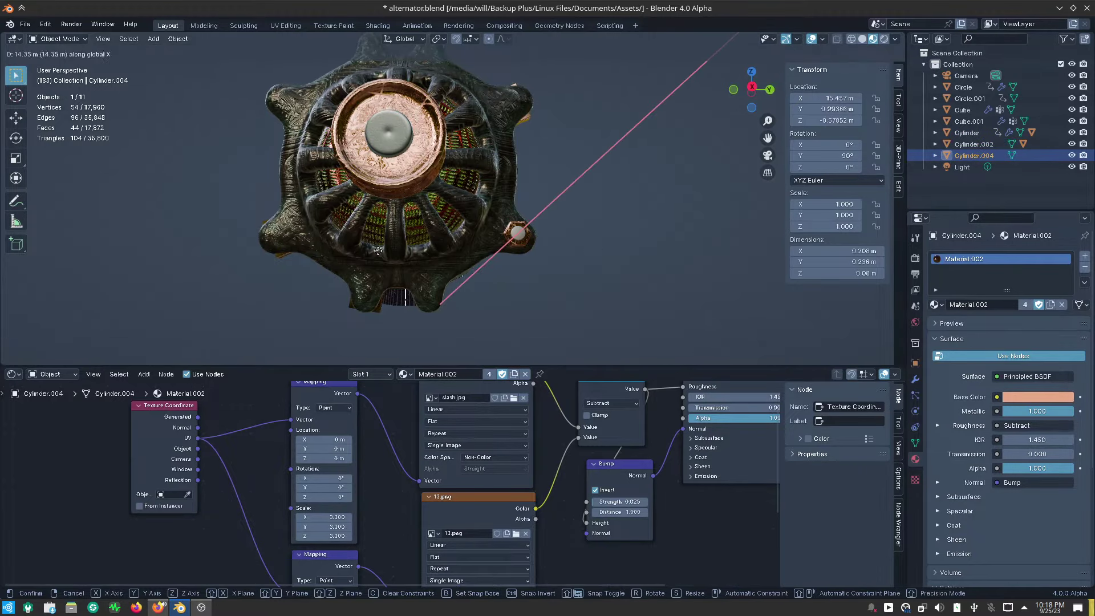
key("x")
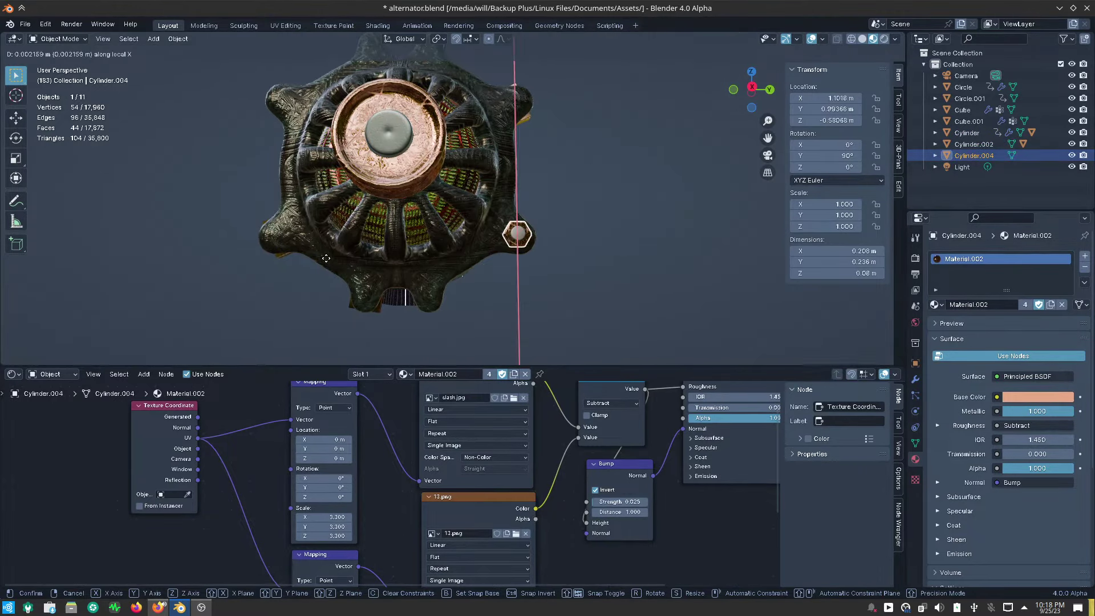
left_click(336, 133)
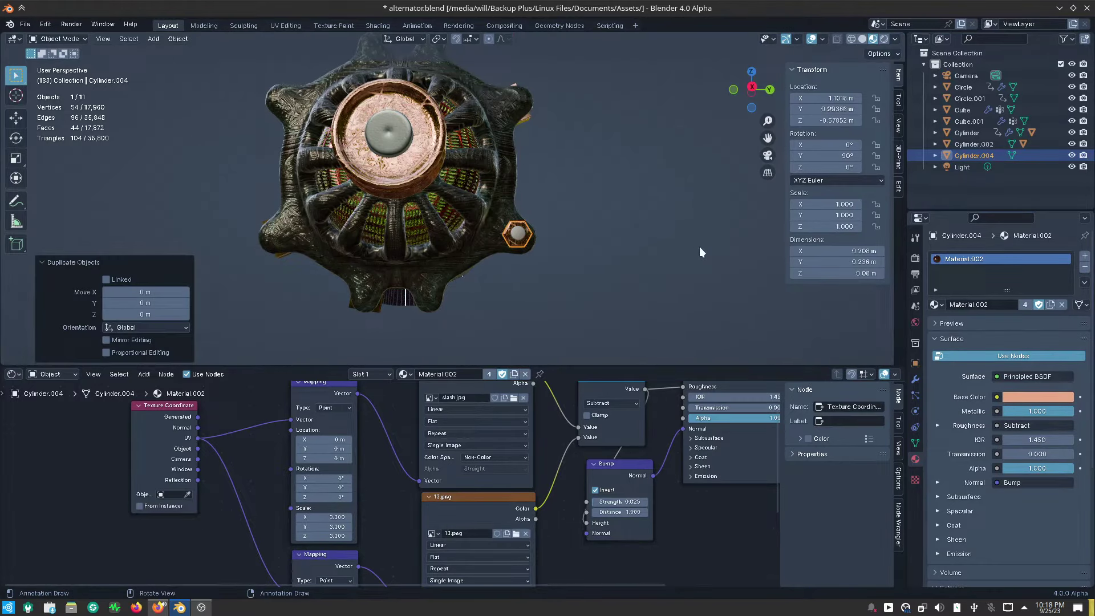
key("ctrl+z")
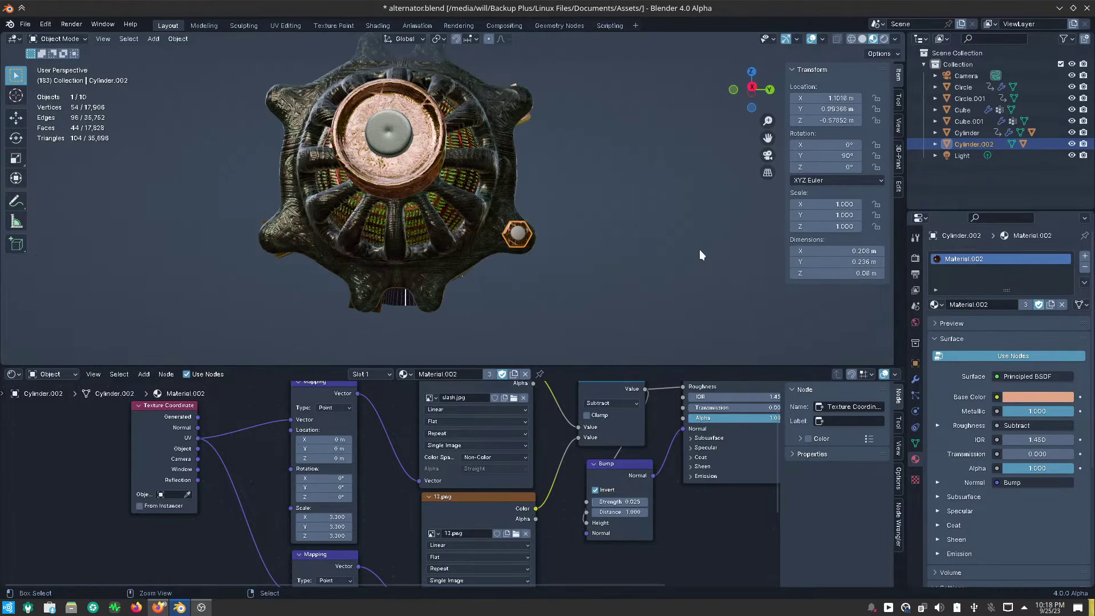
Select the bolt shaft and hex nut together with Median Point pivot, in Right view.
key("ctrl+z")
mouse_move(701, 251)
middle_mouse_down()
mouse_move(570, 287)
mouse_move(544, 238)
mouse_move(484, 269)
mouse_move(504, 270)
middle_mouse_up()
scroll(544, 239, "up", 3)
left_click(467, 222, "shift")
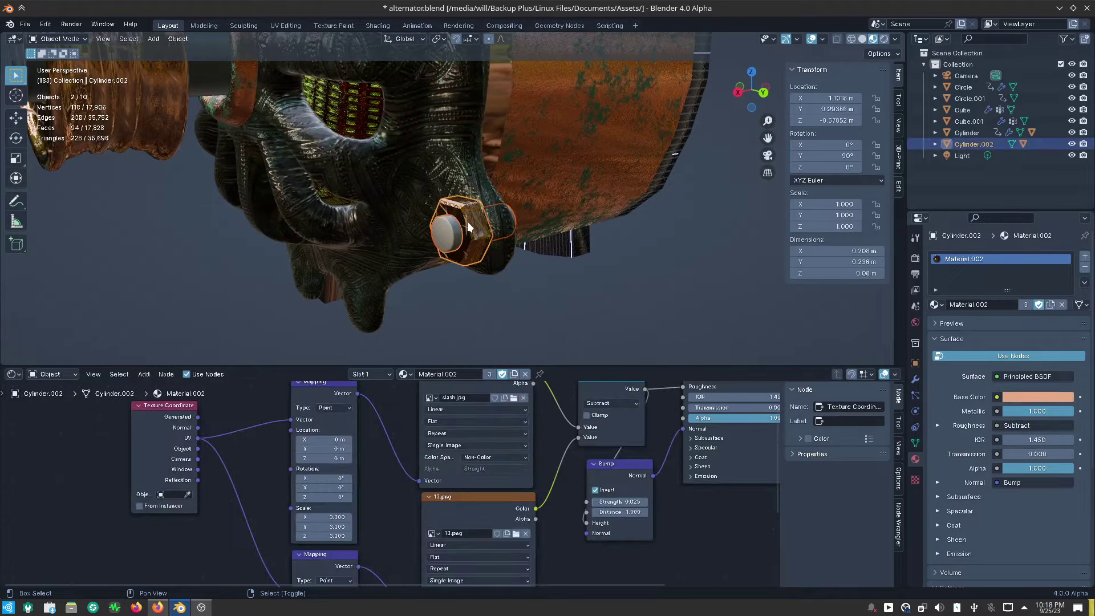
scroll(524, 250, "down", 3)
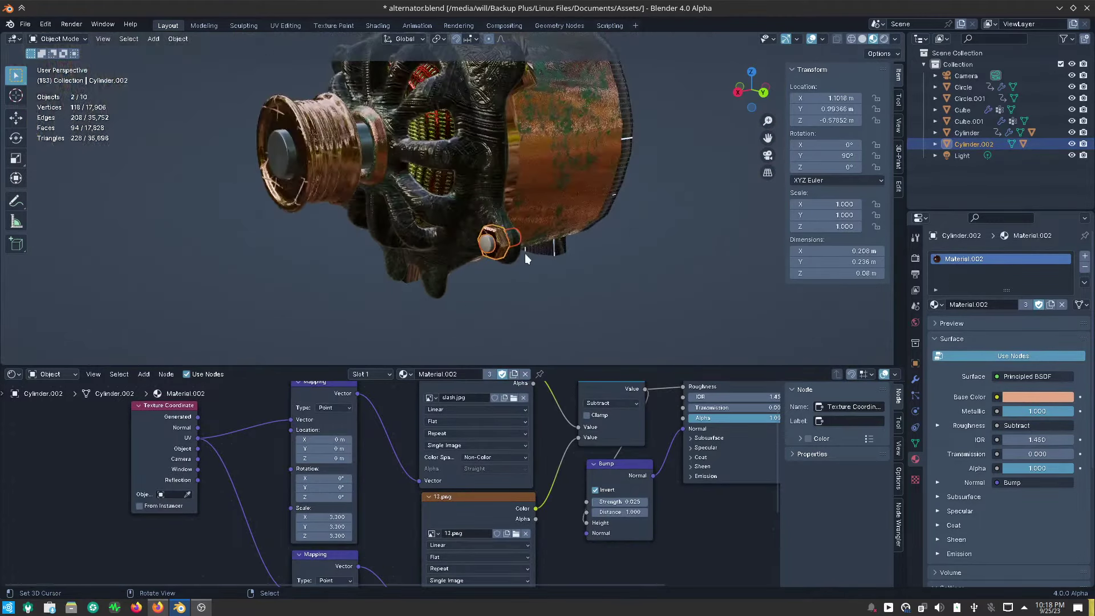
left_click(440, 38)
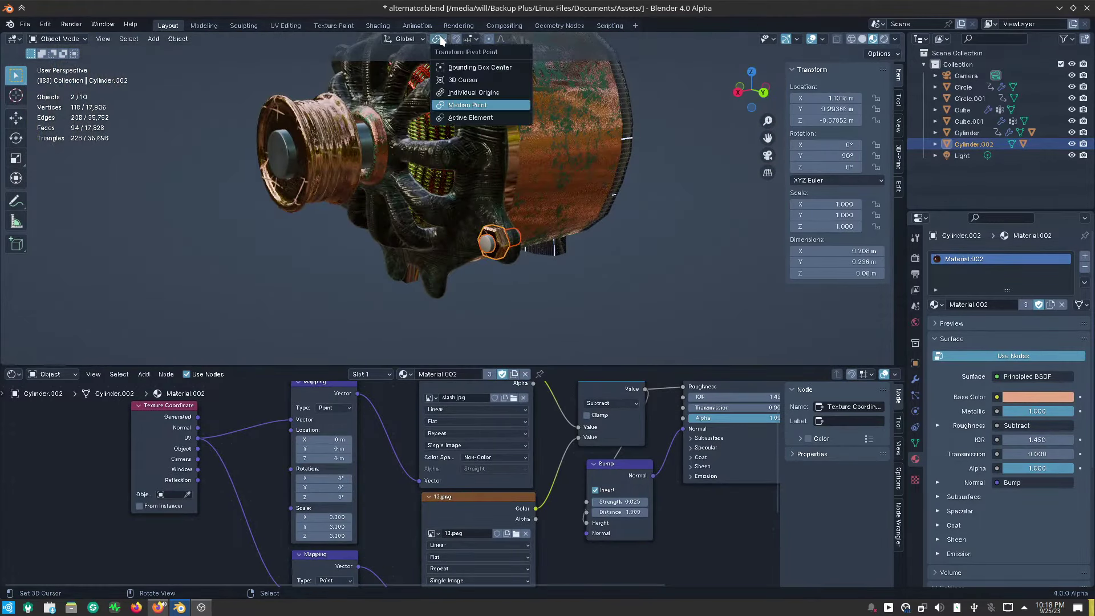
left_click(441, 40)
mouse_move(437, 262)
middle_mouse_down()
mouse_move(512, 248)
mouse_move(581, 269)
middle_mouse_up()
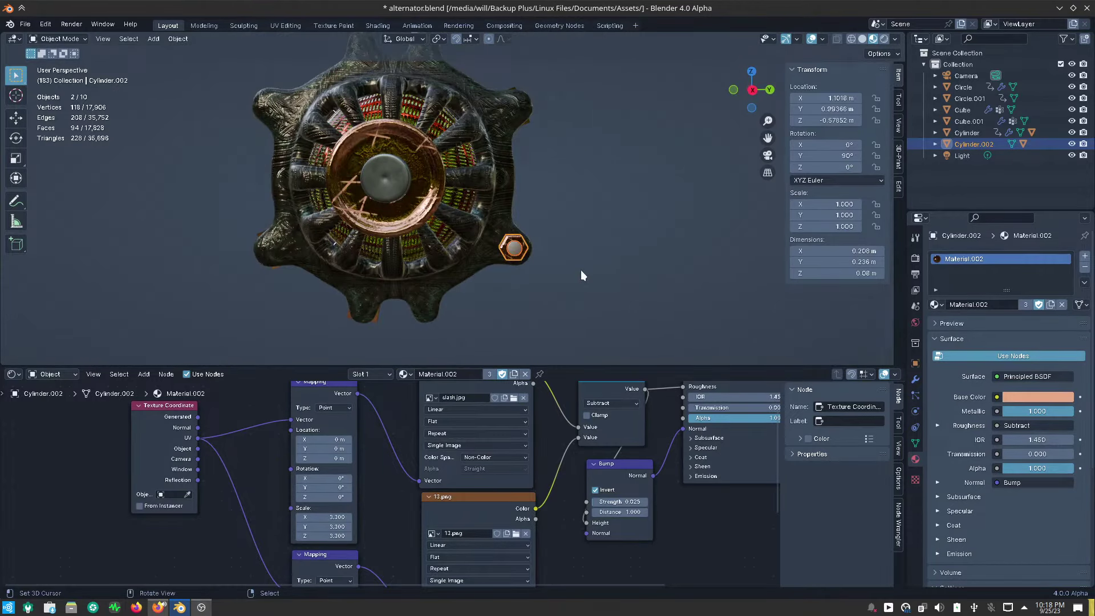
key("KP_3")
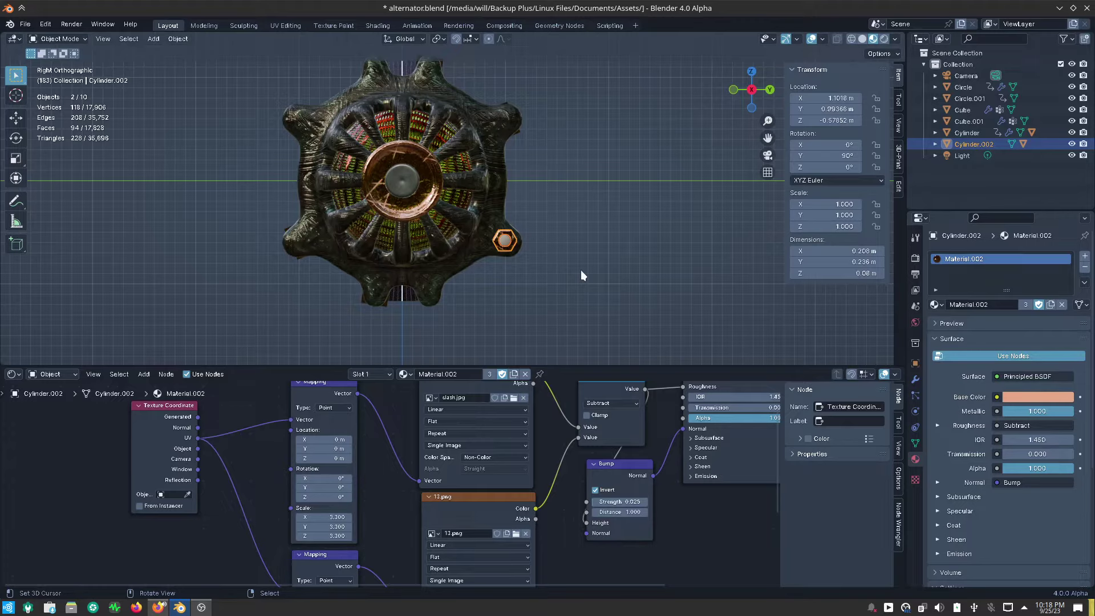
Duplicate the bolt pair along Y to the flange's left side, then select both bolts.
key("shift+d")
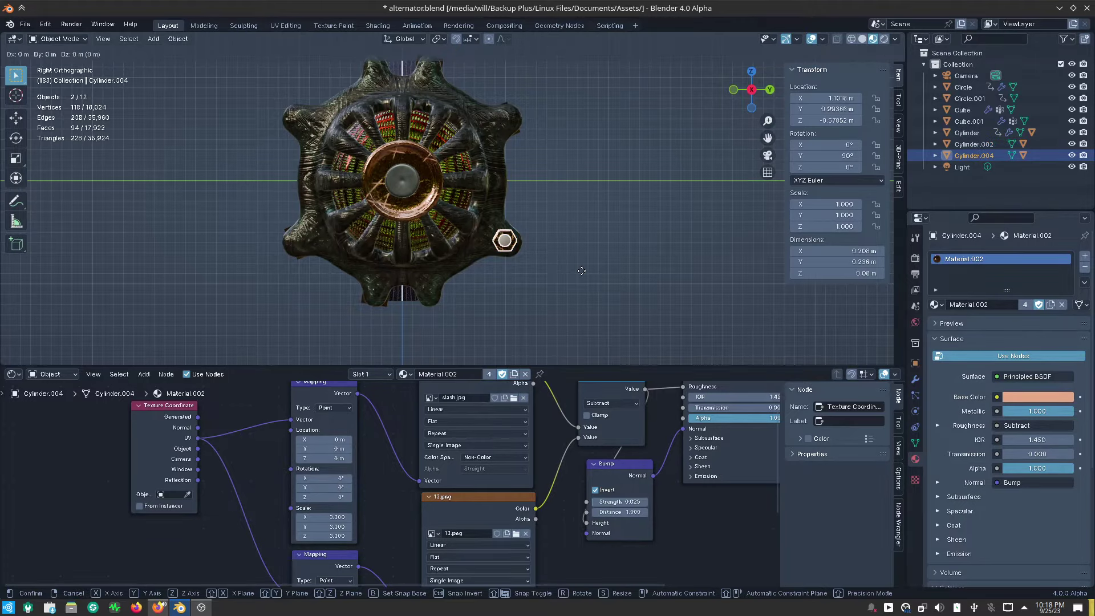
key("y")
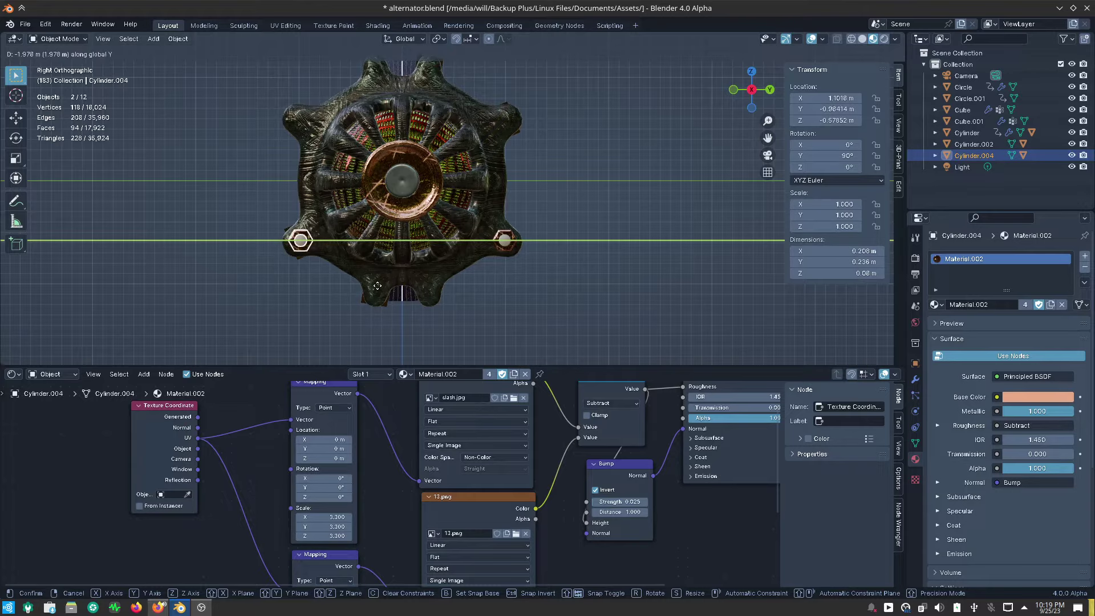
left_click(376, 285)
mouse_move(376, 285)
middle_mouse_down()
mouse_move(443, 286)
mouse_move(426, 238)
mouse_move(474, 254)
middle_mouse_up()
scroll(454, 294, "up", 2)
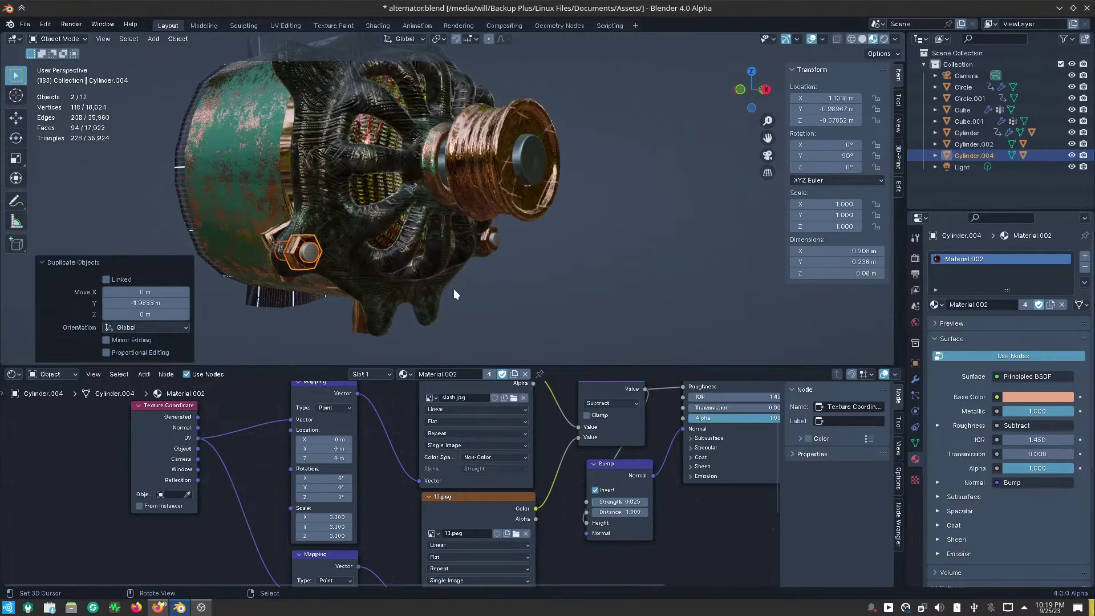
scroll(502, 250, "up", 2)
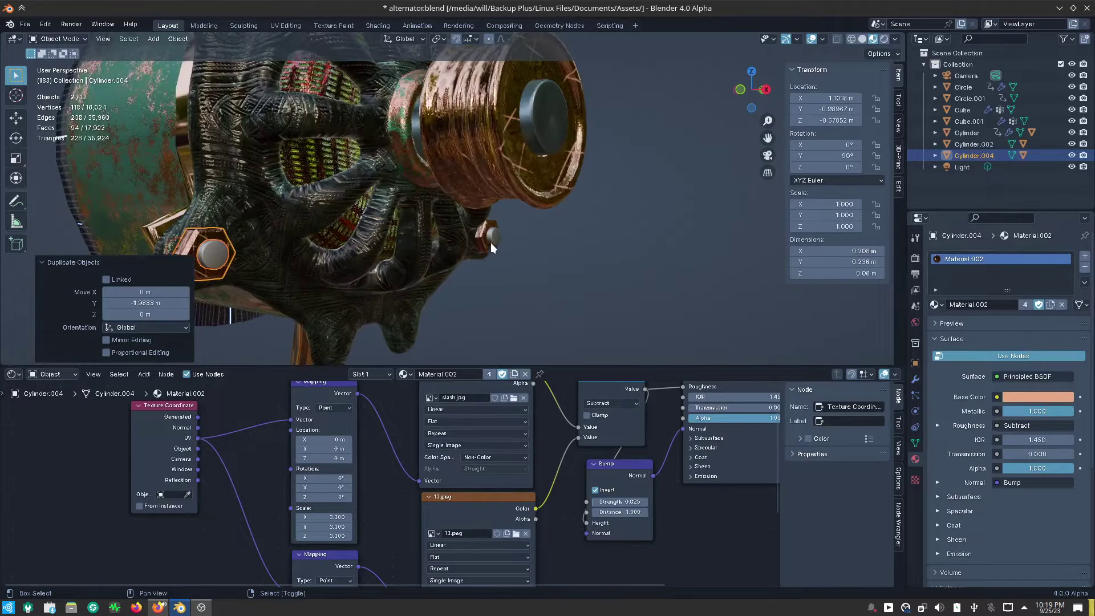
left_click(489, 238, "shift")
left_click(483, 246, "shift")
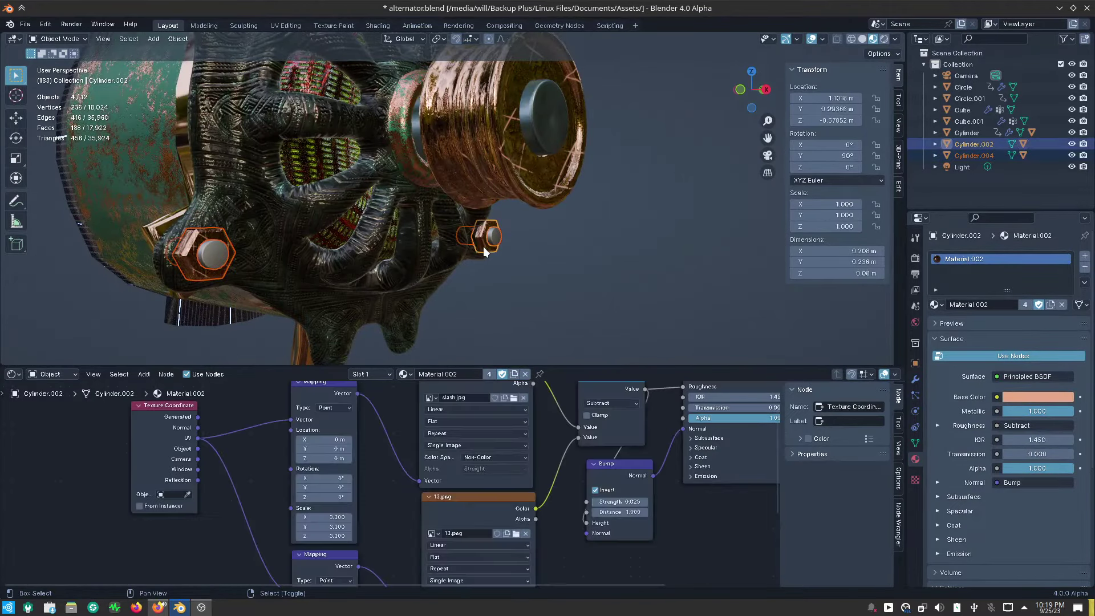
scroll(522, 276, "down", 3)
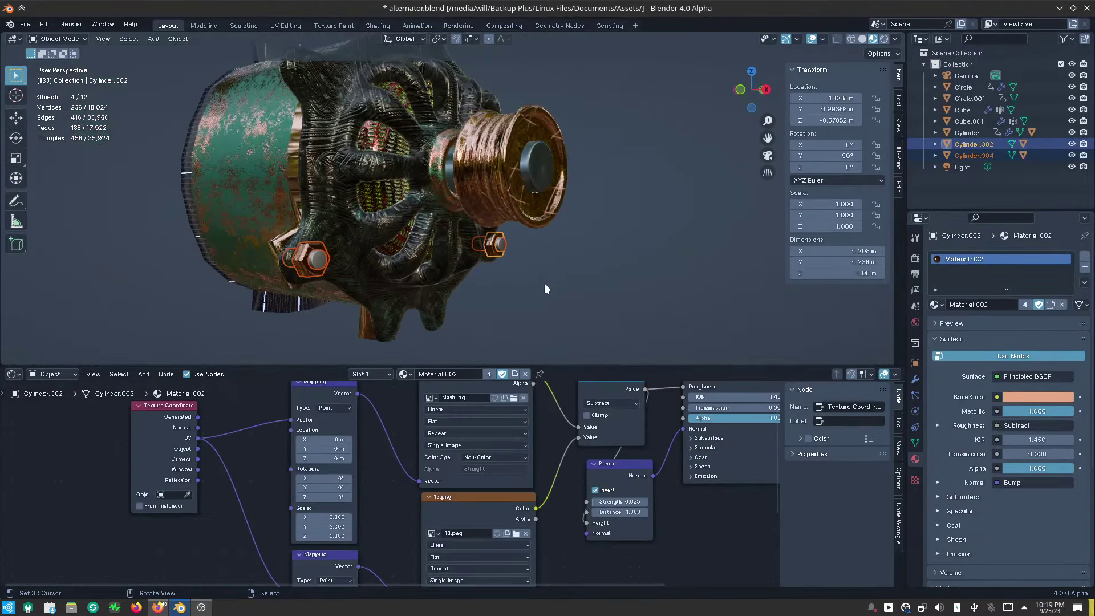
Duplicate both bolts up along Z to the top of the flange and lower them slightly.
key("shift+d")
key("z")
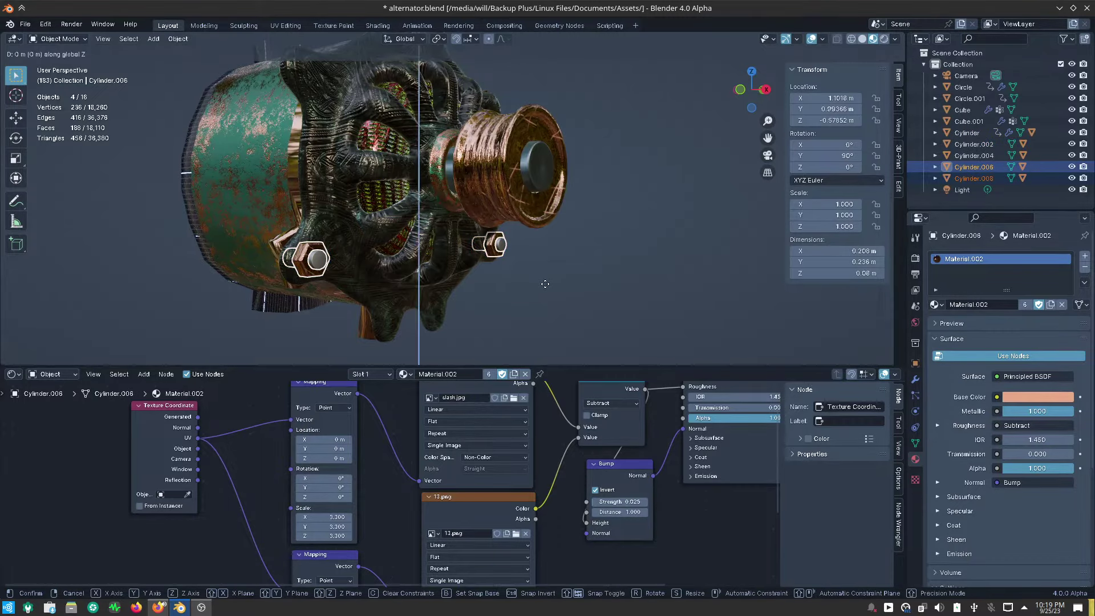
left_click(657, 273)
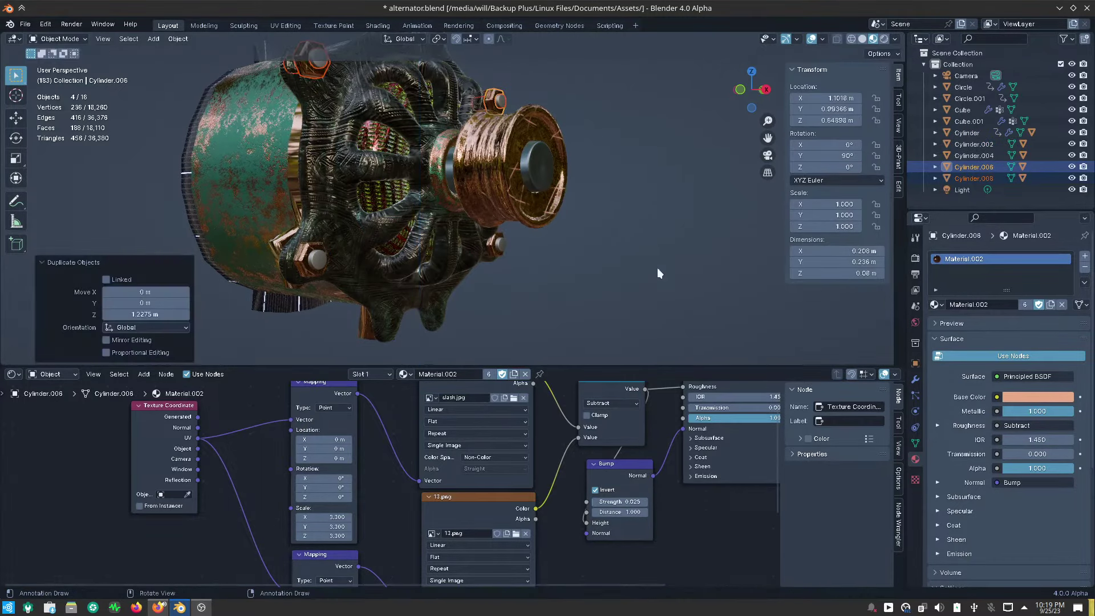
key("KP_3")
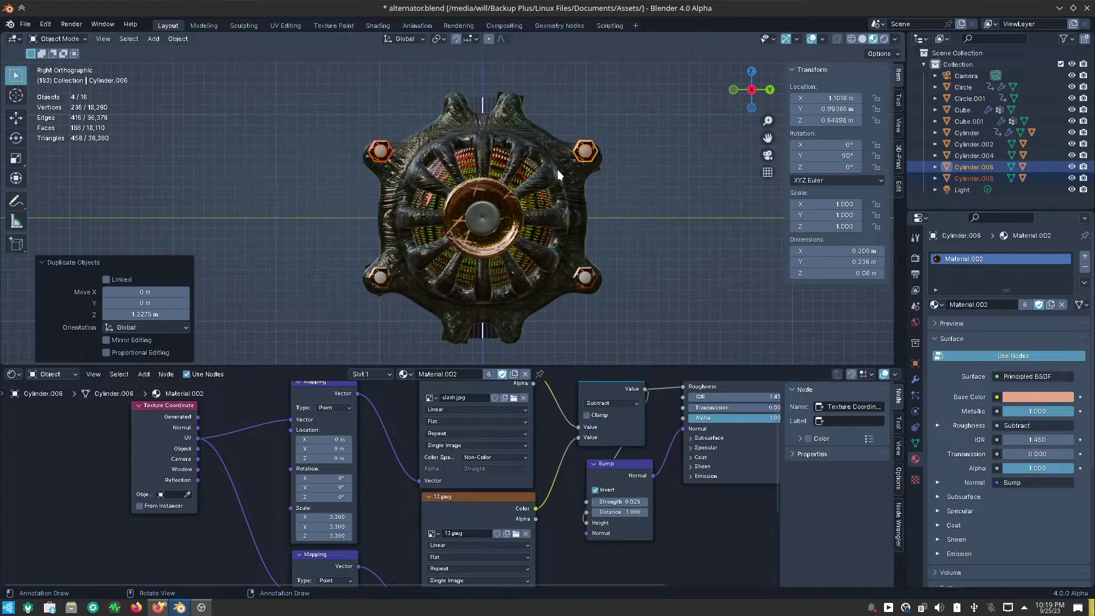
scroll(562, 166, "up", 1)
key("g")
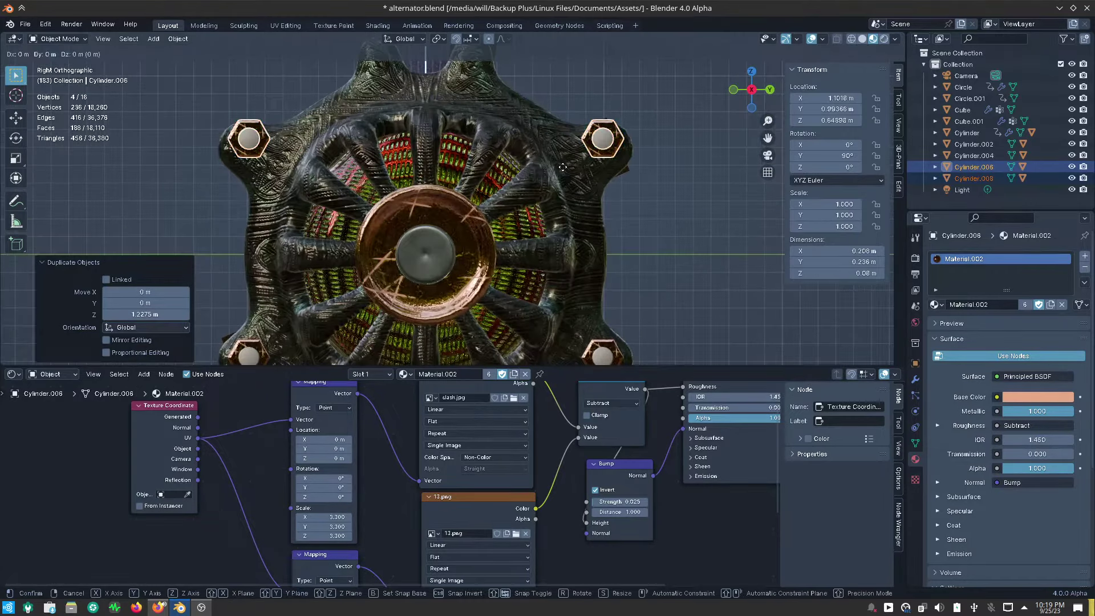
key("z")
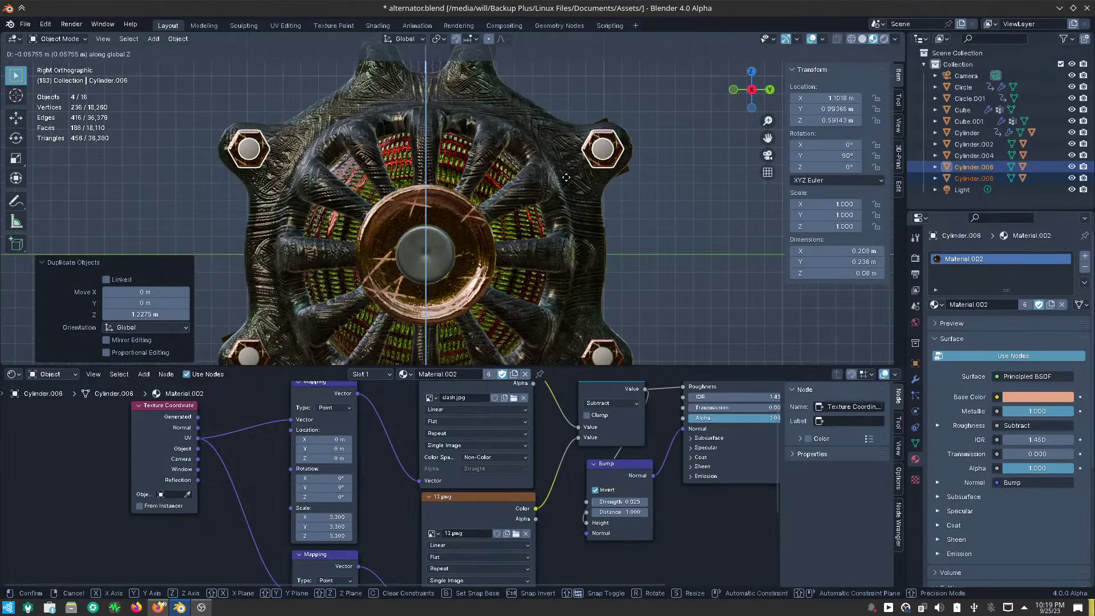
left_click(566, 177)
scroll(531, 162, "down", 3)
mouse_move(528, 166)
middle_mouse_down()
mouse_move(577, 230)
mouse_move(525, 194)
mouse_move(512, 228)
mouse_move(520, 214)
middle_mouse_up()
scroll(520, 214, "up", 1)
scroll(532, 222, "up", 1)
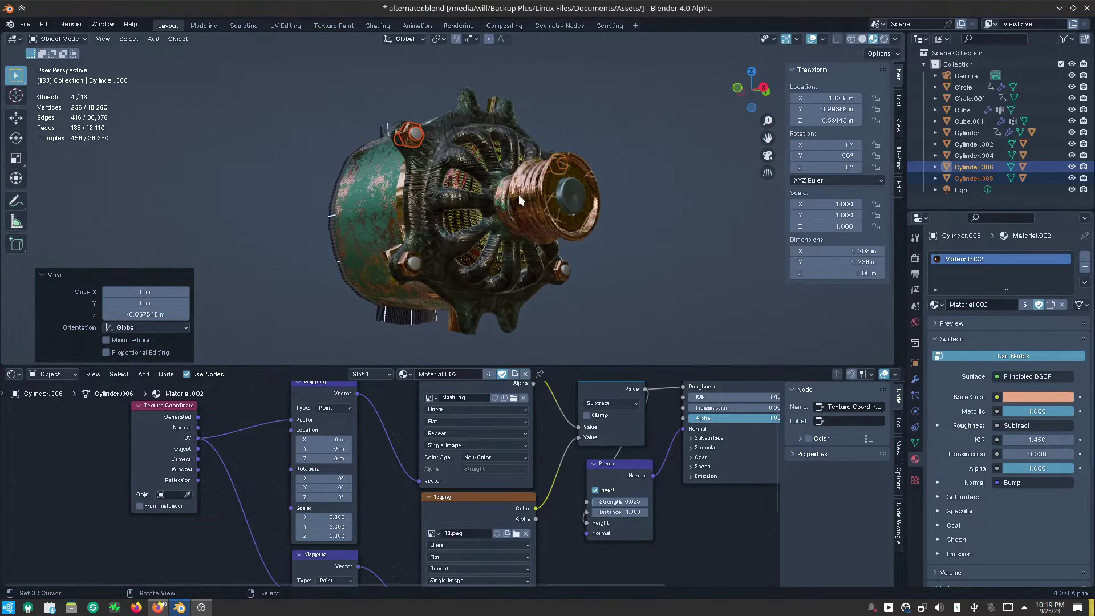
scroll(518, 194, "up", 1)
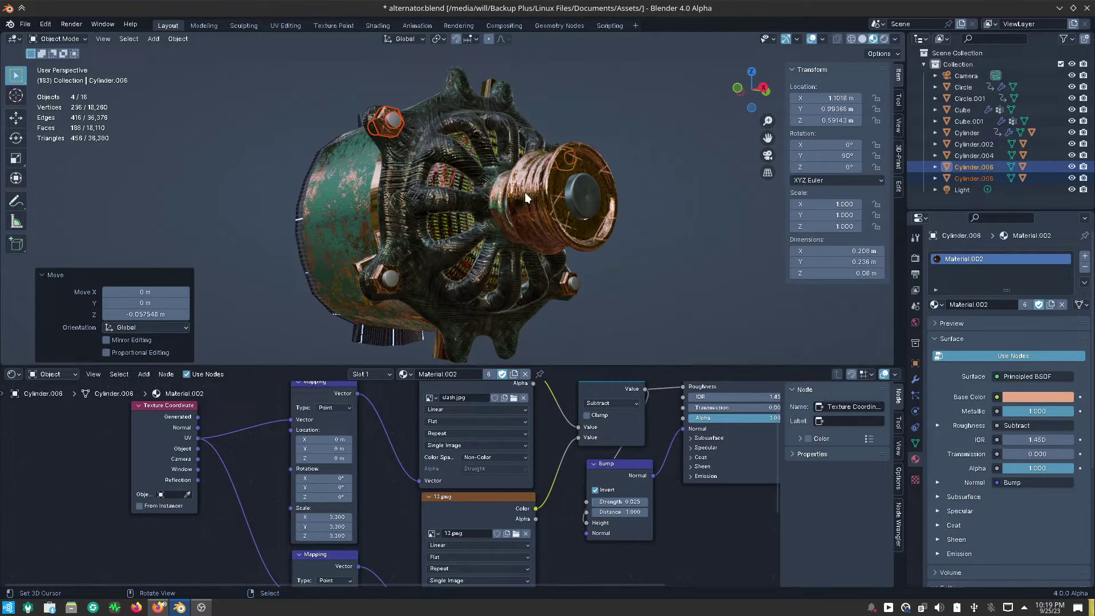
mouse_move(525, 193)
middle_mouse_down()
mouse_move(503, 211)
mouse_move(659, 228)
mouse_move(655, 217)
mouse_move(608, 222)
middle_mouse_up()
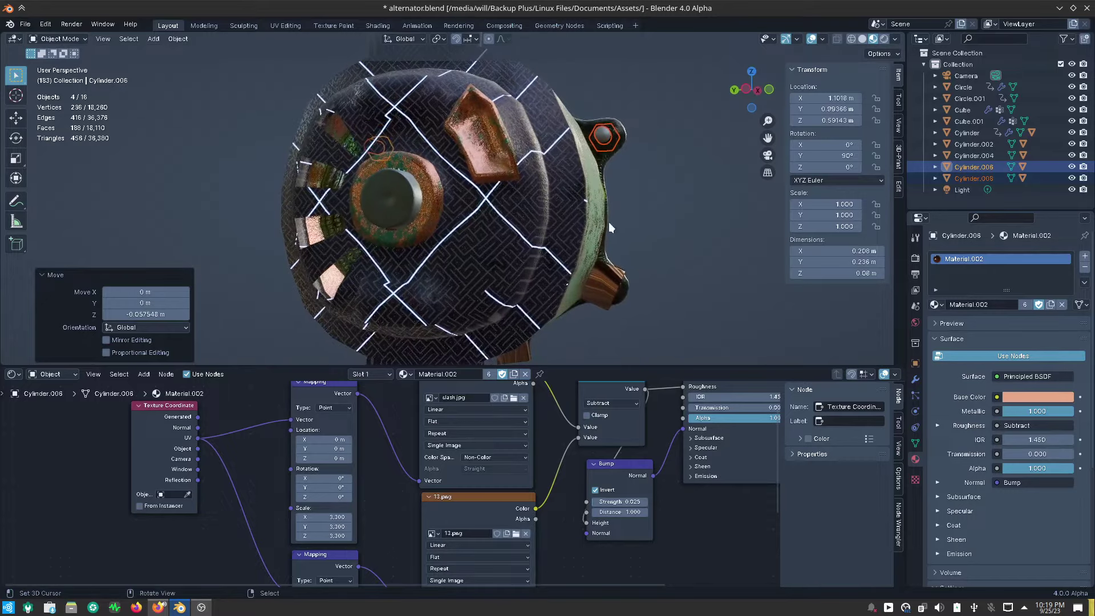
Show the housing's subdivision modifier in the viewport.
left_click(524, 263)
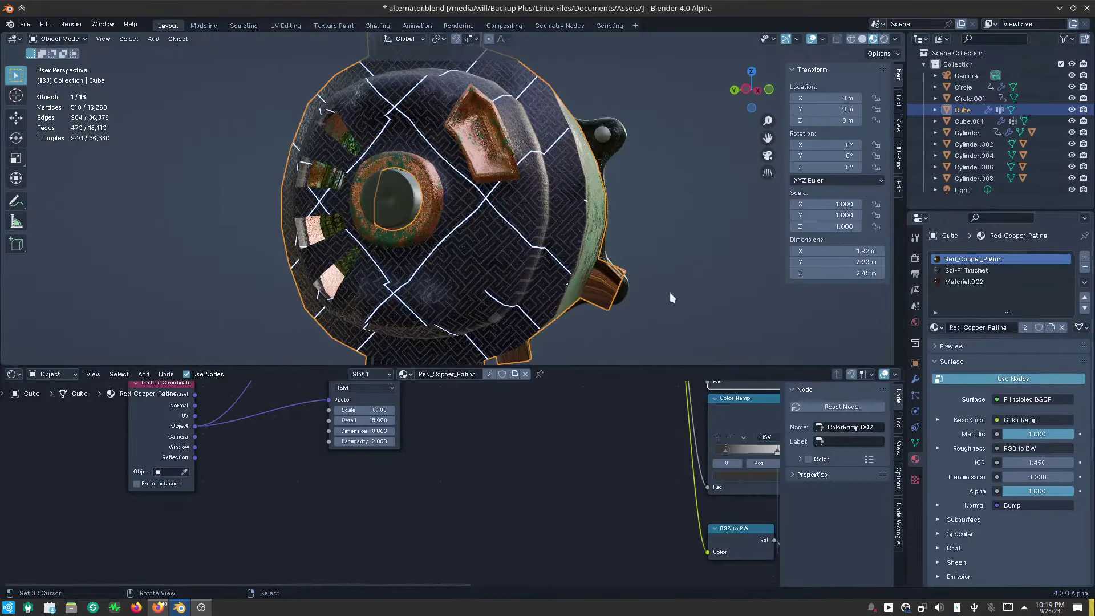
left_click(914, 380)
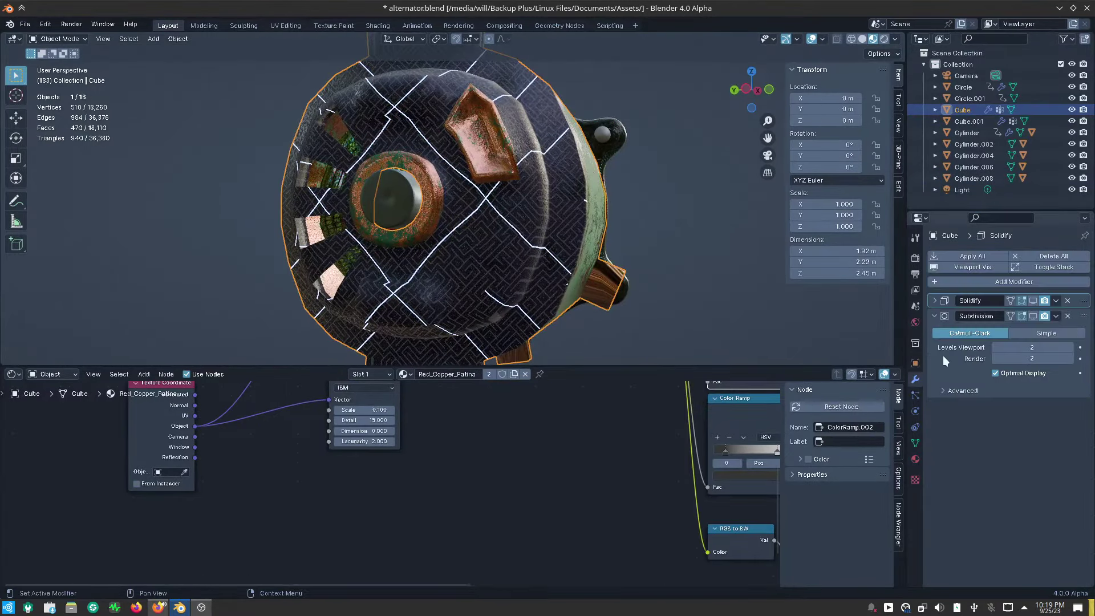
left_click(972, 270)
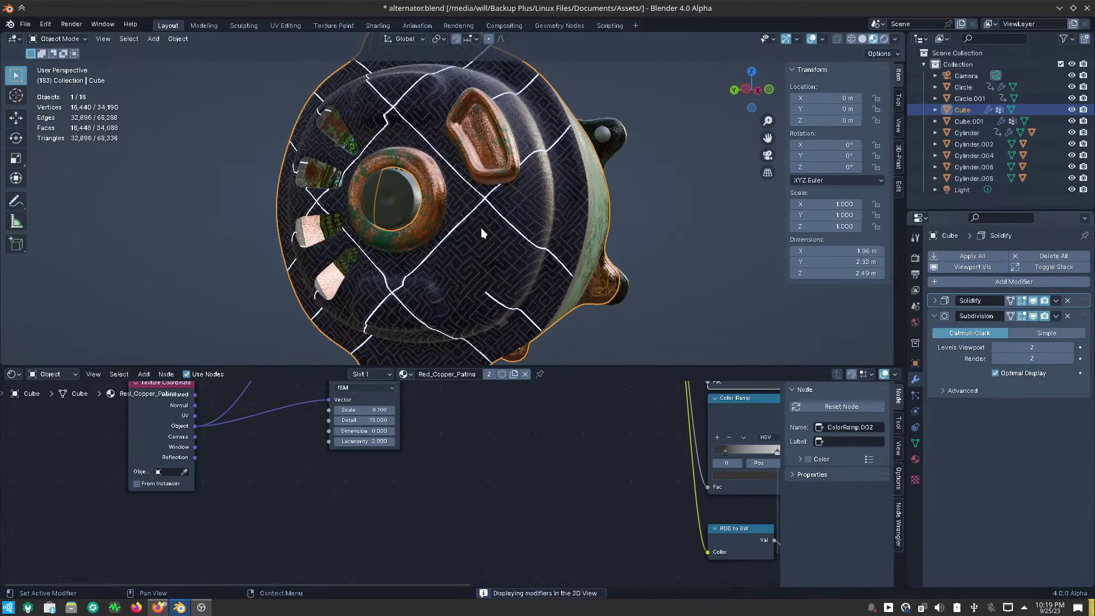
scroll(481, 228, "down", 1)
scroll(473, 226, "down", 2)
middle_click_drag(467, 238, 685, 231)
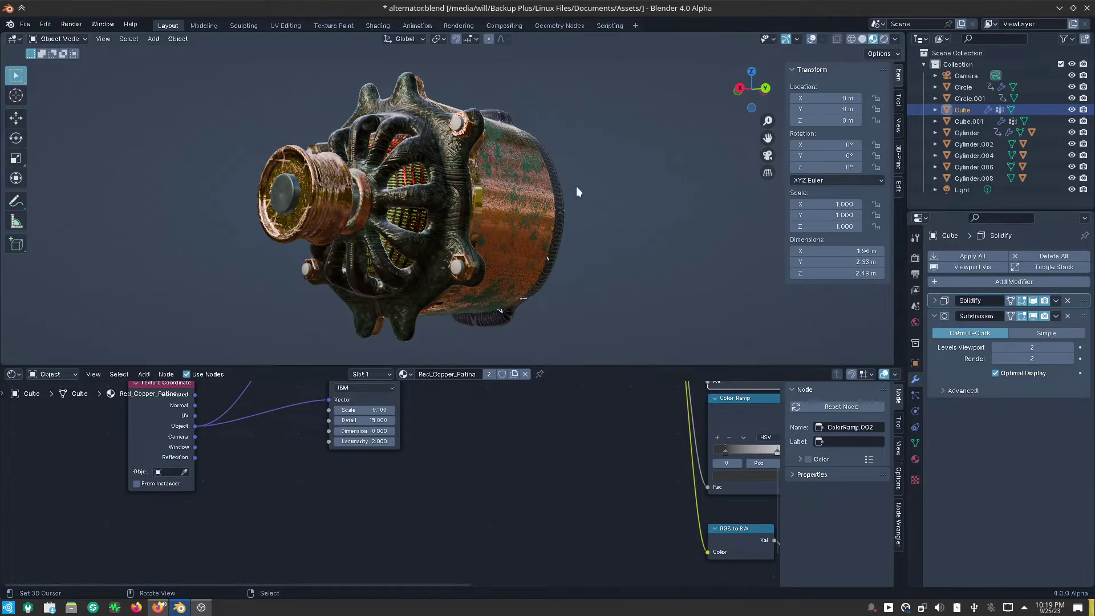
mouse_move(576, 191)
middle_mouse_down()
mouse_move(677, 213)
mouse_move(487, 292)
mouse_move(489, 266)
middle_mouse_up()
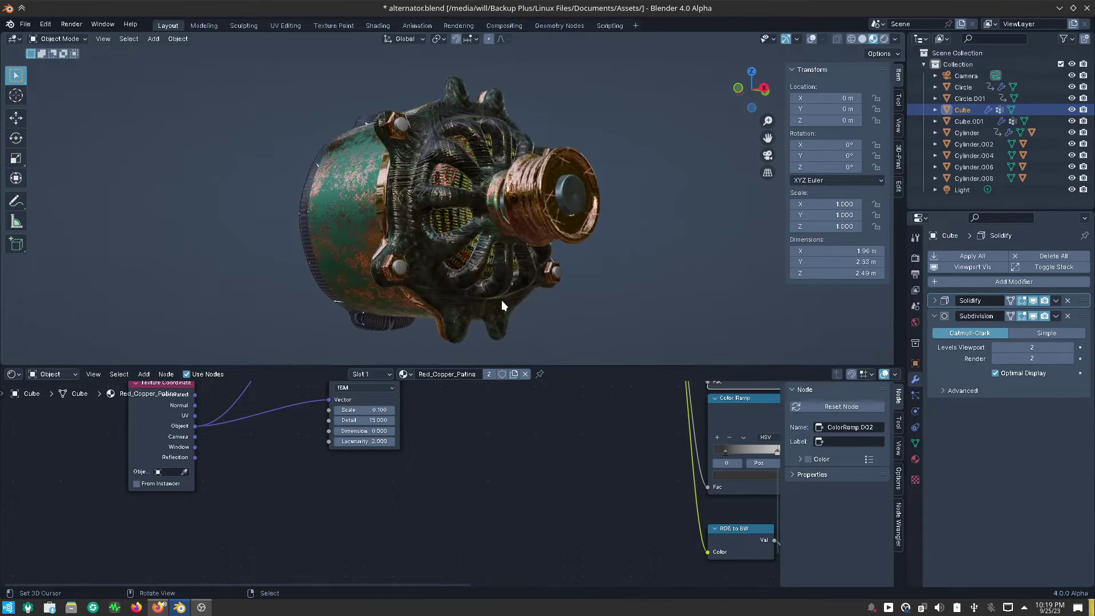
Save alternator.blend and maximize the 3D viewport.
key("ctrl+s")
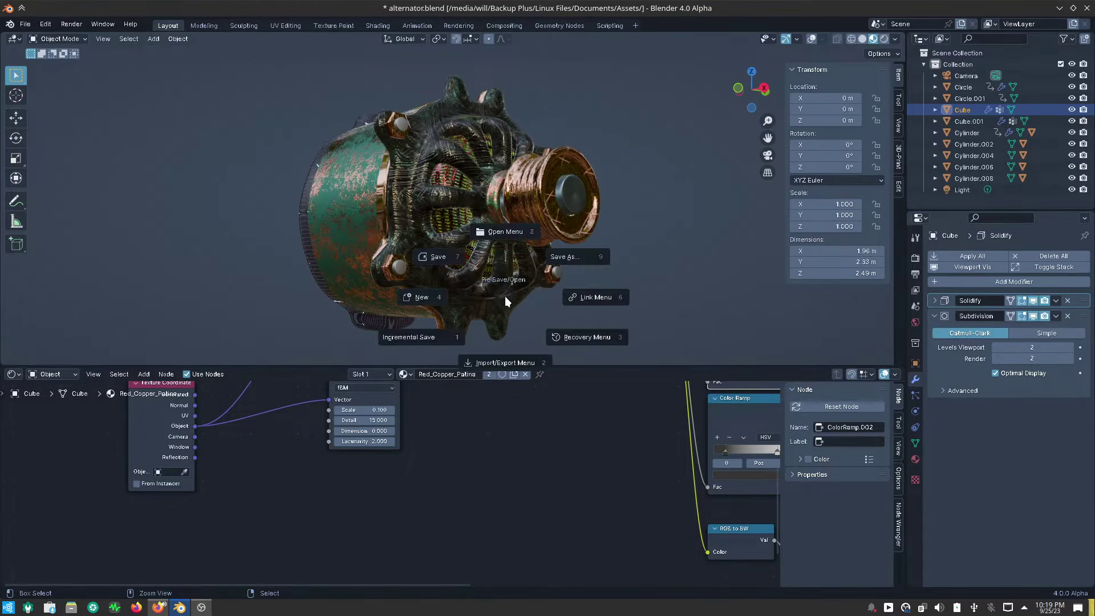
left_click(437, 255)
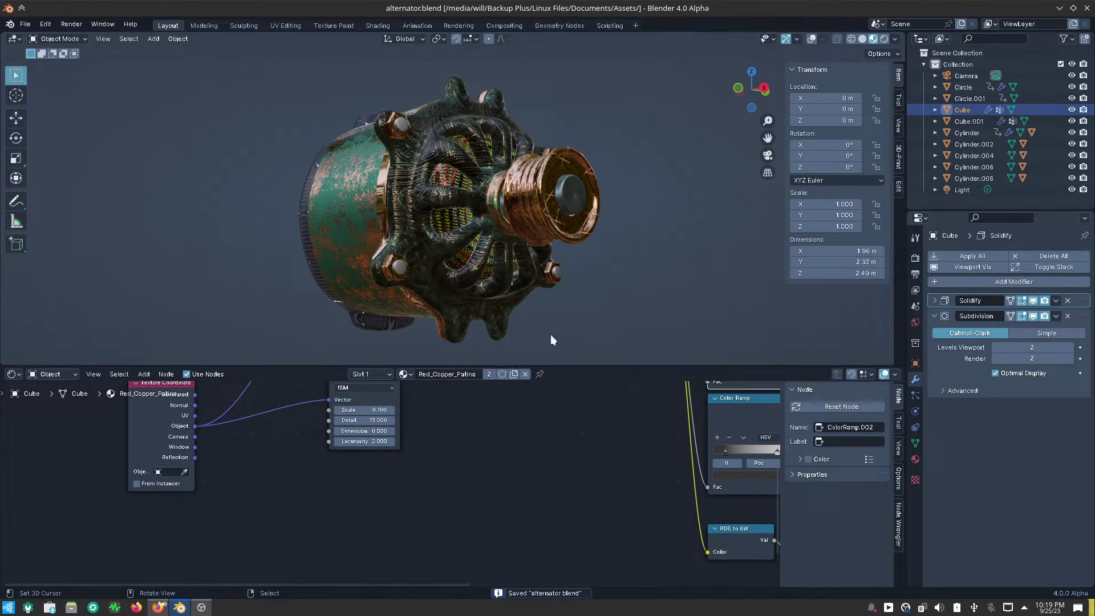
key("ctrl+space")
mouse_move(638, 367)
middle_mouse_down()
mouse_move(572, 392)
mouse_move(523, 391)
mouse_move(558, 385)
mouse_move(549, 391)
mouse_move(536, 378)
middle_mouse_up()
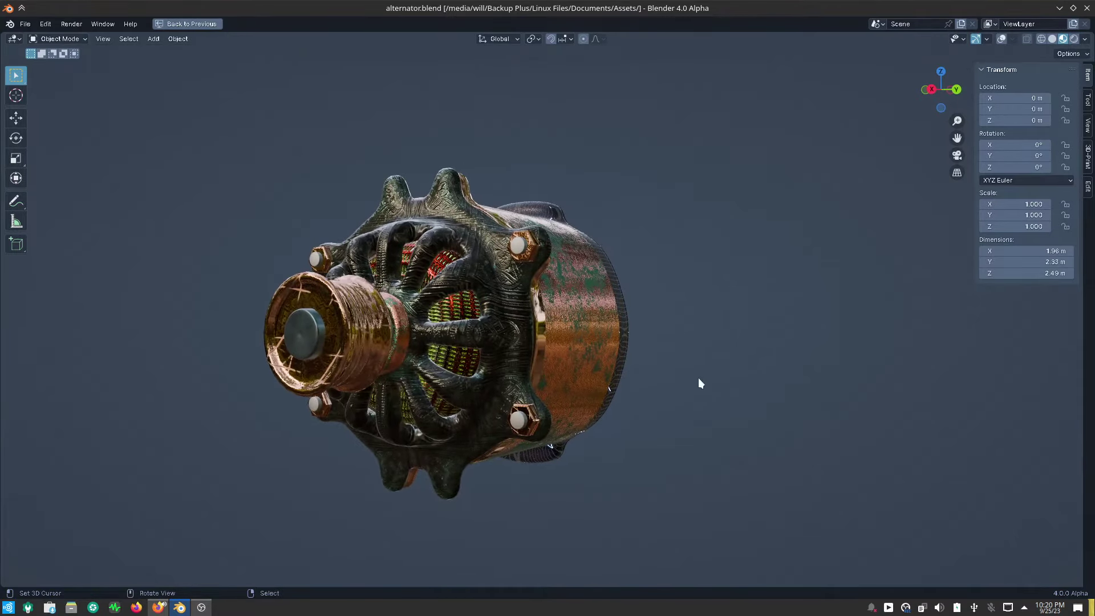
Play the animation and orbit around the alternator to review the pulley, housing and end cap.
key("shift+alt+a")
left_click(702, 316)
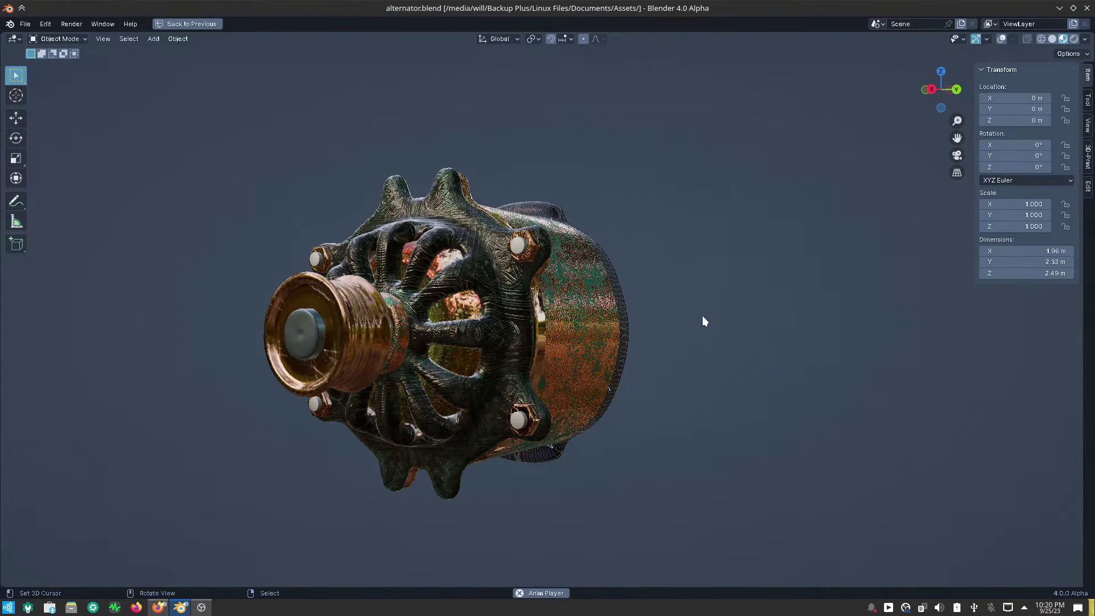
middle_click_drag(604, 409, 646, 379)
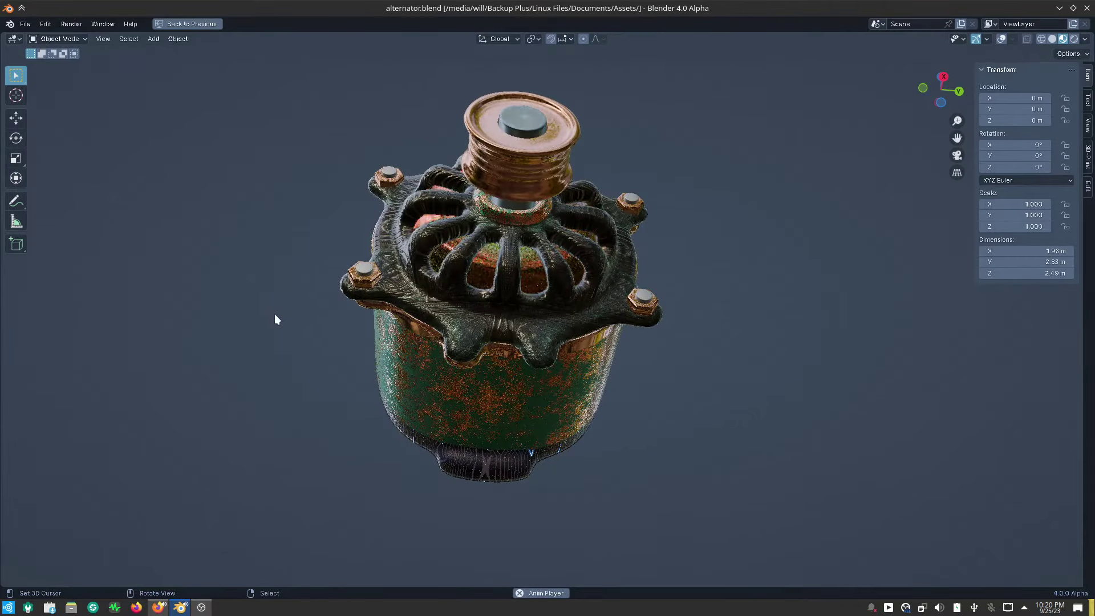
mouse_move(276, 318)
middle_mouse_down()
mouse_move(352, 372)
mouse_move(330, 426)
middle_mouse_up()
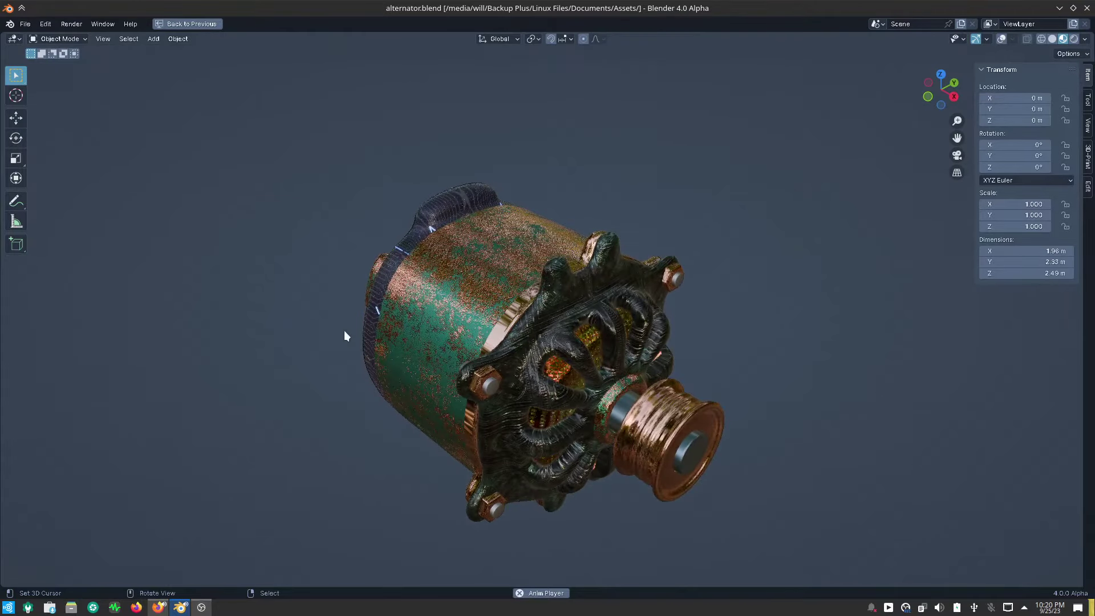
mouse_move(344, 330)
middle_mouse_down()
mouse_move(371, 419)
mouse_move(529, 361)
middle_mouse_up()
mouse_move(454, 465)
middle_mouse_down()
mouse_move(531, 374)
mouse_move(516, 377)
middle_mouse_up()
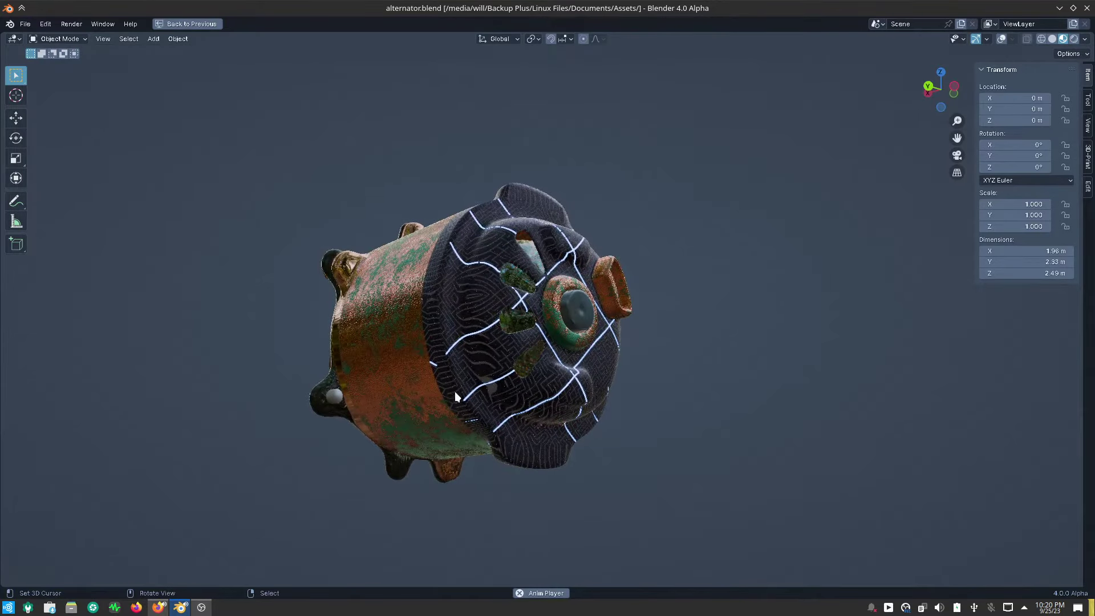
mouse_move(258, 401)
middle_mouse_down()
mouse_move(306, 378)
mouse_move(375, 392)
middle_mouse_up()
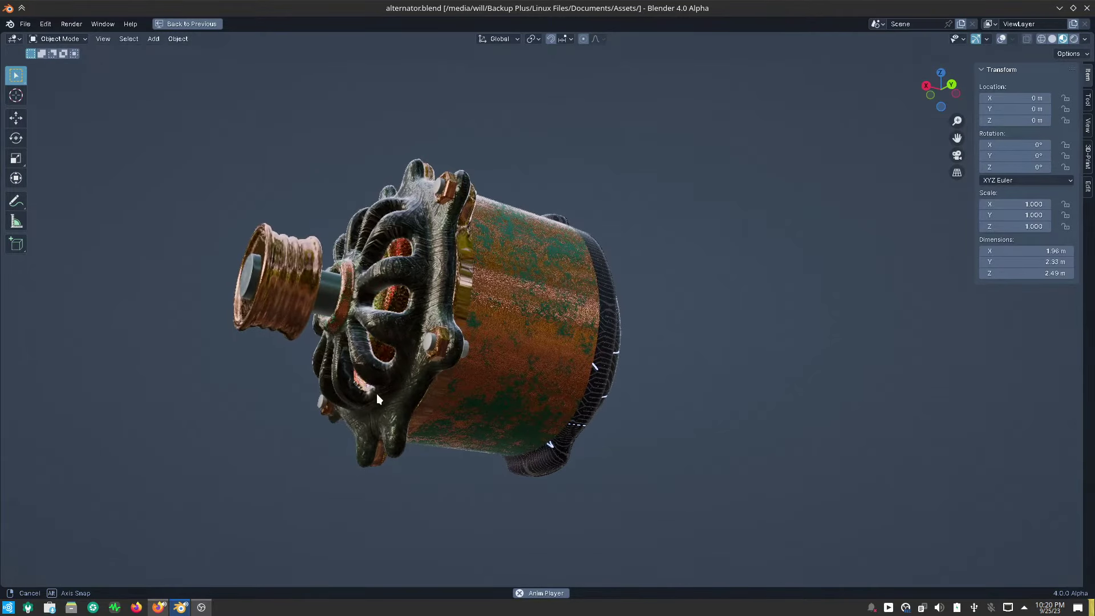
mouse_move(376, 394)
middle_mouse_down()
mouse_move(302, 407)
mouse_move(210, 399)
mouse_move(247, 420)
mouse_move(279, 507)
mouse_move(456, 511)
mouse_move(464, 457)
mouse_move(501, 443)
mouse_move(541, 452)
mouse_move(558, 430)
mouse_move(531, 433)
mouse_move(541, 459)
mouse_move(512, 460)
mouse_move(414, 415)
middle_mouse_up()
scroll(569, 433, "down", 3)
scroll(579, 428, "up", 2)
mouse_move(579, 428)
middle_mouse_down()
mouse_move(580, 443)
mouse_move(525, 440)
mouse_move(586, 430)
mouse_move(608, 443)
middle_mouse_up()
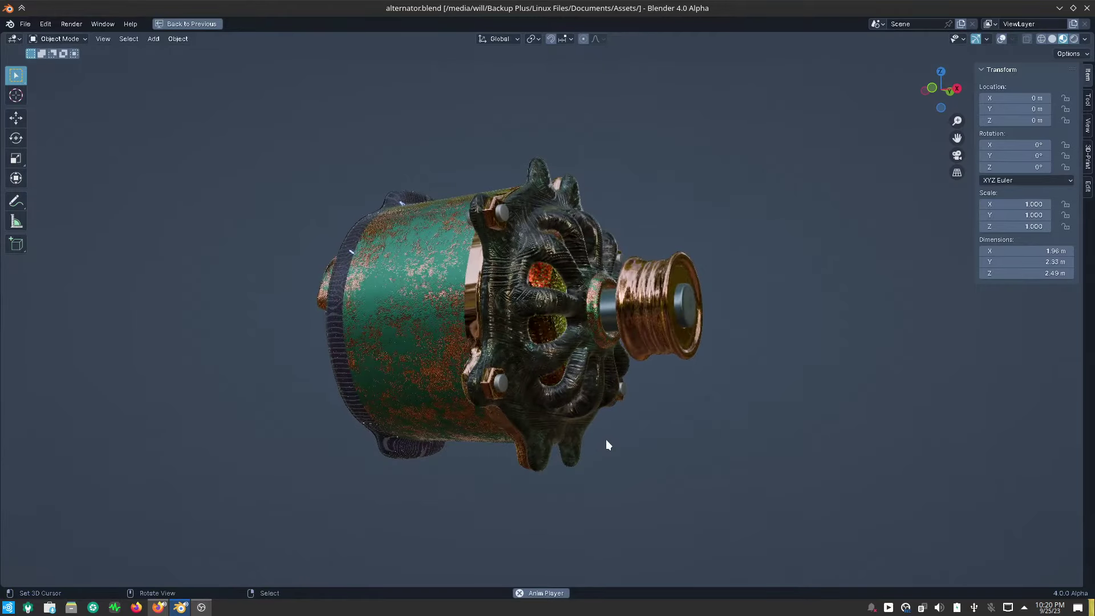
Stop the animation playback.
key("shift+space")
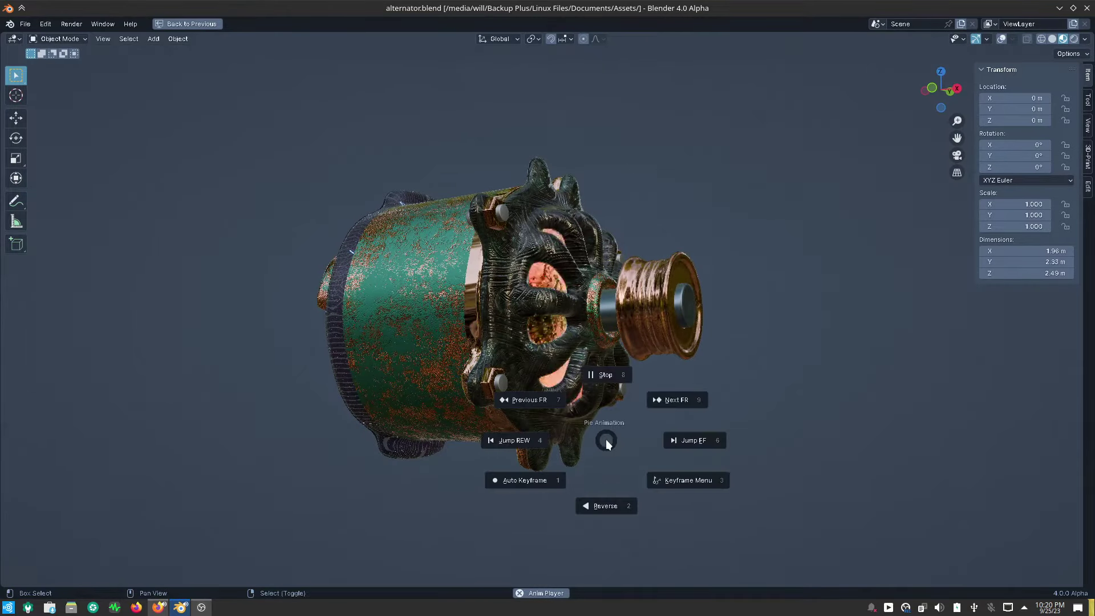
left_click(605, 376)
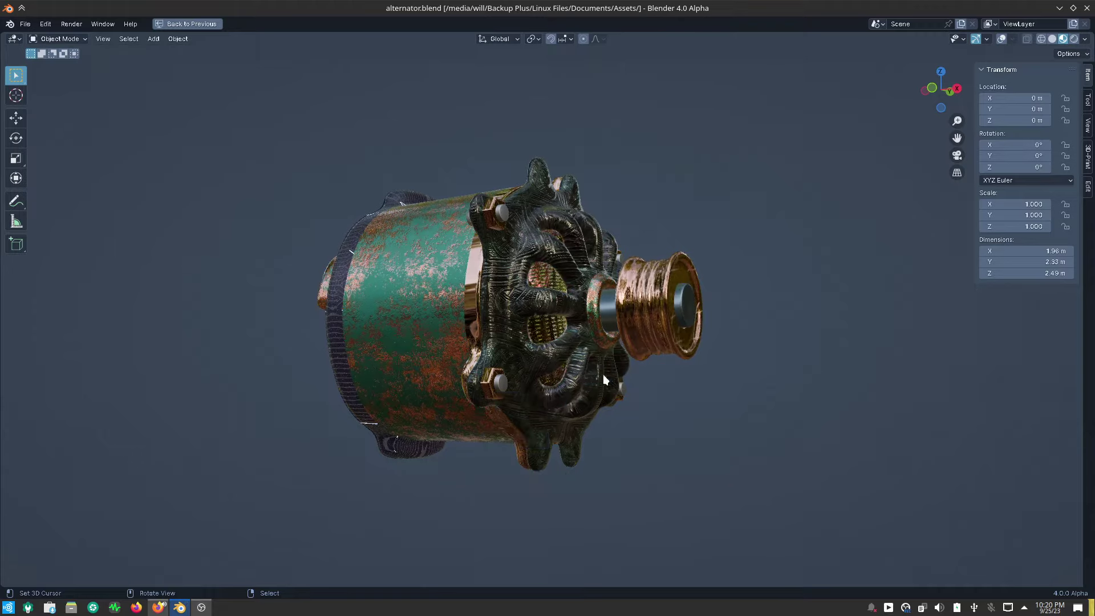
mouse_move(607, 441)
middle_mouse_down()
mouse_move(653, 467)
mouse_move(625, 466)
middle_mouse_up()
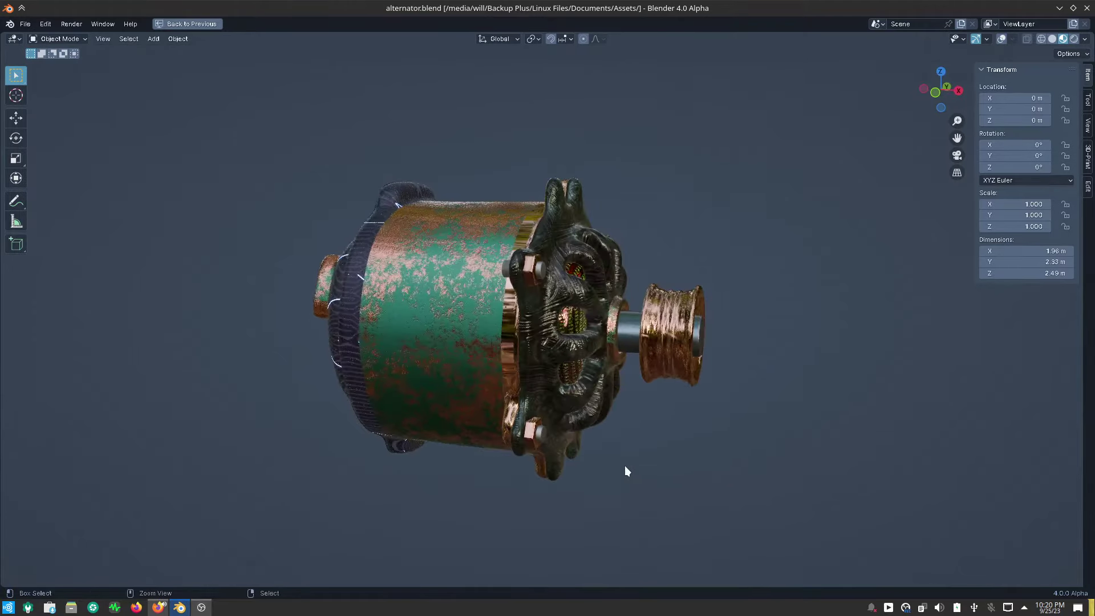
Restore the full editor layout and save alternator.blend again.
key("ctrl+space")
mouse_move(583, 261)
middle_mouse_down()
mouse_move(538, 260)
mouse_move(552, 263)
middle_mouse_up()
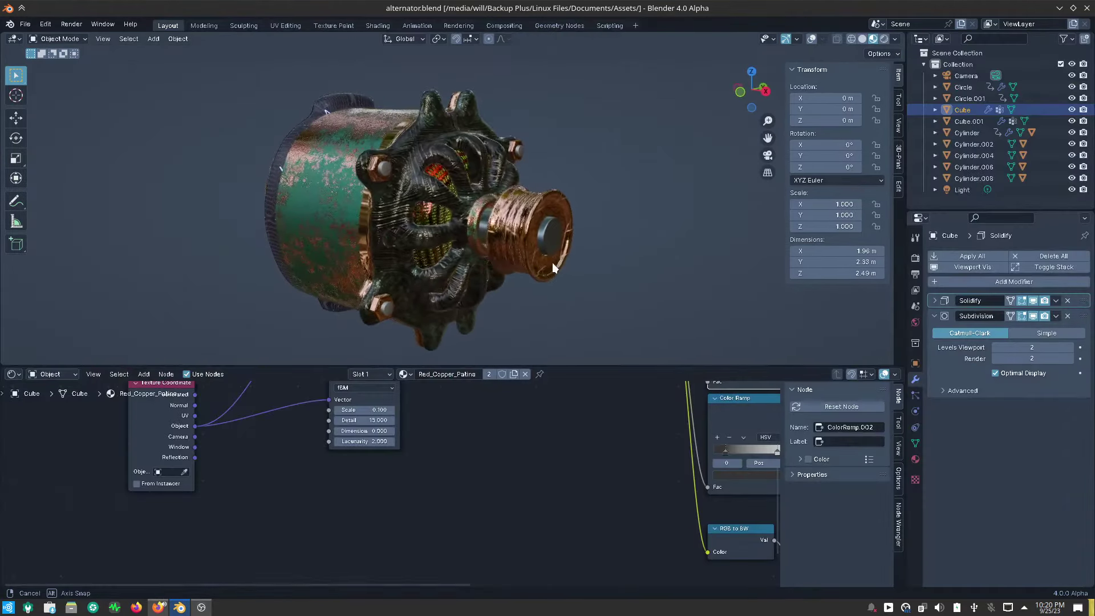
key("ctrl+s")
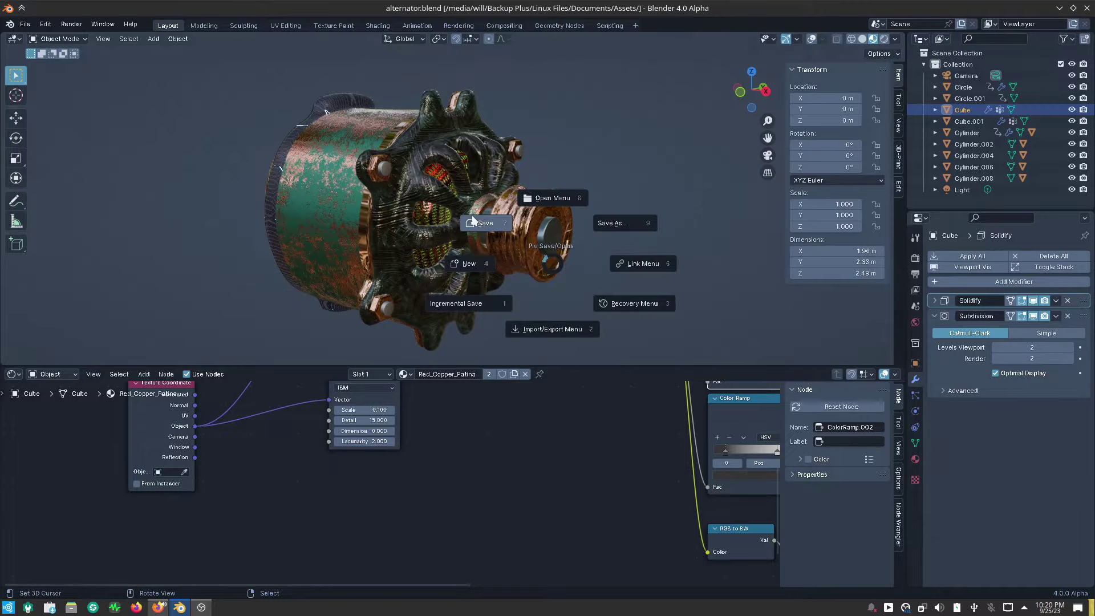
left_click(477, 227)
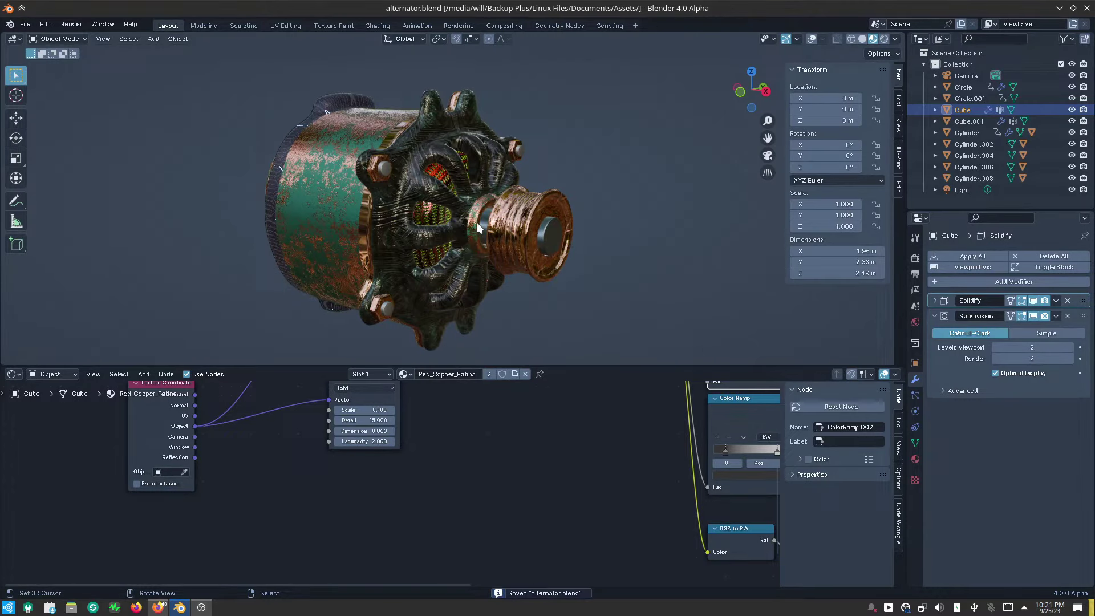
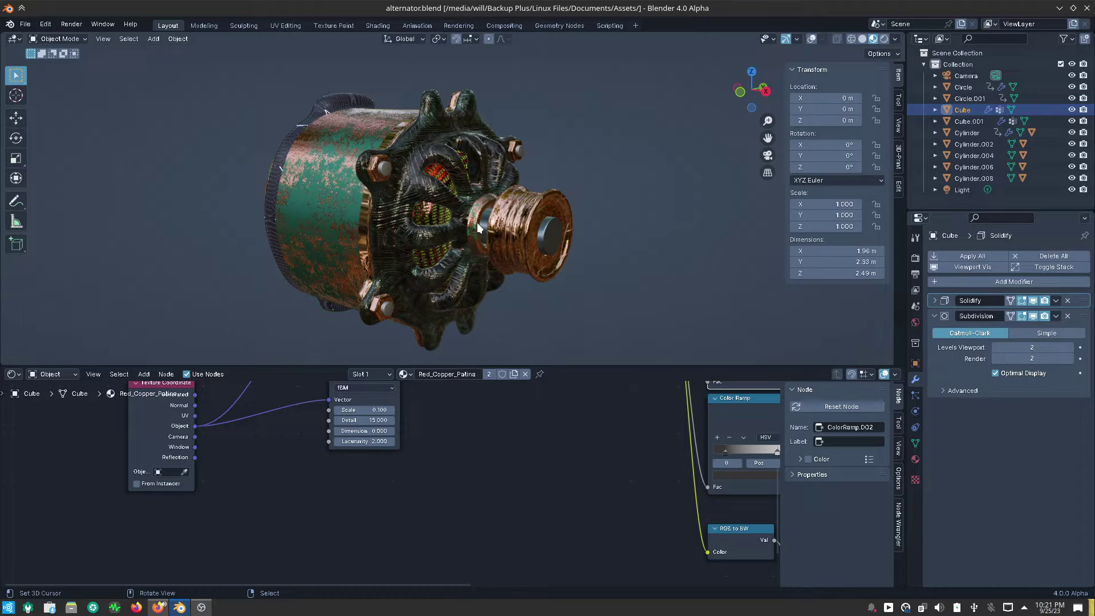
Inspect the alternator's side, front and rear coils, and turn on viewport overlays with scene statistics.
mouse_move(449, 229)
middle_mouse_down()
mouse_move(579, 214)
mouse_move(569, 217)
mouse_move(611, 233)
mouse_move(405, 216)
mouse_move(426, 212)
mouse_move(413, 154)
middle_mouse_up()
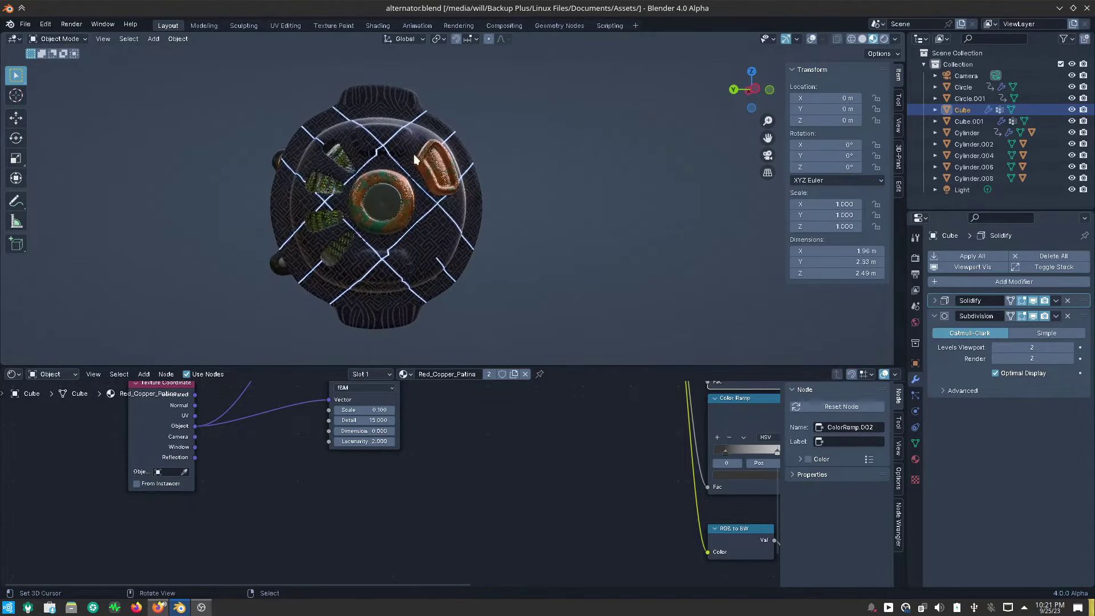
scroll(405, 149, "up", 2)
scroll(406, 150, "up", 2)
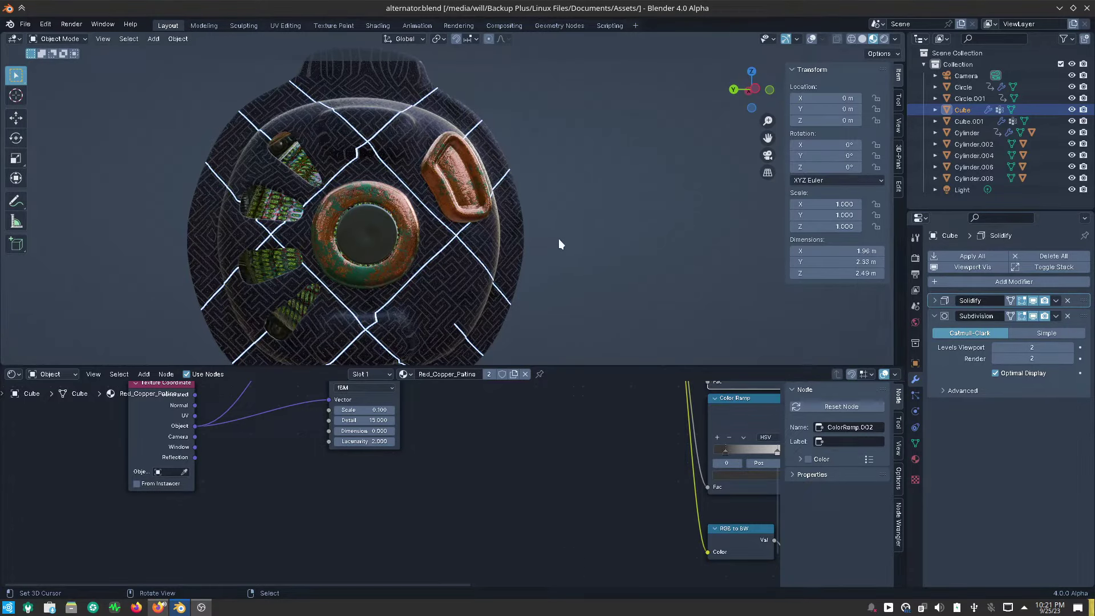
mouse_move(591, 254)
middle_mouse_down()
mouse_move(528, 272)
mouse_move(424, 271)
mouse_move(403, 252)
mouse_move(424, 242)
mouse_move(450, 302)
mouse_move(448, 349)
middle_mouse_up()
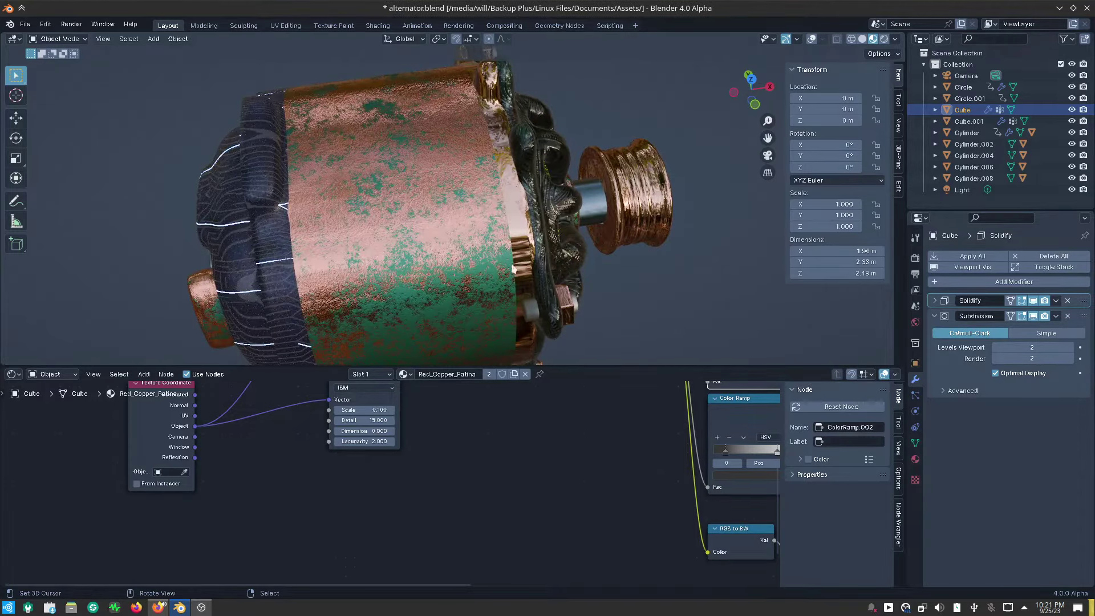
mouse_move(587, 295)
middle_mouse_down()
mouse_move(505, 261)
mouse_move(497, 232)
mouse_move(510, 206)
middle_mouse_up()
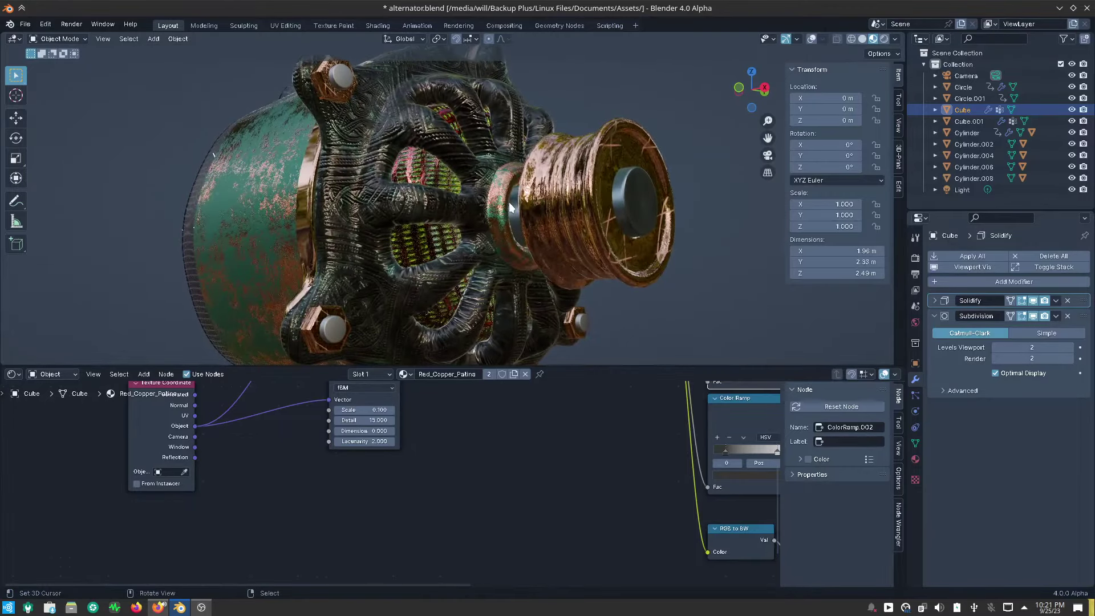
left_click(811, 39)
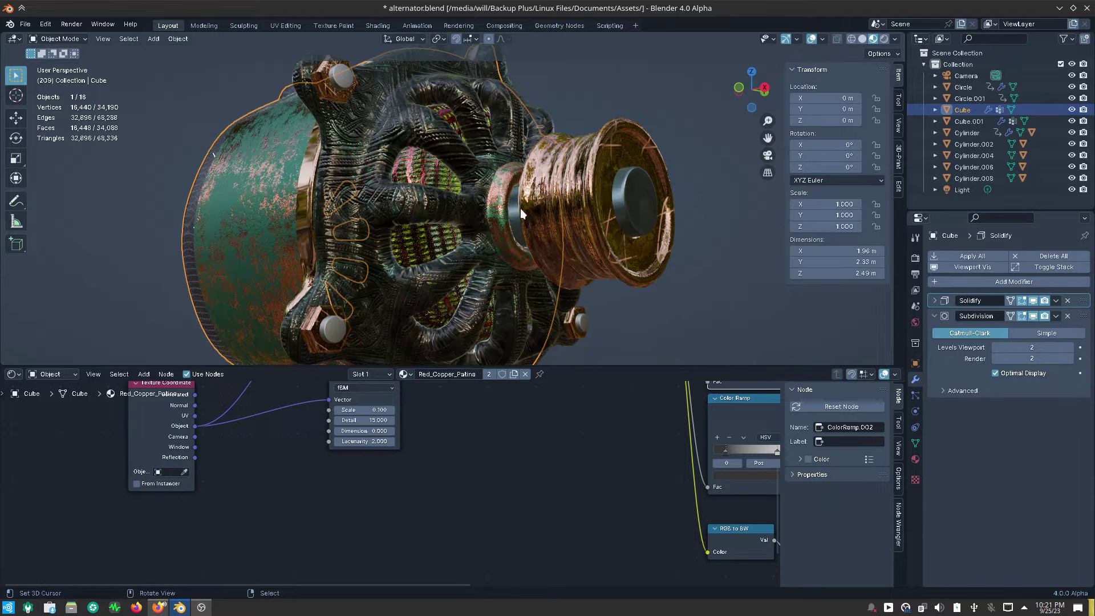
middle_click_drag(519, 208, 541, 216)
Switch to the Material.002 slot and raise its Bump node strength for deeper scratches.
left_click(915, 459)
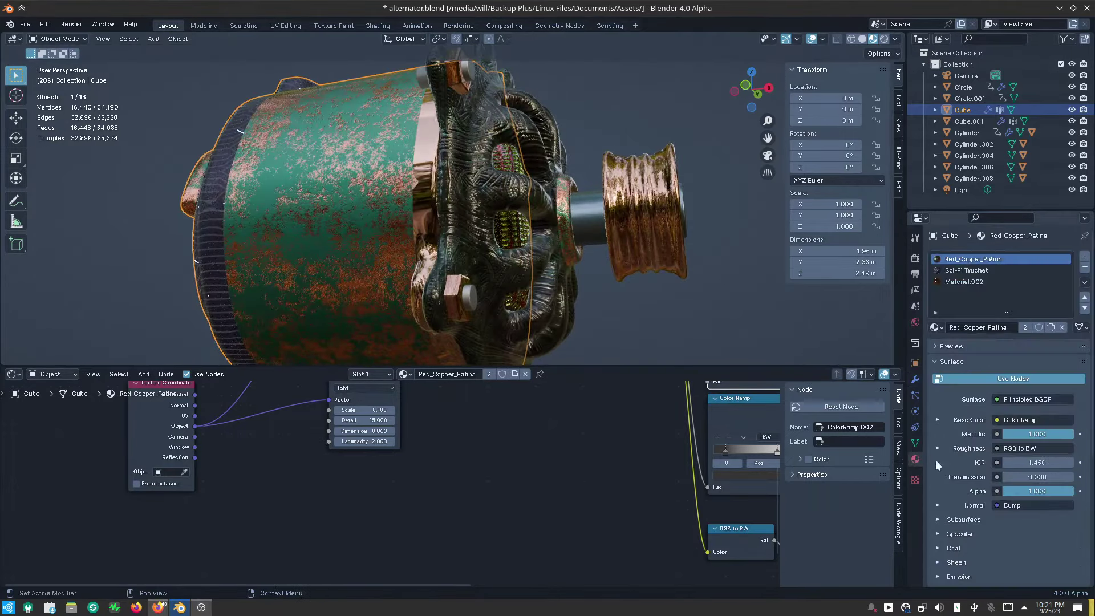
left_click(959, 282)
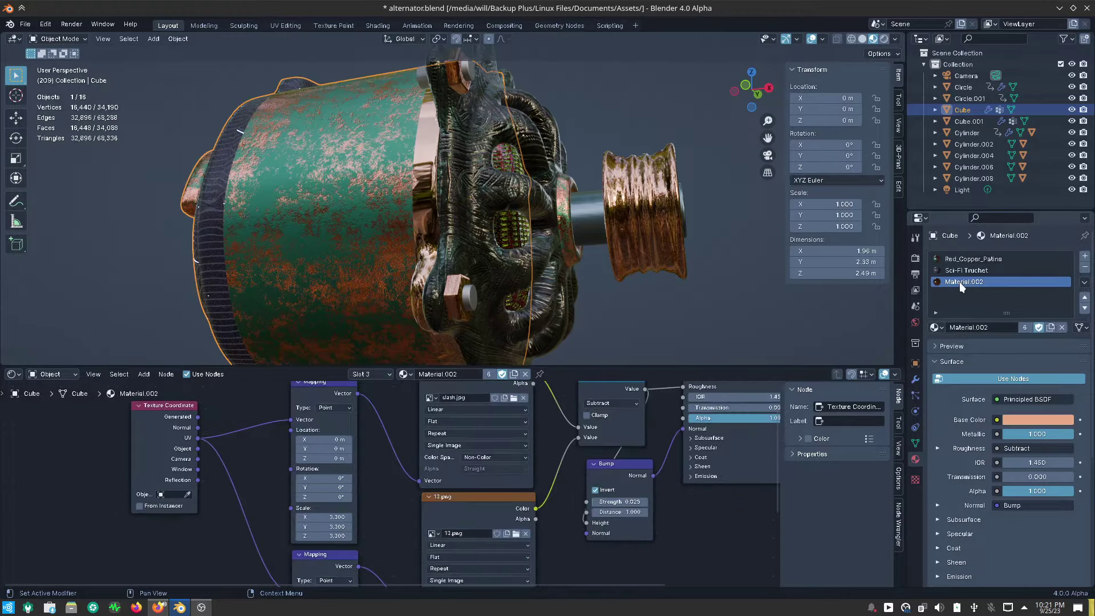
mouse_move(545, 533)
middle_mouse_down()
mouse_move(590, 436)
mouse_move(484, 539)
middle_mouse_up()
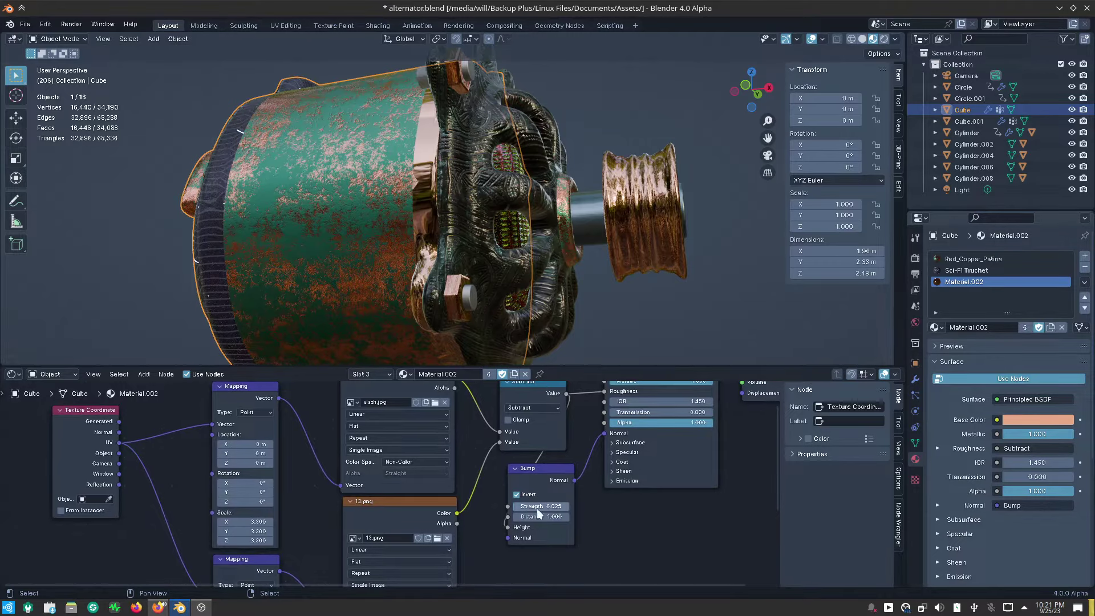
left_click_drag(540, 507, 565, 507)
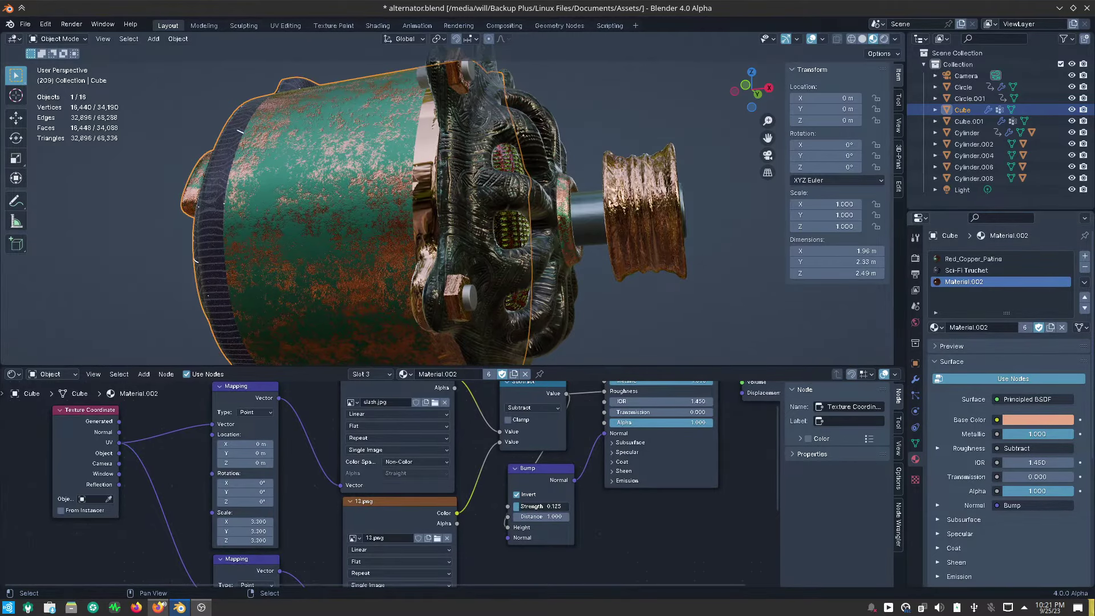
mouse_move(620, 317)
middle_mouse_down()
mouse_move(587, 329)
mouse_move(497, 267)
middle_mouse_up()
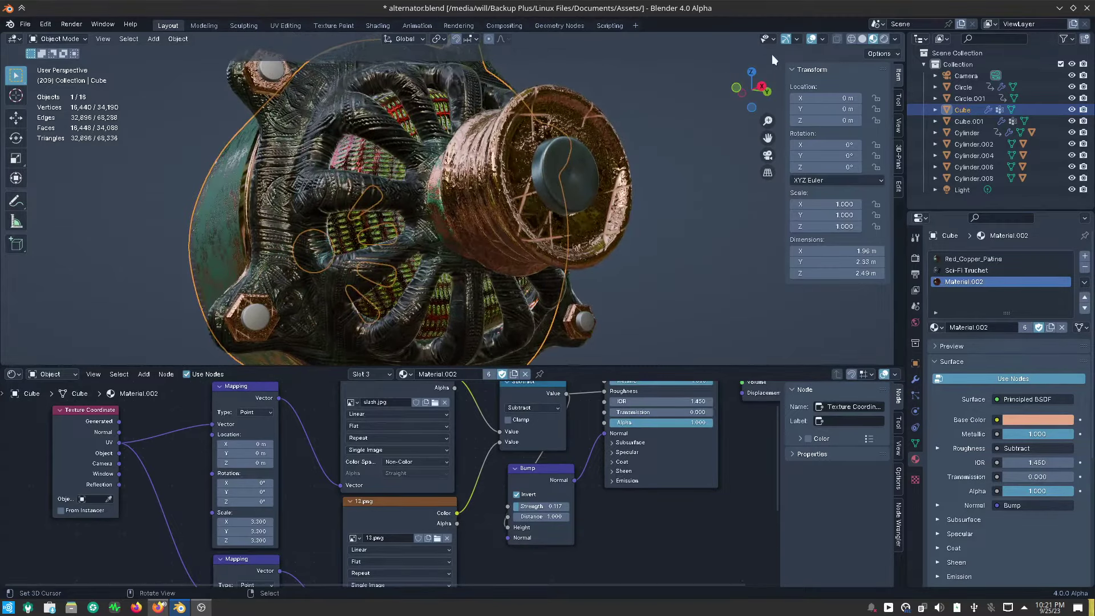
Hide overlays, review the patina body, and set the Bump strength back to 0.025.
left_click(811, 41)
scroll(517, 194, "down", 3)
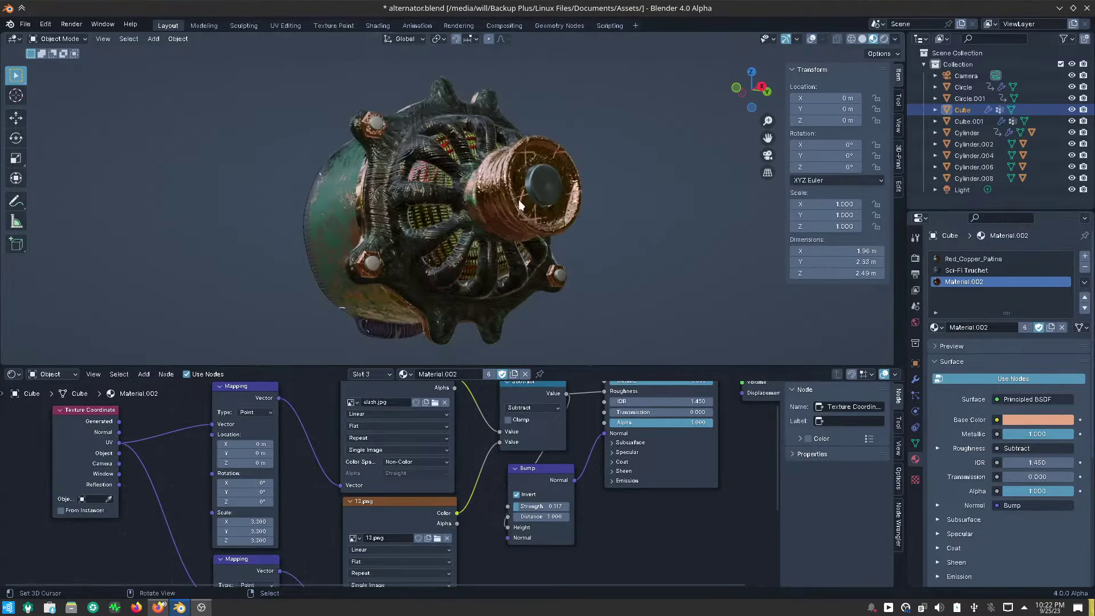
mouse_move(517, 193)
middle_mouse_down()
mouse_move(578, 262)
mouse_move(449, 241)
mouse_move(444, 216)
mouse_move(468, 213)
mouse_move(594, 232)
mouse_move(572, 283)
mouse_move(647, 265)
mouse_move(648, 335)
mouse_move(639, 336)
middle_mouse_up()
scroll(463, 180, "up", 2)
scroll(473, 189, "up", 3)
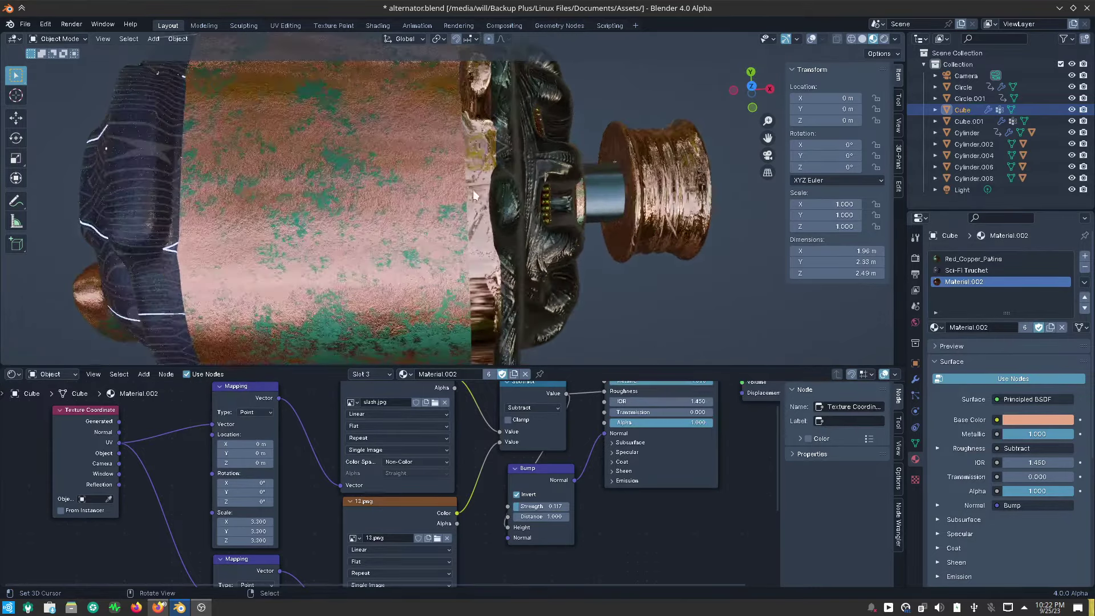
mouse_move(473, 190)
middle_mouse_down()
mouse_move(515, 213)
mouse_move(460, 182)
mouse_move(456, 207)
mouse_move(433, 202)
middle_mouse_up()
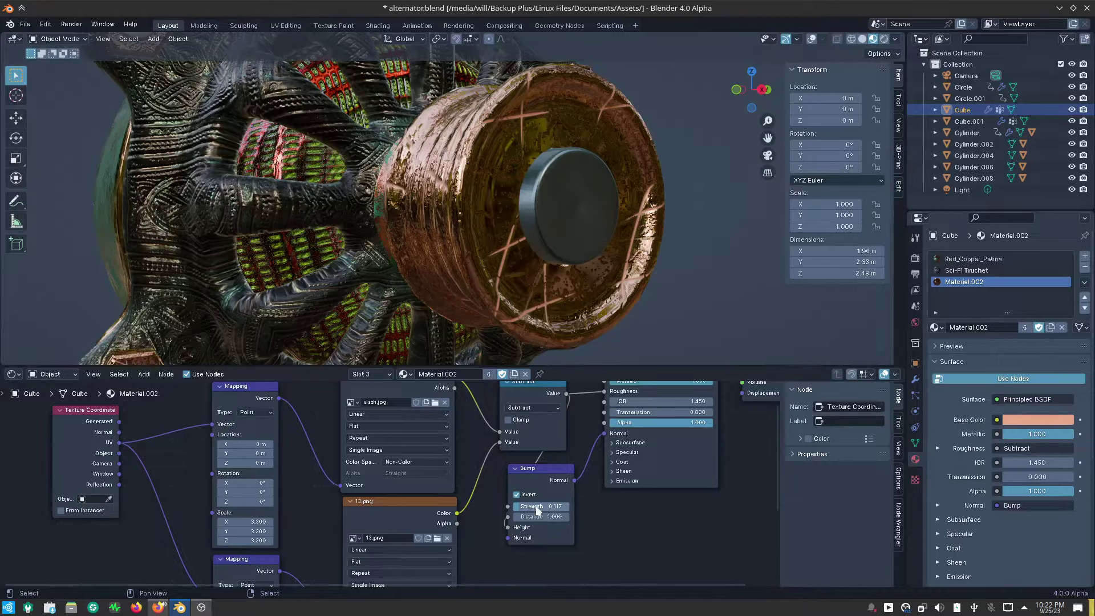
mouse_move(534, 510)
left_mouse_down()
mouse_move(513, 505)
mouse_move(541, 506)
left_mouse_up()
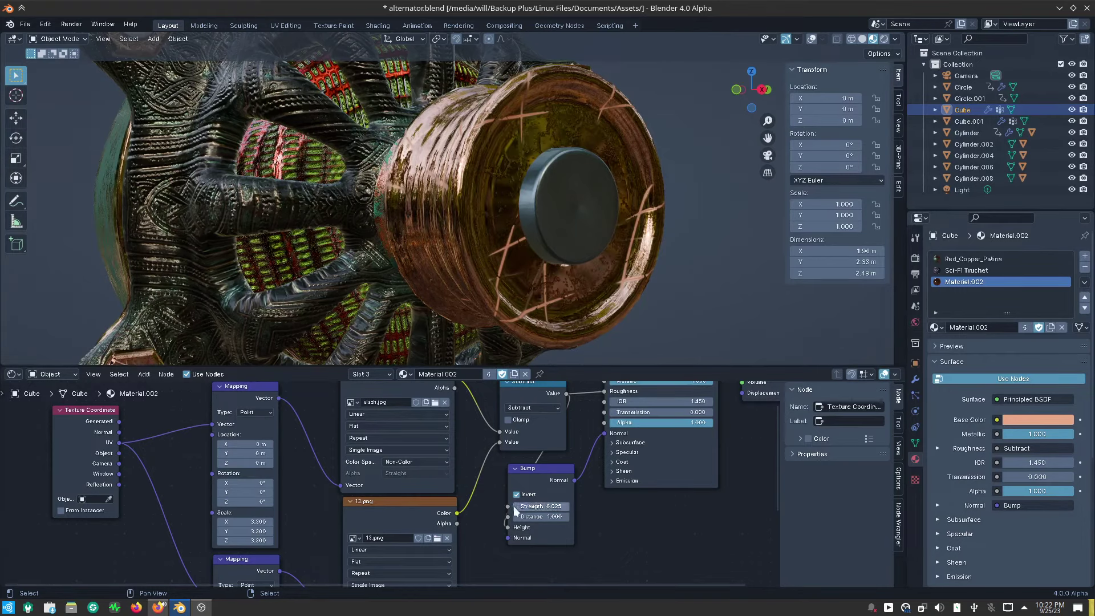
scroll(585, 466, "down", 1)
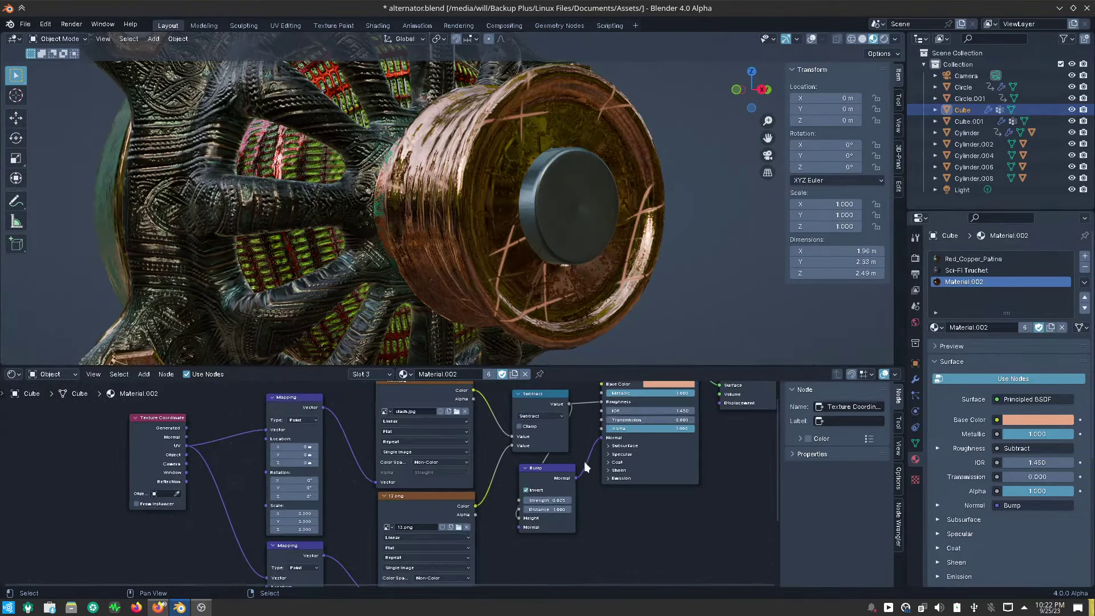
mouse_move(601, 435)
middle_mouse_down()
mouse_move(680, 551)
mouse_move(675, 406)
middle_mouse_up()
Show viewport overlays again and put the Cube into Edit Mode.
scroll(564, 213, "down", 5)
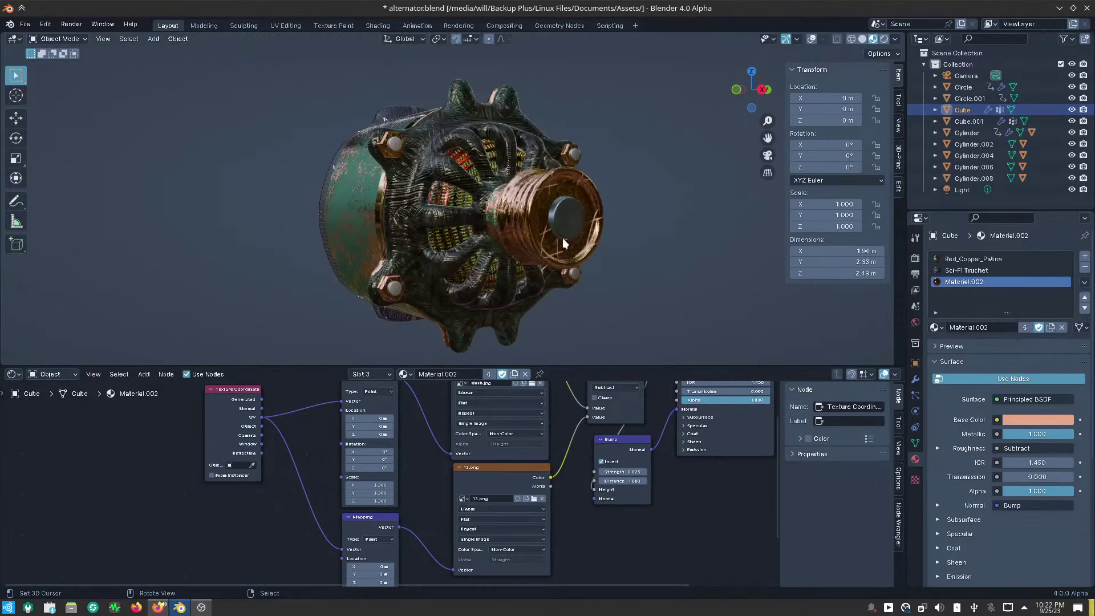
mouse_move(566, 267)
middle_mouse_down()
mouse_move(644, 273)
mouse_move(634, 335)
middle_mouse_up()
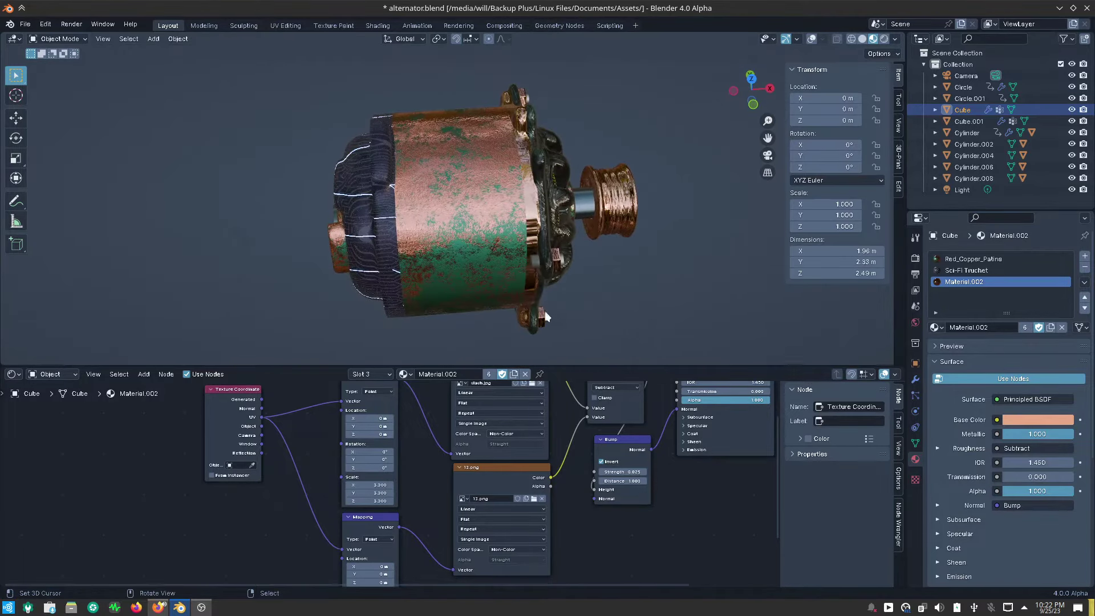
left_click(814, 38)
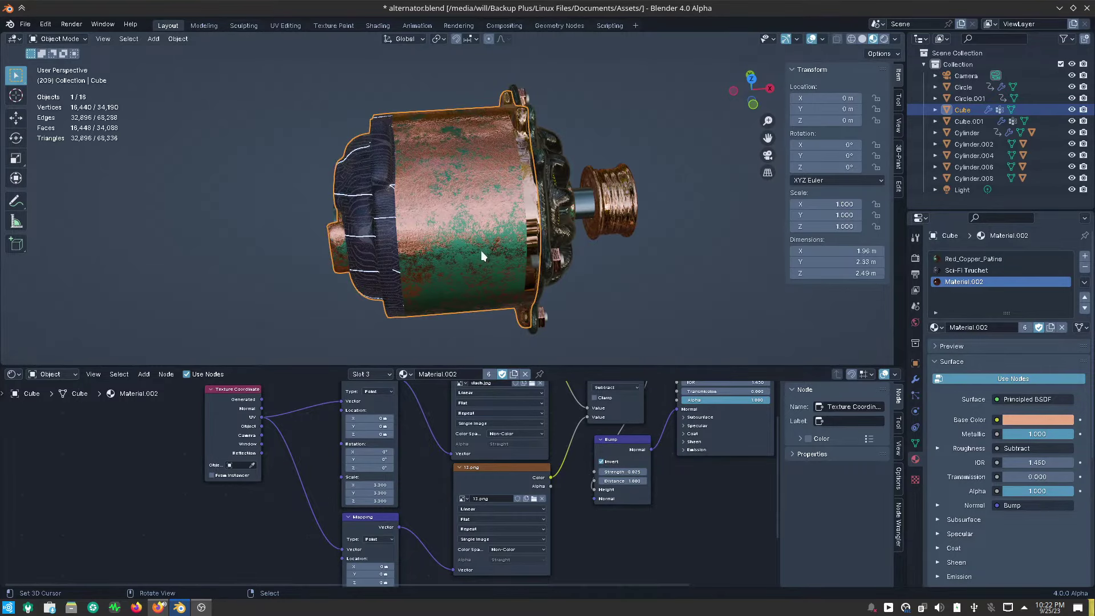
key("ctrl+Tab")
left_click(578, 251)
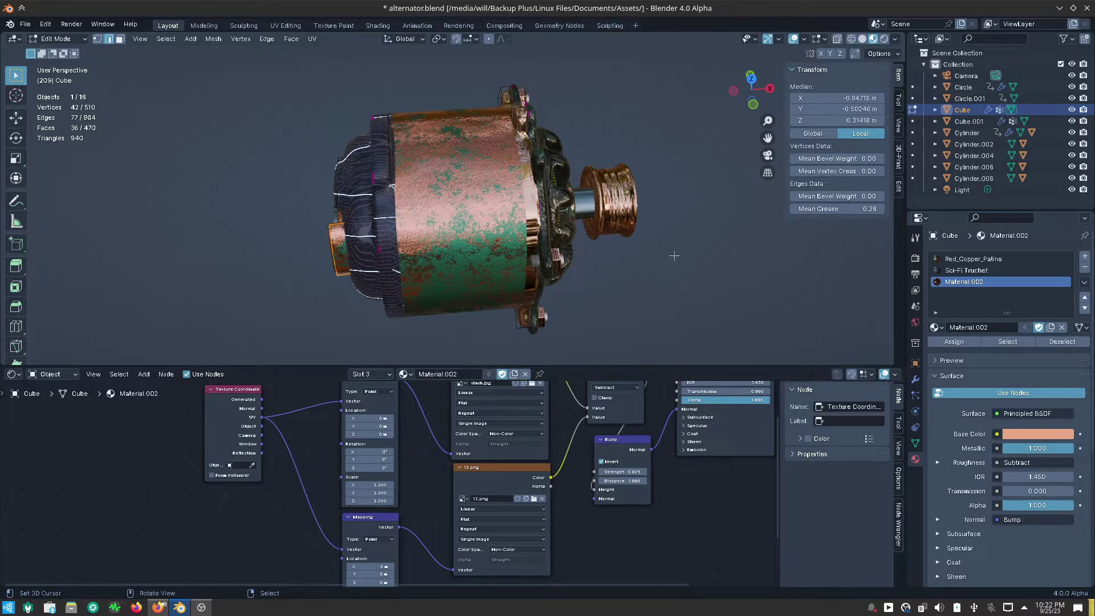
Hide the Cube's Solidify and Subdivision modifiers in the viewport and inspect the faceted drum close-up.
left_click(914, 380)
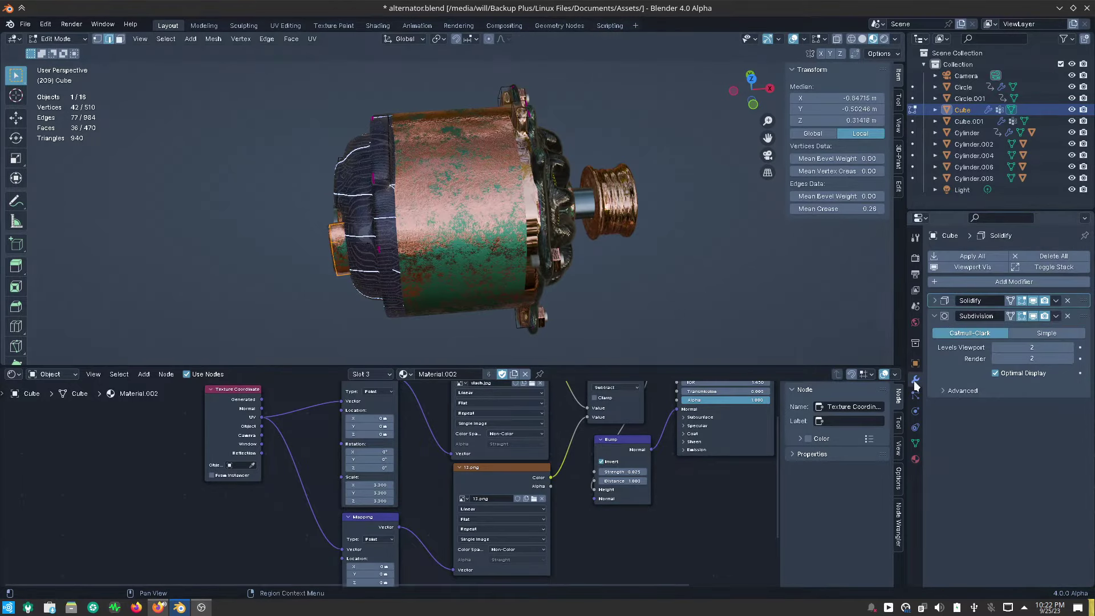
left_click(973, 268)
middle_click_drag(637, 264, 599, 237)
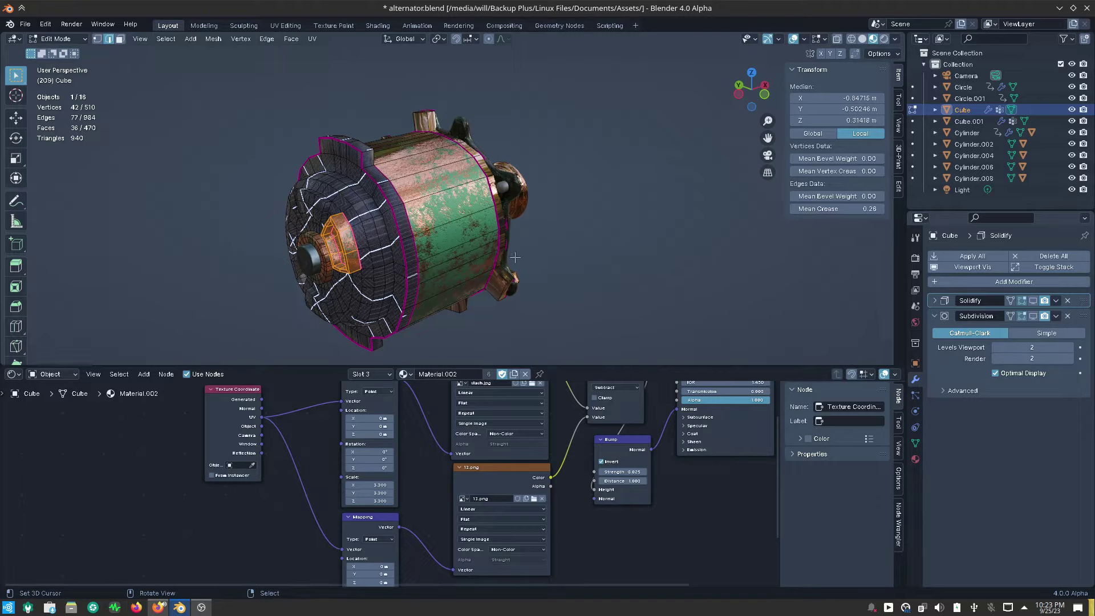
mouse_move(597, 273)
middle_mouse_down()
mouse_move(540, 324)
mouse_move(532, 317)
middle_mouse_up()
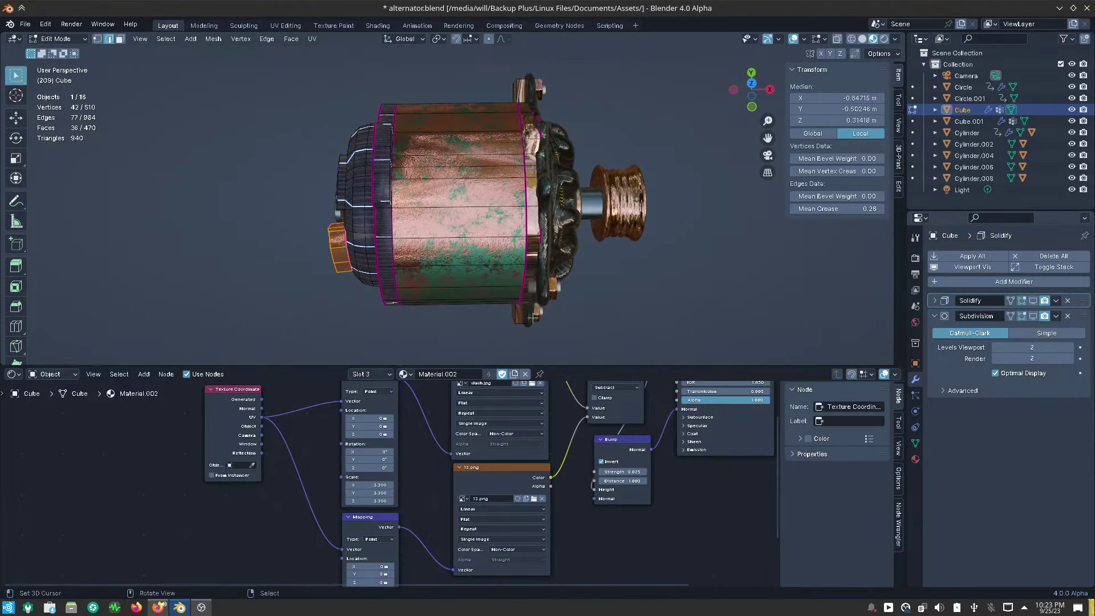
scroll(534, 215, "up", 3)
scroll(534, 215, "up", 3)
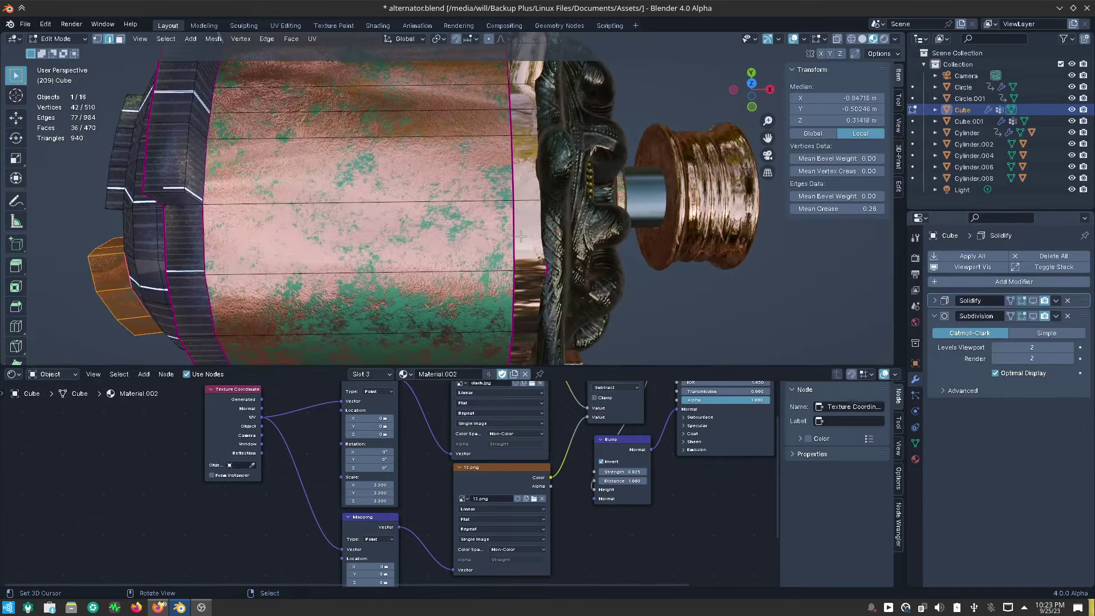
middle_click_drag(482, 286, 491, 227)
Isolate the Cube in local view and select an edge loop on the drum.
key("KP_Divide")
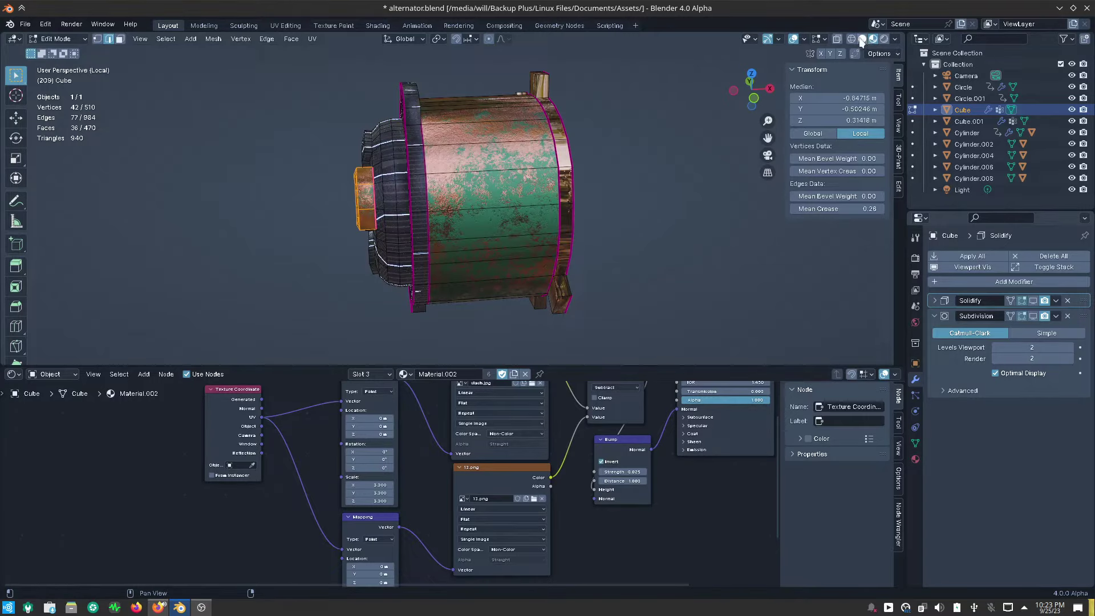
mouse_move(581, 193)
middle_mouse_down()
mouse_move(579, 244)
mouse_move(642, 225)
mouse_move(622, 256)
mouse_move(516, 275)
middle_mouse_up()
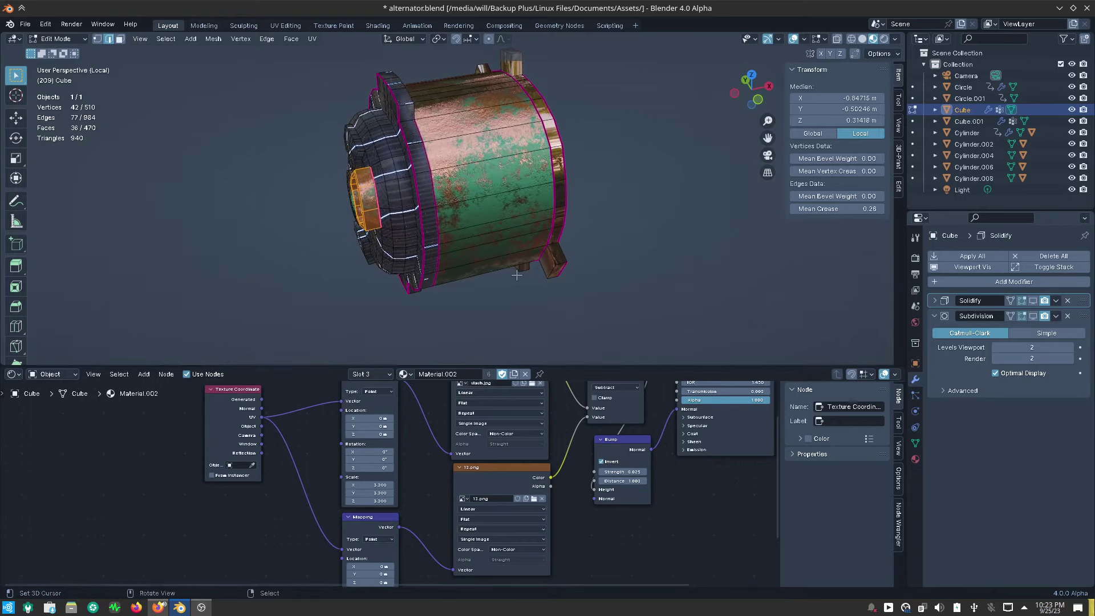
scroll(433, 194, "up", 2)
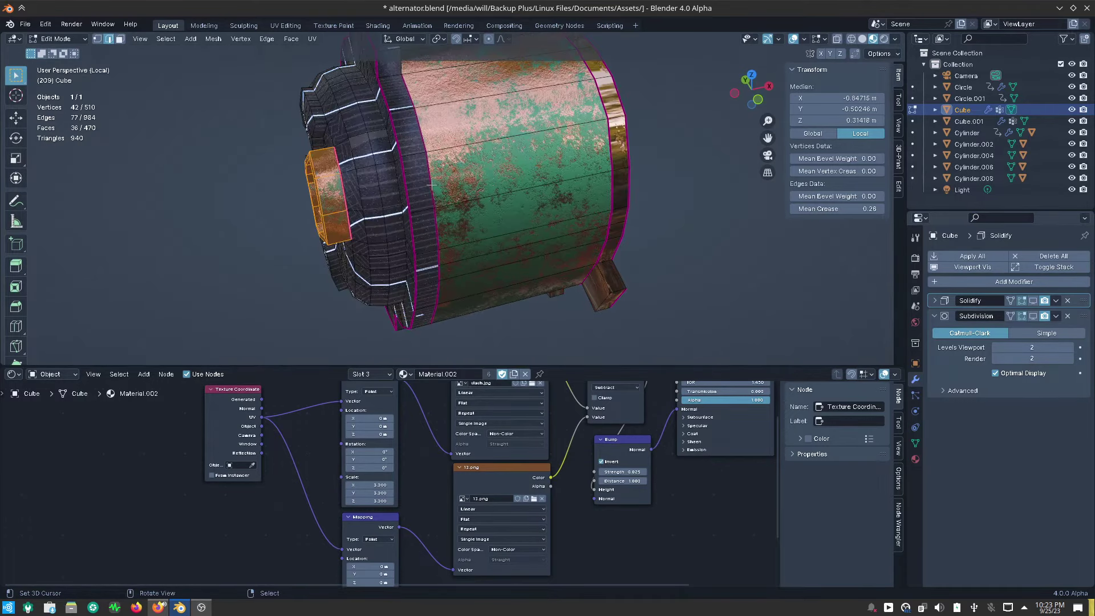
left_click(432, 184)
left_click(432, 184, "alt")
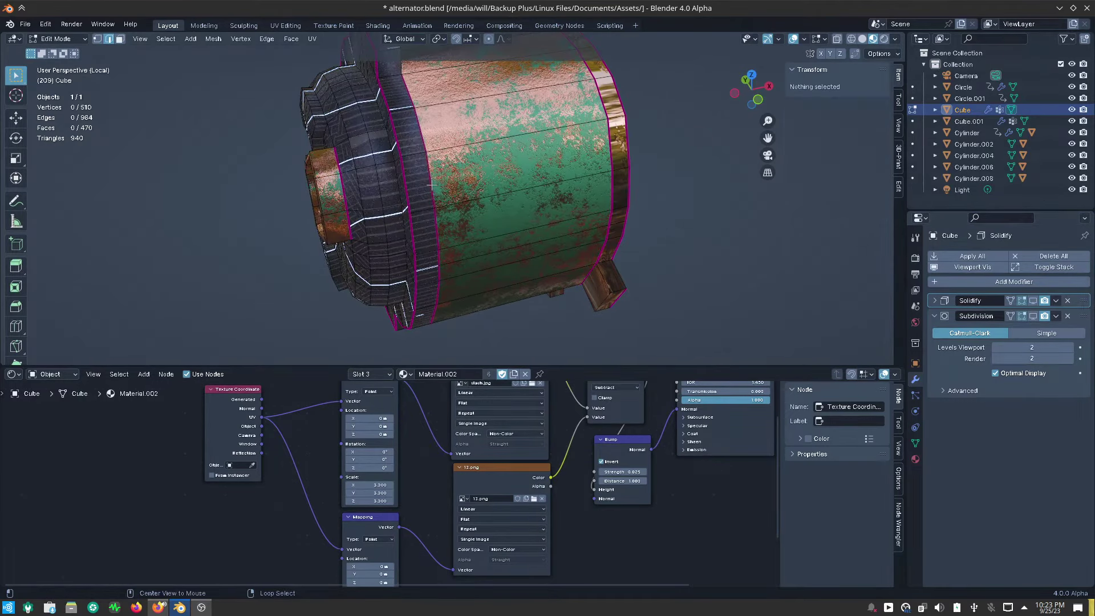
middle_click_drag(540, 205, 496, 111)
scroll(496, 111, "down", 3)
mouse_move(490, 171)
middle_mouse_down()
mouse_move(472, 271)
mouse_move(420, 221)
mouse_move(415, 188)
middle_mouse_up()
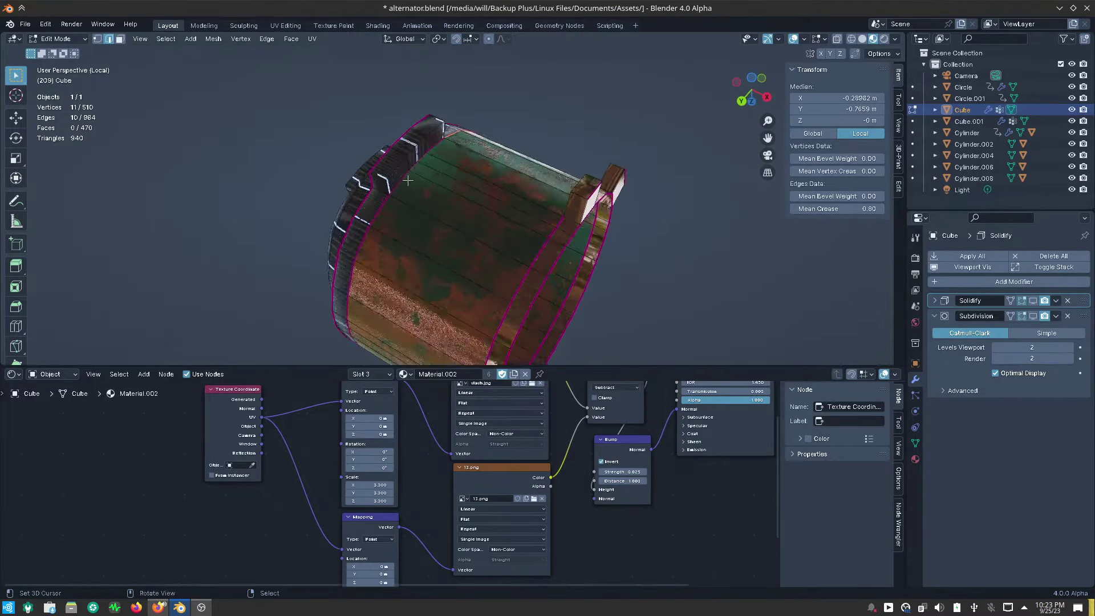
scroll(413, 177, "up", 2)
scroll(412, 170, "up", 3)
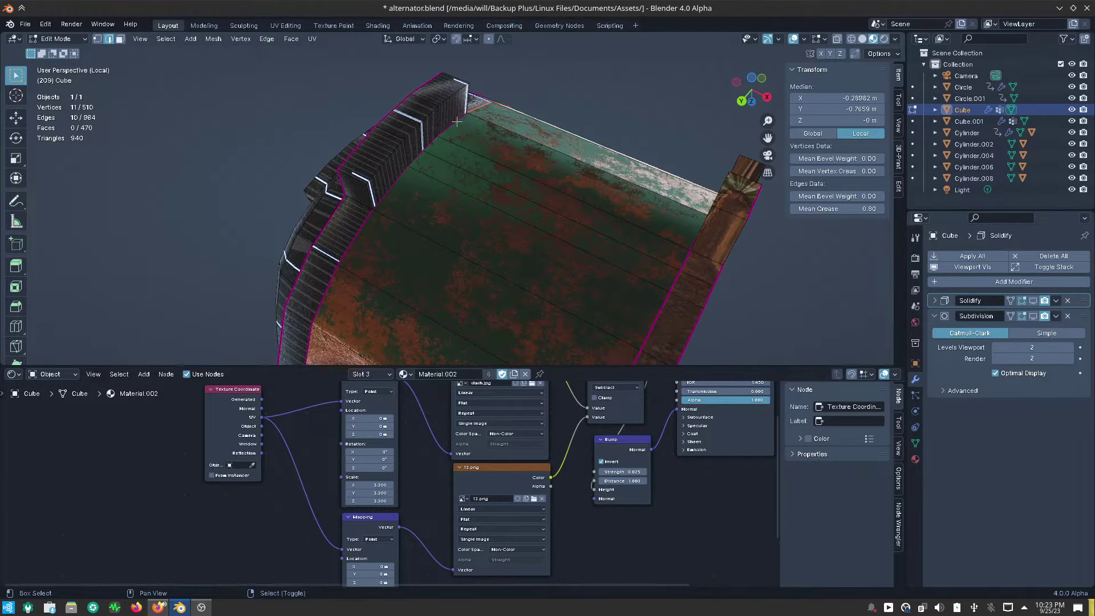
Build a shortest-path edge selection that runs all the way around the barrel.
left_click(411, 172, "shift")
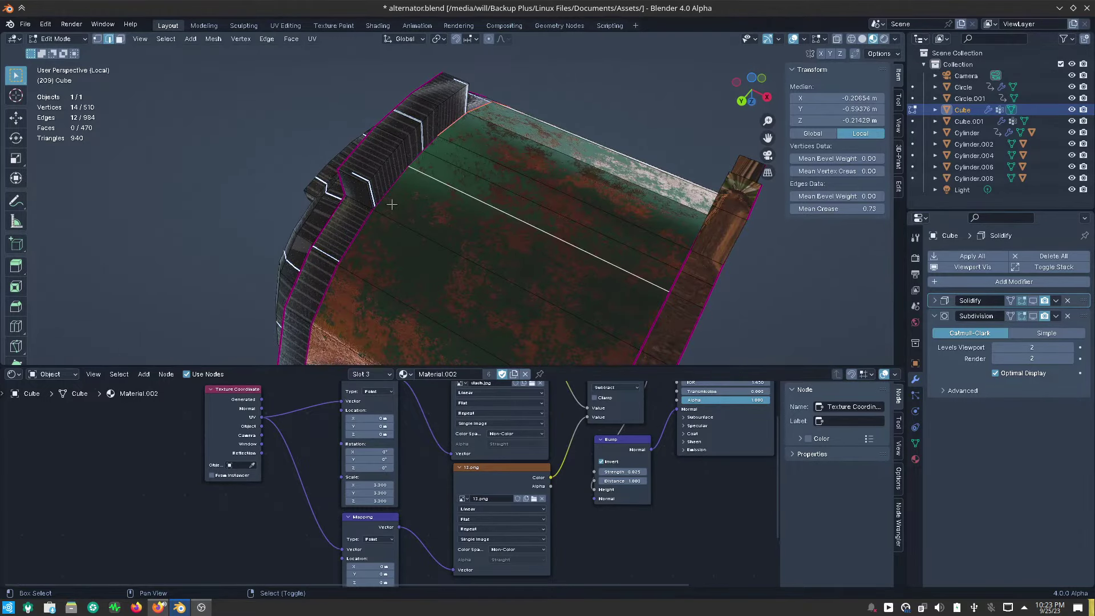
left_click(423, 190, "shift")
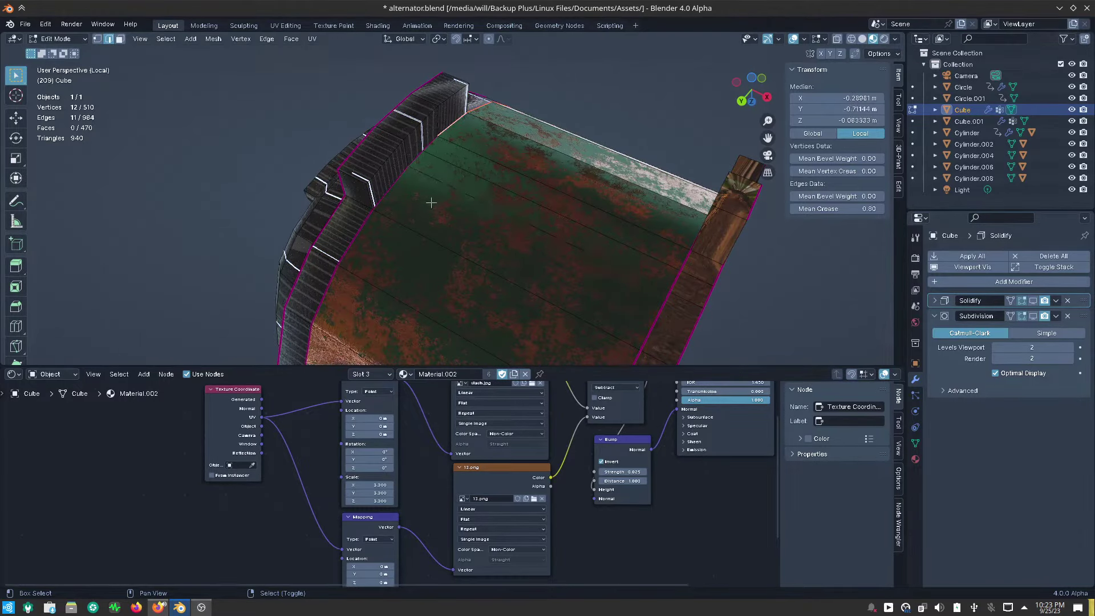
left_click(395, 185, "ctrl")
left_click(332, 296, "ctrl")
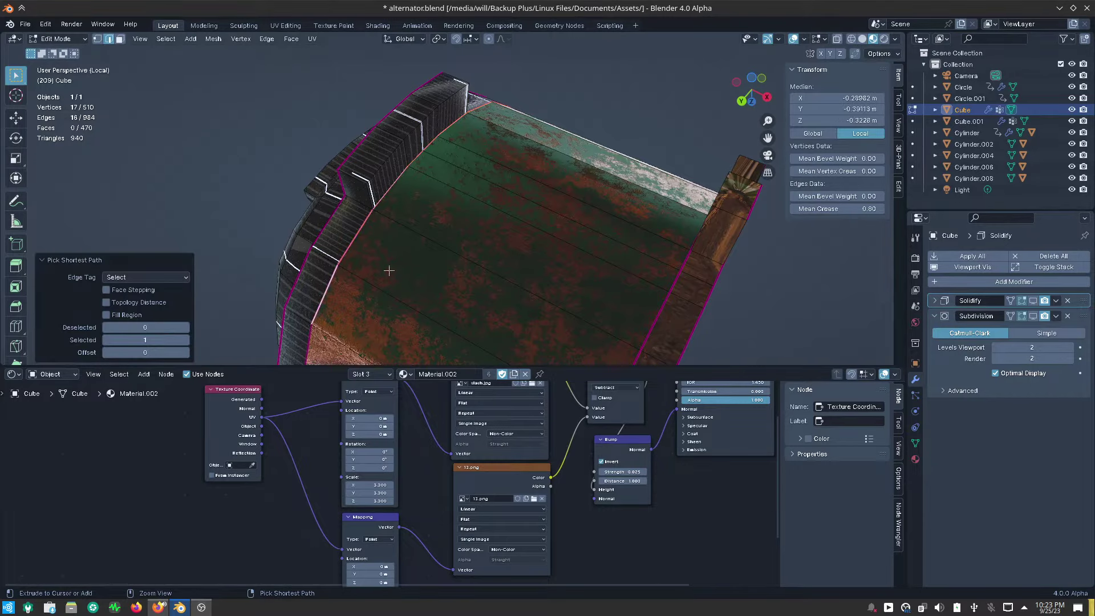
mouse_move(331, 295)
middle_mouse_down()
mouse_move(496, 157)
mouse_move(456, 208)
mouse_move(451, 264)
mouse_move(485, 277)
middle_mouse_up()
left_click(461, 215, "ctrl")
left_click(452, 265, "ctrl")
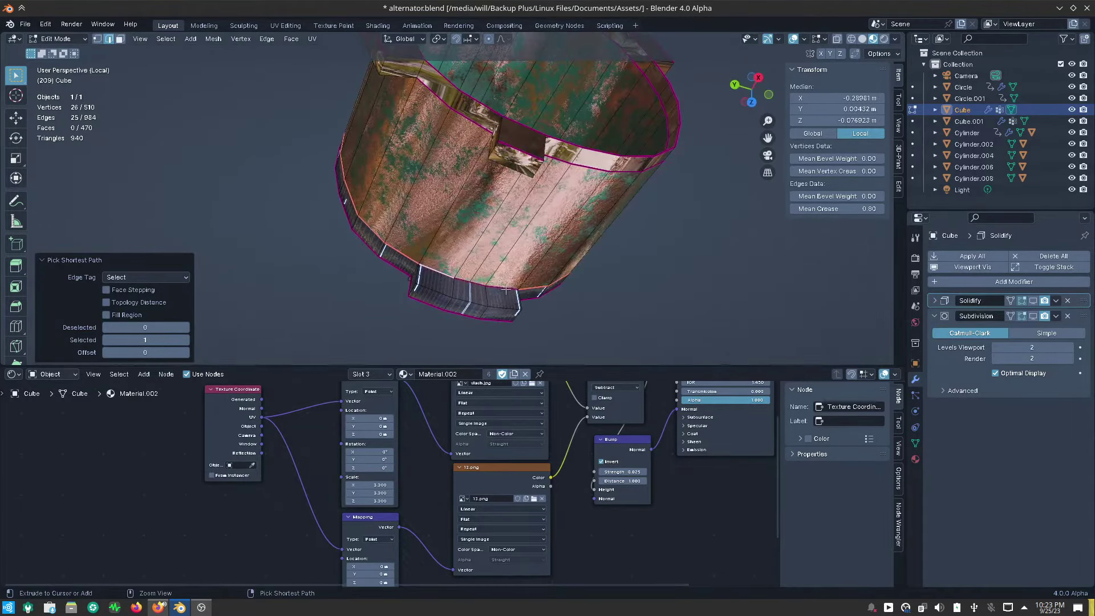
Mark the barrel's selected edge loop as a UV seam.
right_click(495, 244)
mouse_move(462, 194)
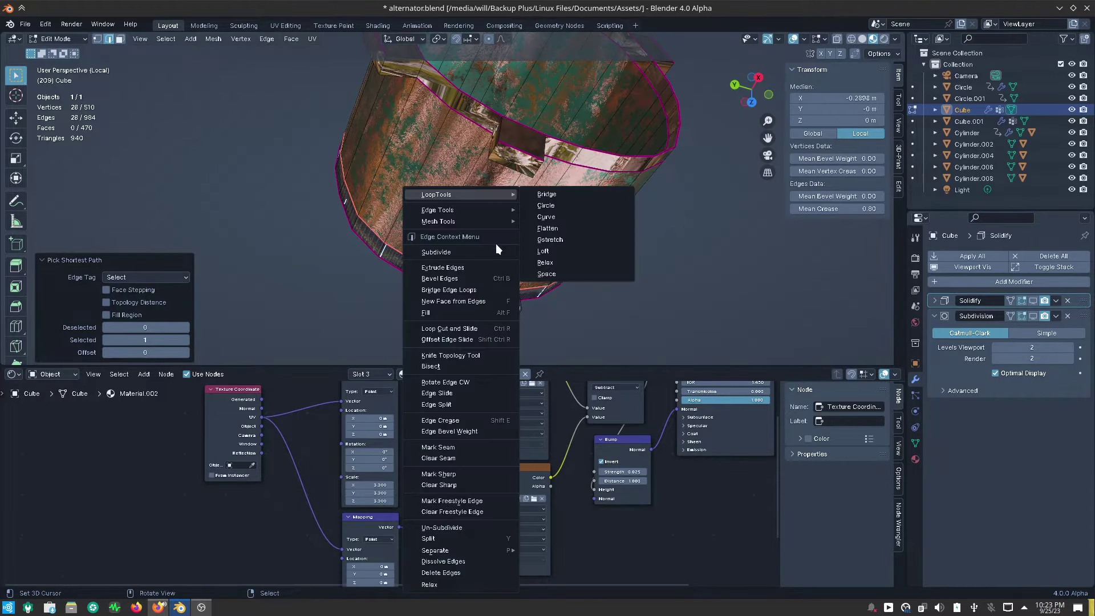
left_click(481, 442)
middle_click_drag(484, 266, 589, 255)
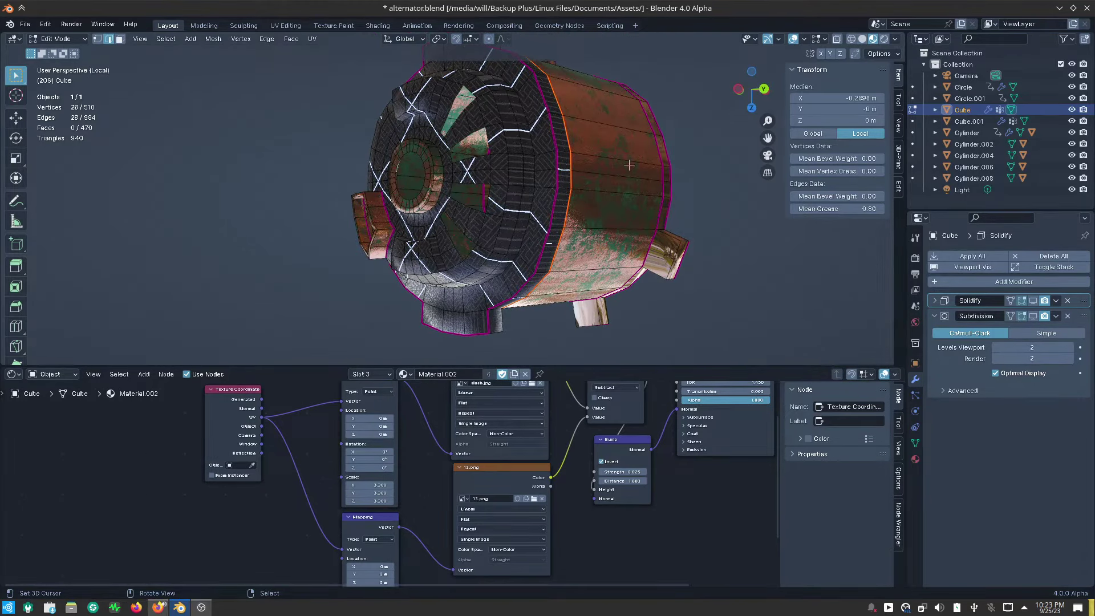
middle_click_drag(629, 165, 441, 171)
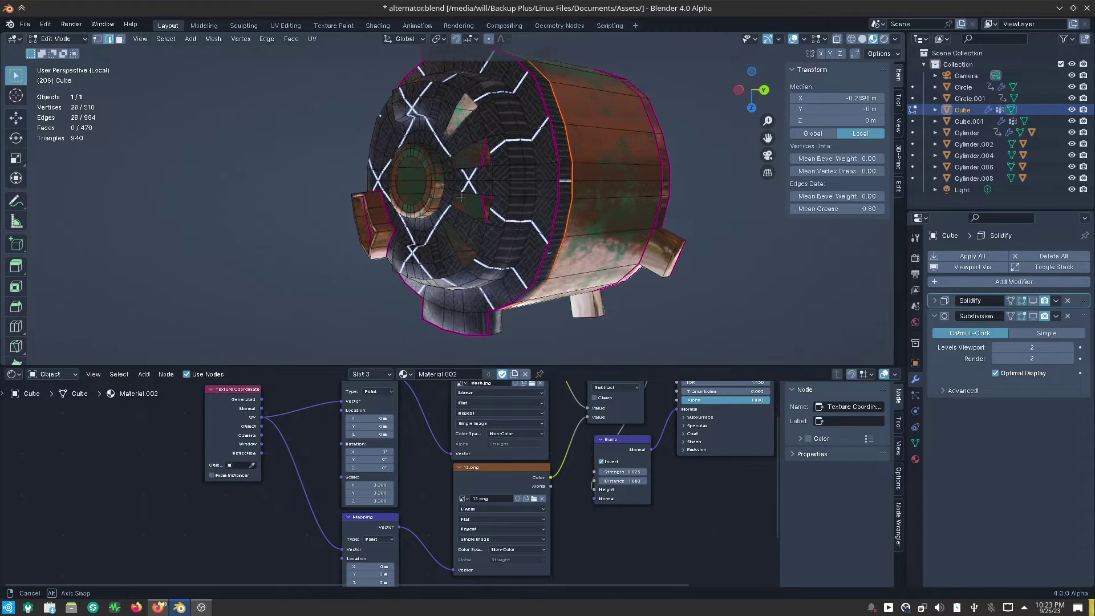
scroll(441, 171, "up", 3)
scroll(442, 169, "up", 2)
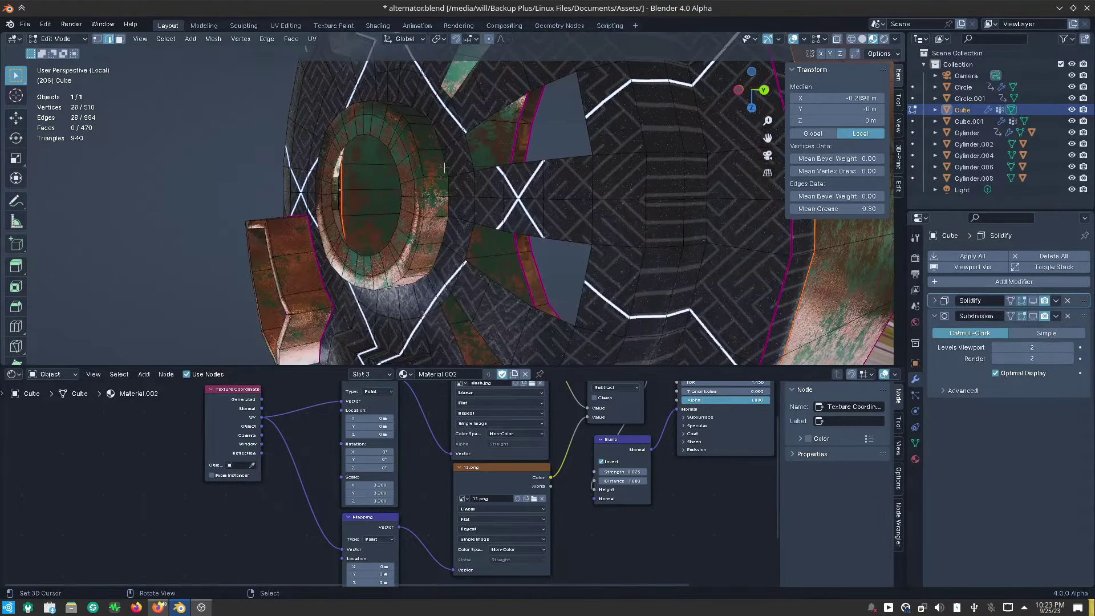
Mark the ring loop around the front opening as a seam and switch to Solid shading.
left_click(445, 169)
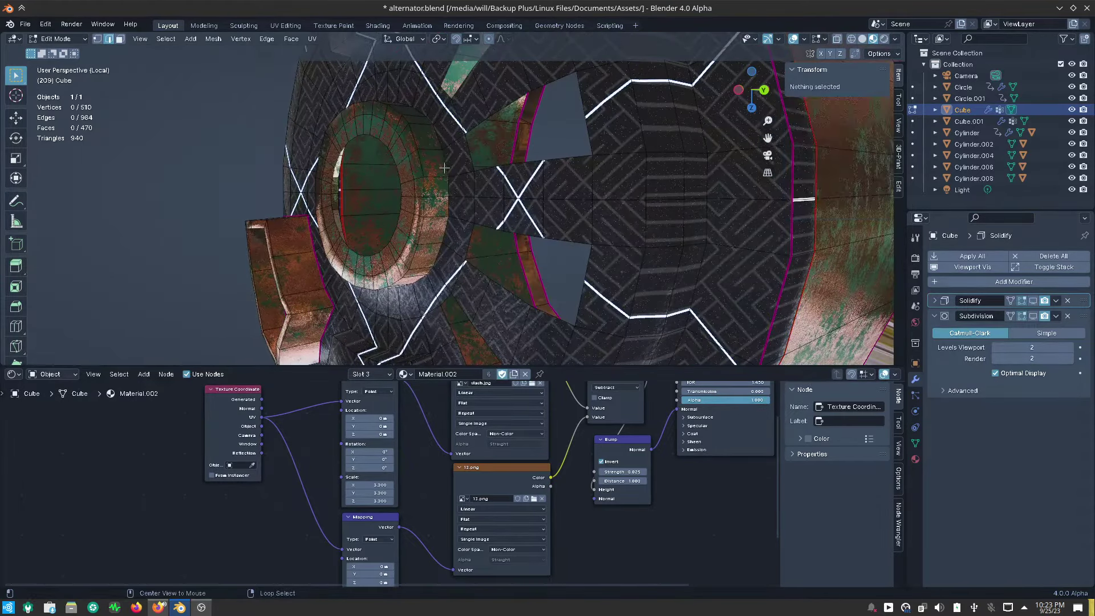
left_click(444, 168, "alt")
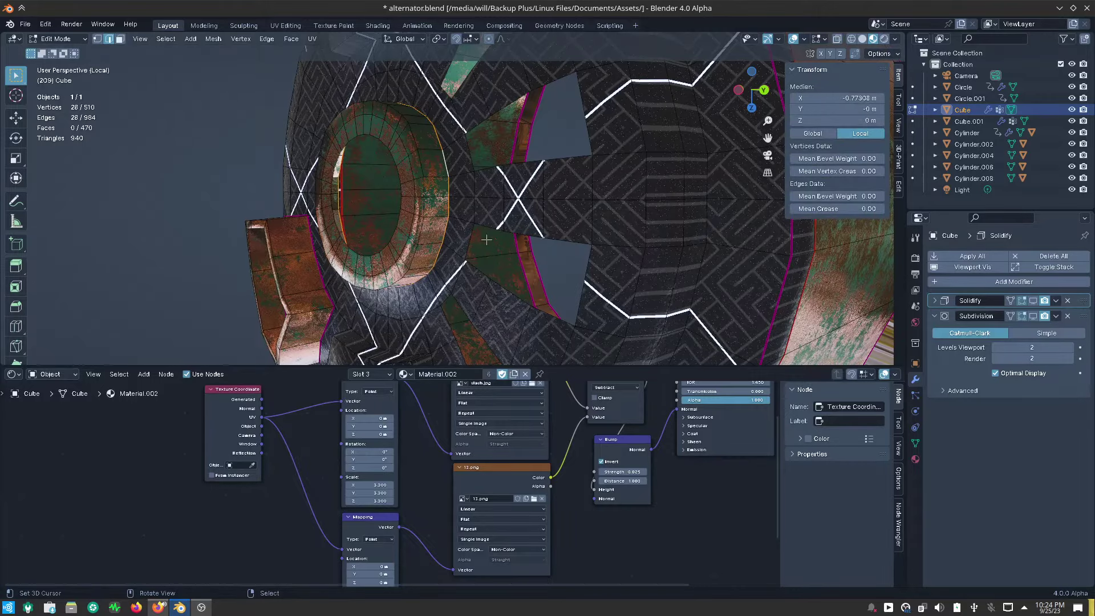
middle_click_drag(444, 169, 542, 231)
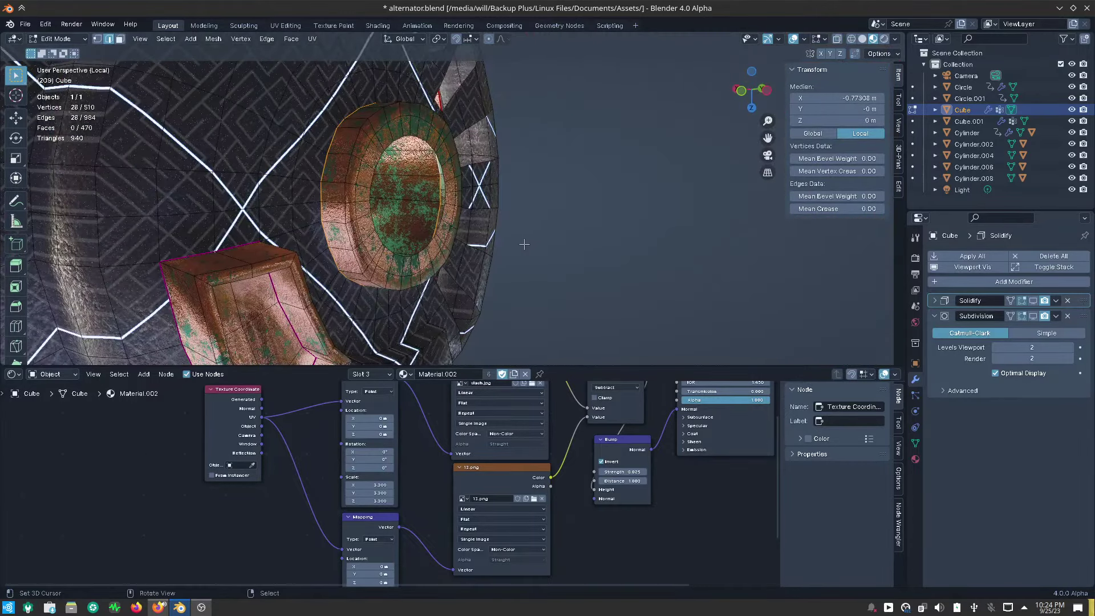
right_click(563, 229)
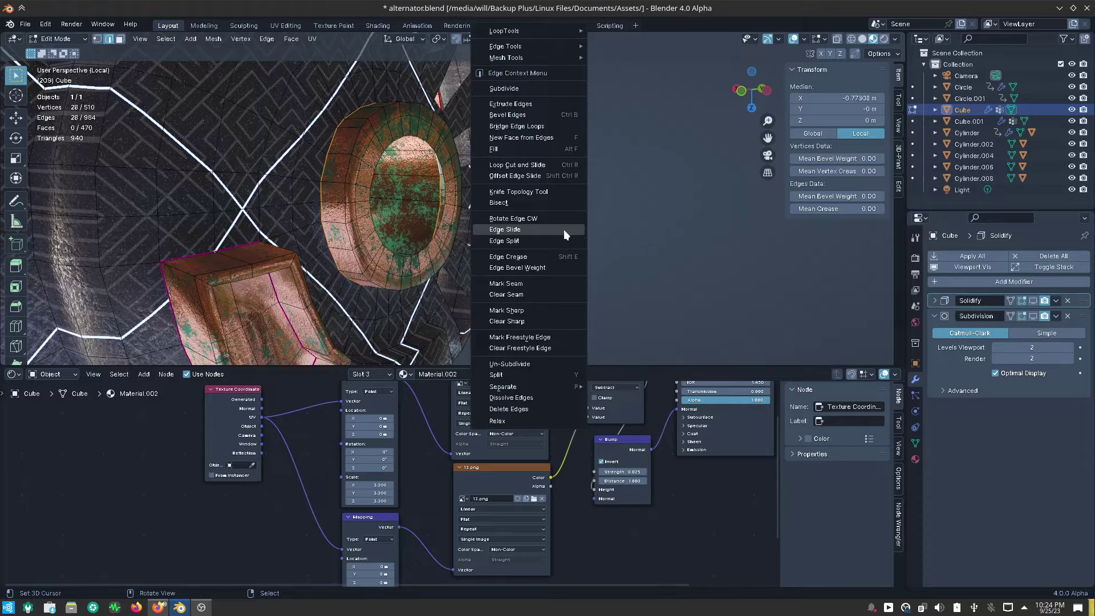
left_click(569, 279)
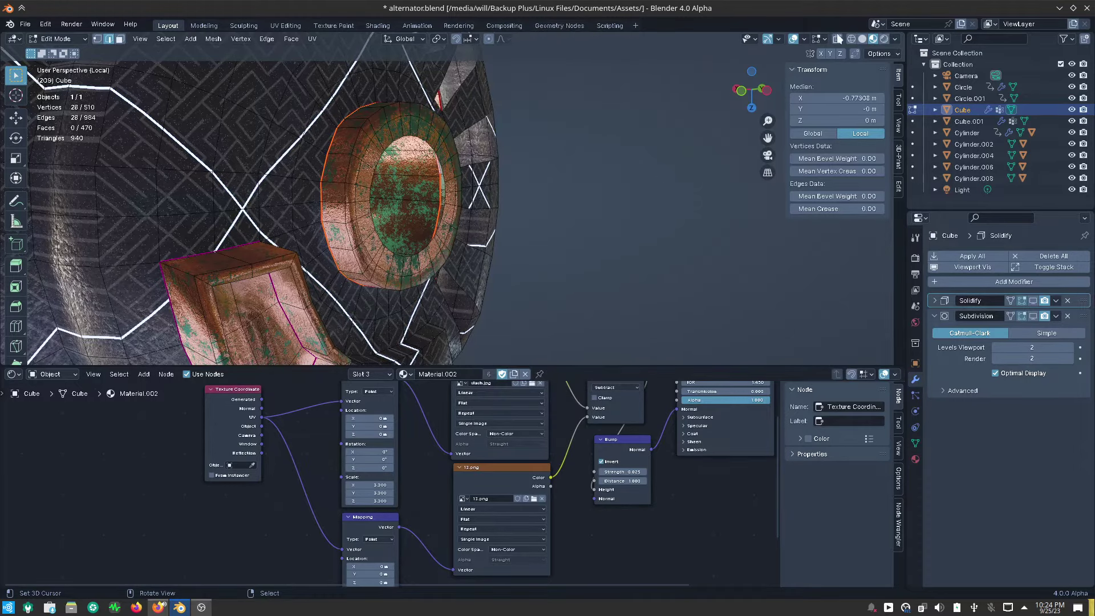
left_click(862, 39)
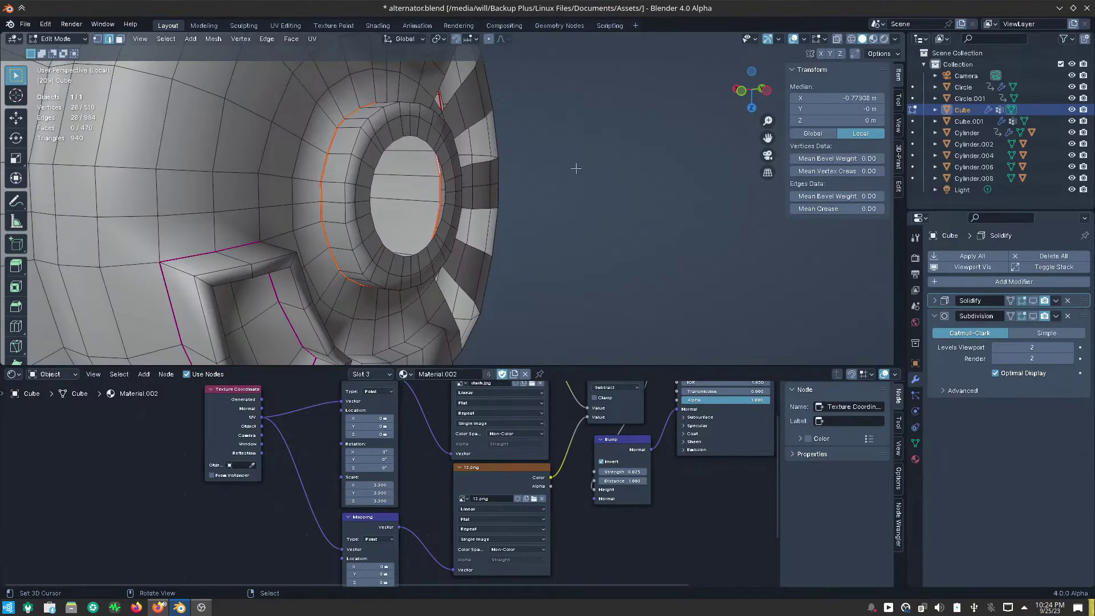
Select edges beside the bracket, then clear that selection with Alt+A.
mouse_move(575, 169)
middle_mouse_down()
mouse_move(488, 260)
mouse_move(343, 290)
middle_mouse_up()
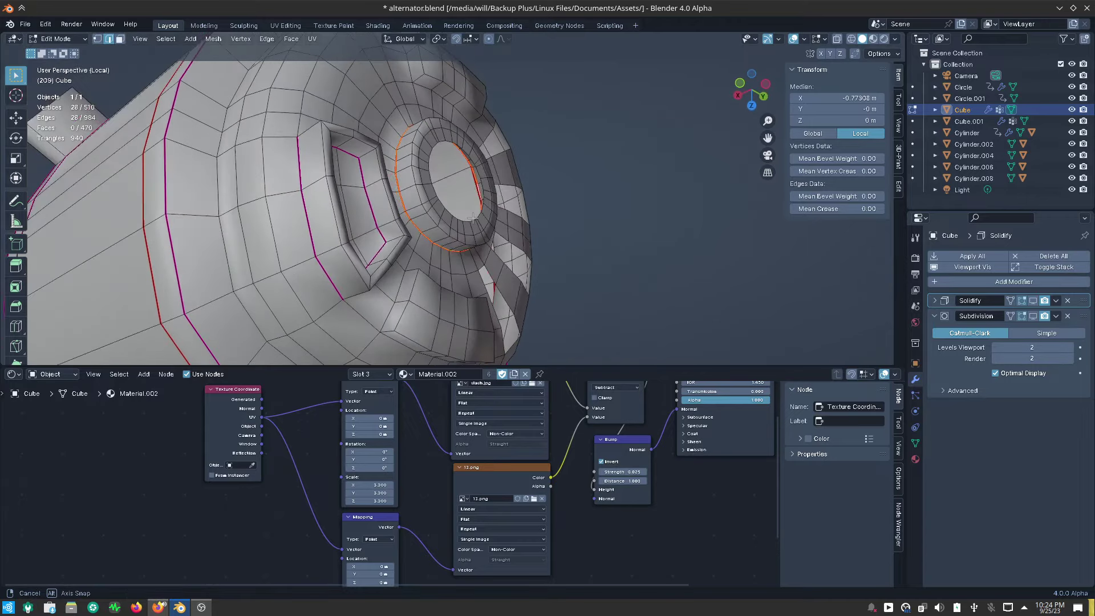
left_click(336, 283)
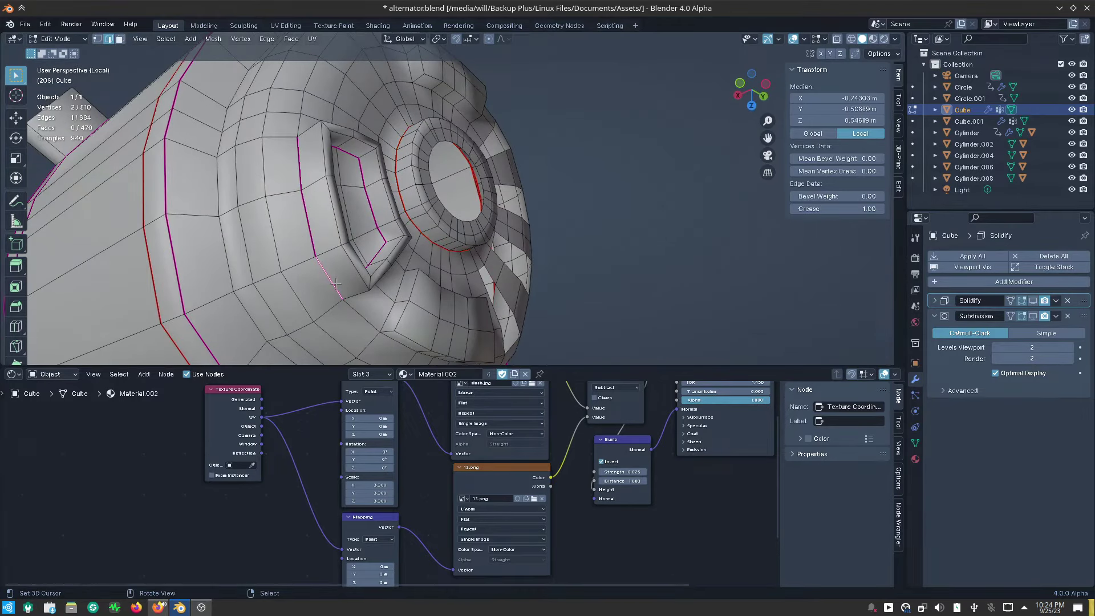
left_click(317, 258, "ctrl")
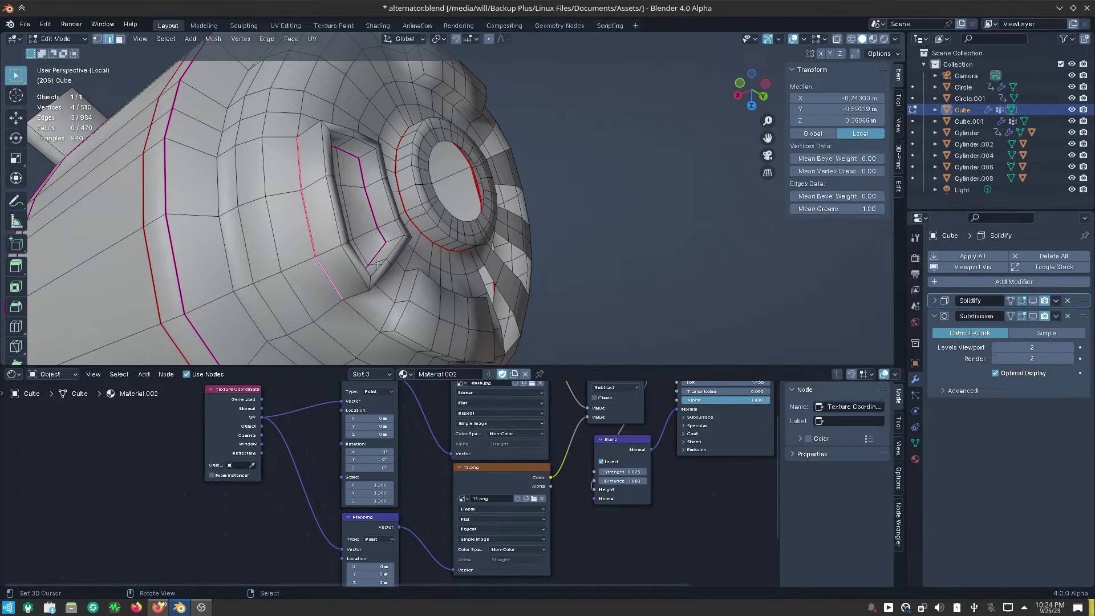
mouse_move(317, 258)
middle_mouse_down()
mouse_move(382, 242)
mouse_move(307, 262)
middle_mouse_up()
key("alt+a")
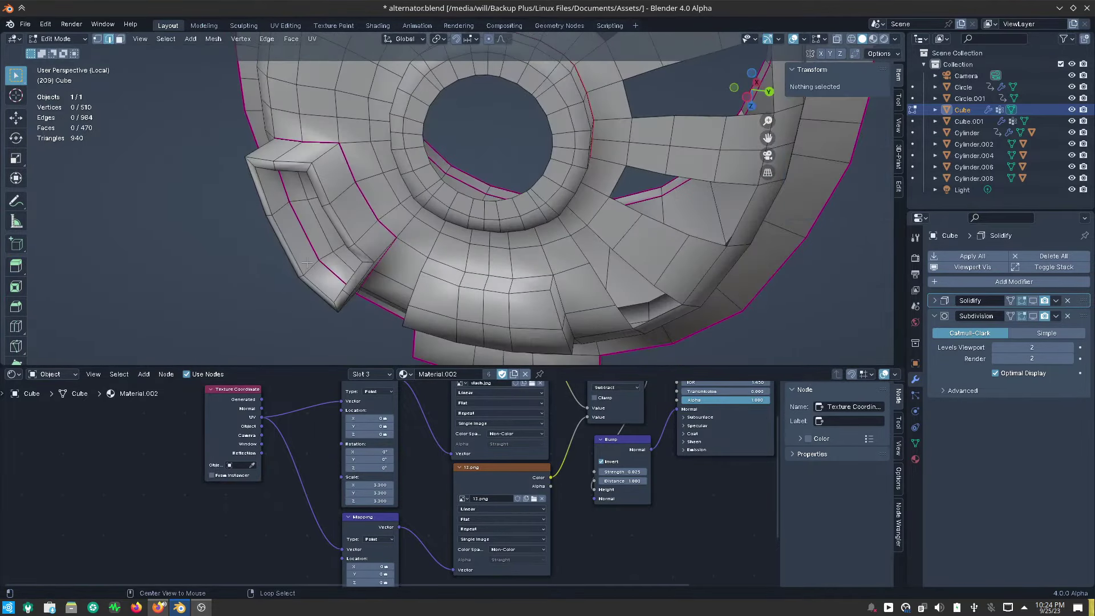
Build a shortest-path edge selection around the bracket's sides, corner and underside.
left_click(319, 143, "ctrl")
middle_click_drag(320, 146, 324, 187)
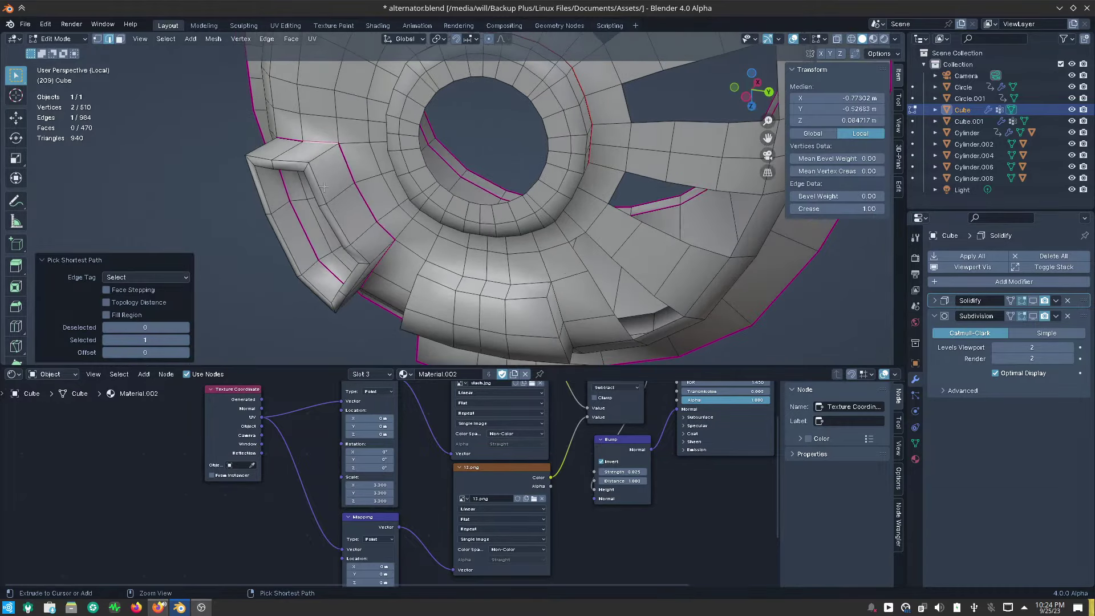
left_click(388, 242, "ctrl")
mouse_move(389, 242)
middle_mouse_down()
mouse_move(365, 268)
mouse_move(444, 315)
mouse_move(348, 240)
middle_mouse_up()
left_click(356, 285, "ctrl")
left_click(292, 149, "ctrl")
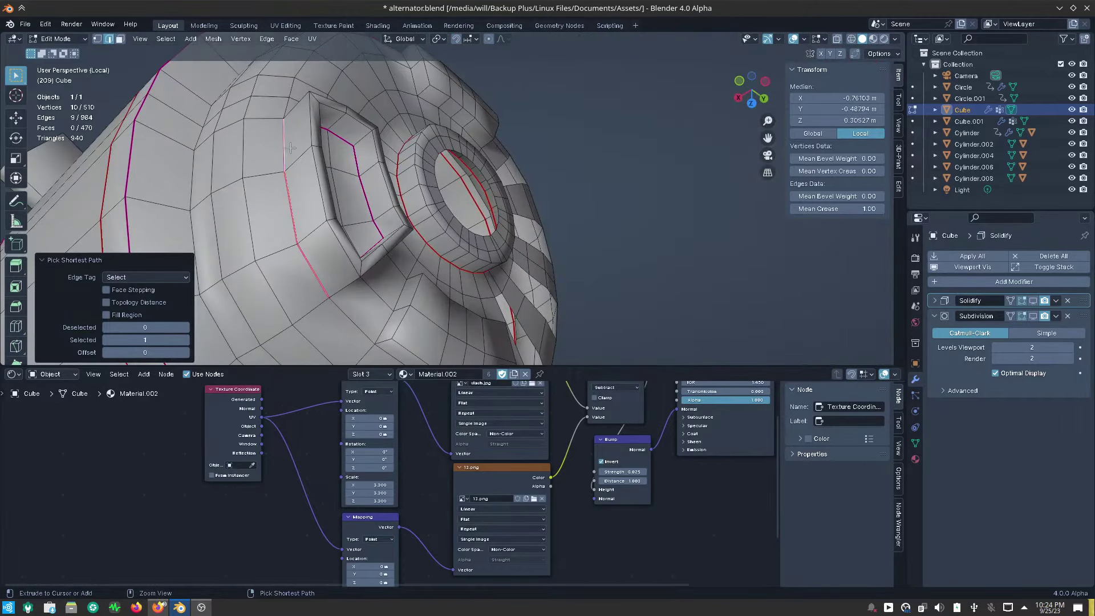
mouse_move(309, 132)
middle_mouse_down()
mouse_move(348, 272)
mouse_move(318, 259)
middle_mouse_up()
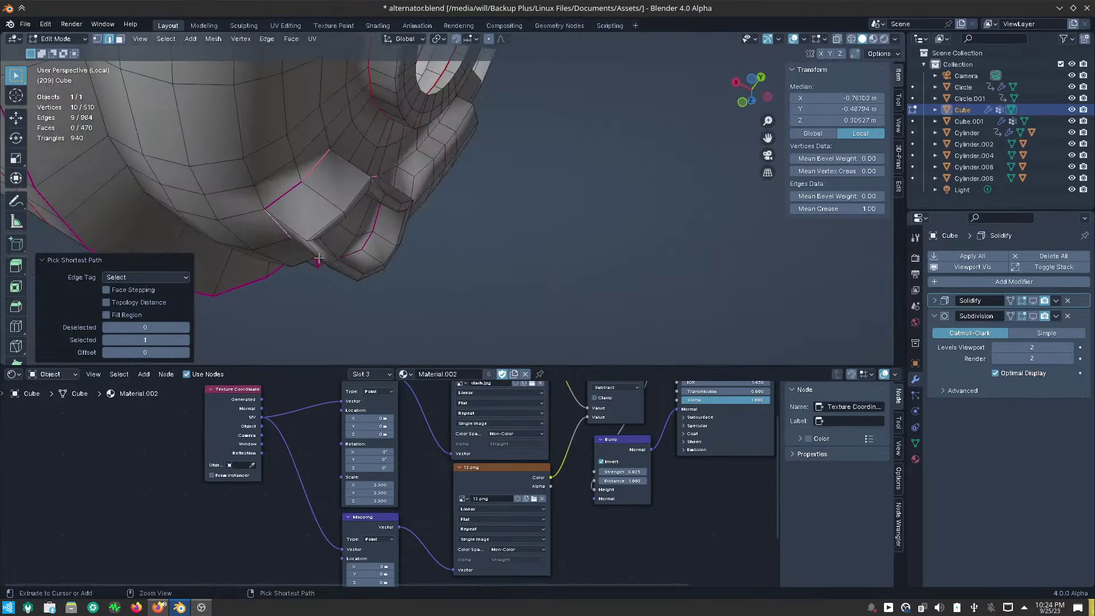
left_click(292, 190, "ctrl")
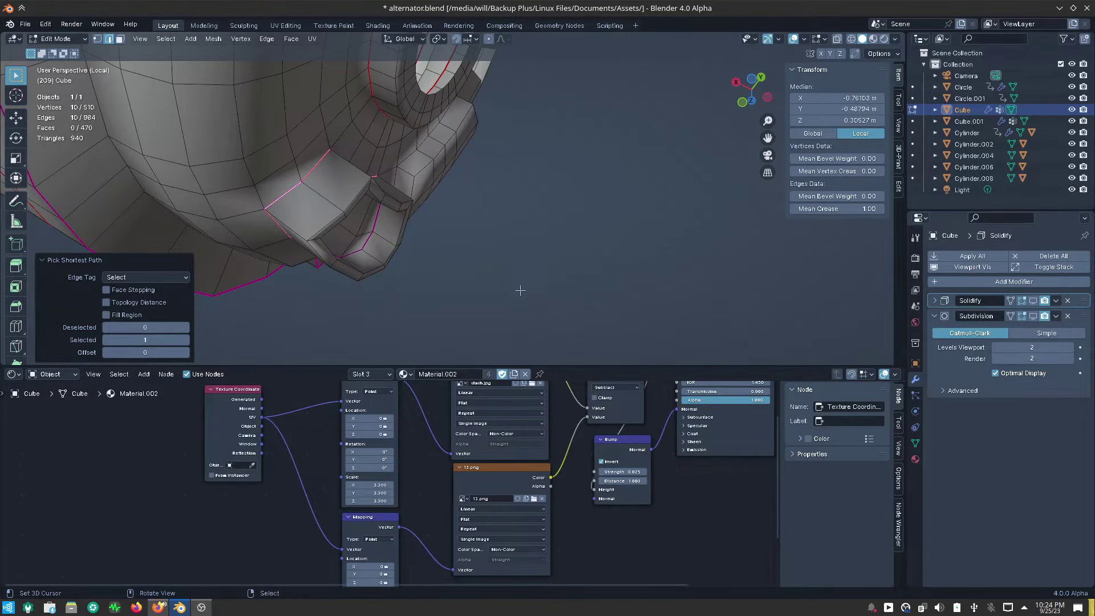
middle_click_drag(520, 285, 410, 221)
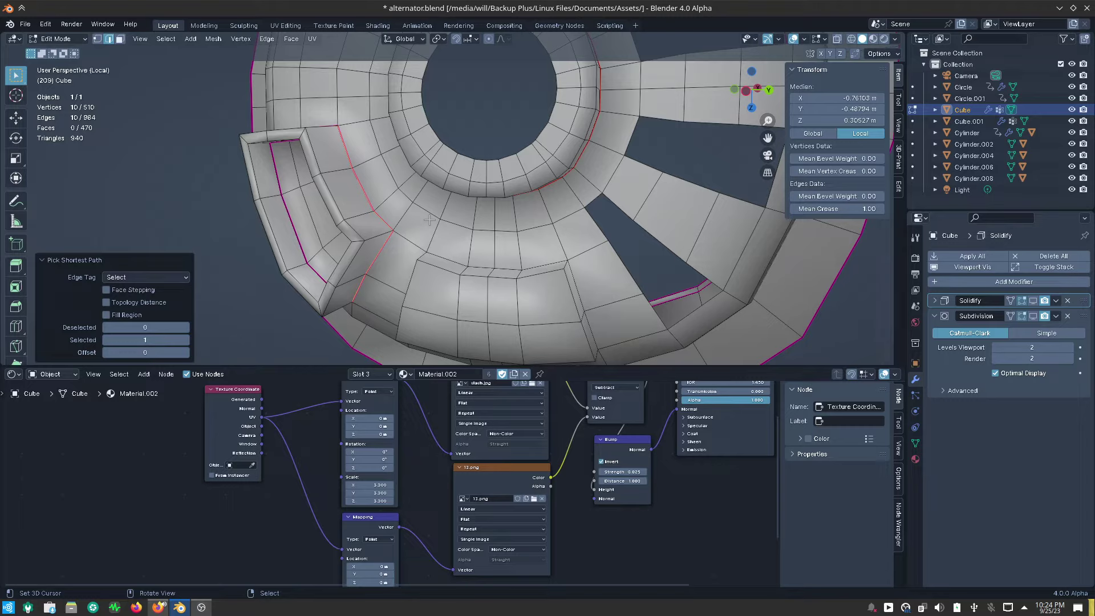
Mark the bracket's edge path as seams and check them from a low side view.
right_click(429, 218)
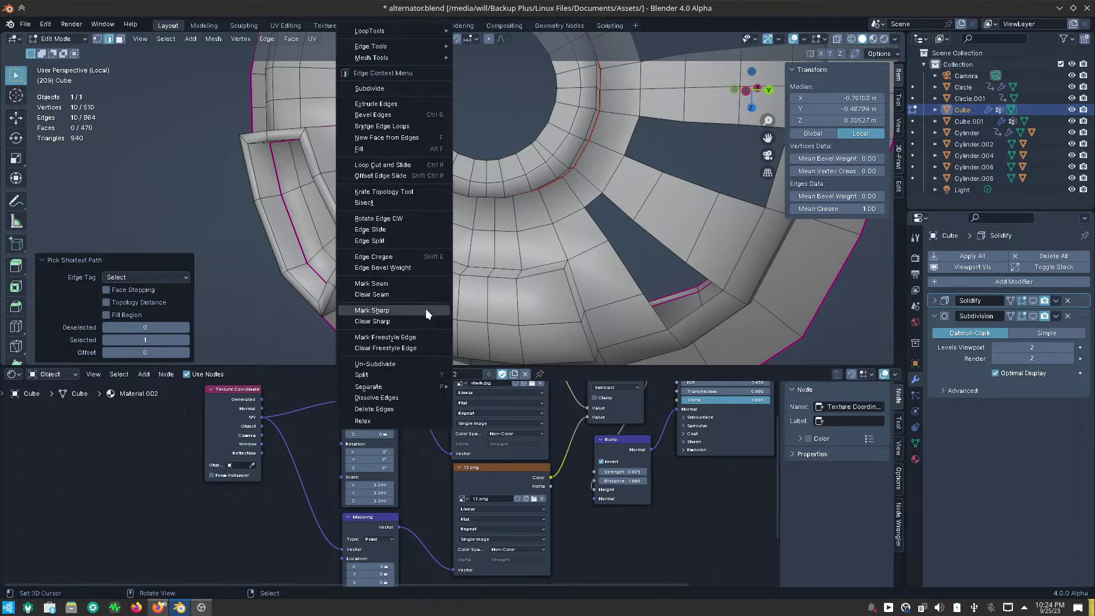
left_click(419, 284)
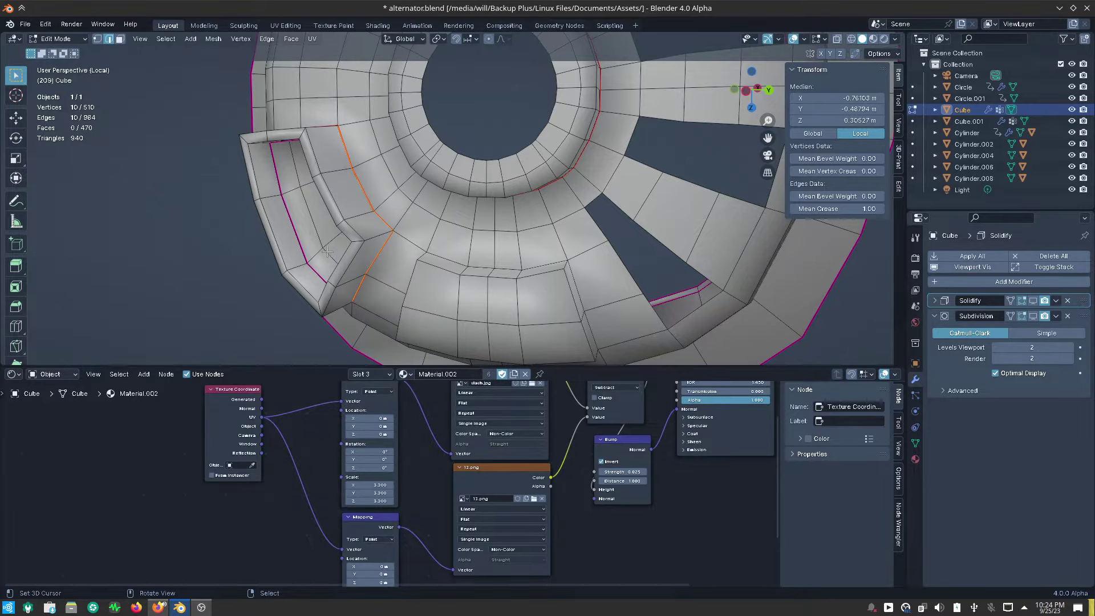
middle_click_drag(327, 251, 354, 231)
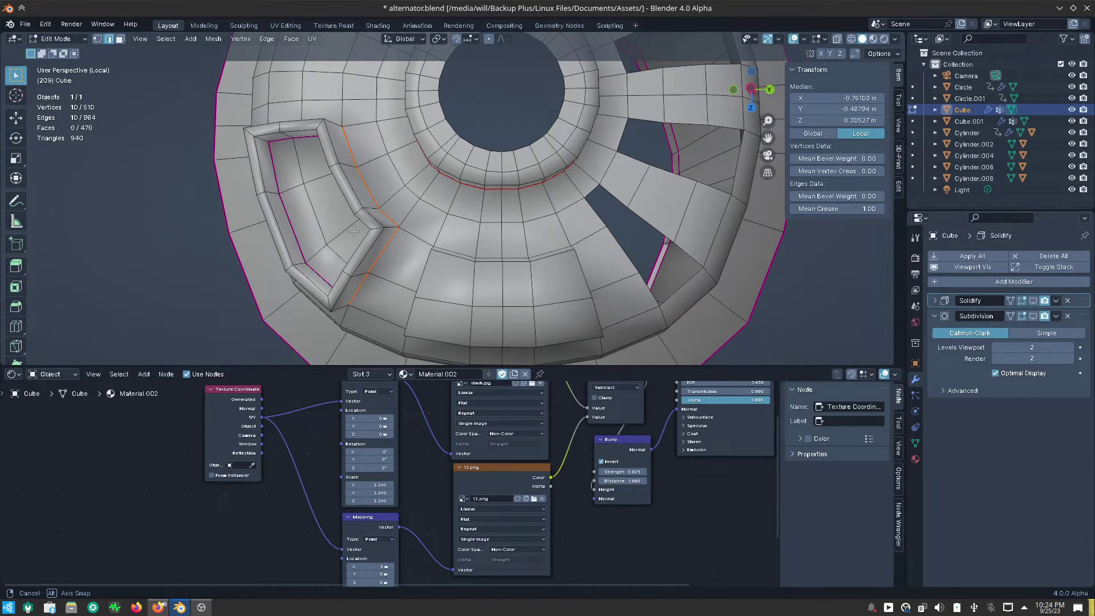
middle_click_drag(353, 231, 353, 231)
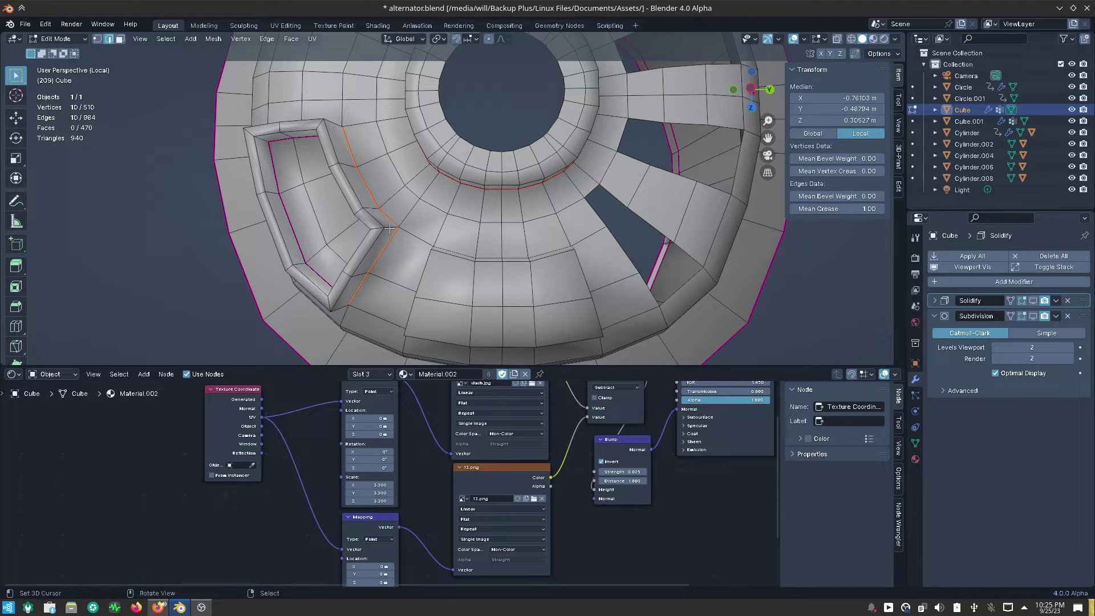
mouse_move(390, 228)
middle_mouse_down()
mouse_move(387, 243)
mouse_move(336, 272)
middle_mouse_up()
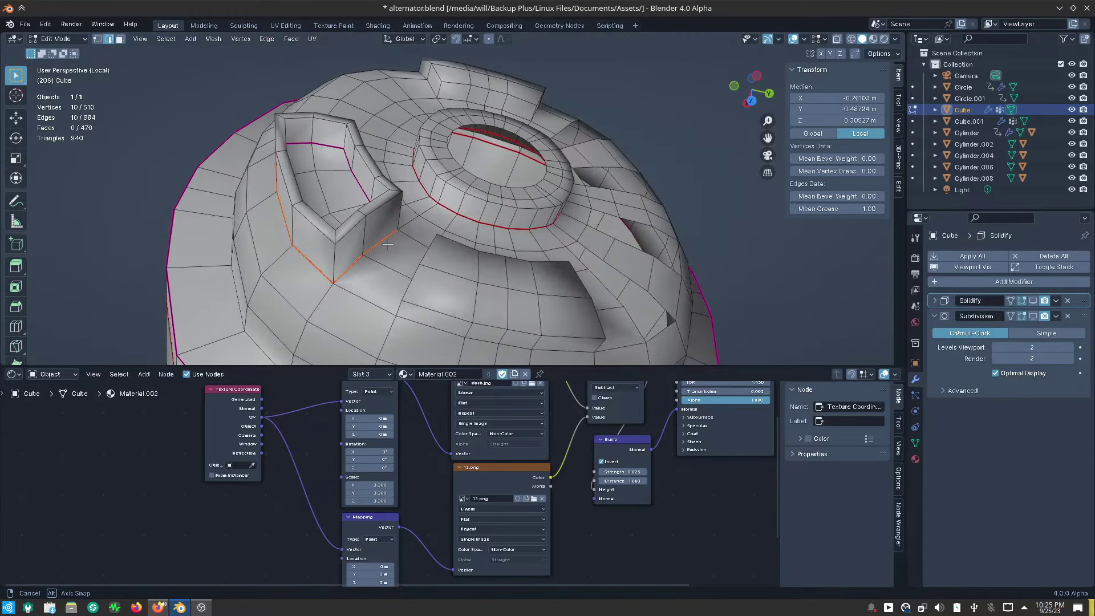
Select edges along the socket cutout's top, sides and bottom until its outline closes.
left_click(395, 214)
left_click(397, 190, "shift")
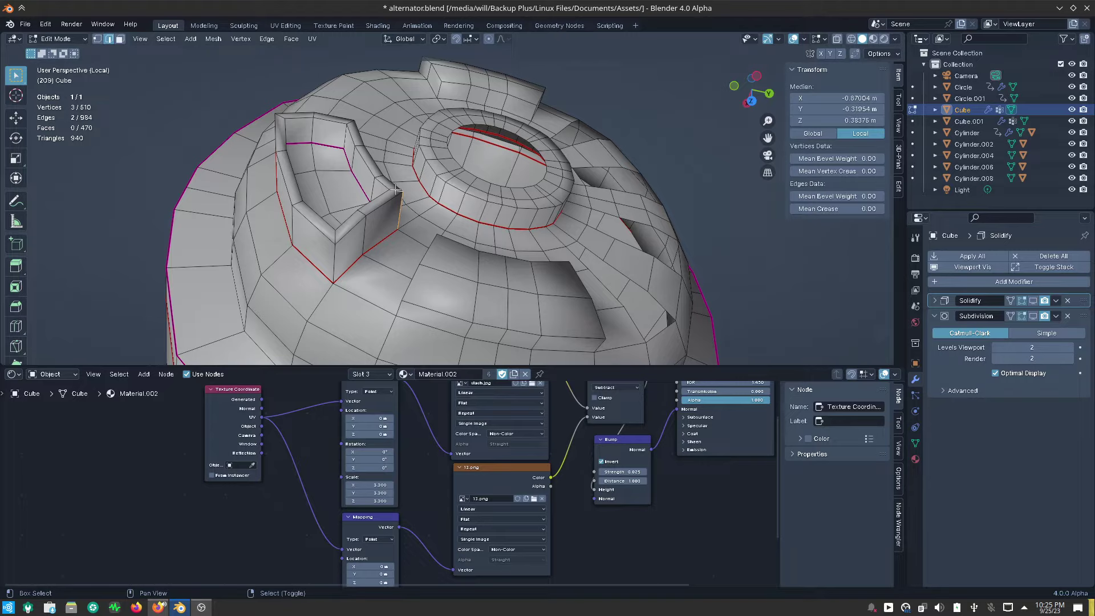
middle_click_drag(397, 190, 389, 213, "ctrl")
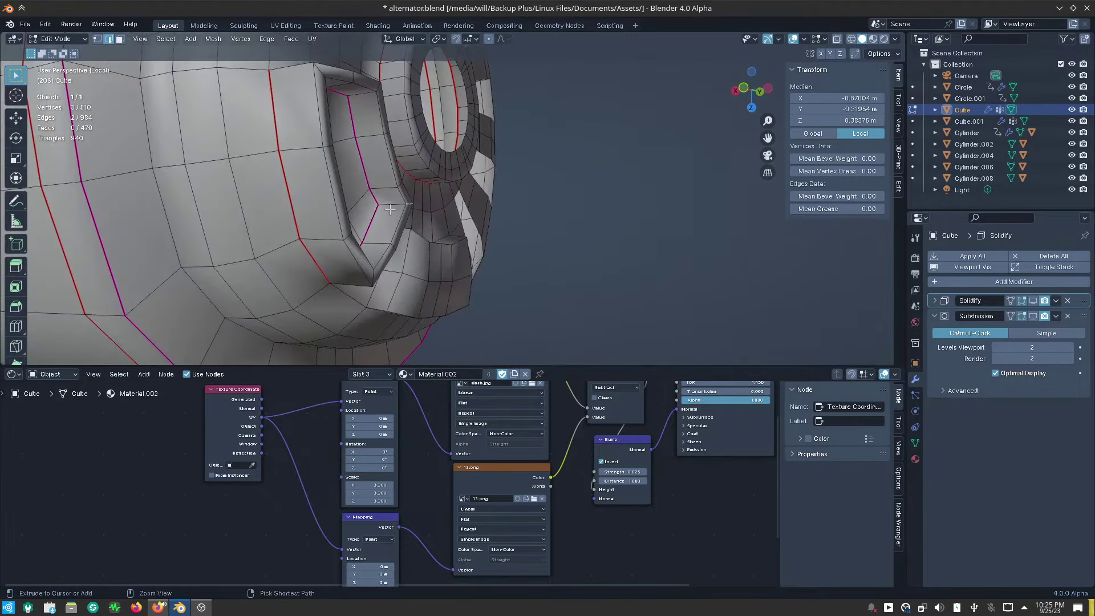
left_click(390, 209, "ctrl")
left_click(351, 110, "ctrl")
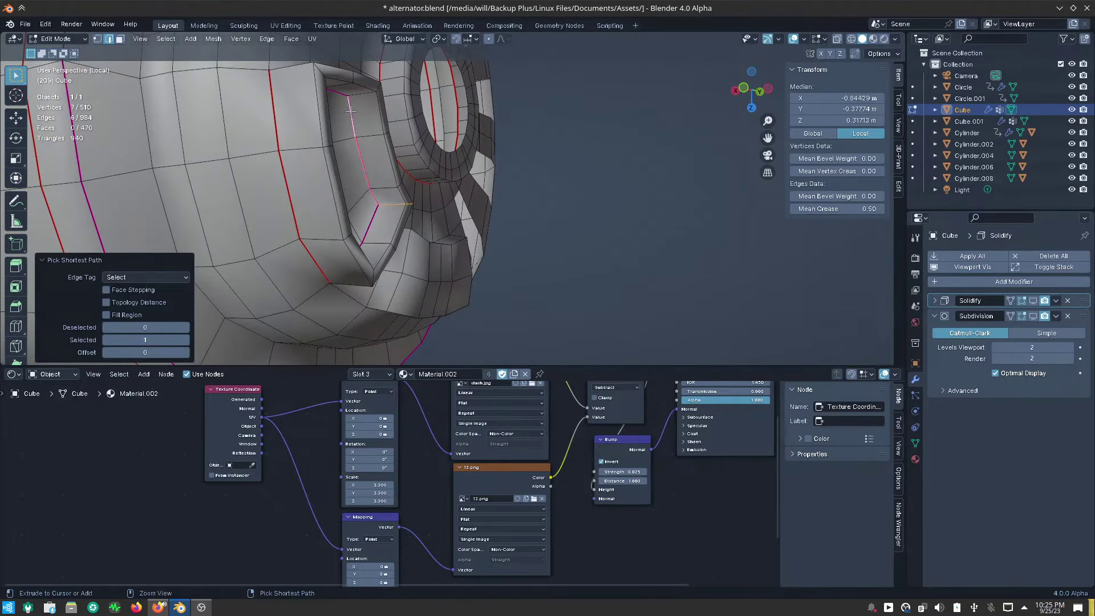
middle_click_drag(351, 110, 295, 132)
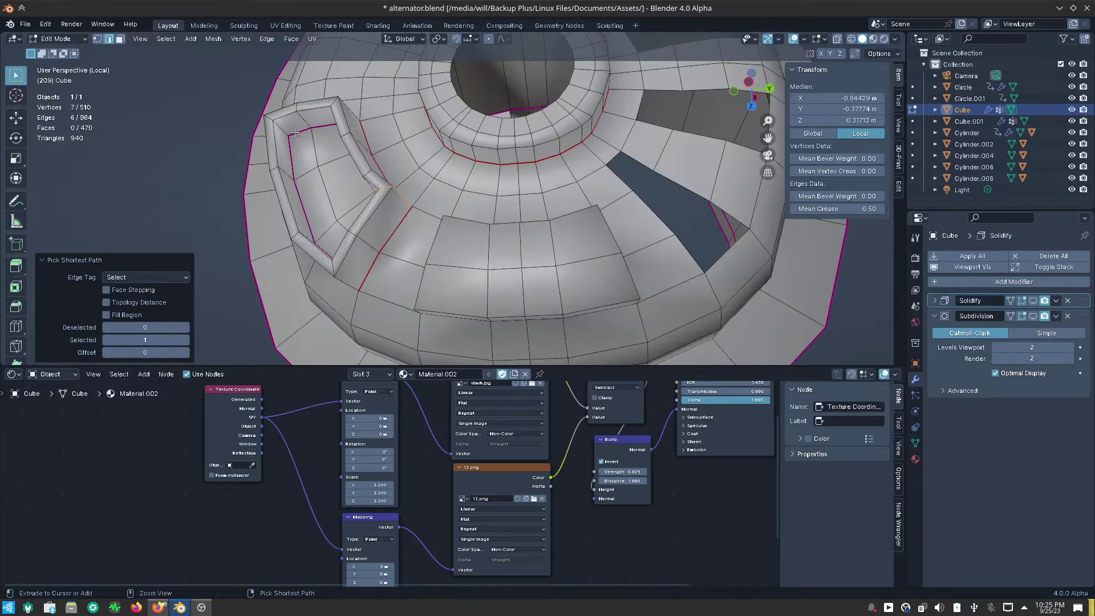
left_click(295, 133, "ctrl")
left_click(309, 222, "ctrl")
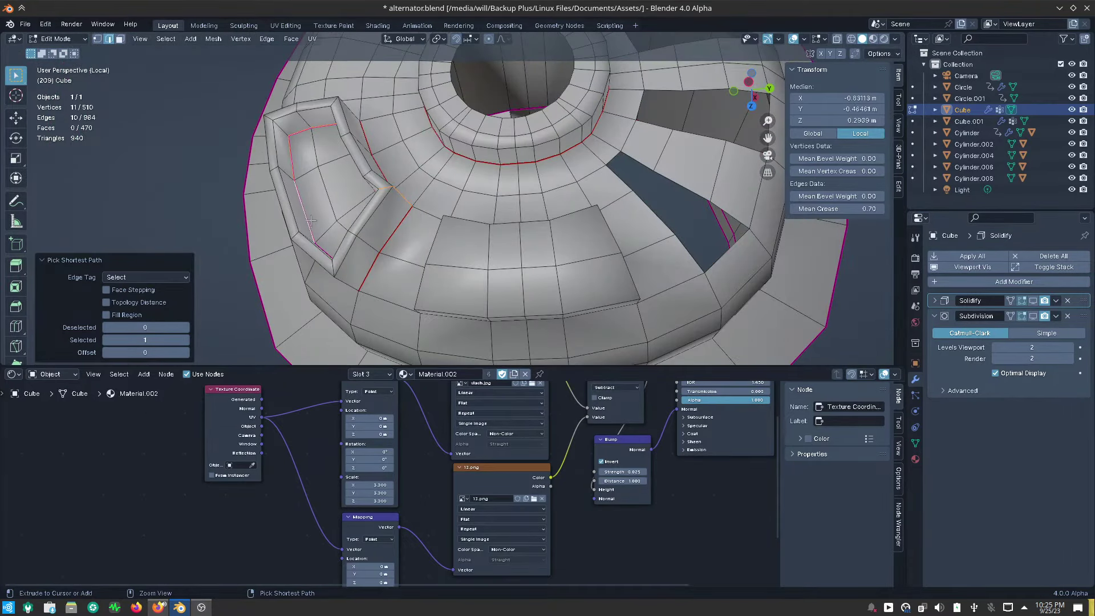
middle_click_drag(308, 222, 357, 229)
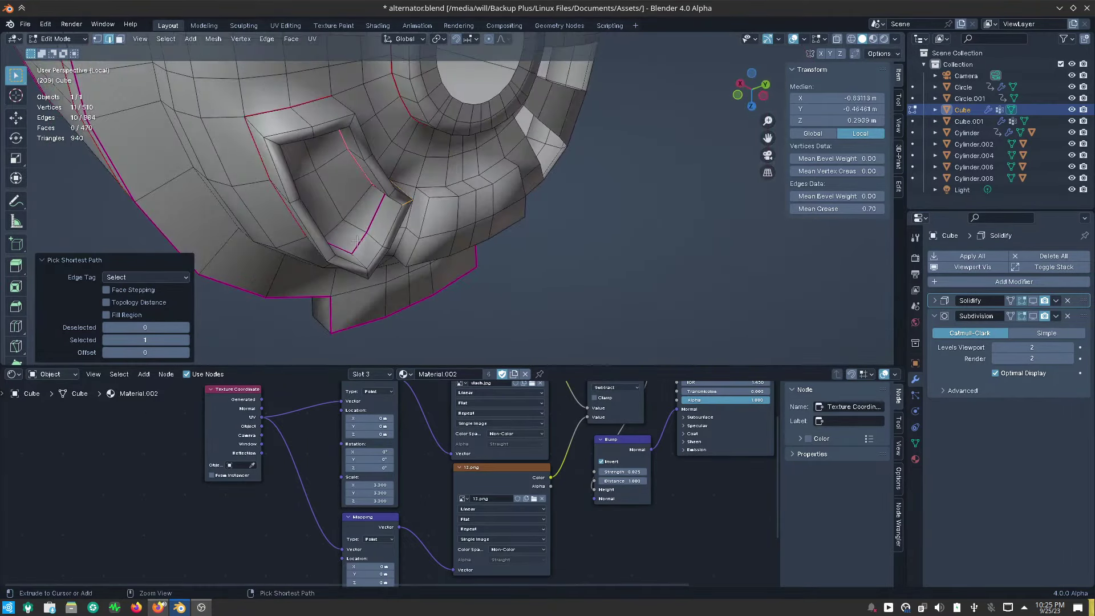
left_click(356, 239, "ctrl")
left_click(381, 209, "ctrl")
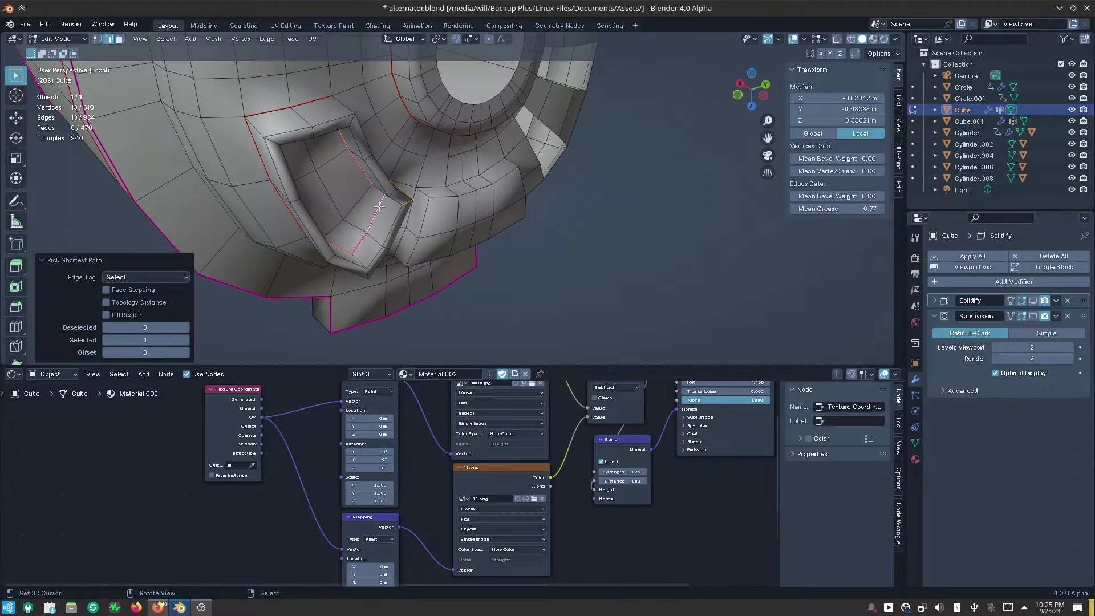
Mark the socket outline as a seam, then line up a straight-on view of the ring's face.
right_click(380, 206)
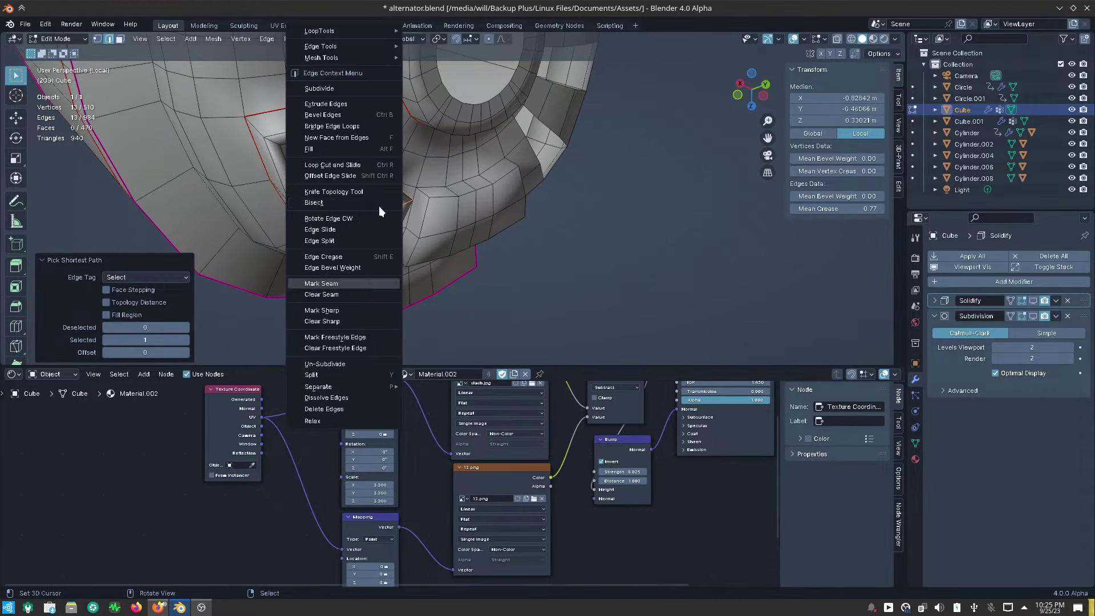
left_click(365, 283)
scroll(488, 308, "down", 4)
scroll(495, 298, "down", 2)
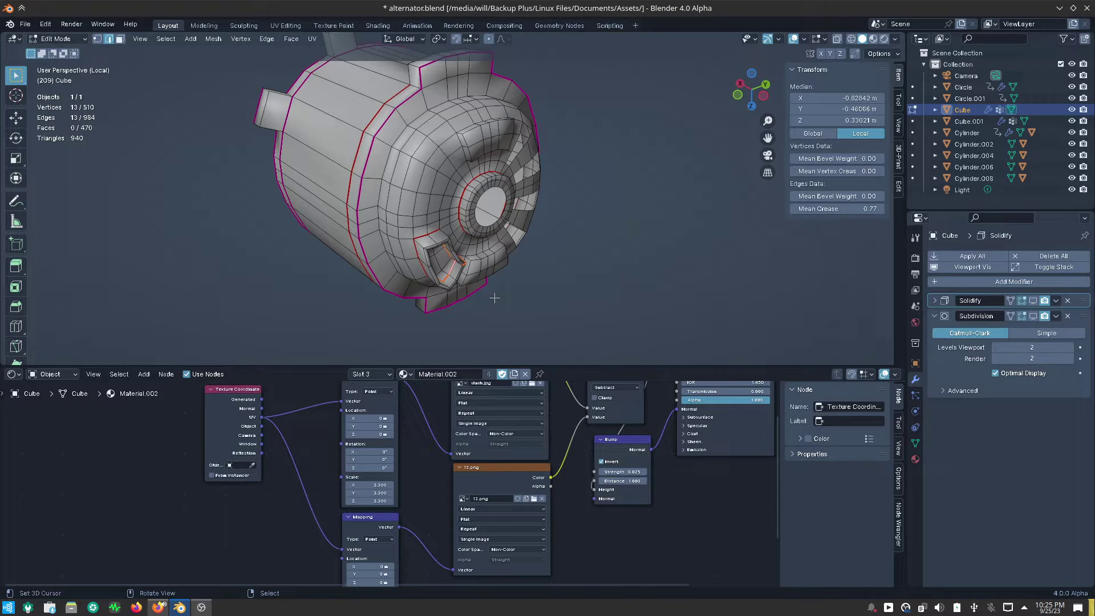
mouse_move(492, 312)
middle_mouse_down()
mouse_move(495, 266)
mouse_move(476, 273)
middle_mouse_up()
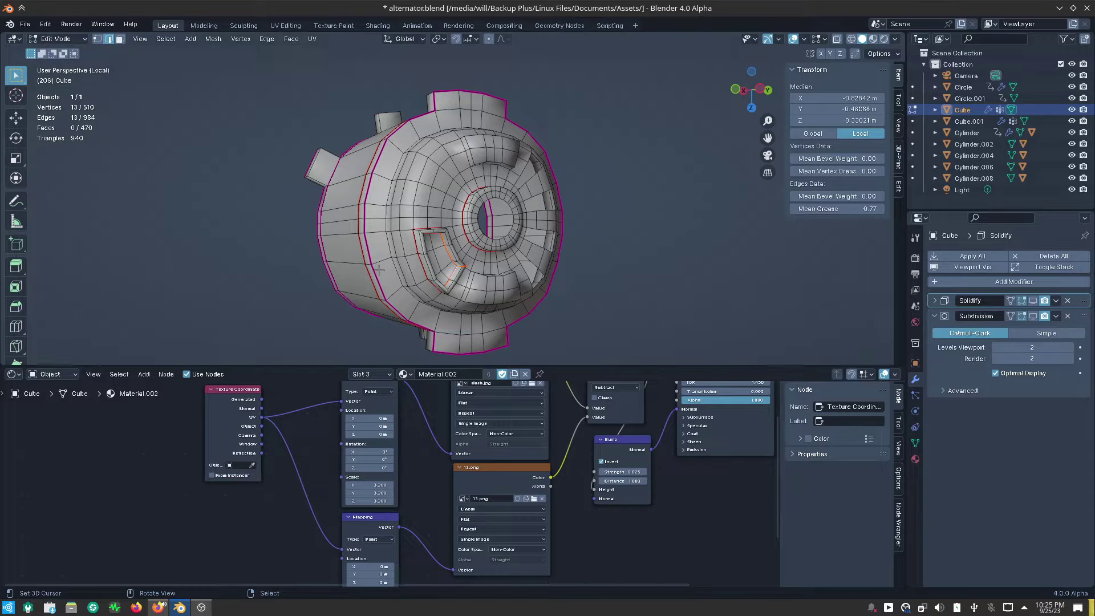
middle_click_drag(382, 268, 457, 273)
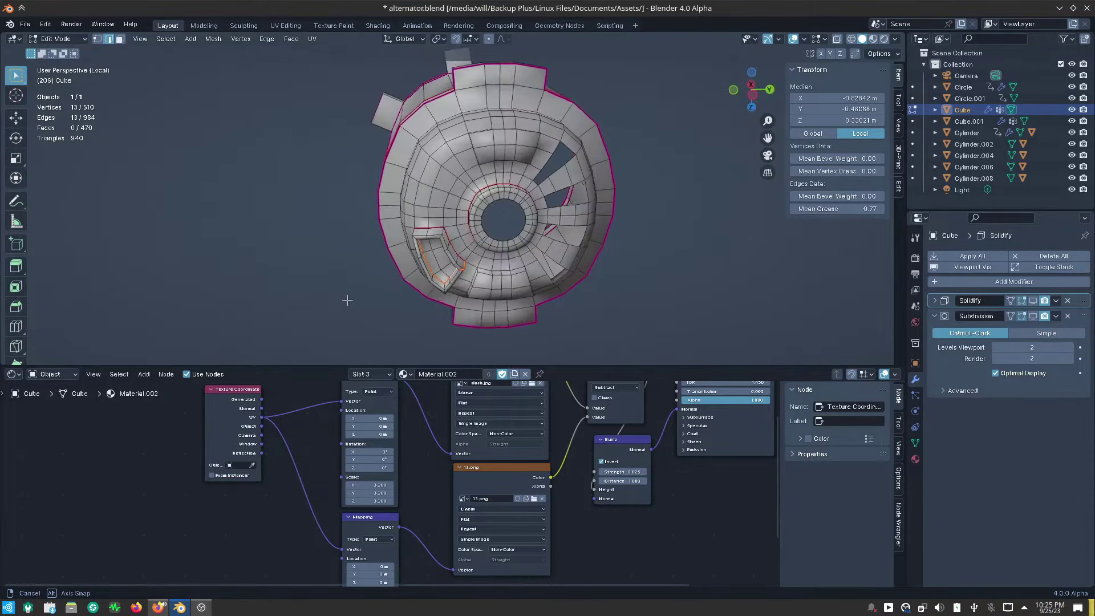
middle_click_drag(458, 272, 353, 293)
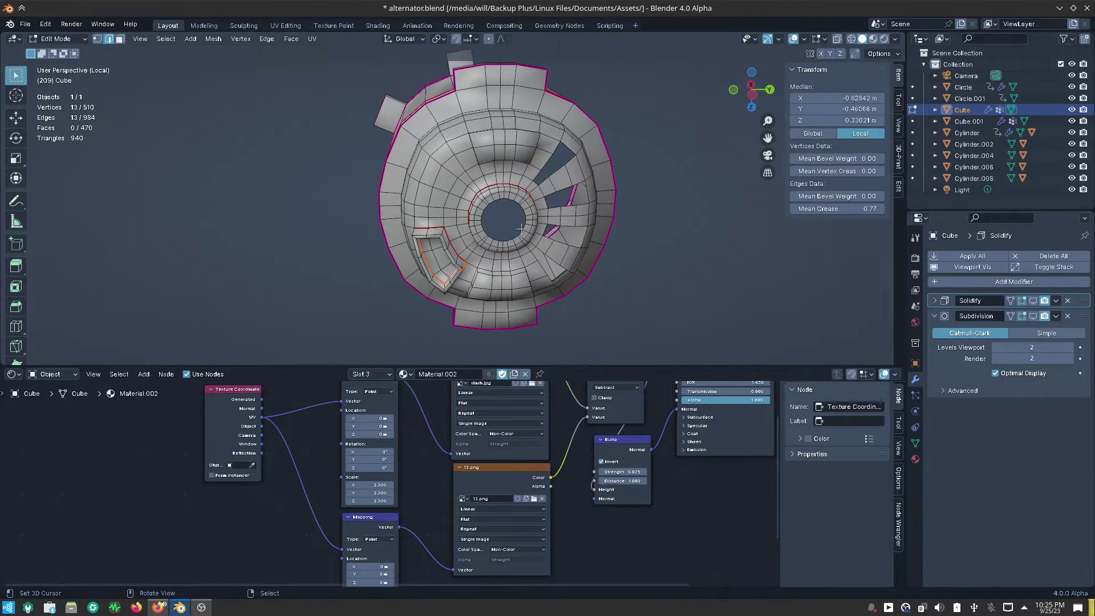
mouse_move(521, 228)
middle_mouse_down()
mouse_move(519, 211)
mouse_move(503, 207)
middle_mouse_up()
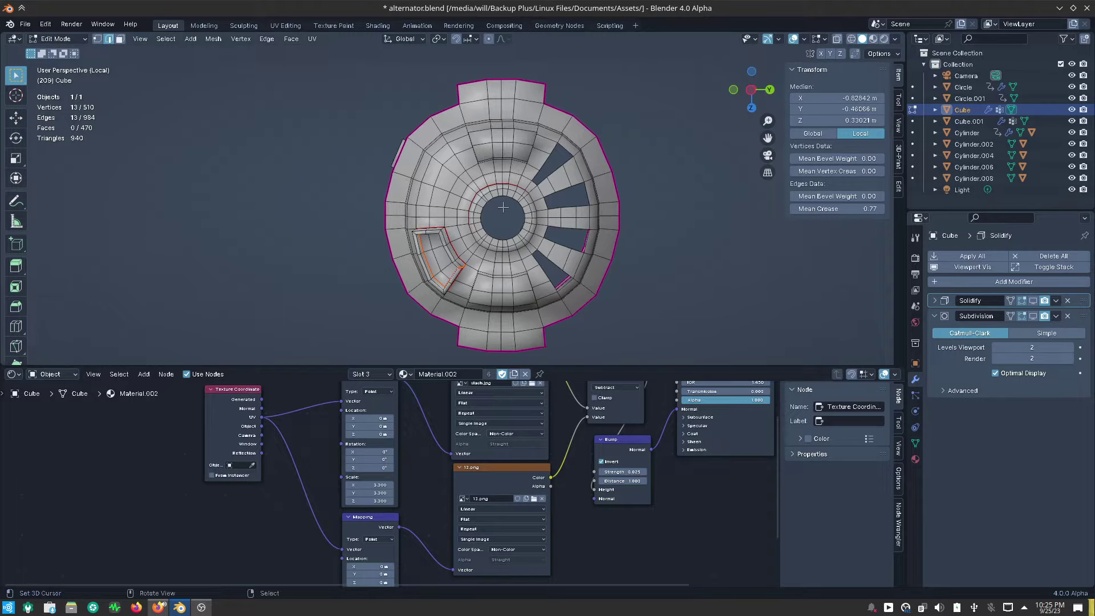
scroll(503, 207, "up", 2)
scroll(500, 185, "up", 2)
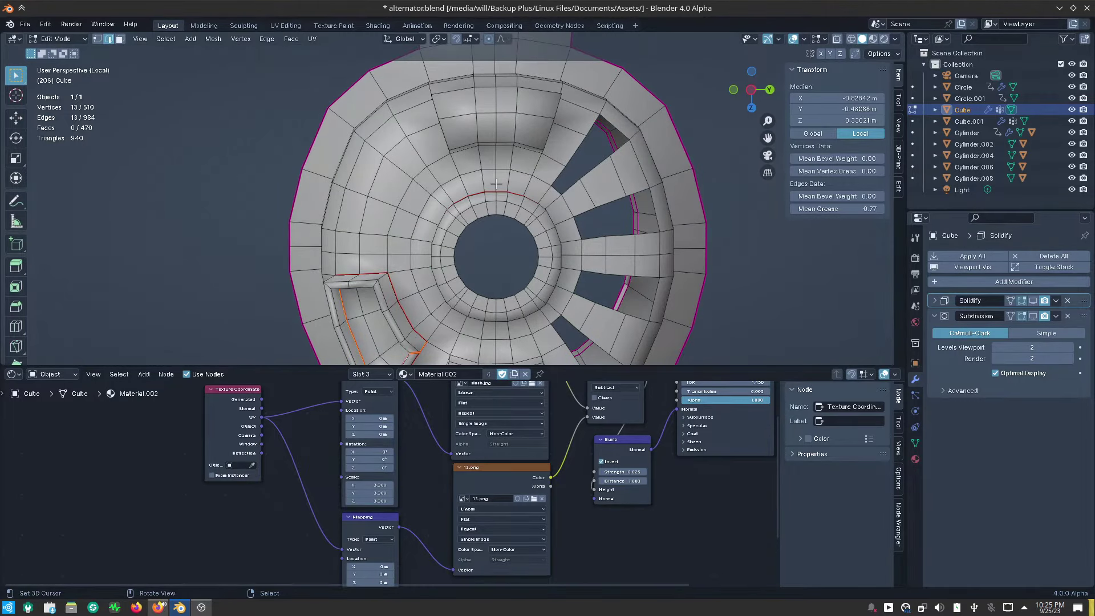
Select the vertical edge loop from the ring's centre hole to its rim and check it from below.
left_click(496, 181)
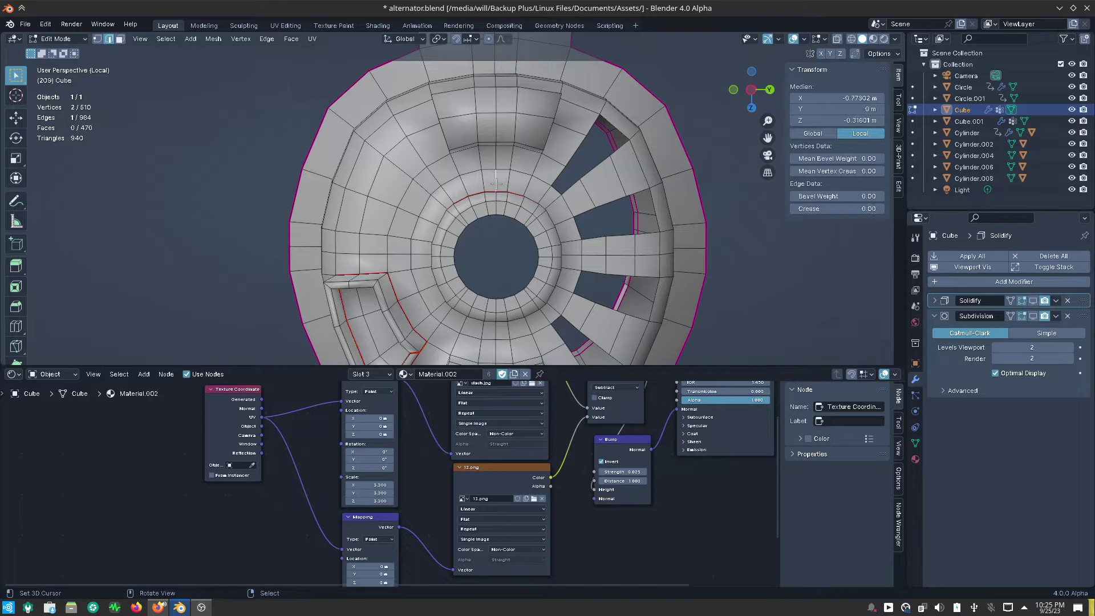
left_click(496, 181, "alt")
scroll(506, 257, "down", 3)
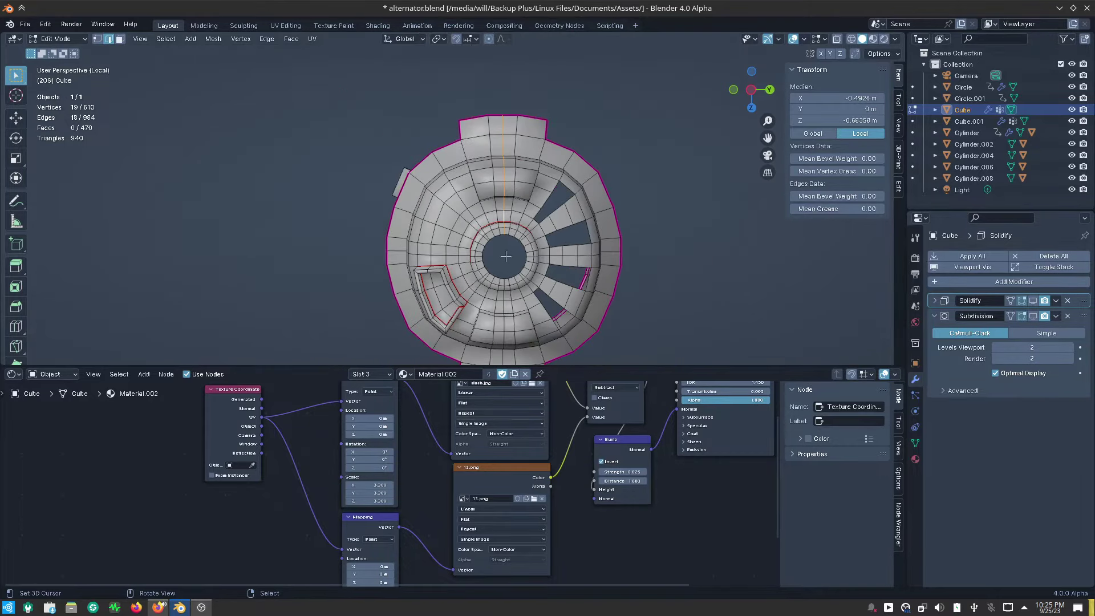
mouse_move(506, 256)
middle_mouse_down()
mouse_move(768, 213)
mouse_move(658, 178)
middle_mouse_up()
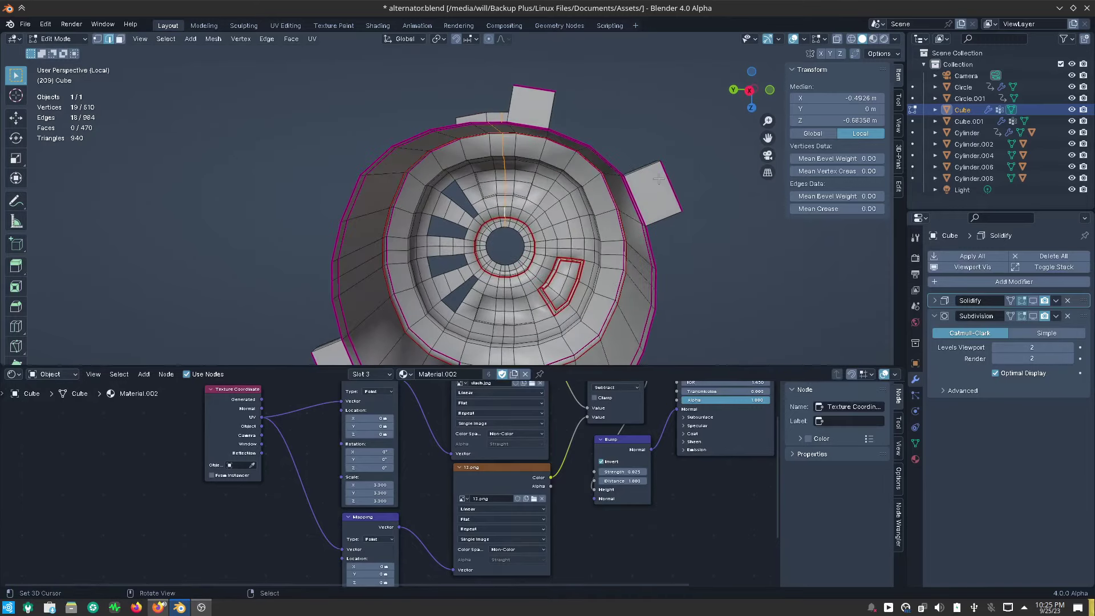
scroll(659, 178, "down", 3)
middle_click_drag(627, 250, 591, 288)
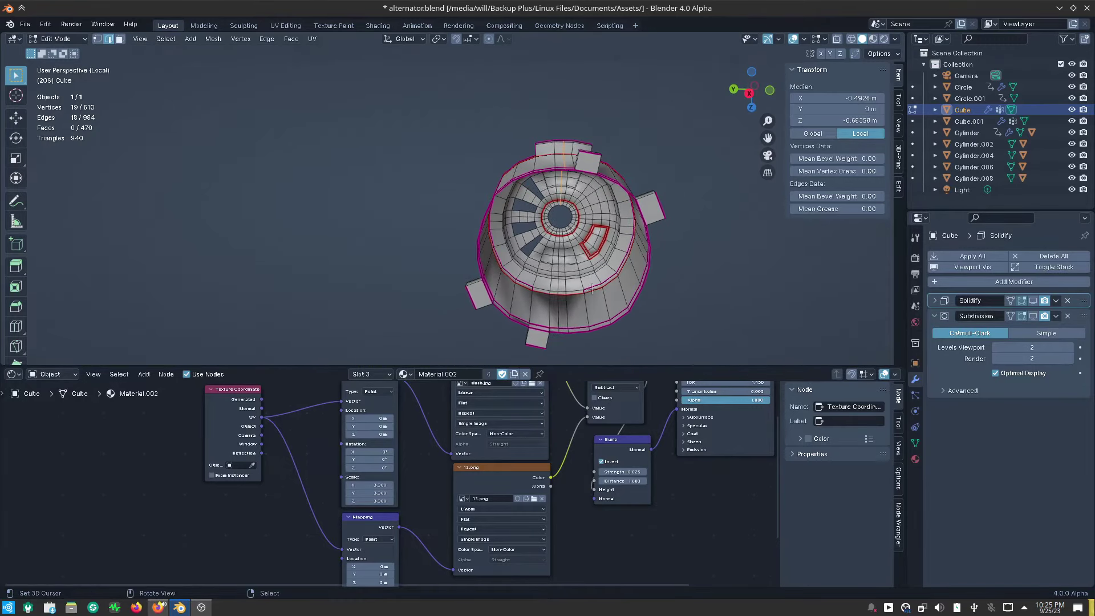
scroll(570, 316, "up", 2)
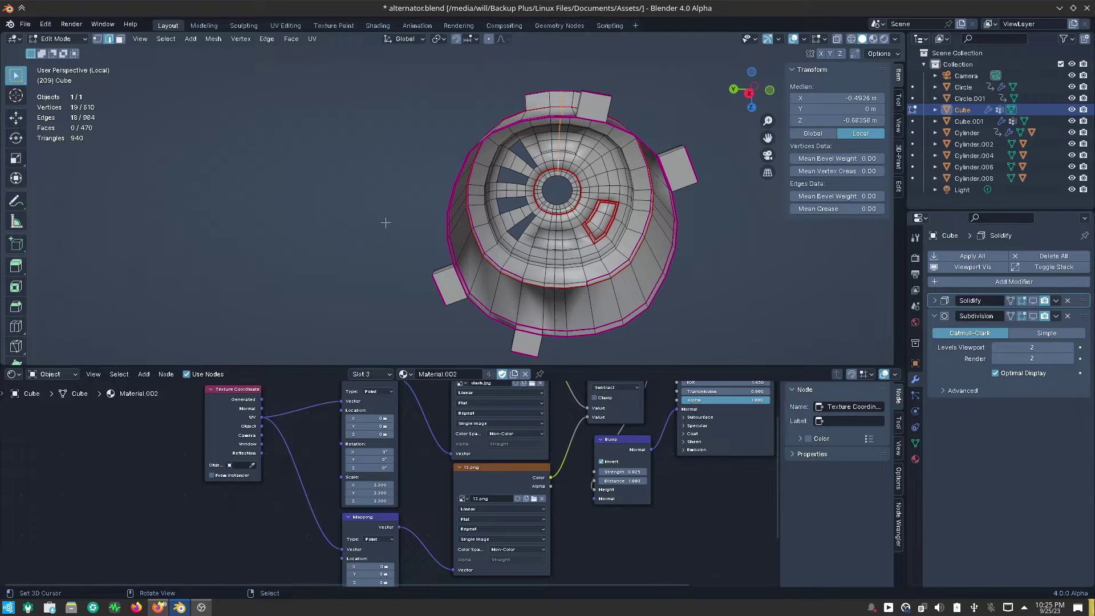
Mark the vertical edge loop and a second loop across the ring's lower part as seams.
right_click(385, 222)
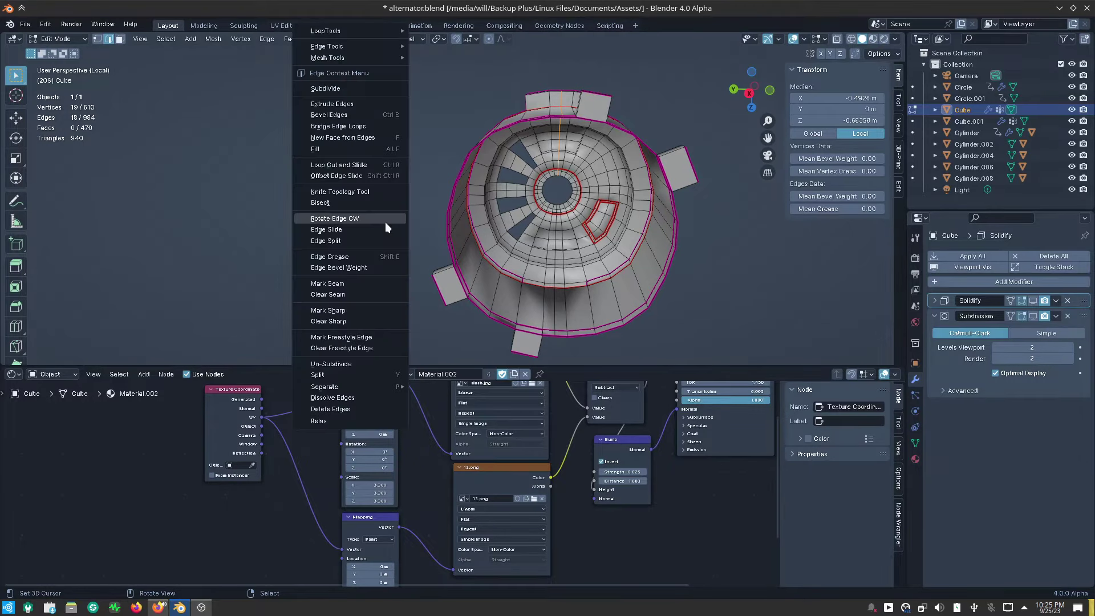
left_click(371, 285)
left_click(552, 315)
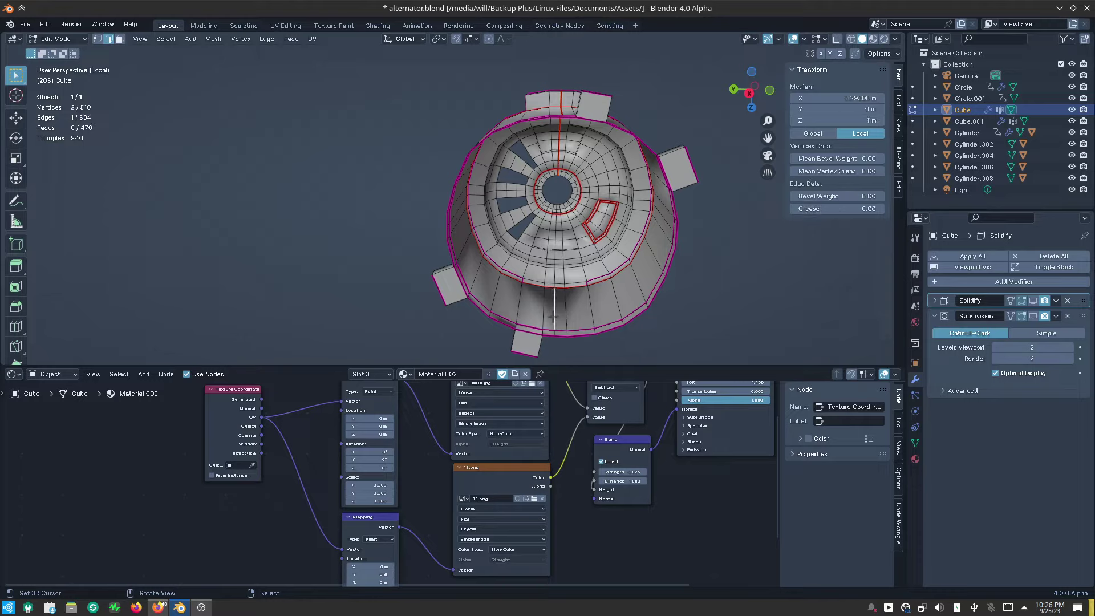
left_click(552, 315, "alt")
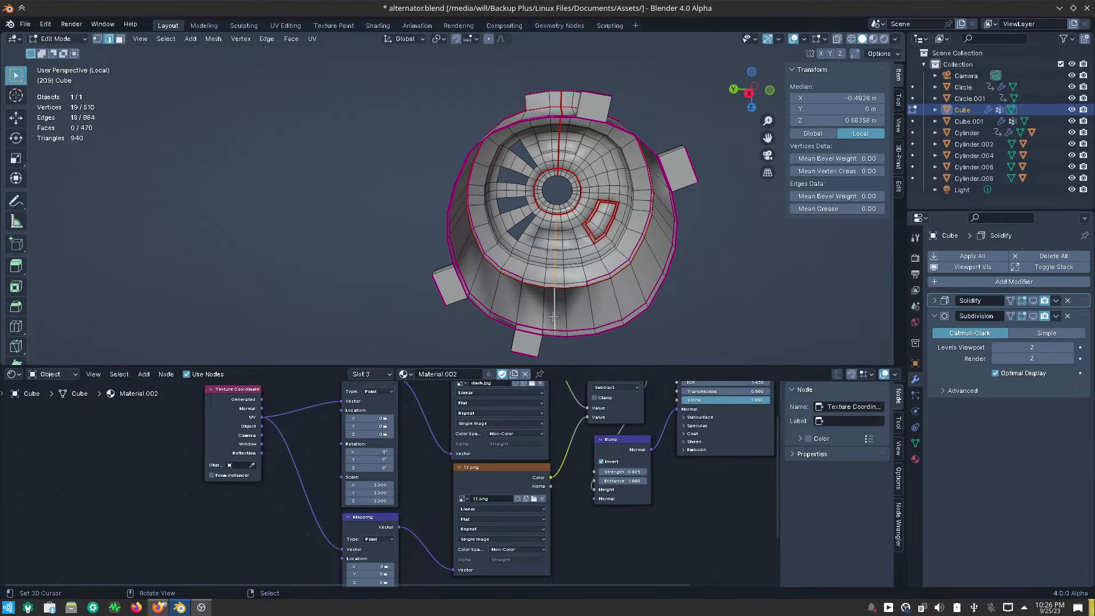
right_click(552, 316)
left_click(551, 316)
Orbit to the barrel side and select an edge on the small side block.
mouse_move(552, 316)
middle_mouse_down()
mouse_move(640, 329)
mouse_move(570, 317)
mouse_move(485, 241)
middle_mouse_up()
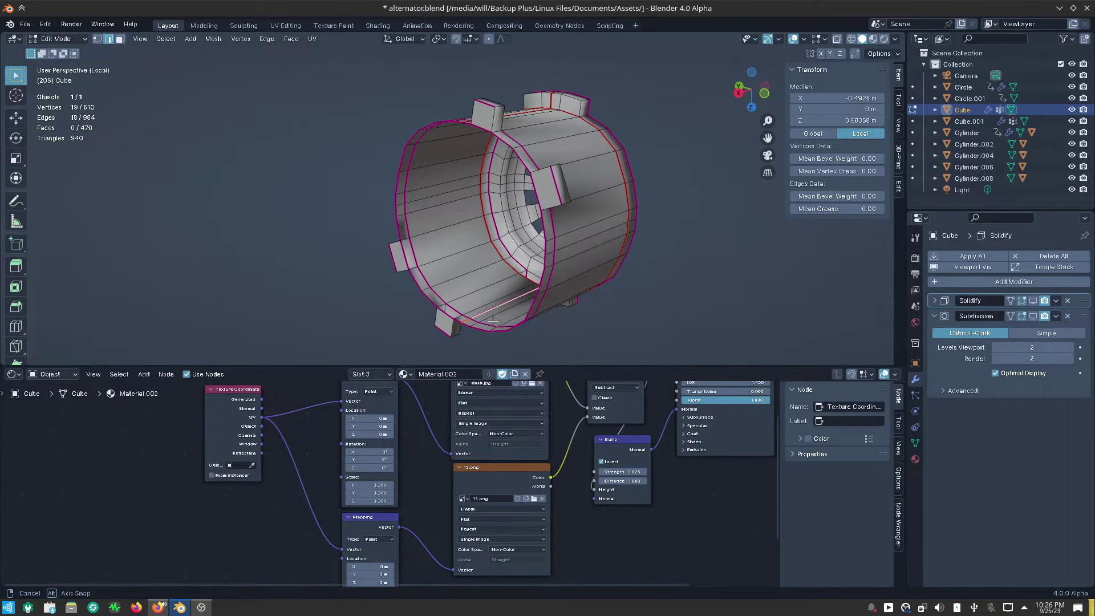
scroll(489, 129, "up", 3)
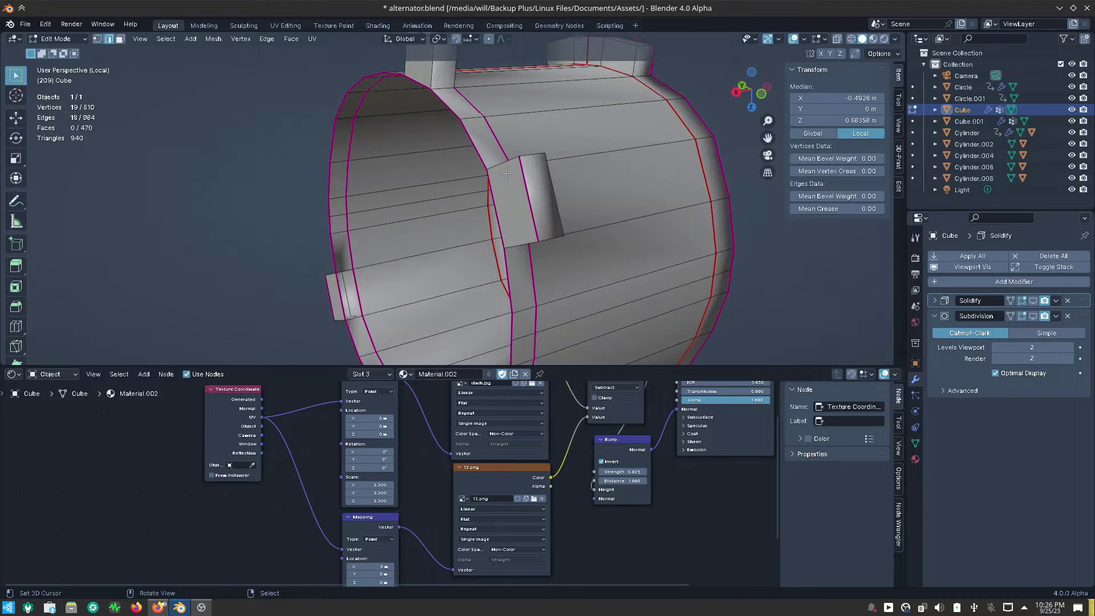
left_click(504, 166)
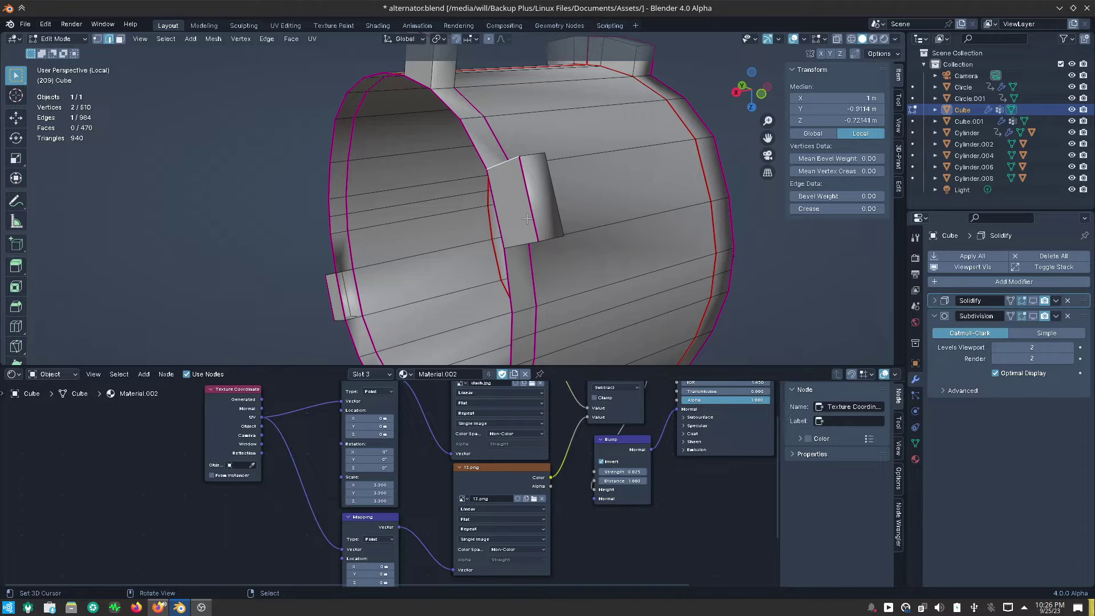
Add the side block's vertical and bottom edges and mark them as seams.
left_click(529, 200, "shift")
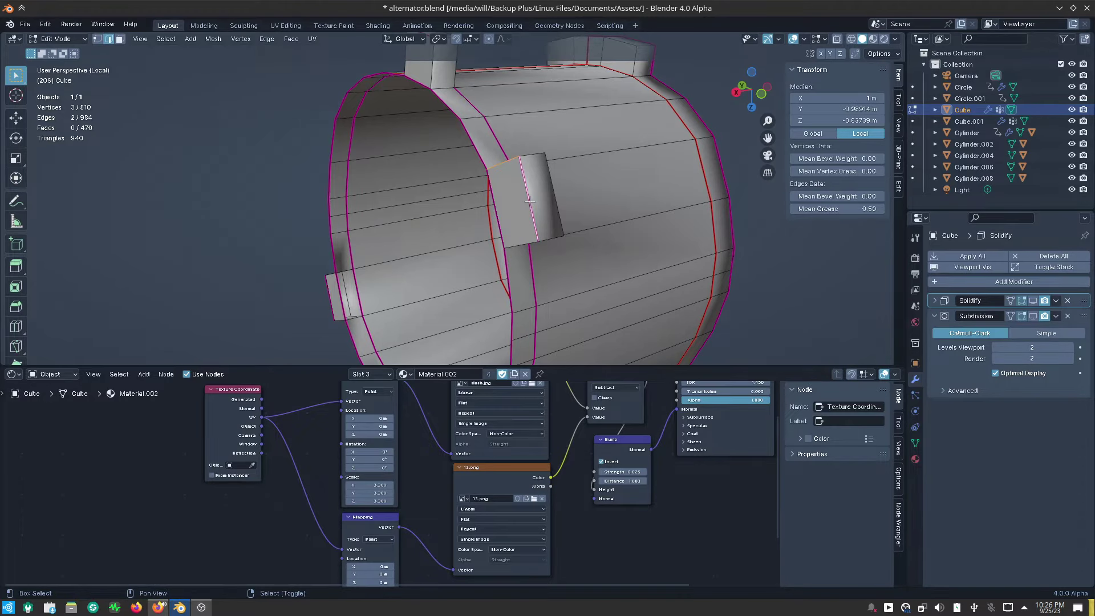
left_click(514, 242, "shift")
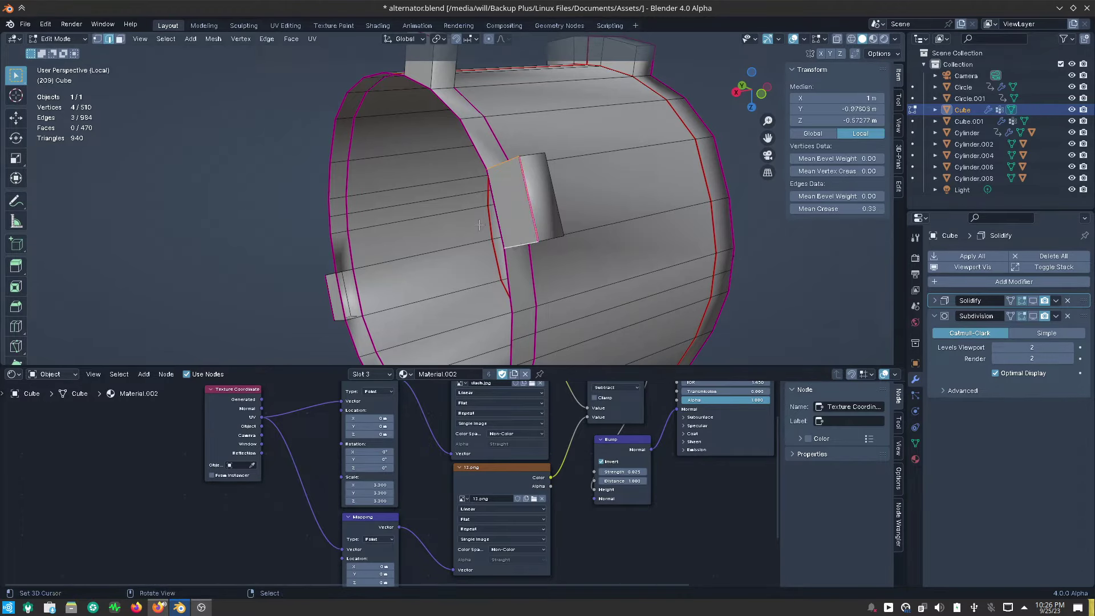
key("ctrl+e")
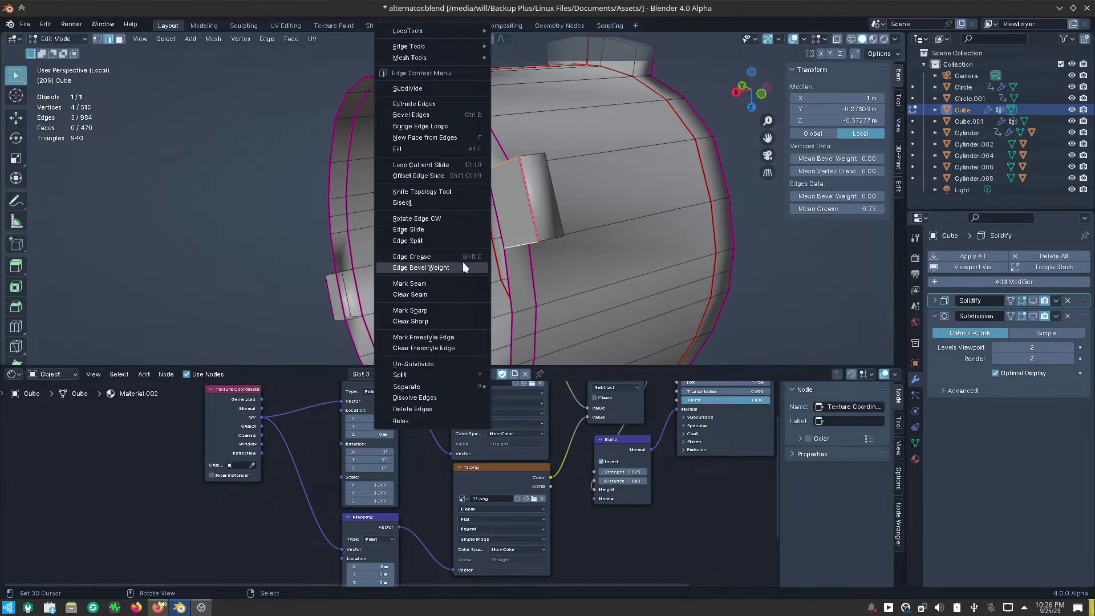
left_click(459, 278)
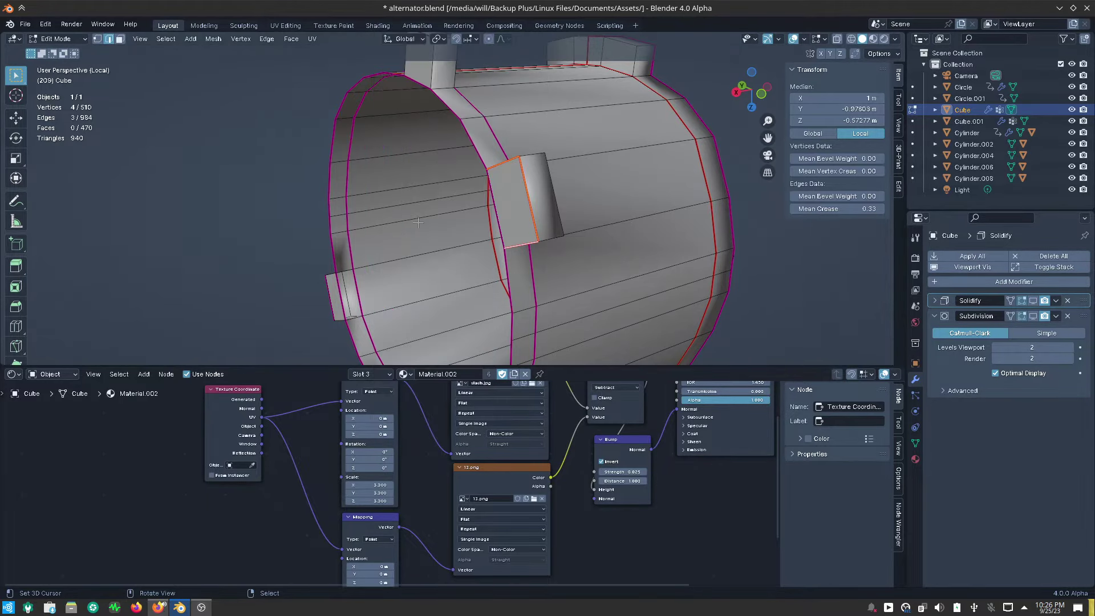
Adjust the selection on the top block's edges and clear the seam from its left edge.
mouse_move(435, 210)
middle_mouse_down()
mouse_move(455, 270)
mouse_move(463, 265)
middle_mouse_up()
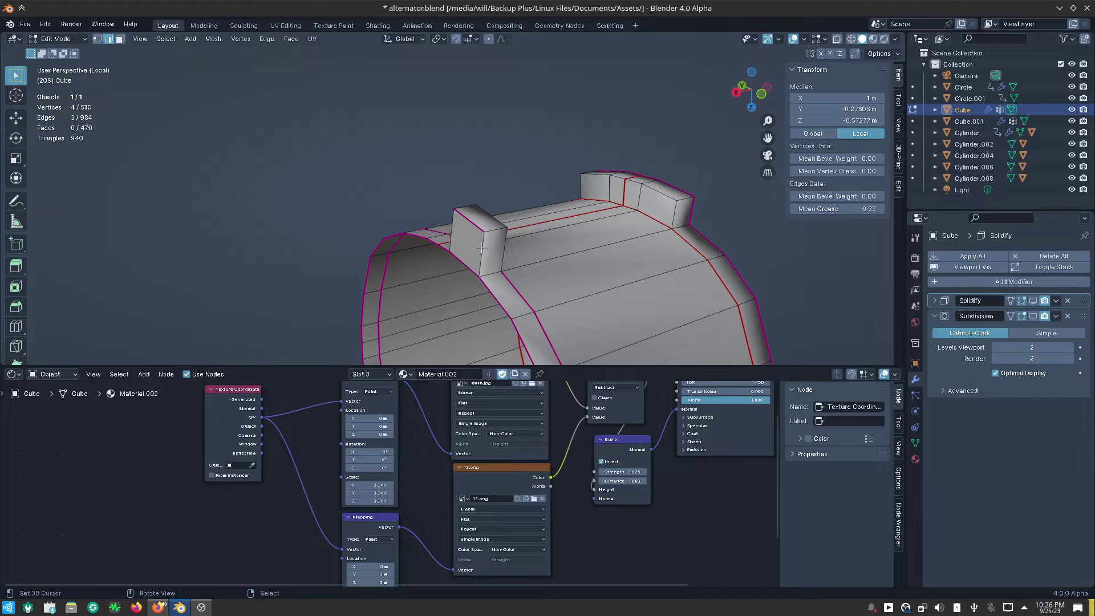
left_click(449, 234, "shift")
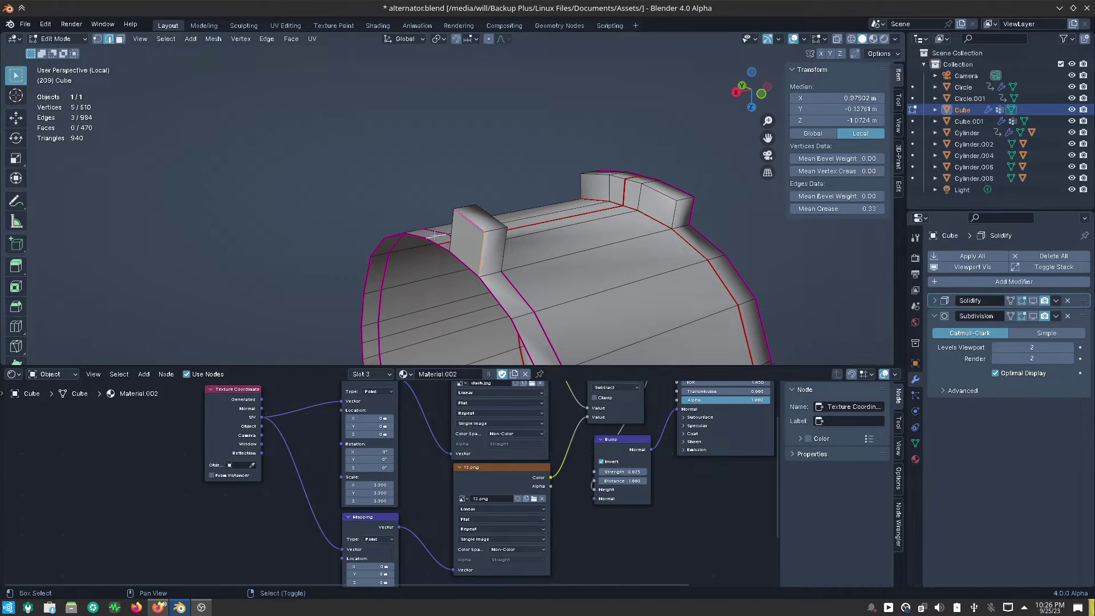
left_click(435, 235, "shift")
left_click(457, 252, "shift")
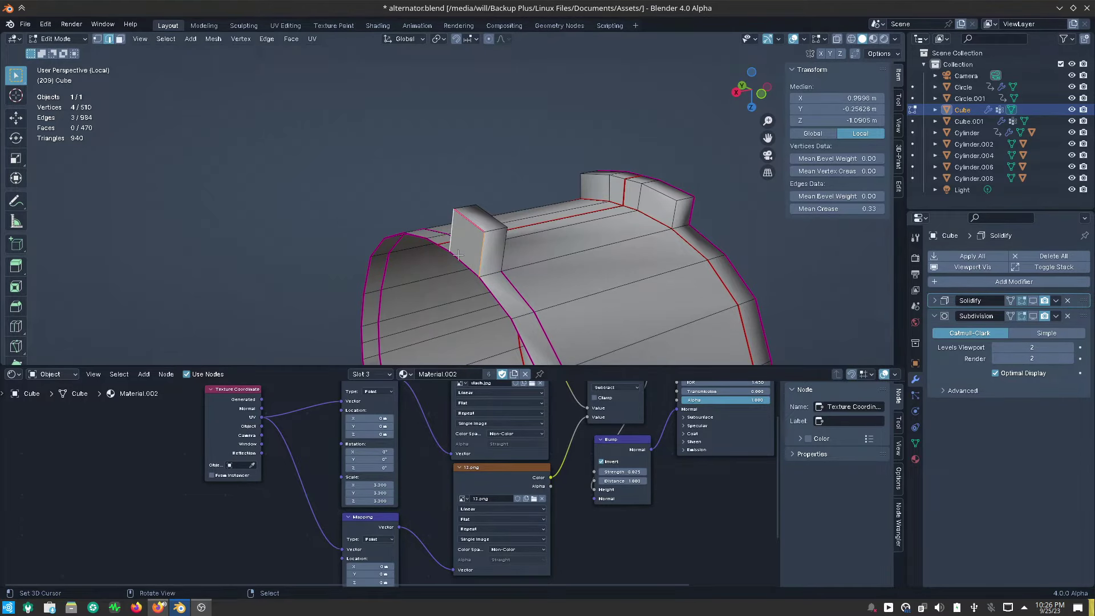
right_click(458, 255)
left_click(447, 280)
Undo the left-edge change and select the edge chain across the arm's front.
middle_click_drag(426, 282, 492, 260)
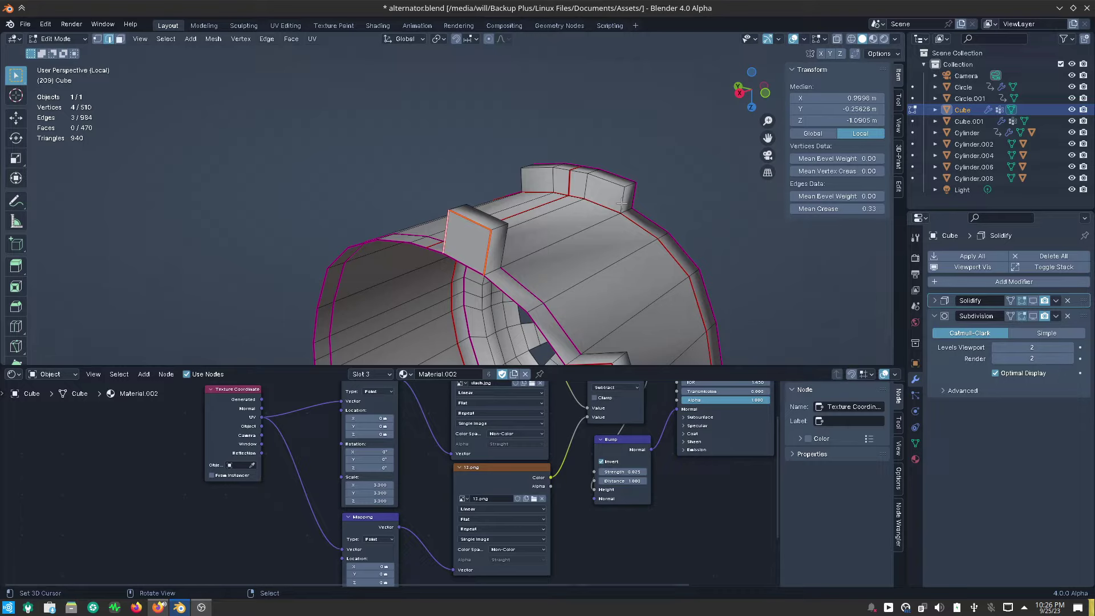
mouse_move(659, 206)
middle_mouse_down()
mouse_move(662, 234)
mouse_move(592, 237)
middle_mouse_up()
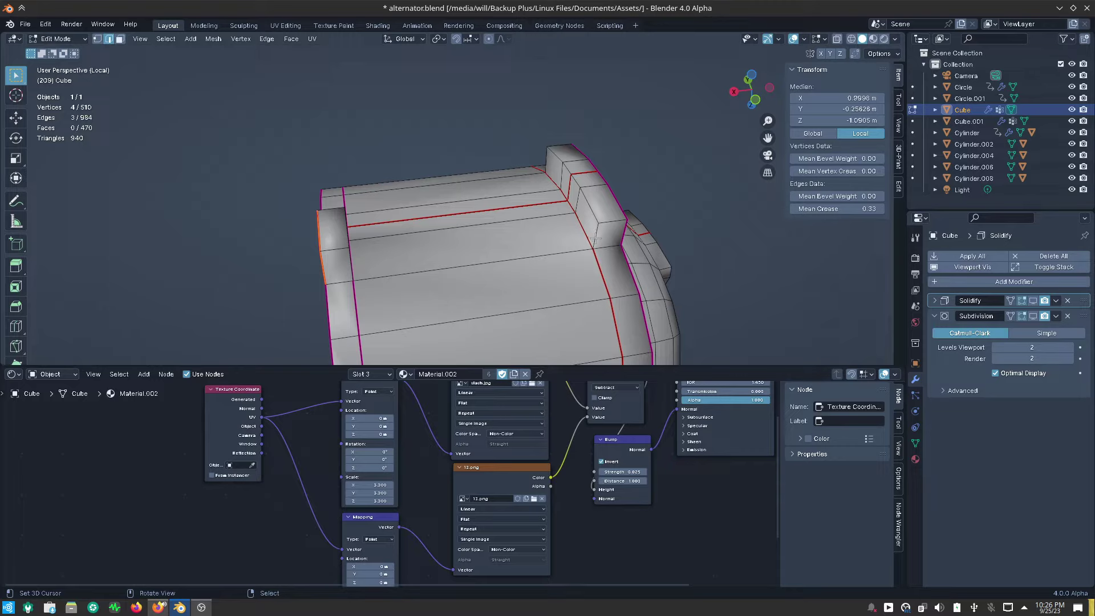
key("ctrl+z")
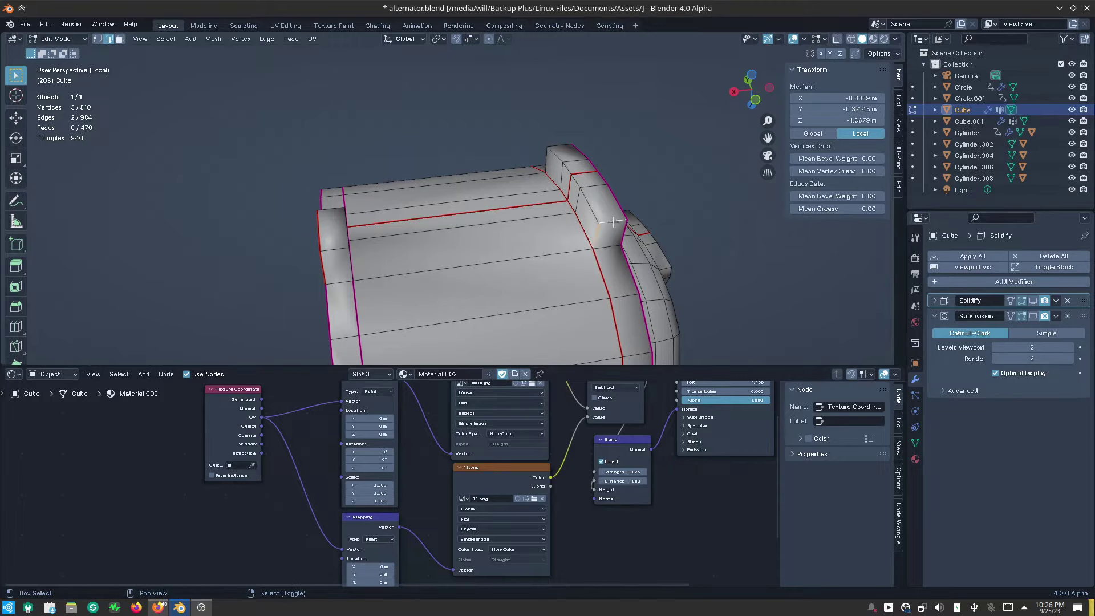
mouse_move(667, 221)
middle_mouse_down()
mouse_move(559, 207)
mouse_move(264, 261)
middle_mouse_up()
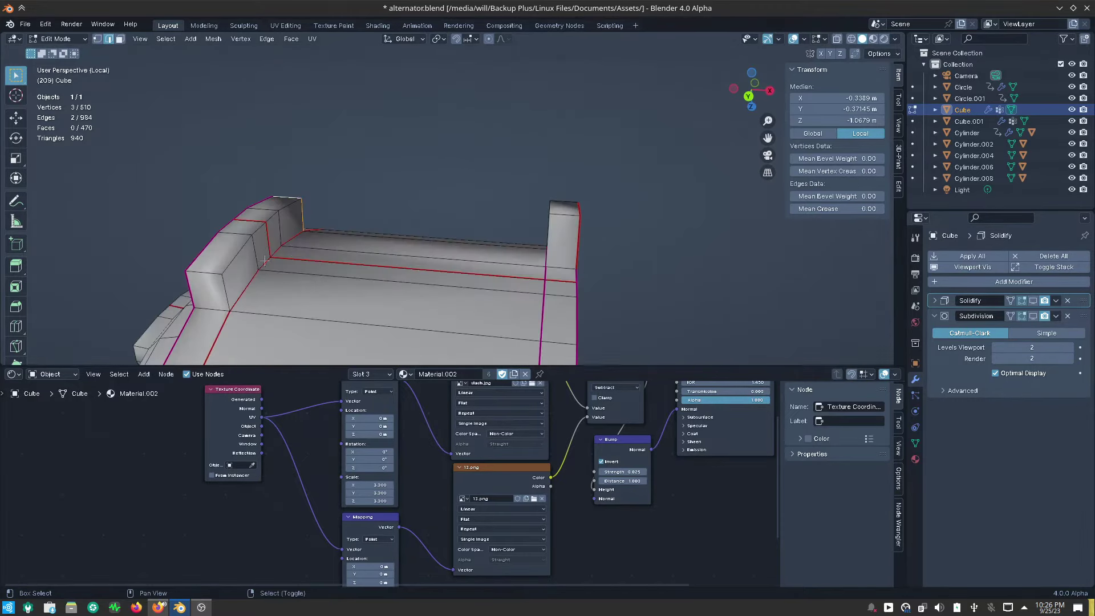
left_click(217, 292, "alt+shift")
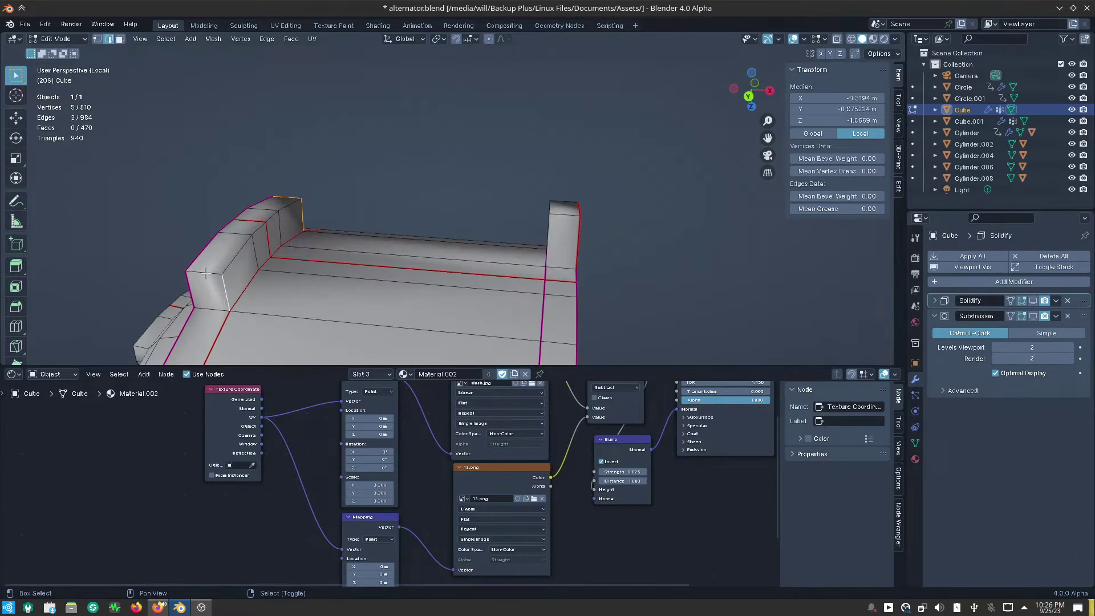
right_click(243, 229)
Mark the selected arm edges as seams, then select an edge on the housing front.
left_click(229, 285)
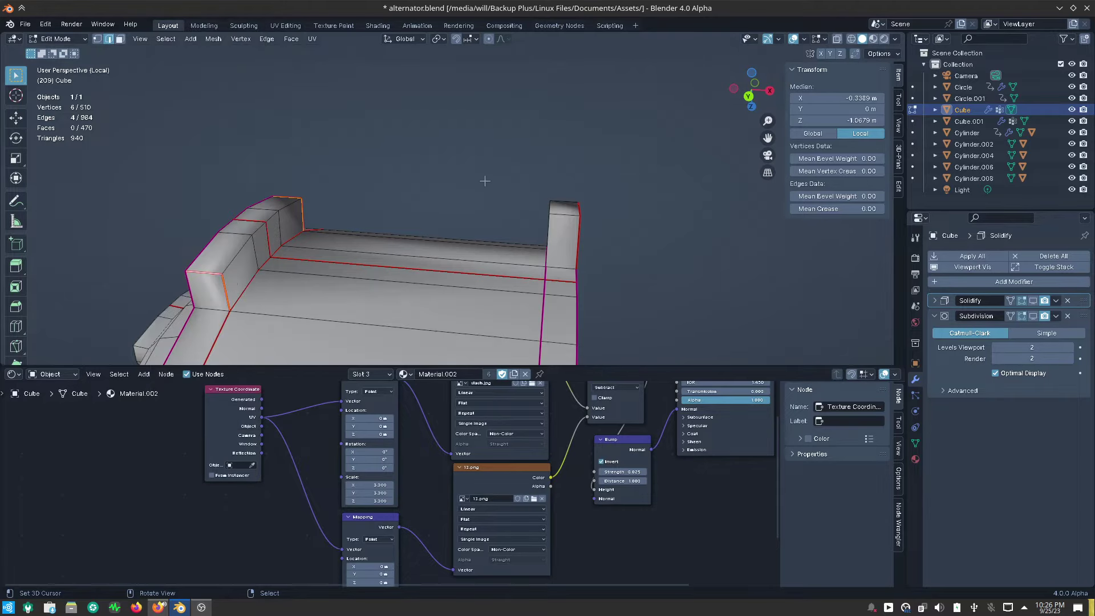
scroll(485, 180, "down", 5)
middle_click_drag(484, 181, 526, 309)
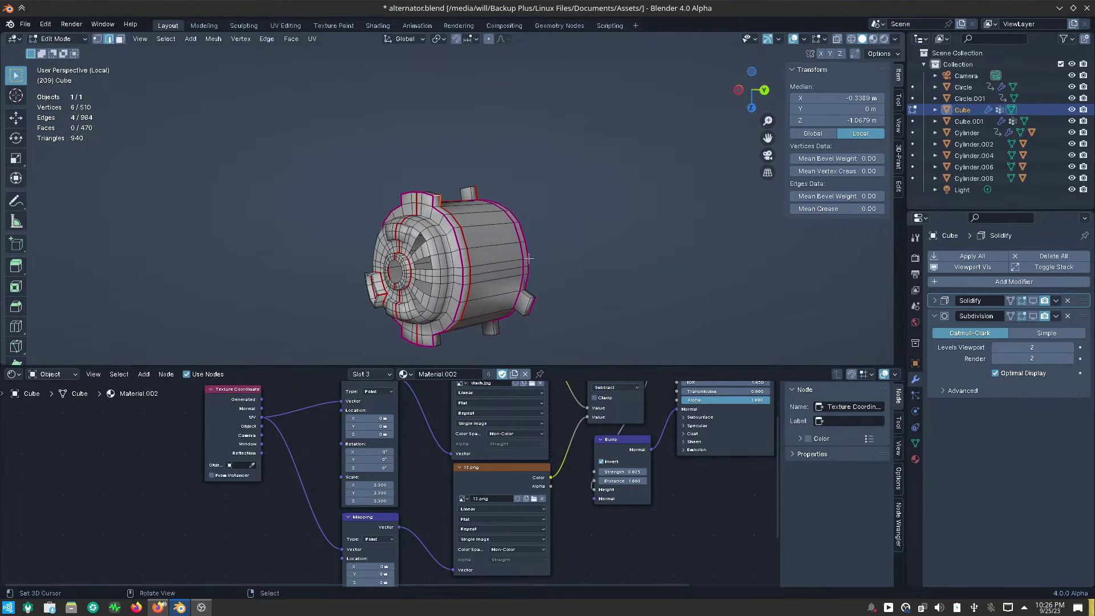
scroll(526, 309, "up", 4)
left_click(523, 293)
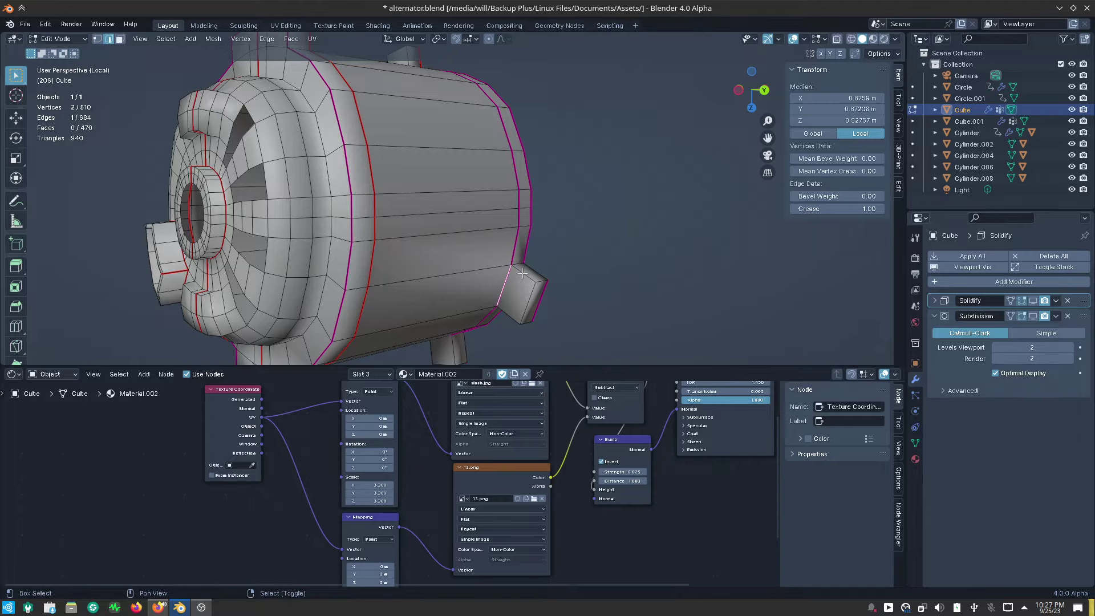
Orbit round to the hub-end ring face and select an edge on the ring.
middle_click_drag(639, 276, 351, 276)
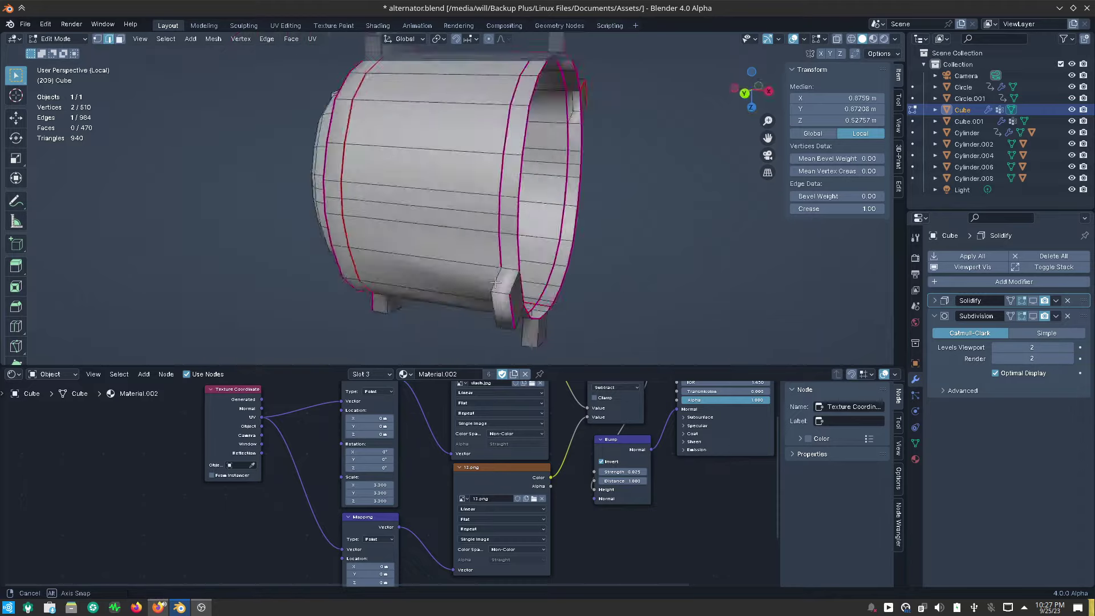
middle_click_drag(343, 287, 410, 293)
scroll(502, 278, "up", 3)
middle_click_drag(502, 278, 485, 299)
left_click(462, 274)
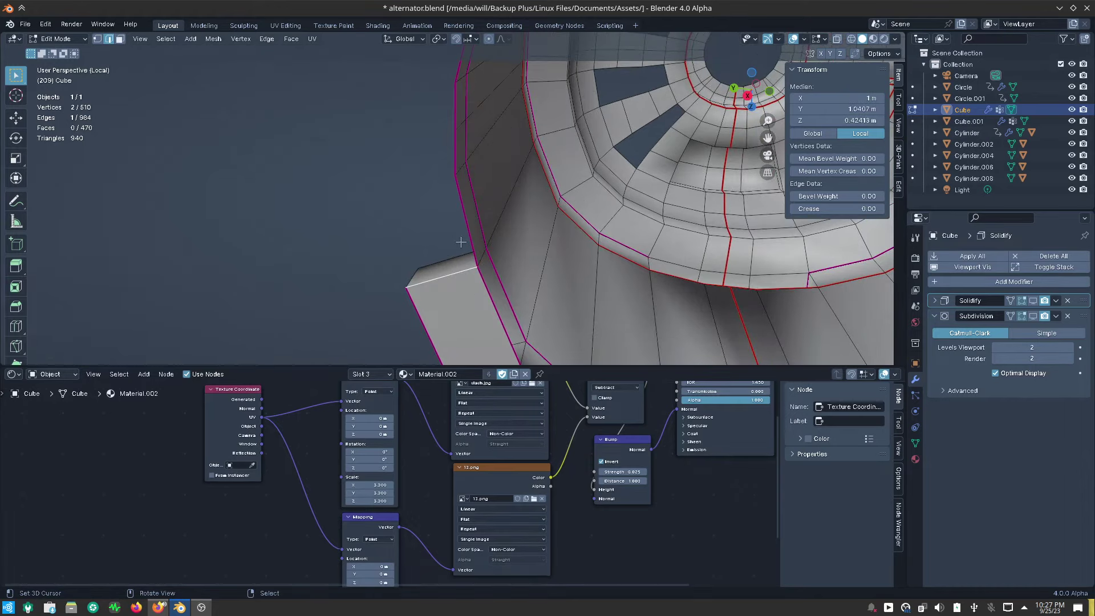
Select the edges around the barrel's front end and the bracket block.
scroll(459, 243, "down", 4)
mouse_move(461, 256)
middle_mouse_down()
mouse_move(588, 280)
mouse_move(501, 295)
middle_mouse_up()
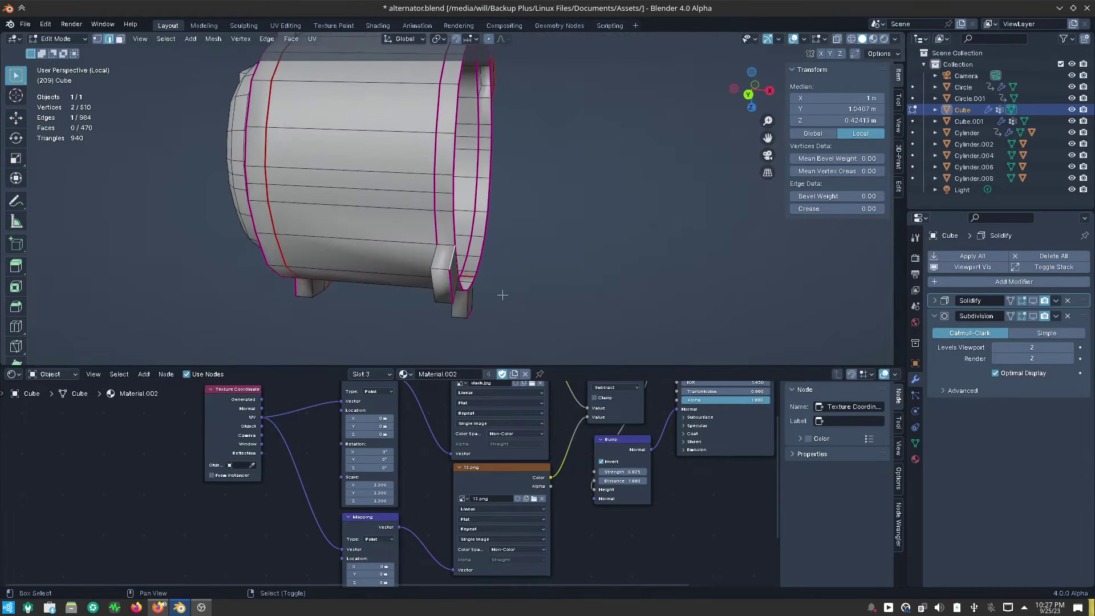
left_click(442, 276, "shift")
mouse_move(442, 275)
middle_mouse_down()
mouse_move(428, 286)
mouse_move(434, 314)
mouse_move(432, 295)
middle_mouse_up()
left_click(433, 287, "shift")
left_click(438, 300, "shift")
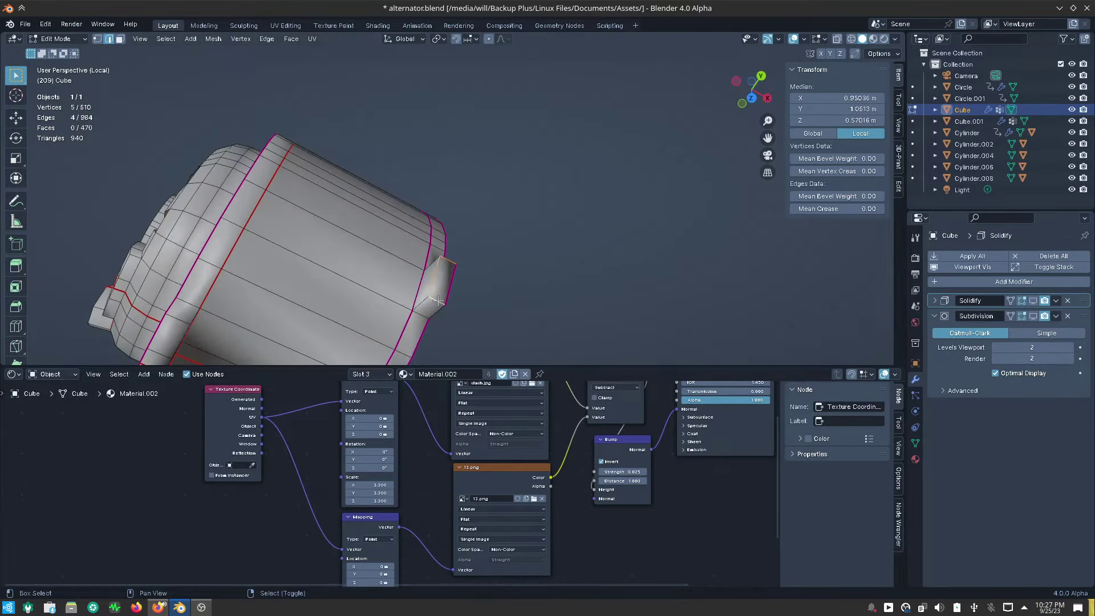
left_click(439, 312, "shift")
middle_click_drag(525, 313, 434, 344)
Mark the bracket edges sharp by mistake, then clear the sharp marking.
key("ctrl+e")
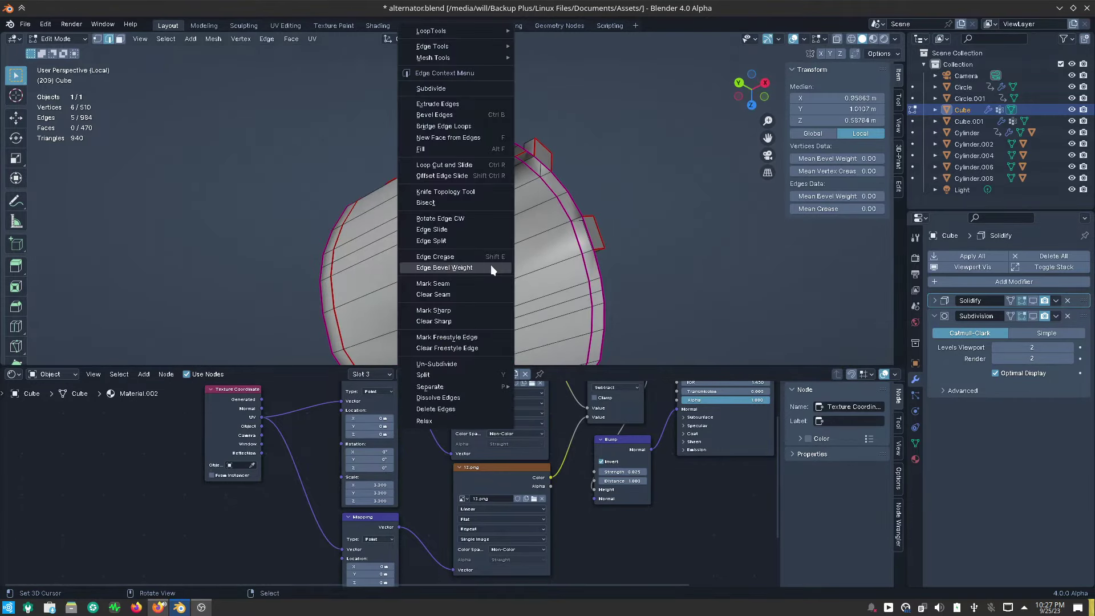
left_click(484, 309)
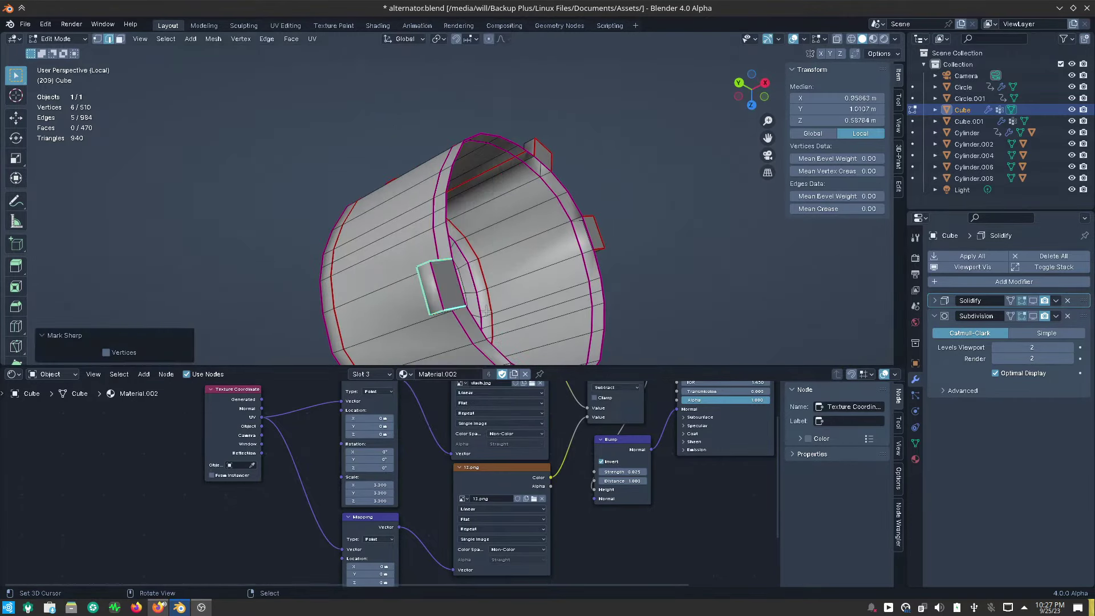
key("ctrl+e")
left_click(484, 323)
key("ctrl+e")
key("Escape")
mouse_move(473, 285)
middle_mouse_down()
mouse_move(500, 322)
mouse_move(504, 306)
mouse_move(517, 313)
middle_mouse_up()
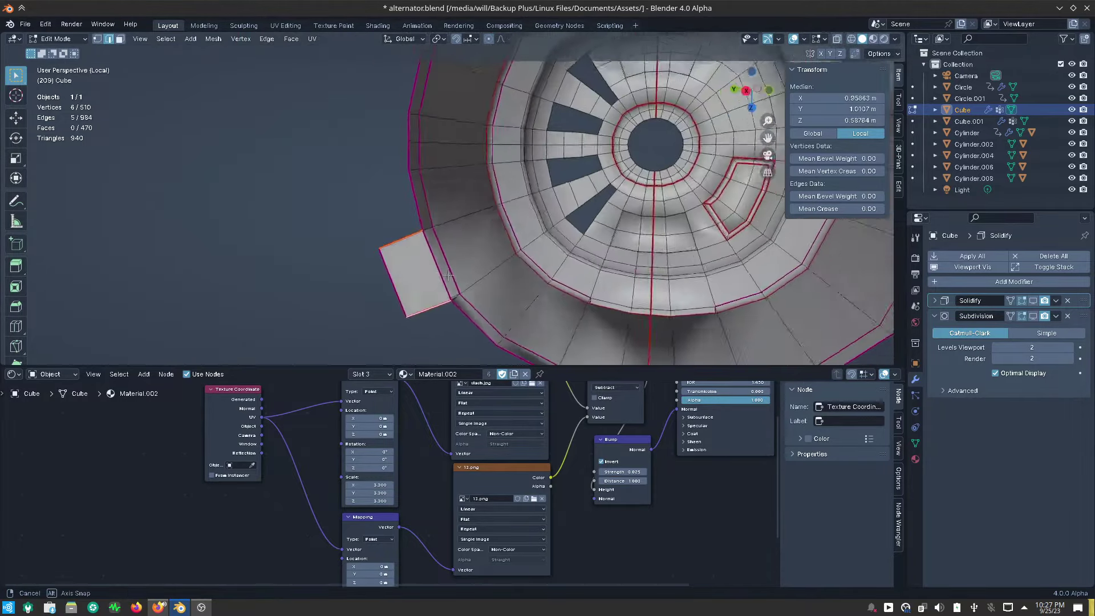
Select the edges of the legs at the bottom of the barrel.
left_click(515, 316)
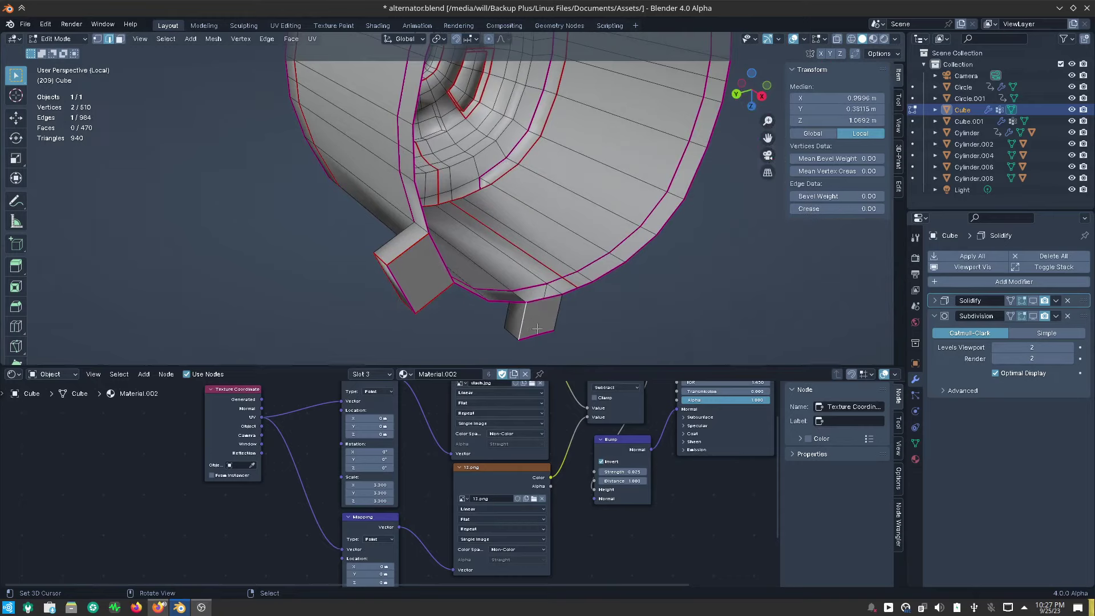
middle_click_drag(537, 329, 510, 333)
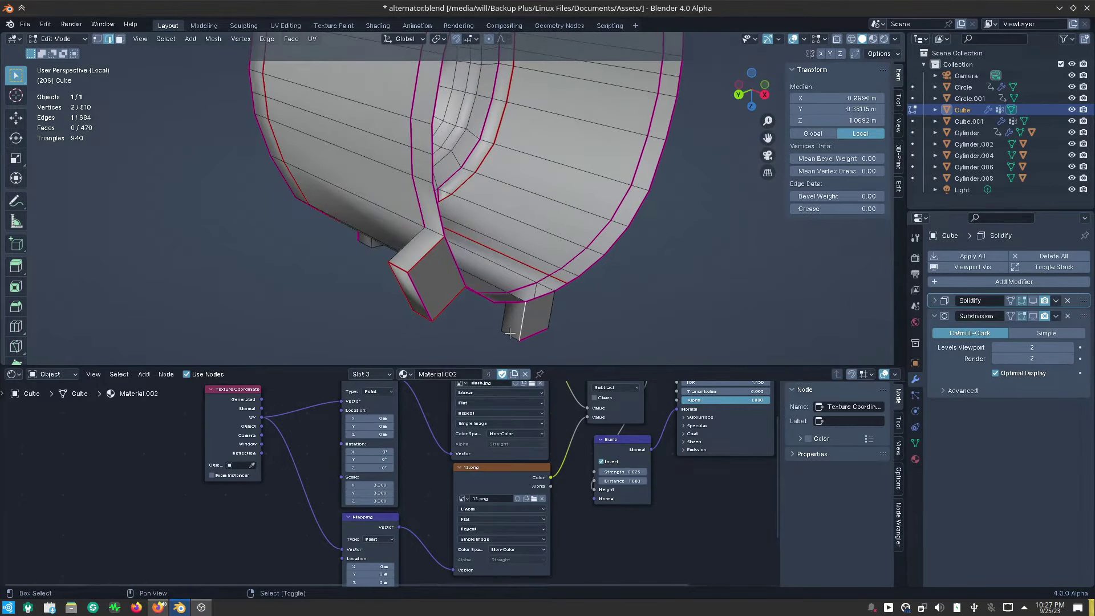
left_click(510, 335, "shift")
mouse_move(576, 326)
middle_mouse_down()
mouse_move(587, 325)
mouse_move(536, 335)
middle_mouse_up()
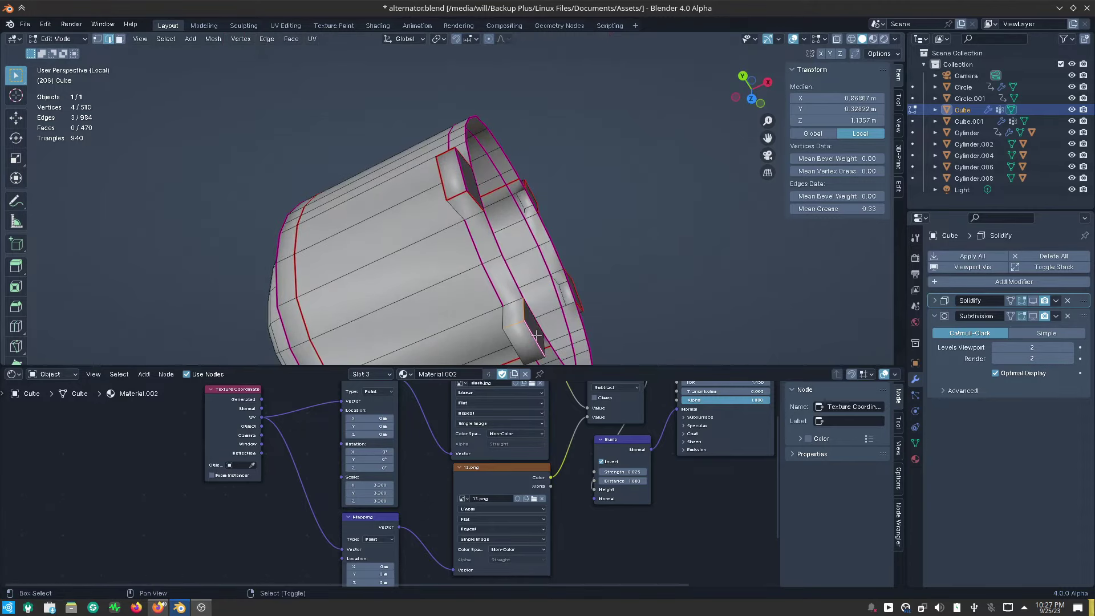
left_click(536, 336, "shift")
left_click(533, 358, "shift")
middle_click_drag(533, 358, 551, 4)
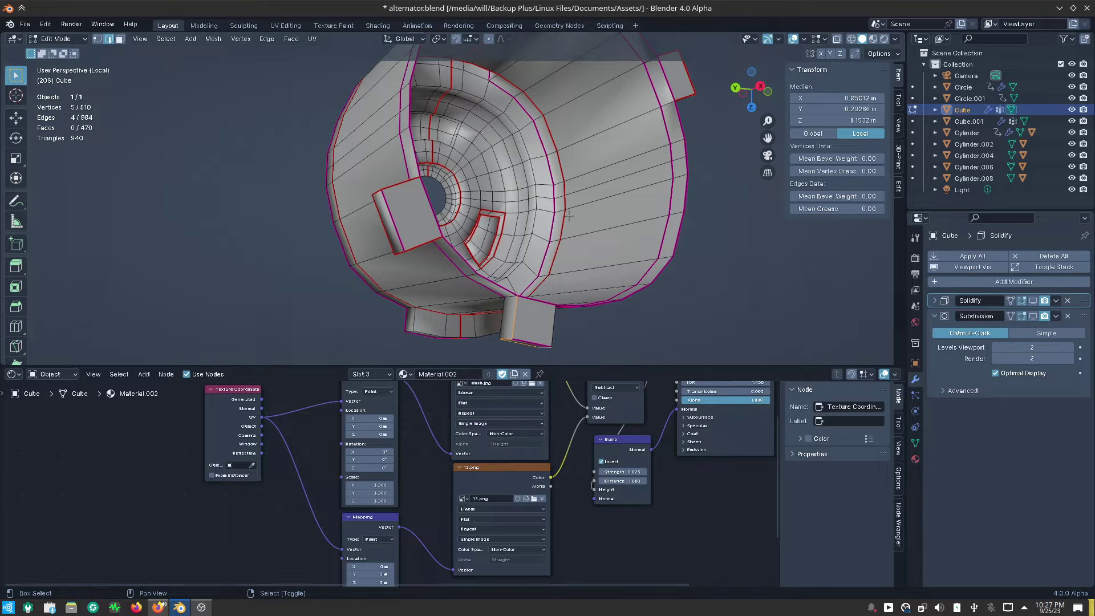
left_click(546, 327, "shift")
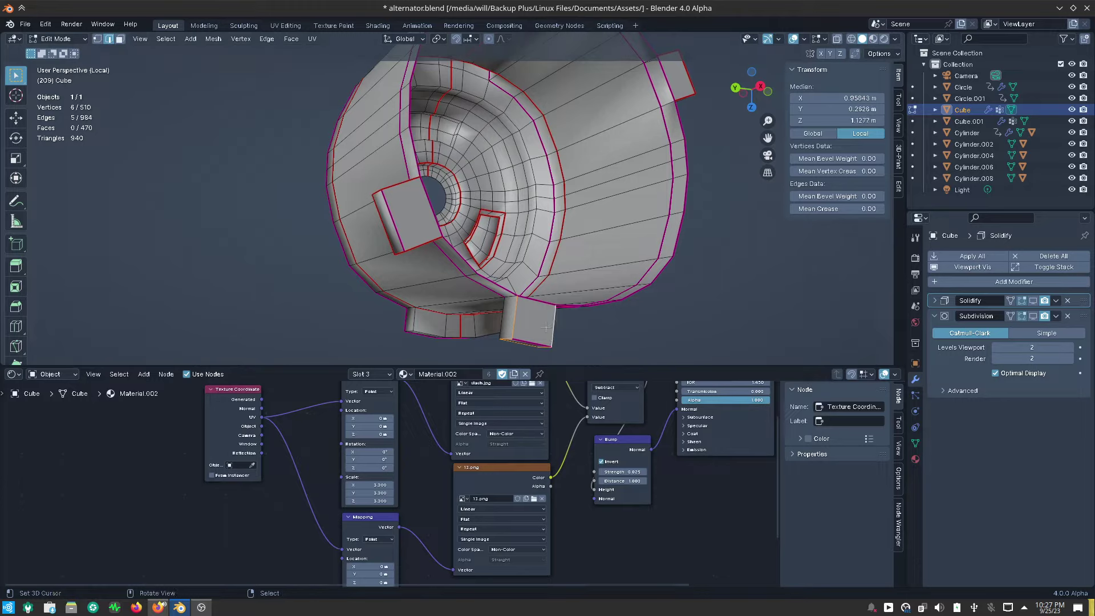
Mark the selected leg edges as seams and orbit around to review them.
right_click(545, 327)
left_click(539, 328)
middle_click_drag(577, 317, 625, 216)
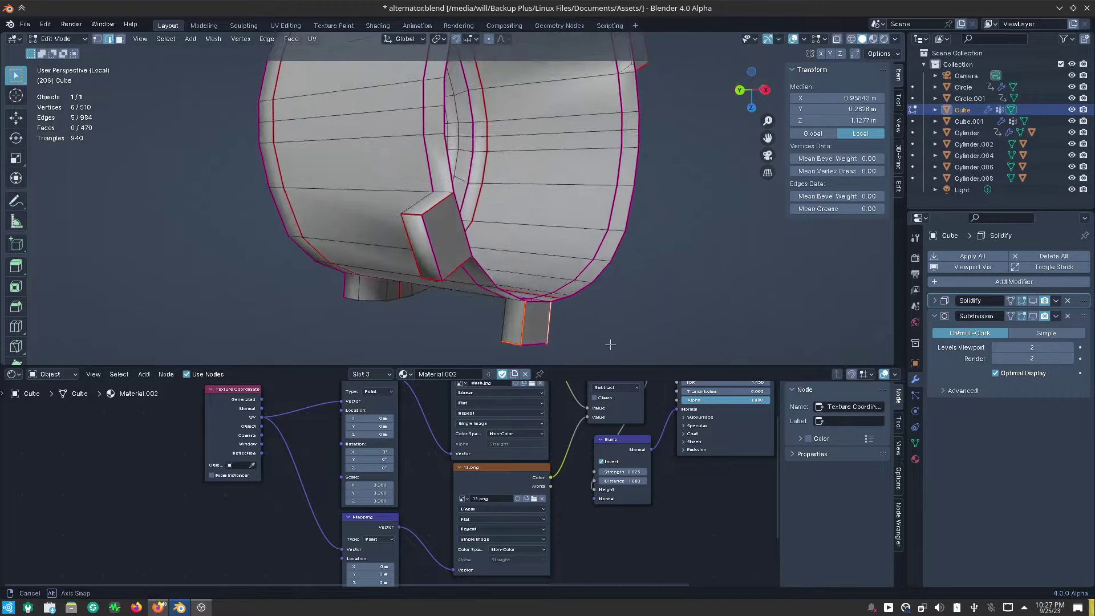
scroll(625, 216, "down", 3)
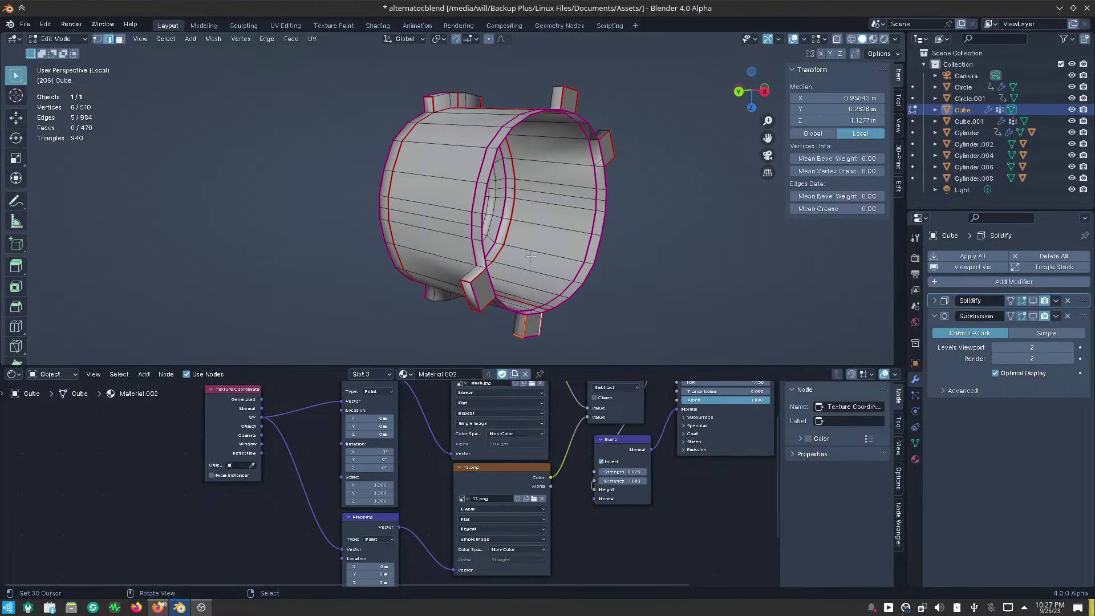
middle_click_drag(530, 256, 561, 264)
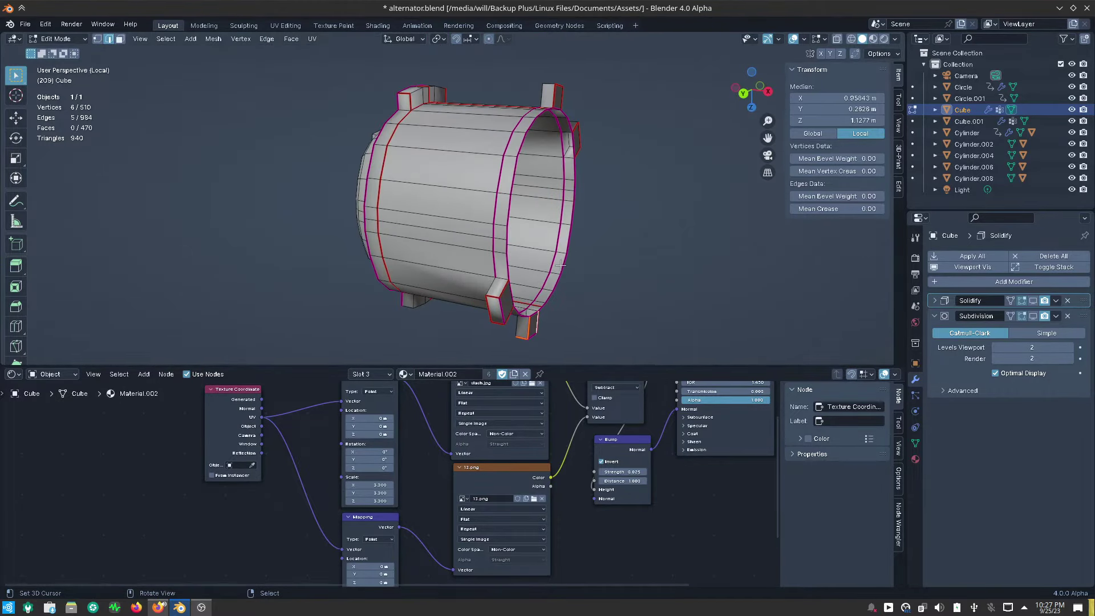
Select the whole housing mesh and unwrap it along its seams.
key("a")
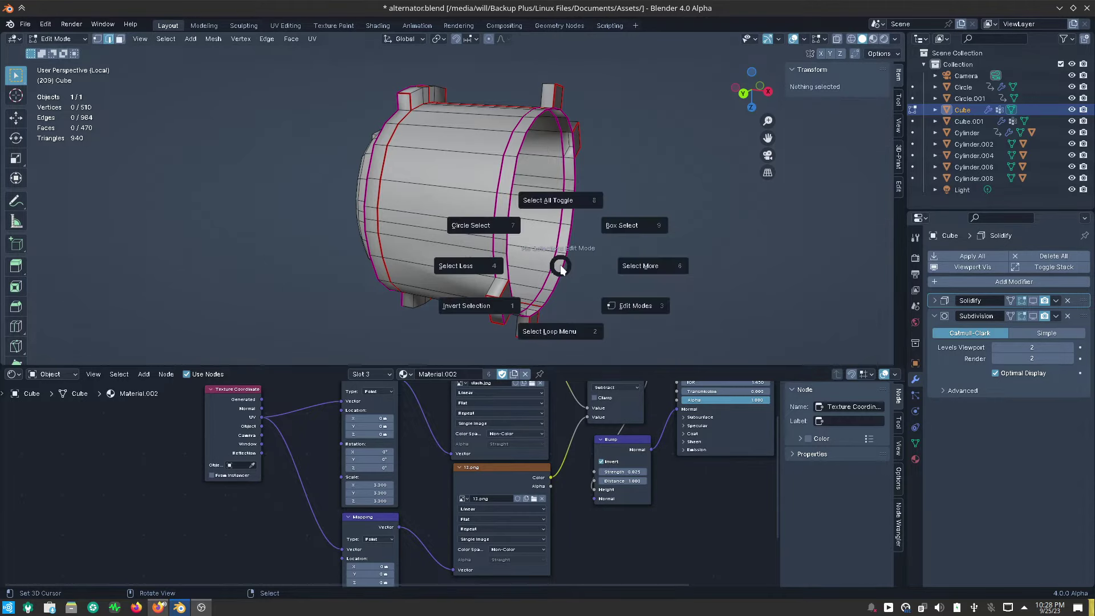
left_click(552, 198)
key("u")
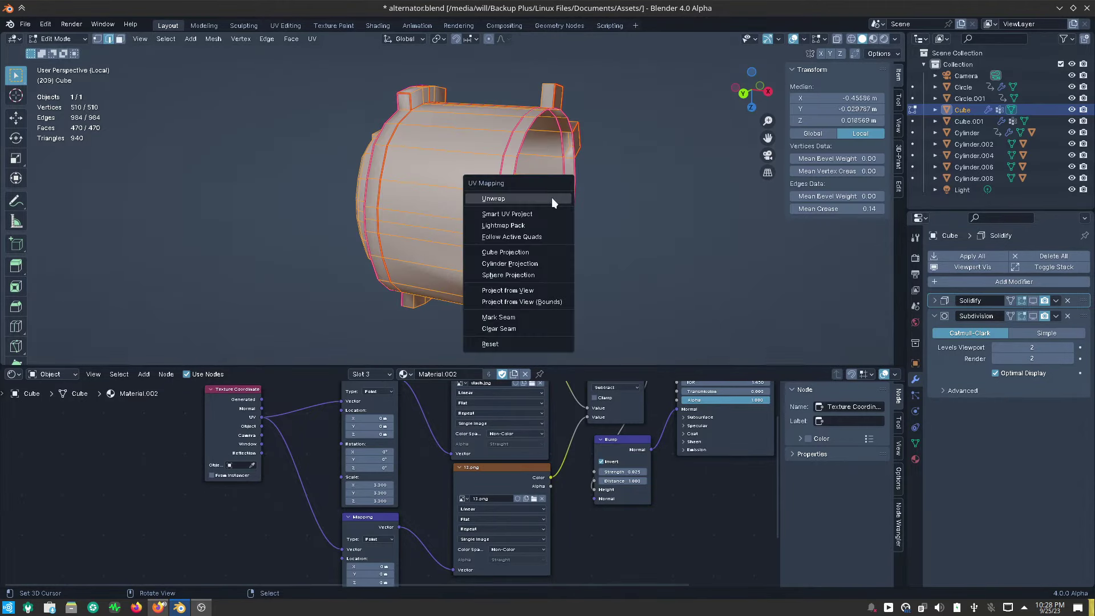
left_click(552, 197)
Inspect the UV islands in the UV Editing workspace, then return to Layout.
left_click(276, 24)
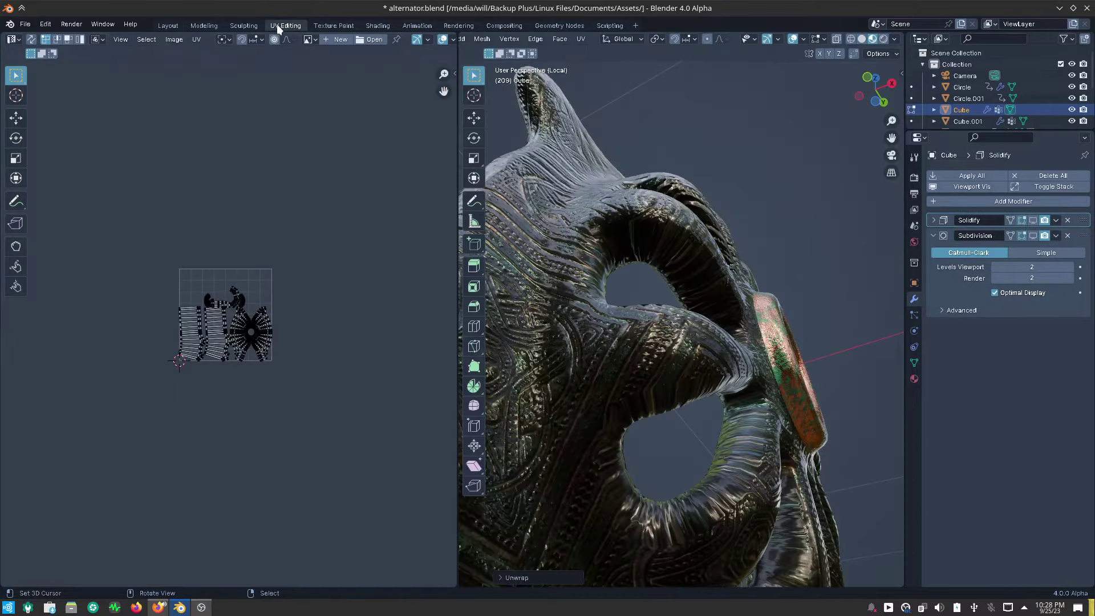
scroll(241, 327, "up", 3)
scroll(230, 333, "up", 3)
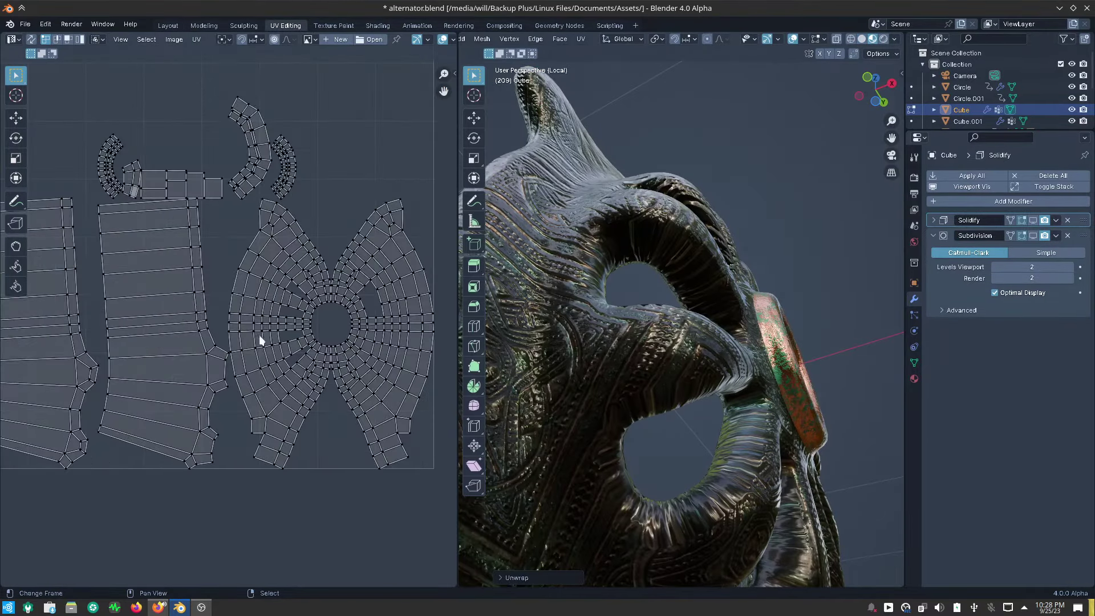
scroll(321, 344, "down", 1)
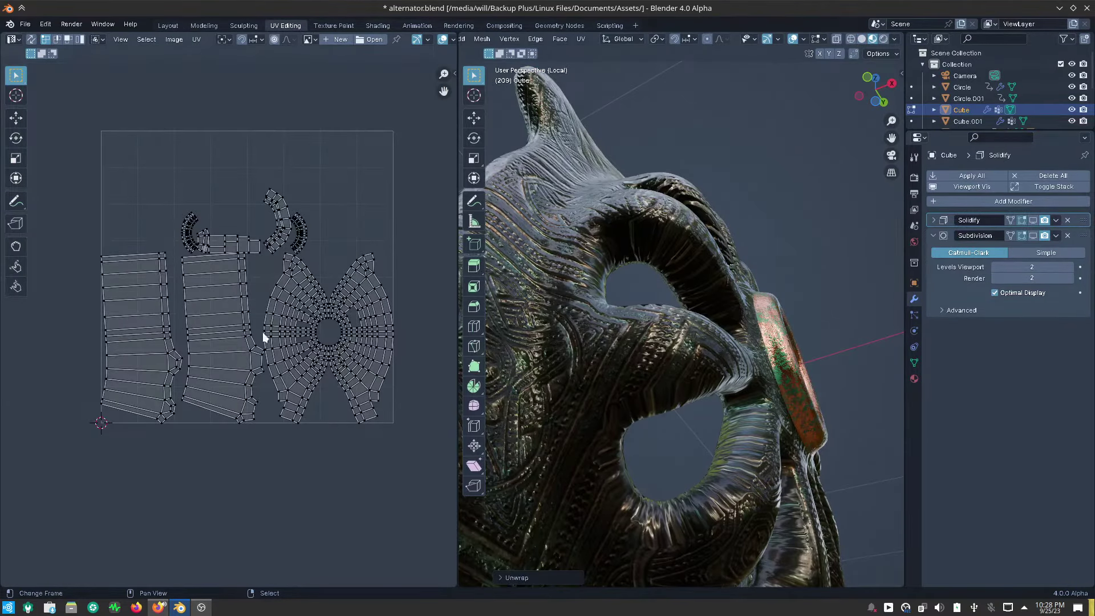
scroll(205, 228, "up", 2)
scroll(186, 243, "up", 2)
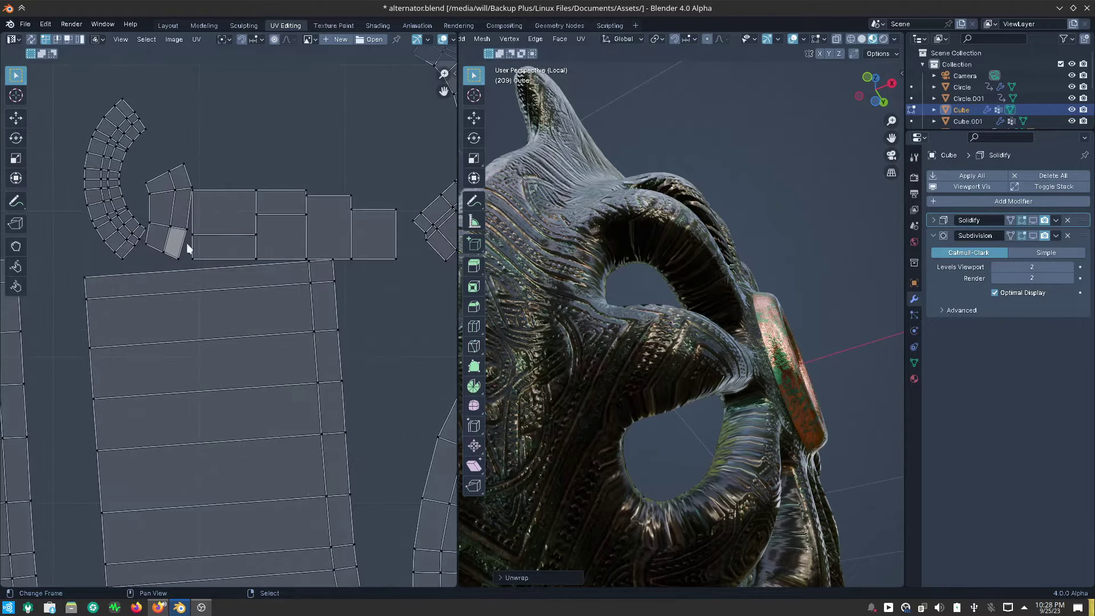
scroll(190, 277, "down", 4)
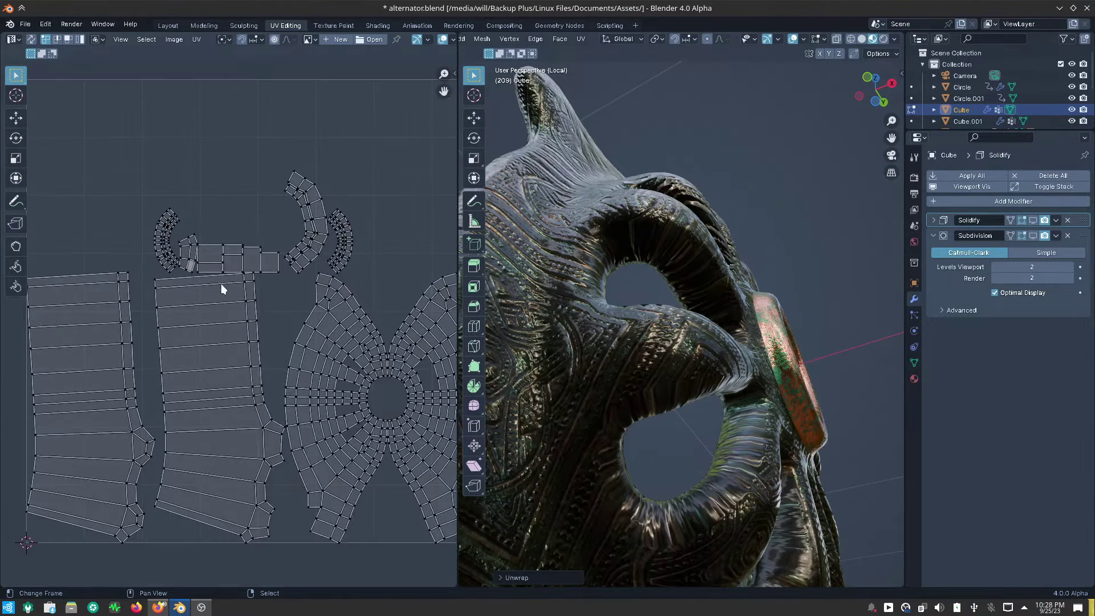
scroll(198, 306, "down", 1)
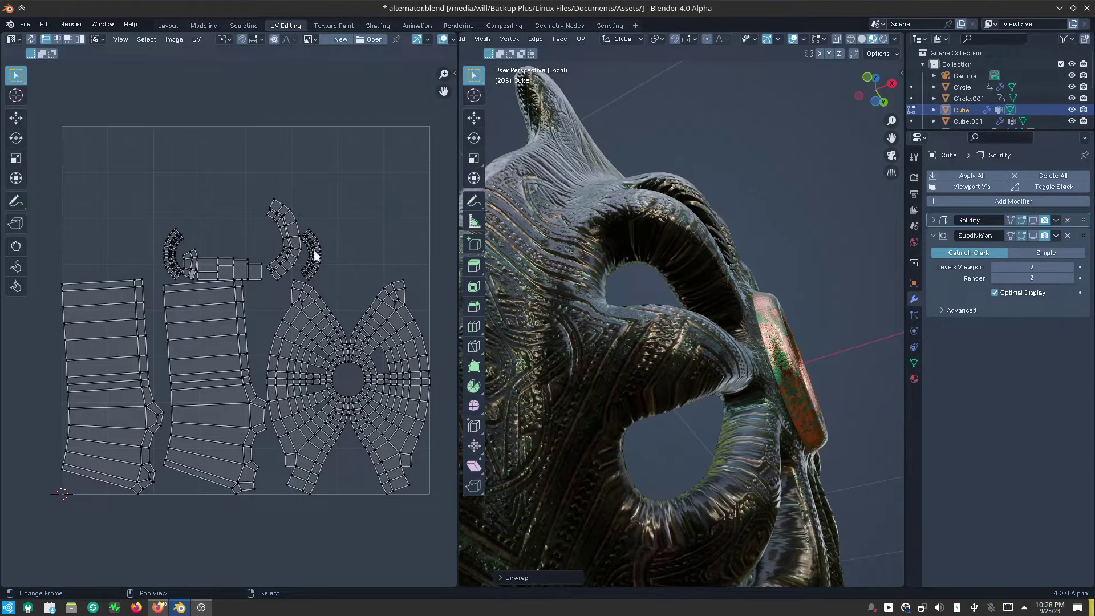
left_click(176, 23)
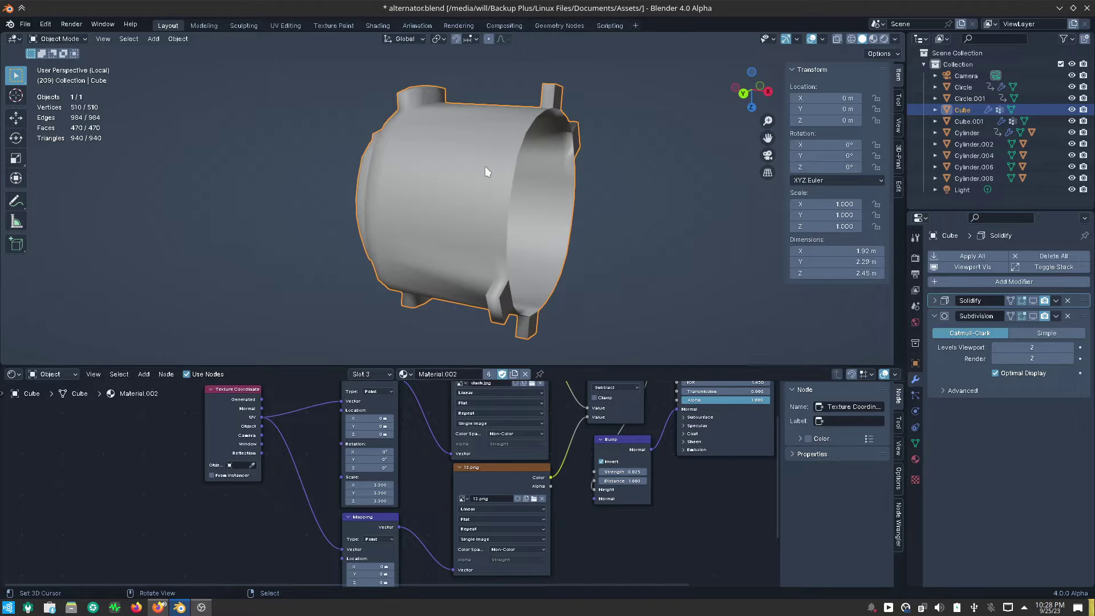
Preview the rusty material, leave local view and show modifier results on the whole alternator.
left_click(873, 38)
mouse_move(531, 265)
middle_mouse_down()
mouse_move(531, 287)
mouse_move(535, 254)
middle_mouse_up()
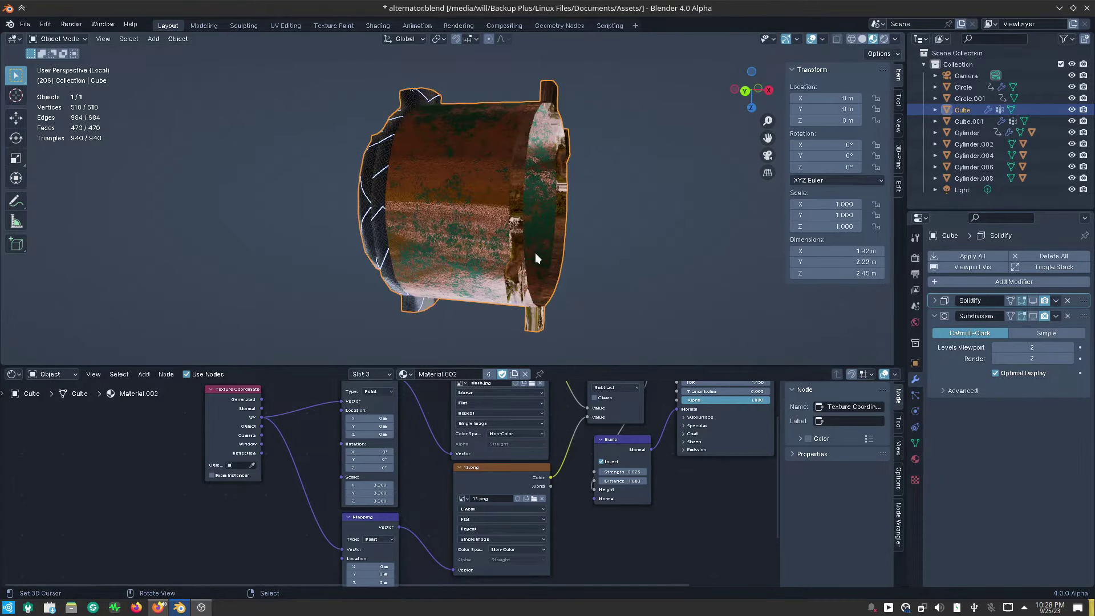
key("KP_Divide")
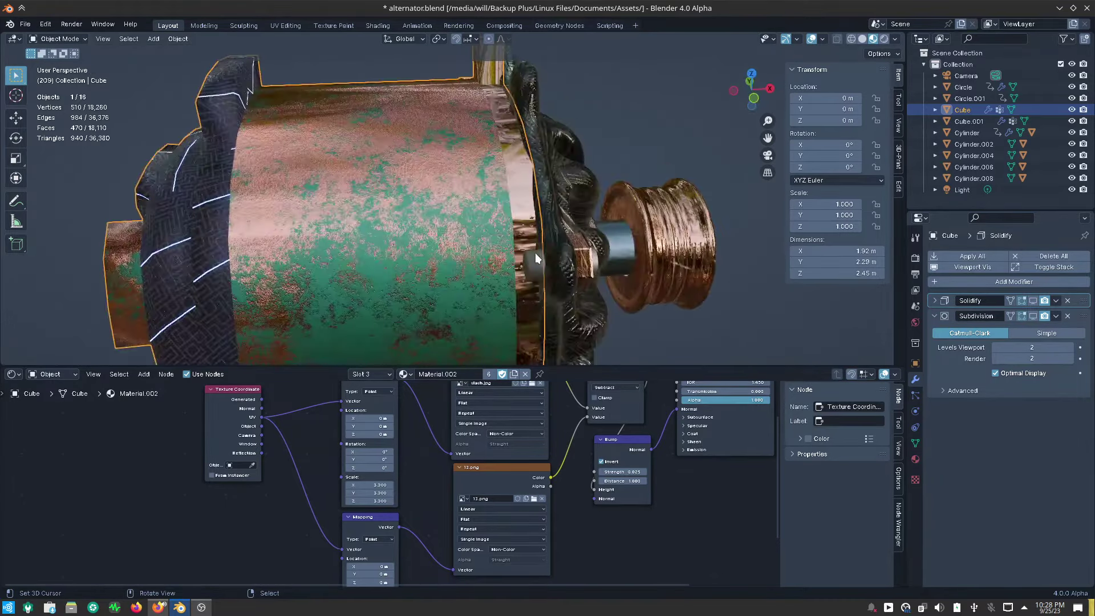
left_click(959, 268)
scroll(558, 228, "down", 3)
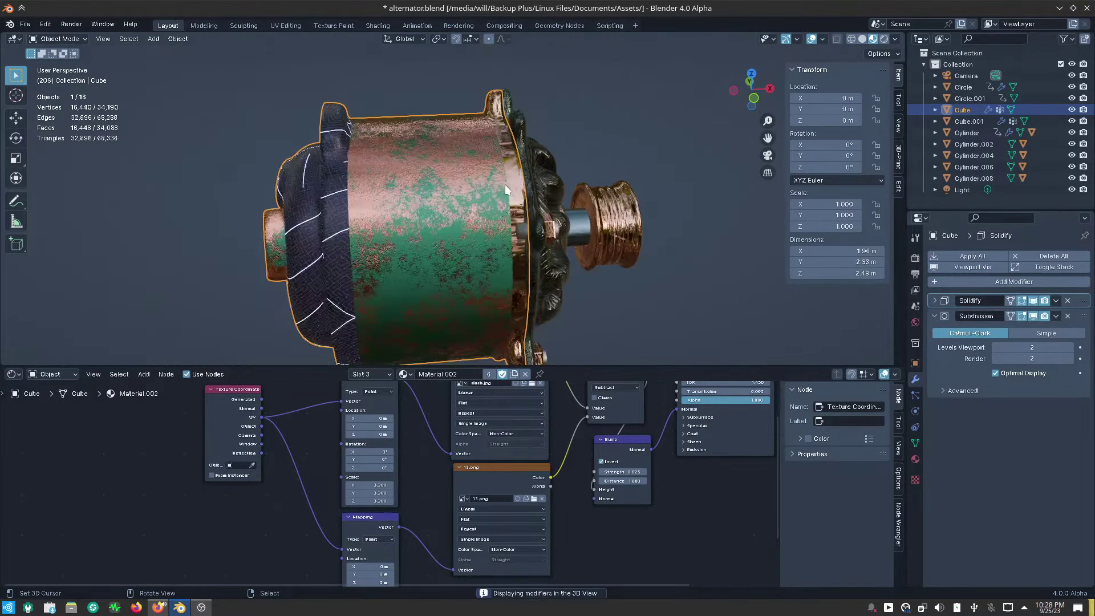
mouse_move(504, 184)
middle_mouse_down()
mouse_move(528, 259)
mouse_move(483, 149)
mouse_move(493, 258)
mouse_move(487, 187)
mouse_move(597, 200)
mouse_move(405, 196)
mouse_move(515, 283)
mouse_move(339, 225)
mouse_move(390, 231)
mouse_move(451, 212)
mouse_move(364, 227)
mouse_move(330, 306)
mouse_move(365, 206)
mouse_move(385, 210)
mouse_move(342, 235)
mouse_move(393, 211)
mouse_move(424, 268)
mouse_move(481, 172)
mouse_move(433, 249)
mouse_move(569, 248)
mouse_move(573, 235)
middle_mouse_up()
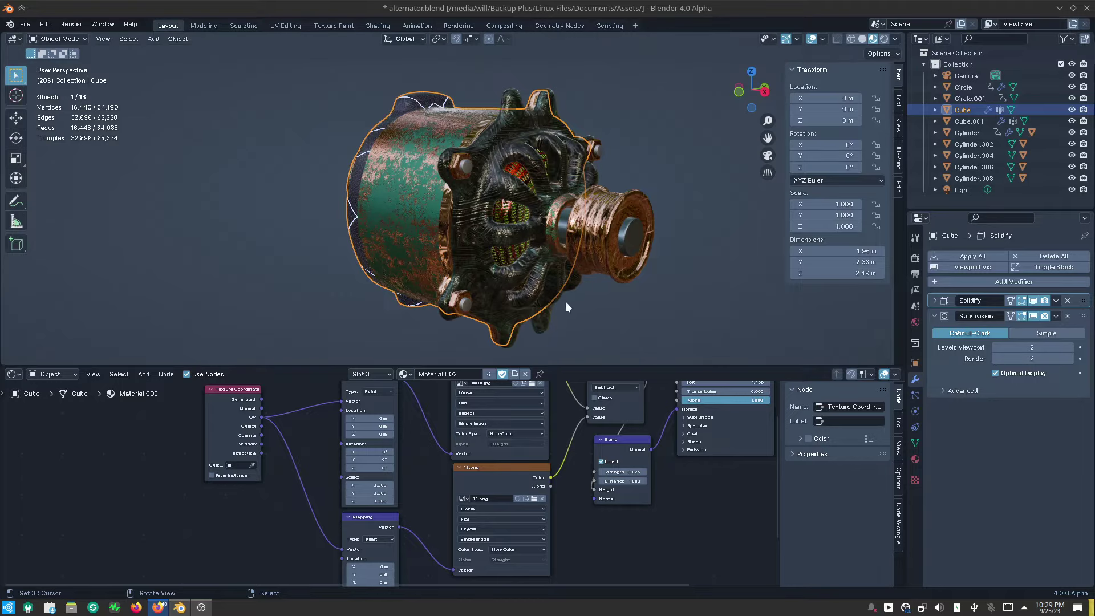
mouse_move(567, 302)
middle_mouse_down()
mouse_move(630, 296)
mouse_move(610, 348)
mouse_move(594, 313)
mouse_move(560, 293)
mouse_move(569, 296)
mouse_move(576, 272)
middle_mouse_up()
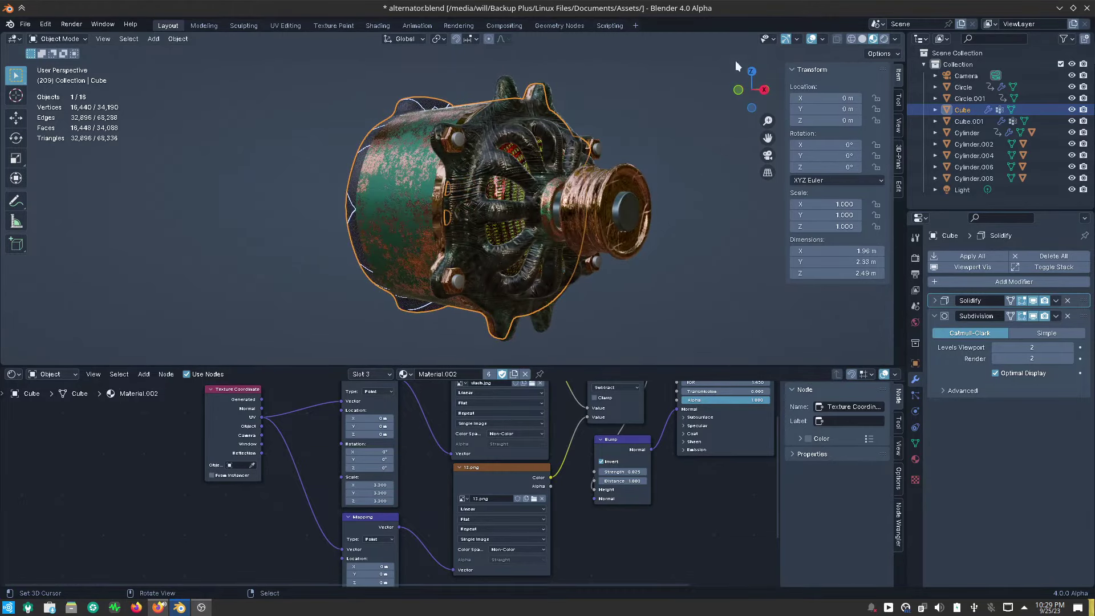
Hide the viewport overlays and zoom in and out to inspect the materials.
left_click(811, 39)
scroll(651, 171, "up", 3)
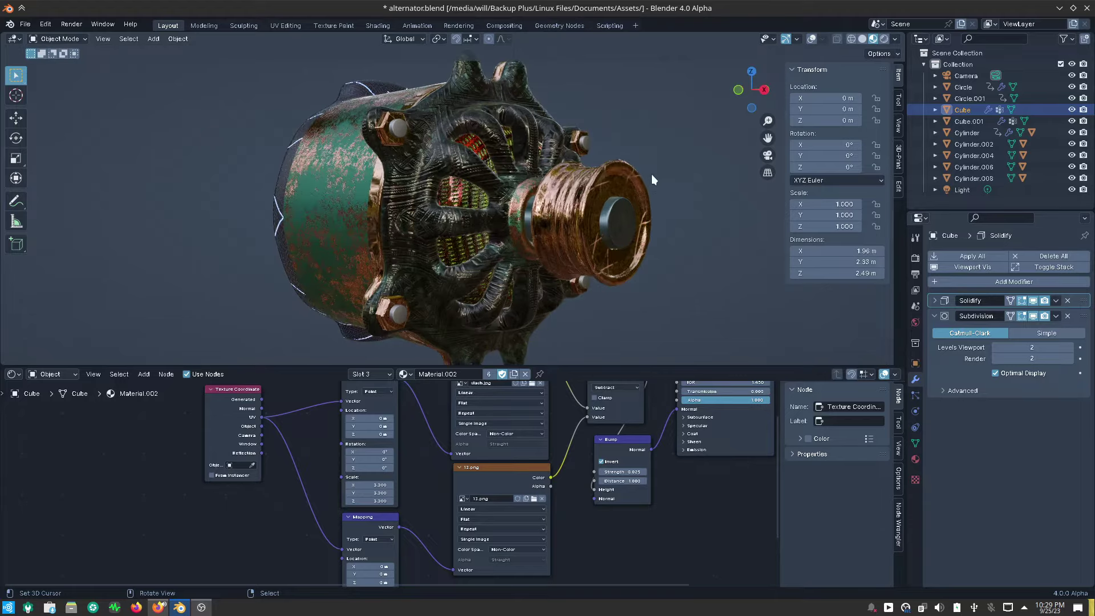
middle_click_drag(606, 215, 659, 197)
scroll(484, 172, "up", 2)
scroll(484, 172, "up", 3)
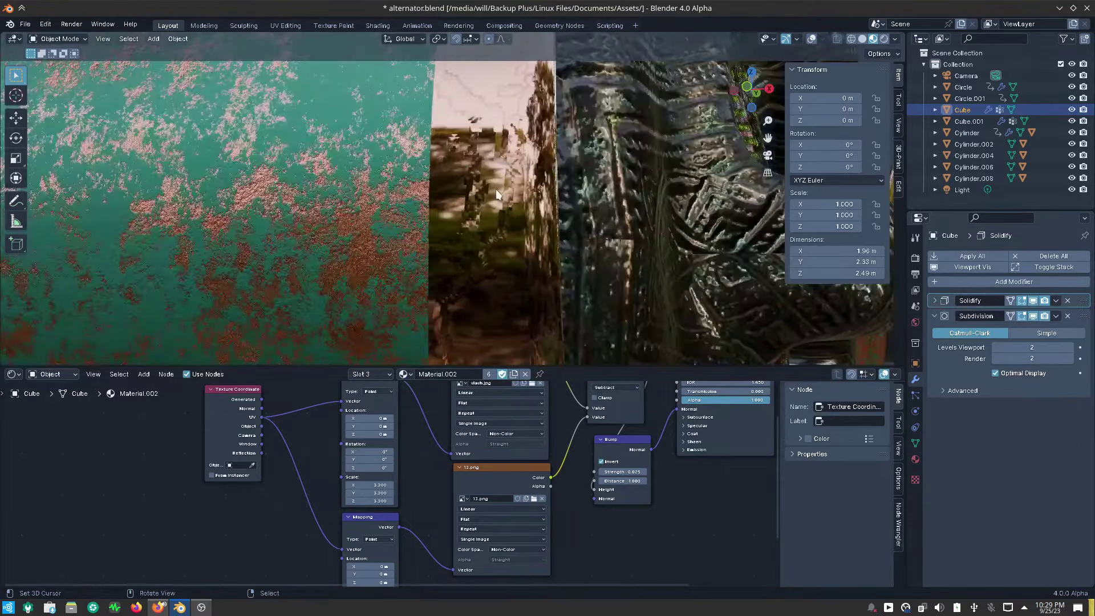
scroll(495, 189, "up", 3)
scroll(491, 190, "down", 3)
scroll(484, 189, "down", 2)
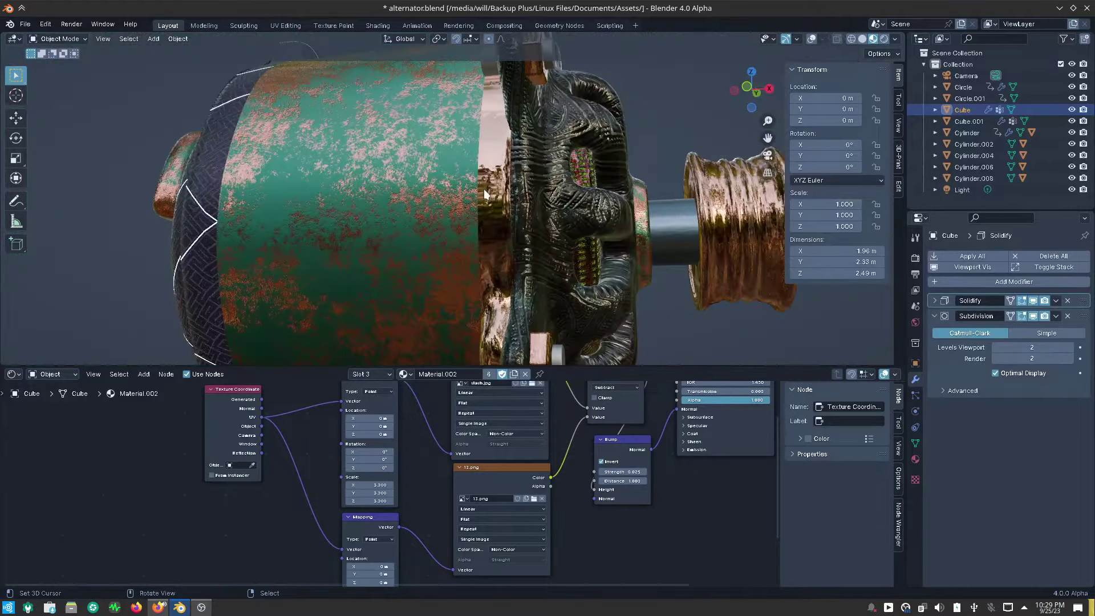
scroll(487, 188, "down", 3)
middle_click_drag(487, 188, 456, 183)
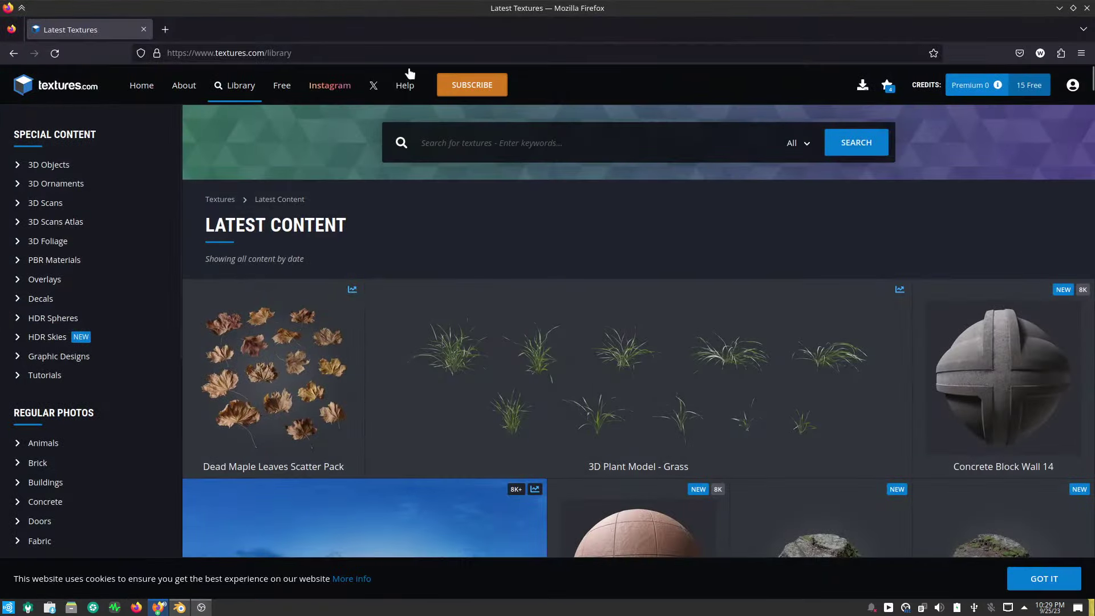
Search textures.com for 'scratches'.
left_click(468, 145)
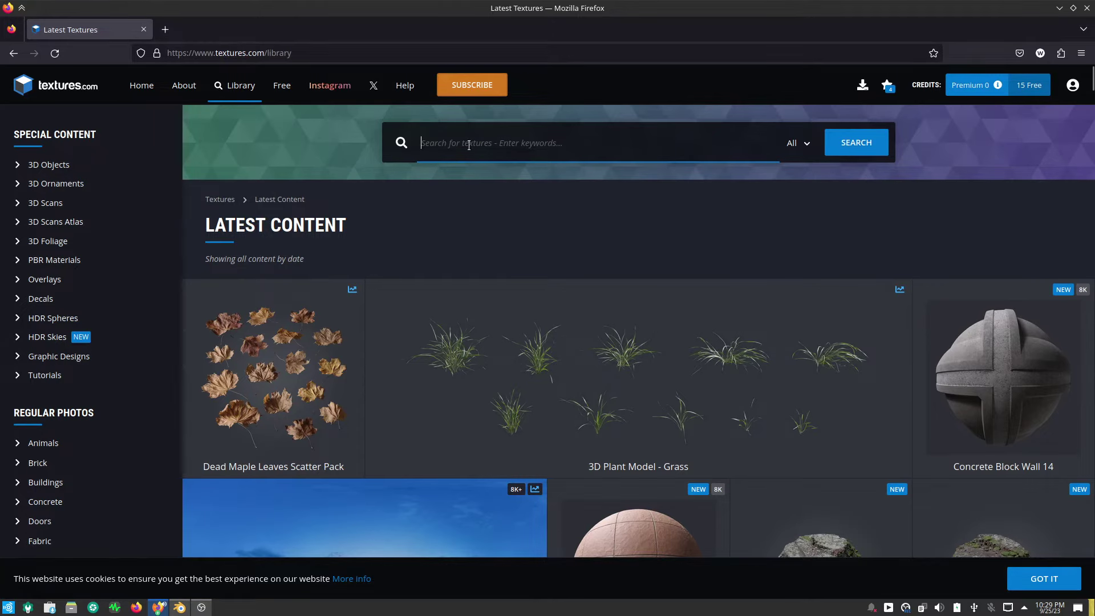
type("scr")
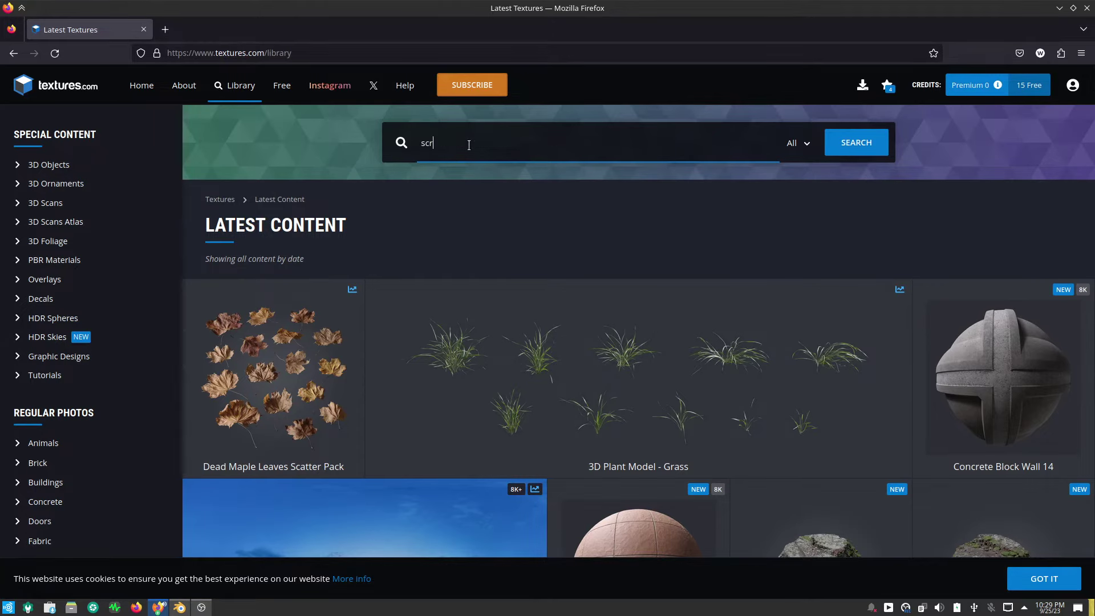
type("ches")
key("Return")
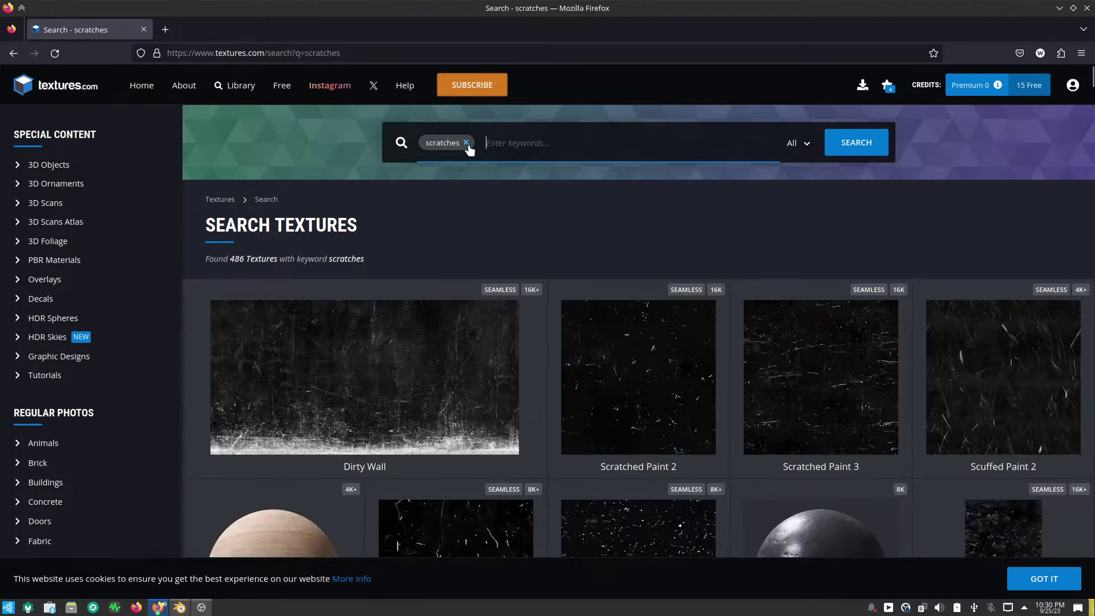
Scroll through the scratches search results grid.
scroll(621, 365, "down", 5)
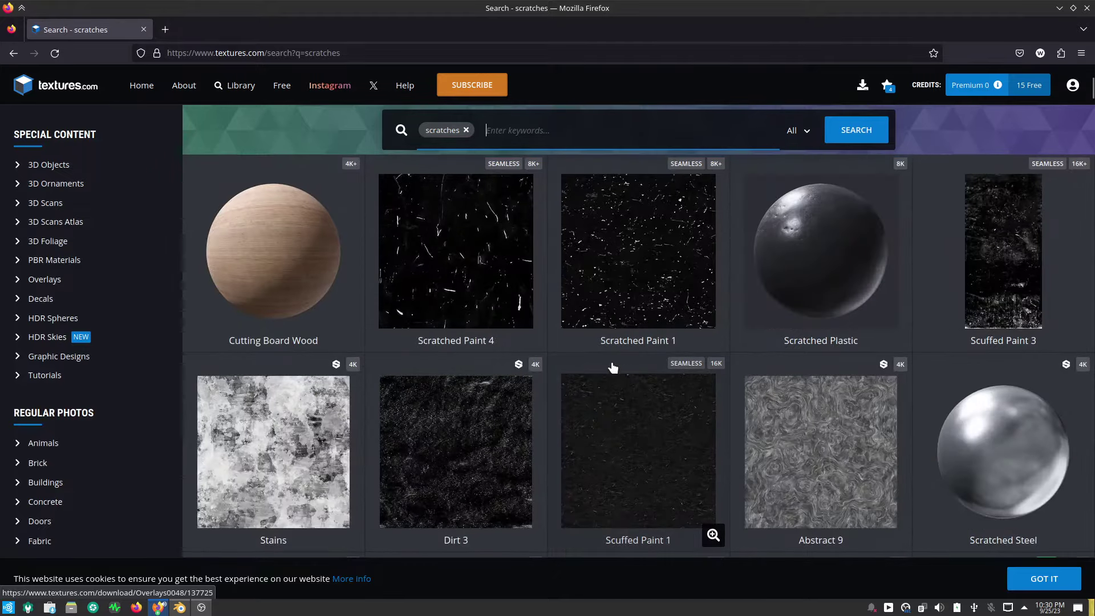
scroll(613, 367, "down", 1)
scroll(562, 379, "down", 4)
scroll(577, 398, "up", 3)
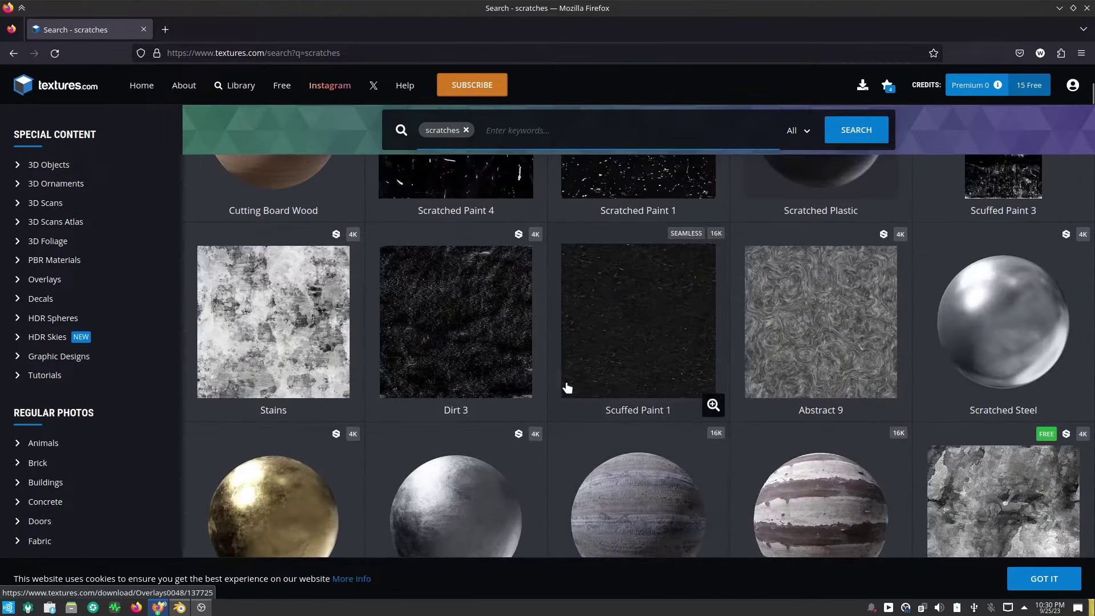
scroll(567, 388, "down", 3)
scroll(568, 399, "down", 1)
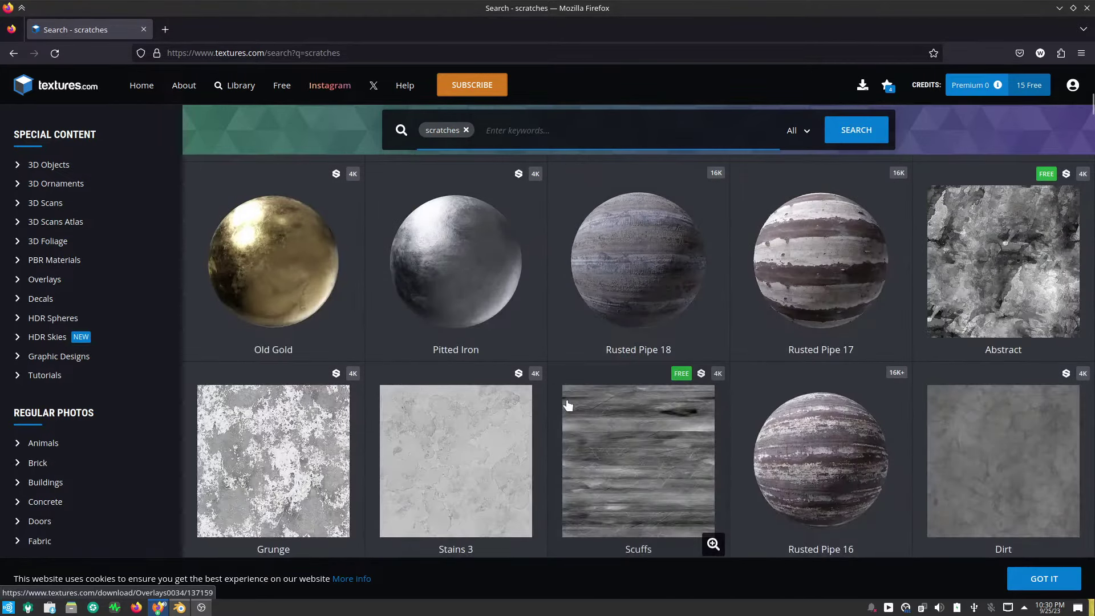
scroll(567, 405, "up", 2)
scroll(567, 405, "up", 2)
scroll(567, 404, "down", 6)
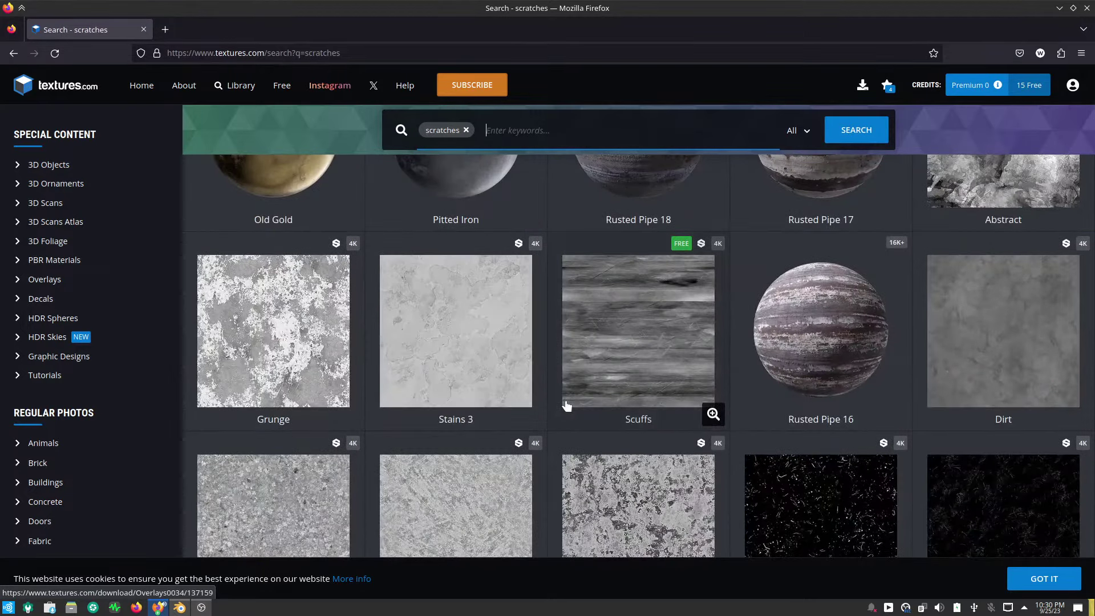
scroll(566, 405, "down", 4)
scroll(566, 404, "down", 2)
scroll(566, 405, "up", 2)
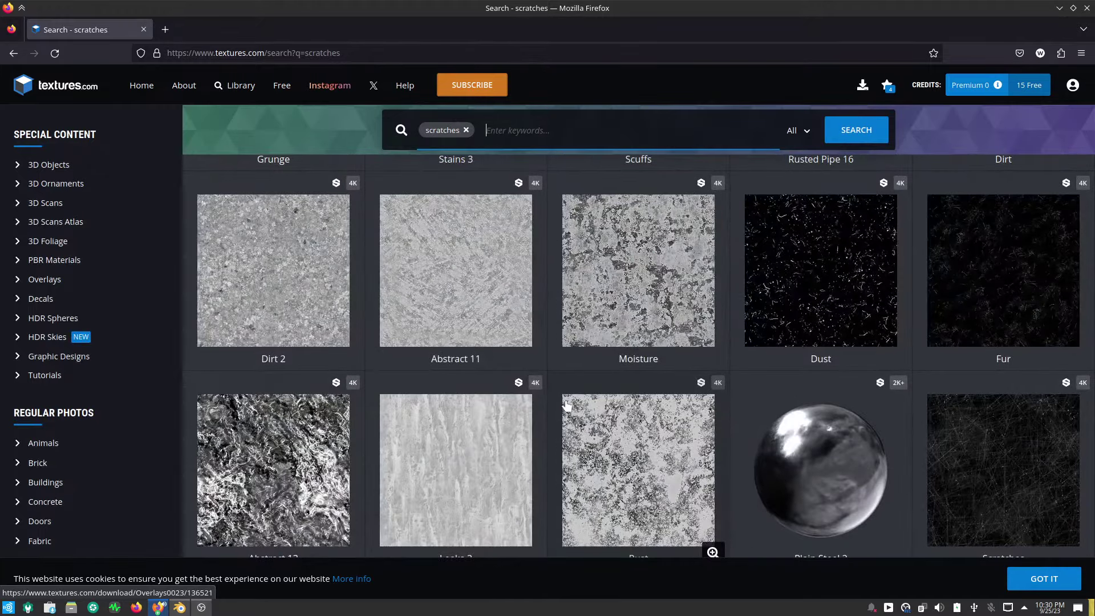
scroll(567, 405, "down", 4)
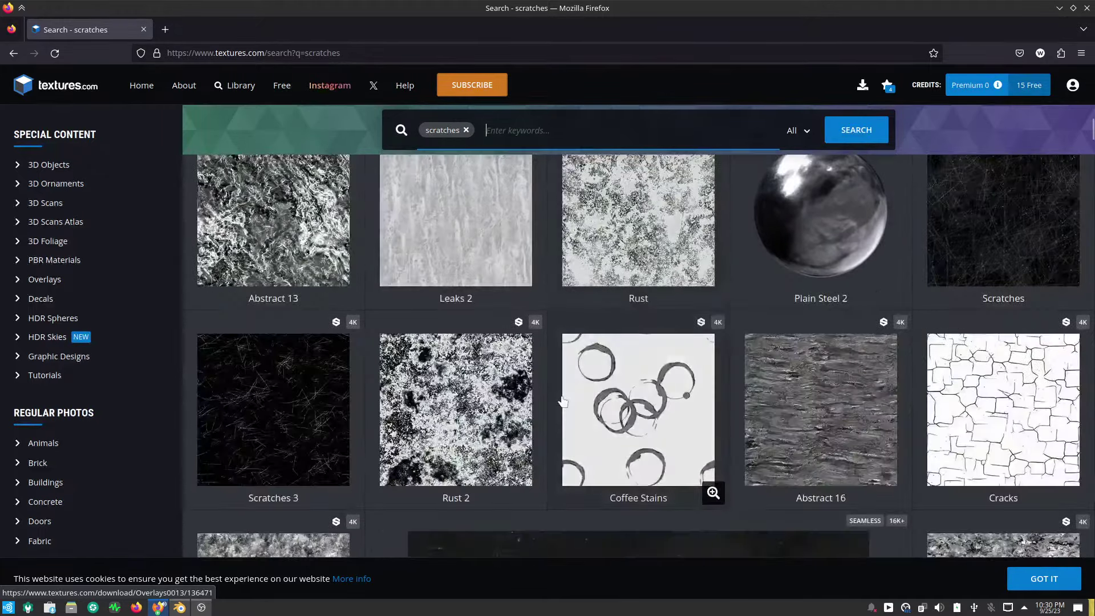
scroll(562, 401, "up", 1)
scroll(561, 400, "up", 1)
Download the free S 512x512 Image 4 of Scratches Overlay OVL0021 as .tif, then return to Blender.
left_click(997, 308)
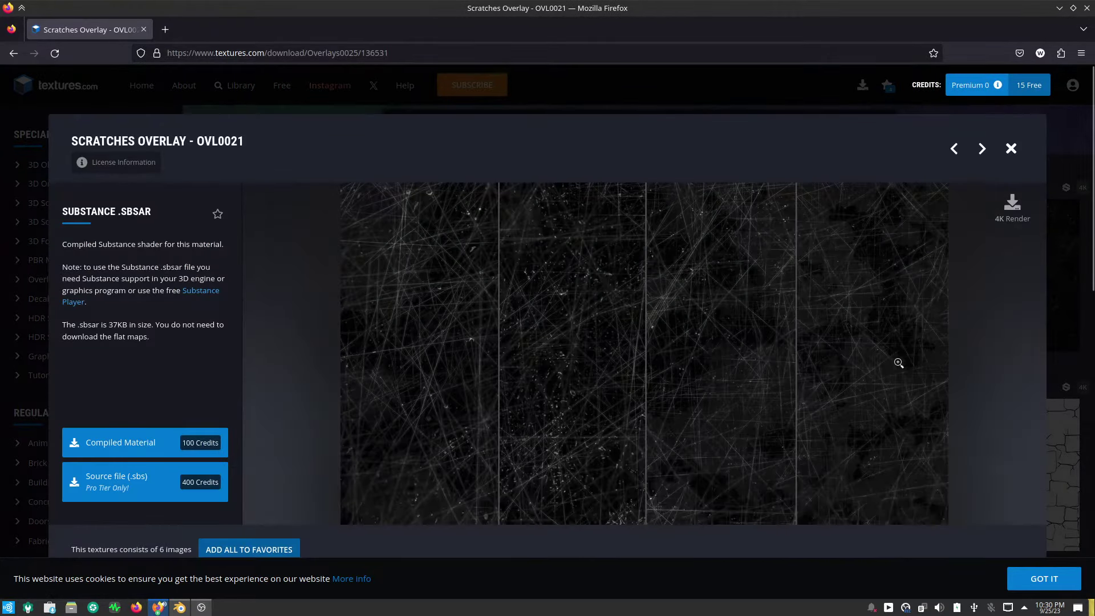
scroll(754, 369, "down", 5)
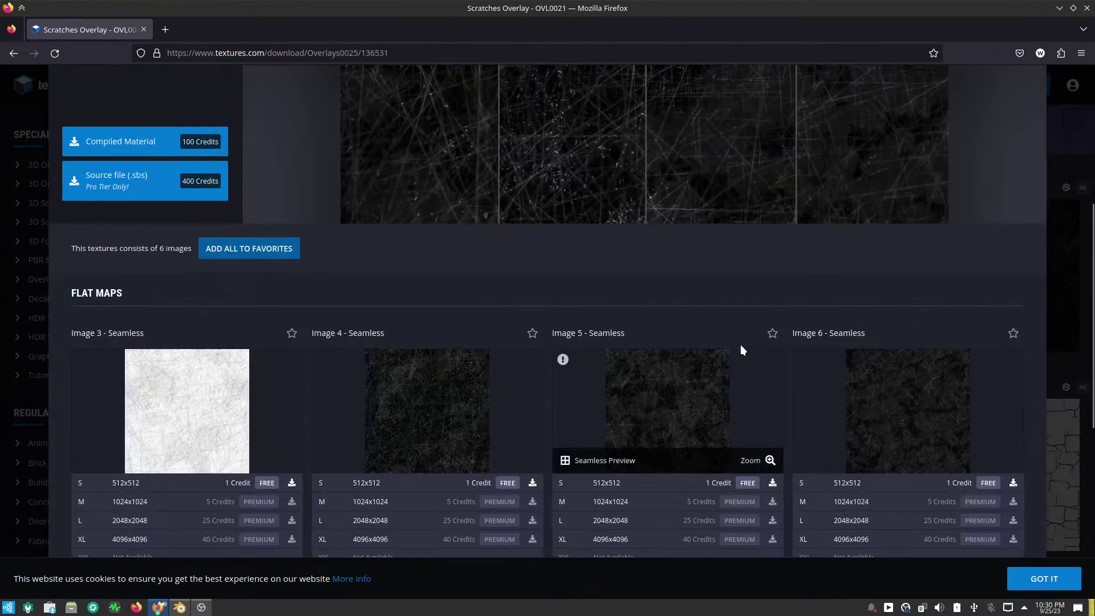
scroll(701, 302, "down", 1)
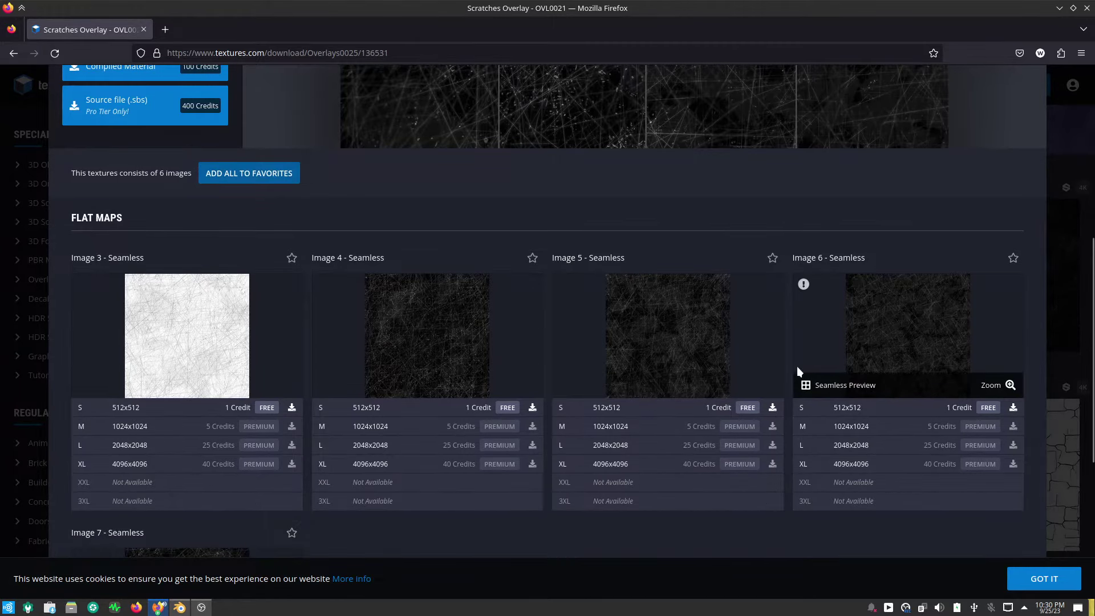
left_click(533, 408)
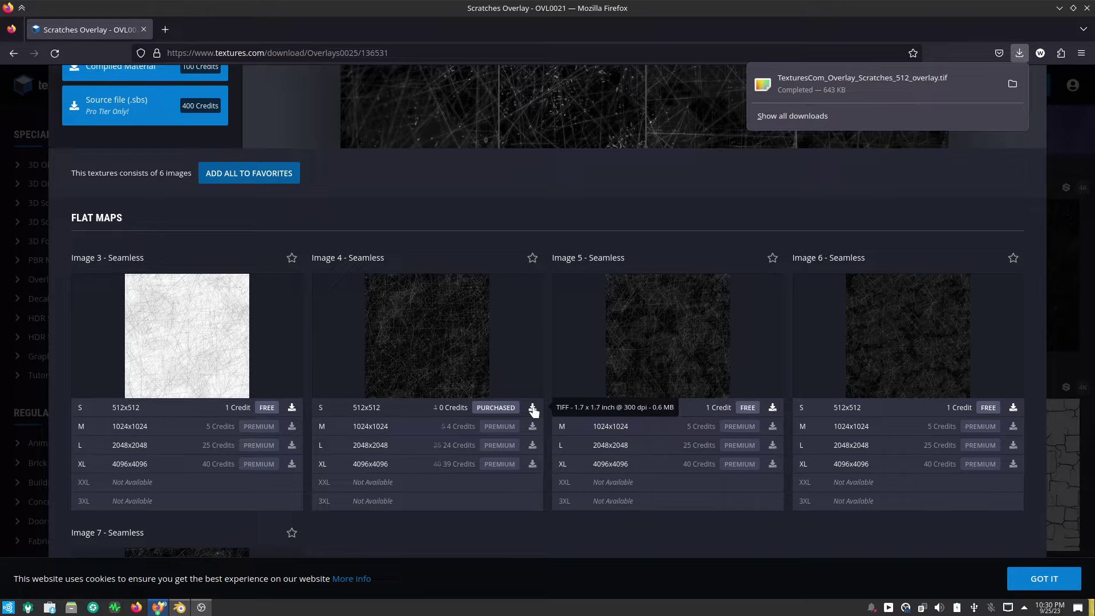
left_click(179, 607)
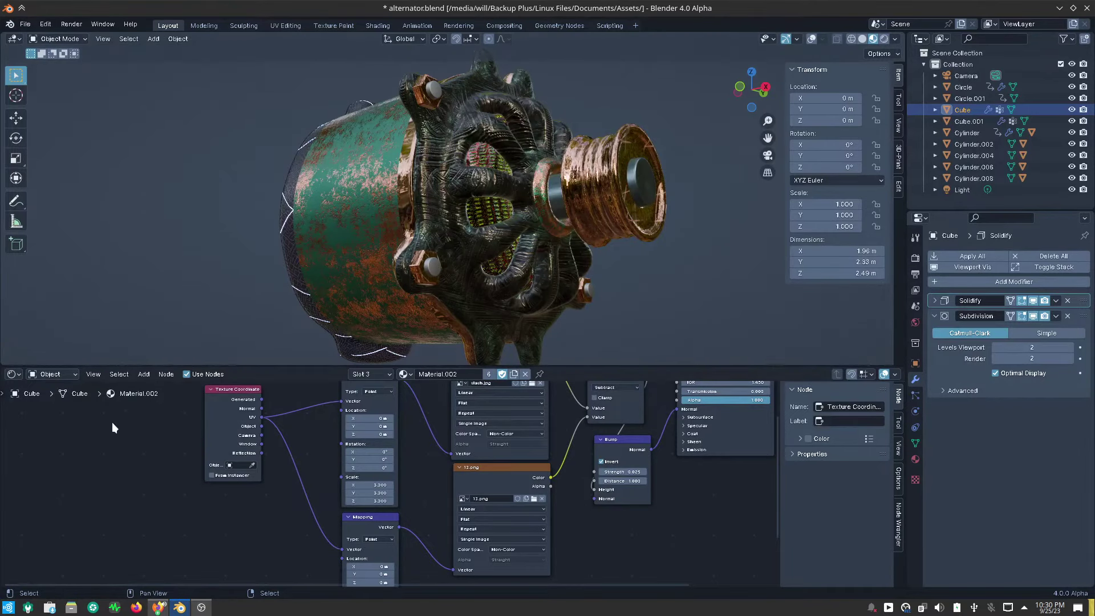
left_click(370, 24)
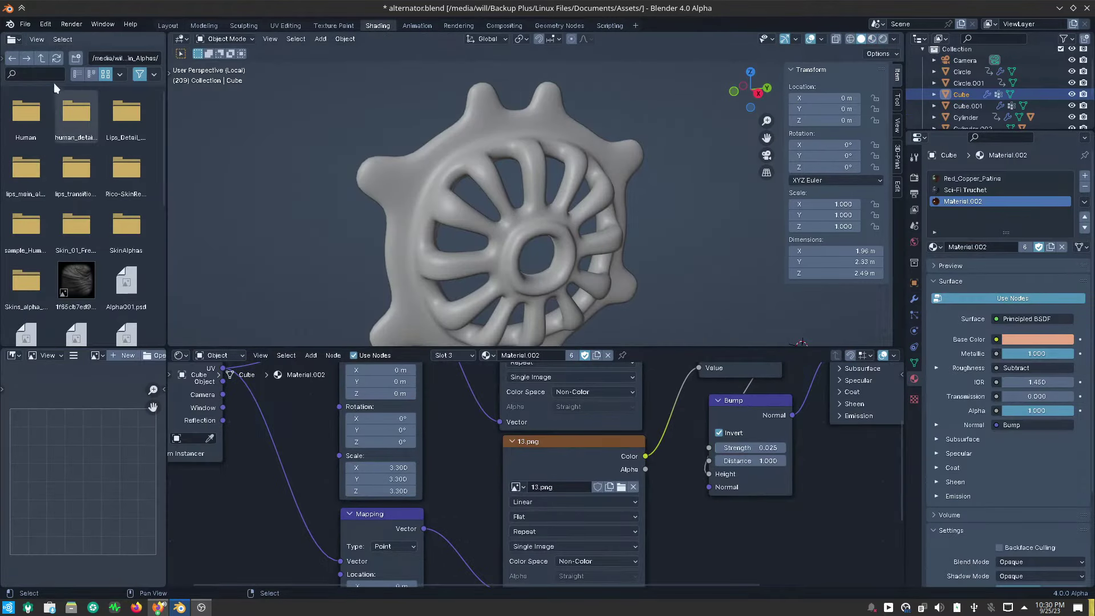
left_click(41, 58)
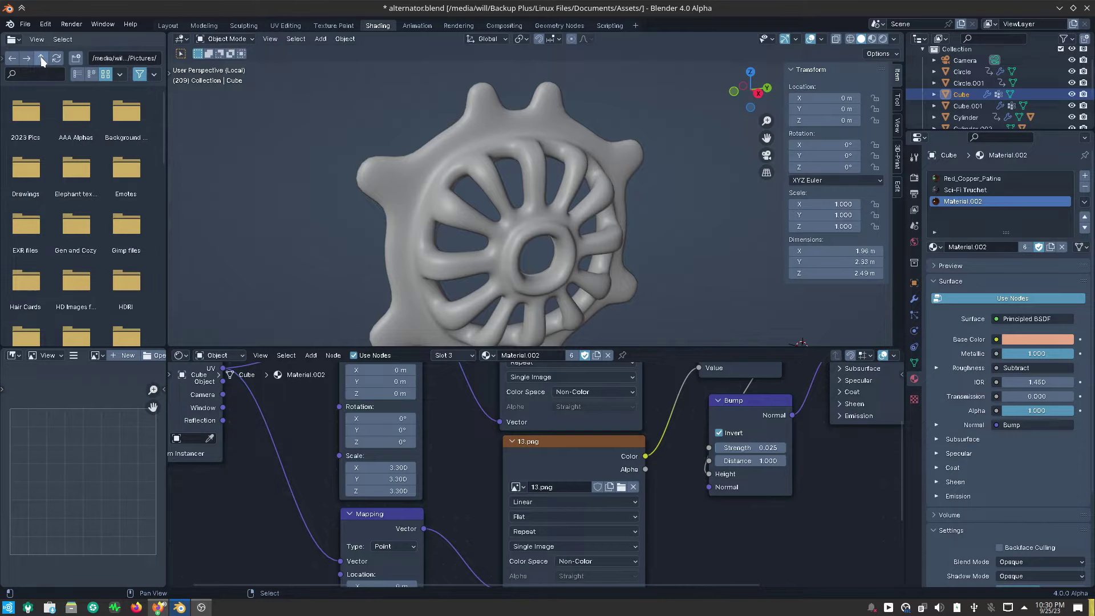
left_click(42, 59)
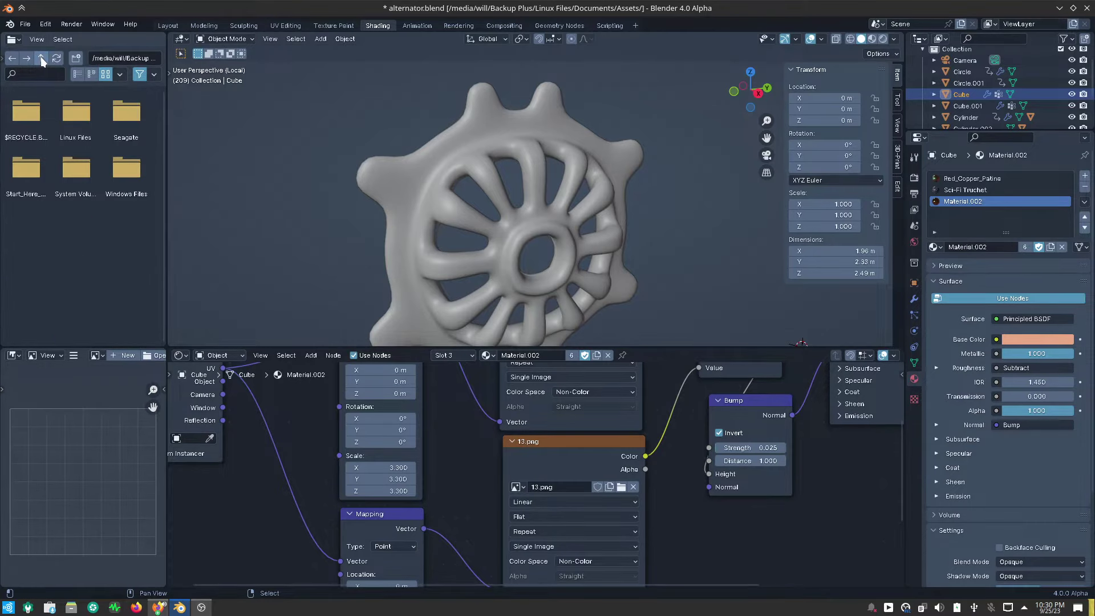
left_click(42, 58)
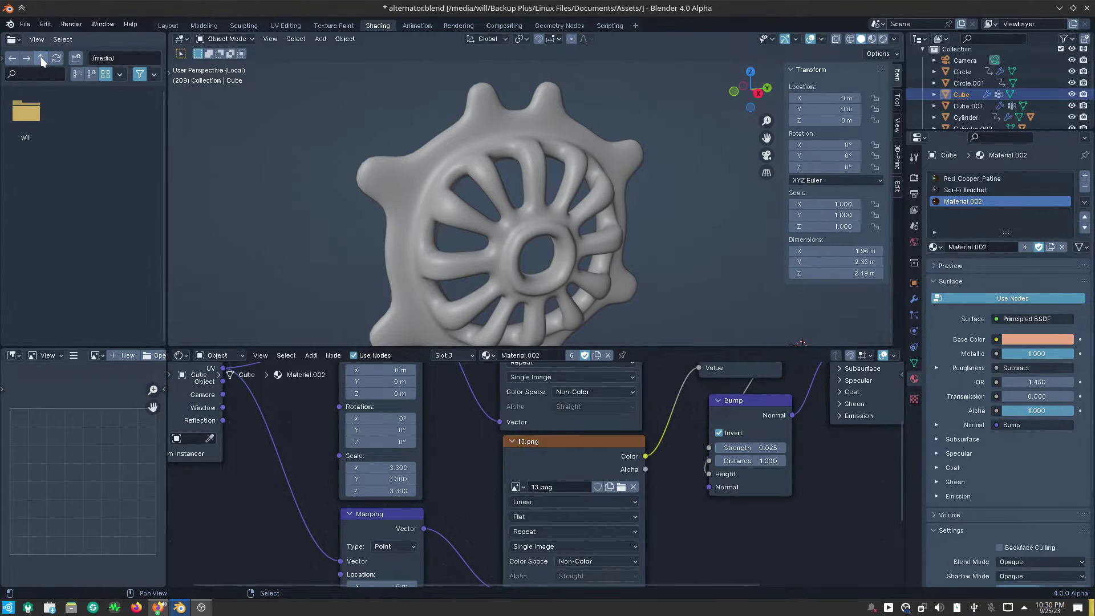
left_click(41, 58)
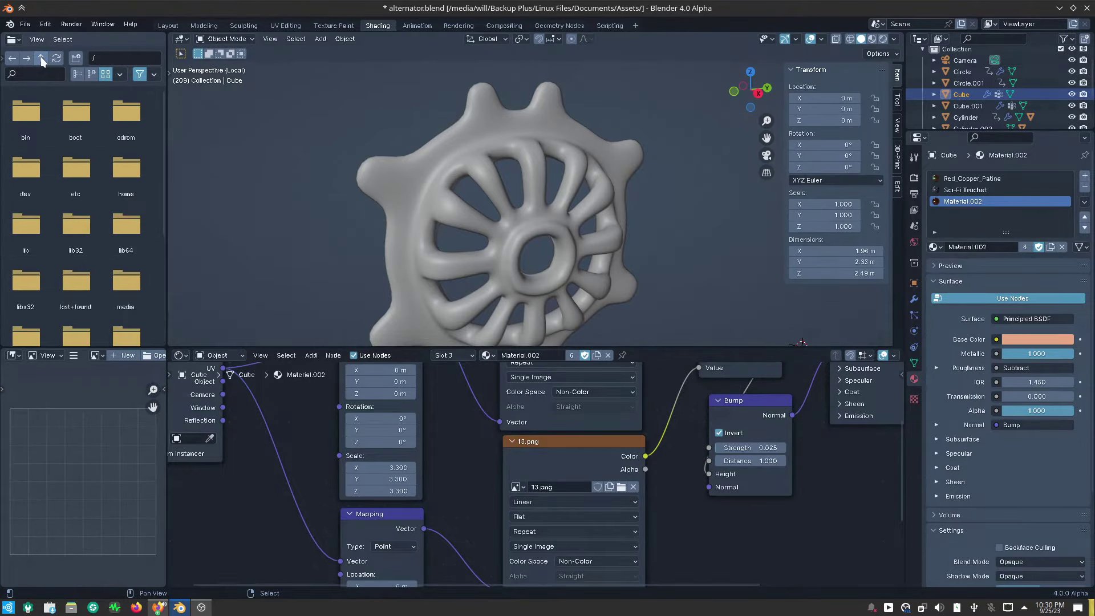
left_click(121, 172)
double_click(26, 111)
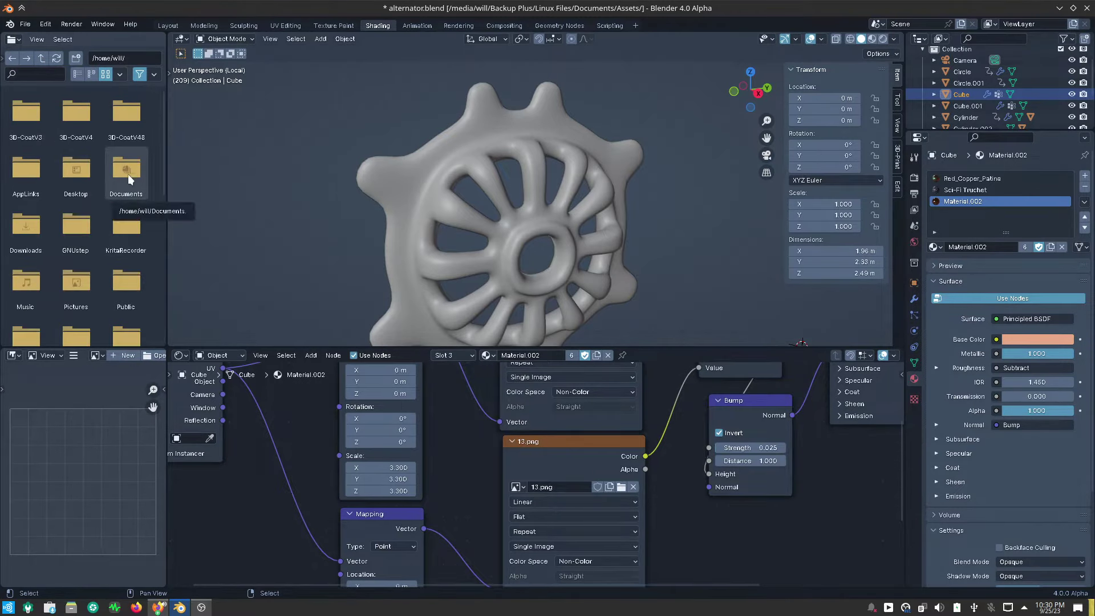
double_click(25, 233)
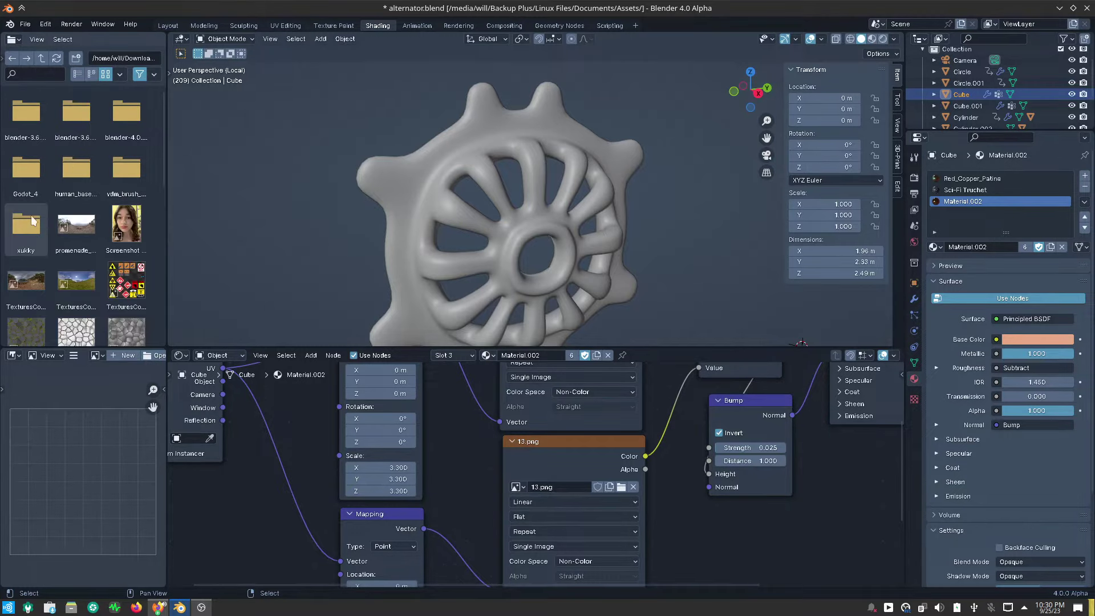
scroll(88, 297, "down", 5)
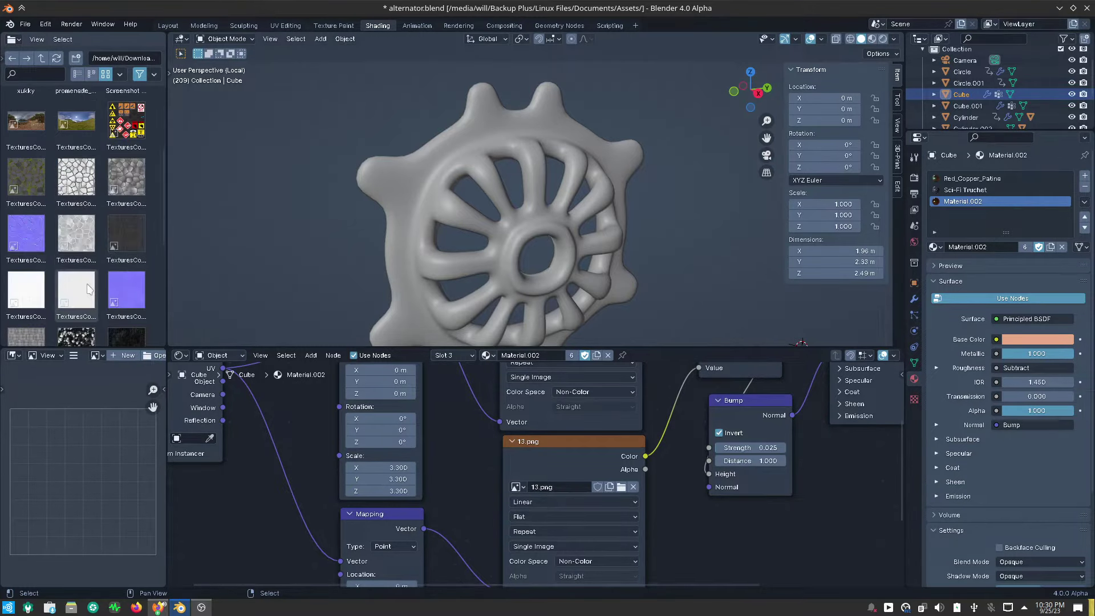
scroll(86, 274, "down", 5)
scroll(68, 205, "down", 2)
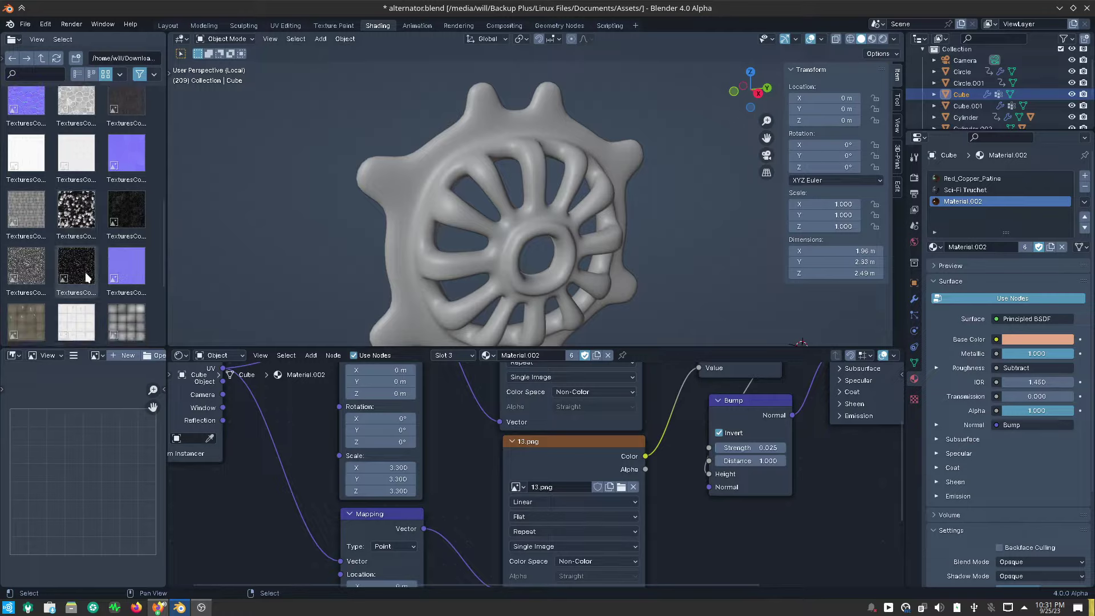
scroll(52, 189, "down", 3)
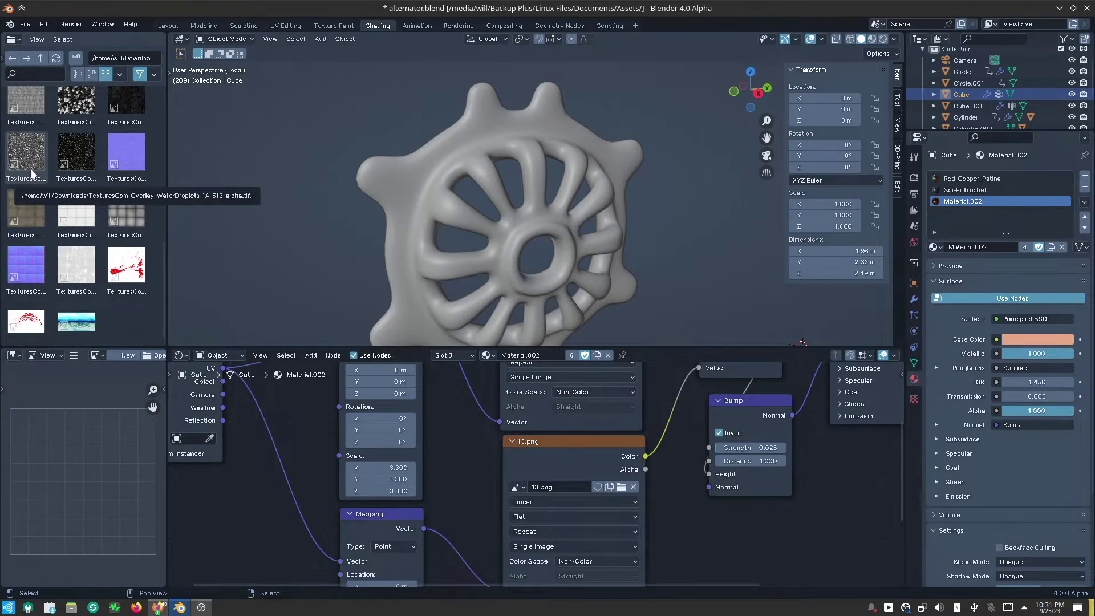
scroll(34, 177, "up", 1)
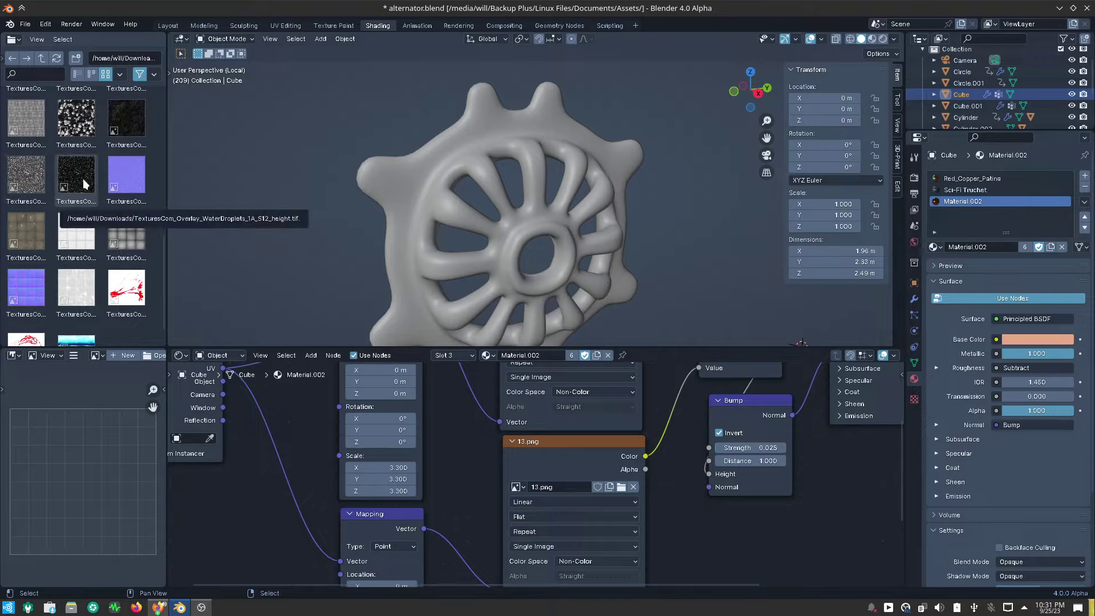
scroll(84, 180, "up", 3)
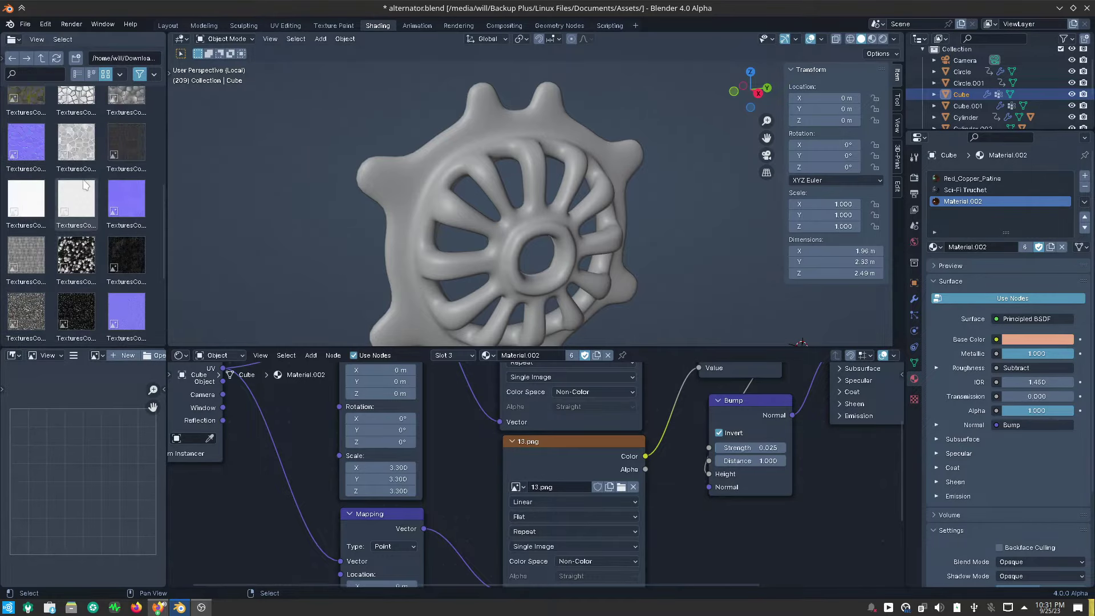
scroll(83, 182, "up", 2)
scroll(83, 182, "up", 2)
scroll(83, 182, "up", 1)
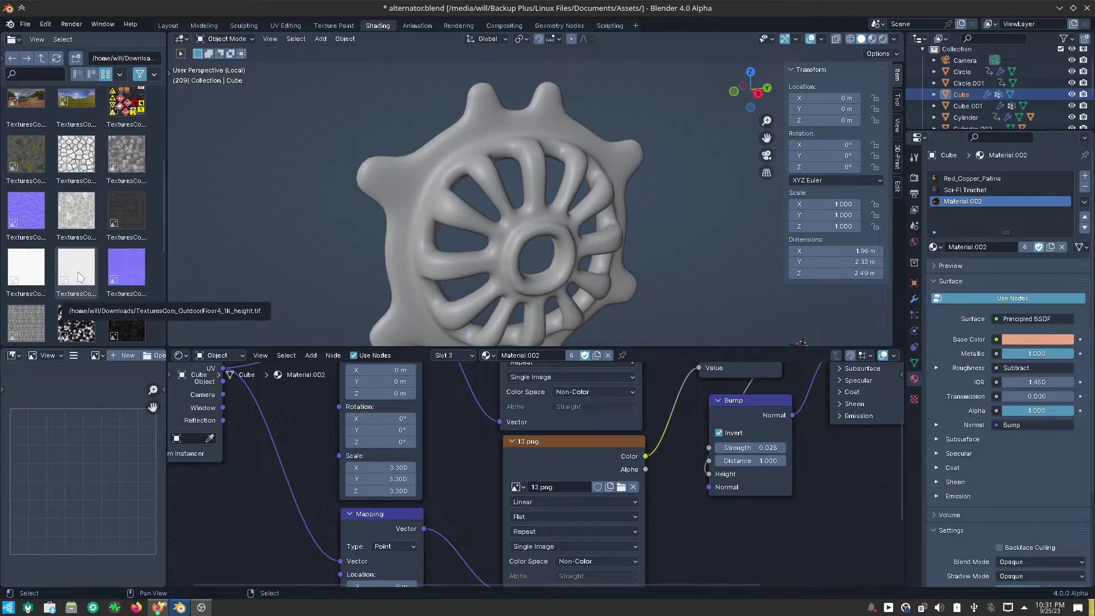
scroll(78, 277, "up", 8)
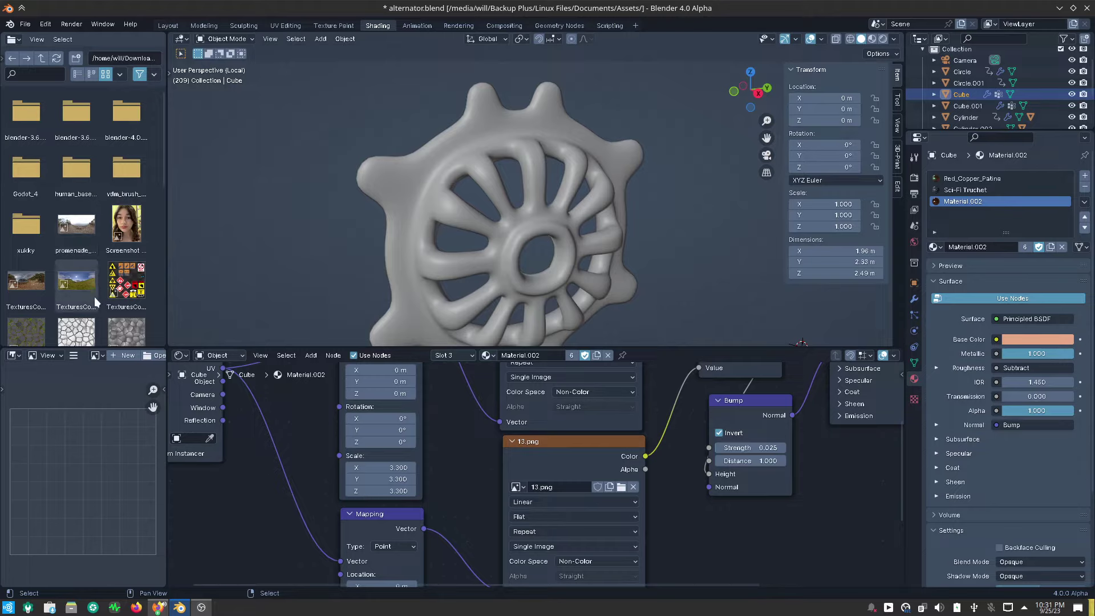
scroll(95, 297, "down", 5)
scroll(94, 299, "down", 2)
scroll(95, 304, "down", 4)
scroll(94, 302, "up", 6)
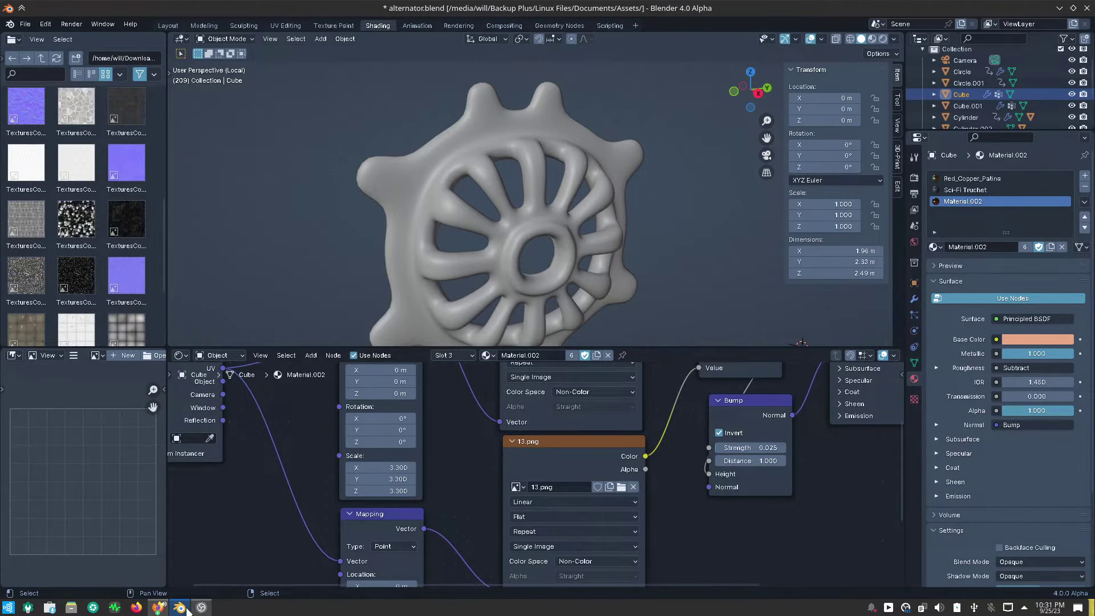
mouse_move(159, 607)
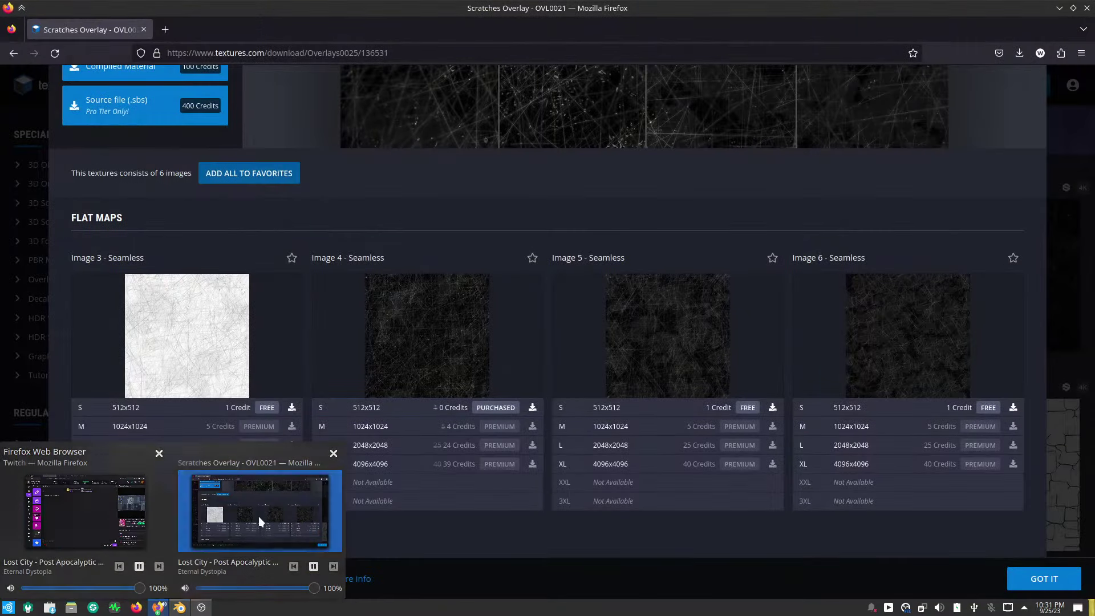
Show the scratches TIFF in Downloads via Firefox's download list, close Dolphin, and return to Blender.
left_click(258, 515)
left_click(1019, 54)
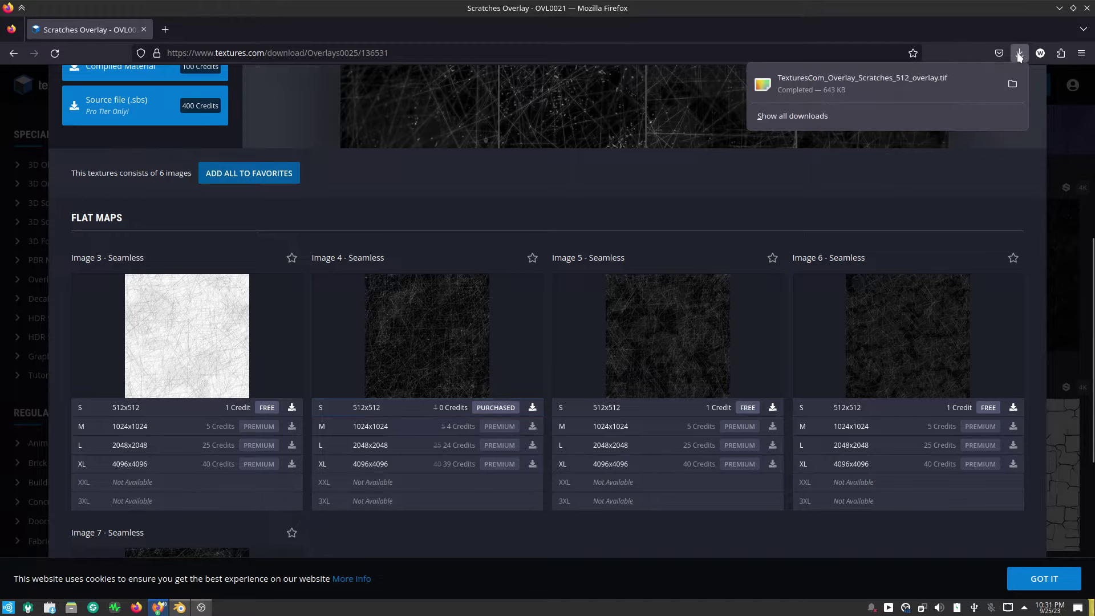
left_click(1011, 84)
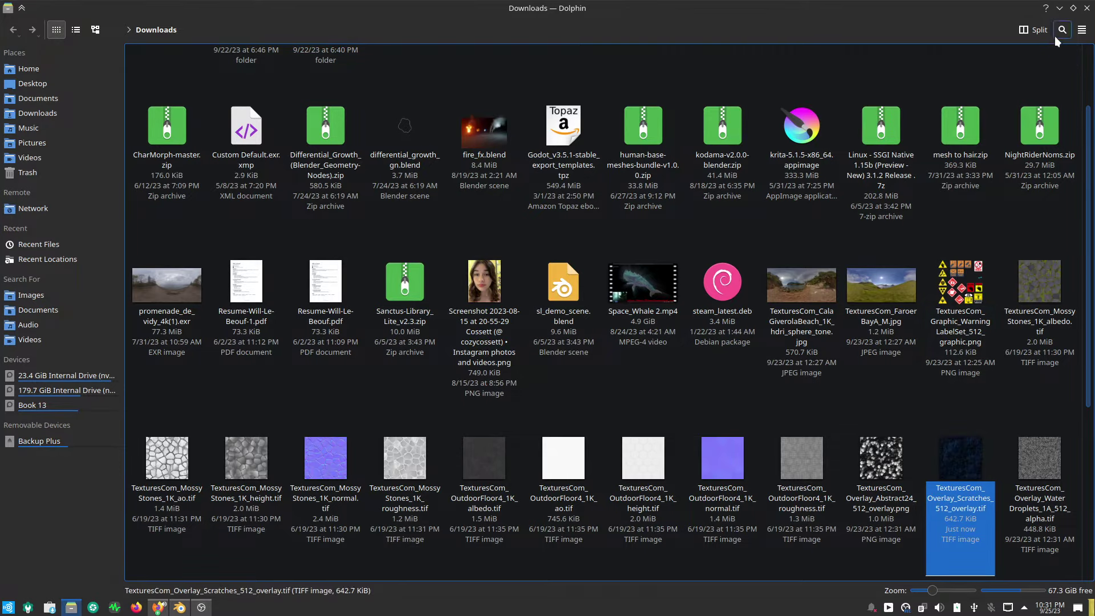
left_click(1086, 8)
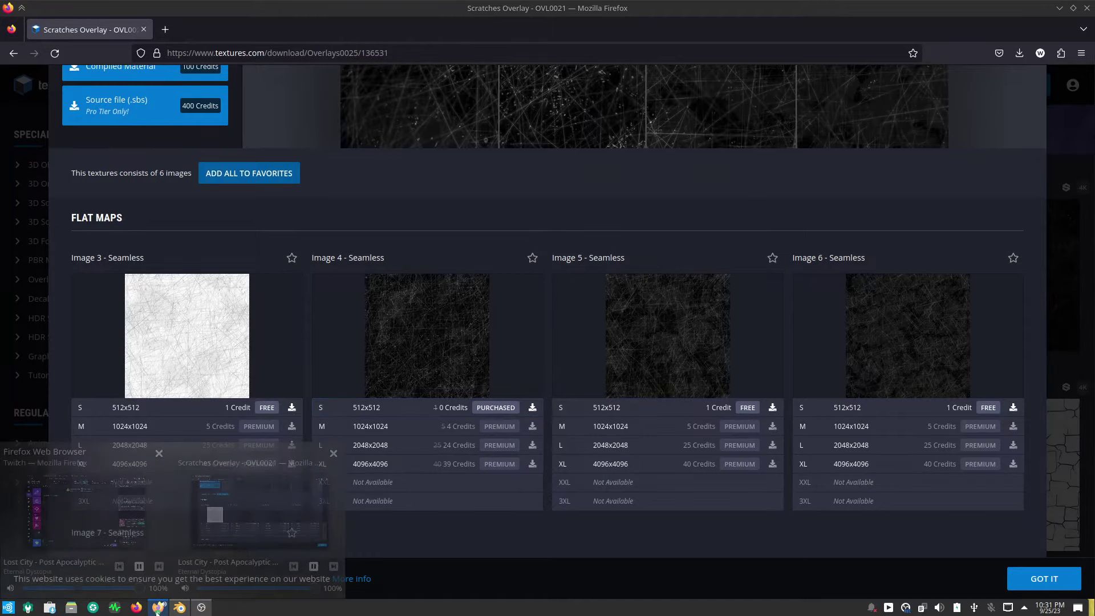
left_click(179, 609)
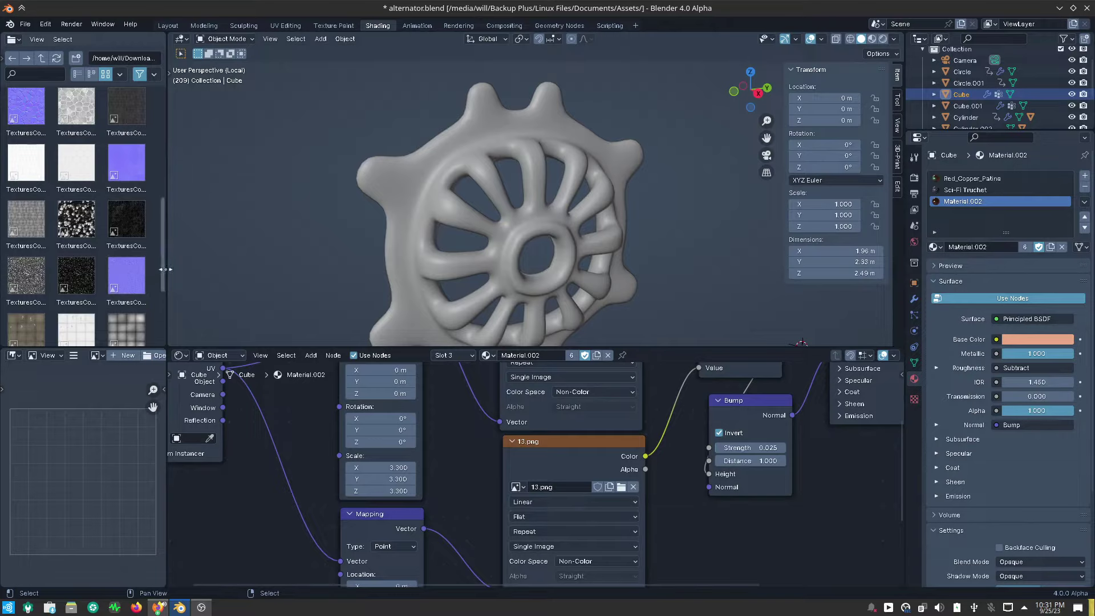
Refresh Downloads in the File Browser and drag the scratches overlay TIFF into Material.002's node tree.
left_click_drag(167, 269, 370, 277)
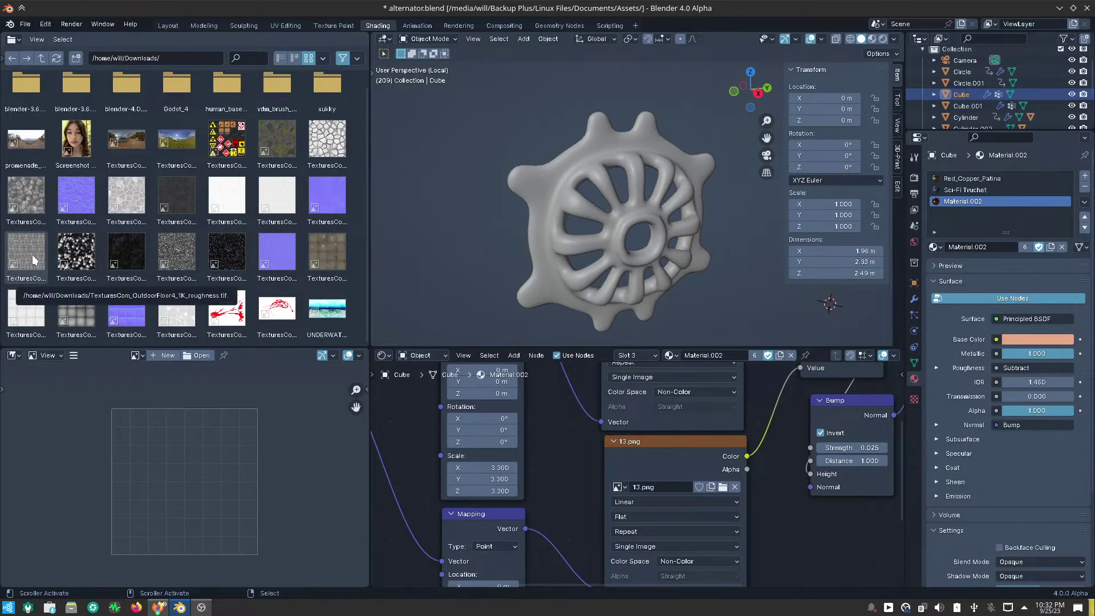
key("BackSpace")
double_click(323, 98)
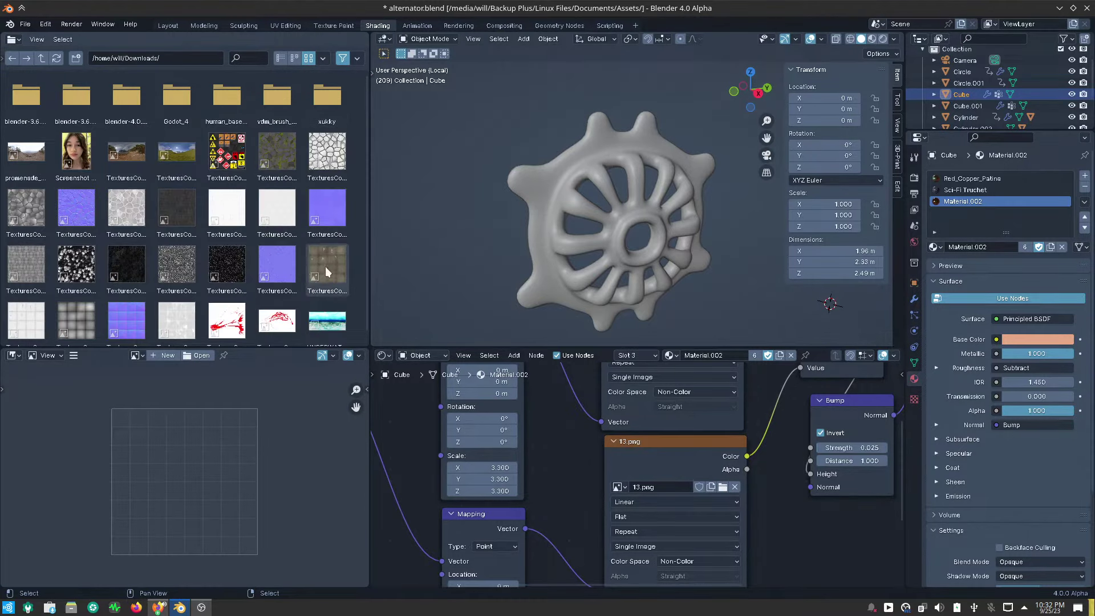
scroll(325, 290, "down", 2)
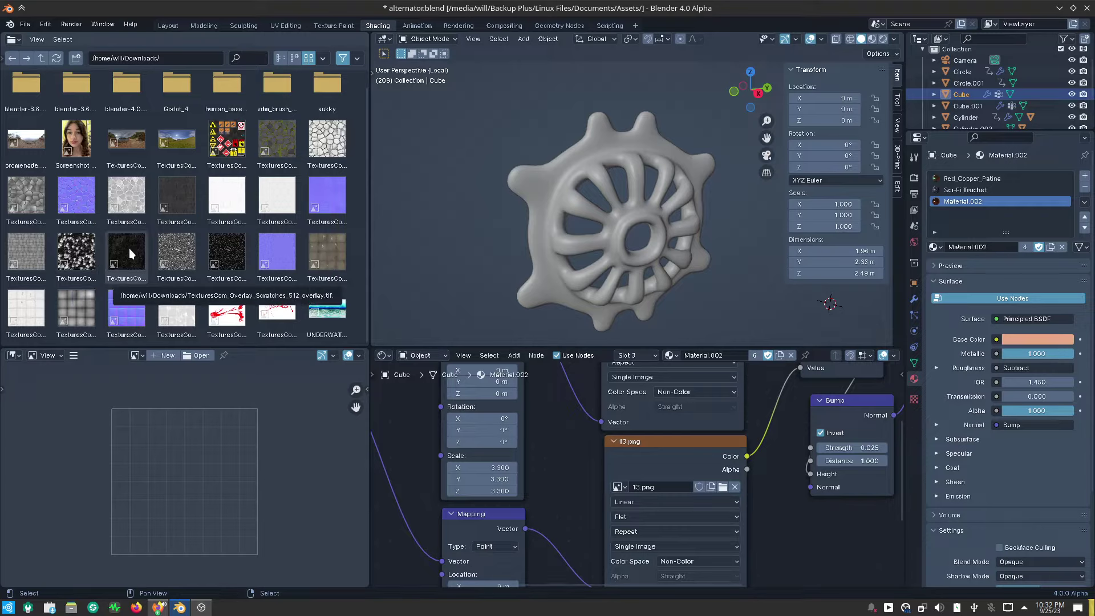
mouse_move(130, 252)
left_mouse_down()
mouse_move(553, 501)
mouse_move(554, 491)
left_mouse_up()
scroll(529, 424, "down", 2)
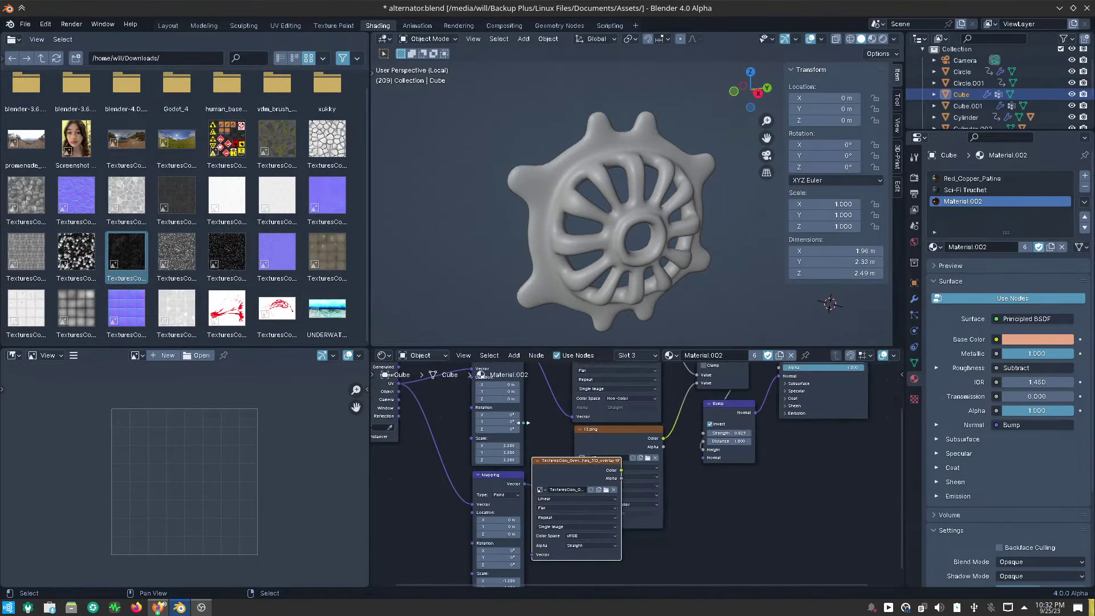
left_click_drag(369, 453, 25, 456)
mouse_move(409, 473)
left_mouse_down()
mouse_move(564, 511)
mouse_move(608, 415)
left_mouse_up()
Wire the scratch texture's Color into Roughness and show the whole alternator in Material Preview.
left_click(558, 505)
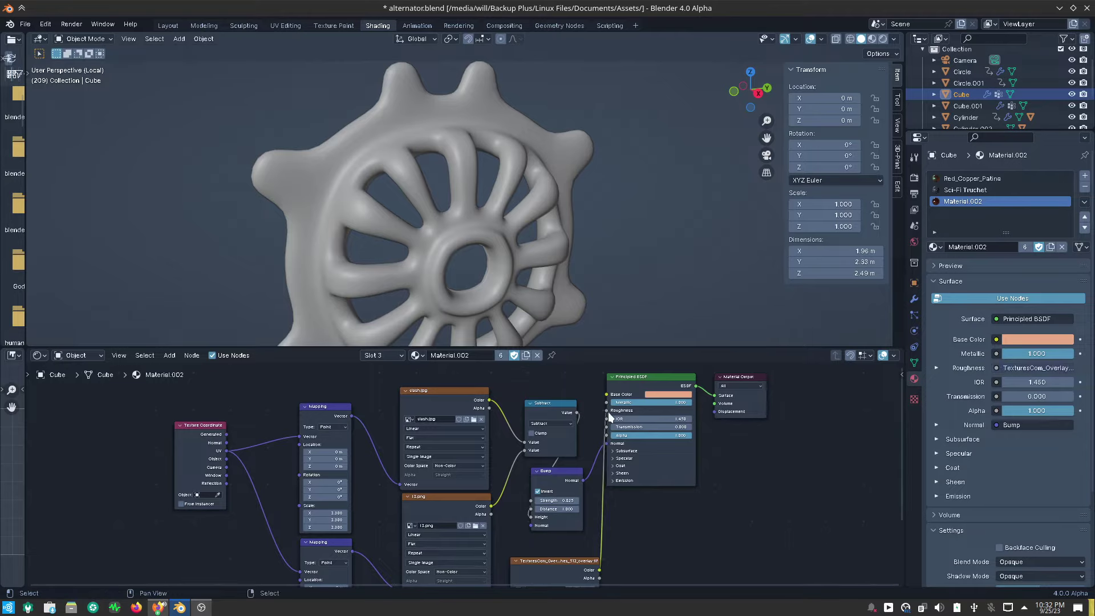
left_click(872, 39)
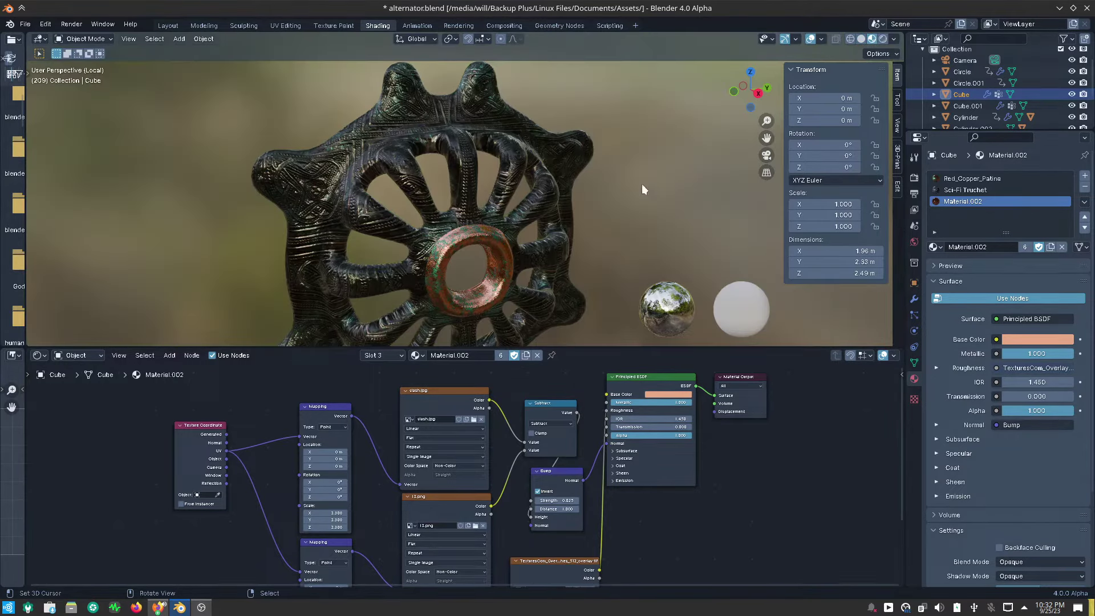
key("KP_Divide")
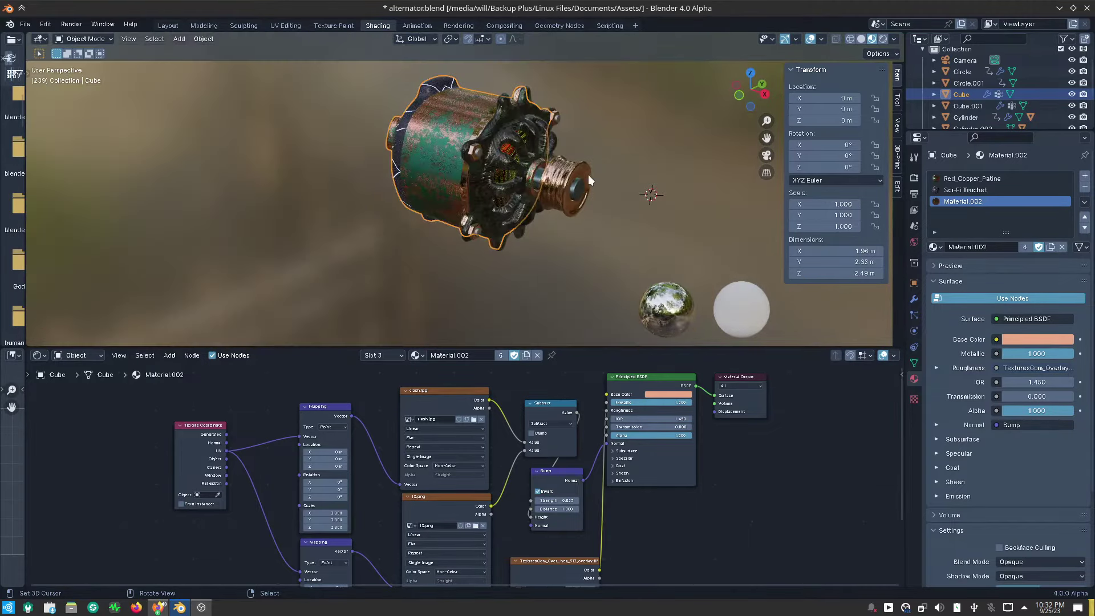
Orbit and zoom in on the copper coil to inspect its glossy scratch streaks.
scroll(587, 175, "up", 5)
mouse_move(591, 179)
middle_mouse_down()
mouse_move(558, 186)
mouse_move(563, 242)
mouse_move(440, 153)
mouse_move(447, 145)
mouse_move(466, 174)
mouse_move(543, 193)
mouse_move(495, 228)
mouse_move(468, 191)
middle_mouse_up()
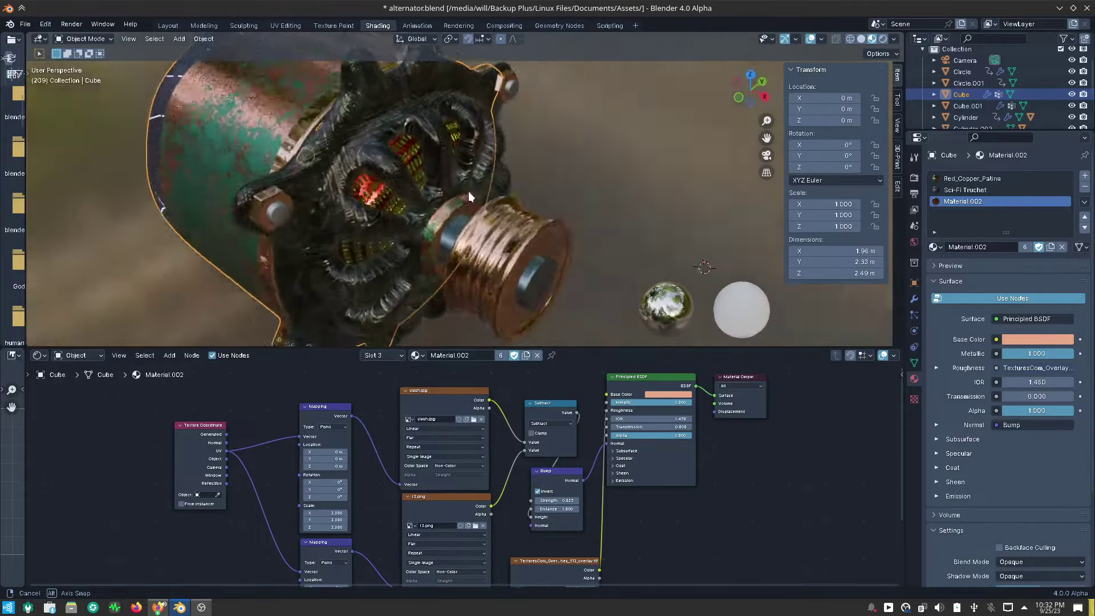
scroll(474, 205, "up", 4)
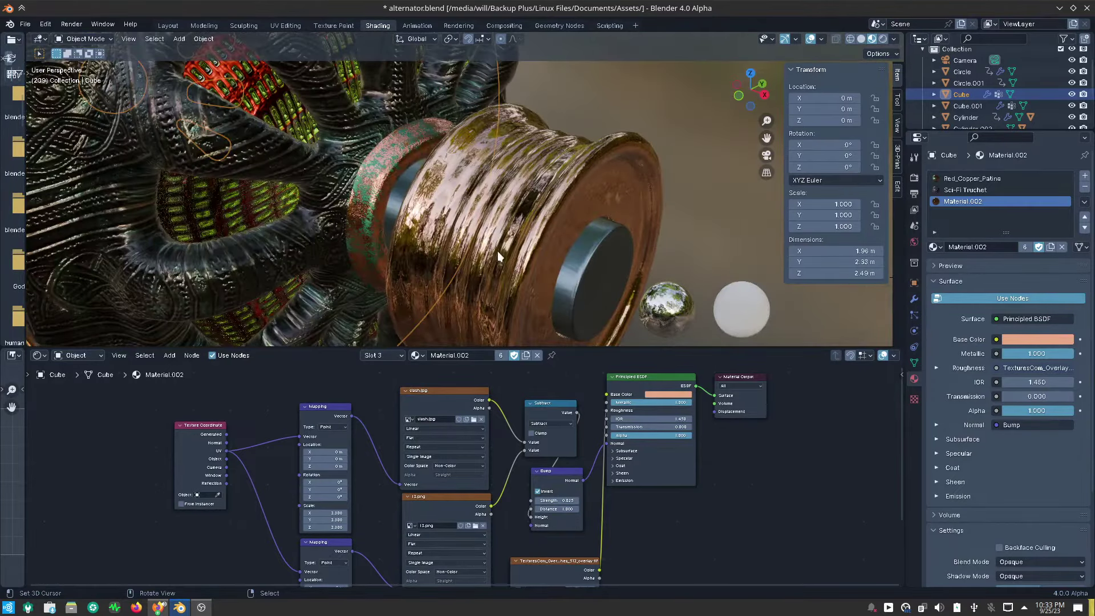
middle_click_drag(497, 251, 490, 234)
scroll(490, 234, "down", 5)
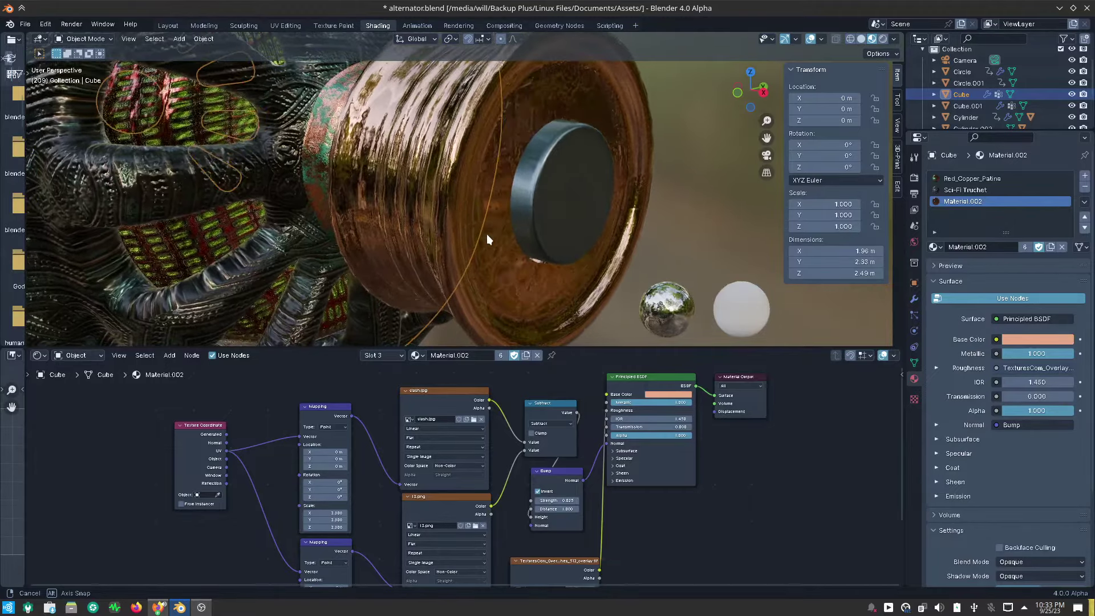
scroll(470, 225, "up", 5)
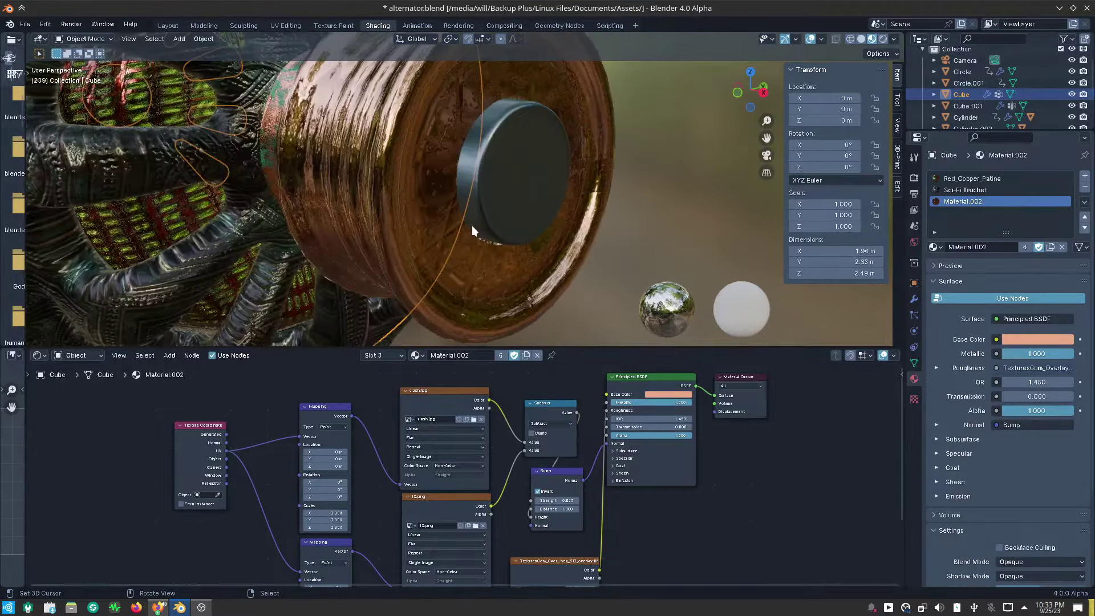
middle_click_drag(471, 224, 465, 228)
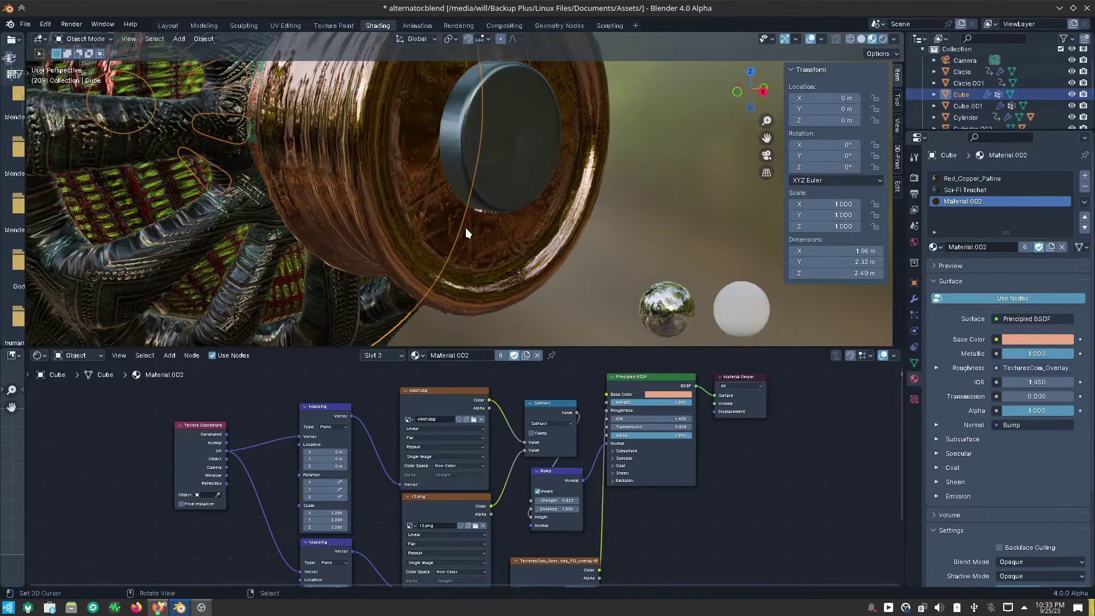
middle_click_drag(529, 535, 594, 476)
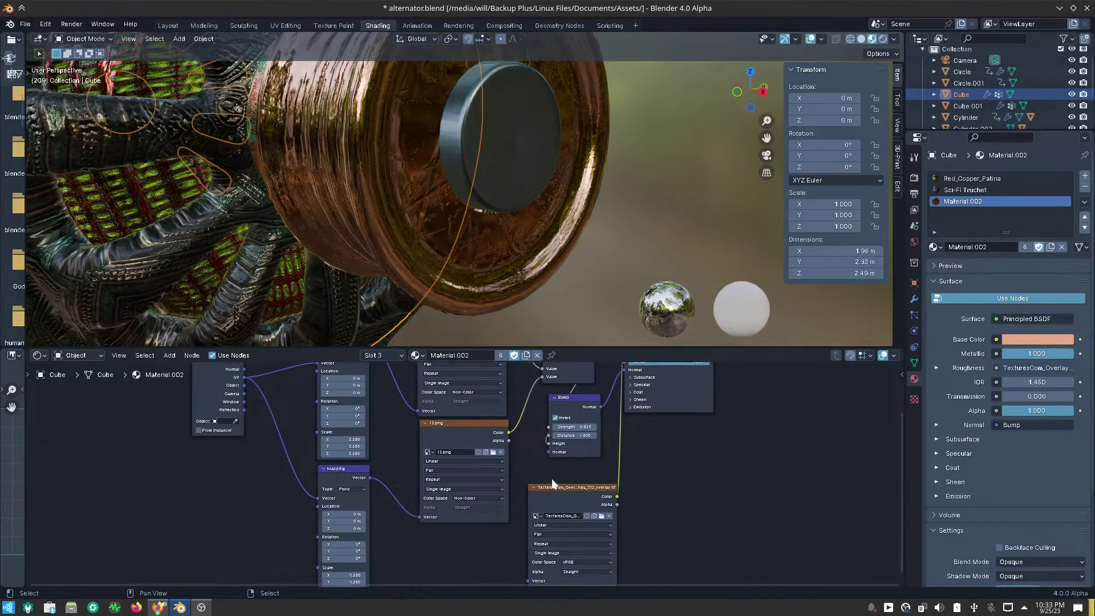
scroll(292, 388, "down", 1)
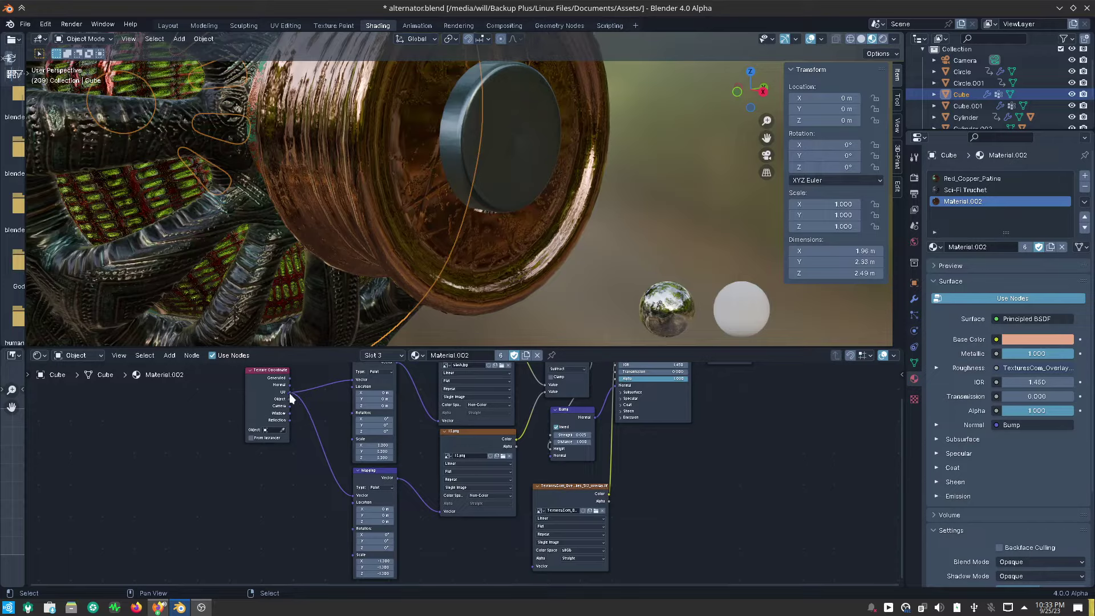
left_click_drag(289, 392, 529, 566)
key("Escape")
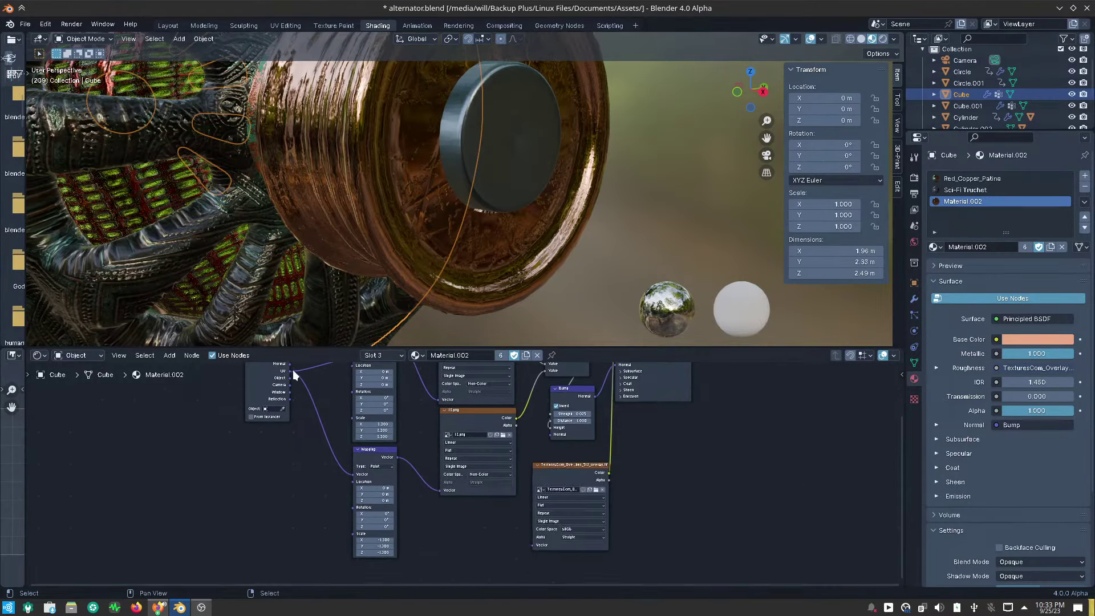
left_click_drag(292, 369, 538, 546)
middle_click_drag(556, 248, 546, 257)
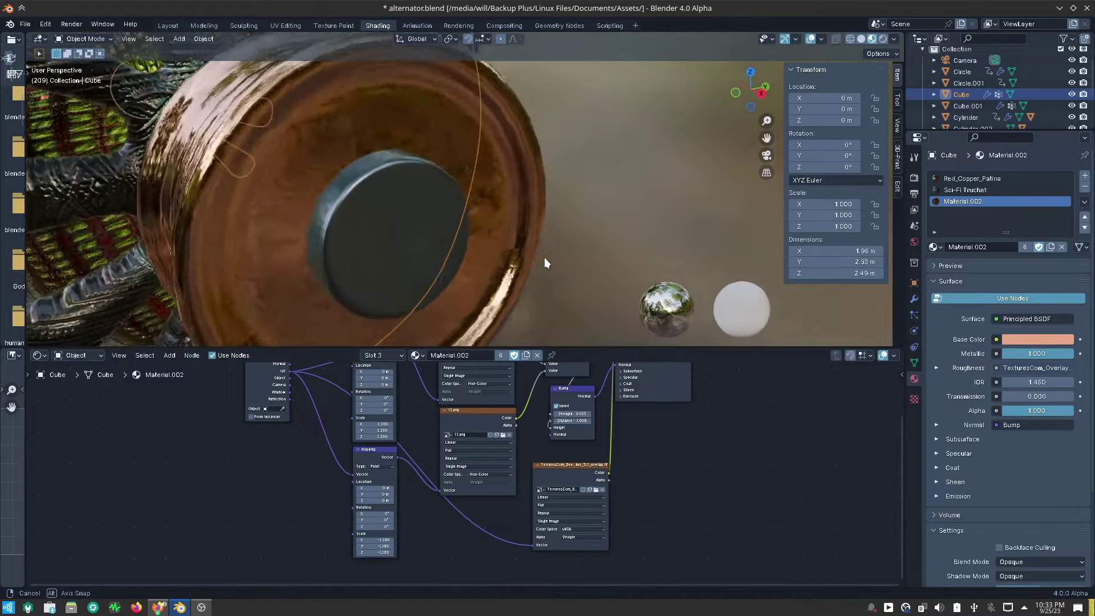
middle_click_drag(631, 387, 643, 436)
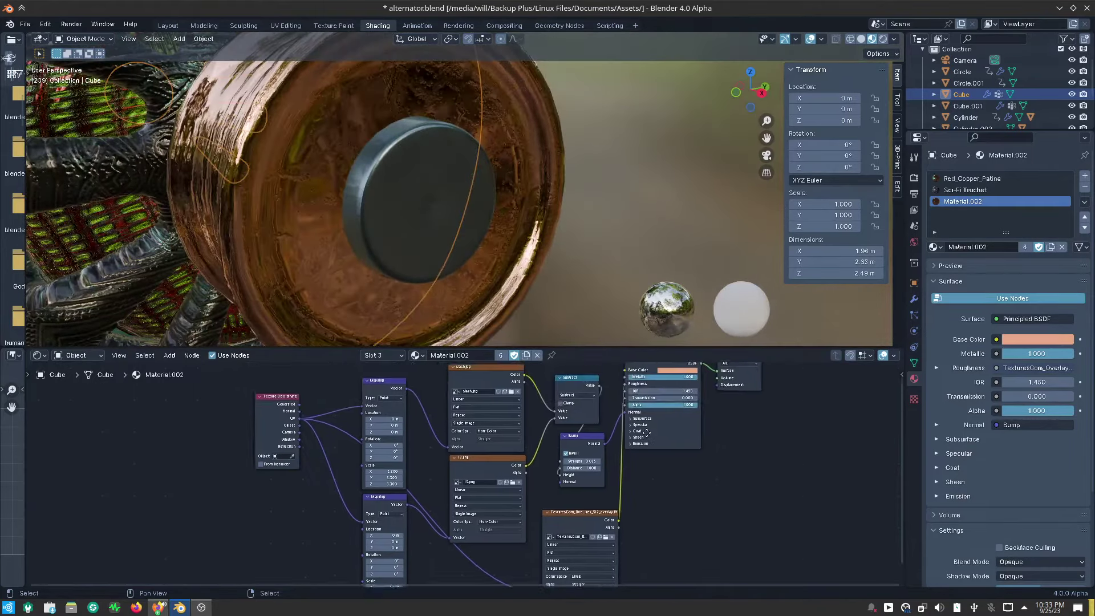
left_click_drag(627, 415, 613, 429)
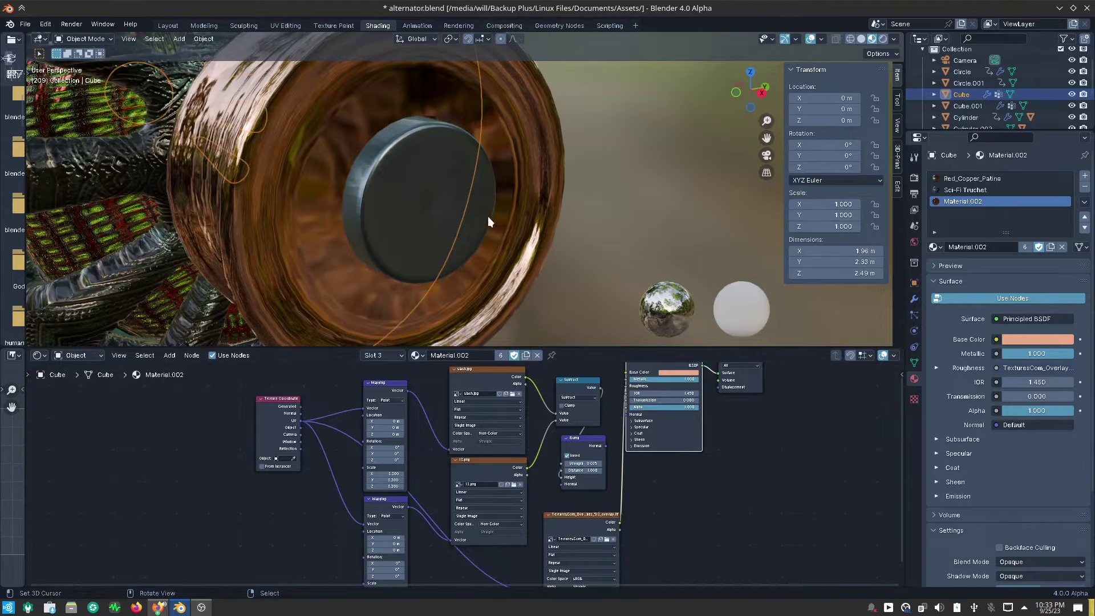
mouse_move(489, 221)
middle_mouse_down()
mouse_move(551, 282)
mouse_move(511, 227)
middle_mouse_up()
scroll(552, 459, "down", 1)
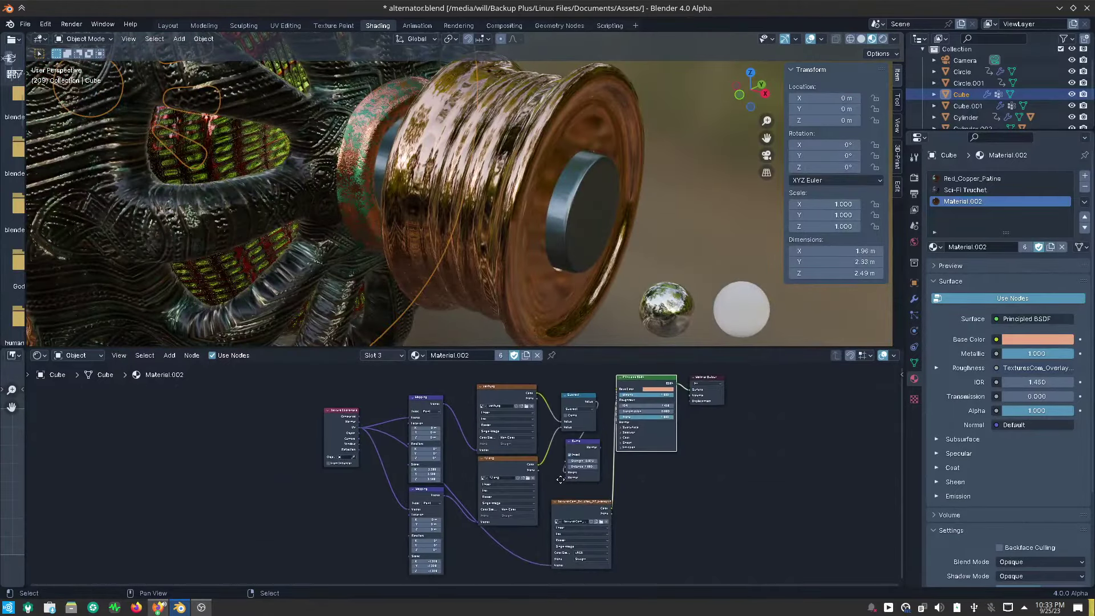
middle_click_drag(561, 479, 591, 467)
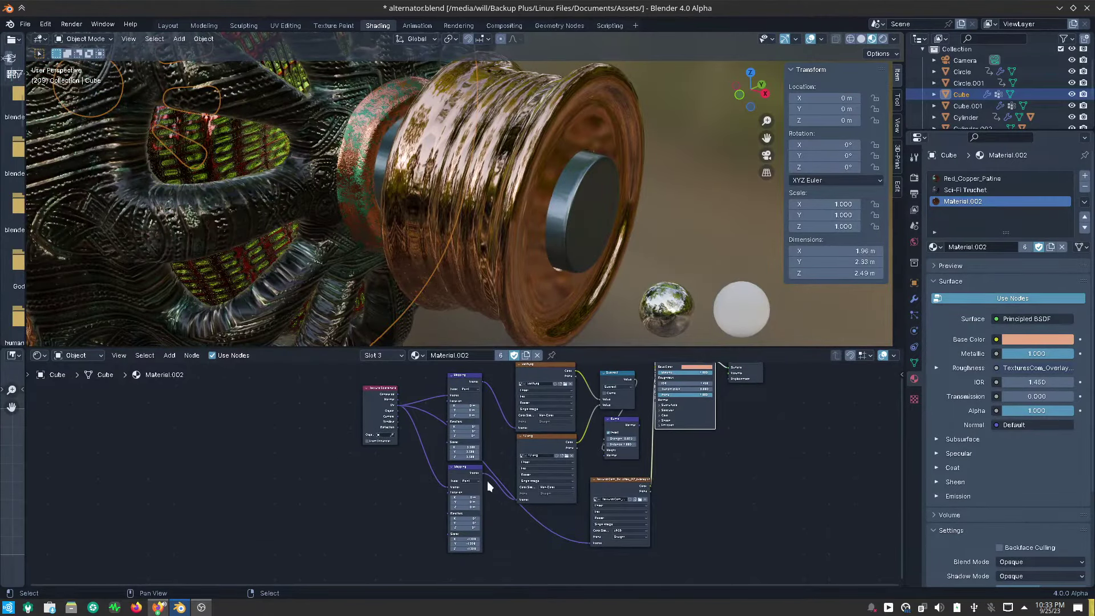
left_click_drag(482, 474, 594, 543)
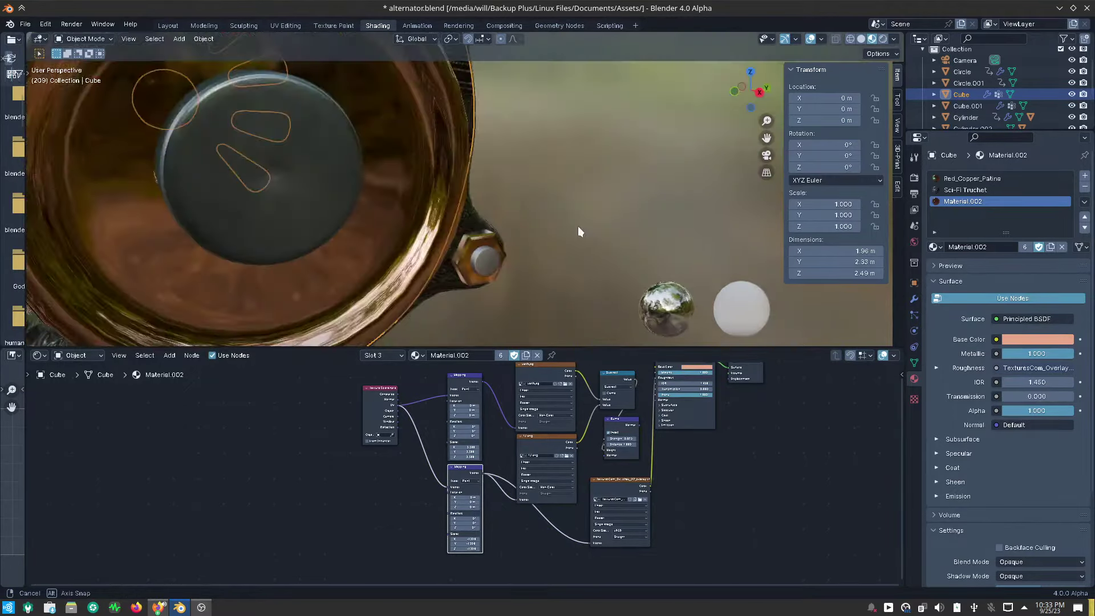
middle_click_drag(577, 225, 586, 228)
scroll(638, 538, "up", 2)
scroll(631, 528, "up", 1)
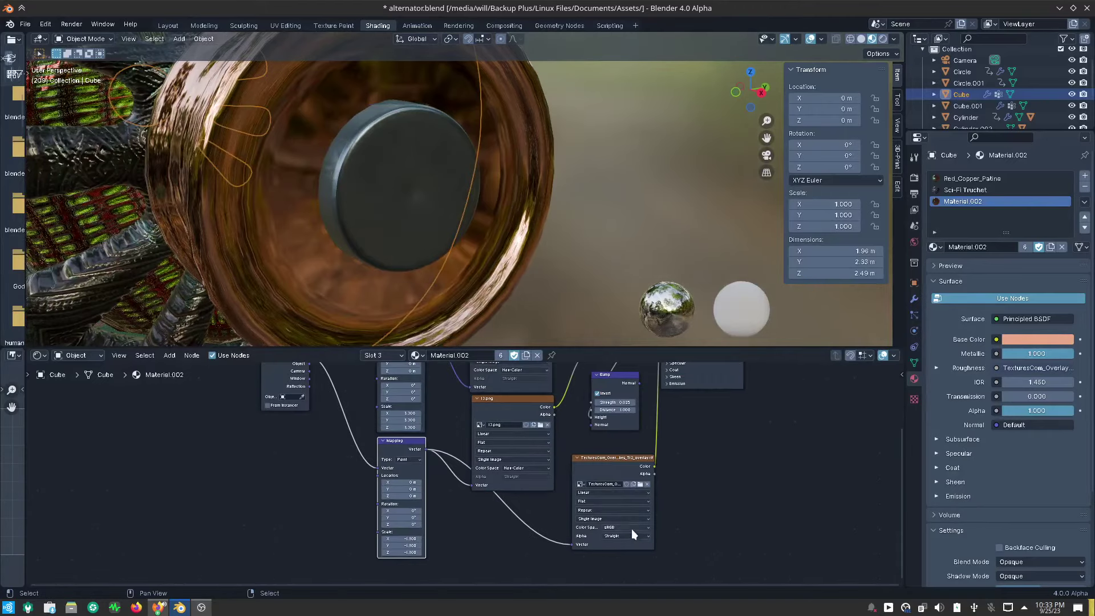
left_click(628, 525)
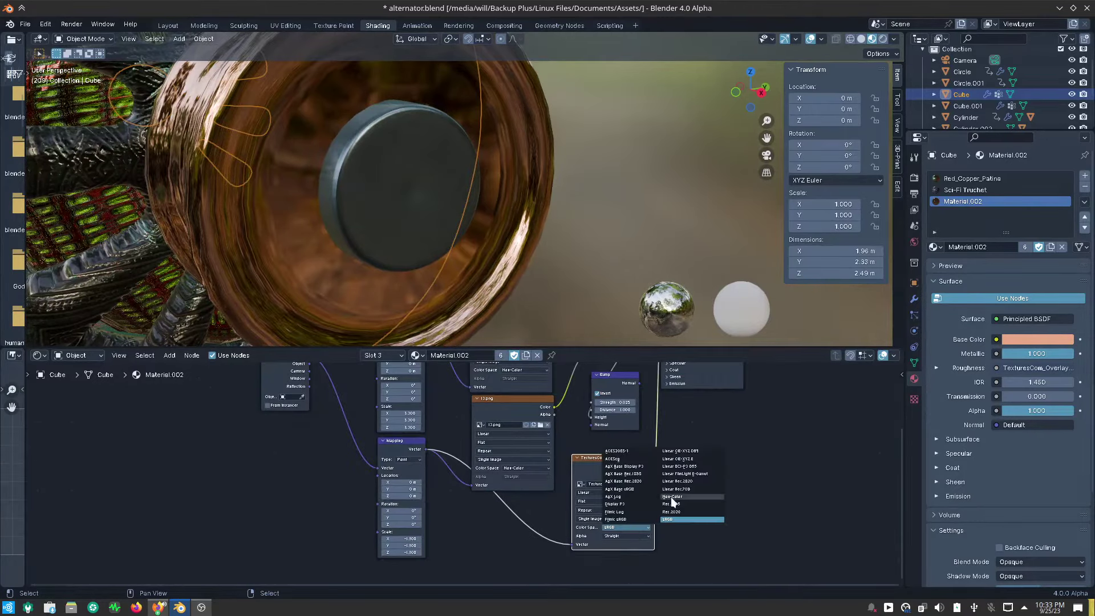
left_click(672, 497)
scroll(641, 531, "up", 1)
scroll(641, 531, "up", 1)
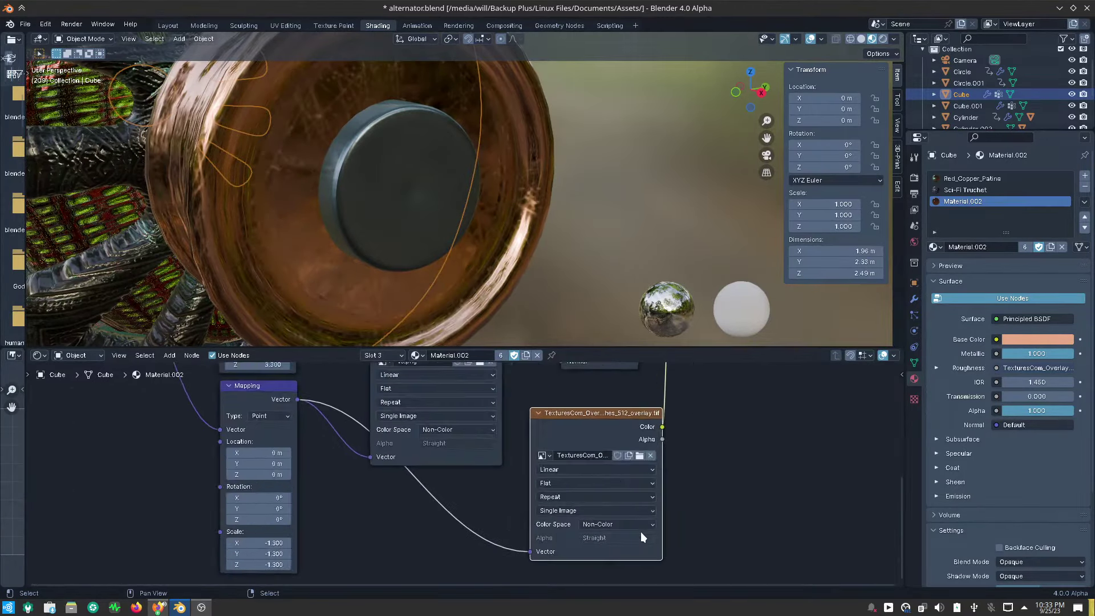
scroll(641, 531, "up", 2)
scroll(614, 538, "up", 2)
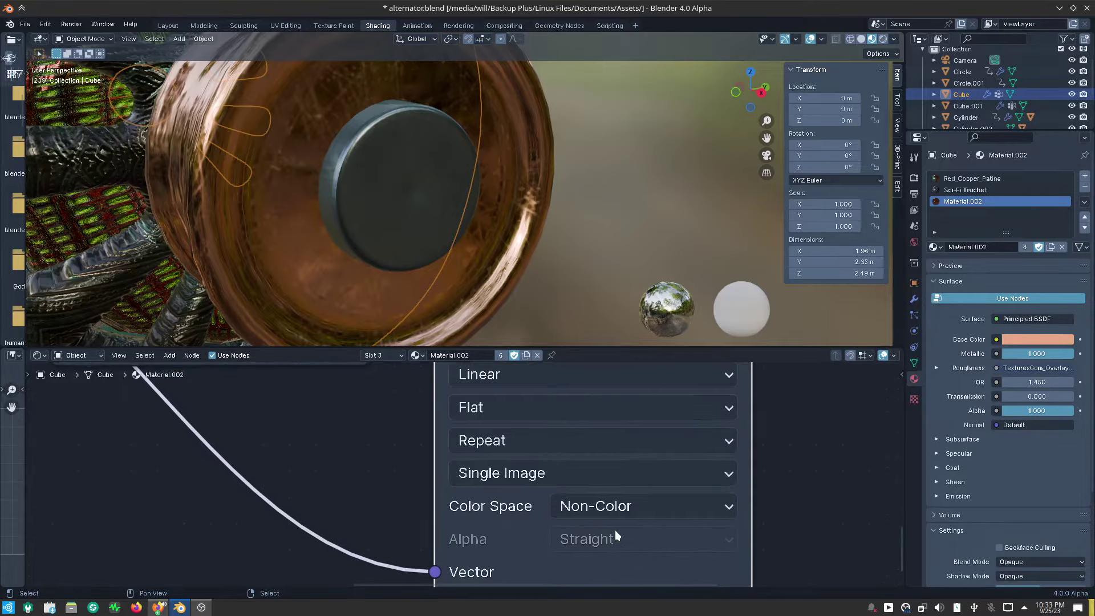
scroll(631, 546, "down", 2)
scroll(635, 551, "down", 3)
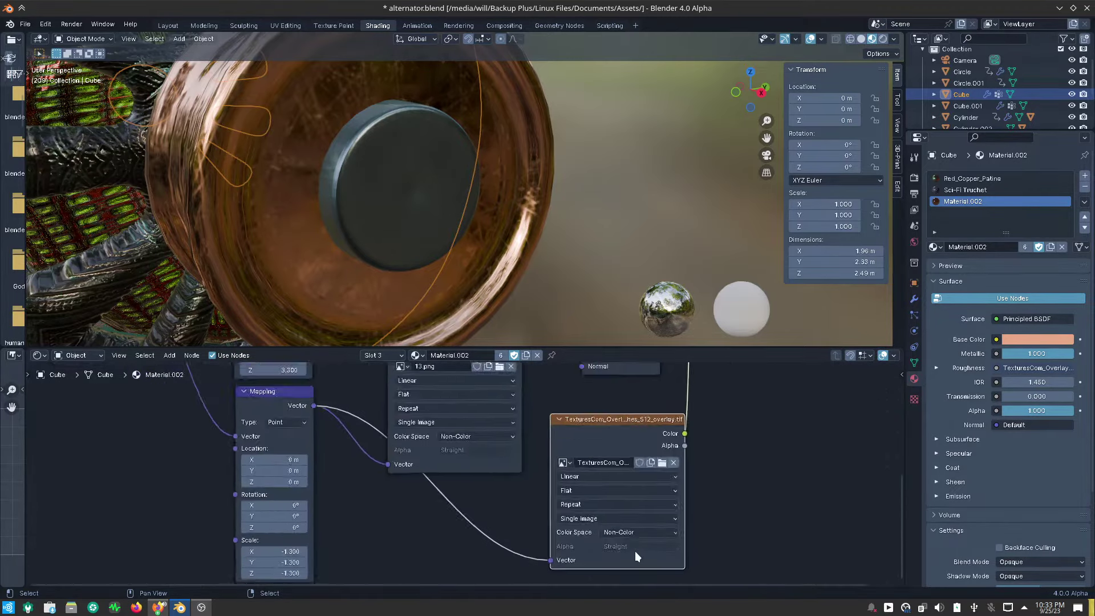
scroll(504, 228, "down", 3)
scroll(487, 226, "up", 3)
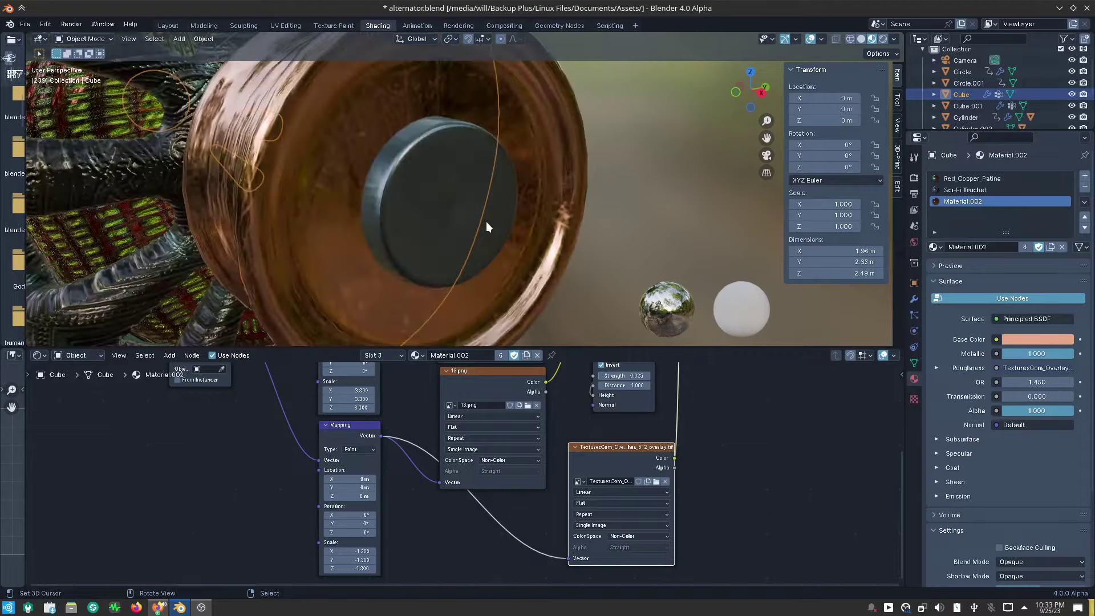
scroll(491, 245, "up", 3)
middle_click_drag(491, 245, 493, 252)
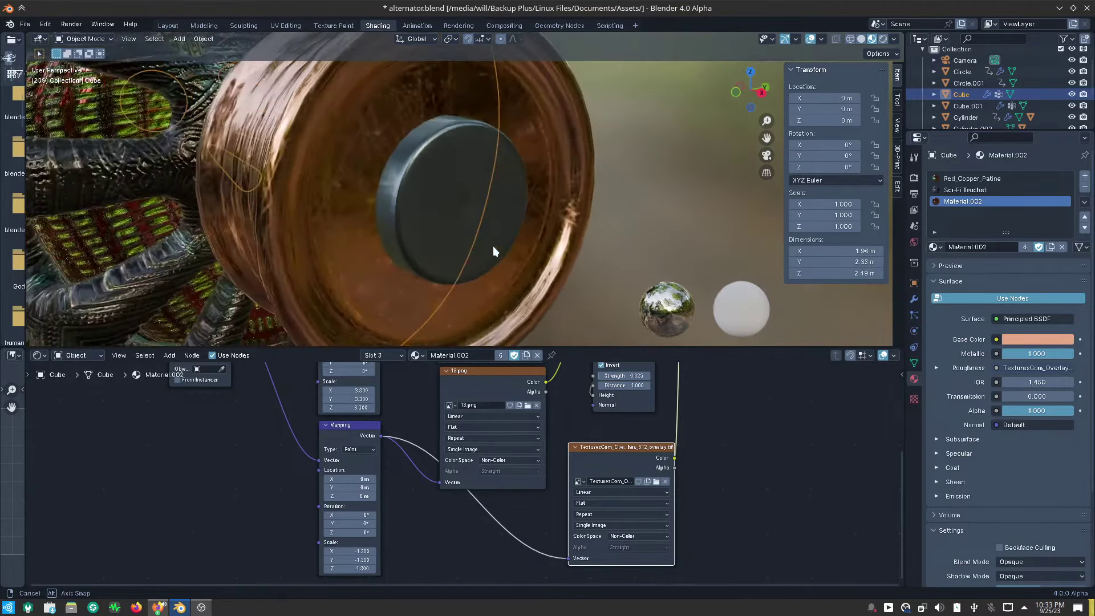
scroll(552, 519, "down", 2)
Route the Math node's Value output into the Principled BSDF Roughness in place of the old link.
middle_click_drag(596, 450, 545, 508)
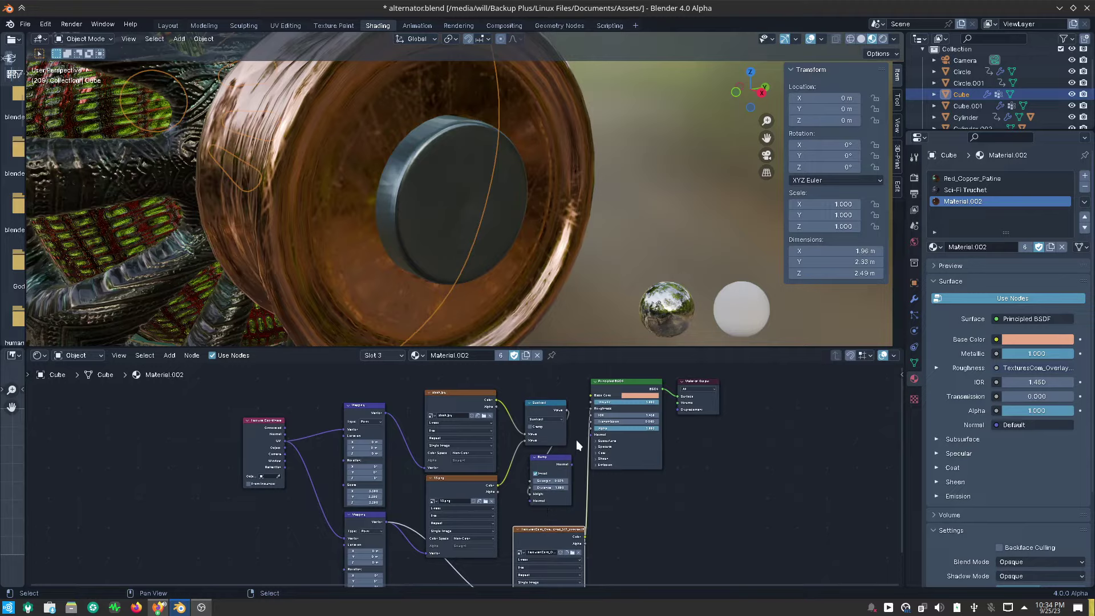
left_click_drag(590, 409, 573, 415)
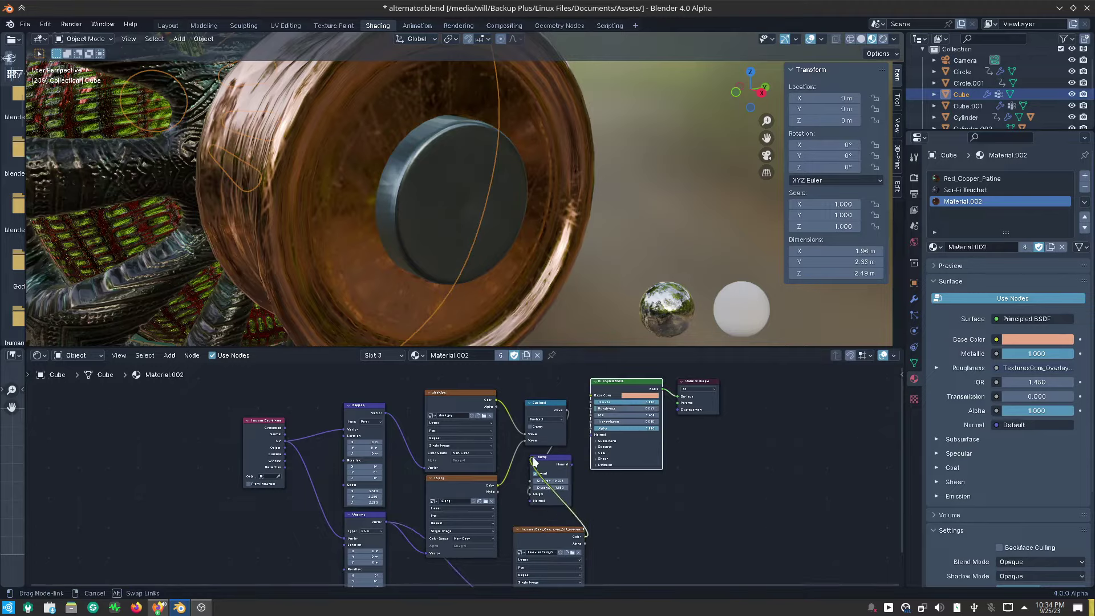
left_click_drag(537, 457, 521, 442)
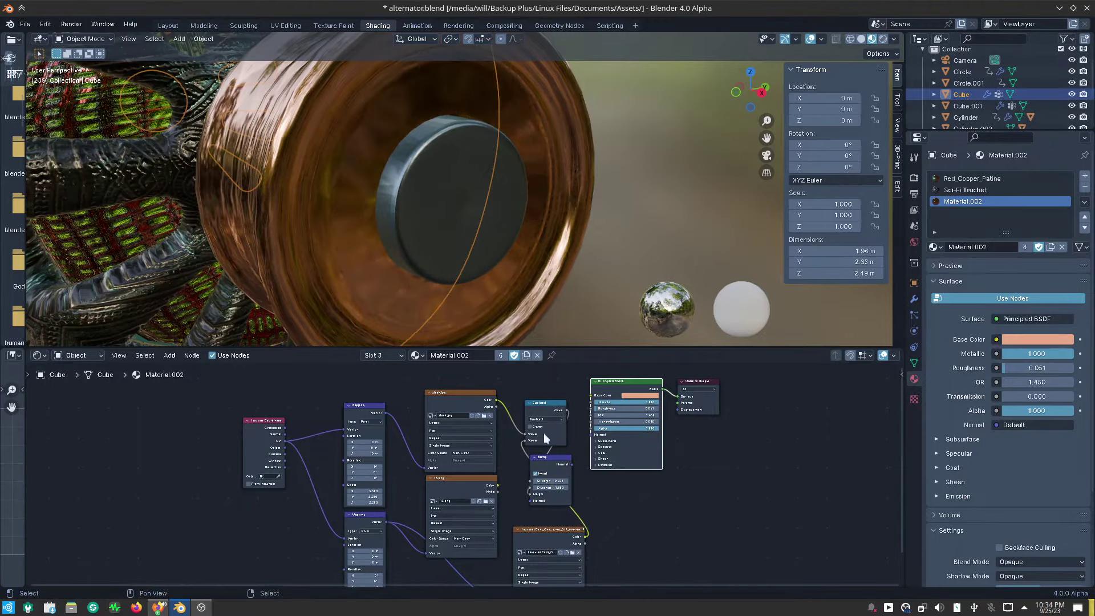
mouse_move(564, 411)
left_mouse_down()
mouse_move(589, 420)
mouse_move(582, 399)
left_mouse_up()
Switch the Math node's operation from Subtract to Add.
scroll(608, 426, "up", 2)
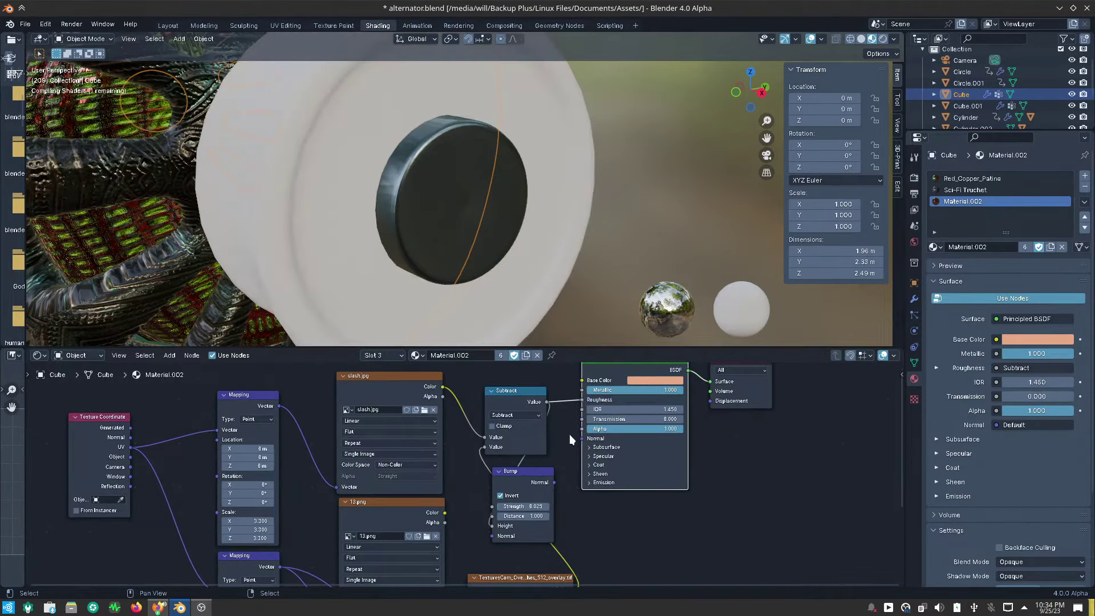
scroll(569, 433, "down", 1)
scroll(569, 433, "down", 1)
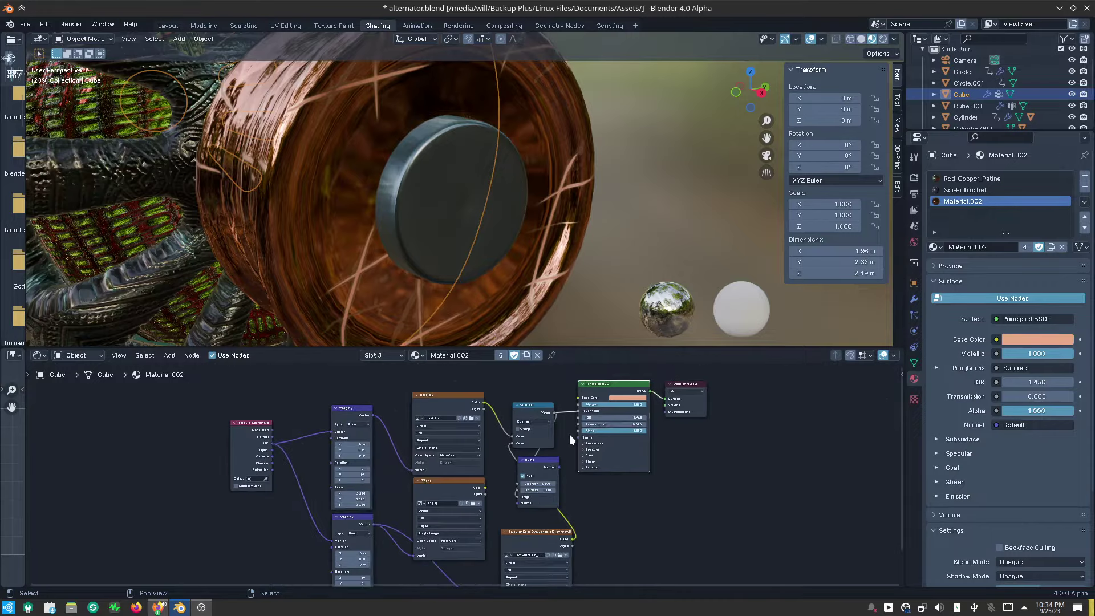
scroll(516, 428, "up", 2)
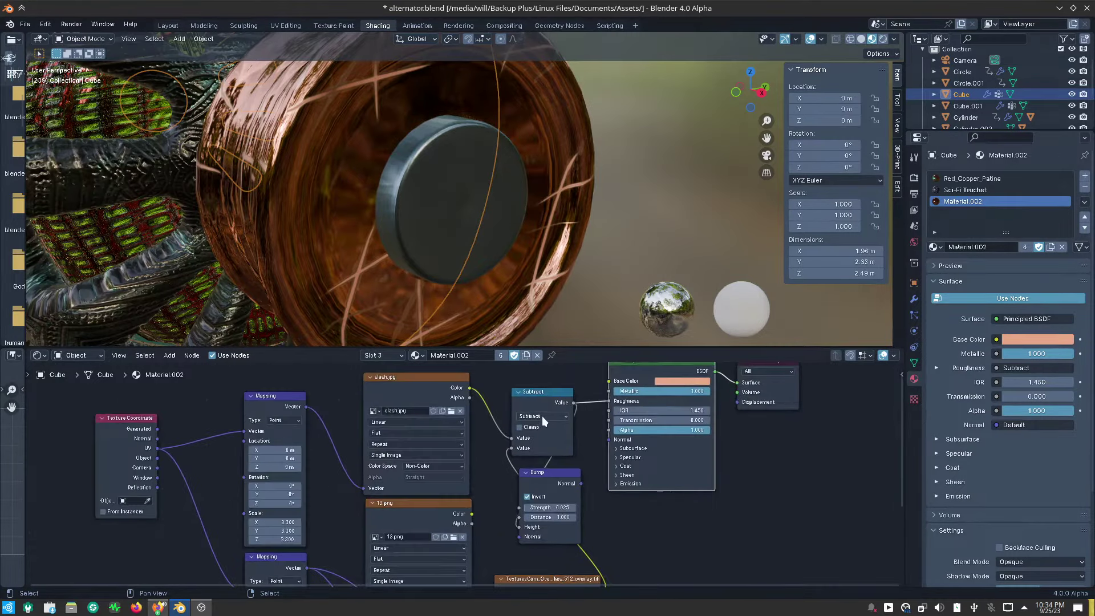
left_click(542, 415)
left_click(539, 438)
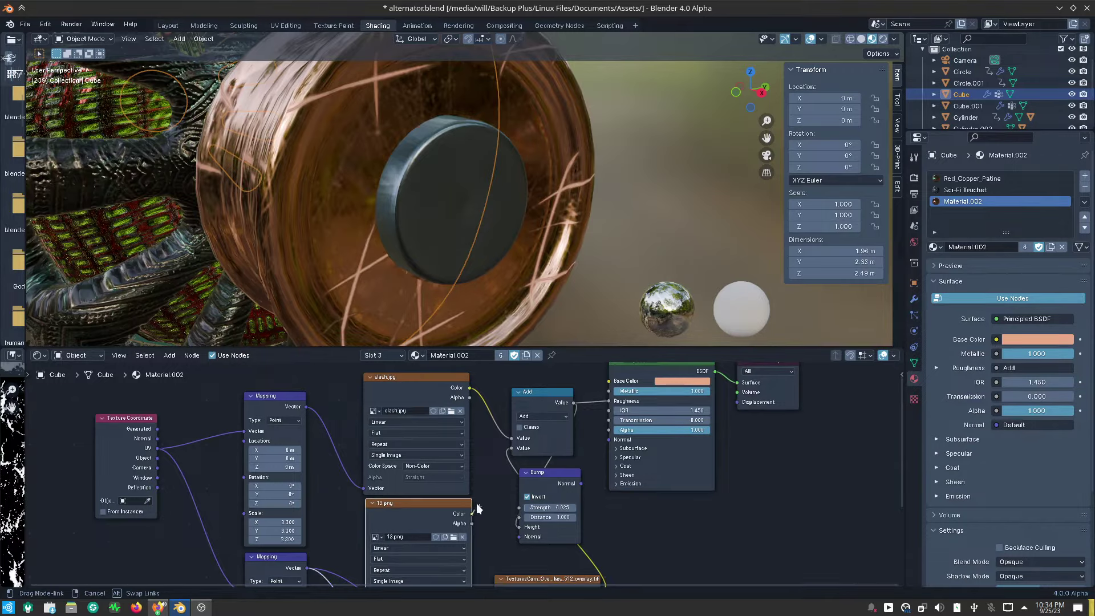
Feed 13.png's Color into the Add node's first Value input instead of slash.jpg.
left_click_drag(472, 514, 509, 437)
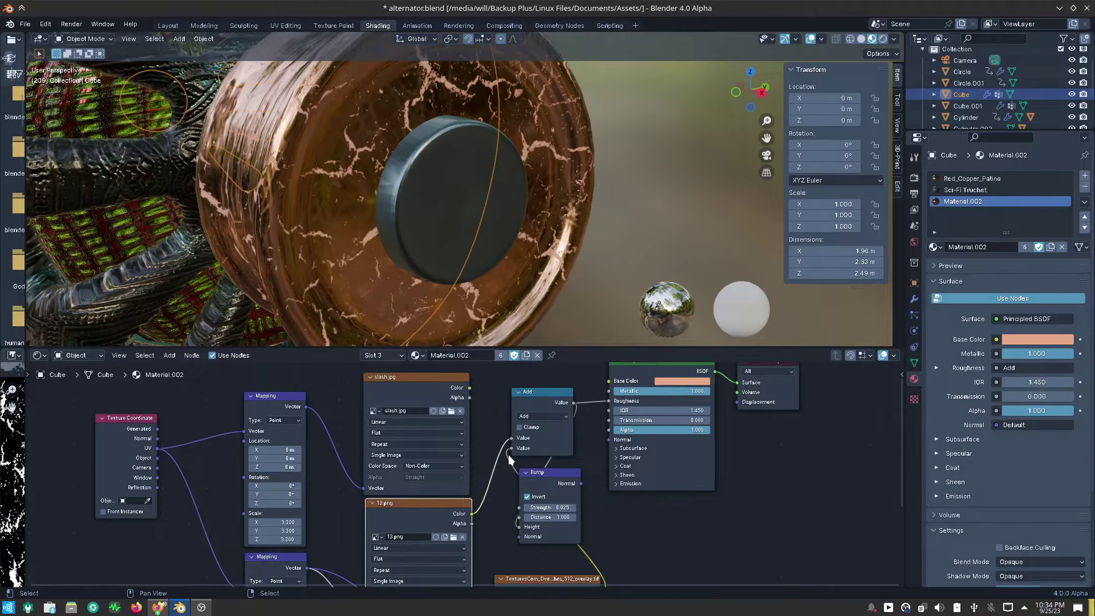
scroll(504, 278, "down", 5)
scroll(490, 288, "up", 5)
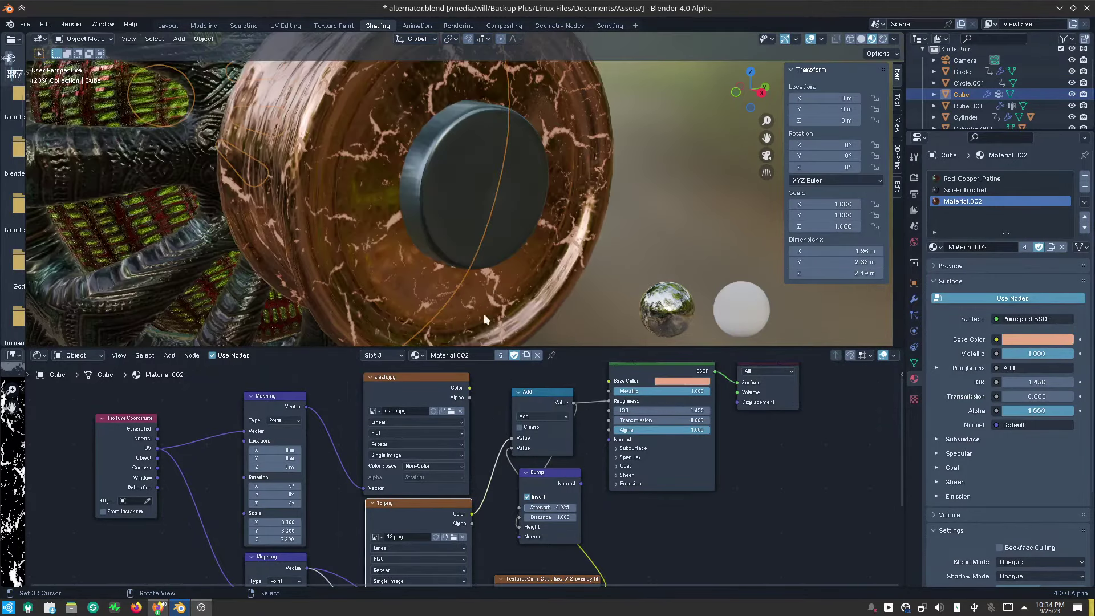
middle_click_drag(432, 554, 452, 461)
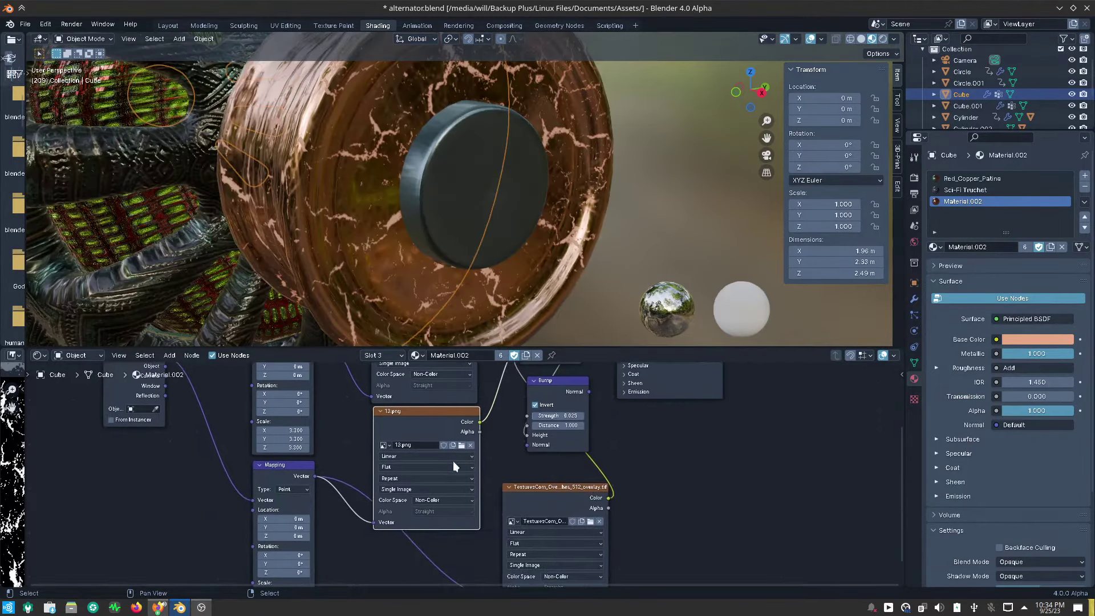
middle_click_drag(339, 471, 387, 506)
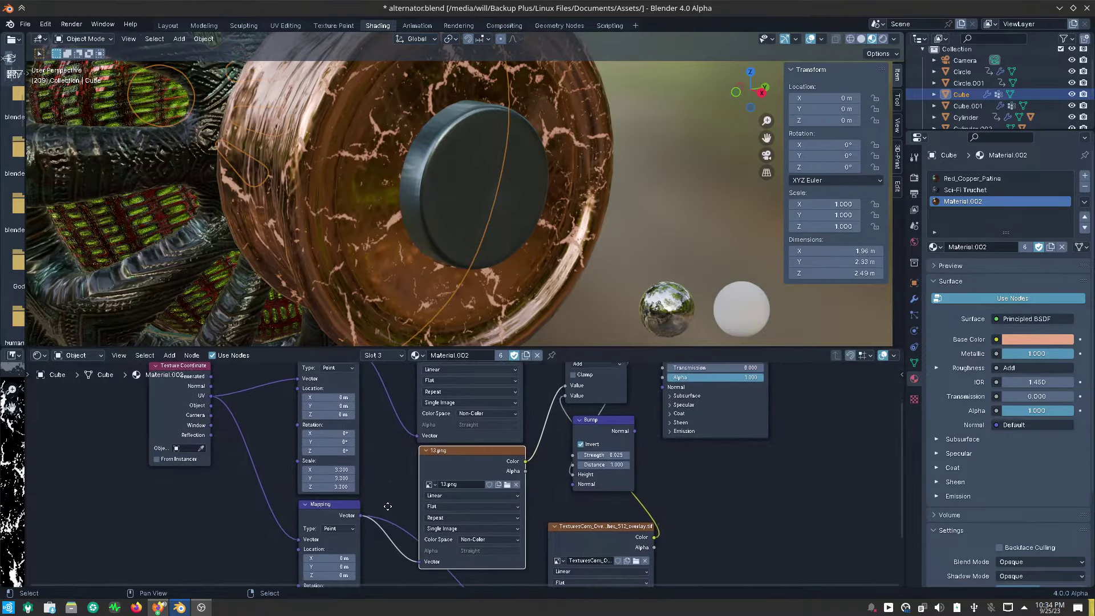
mouse_move(351, 550)
middle_mouse_down()
mouse_move(403, 515)
mouse_move(363, 568)
middle_mouse_up()
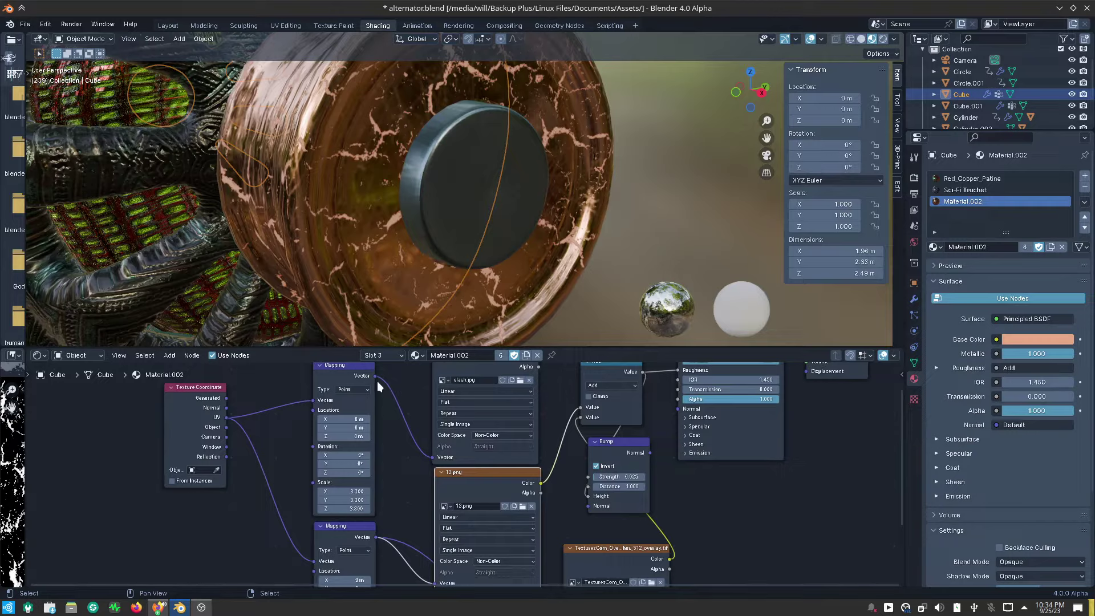
Link the upper Mapping node's Vector to 13.png and set its Scale X to -0.500.
mouse_move(375, 376)
left_mouse_down()
mouse_move(427, 580)
mouse_move(435, 509)
left_mouse_up()
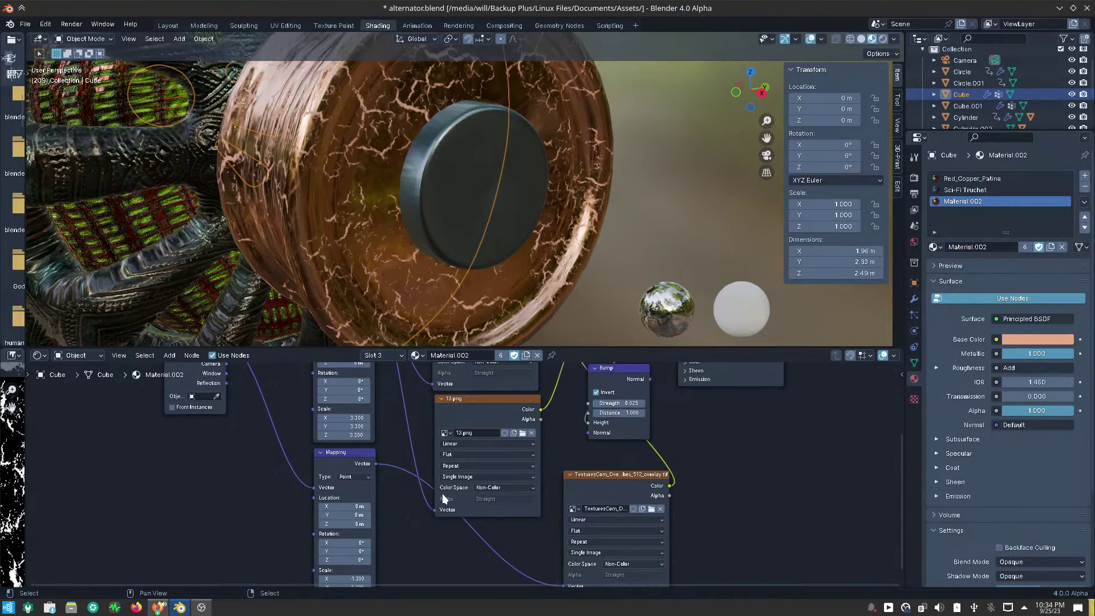
middle_click_drag(373, 425, 397, 458)
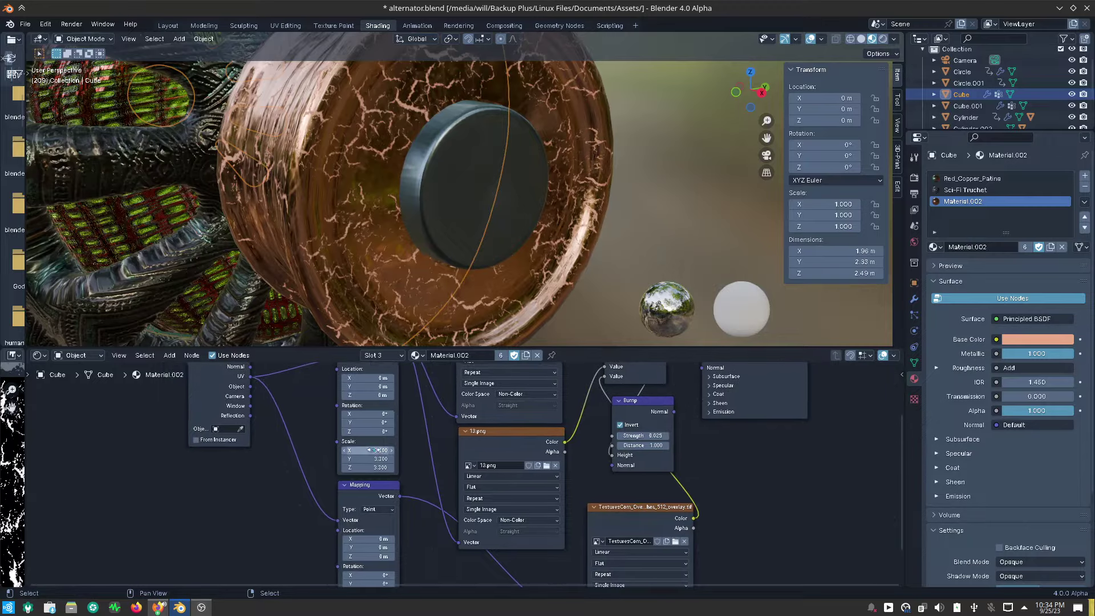
mouse_move(377, 450)
left_mouse_down()
mouse_move(399, 449)
mouse_move(365, 450)
left_mouse_up()
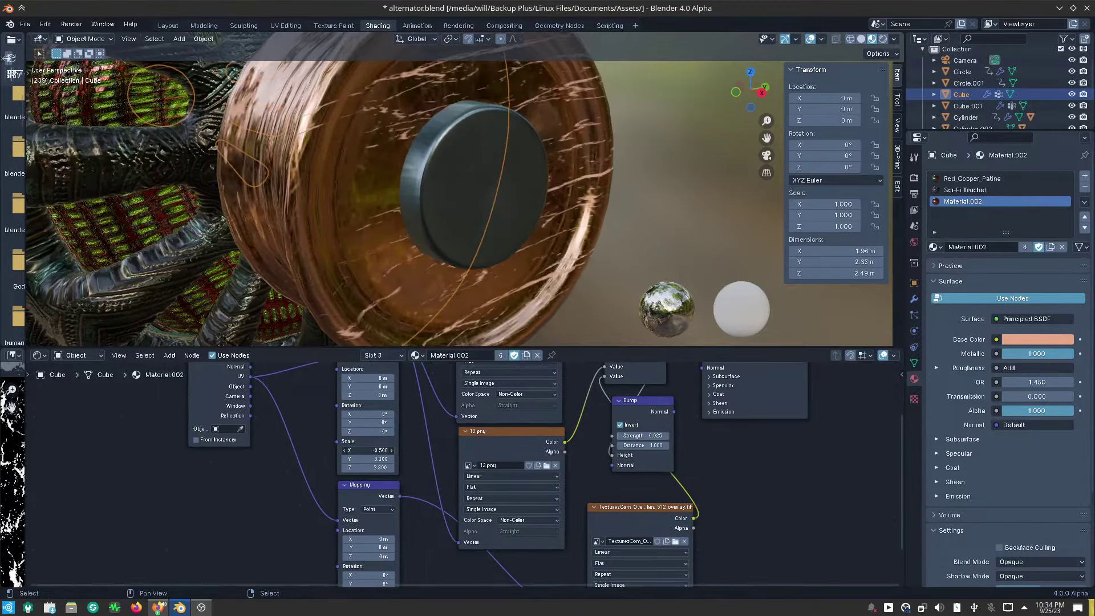
Zoom out, play the alternator animation and hide the viewport overlays.
scroll(494, 225, "down", 5)
mouse_move(495, 225)
middle_mouse_down()
mouse_move(509, 236)
mouse_move(489, 228)
mouse_move(498, 193)
mouse_move(505, 218)
middle_mouse_up()
key("shift+space")
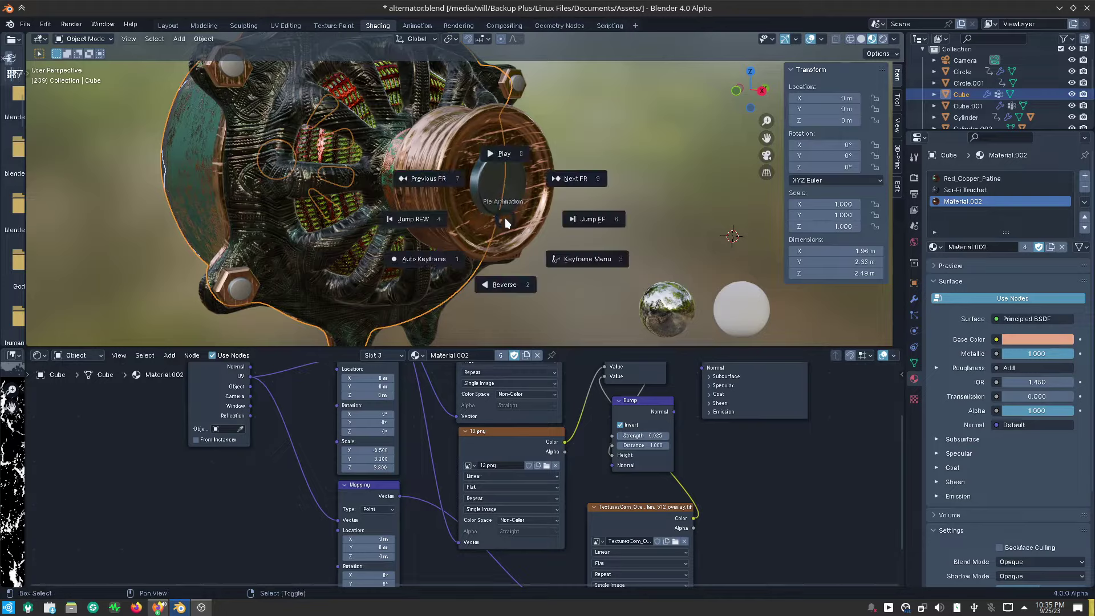
left_click(509, 151)
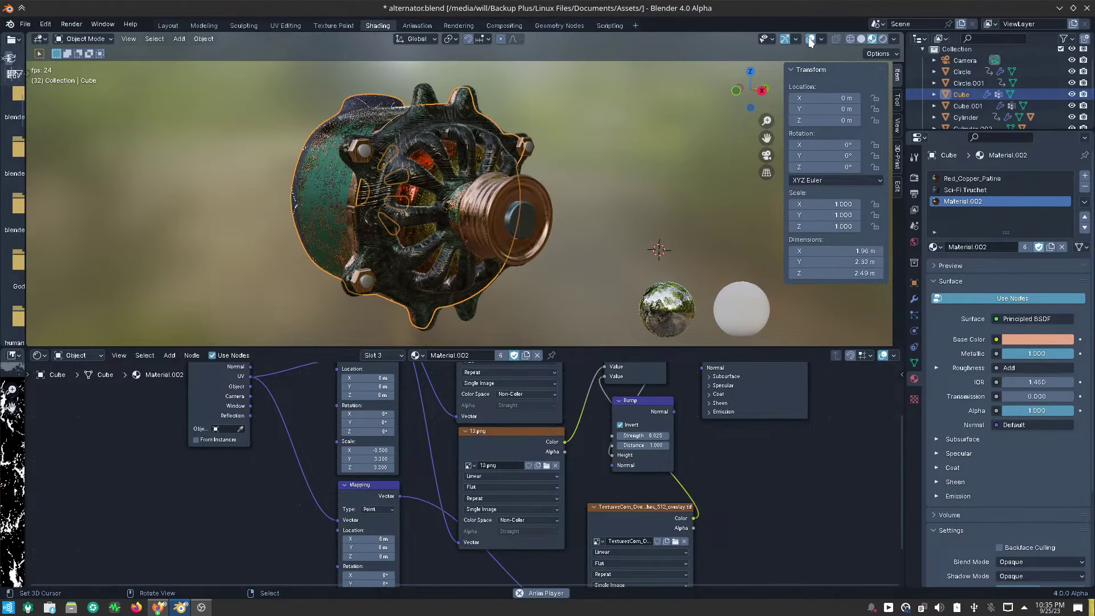
left_click(809, 37)
Light the Material Preview with a darker, pale-gradient HDRI instead of the outdoor one.
left_click(894, 39)
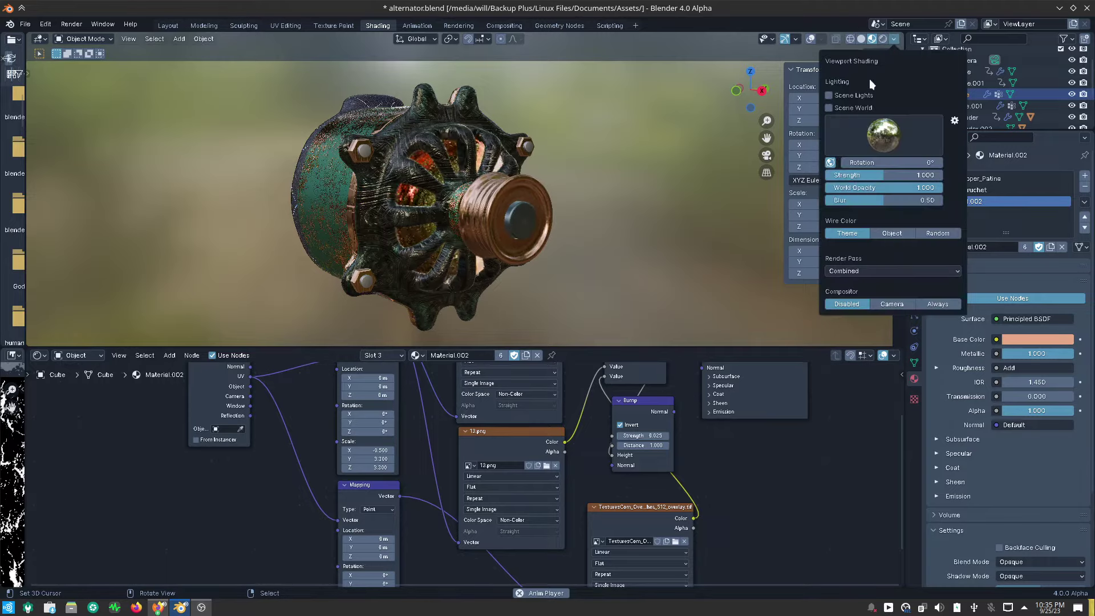
left_click(884, 136)
left_click(853, 175)
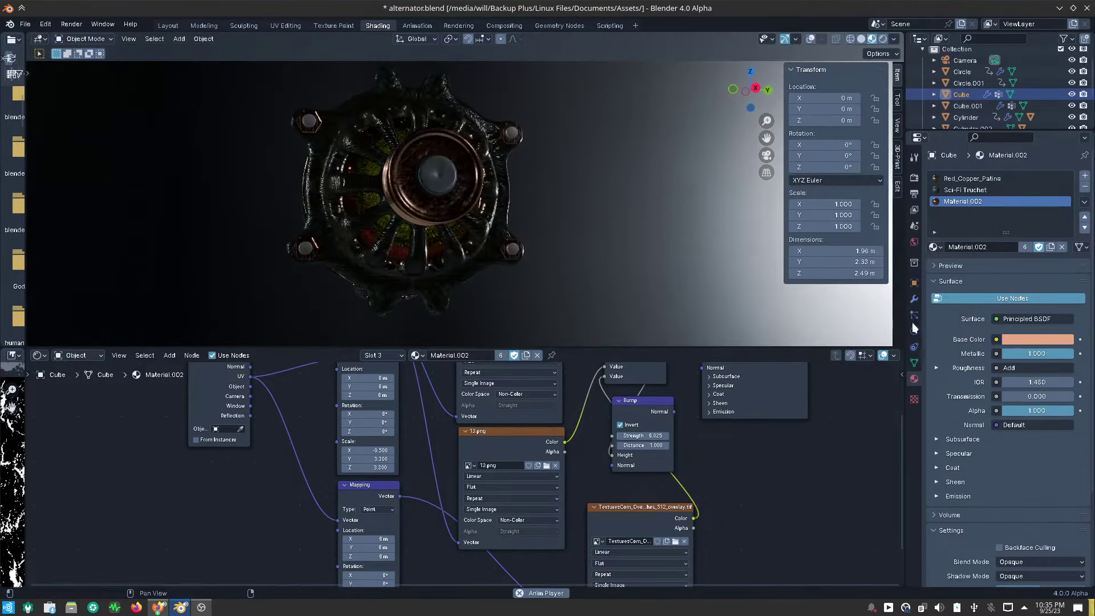
Enable Bloom in the EEVEE render properties and orbit to check the glow.
left_click(914, 179)
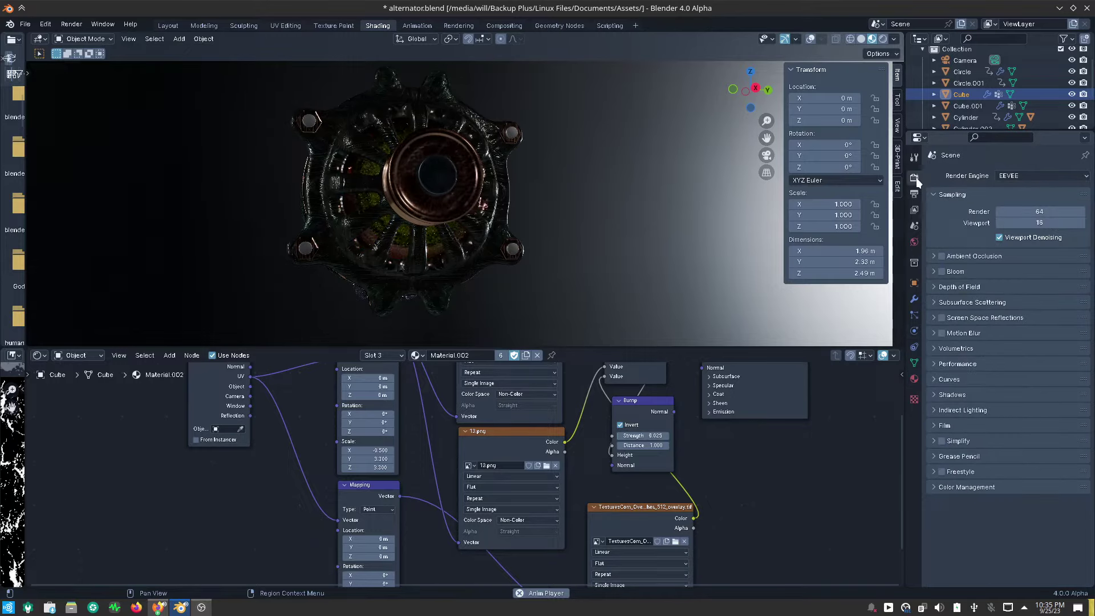
left_click(941, 272)
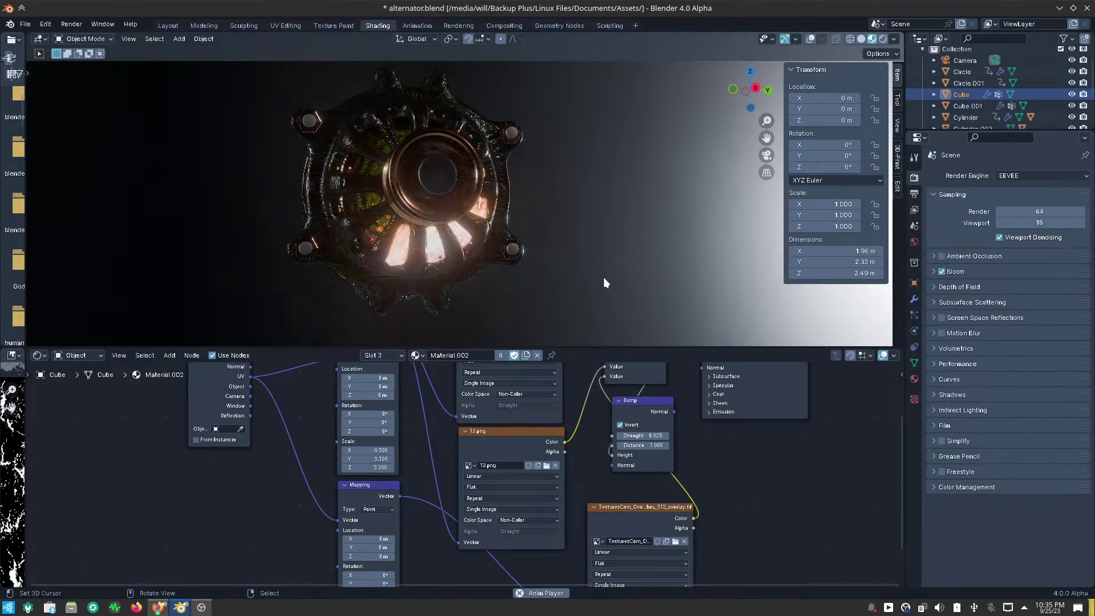
middle_click_drag(605, 278, 549, 280)
scroll(396, 149, "up", 4)
mouse_move(396, 150)
middle_mouse_down()
mouse_move(532, 214)
mouse_move(486, 222)
middle_mouse_up()
scroll(485, 223, "down", 3)
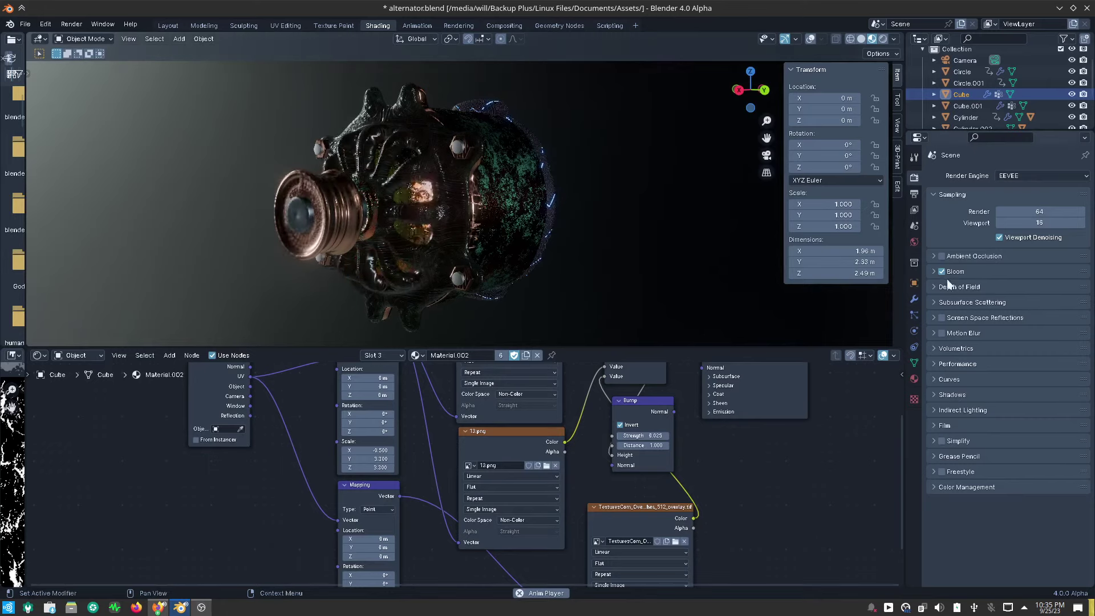
Set the Bloom intensity to 1.000 and view the alternator from another side.
left_click(933, 272)
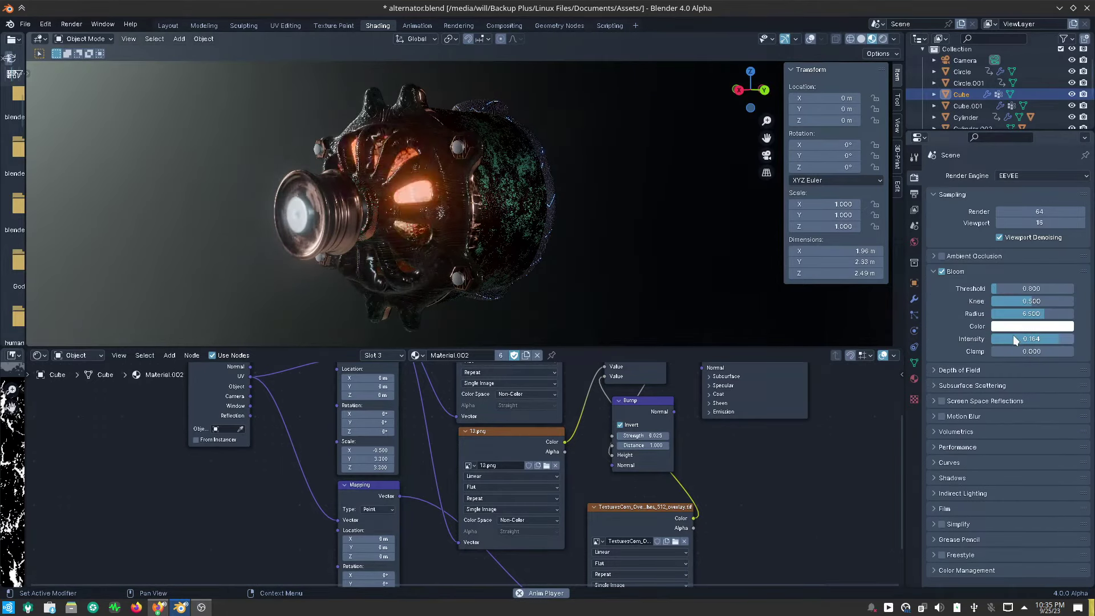
left_click_drag(1015, 337, 1056, 338)
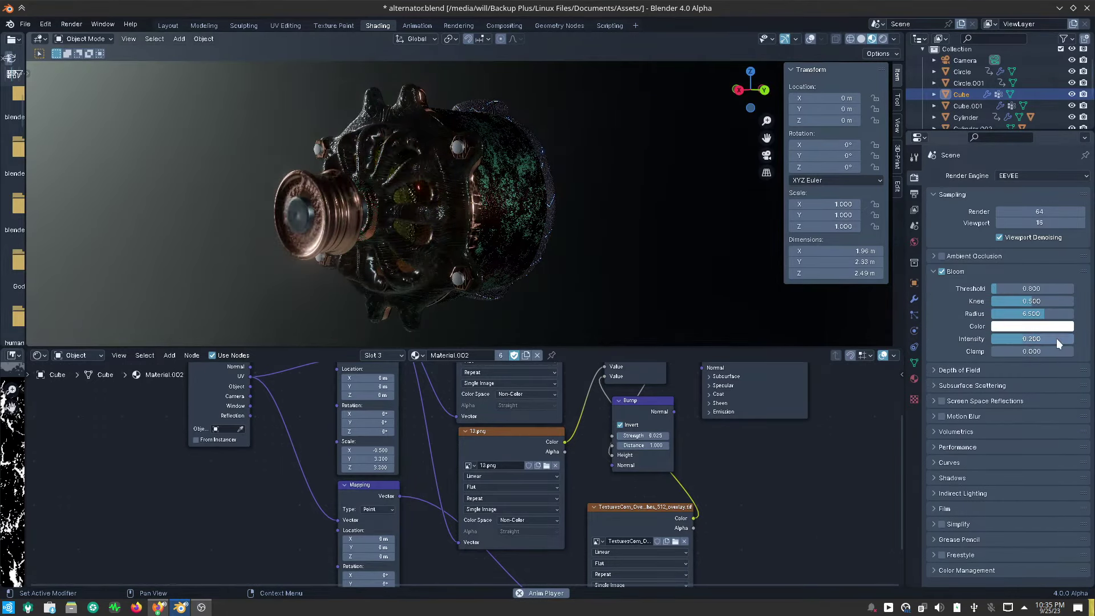
left_click(1056, 338)
type("1")
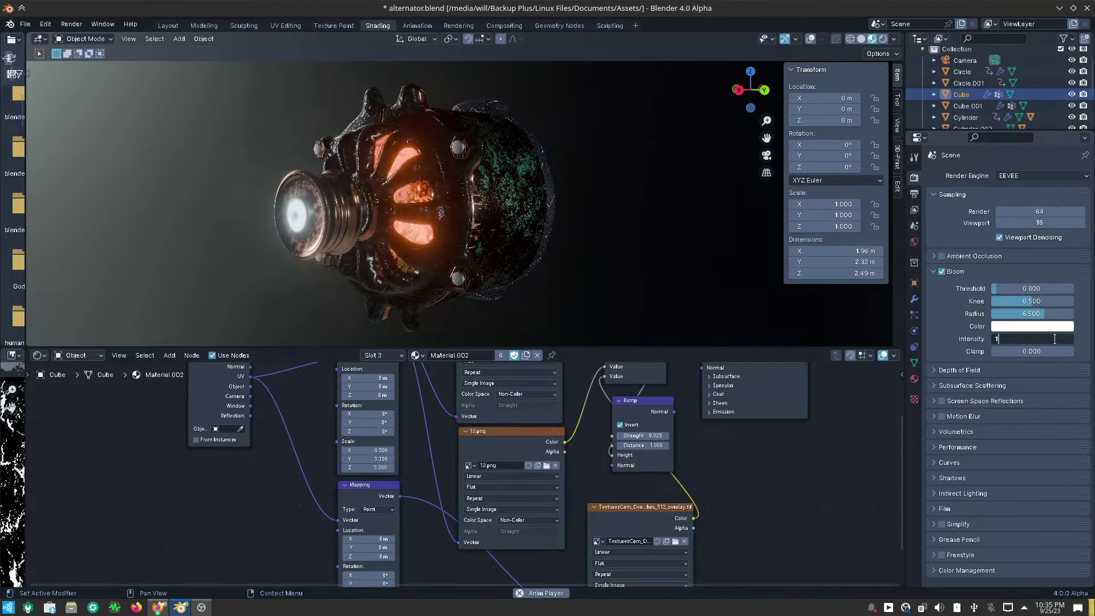
key("Return")
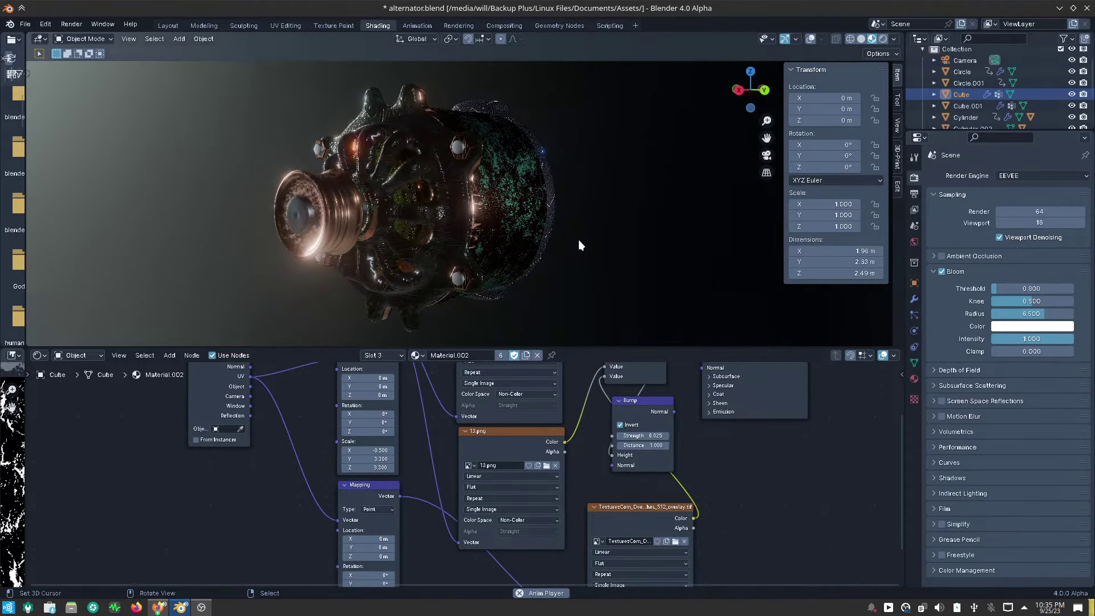
mouse_move(578, 239)
middle_mouse_down()
mouse_move(691, 248)
mouse_move(593, 297)
mouse_move(599, 278)
middle_mouse_up()
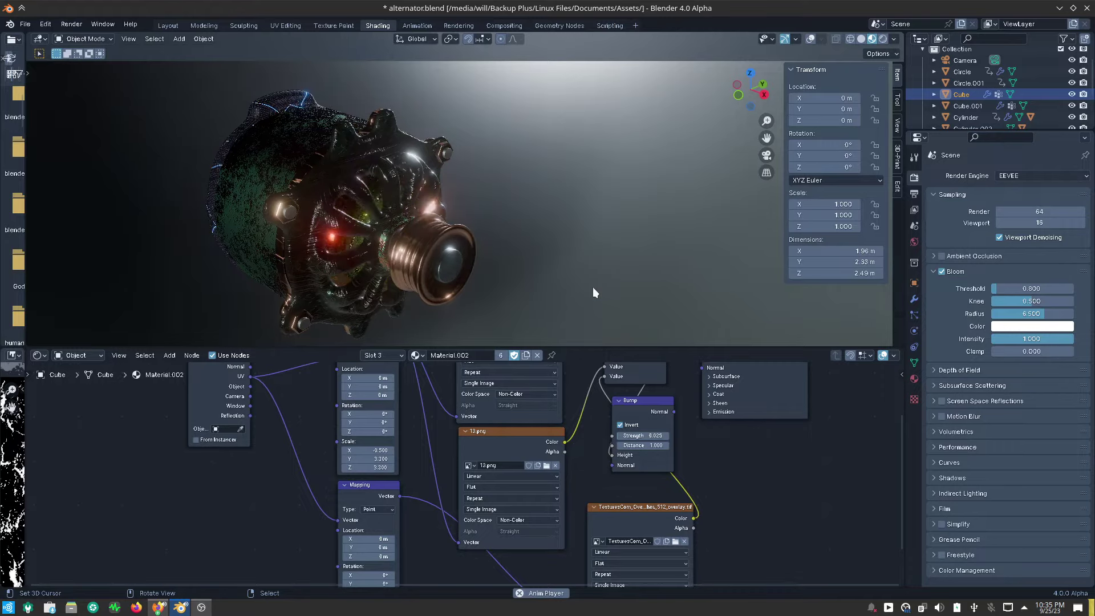
Orbit the blooming alternator to inspect its front, glowing blue side and lens side.
mouse_move(593, 287)
middle_mouse_down()
mouse_move(629, 288)
mouse_move(615, 280)
middle_mouse_up()
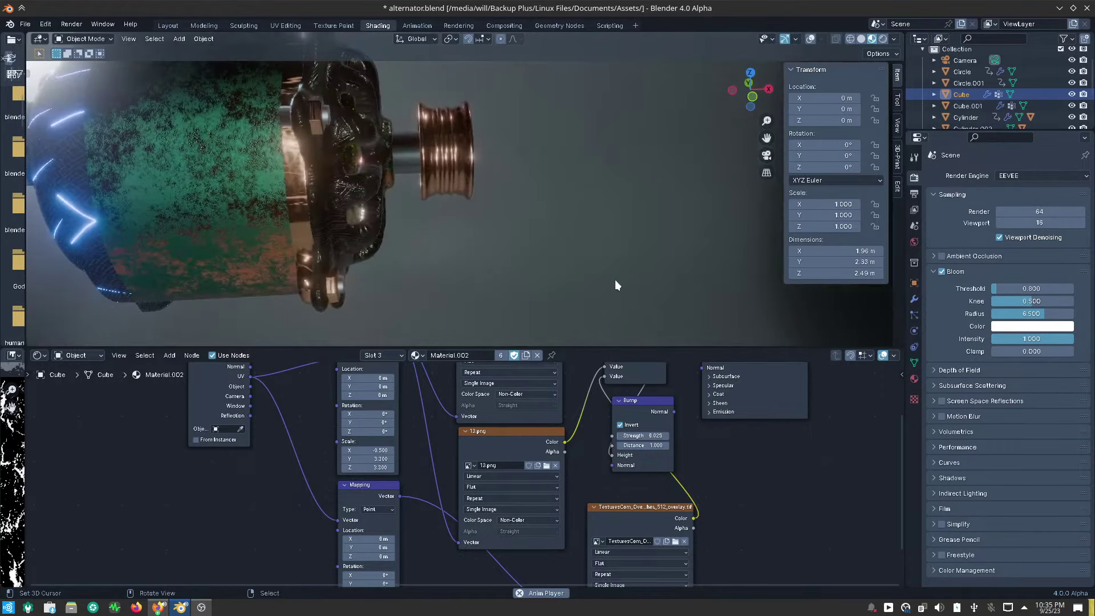
scroll(591, 285, "down", 3)
middle_click_drag(539, 295, 626, 290)
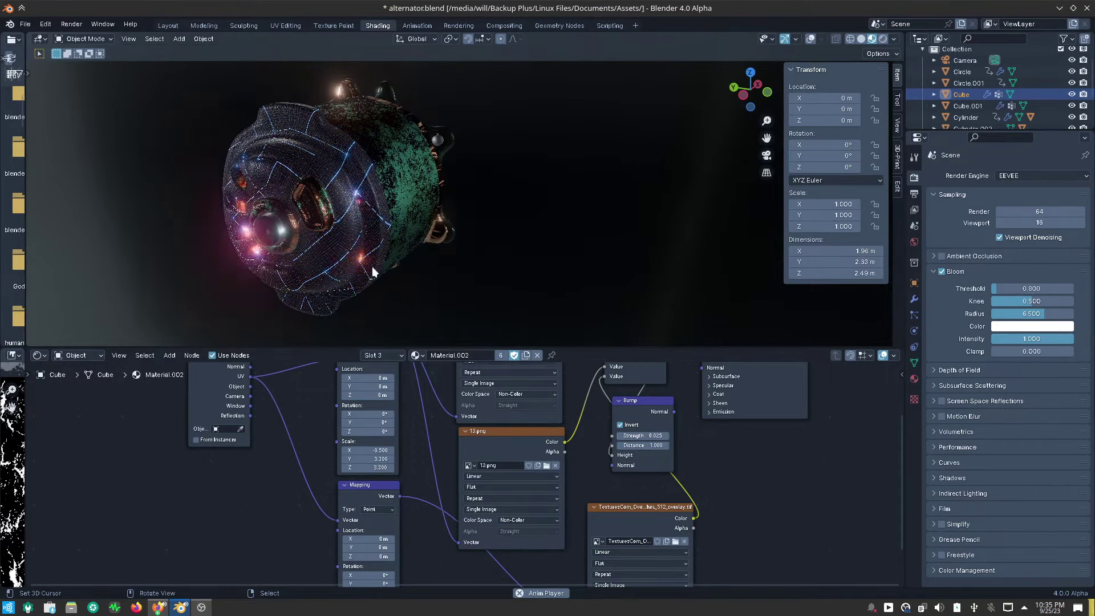
mouse_move(494, 267)
middle_mouse_down()
mouse_move(465, 250)
mouse_move(464, 228)
mouse_move(440, 273)
middle_mouse_up()
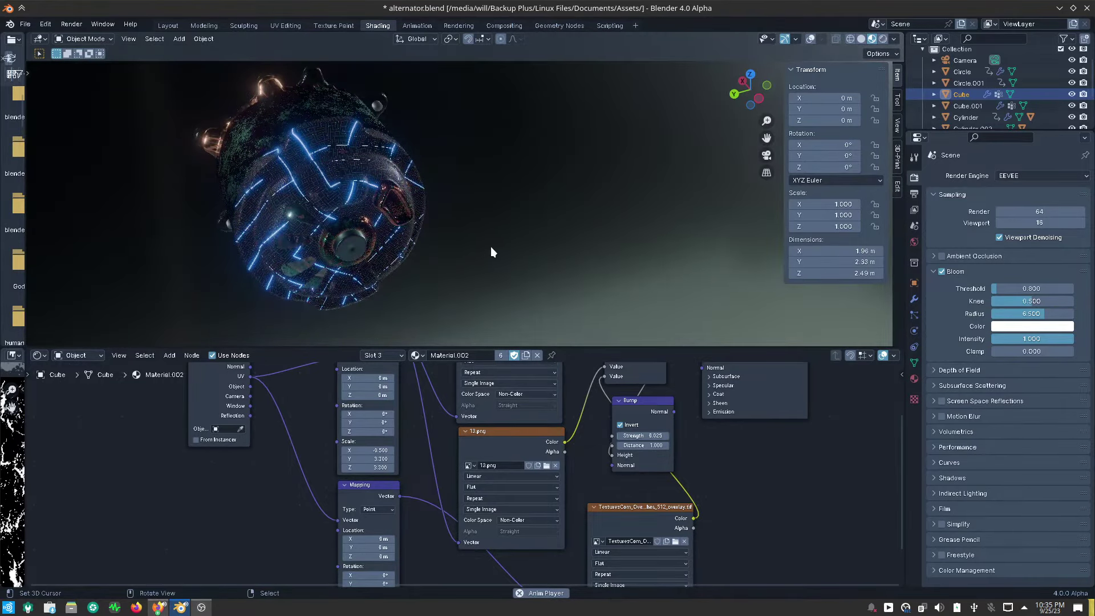
mouse_move(490, 246)
middle_mouse_down()
mouse_move(392, 279)
mouse_move(269, 220)
mouse_move(218, 220)
mouse_move(238, 222)
mouse_move(265, 251)
middle_mouse_up()
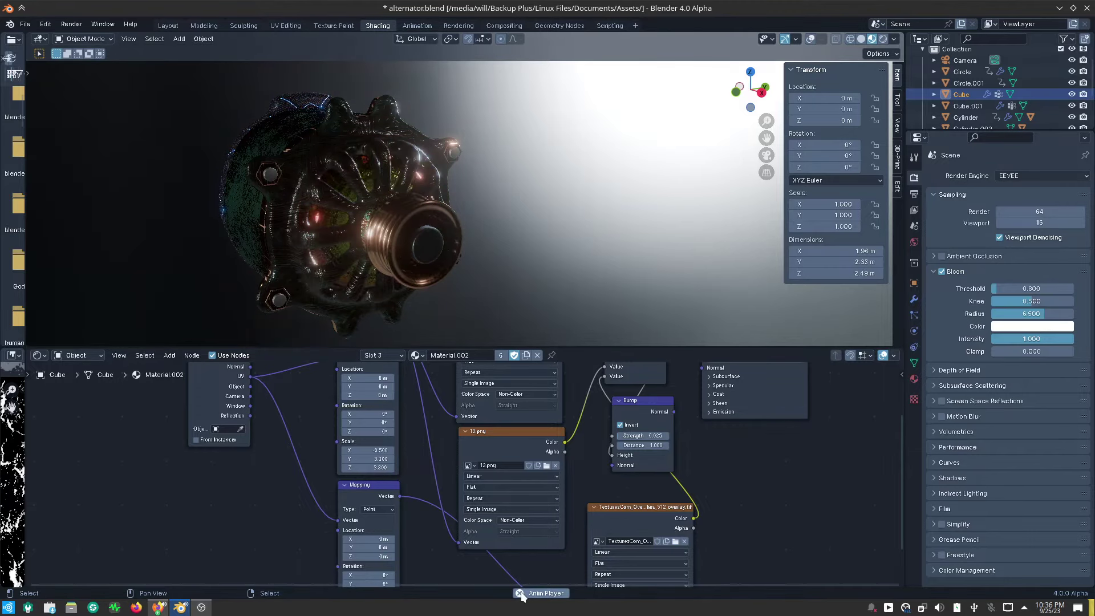
Light the preview with the forest HDRI and view the green-painted side and end cap.
left_click(890, 38)
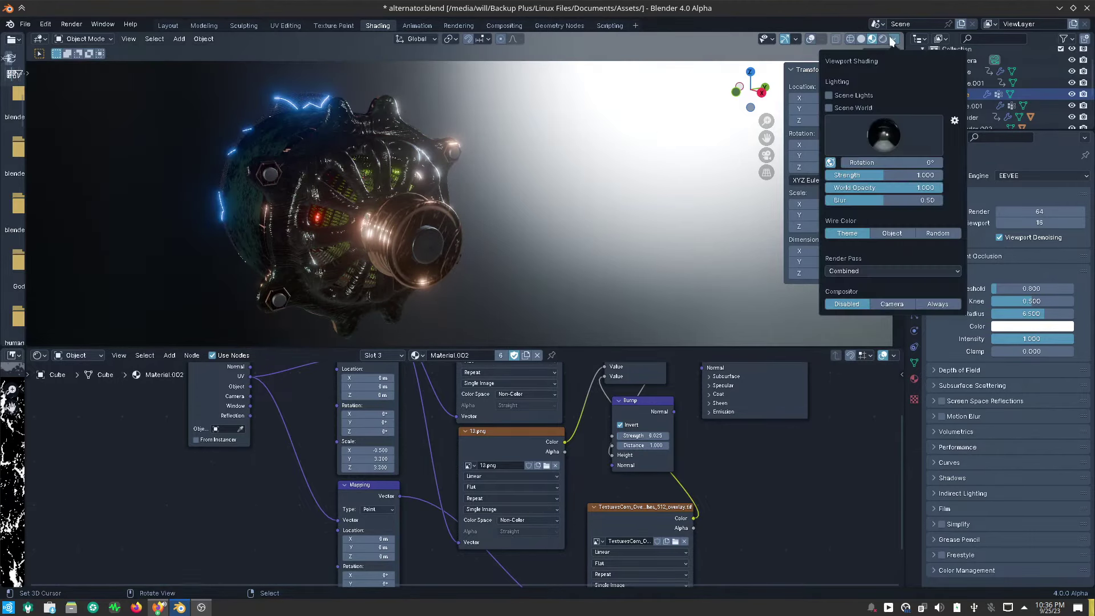
left_click(885, 141)
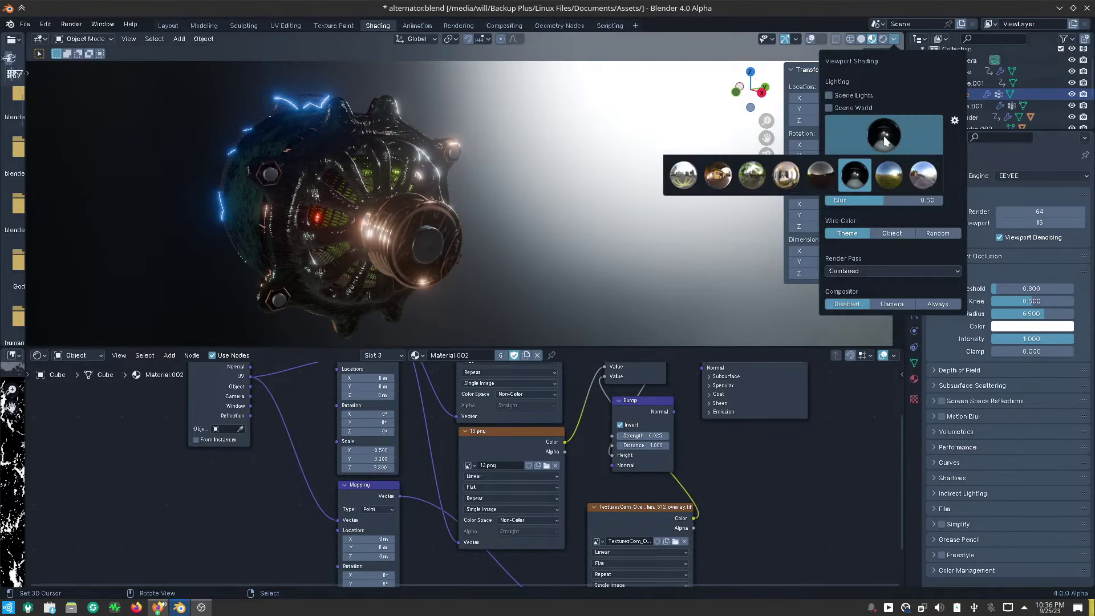
left_click(754, 173)
mouse_move(505, 255)
middle_mouse_down()
mouse_move(534, 249)
mouse_move(419, 242)
mouse_move(566, 231)
middle_mouse_up()
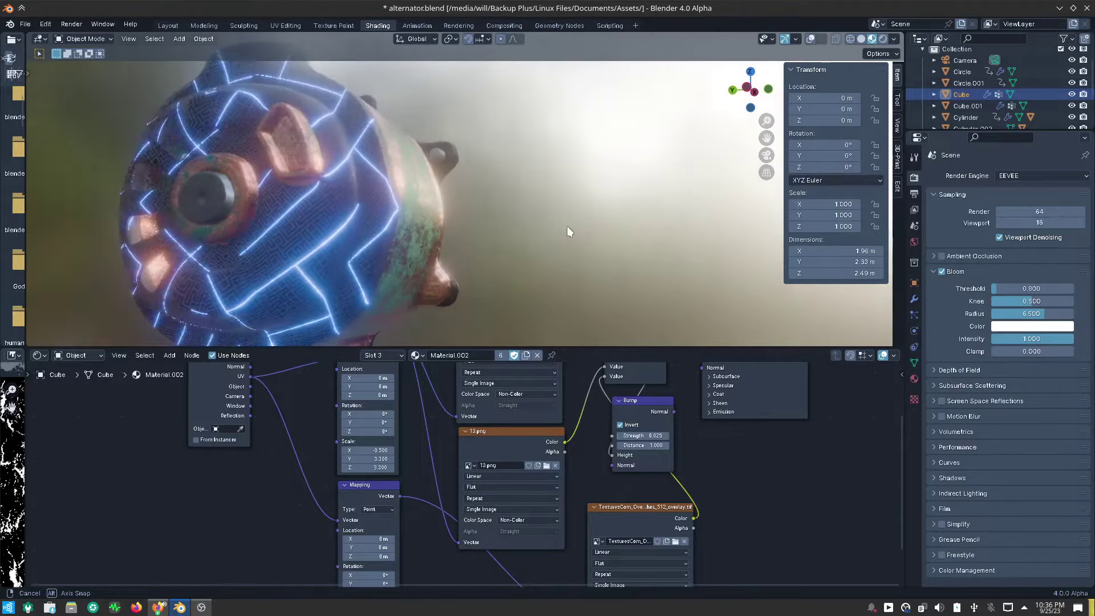
mouse_move(568, 227)
middle_mouse_down()
mouse_move(545, 279)
mouse_move(403, 250)
mouse_move(384, 231)
middle_mouse_up()
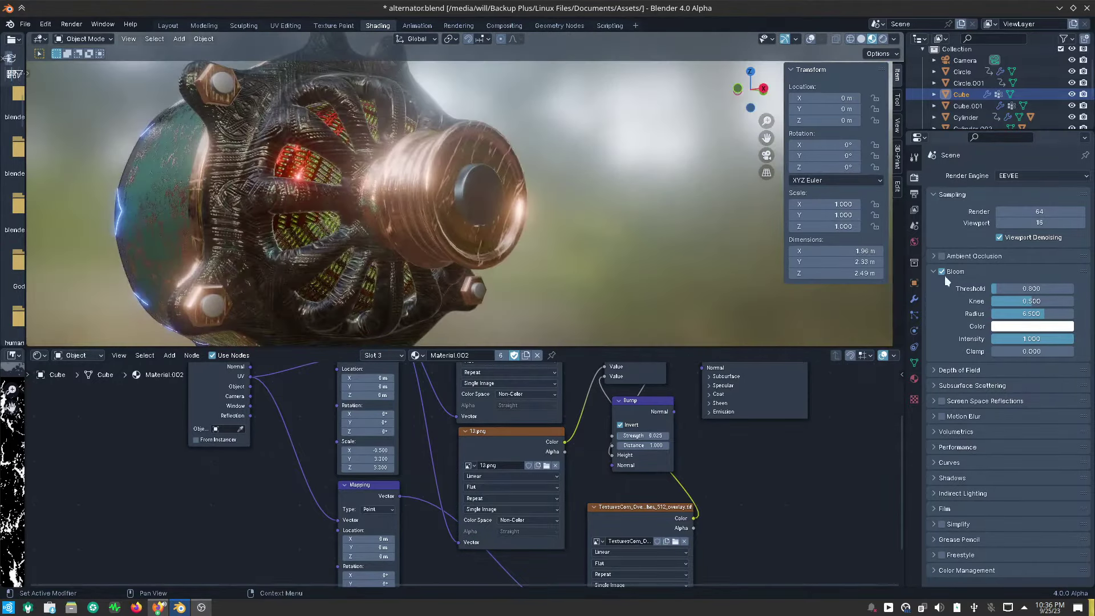
Disable EEVEE Bloom and orbit to inspect the alternator's rusty sides.
left_click(942, 272)
mouse_move(593, 208)
middle_mouse_down()
mouse_move(553, 220)
mouse_move(430, 217)
mouse_move(489, 235)
mouse_move(518, 269)
mouse_move(582, 248)
mouse_move(610, 258)
mouse_move(595, 236)
middle_mouse_up()
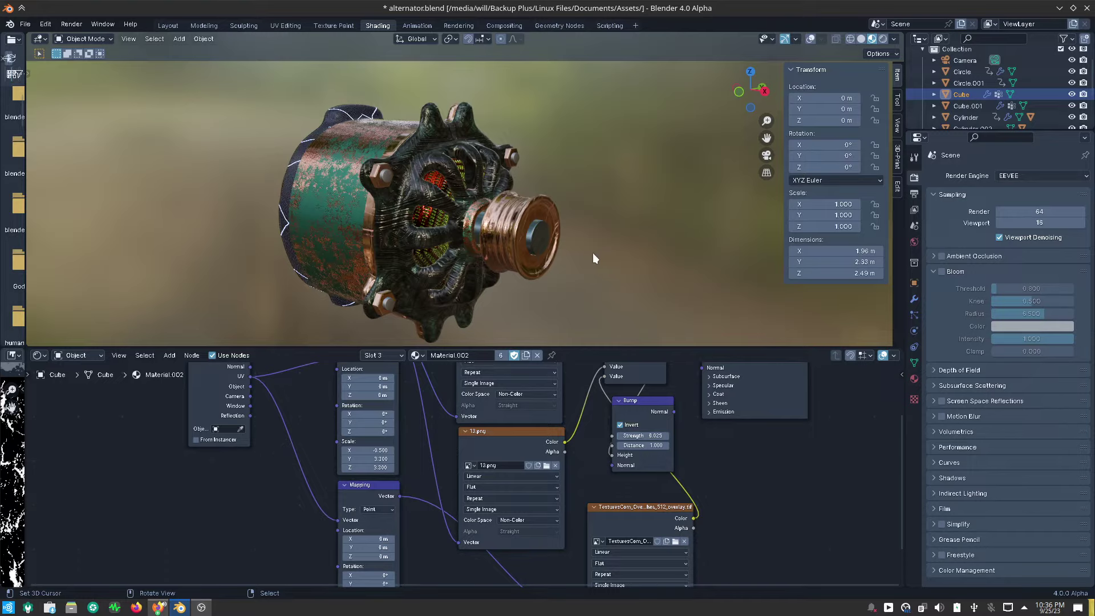
mouse_move(576, 265)
middle_mouse_down()
mouse_move(634, 254)
mouse_move(566, 263)
middle_mouse_up()
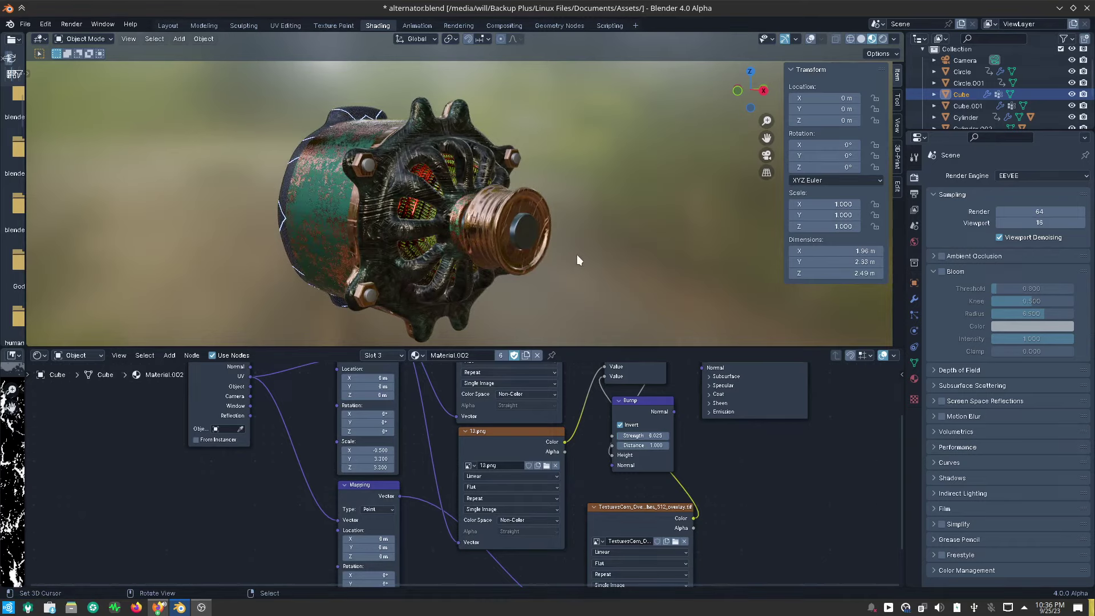
scroll(553, 257, "up", 3)
Plug Bump Normal into the shader's Normal and the scratch texture's Color into Bump Height.
mouse_move(564, 266)
middle_mouse_down()
mouse_move(547, 262)
mouse_move(540, 288)
middle_mouse_up()
scroll(509, 497, "down", 1)
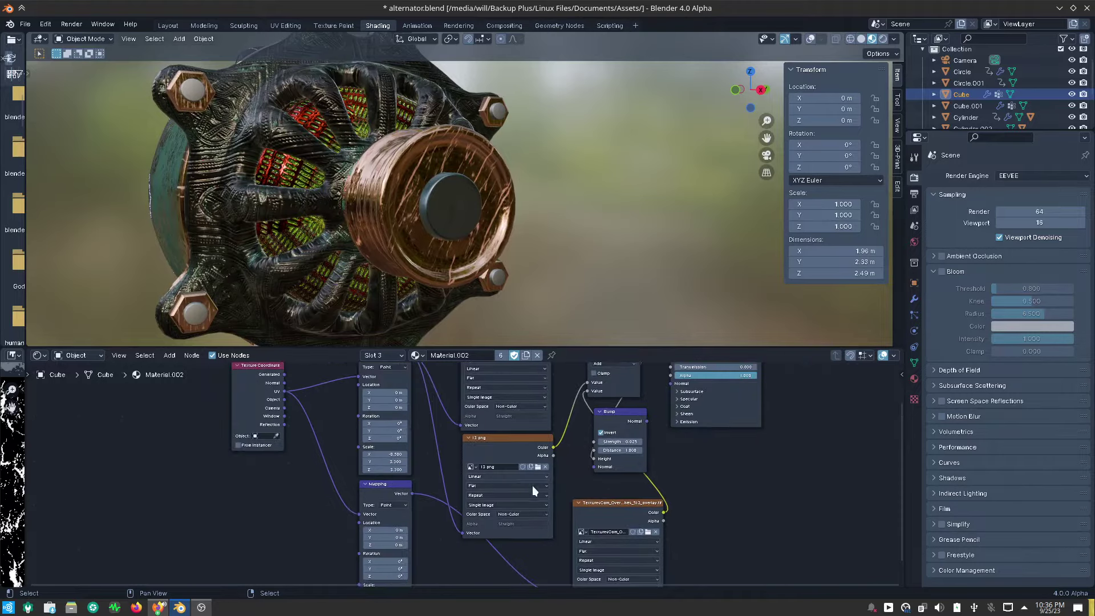
scroll(532, 489, "down", 2, "ctrl")
scroll(513, 485, "down", 2, "ctrl")
scroll(508, 481, "down", 2, "ctrl")
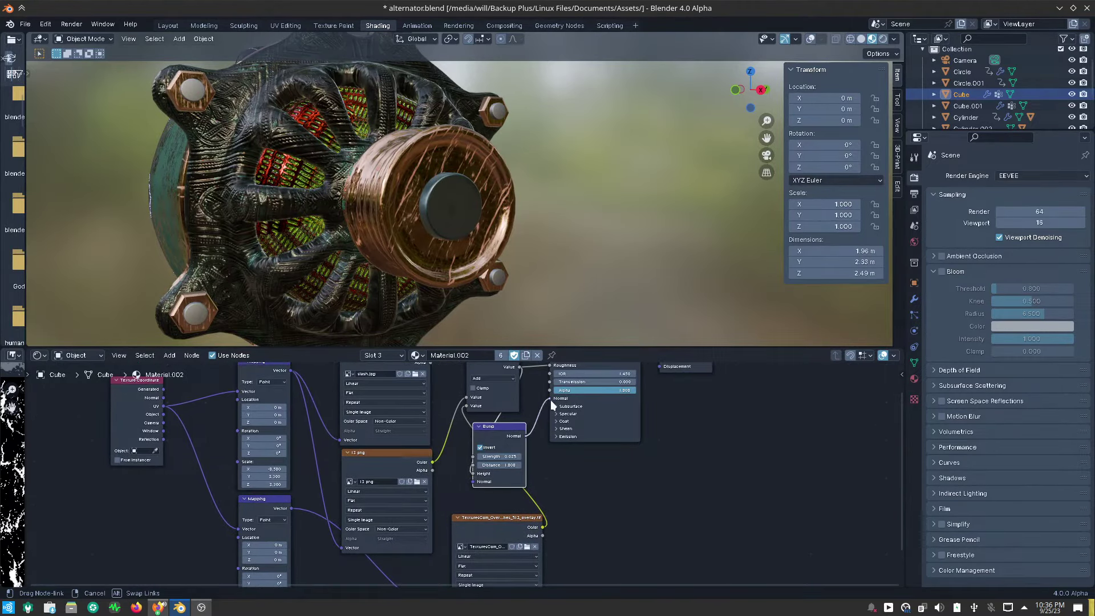
left_click_drag(550, 399, 549, 399)
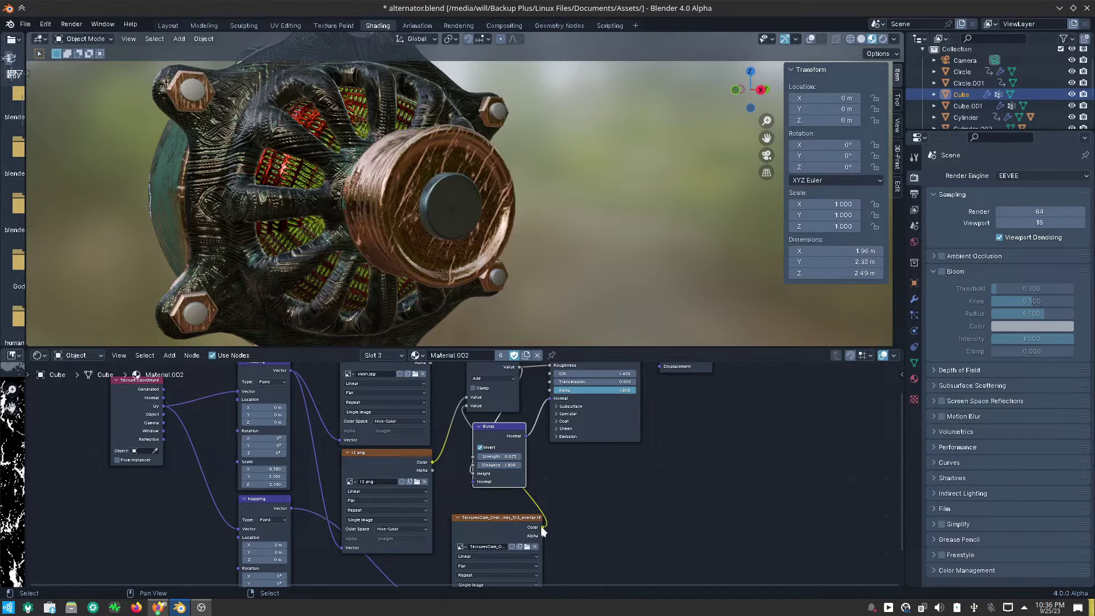
left_click_drag(541, 525, 473, 474)
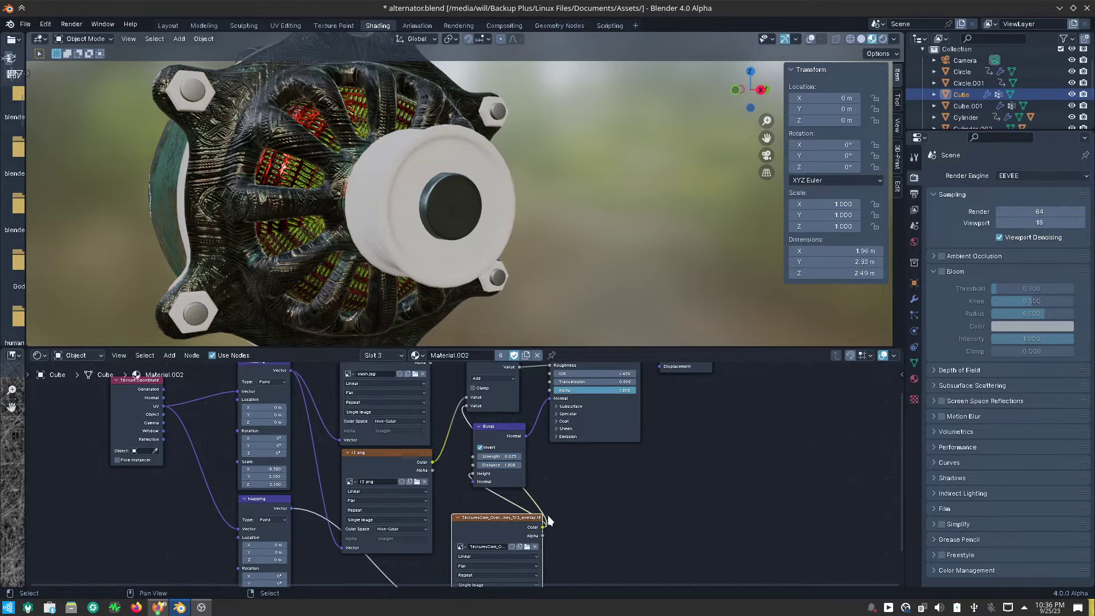
Tune the Bump strength to 0.042 and move in close on the pulley.
mouse_move(477, 337)
middle_mouse_down()
mouse_move(505, 272)
mouse_move(567, 282)
mouse_move(485, 274)
middle_mouse_up()
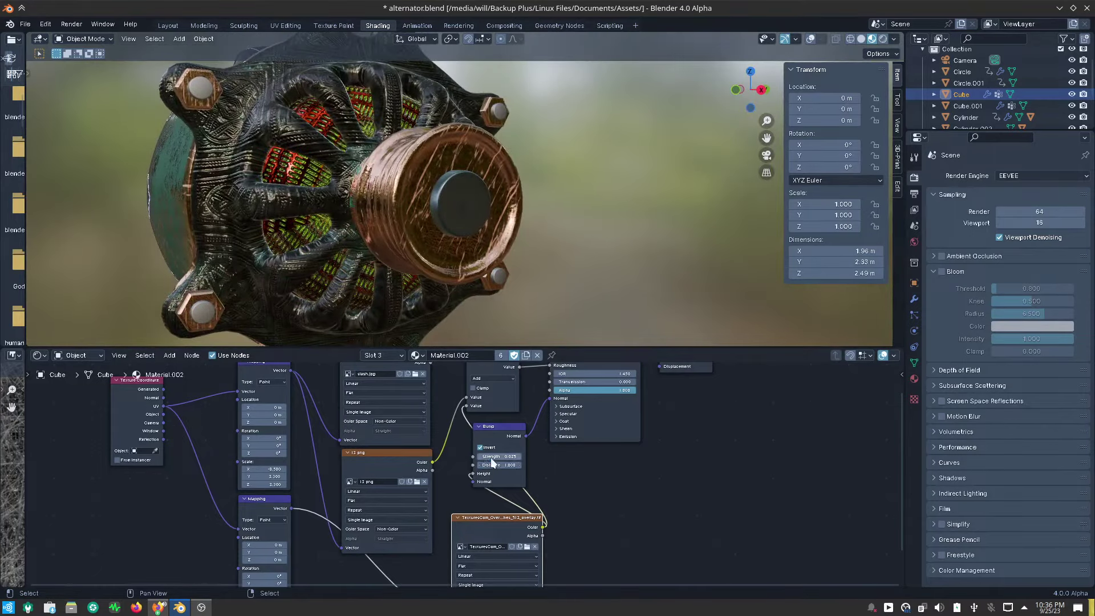
mouse_move(496, 456)
left_mouse_down()
mouse_move(510, 456)
mouse_move(487, 456)
left_mouse_up()
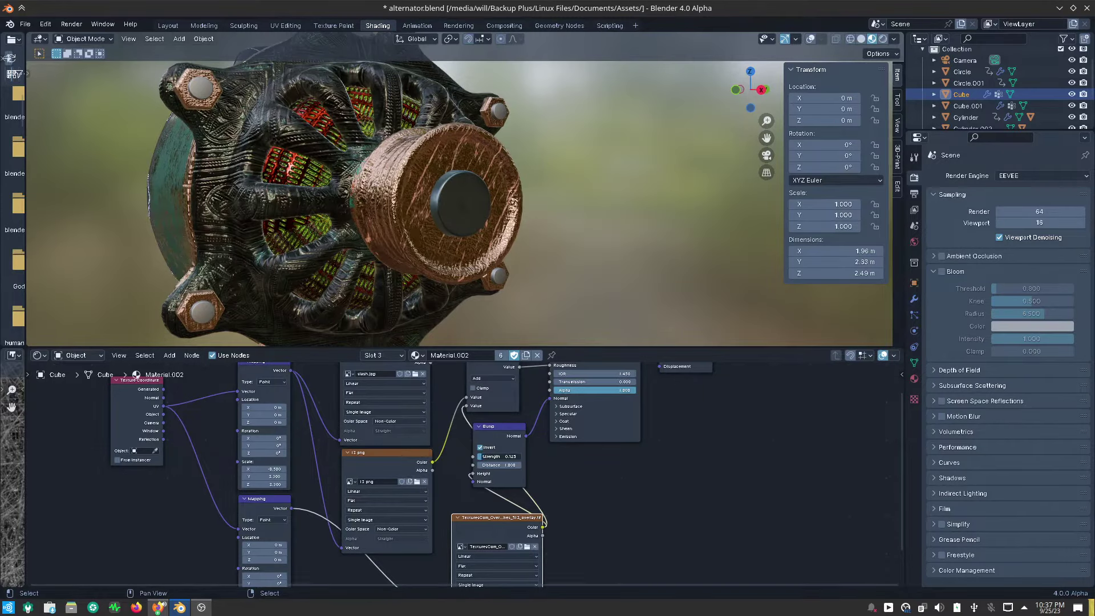
left_click_drag(488, 456, 483, 456)
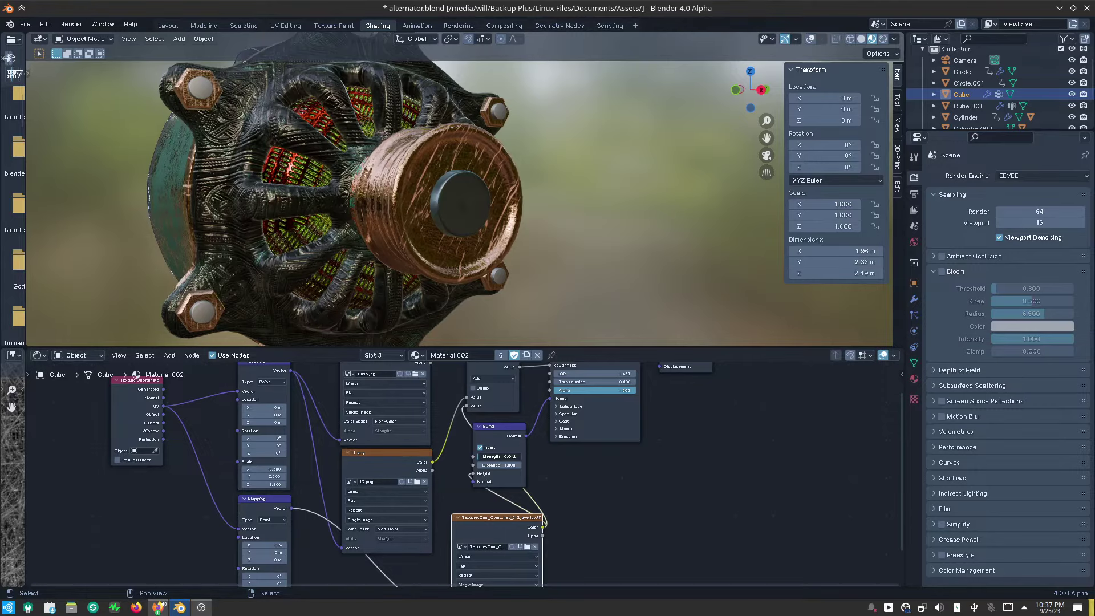
middle_click_drag(449, 256, 507, 275)
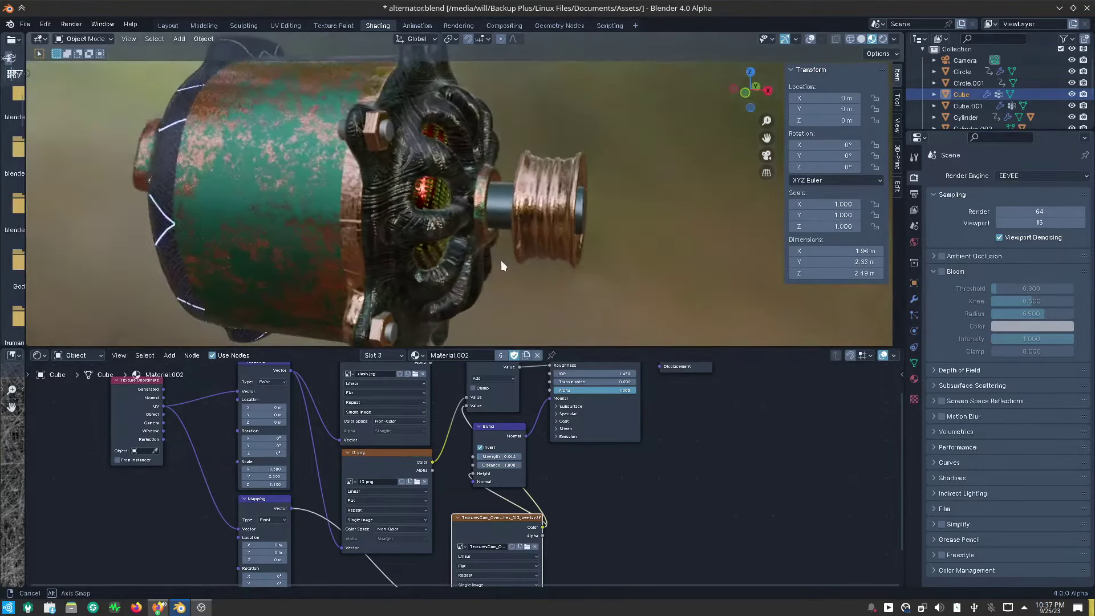
mouse_move(500, 282)
middle_mouse_down()
mouse_move(459, 259)
mouse_move(477, 239)
middle_mouse_up()
scroll(471, 237, "up", 5)
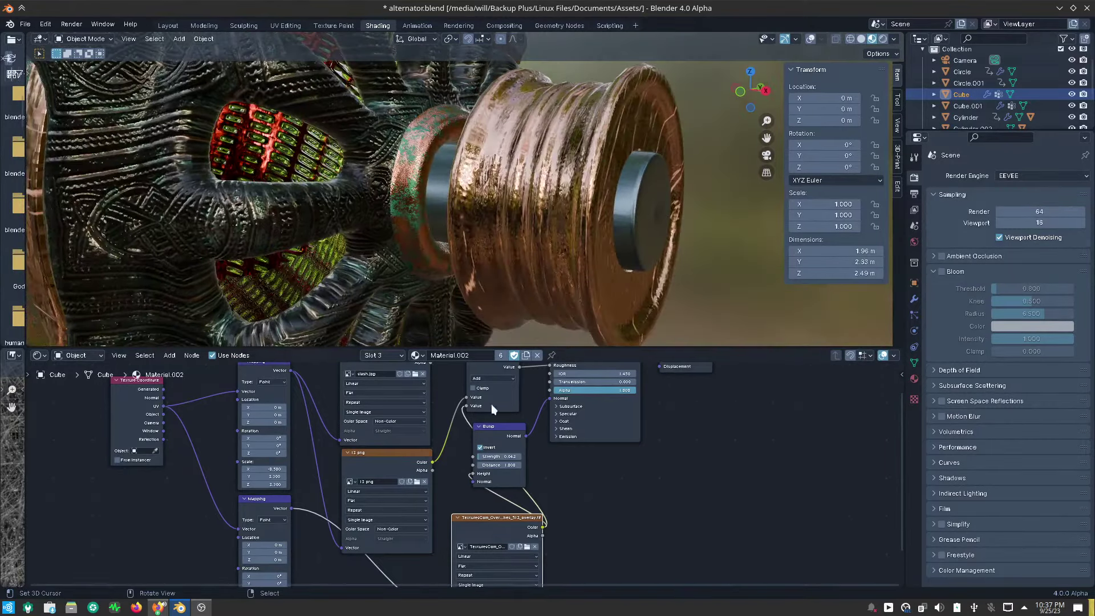
scroll(498, 457, "up", 2)
Lower the Bump strength to 0.017 and view the pulley end-on.
scroll(497, 455, "up", 1)
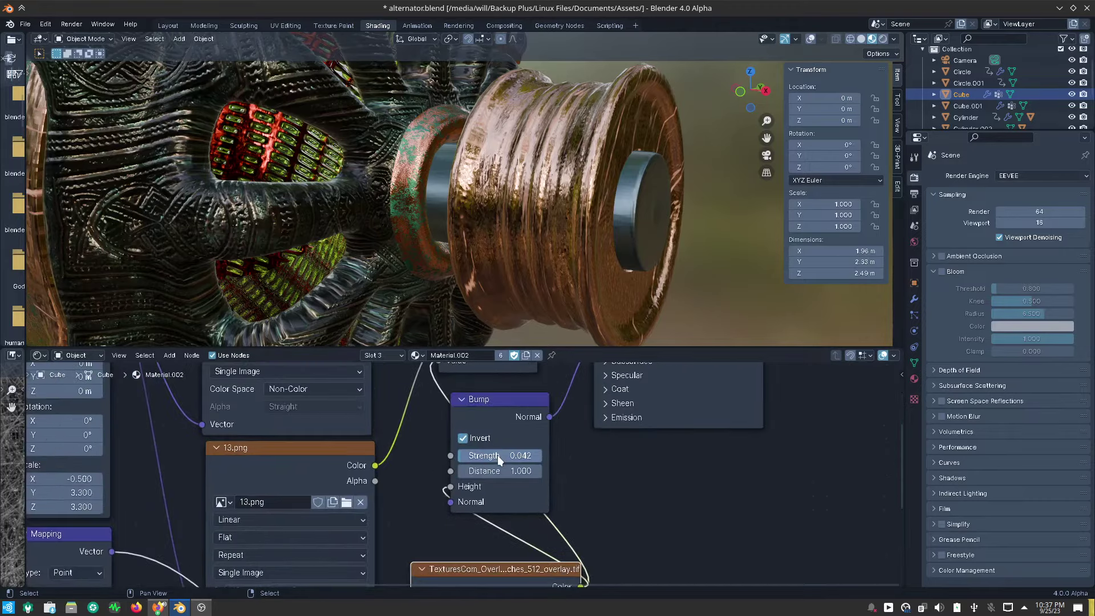
left_click_drag(497, 455, 481, 455)
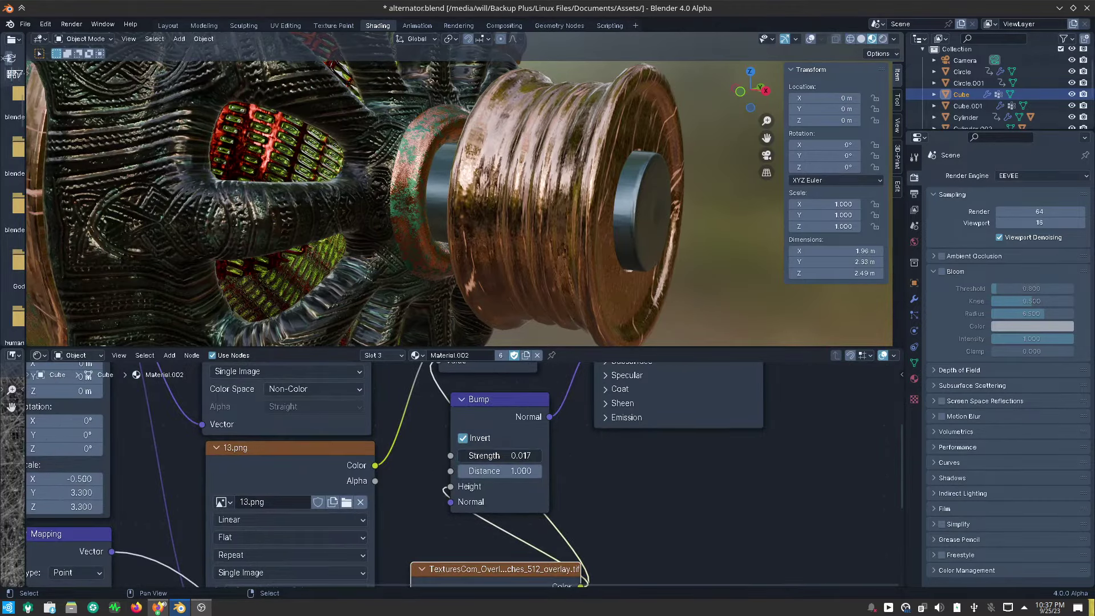
mouse_move(535, 331)
middle_mouse_down()
mouse_move(524, 309)
mouse_move(471, 320)
mouse_move(568, 331)
mouse_move(639, 302)
mouse_move(601, 36)
mouse_move(590, 36)
mouse_move(435, 292)
mouse_move(454, 286)
middle_mouse_up()
scroll(469, 317, "down", 4)
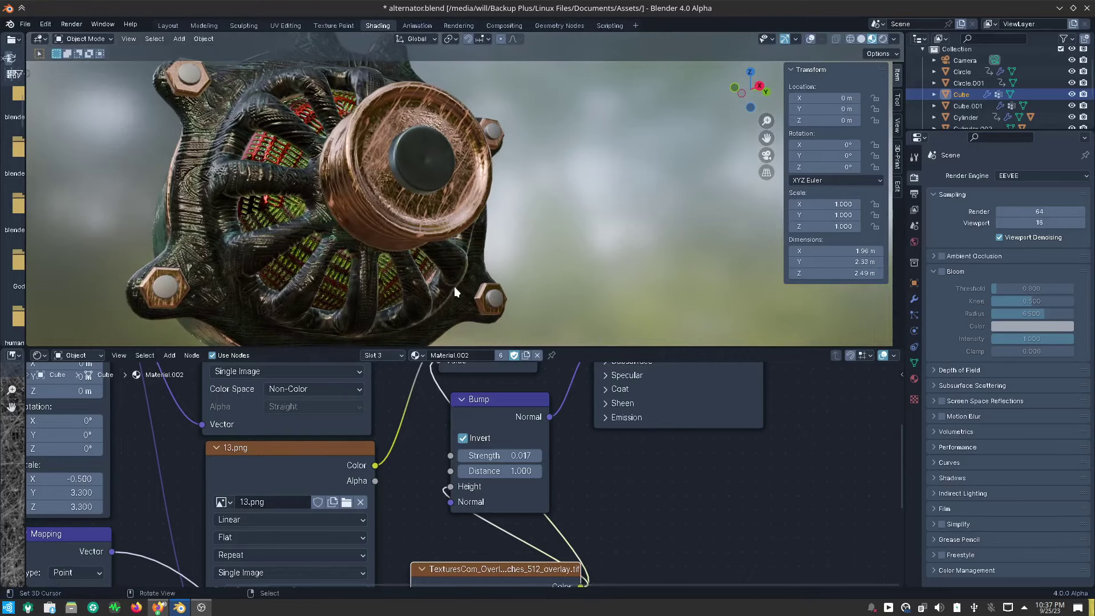
Select the bolt Cylinder.003, frame its shader nodes, and bring up the existing materials list.
left_click(499, 299)
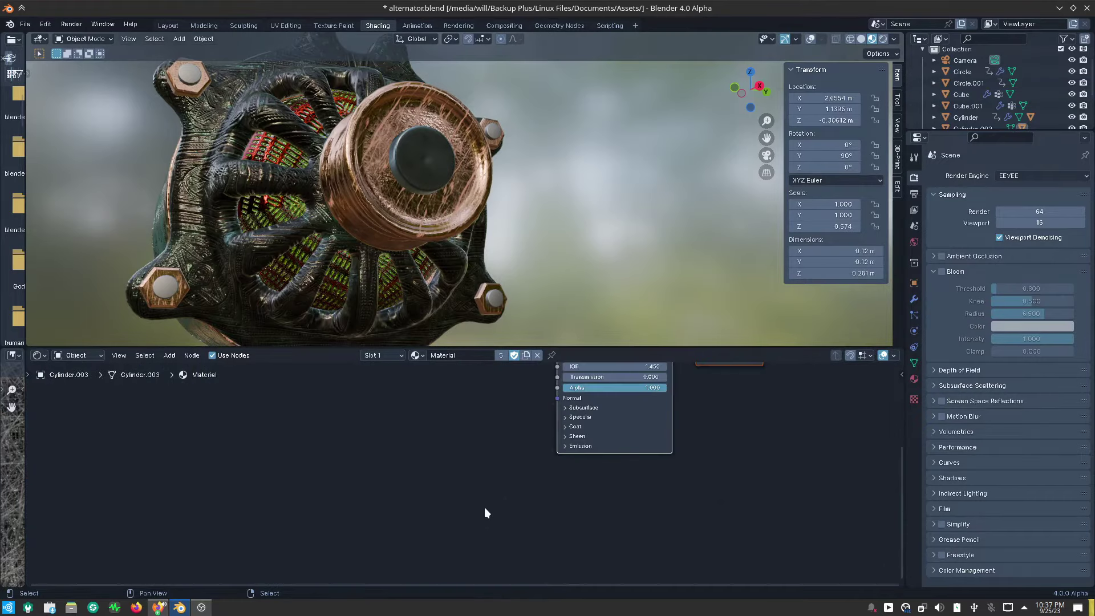
scroll(476, 457, "down", 1)
middle_click_drag(475, 457, 487, 508)
scroll(380, 482, "down", 1)
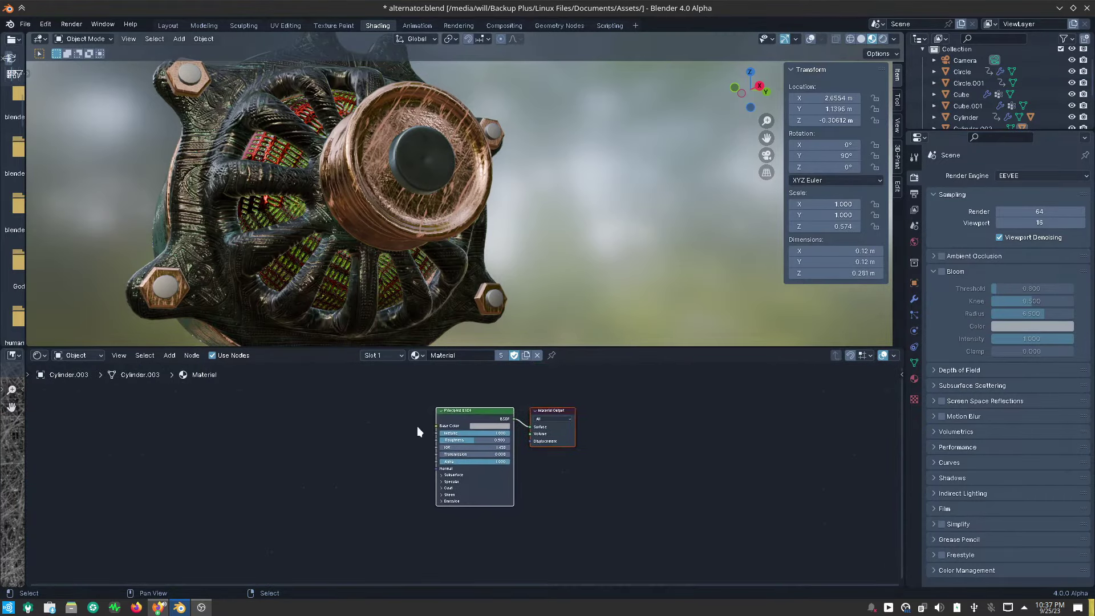
scroll(416, 432, "up", 2)
scroll(417, 431, "up", 1)
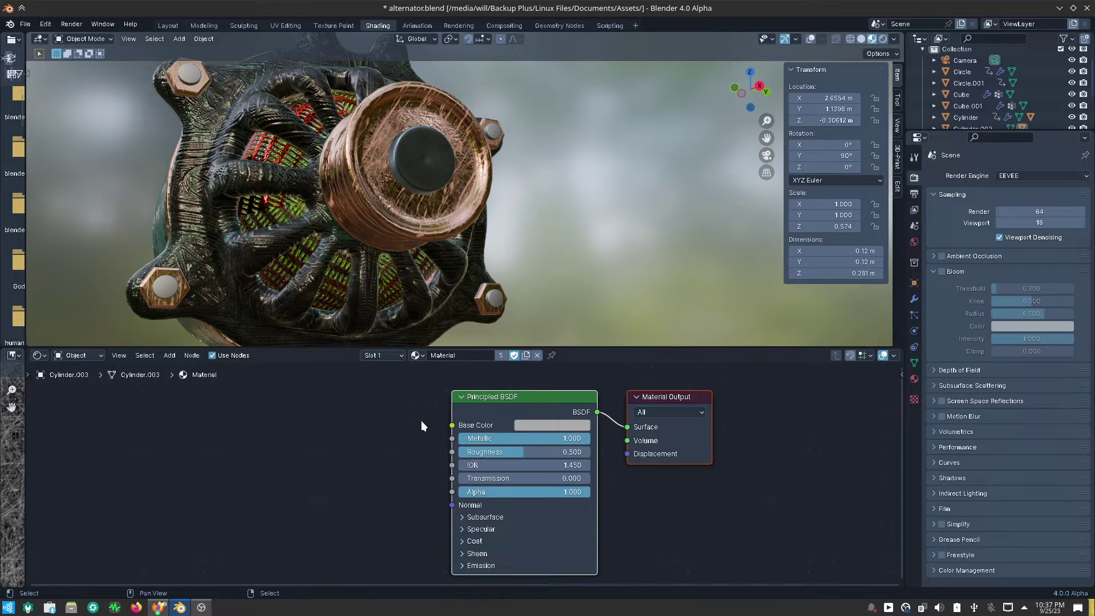
left_click(423, 355)
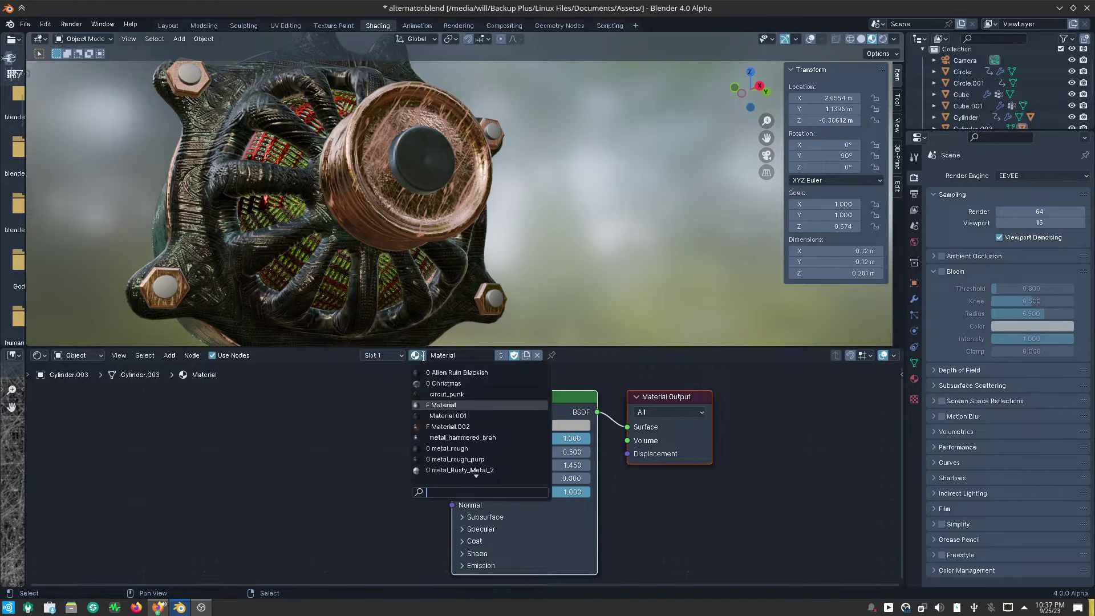
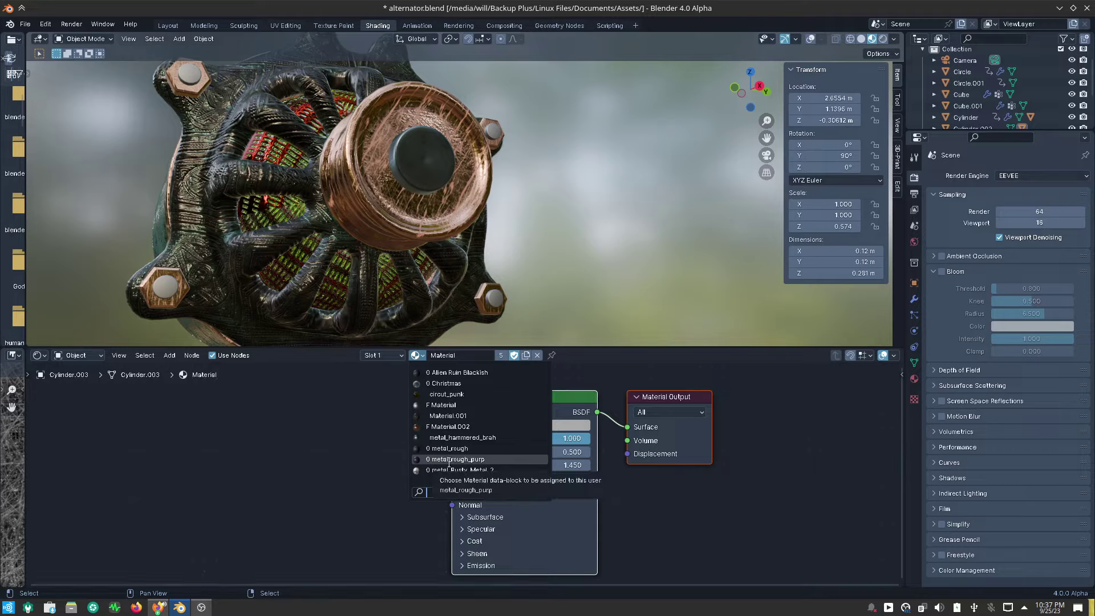
Switch hex bolt Cylinder.003 to Material.001, inspect it, and reopen the material list.
left_click(448, 416)
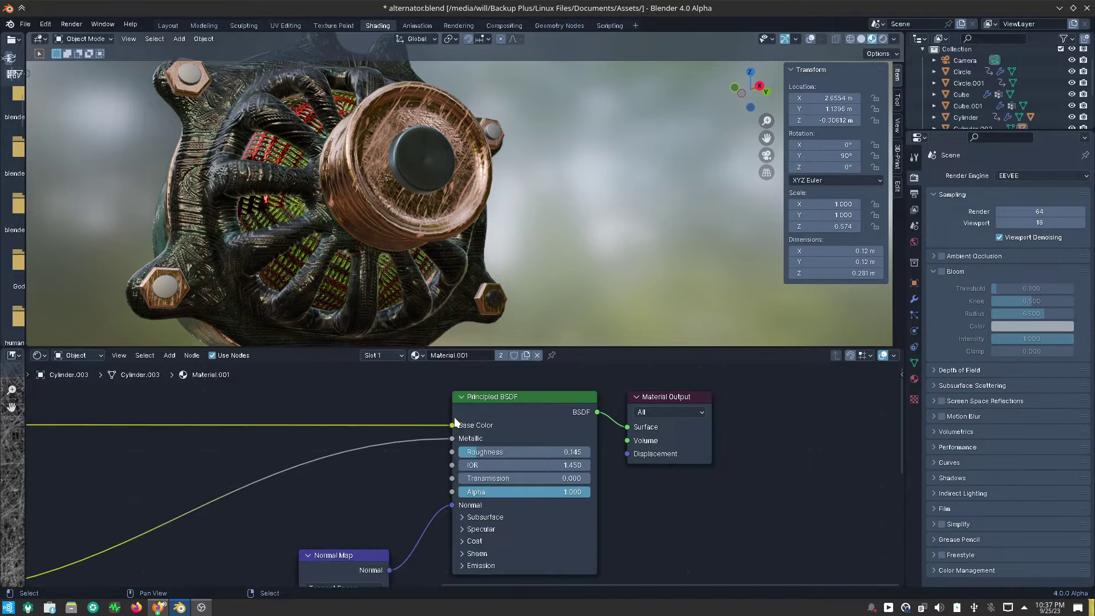
scroll(494, 303, "up", 4)
scroll(493, 304, "up", 4)
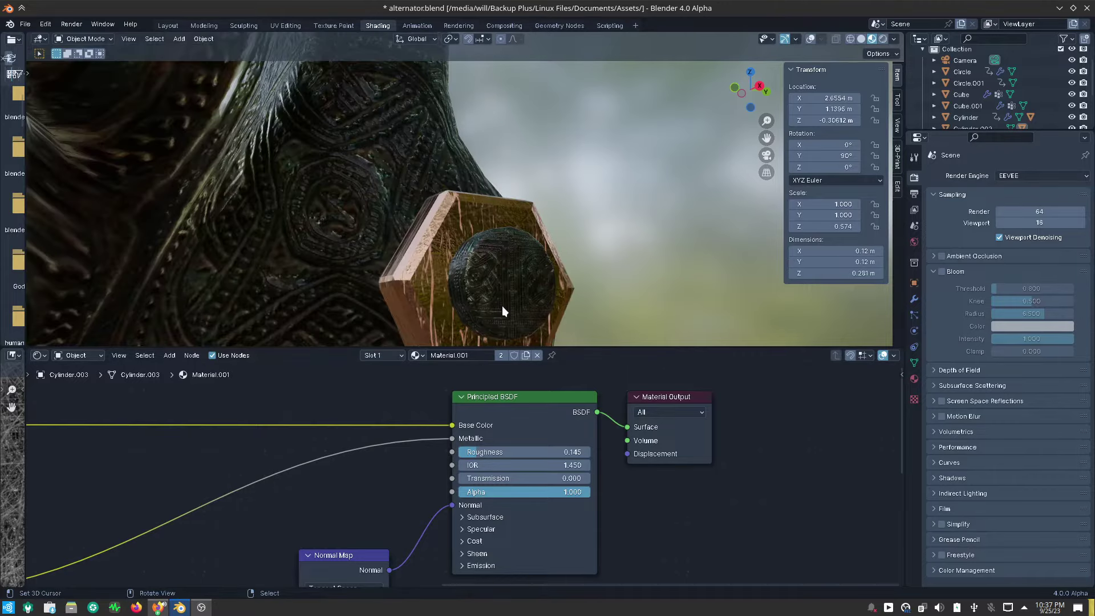
mouse_move(501, 306)
middle_mouse_down()
mouse_move(439, 288)
mouse_move(269, 307)
mouse_move(361, 307)
mouse_move(464, 279)
mouse_move(486, 242)
mouse_move(375, 253)
mouse_move(437, 241)
middle_mouse_up()
scroll(509, 229, "up", 3)
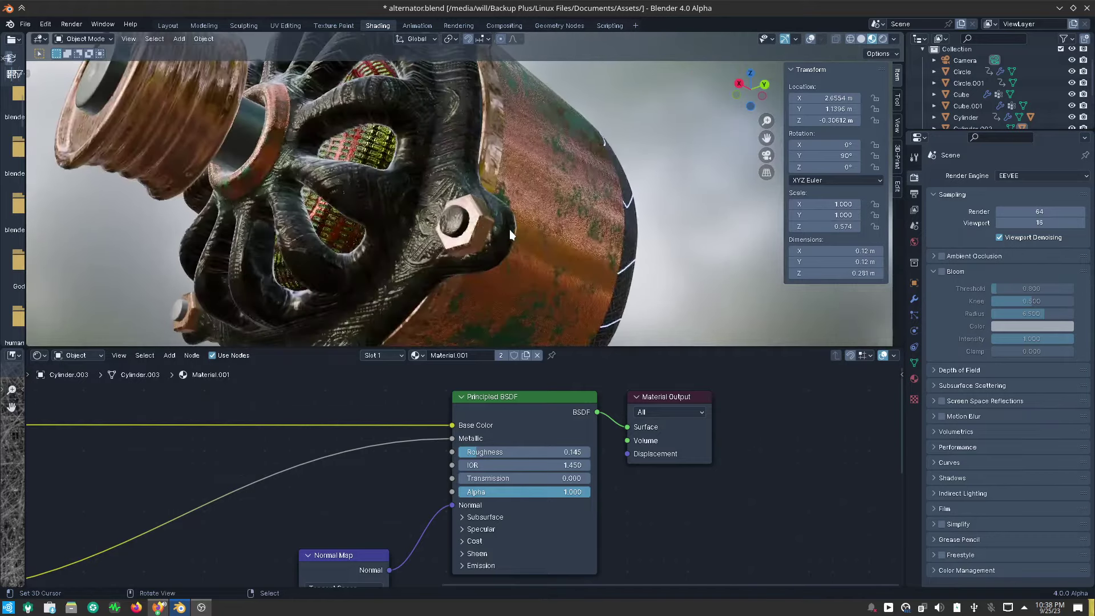
left_click(417, 355)
Apply Material.002 to Cylinder.003 and check the alternator body's material.
left_click(445, 426)
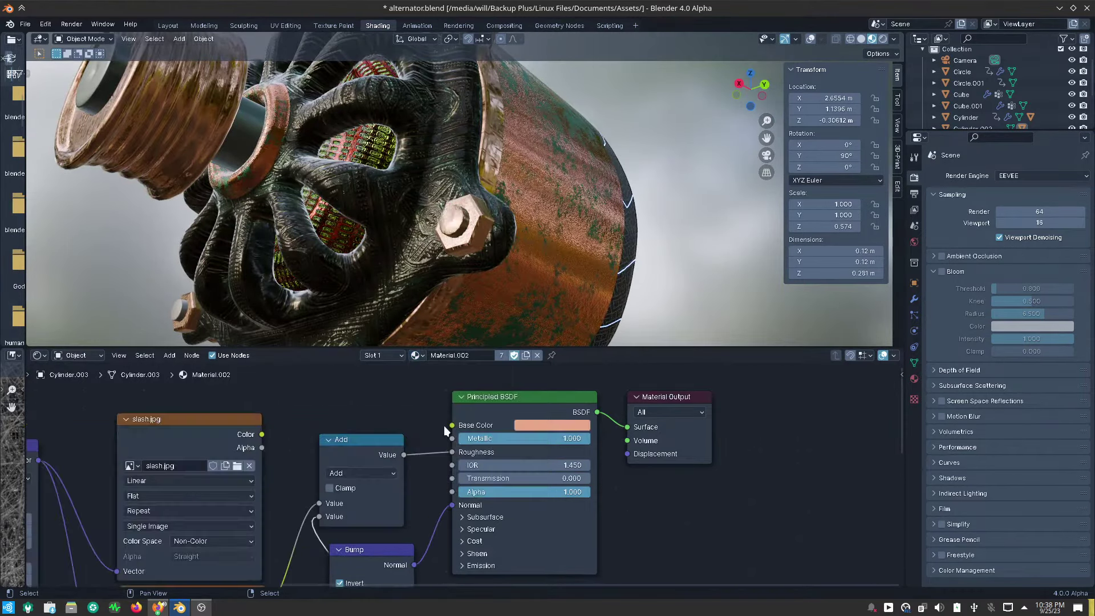
mouse_move(473, 234)
middle_mouse_down()
mouse_move(560, 276)
mouse_move(416, 277)
mouse_move(477, 250)
middle_mouse_up()
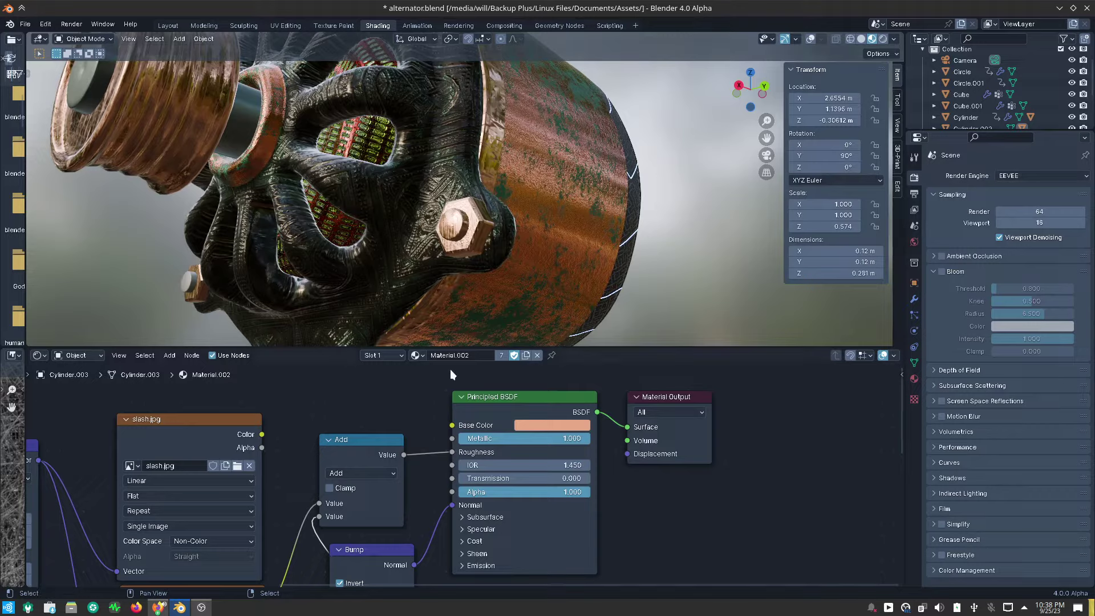
left_click(424, 355)
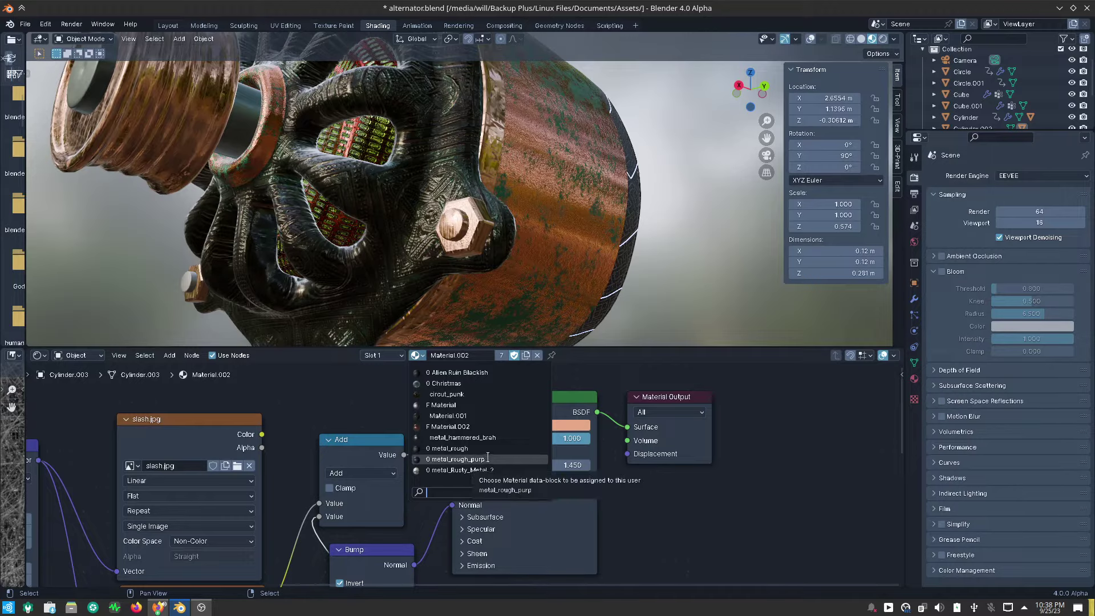
left_click(244, 119)
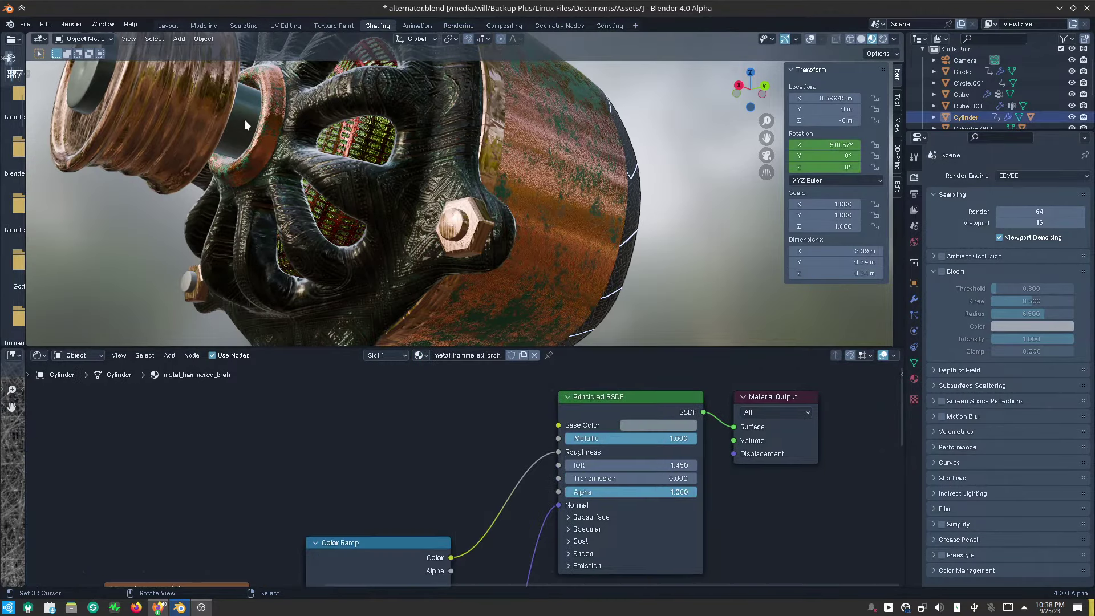
Reselect bolt Cylinder.003 and assign it metal_hammered_brah.
left_click(456, 227)
left_click(418, 360)
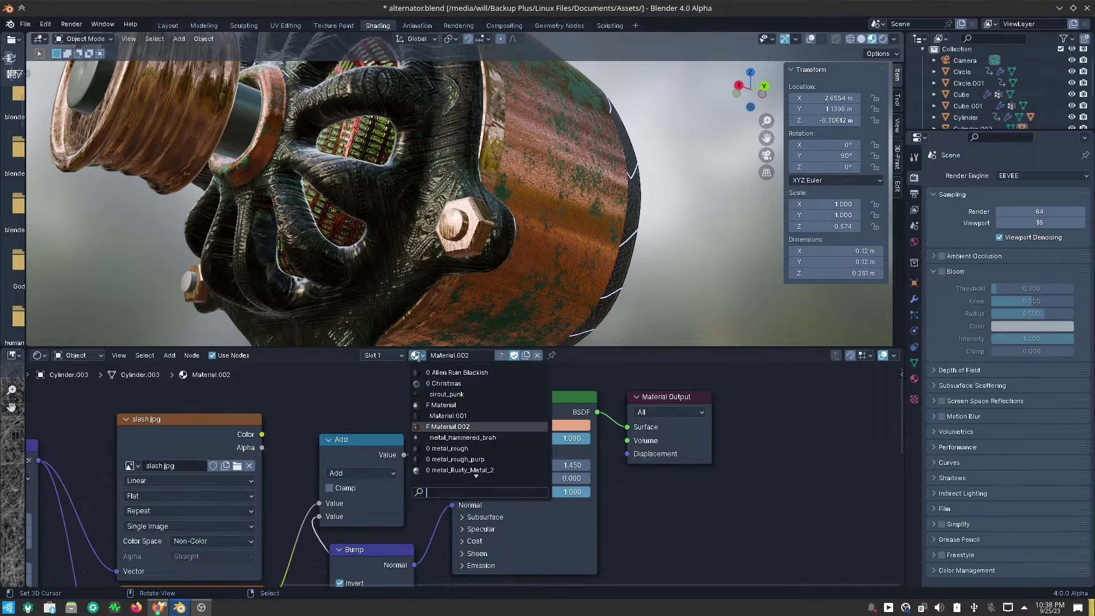
left_click(466, 437)
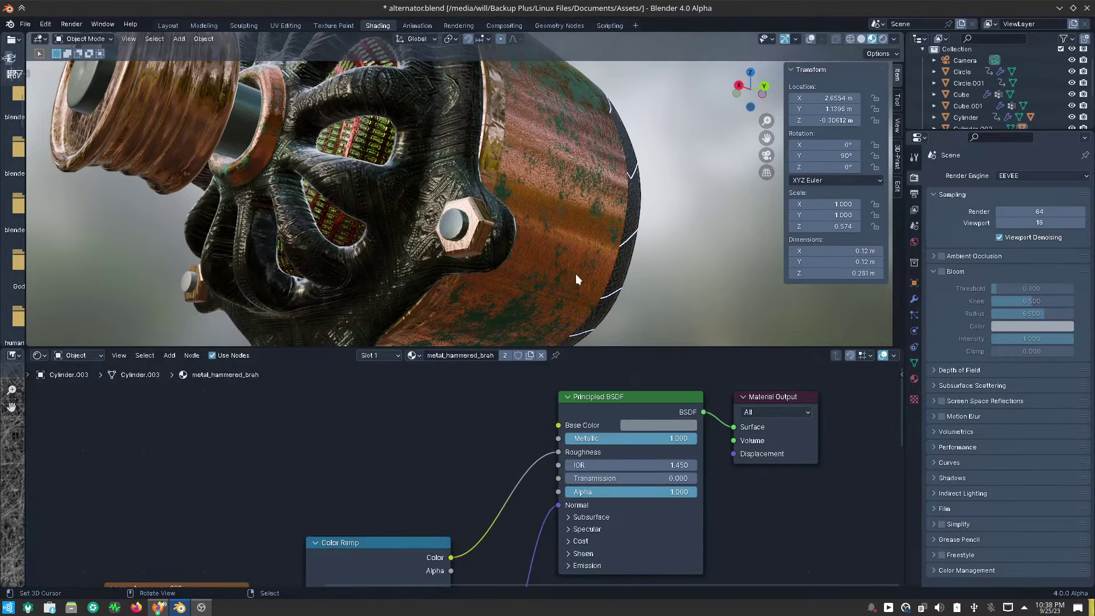
mouse_move(576, 275)
middle_mouse_down()
mouse_move(645, 39)
mouse_move(584, 91)
mouse_move(573, 140)
middle_mouse_up()
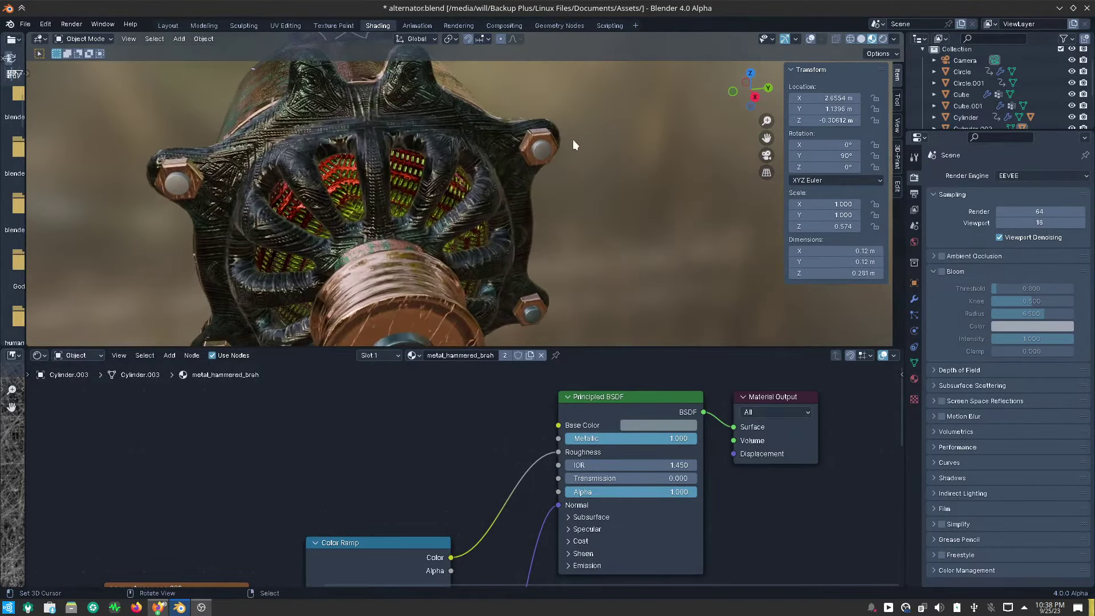
Set bolts Cylinder.007, Cylinder.009 and Cylinder.005 each to metal_hammered_brah.
left_click(544, 149)
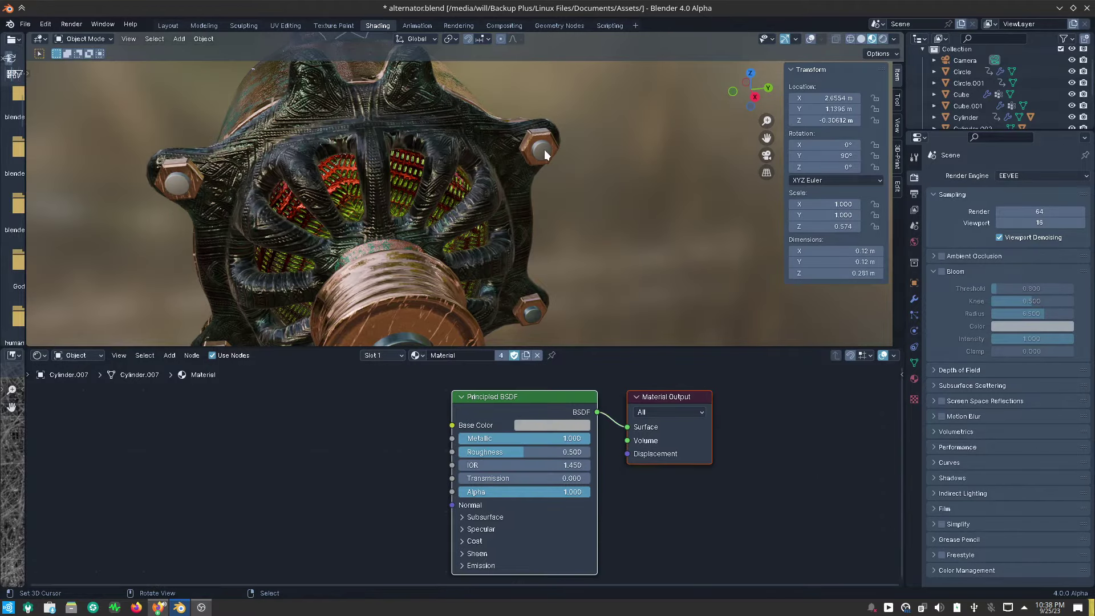
left_click(417, 355)
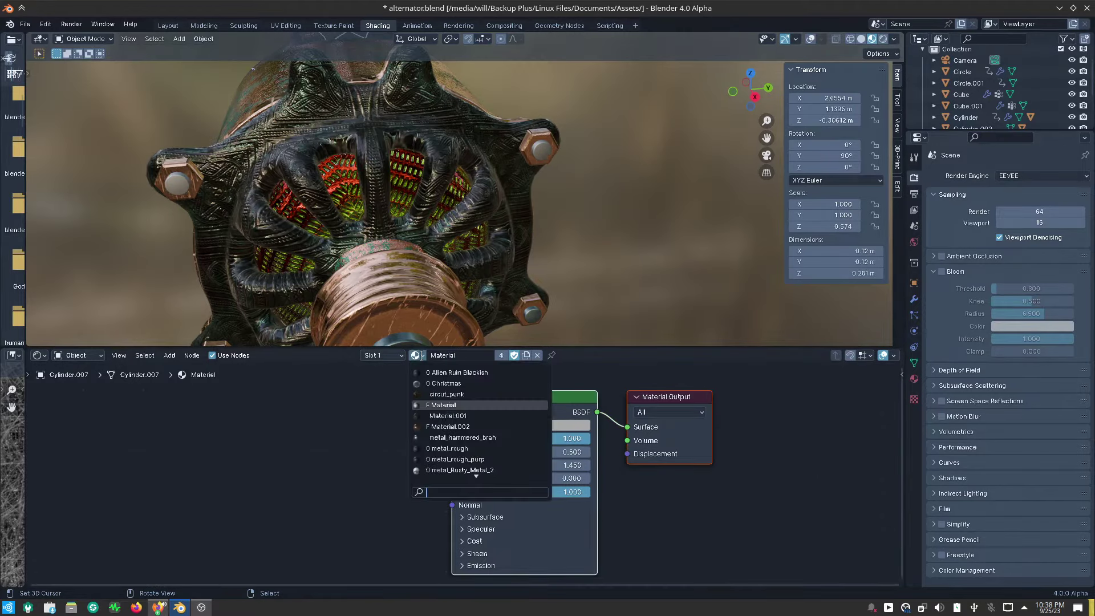
left_click(453, 437)
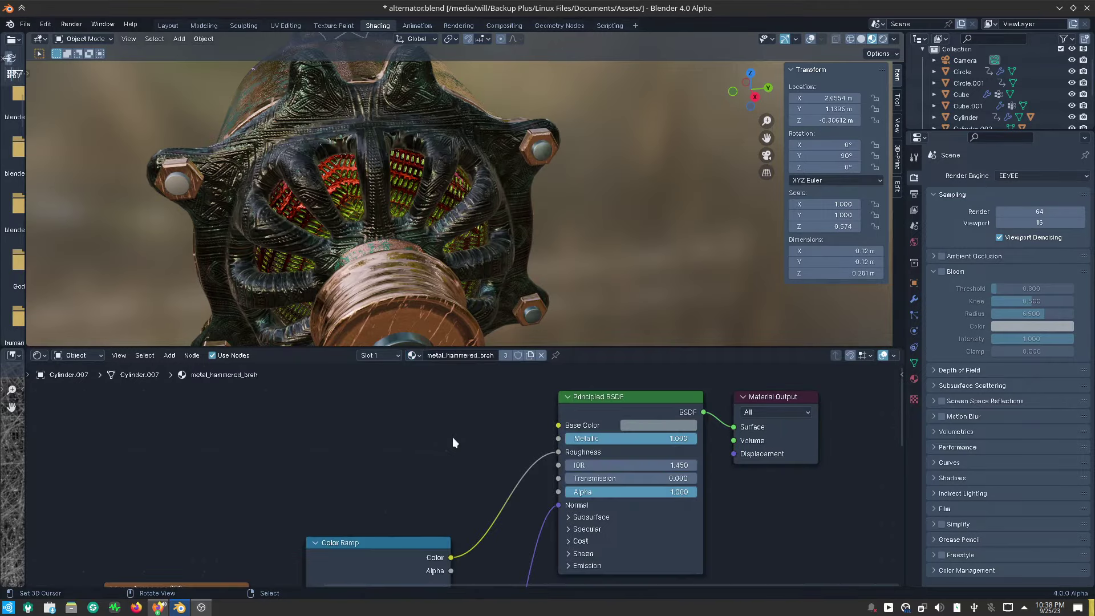
left_click(182, 183)
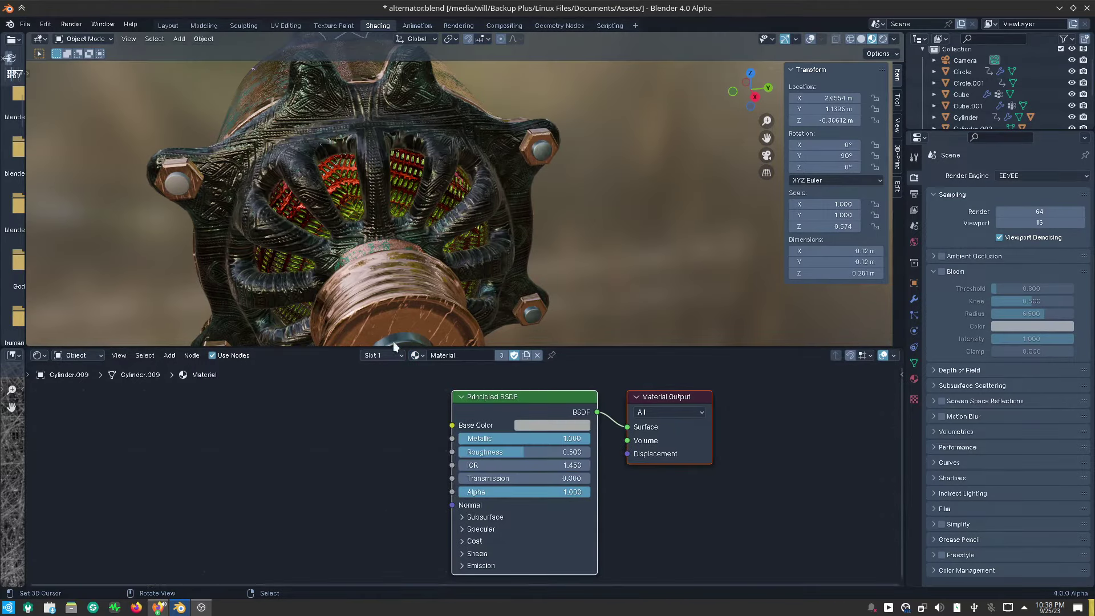
left_click(416, 355)
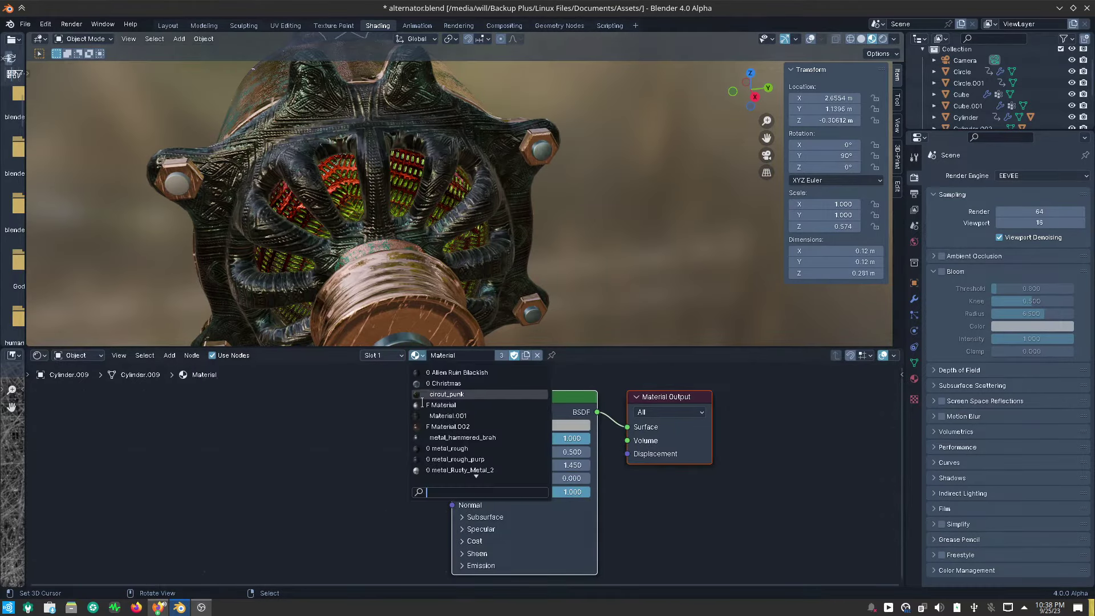
left_click(440, 437)
mouse_move(334, 226)
middle_mouse_down()
mouse_move(370, 193)
mouse_move(350, 269)
middle_mouse_up()
left_click(330, 255)
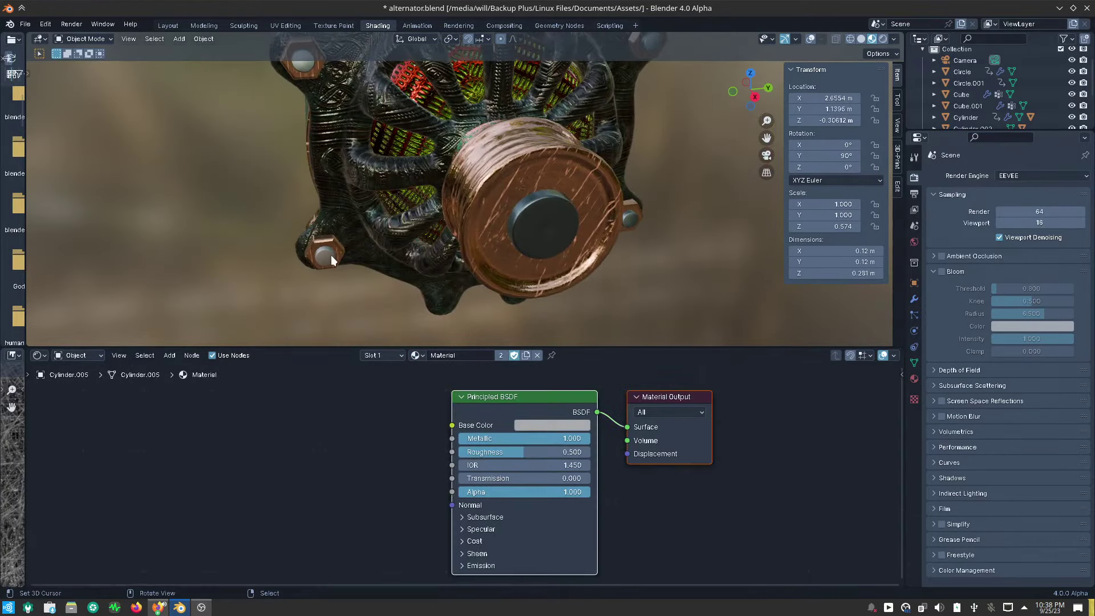
left_click(417, 357)
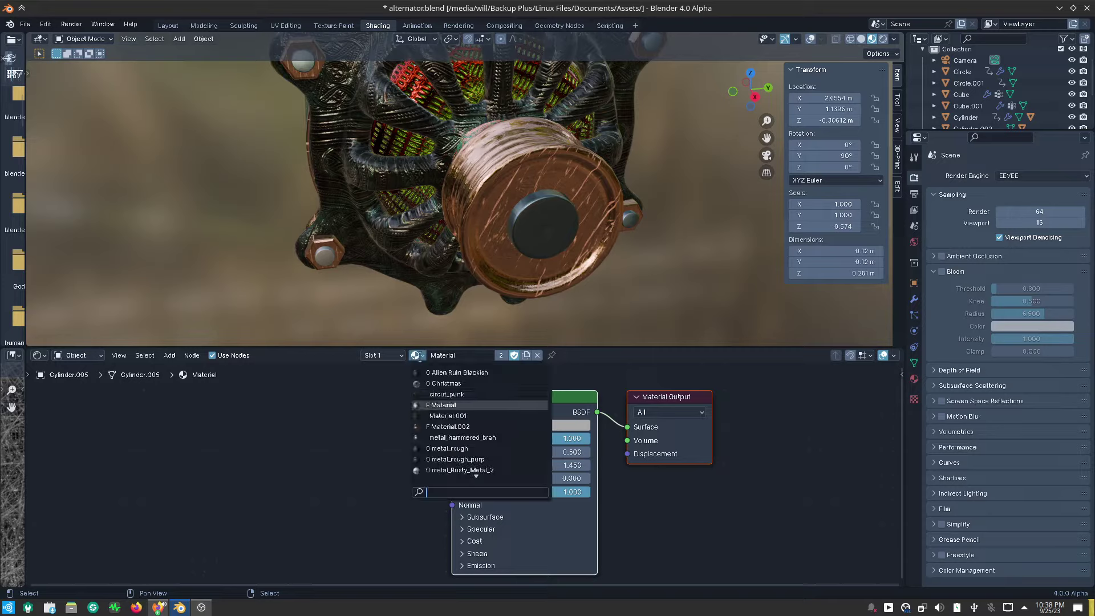
left_click(445, 437)
mouse_move(438, 222)
middle_mouse_down()
mouse_move(450, 247)
mouse_move(449, 230)
mouse_move(500, 257)
mouse_move(540, 247)
mouse_move(432, 257)
mouse_move(382, 235)
mouse_move(332, 249)
mouse_move(297, 241)
middle_mouse_up()
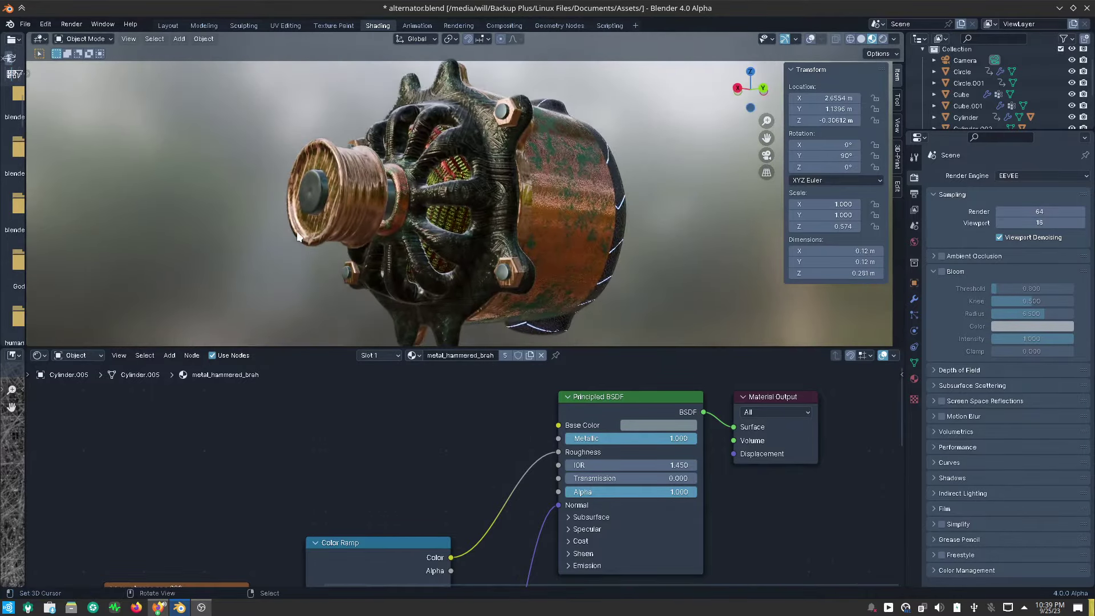
mouse_move(391, 242)
middle_mouse_down()
mouse_move(346, 243)
mouse_move(550, 287)
mouse_move(528, 271)
mouse_move(533, 256)
middle_mouse_up()
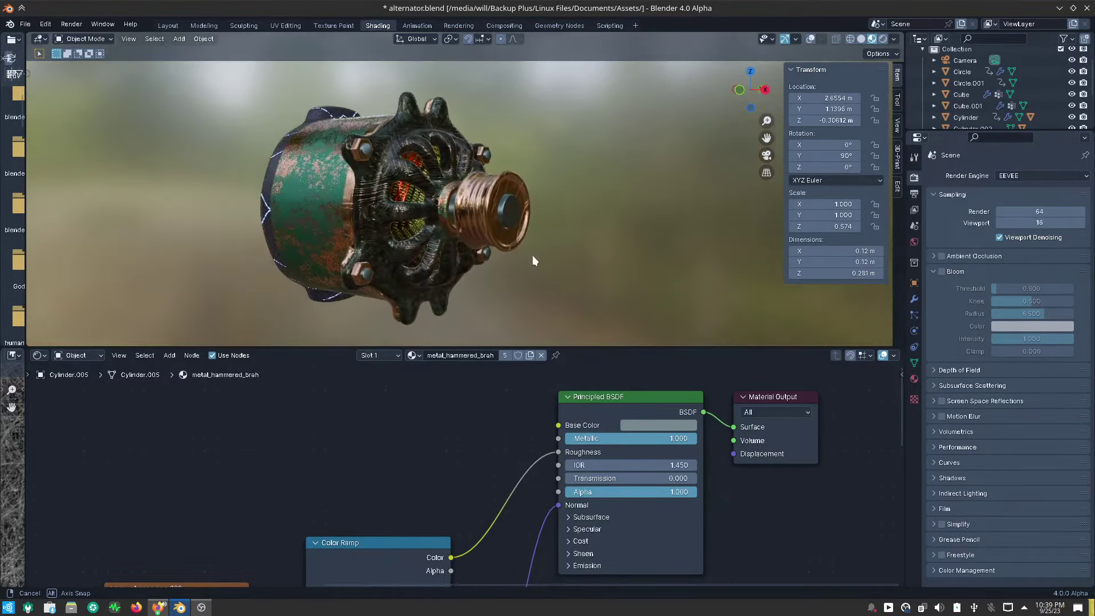
mouse_move(518, 176)
middle_mouse_down()
mouse_move(541, 199)
mouse_move(592, 210)
mouse_move(510, 191)
middle_mouse_up()
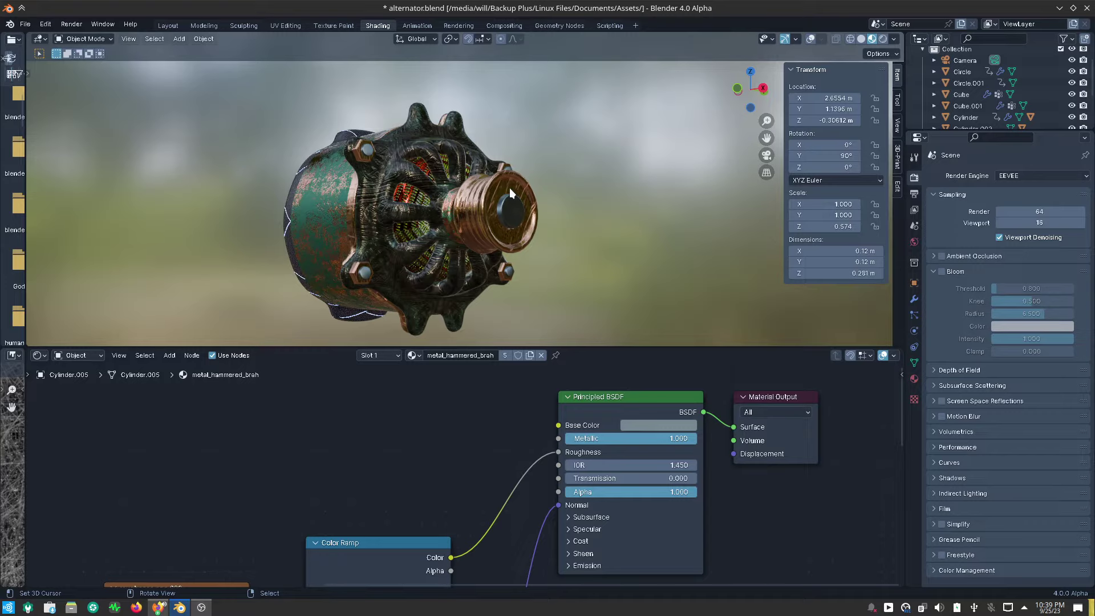
mouse_move(495, 205)
middle_mouse_down()
mouse_move(590, 220)
mouse_move(519, 219)
middle_mouse_up()
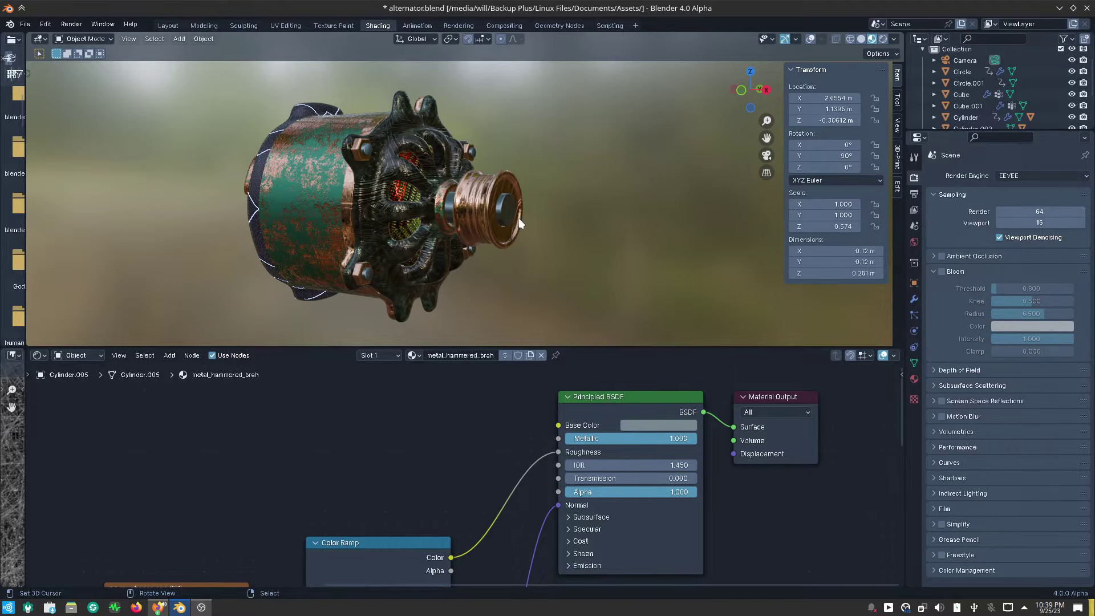
mouse_move(536, 235)
middle_mouse_down()
mouse_move(522, 246)
mouse_move(477, 225)
mouse_move(492, 224)
middle_mouse_up()
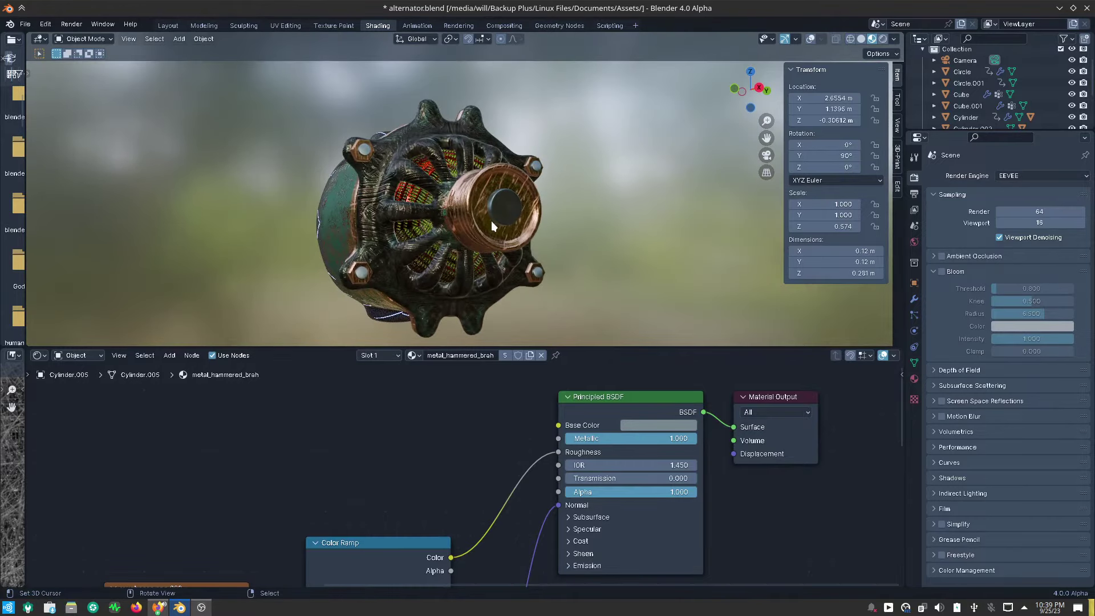
Select frame piece Cube.001 and assign it Alien Ruin Blackish in Material properties.
left_click(381, 268)
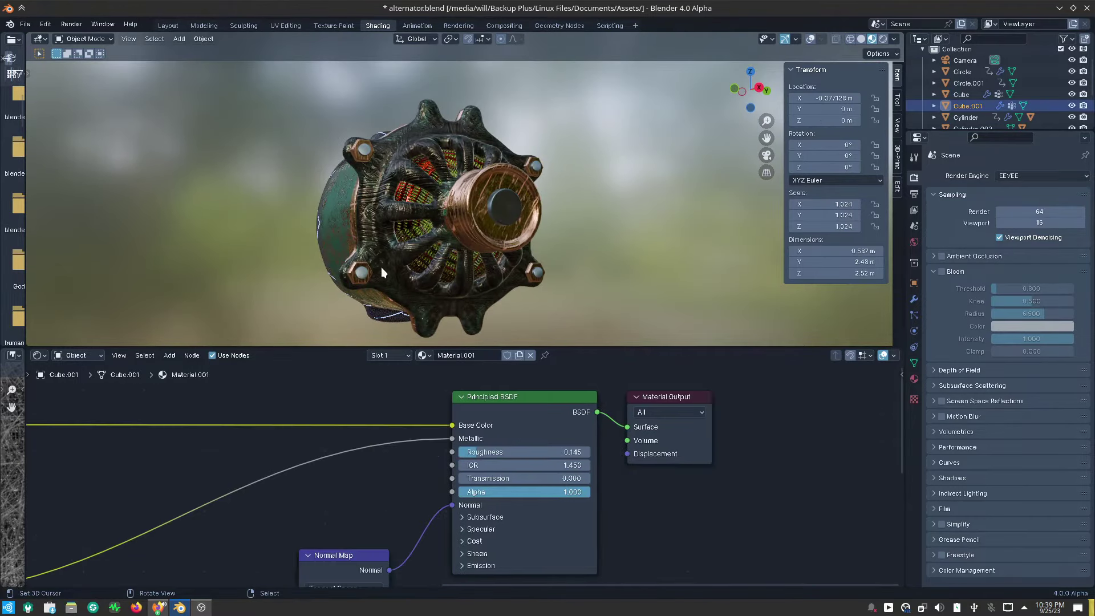
left_click(912, 380)
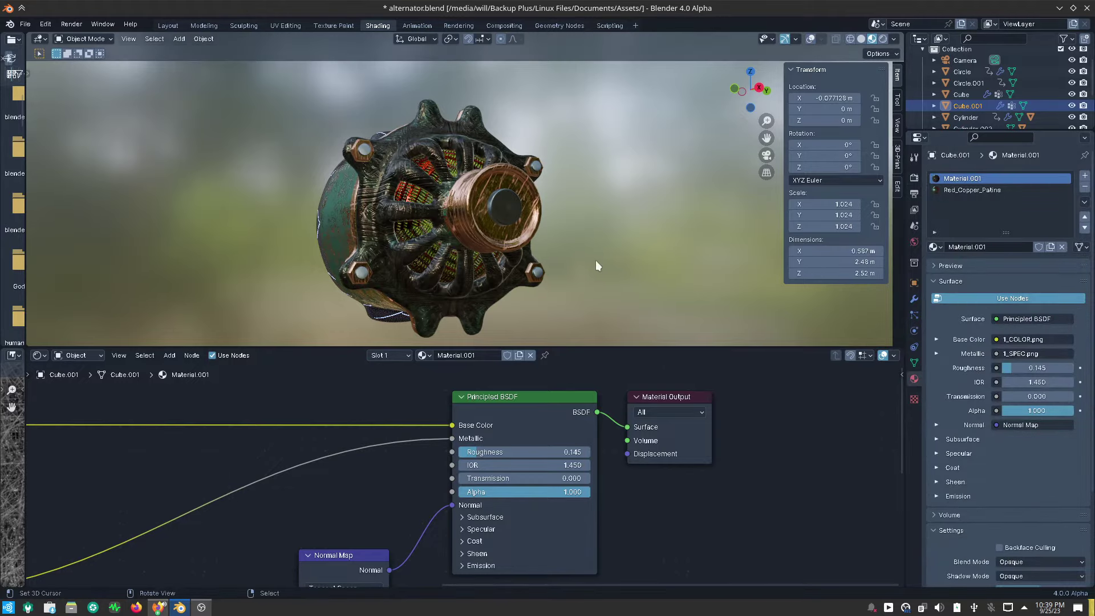
mouse_move(597, 266)
middle_mouse_down()
mouse_move(644, 271)
mouse_move(634, 280)
middle_mouse_up()
scroll(497, 214, "up", 2)
scroll(486, 222, "up", 3)
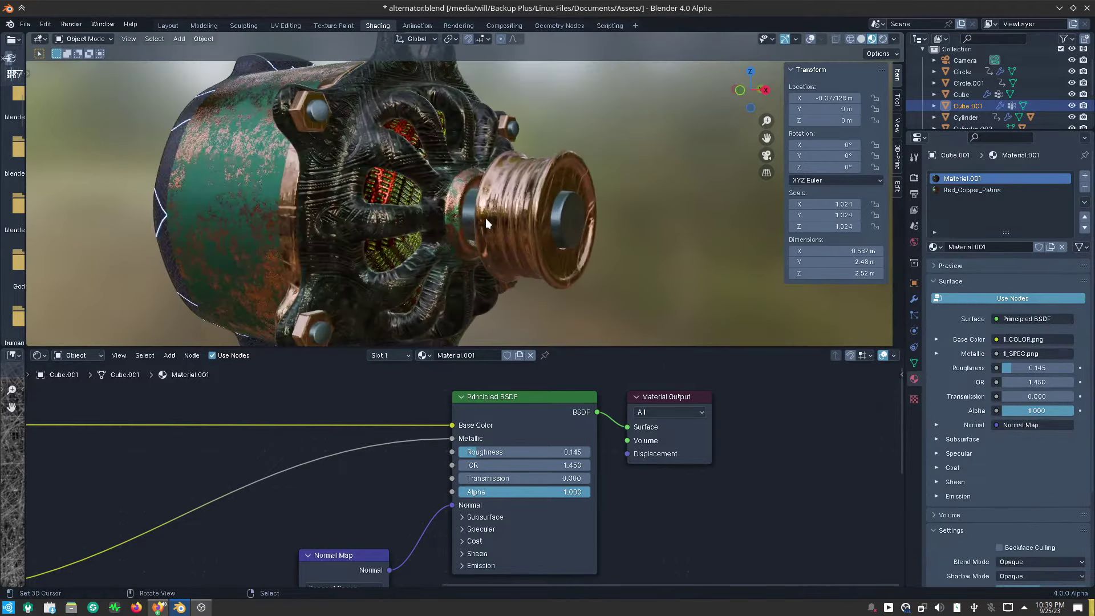
middle_click_drag(486, 223, 469, 254)
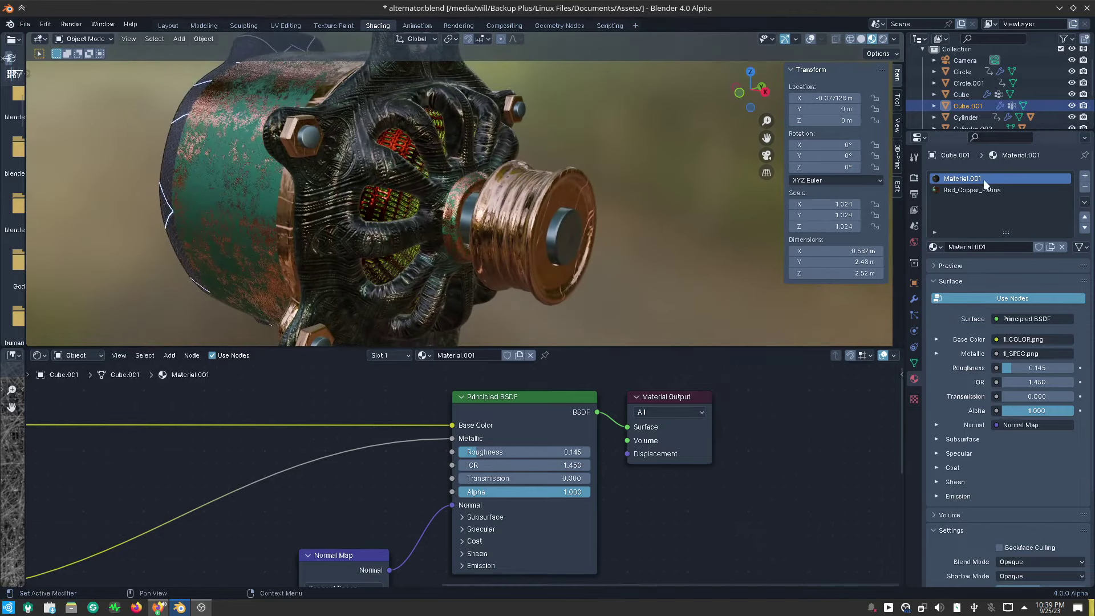
left_click(936, 247)
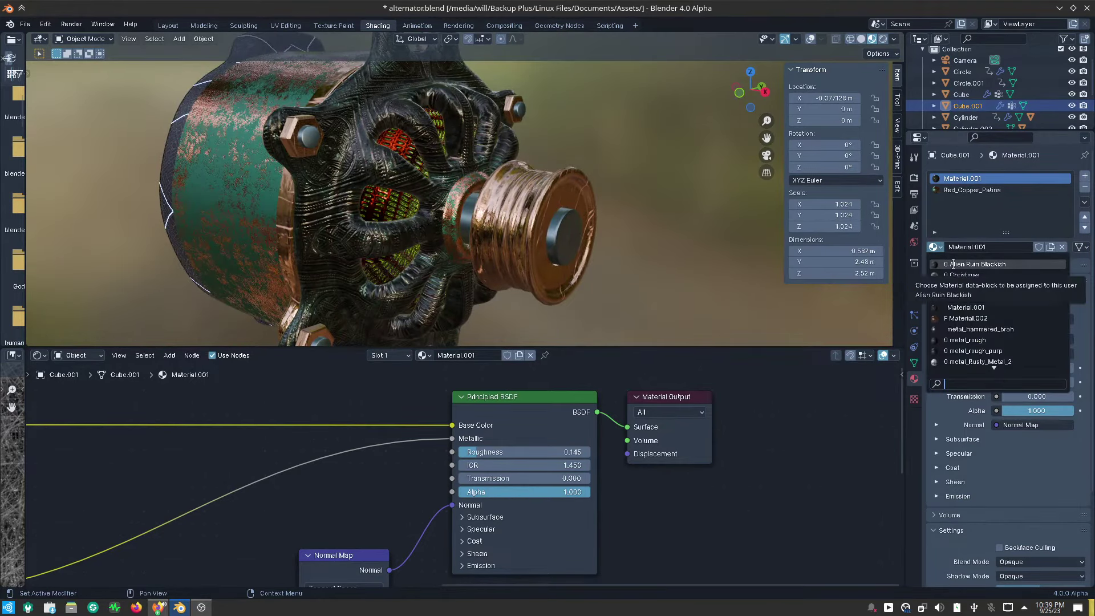
left_click(952, 263)
Orbit and zoom around the alternator to inspect the weathered gear end.
middle_click_drag(586, 279, 617, 252)
scroll(591, 241, "down", 5)
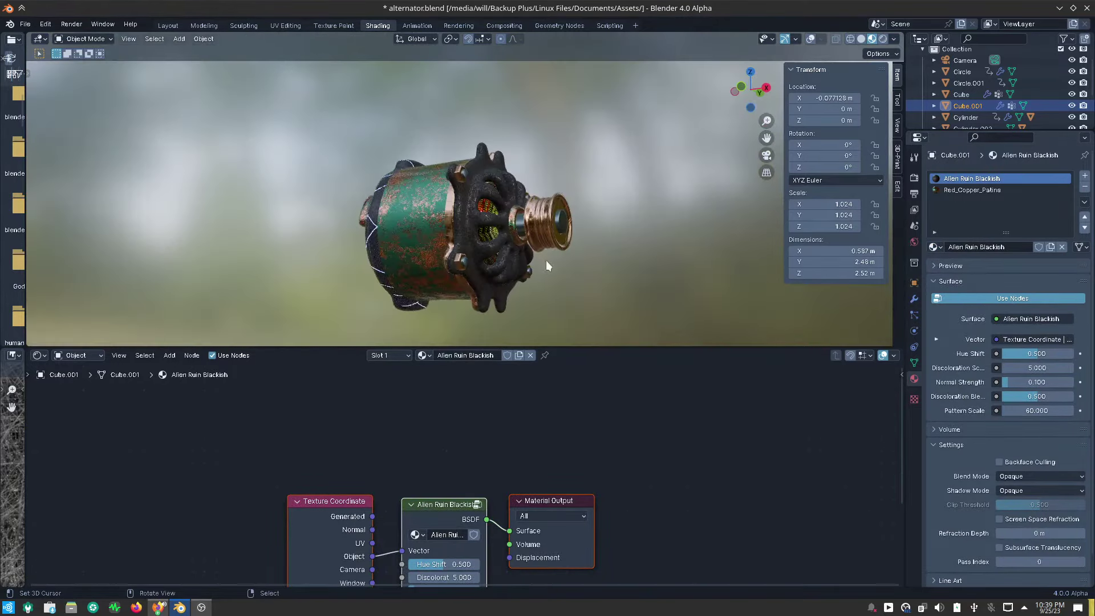
mouse_move(546, 260)
middle_mouse_down()
mouse_move(610, 281)
mouse_move(583, 303)
mouse_move(536, 297)
mouse_move(519, 255)
mouse_move(467, 249)
mouse_move(398, 262)
middle_mouse_up()
scroll(518, 256, "up", 2)
scroll(522, 256, "up", 2)
scroll(538, 282, "up", 2)
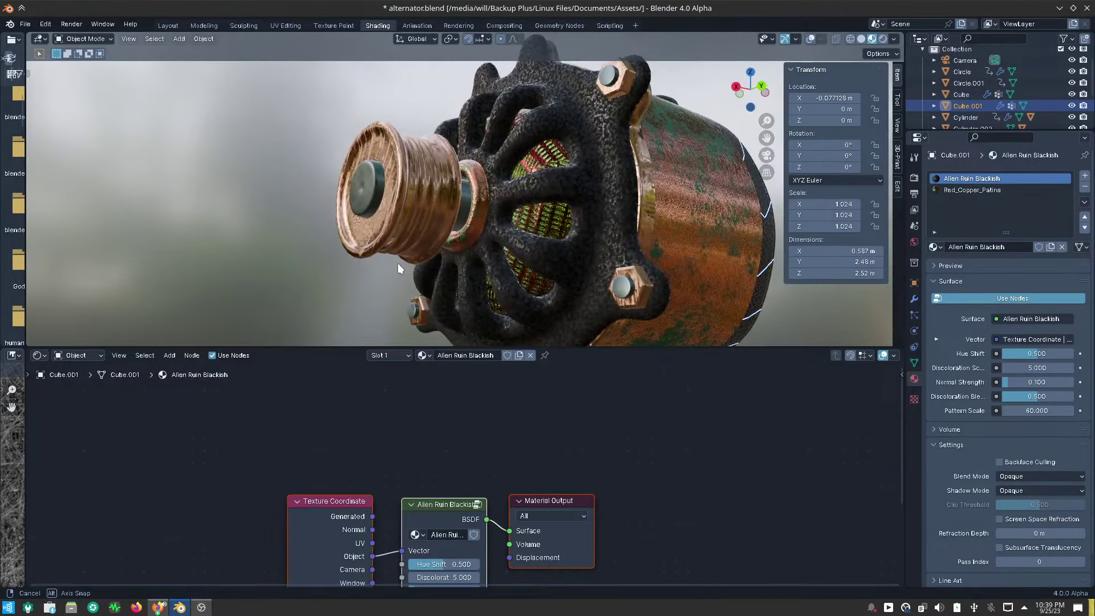
mouse_move(397, 262)
middle_mouse_down()
mouse_move(404, 275)
mouse_move(477, 296)
mouse_move(562, 272)
mouse_move(523, 265)
middle_mouse_up()
scroll(518, 266, "down", 3)
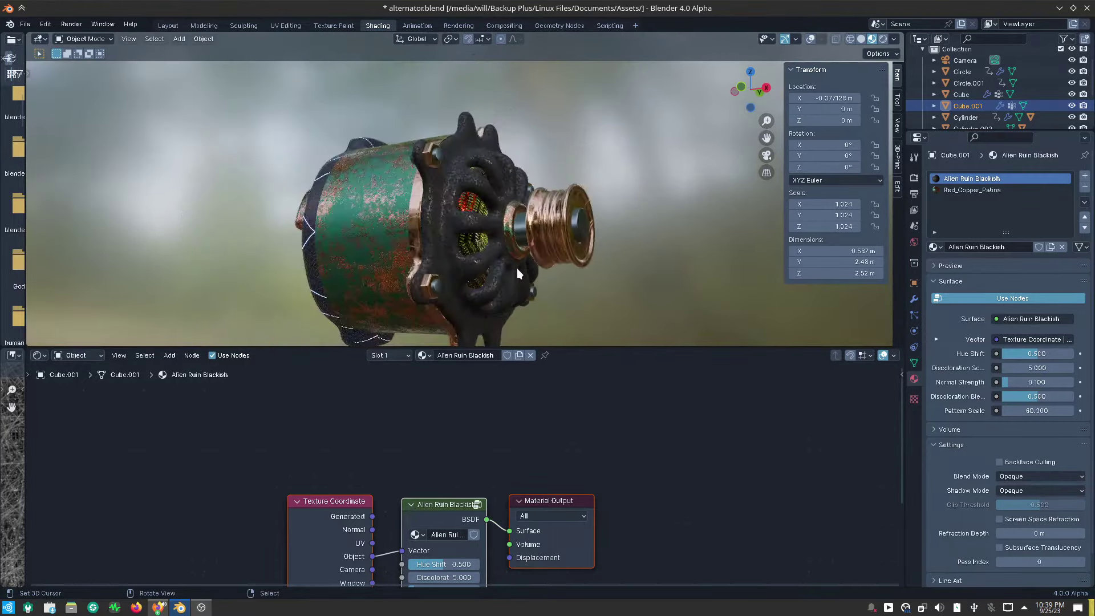
mouse_move(514, 318)
middle_mouse_down()
mouse_move(516, 300)
mouse_move(508, 320)
middle_mouse_up()
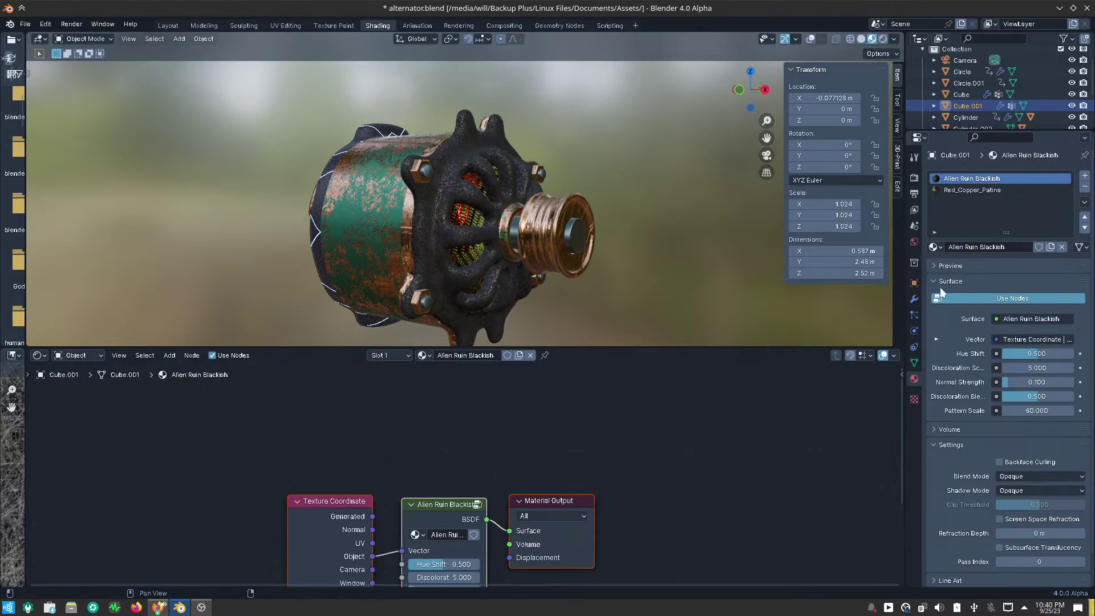
Try the Christmas and then circut_punk materials on the end frame.
left_click(937, 247)
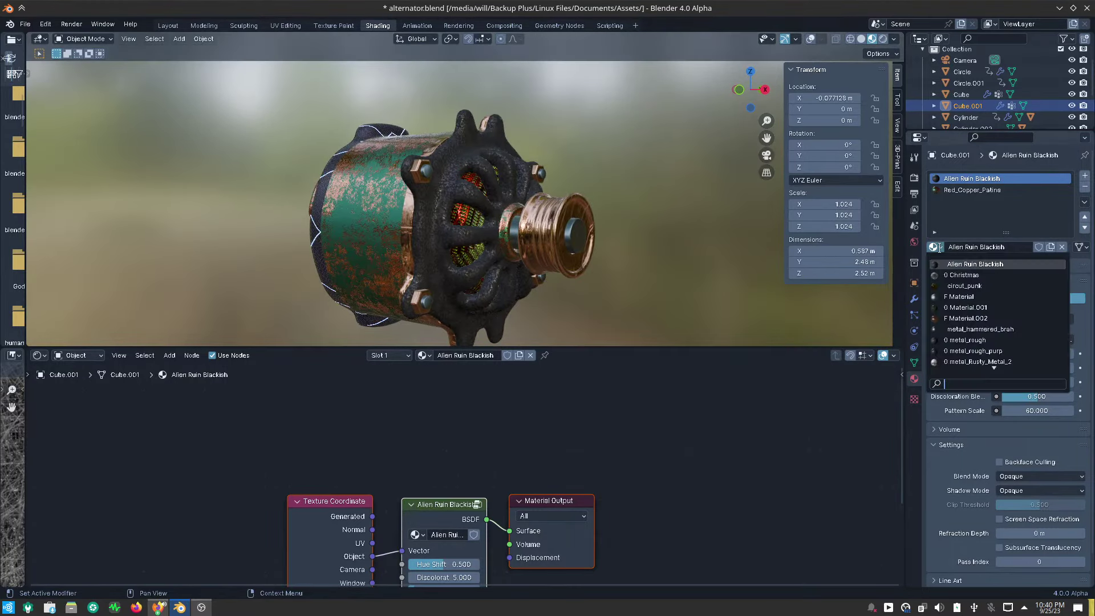
left_click(960, 275)
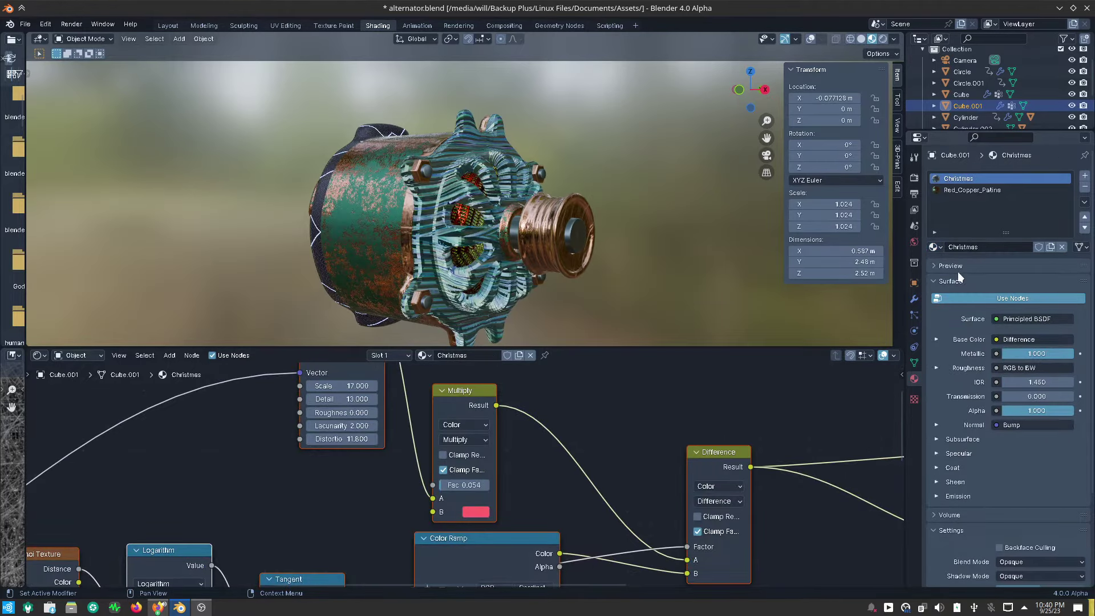
left_click(942, 249)
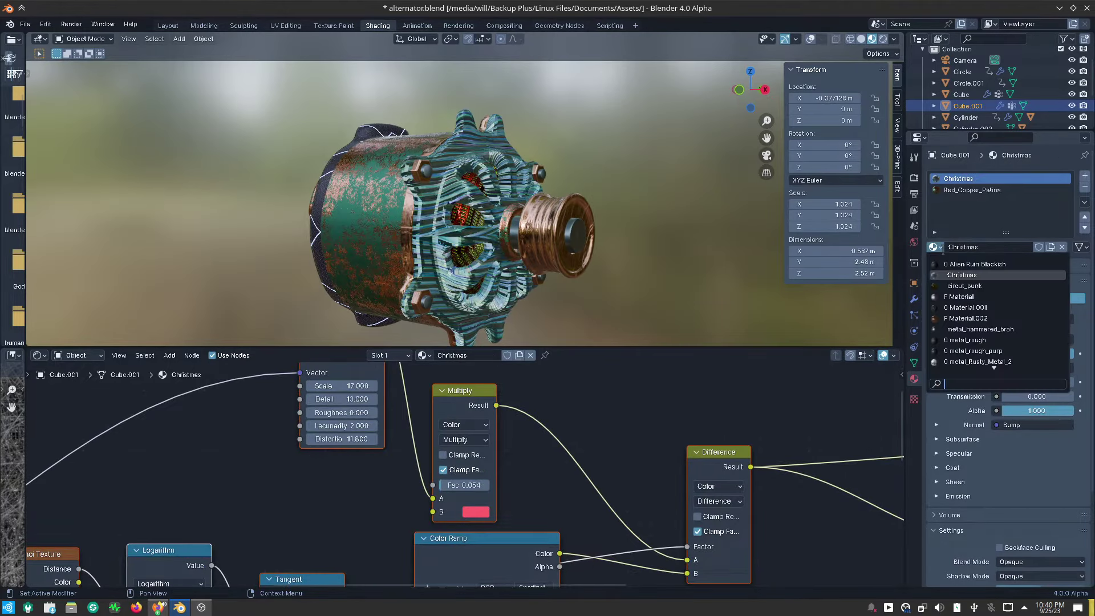
left_click(974, 288)
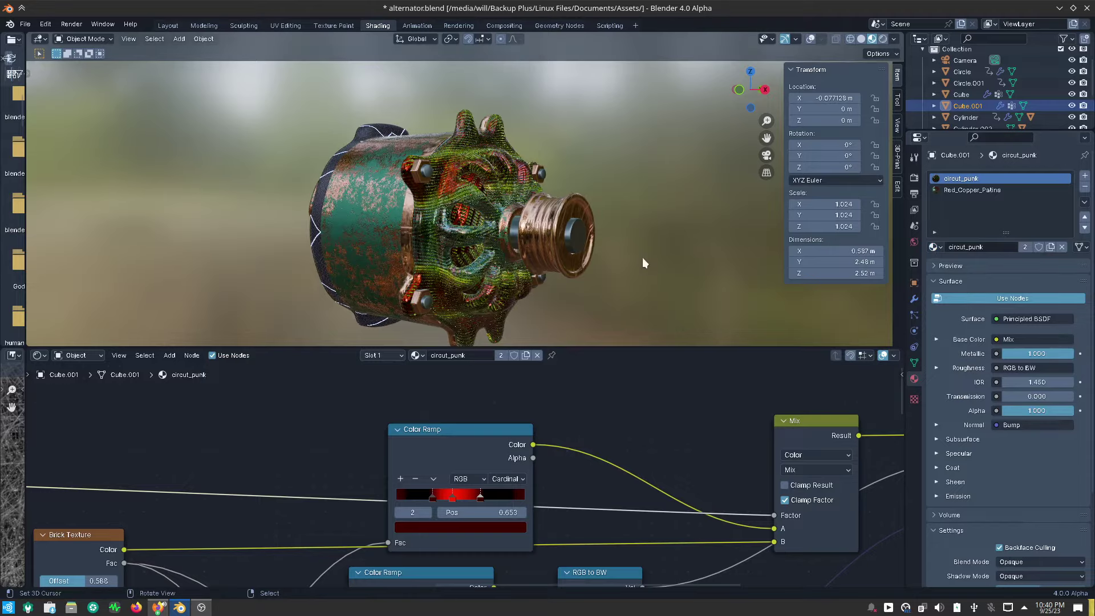
mouse_move(643, 261)
middle_mouse_down()
mouse_move(516, 244)
mouse_move(740, 260)
middle_mouse_up()
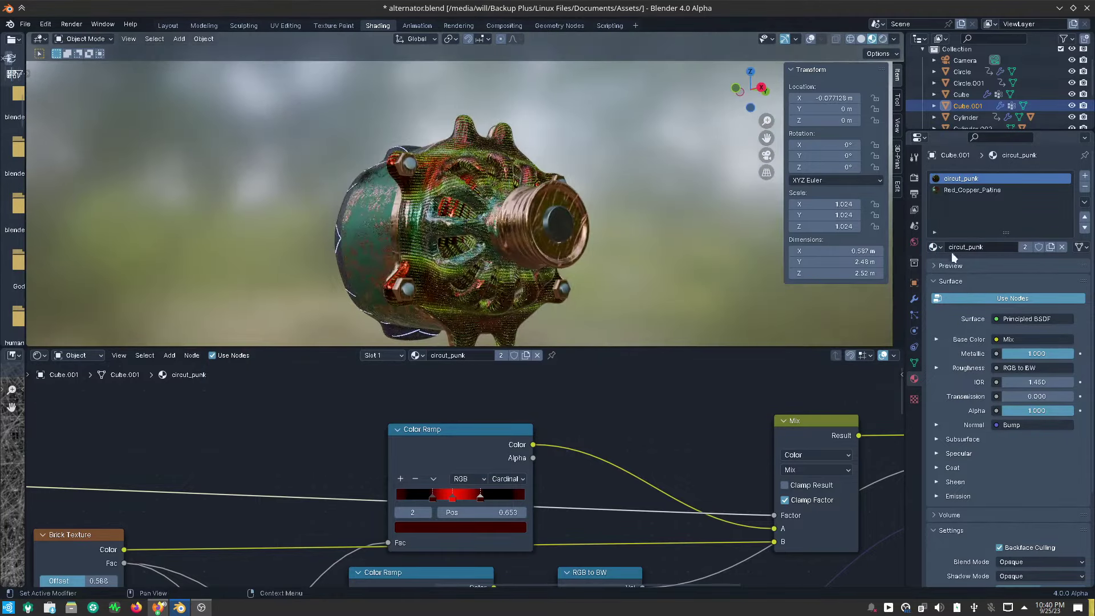
Switch the end frame to the plain metallic Material and check it from the side.
left_click(935, 247)
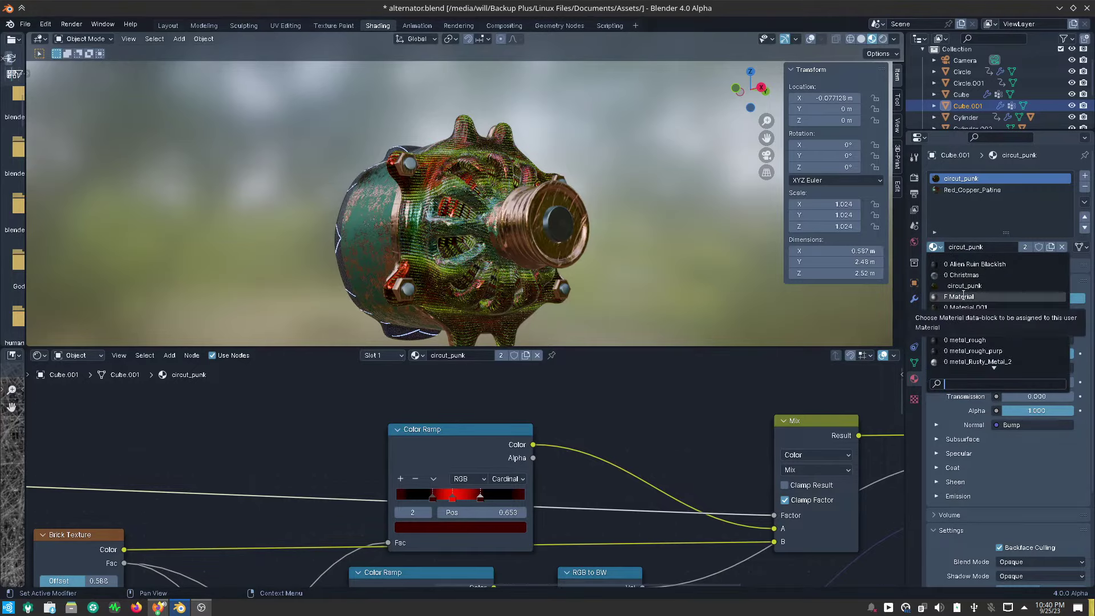
left_click(962, 295)
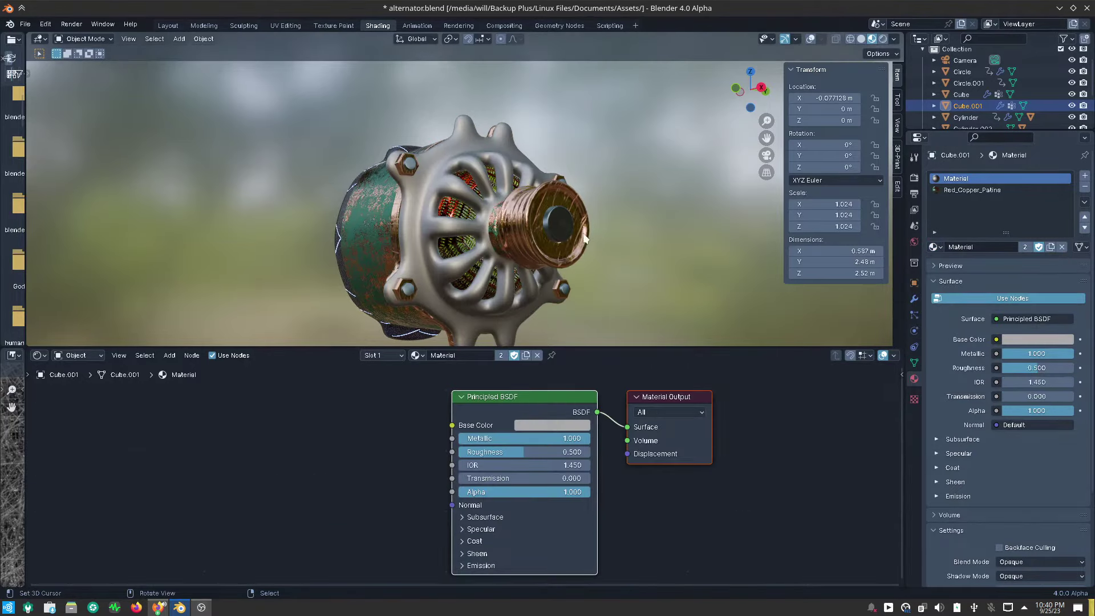
mouse_move(626, 239)
middle_mouse_down()
mouse_move(651, 290)
mouse_move(680, 270)
mouse_move(584, 246)
middle_mouse_up()
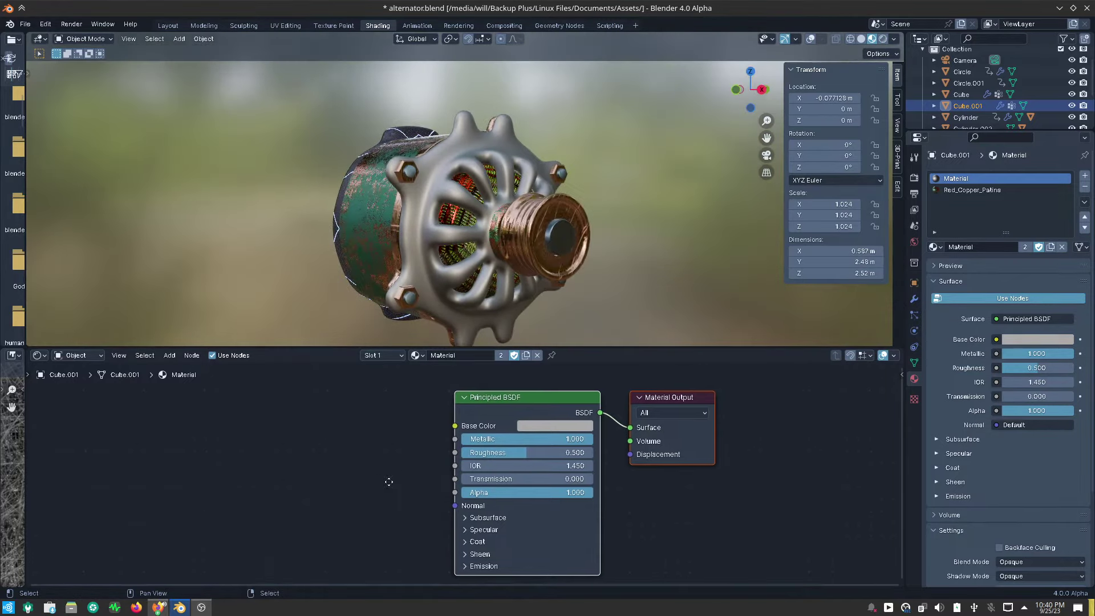
middle_click_drag(387, 479, 442, 480)
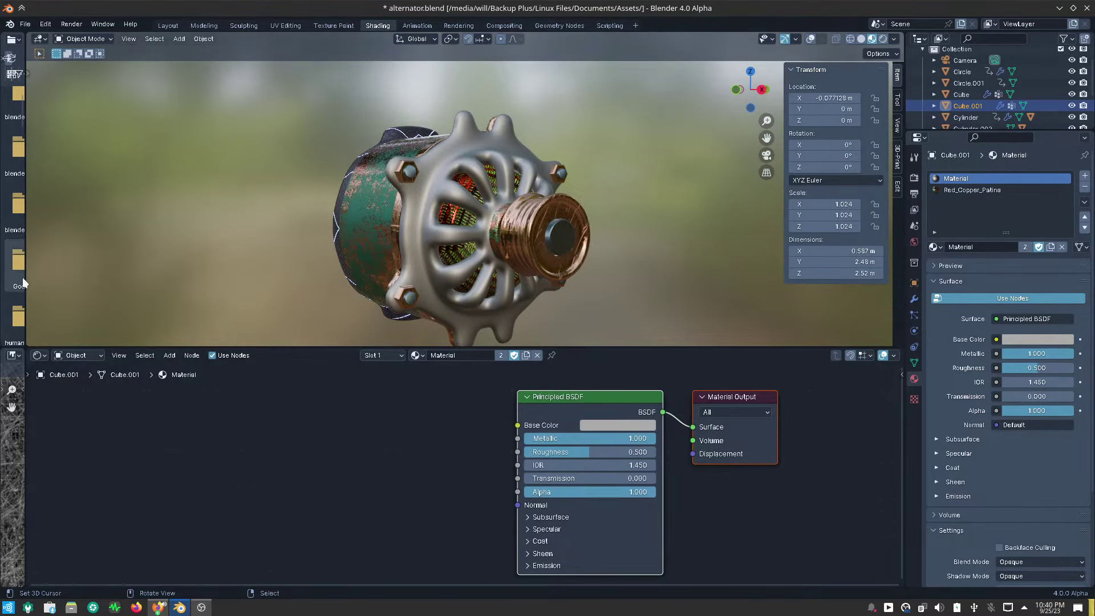
Add a TexturesCom_Overlay_Scratches_512_overlay.tif image texture driving Principled BSDF Roughness.
left_click_drag(24, 278, 175, 292)
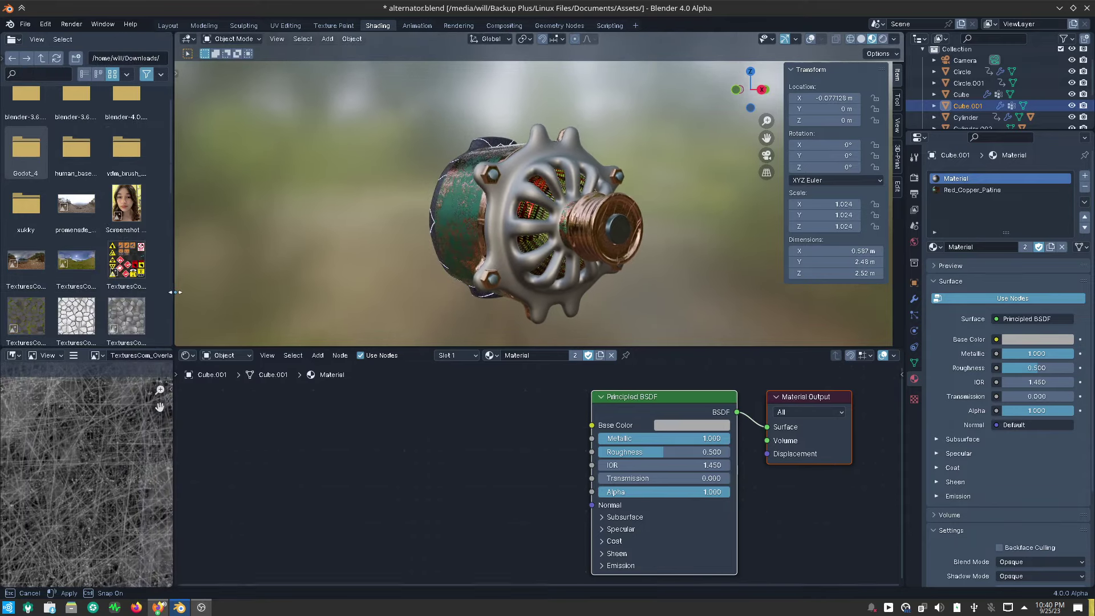
scroll(101, 247, "down", 2)
scroll(101, 246, "down", 4)
scroll(102, 251, "down", 3)
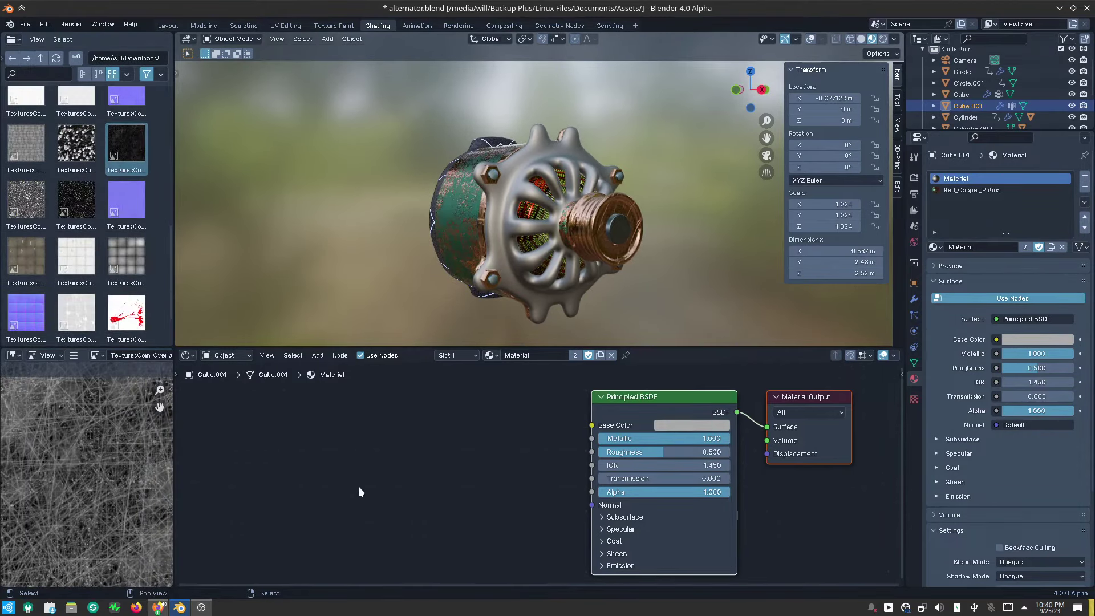
key("shift+a")
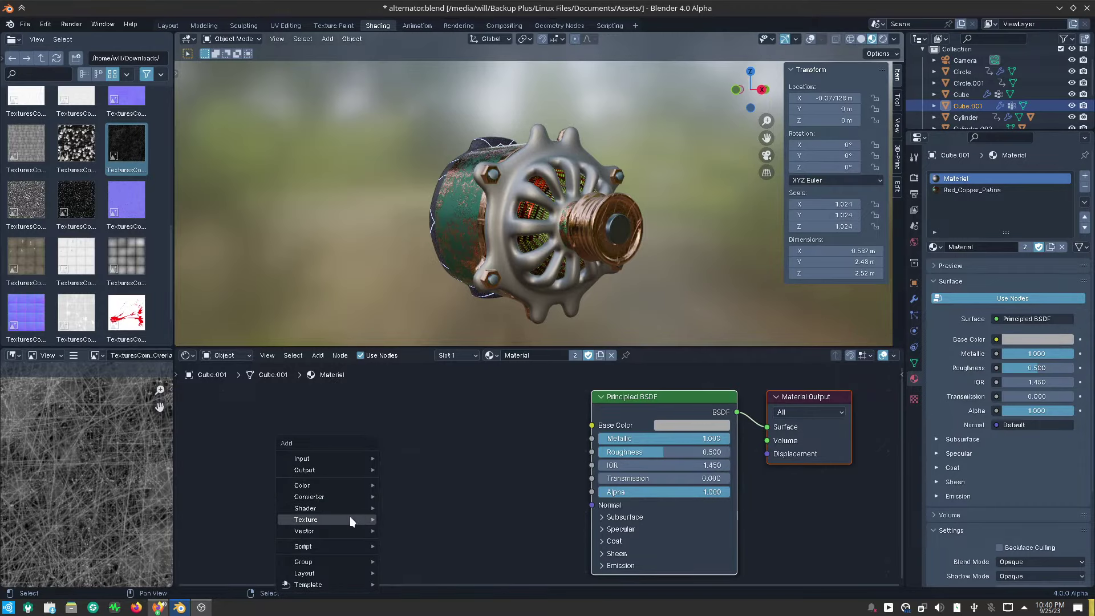
mouse_move(305, 519)
left_click(397, 422)
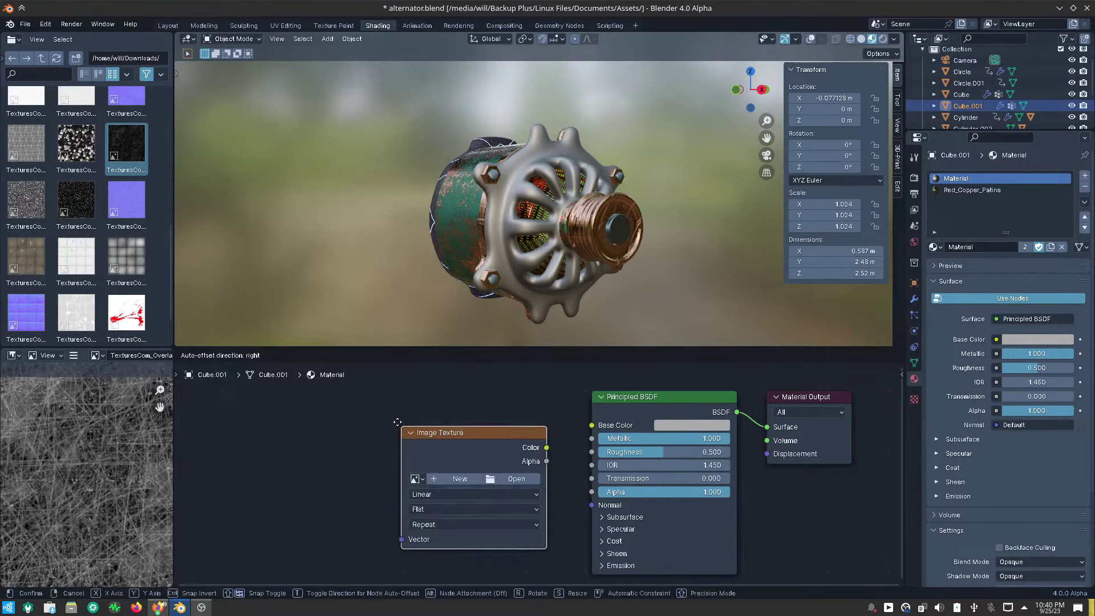
left_click(406, 474)
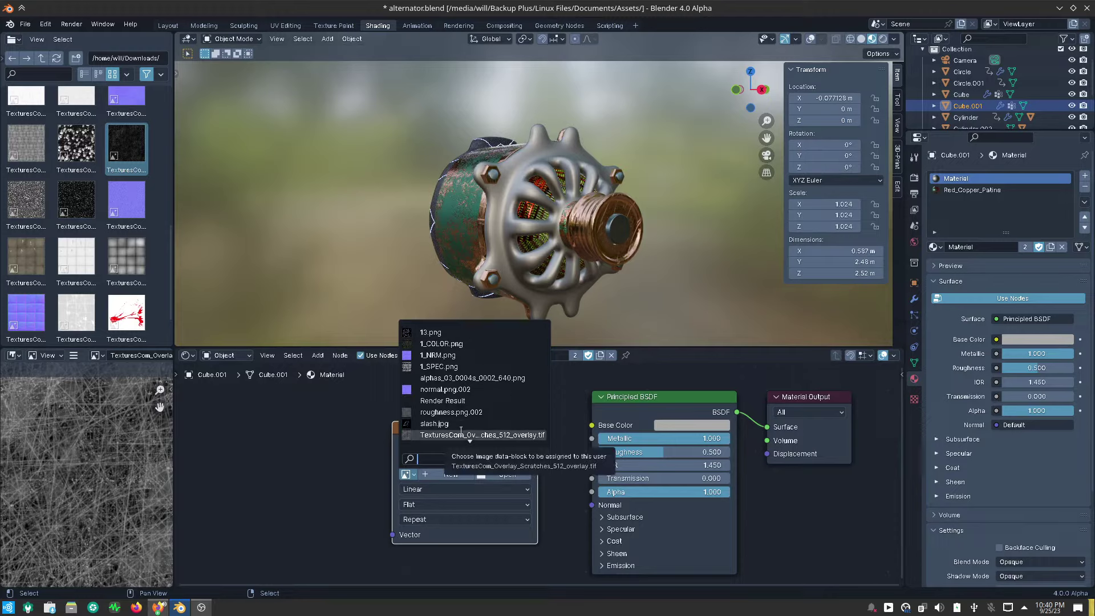
left_click(460, 433)
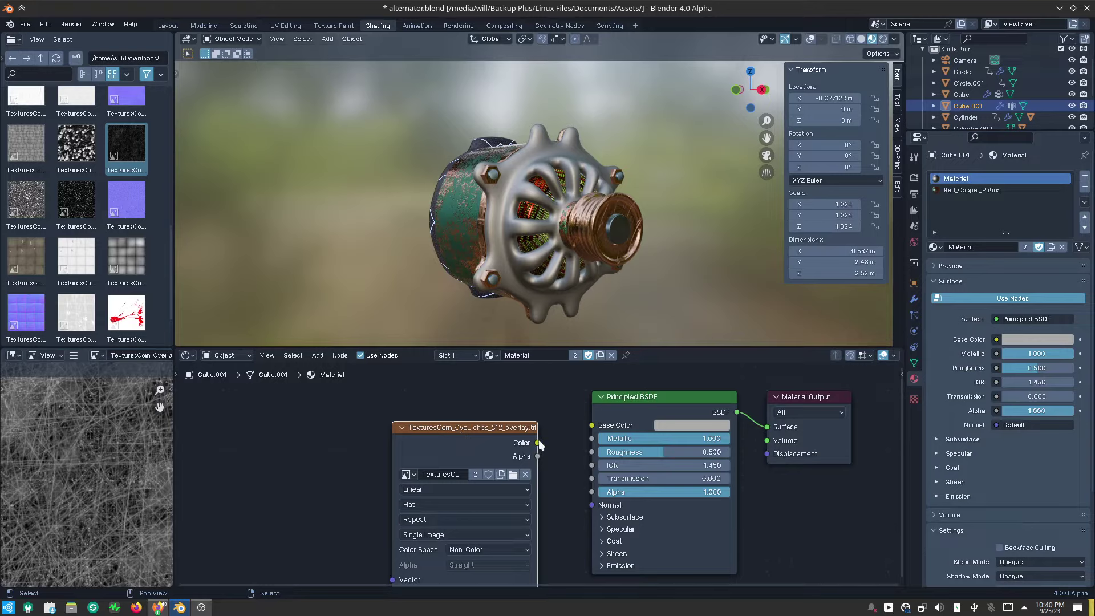
mouse_move(538, 443)
left_mouse_down()
mouse_move(579, 472)
mouse_move(593, 452)
left_mouse_up()
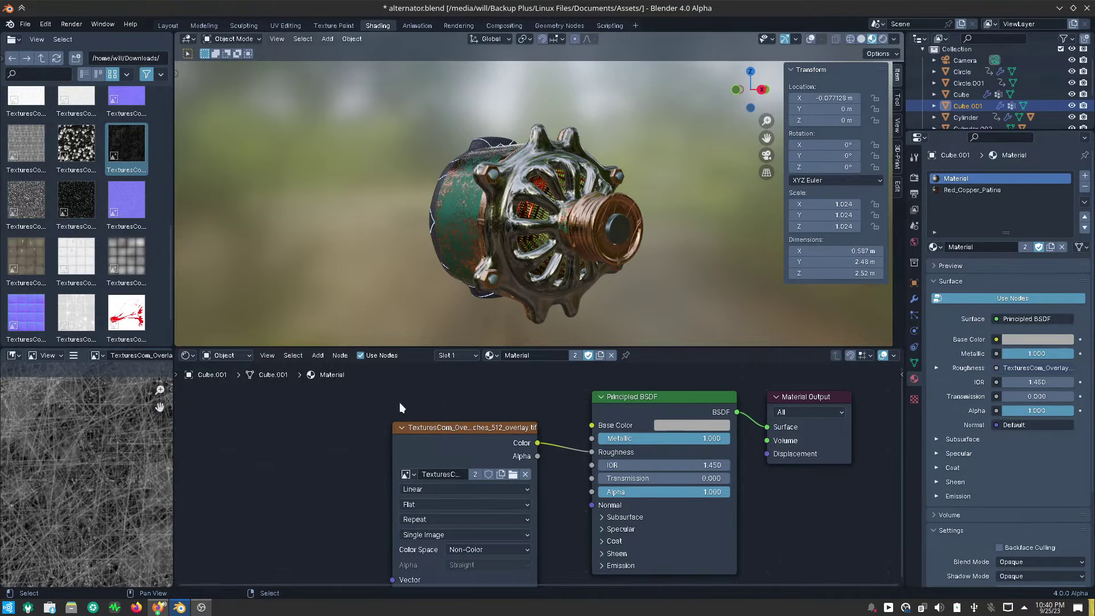
Add a Texture Coordinate node and link its UV to the scratches image Vector.
key("shift+a")
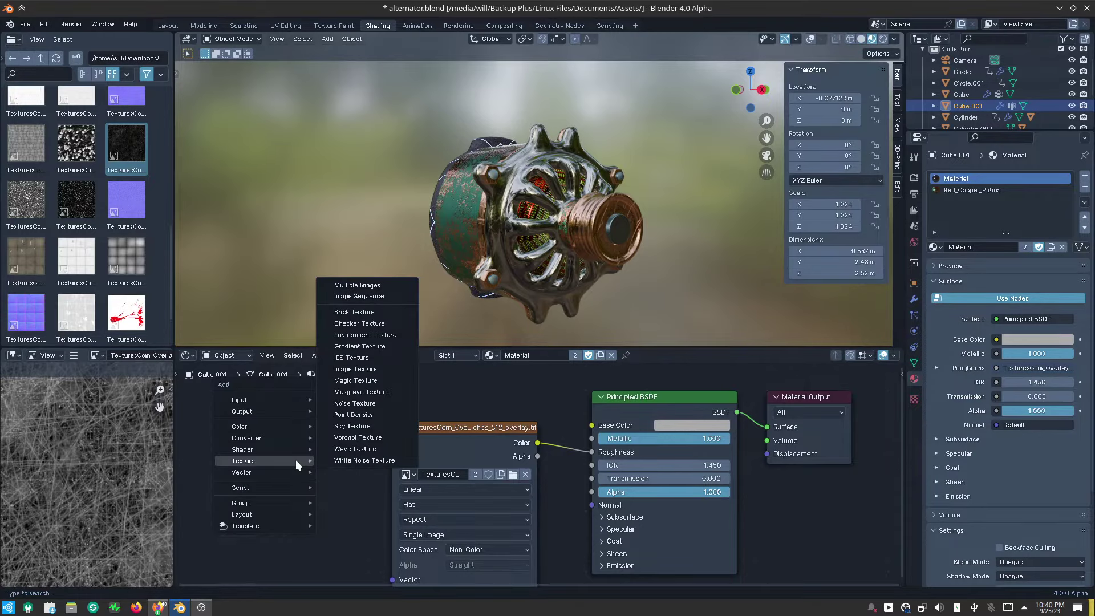
mouse_move(240, 399)
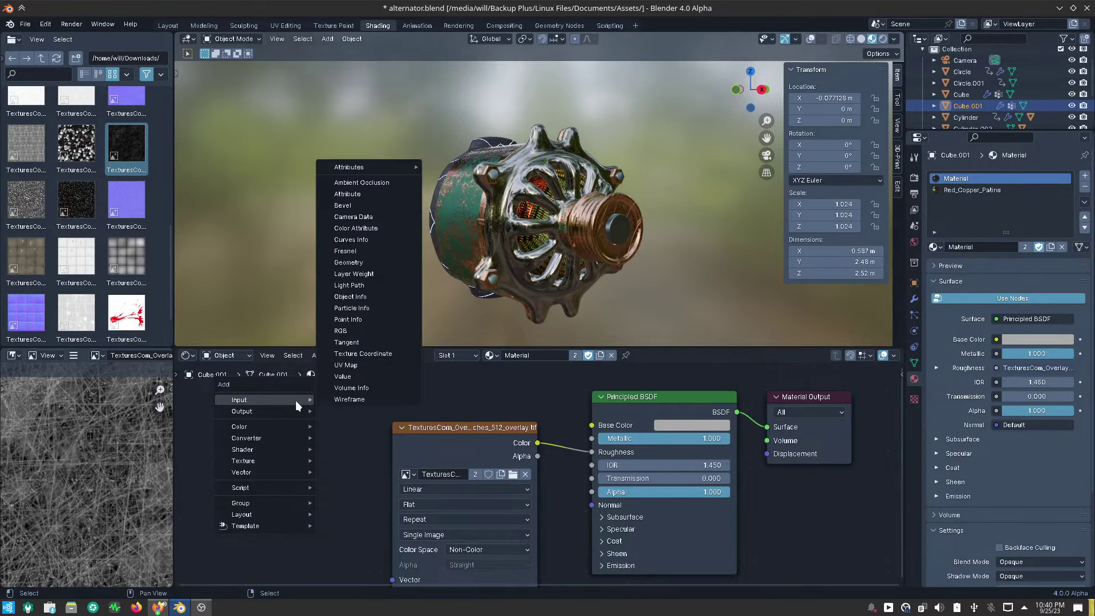
left_click(342, 358)
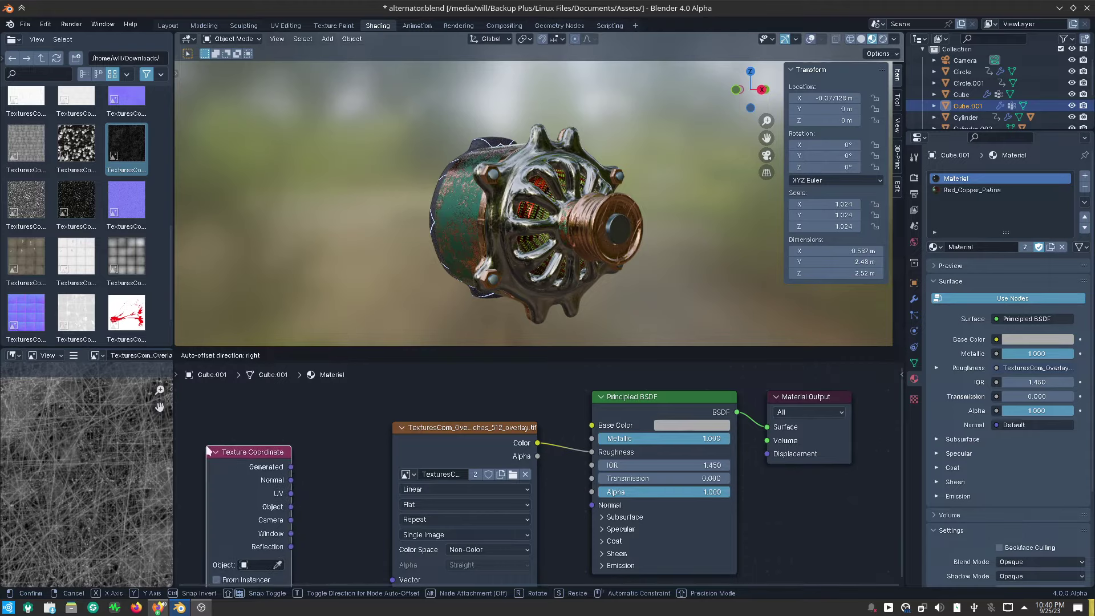
left_click(294, 493)
left_click_drag(290, 494, 394, 517)
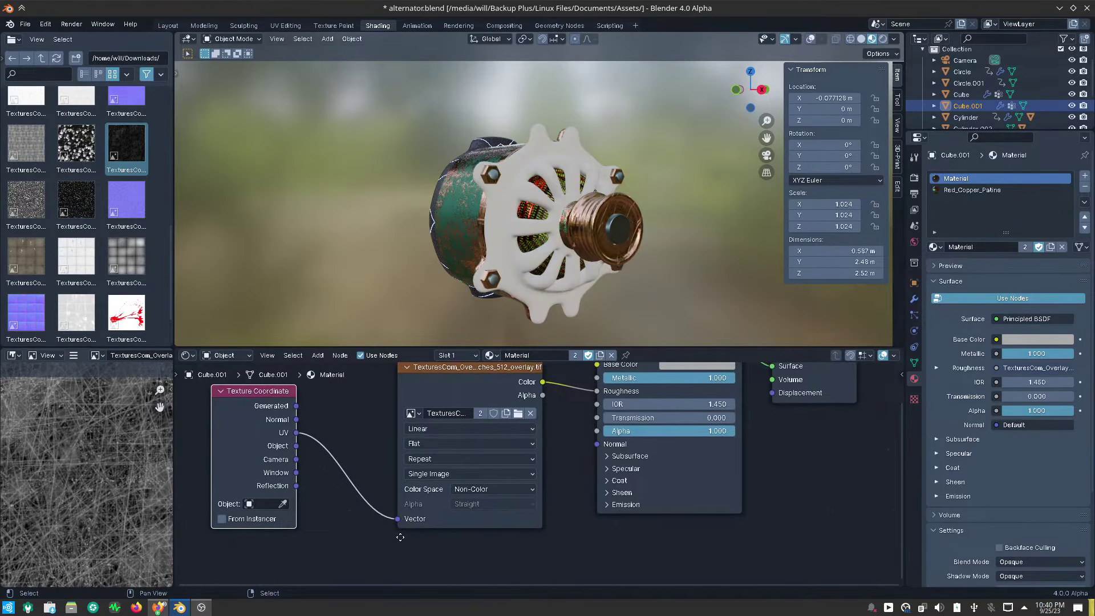
middle_click_drag(344, 533, 401, 545)
Insert a Mapping node on the UV link and inspect the scratched frame.
key("shift+a")
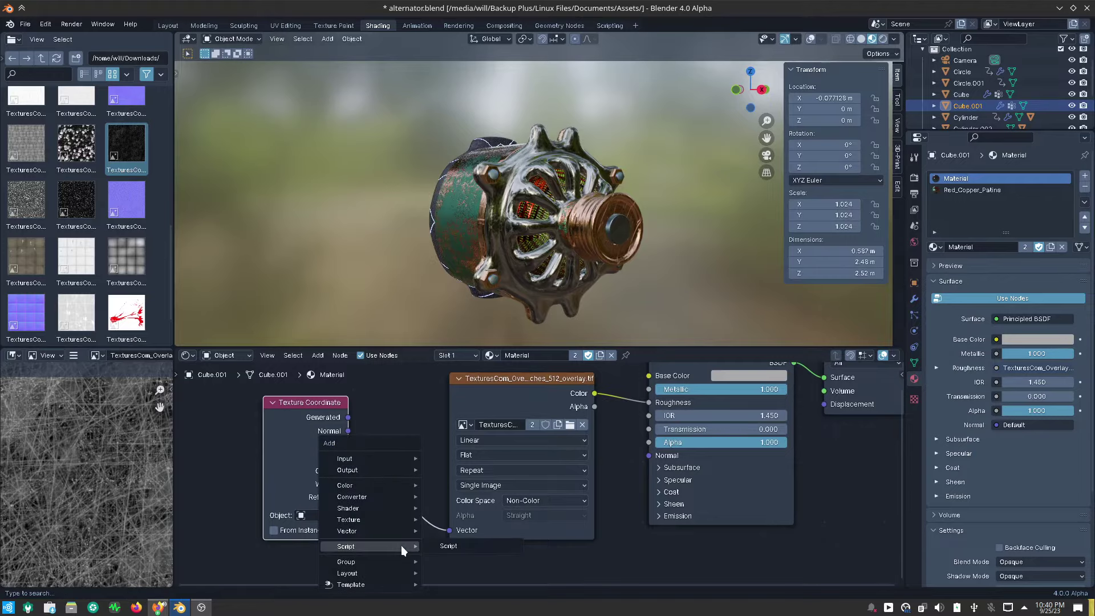
mouse_move(347, 530)
left_click(444, 466)
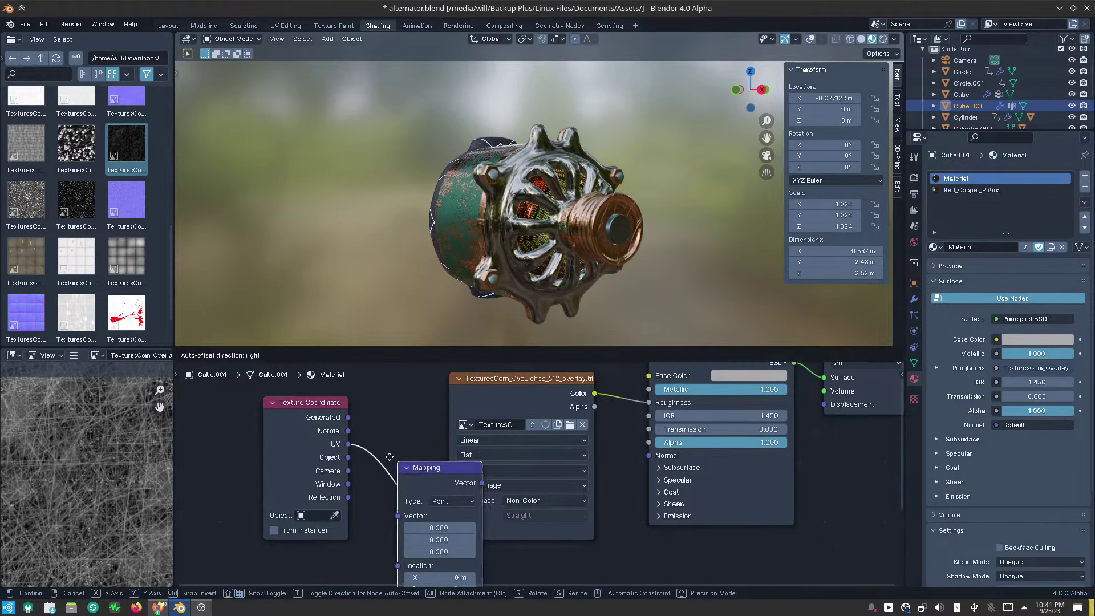
scroll(531, 272, "up", 5)
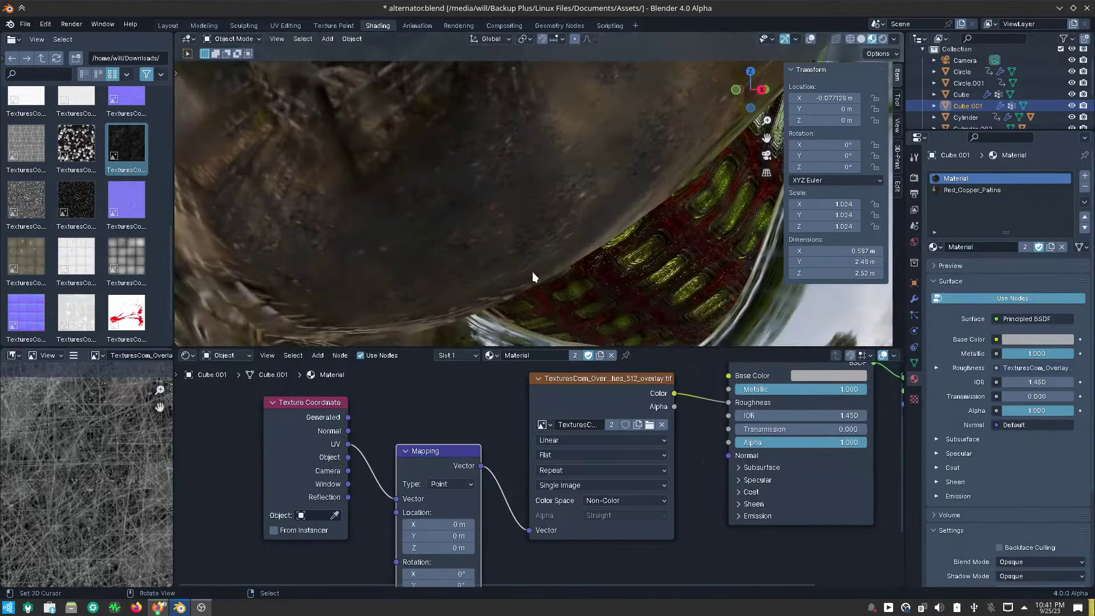
scroll(532, 275, "down", 2)
mouse_move(537, 282)
middle_mouse_down()
mouse_move(566, 309)
mouse_move(499, 298)
mouse_move(518, 294)
mouse_move(522, 316)
mouse_move(528, 183)
mouse_move(513, 265)
middle_mouse_up()
scroll(485, 294, "down", 4)
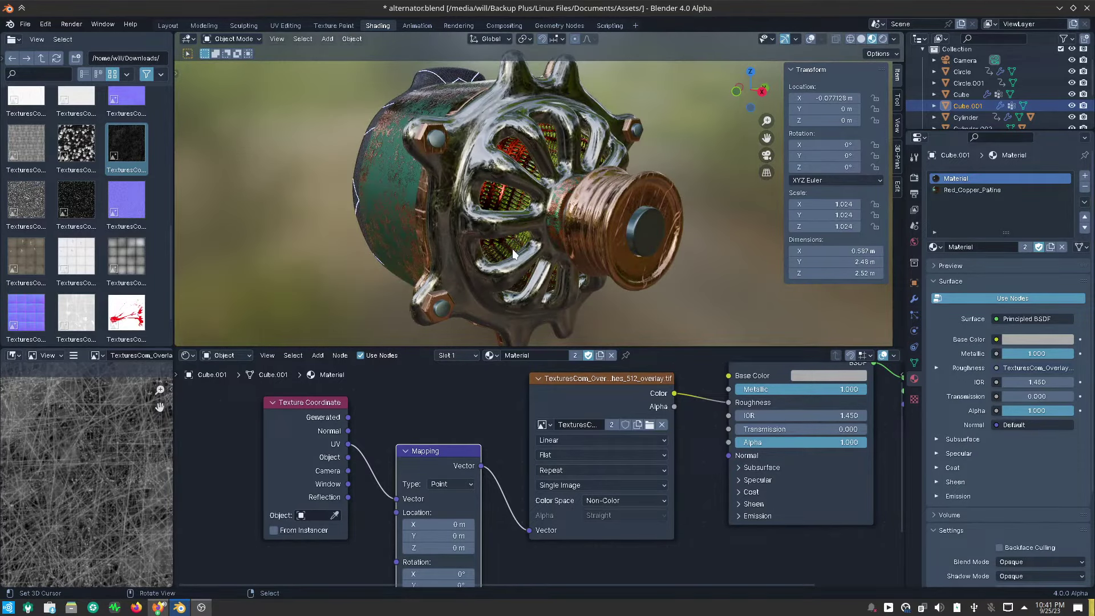
mouse_move(513, 254)
middle_mouse_down()
mouse_move(536, 221)
mouse_move(454, 185)
mouse_move(247, 208)
mouse_move(589, 206)
mouse_move(566, 211)
mouse_move(577, 184)
middle_mouse_up()
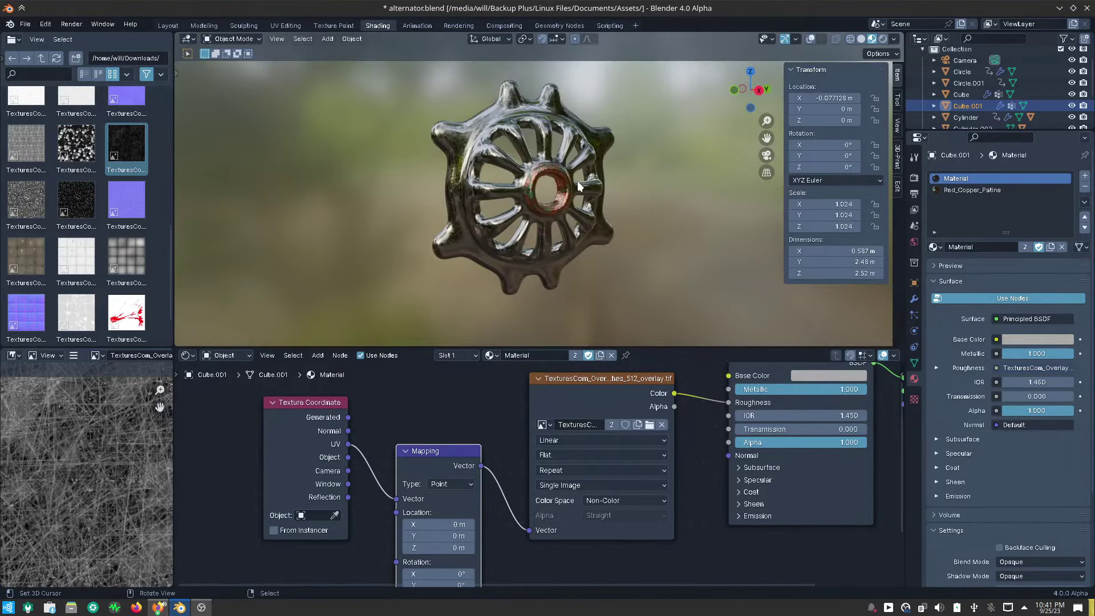
Inspect the wheel's base mesh in Edit Mode with modifiers hidden, solid shading and overlays.
key("ctrl+Tab")
left_click(681, 181)
middle_click_drag(682, 181, 667, 194)
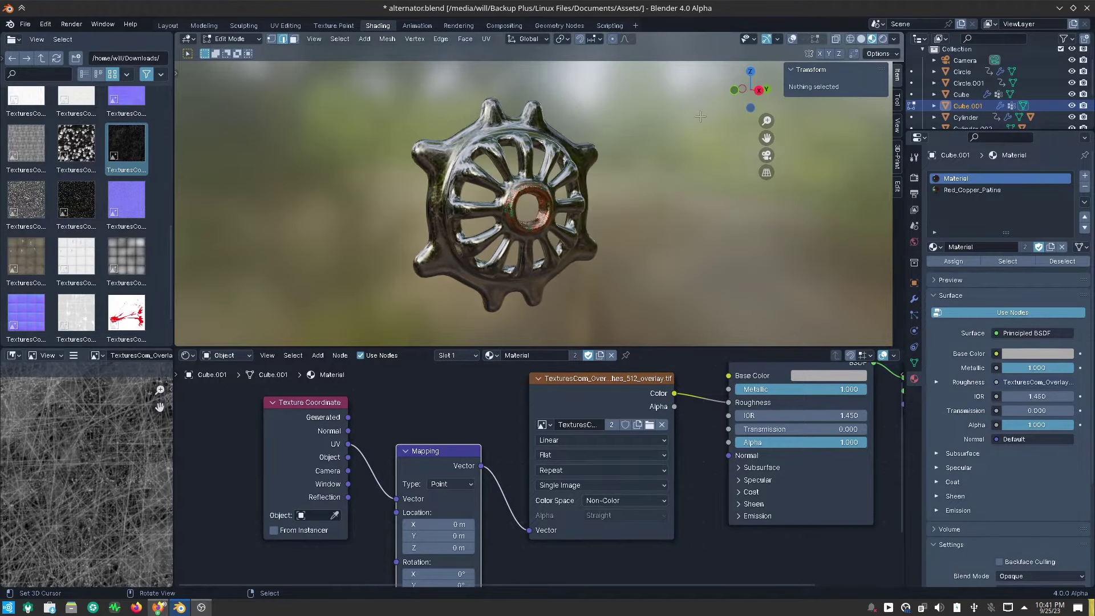
left_click(914, 298)
left_click(958, 186)
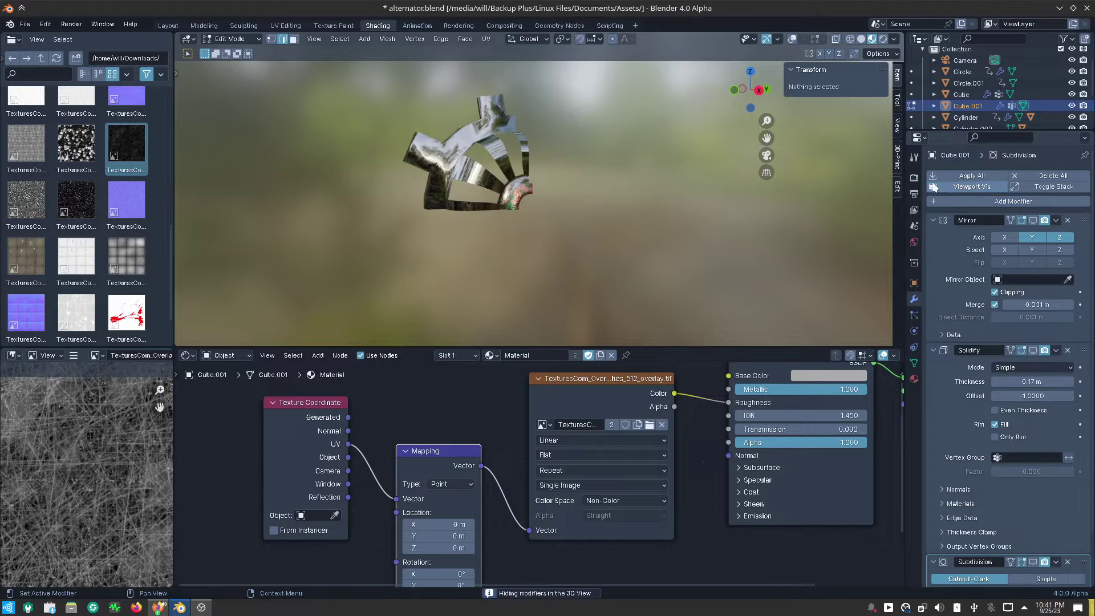
left_click(861, 39)
mouse_move(628, 105)
middle_mouse_down()
mouse_move(638, 189)
mouse_move(685, 172)
middle_mouse_up()
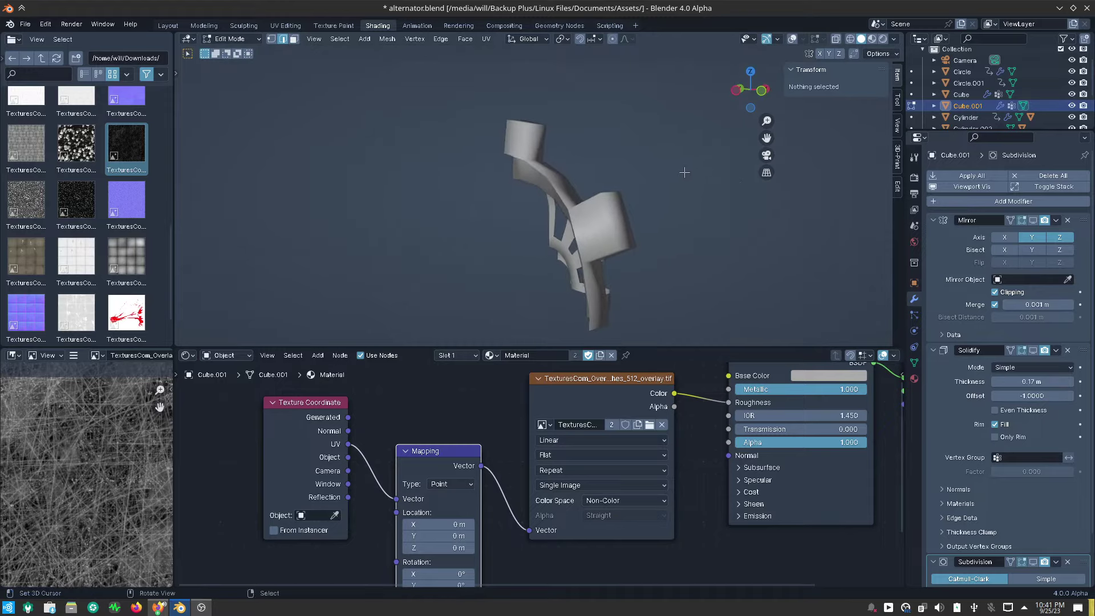
left_click(792, 39)
mouse_move(667, 268)
middle_mouse_down()
mouse_move(693, 292)
mouse_move(624, 260)
mouse_move(464, 245)
middle_mouse_up()
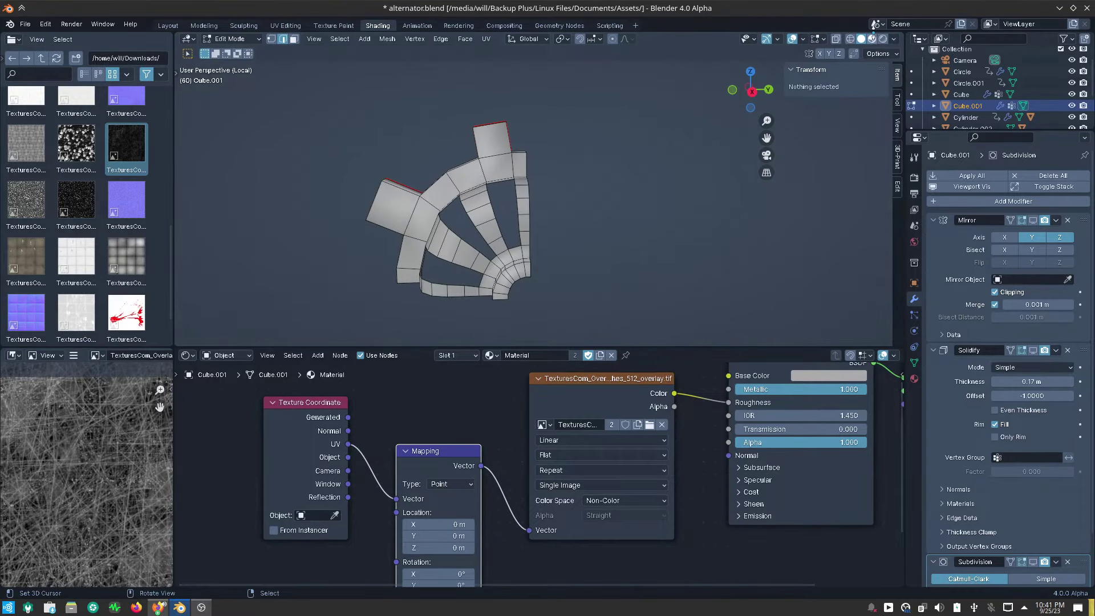
Restore material preview, show modifiers in edit mode, and leave Local view.
left_click(873, 40)
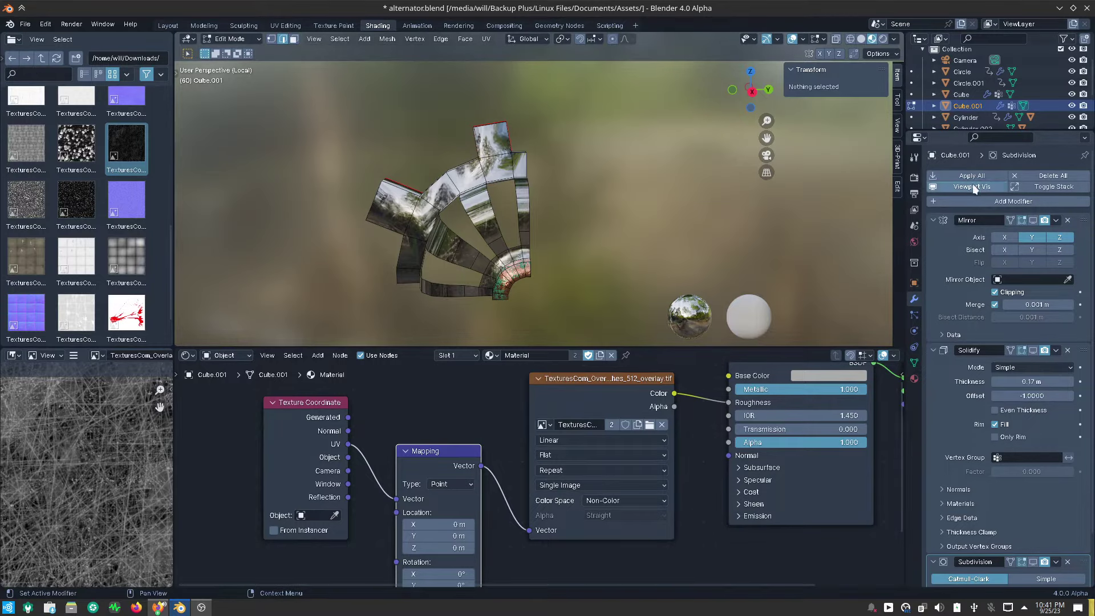
left_click(973, 188)
middle_click_drag(520, 193, 555, 185)
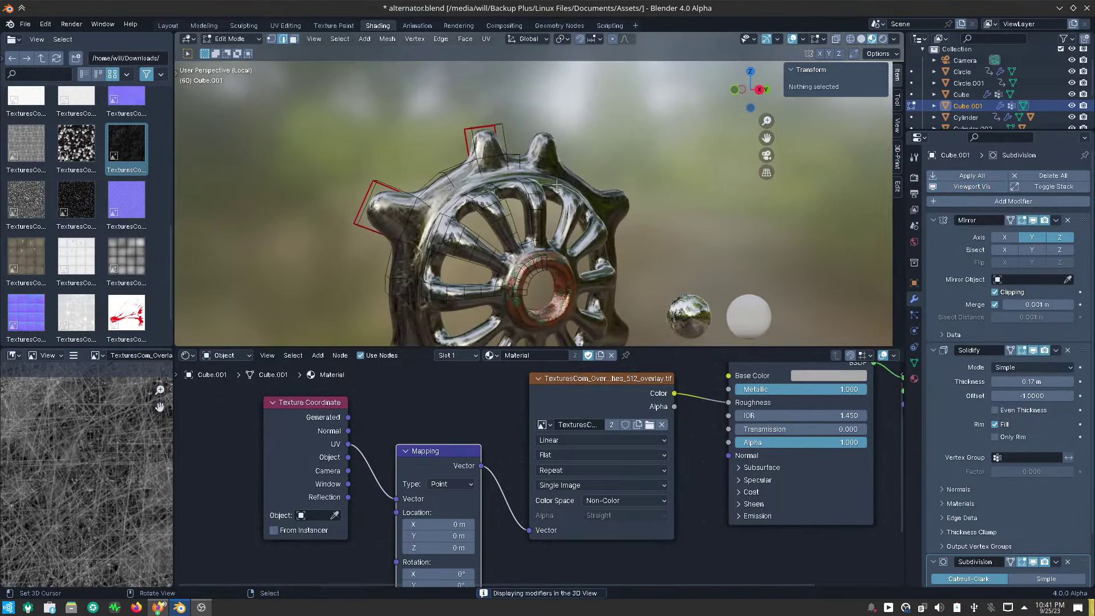
key("KP_Divide")
key("ctrl+Tab")
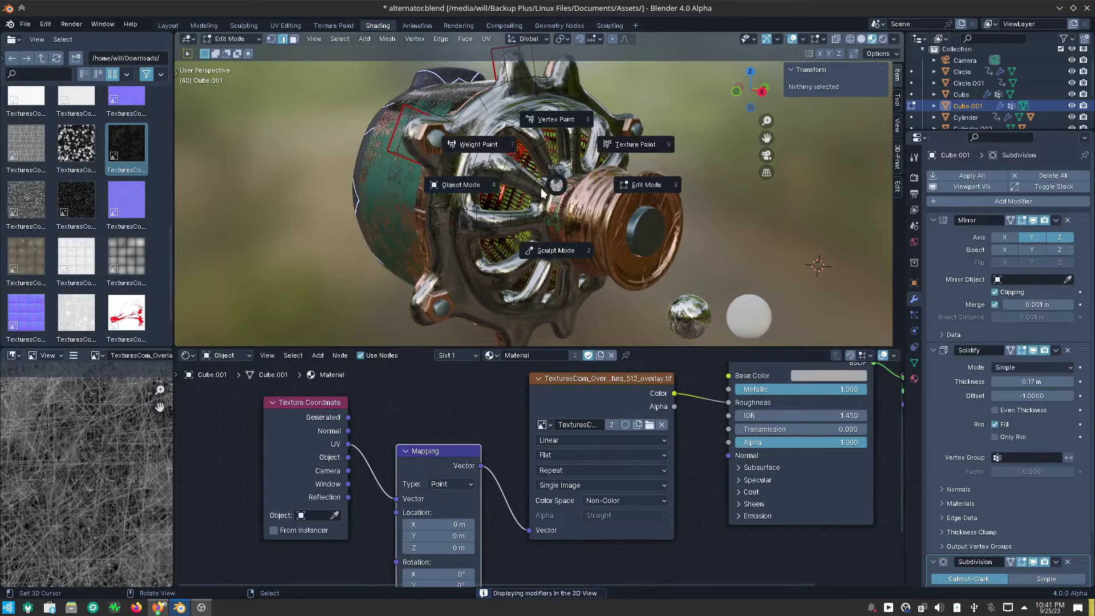
Return the wheel to Object Mode and frame the shader node tree.
left_click(473, 220)
middle_click_drag(473, 220, 481, 244)
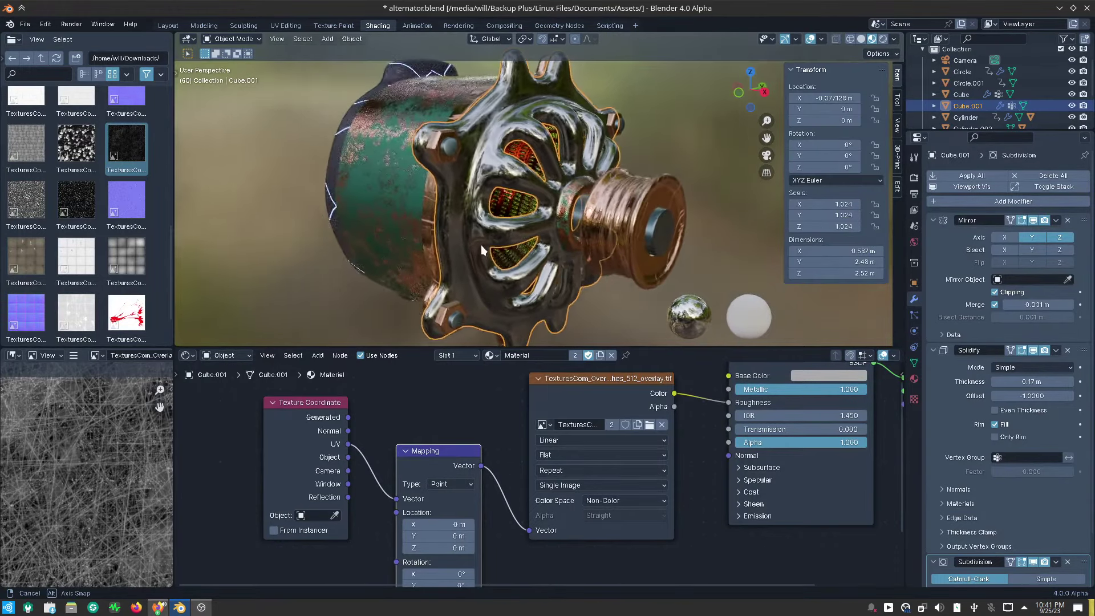
scroll(456, 228, "up", 4)
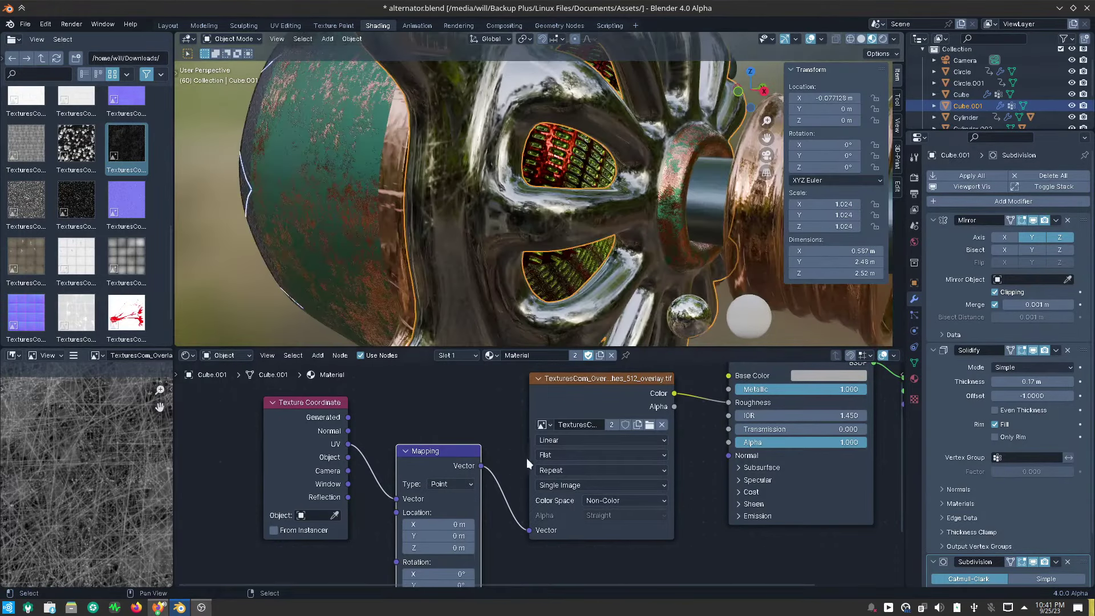
scroll(455, 416, "down", 1)
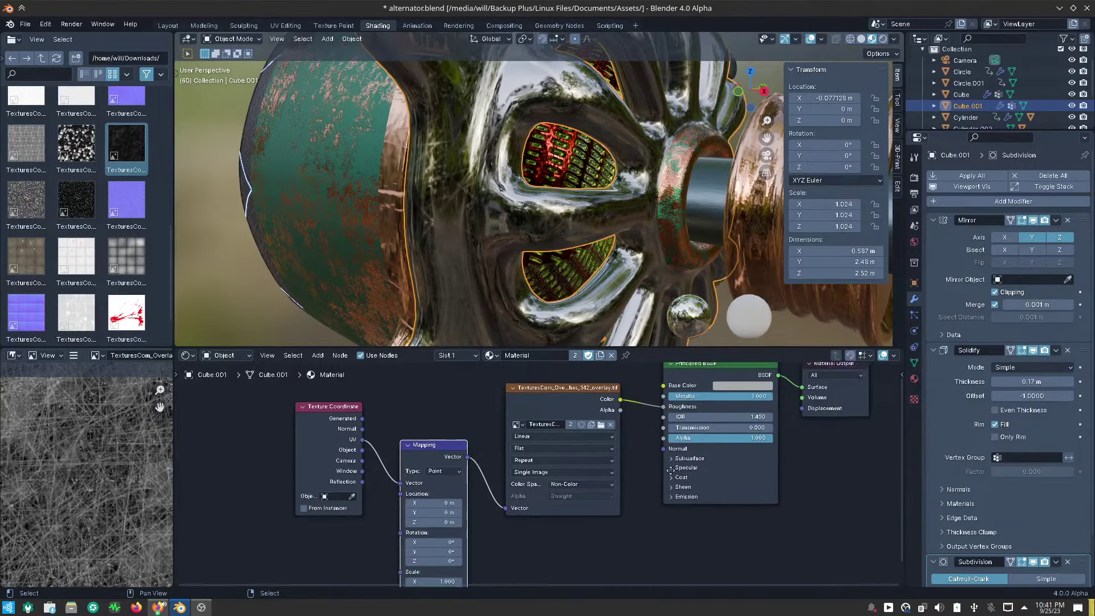
middle_click_drag(678, 455, 595, 429)
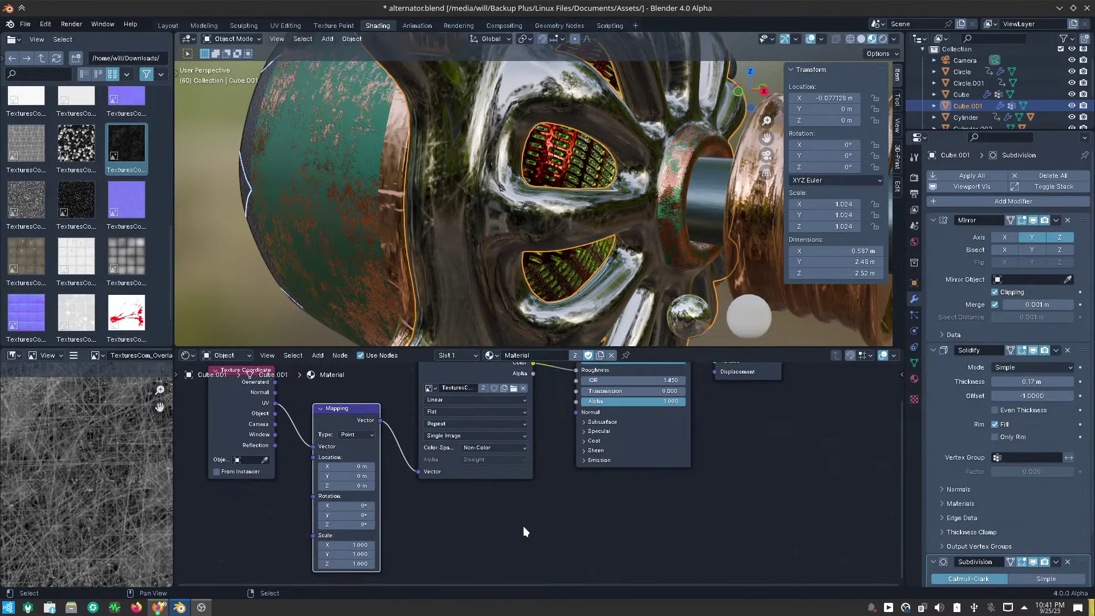
Add an inverted Bump node, image Color to Height, Normal to BSDF, strength 0.05.
key("shift+a")
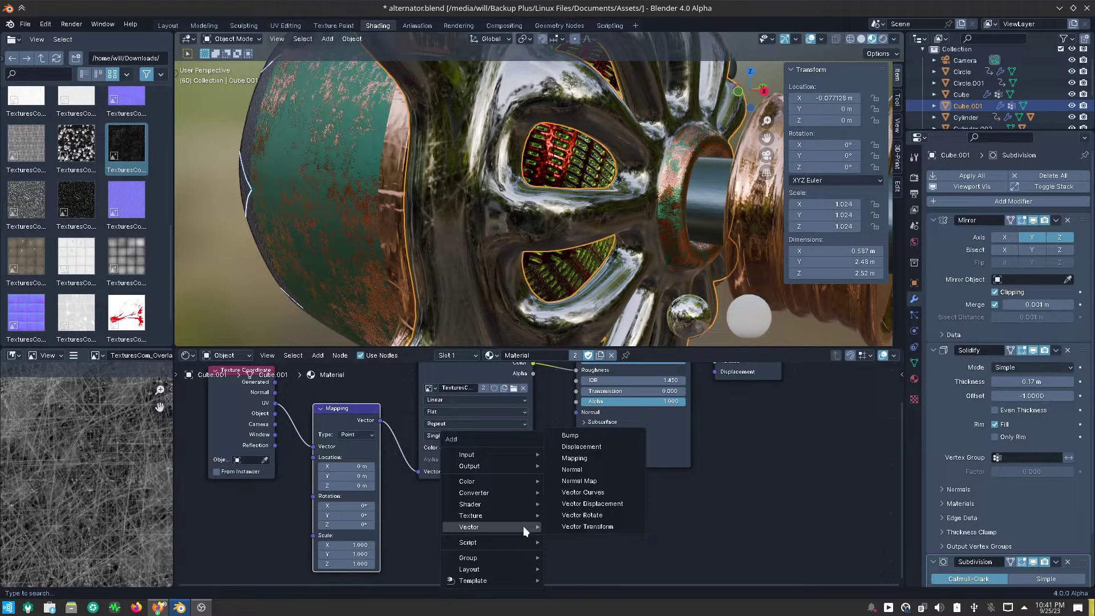
left_click(570, 435)
left_click(459, 469)
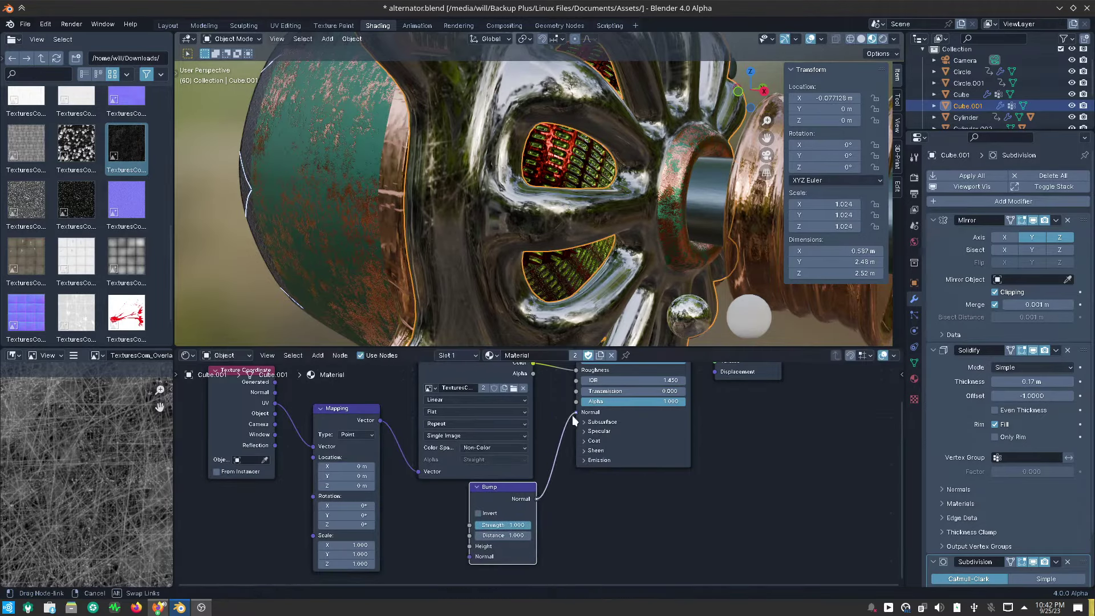
left_click_drag(537, 499, 574, 412)
left_click_drag(533, 363, 469, 546)
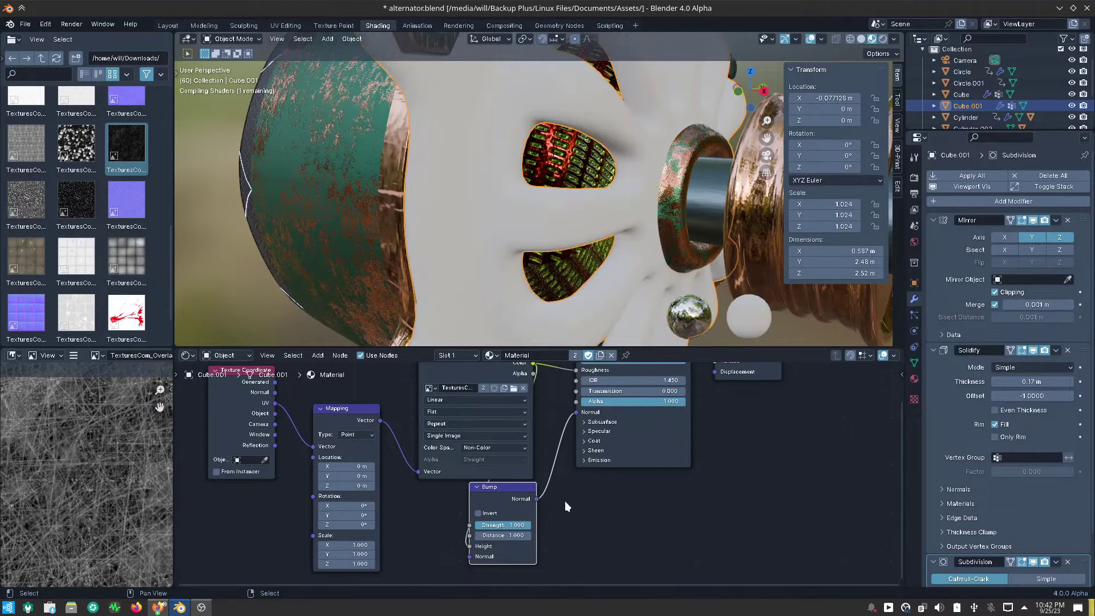
left_click(502, 524)
type("0.05")
key("Return")
Lower the Bump strength further to 0.017 and check the relief.
left_click(478, 513)
scroll(604, 324, "down", 3)
mouse_move(604, 324)
middle_mouse_down()
mouse_move(562, 300)
mouse_move(576, 268)
middle_mouse_up()
scroll(562, 300, "down", 2)
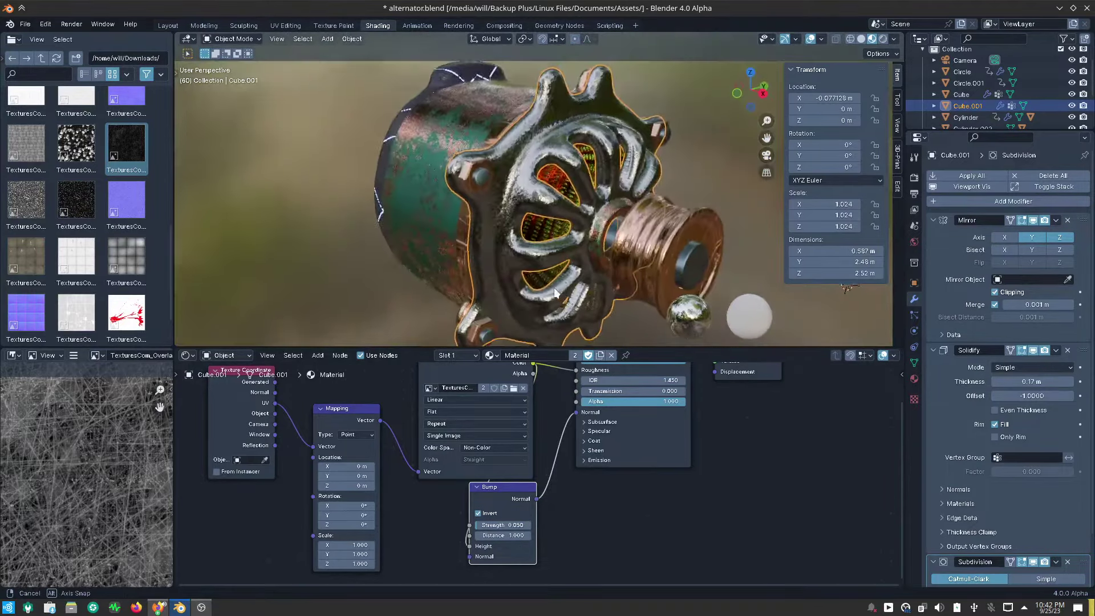
scroll(576, 268, "up", 2)
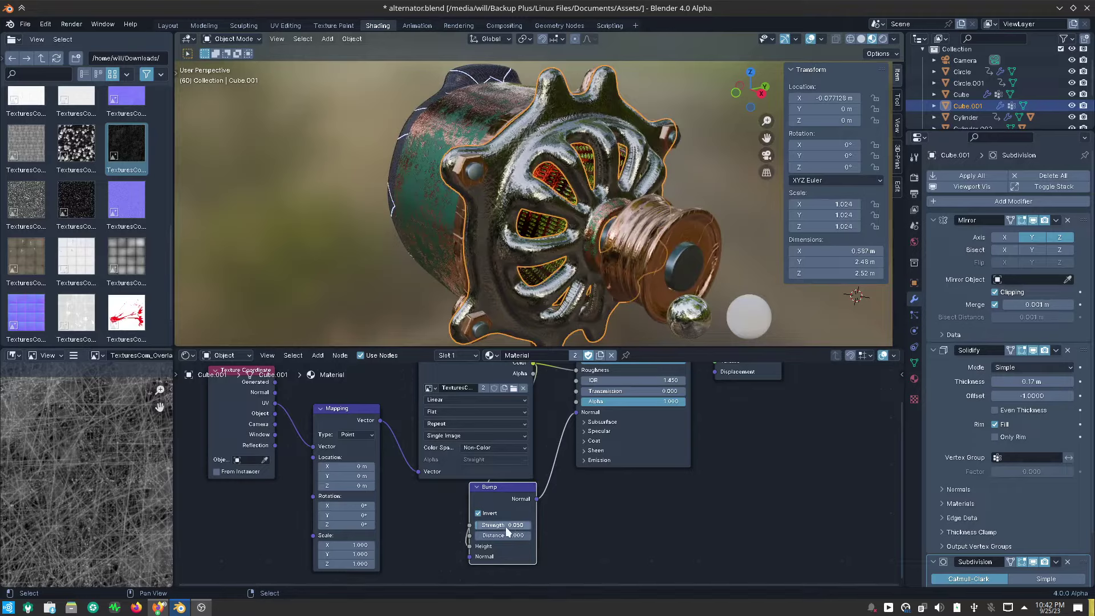
mouse_move(505, 525)
left_mouse_down()
mouse_move(482, 526)
mouse_move(507, 525)
left_mouse_up()
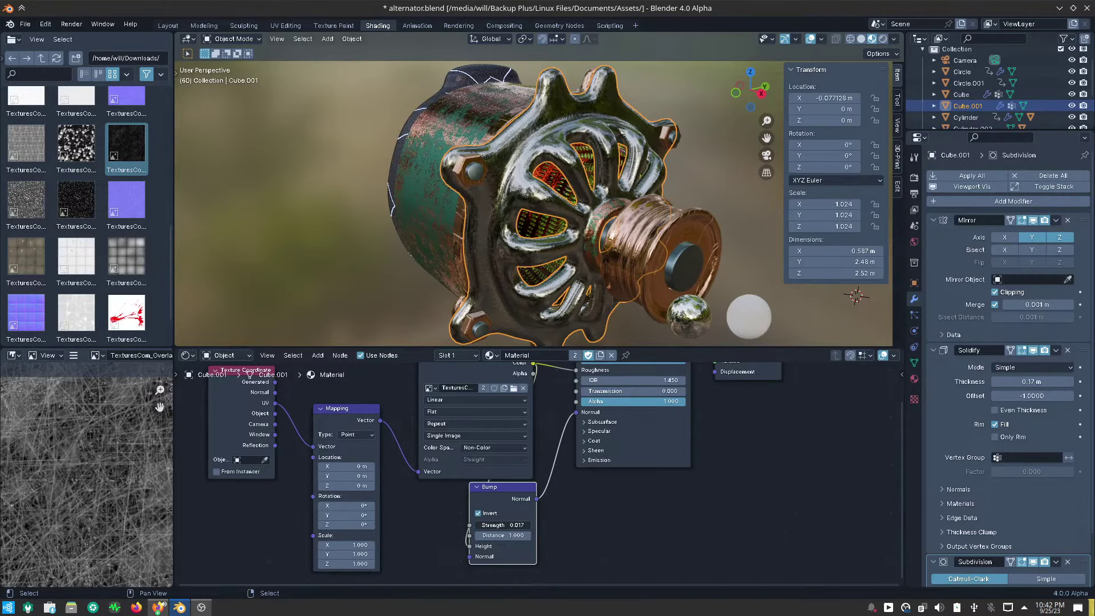
middle_click_drag(472, 383, 499, 456)
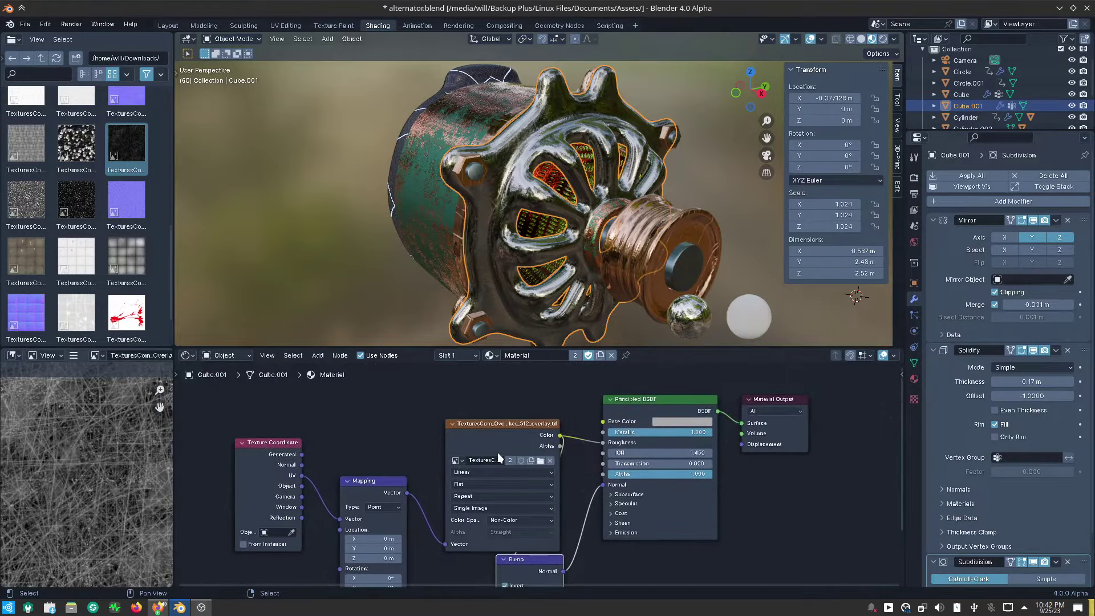
Move the texture nodes left and insert an Add Math node into the image-to-Roughness link.
left_click_drag(213, 390, 474, 591)
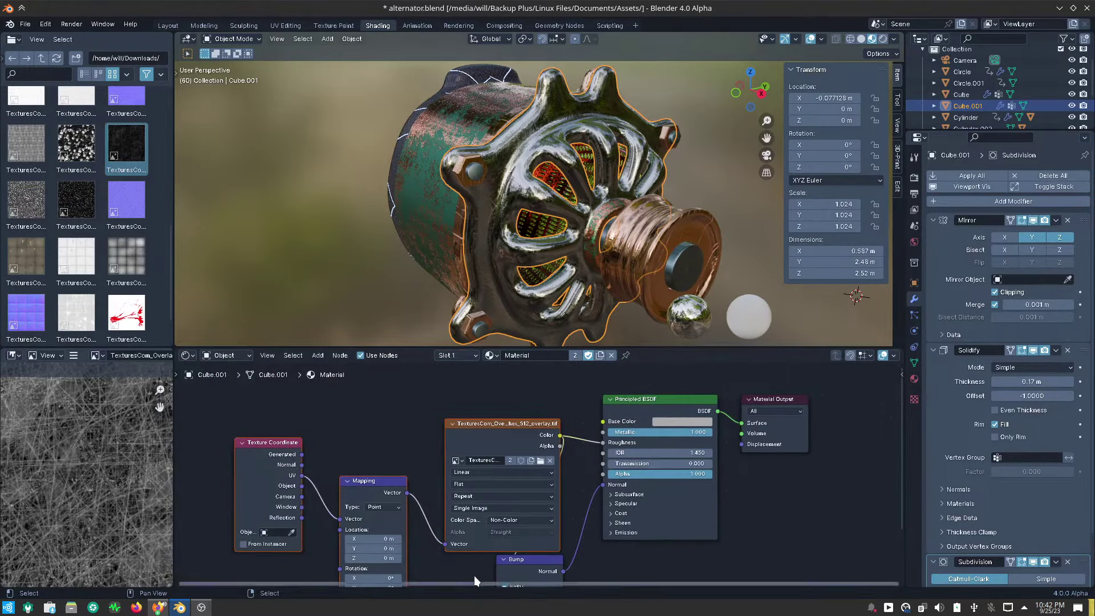
key("g")
left_click(331, 560)
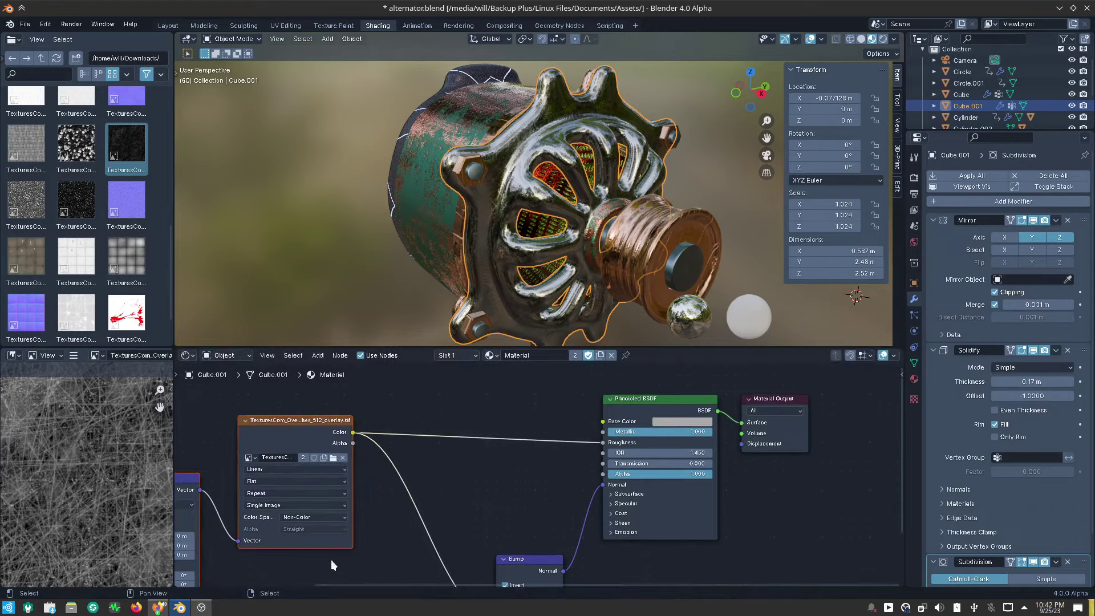
key("shift+a")
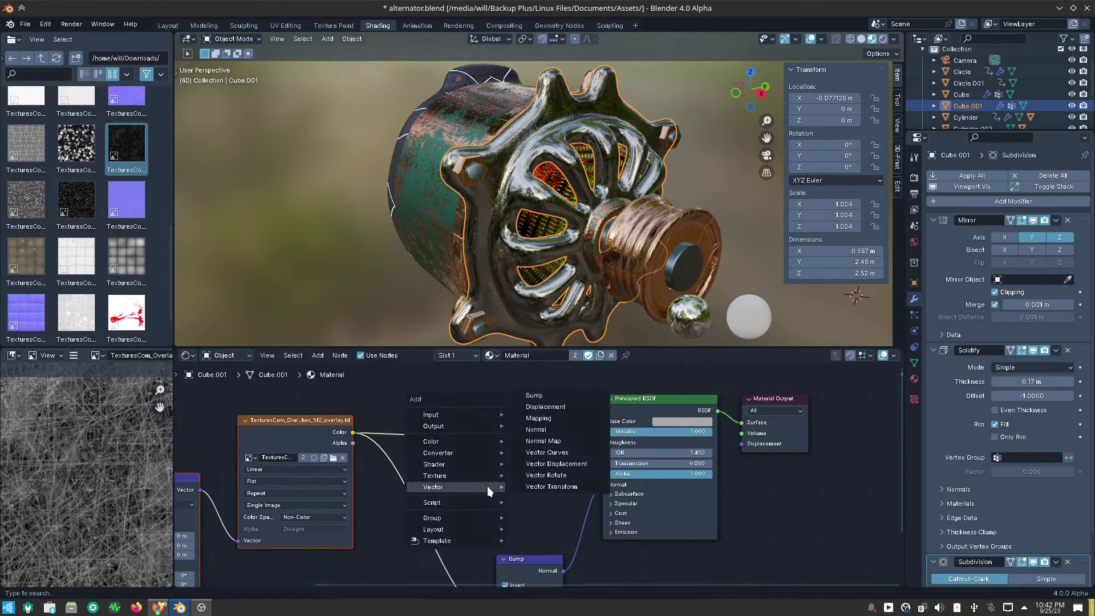
mouse_move(438, 453)
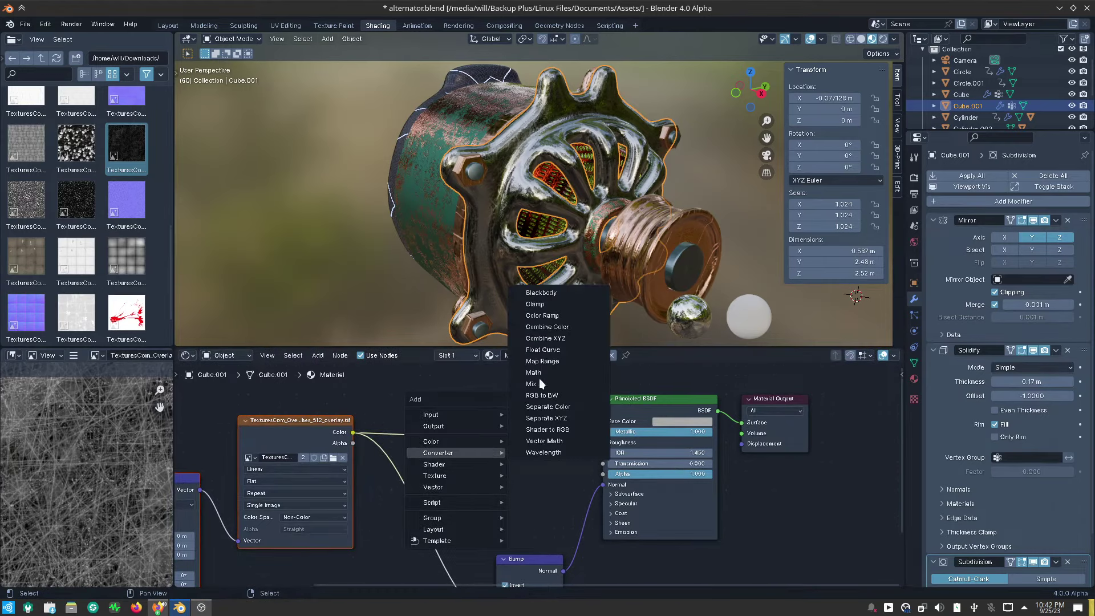
left_click(540, 372)
left_click(486, 432)
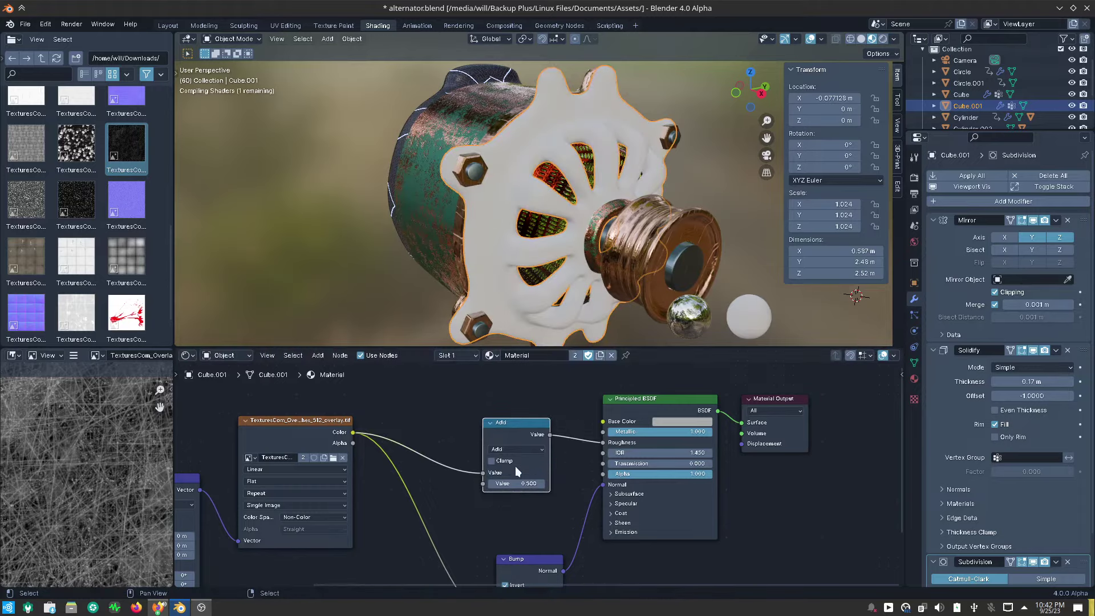
Experiment with the Add node's offset value, ending at 0.9.
scroll(538, 308, "up", 5)
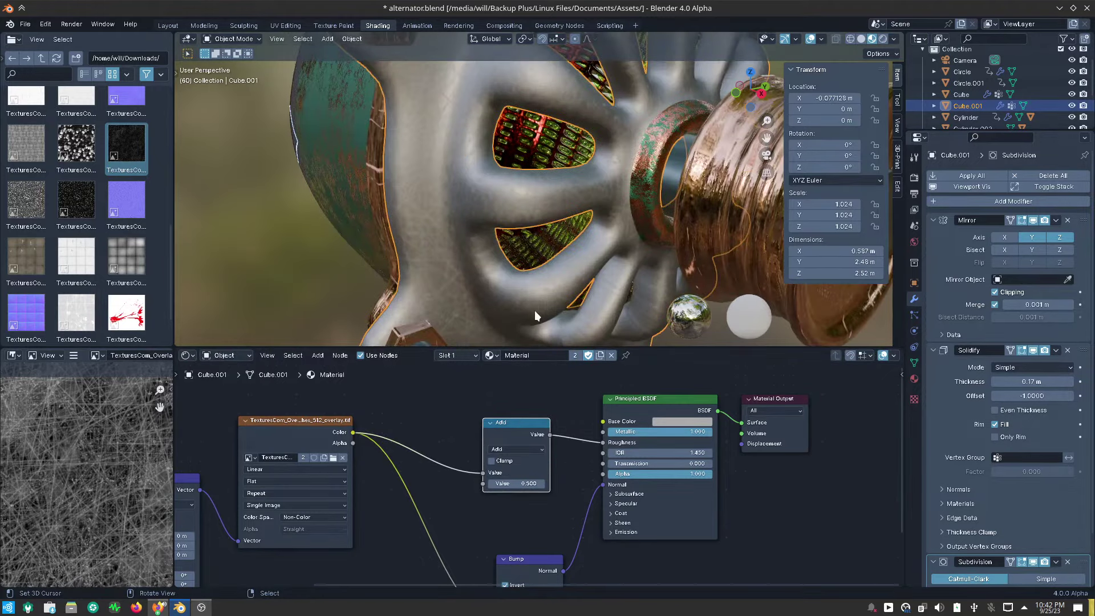
mouse_move(534, 310)
middle_mouse_down()
mouse_move(536, 266)
mouse_move(526, 336)
middle_mouse_up()
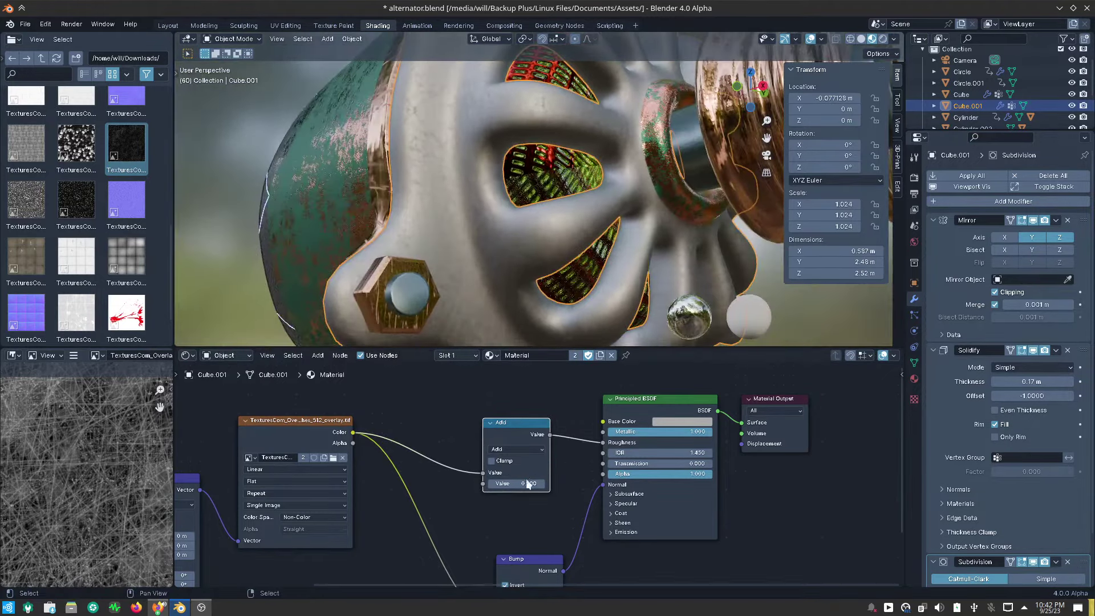
left_click_drag(528, 484, 522, 484)
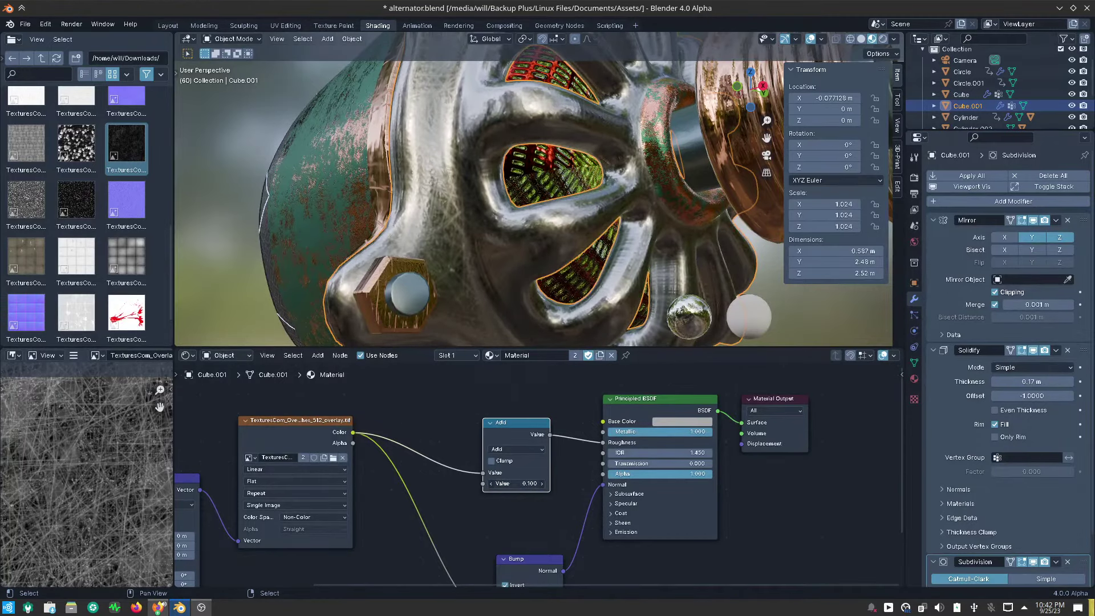
mouse_move(528, 483)
left_mouse_down()
mouse_move(518, 483)
mouse_move(528, 483)
left_mouse_up()
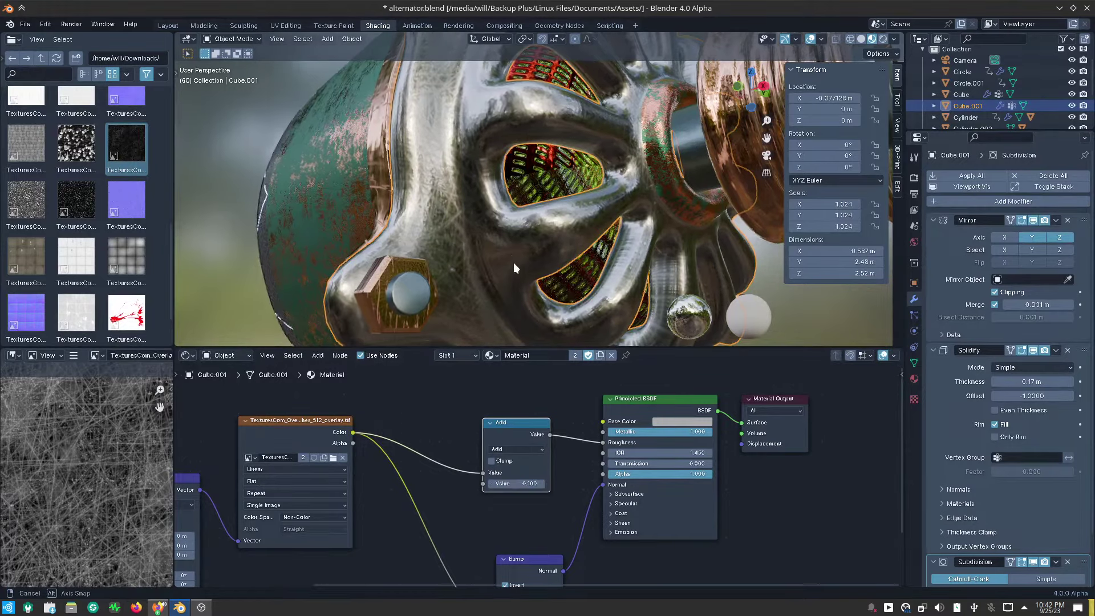
mouse_move(513, 263)
middle_mouse_down()
mouse_move(519, 295)
mouse_move(476, 291)
mouse_move(511, 248)
mouse_move(504, 211)
middle_mouse_up()
scroll(477, 290, "down", 6)
scroll(482, 272, "up", 5)
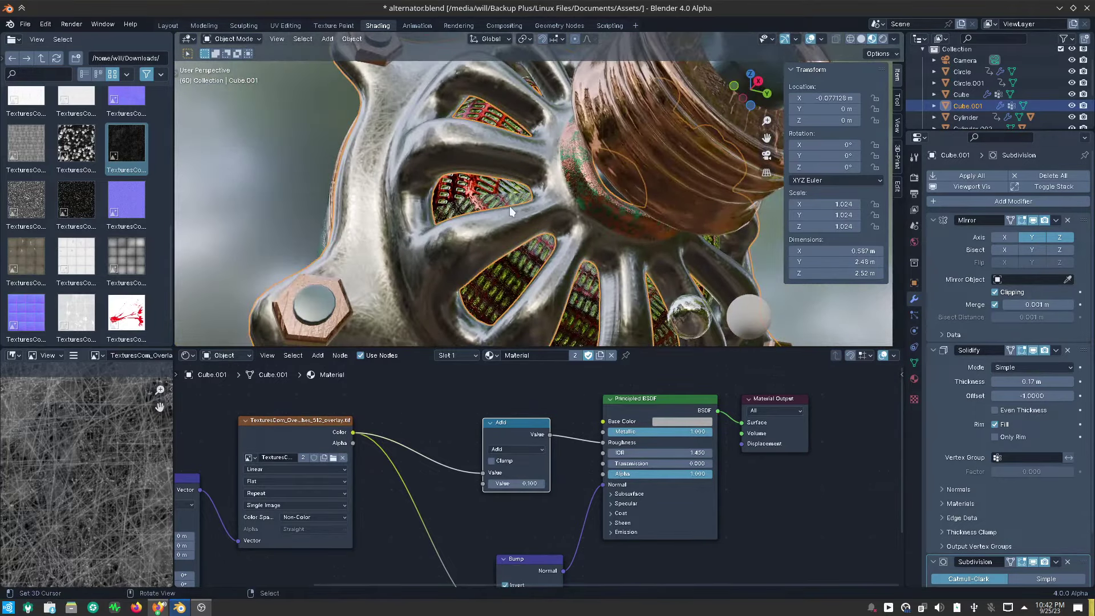
left_click(536, 483)
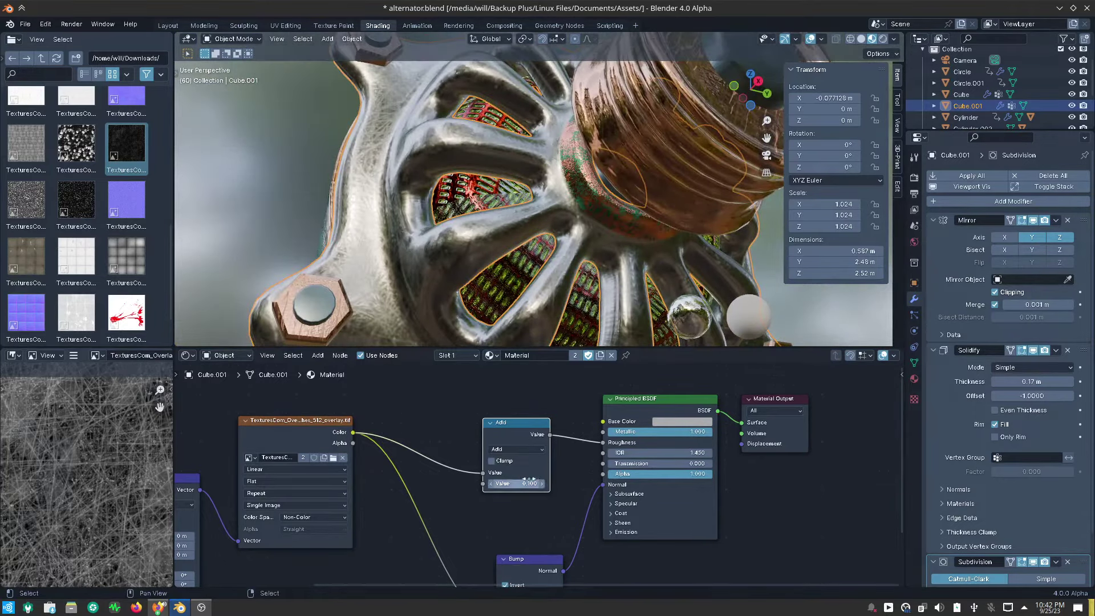
type("0.9")
key("Return")
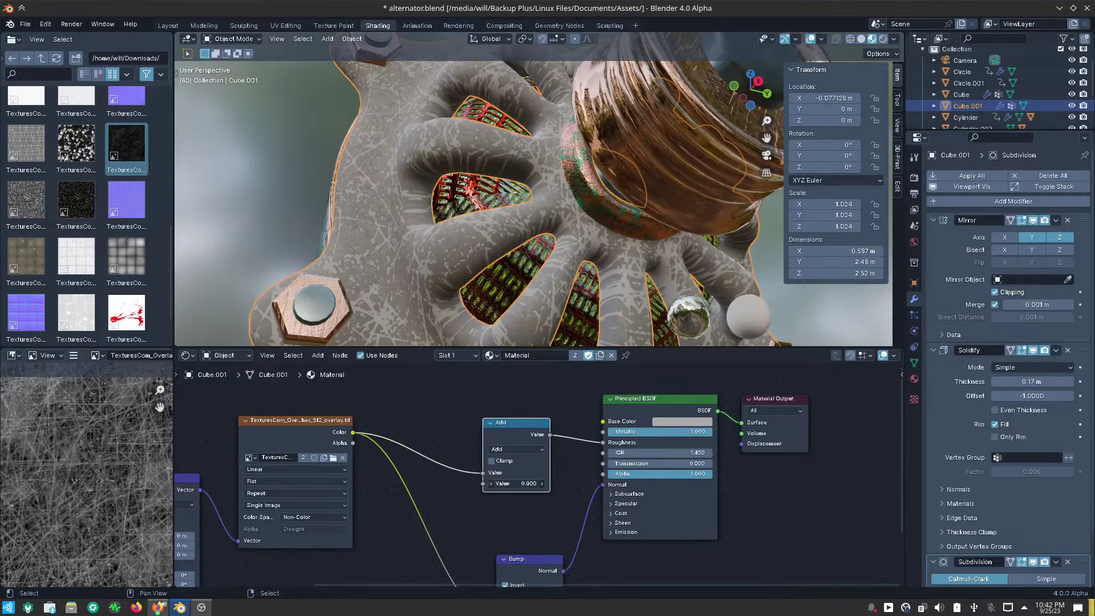
Reduce the roughness offset to a small value around 0.1–0.2 and check the frame.
scroll(490, 268, "down", 5)
mouse_move(496, 265)
middle_mouse_down()
mouse_move(572, 309)
mouse_move(536, 254)
mouse_move(532, 268)
mouse_move(598, 269)
mouse_move(529, 287)
middle_mouse_up()
scroll(529, 286, "up", 2)
scroll(529, 287, "up", 4)
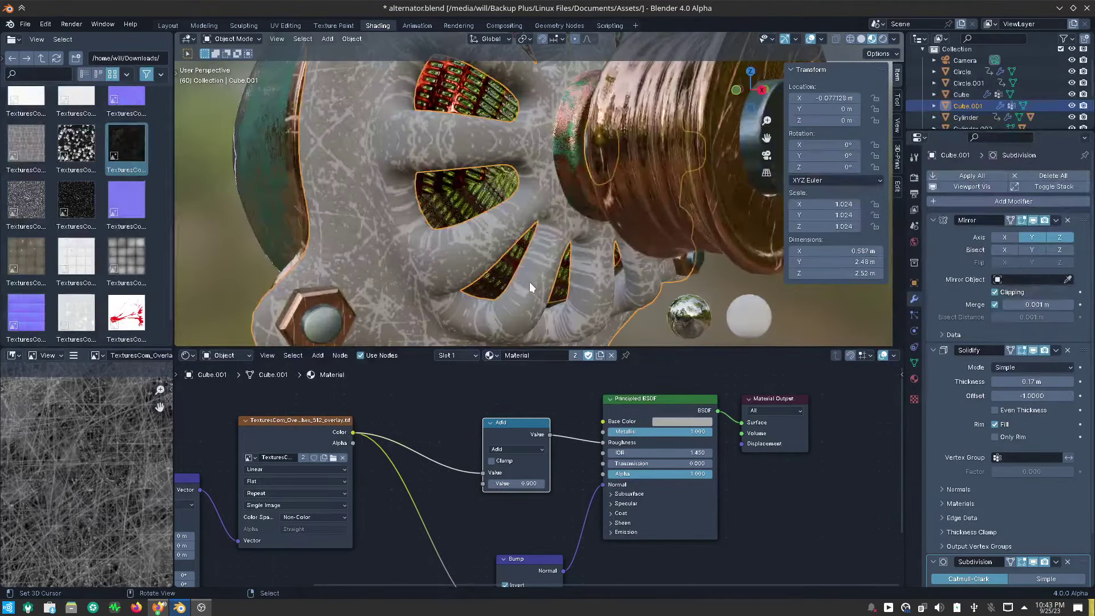
scroll(529, 282, "down", 5)
middle_click_drag(529, 282, 535, 287)
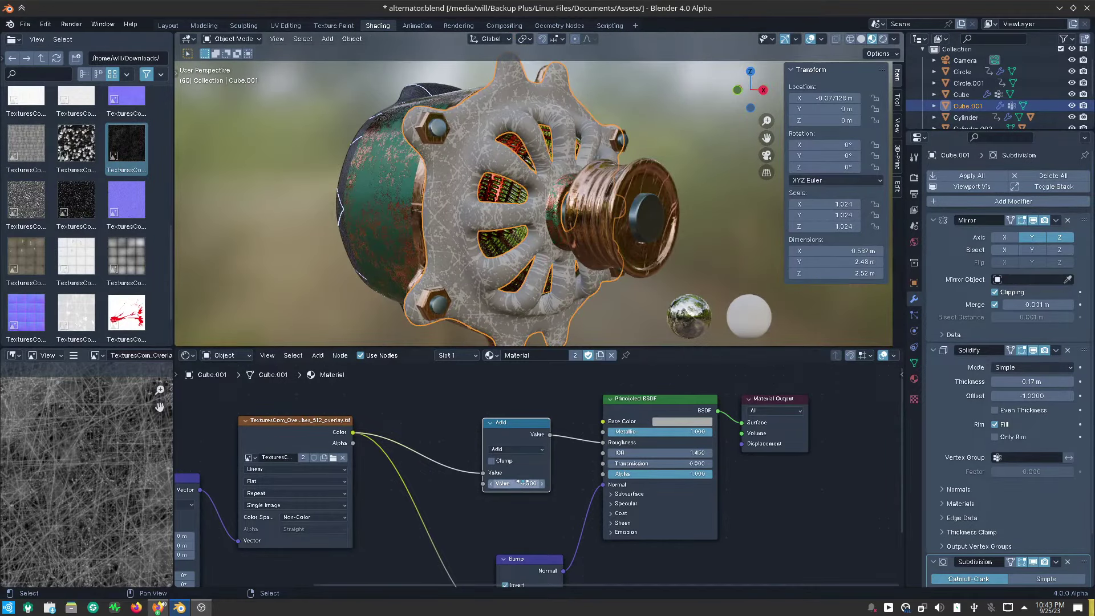
left_click_drag(518, 482, 485, 482)
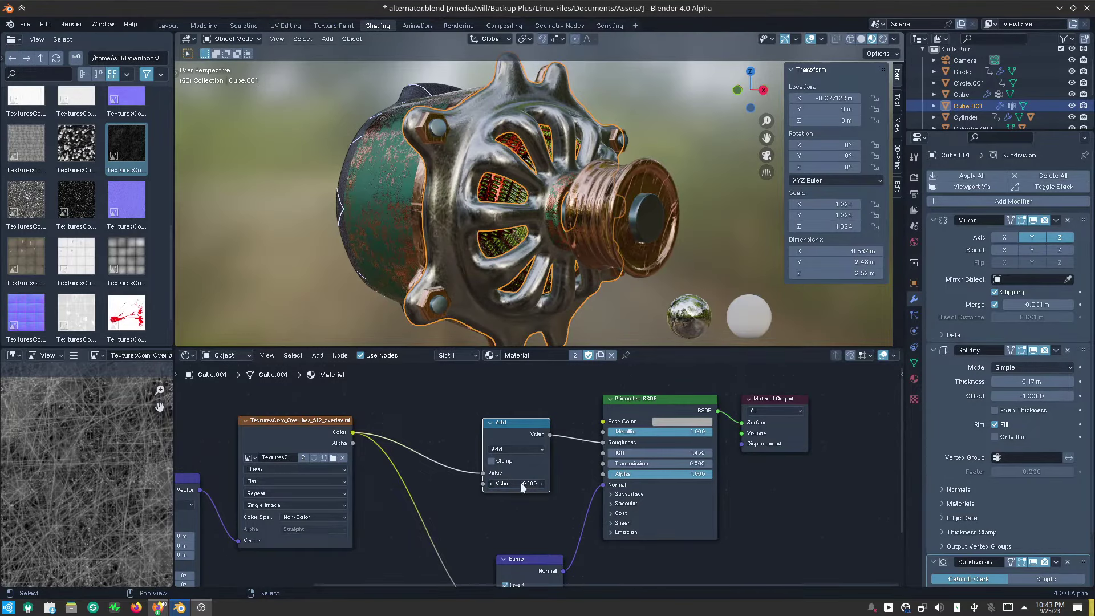
mouse_move(474, 266)
middle_mouse_down()
mouse_move(533, 283)
mouse_move(585, 259)
mouse_move(481, 273)
middle_mouse_up()
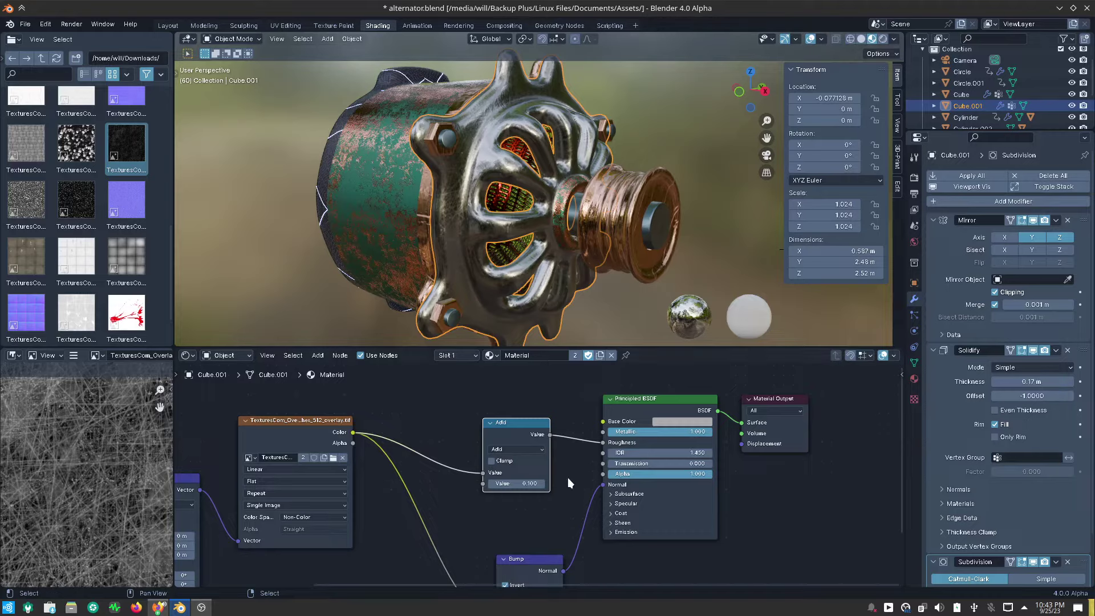
Shift the frame's Base Color from copper to a lighter, less saturated golden brass, then inspect it.
left_click(672, 420)
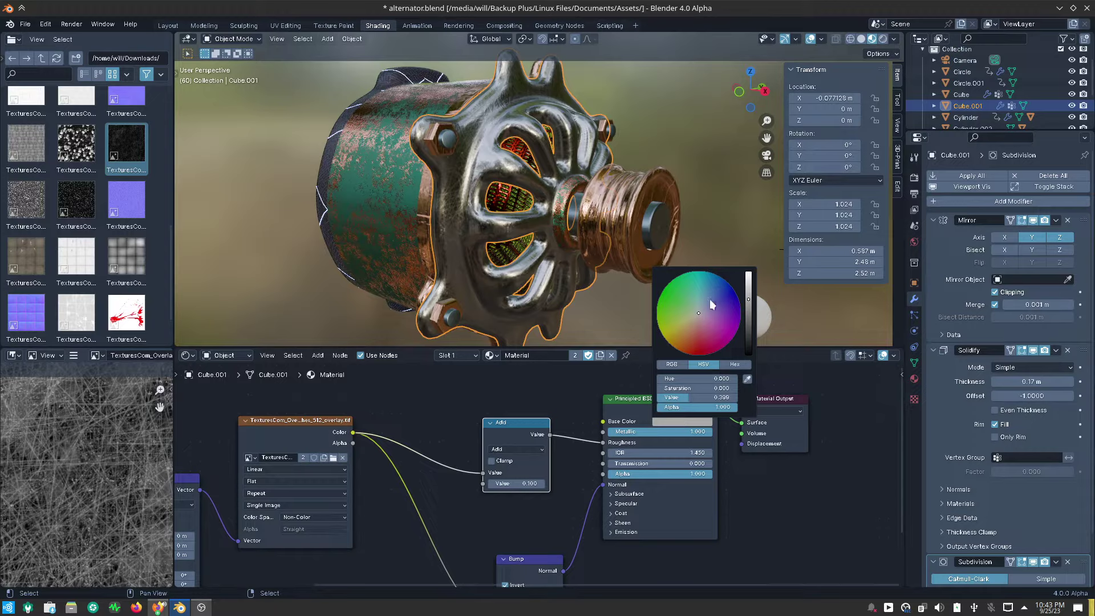
mouse_move(699, 295)
left_mouse_down()
mouse_move(696, 354)
mouse_move(691, 333)
left_mouse_up()
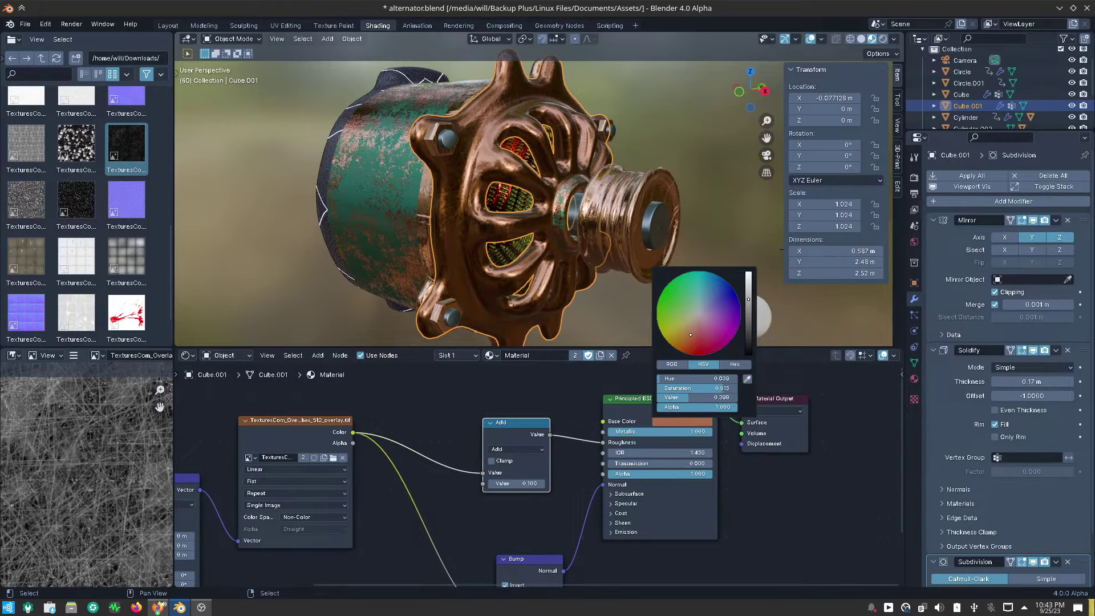
left_click_drag(691, 335, 686, 332)
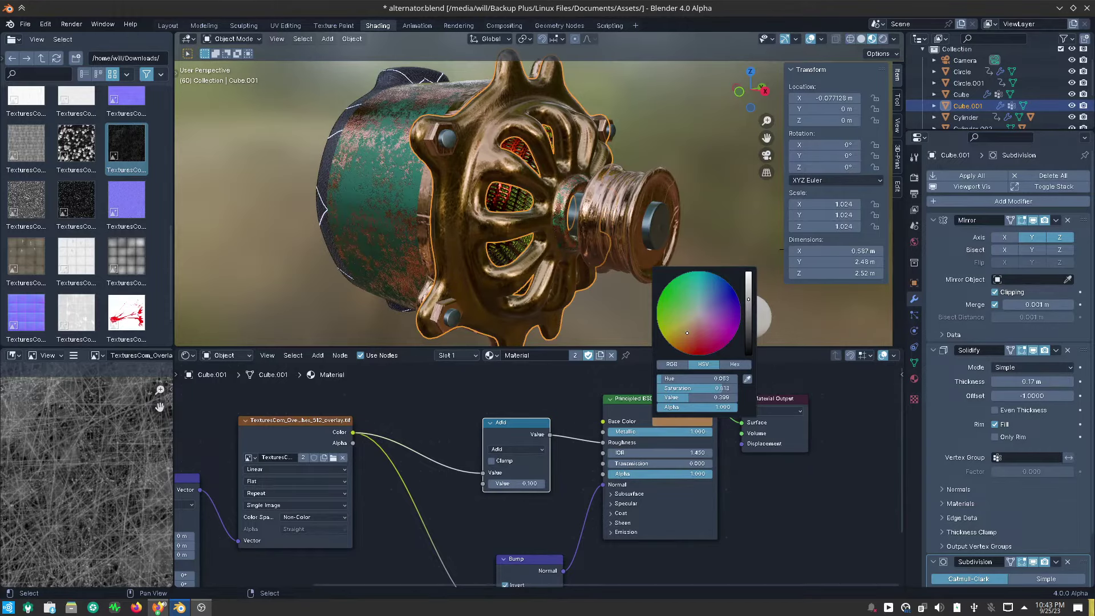
left_click_drag(685, 335, 689, 327)
left_click_drag(687, 329, 685, 329)
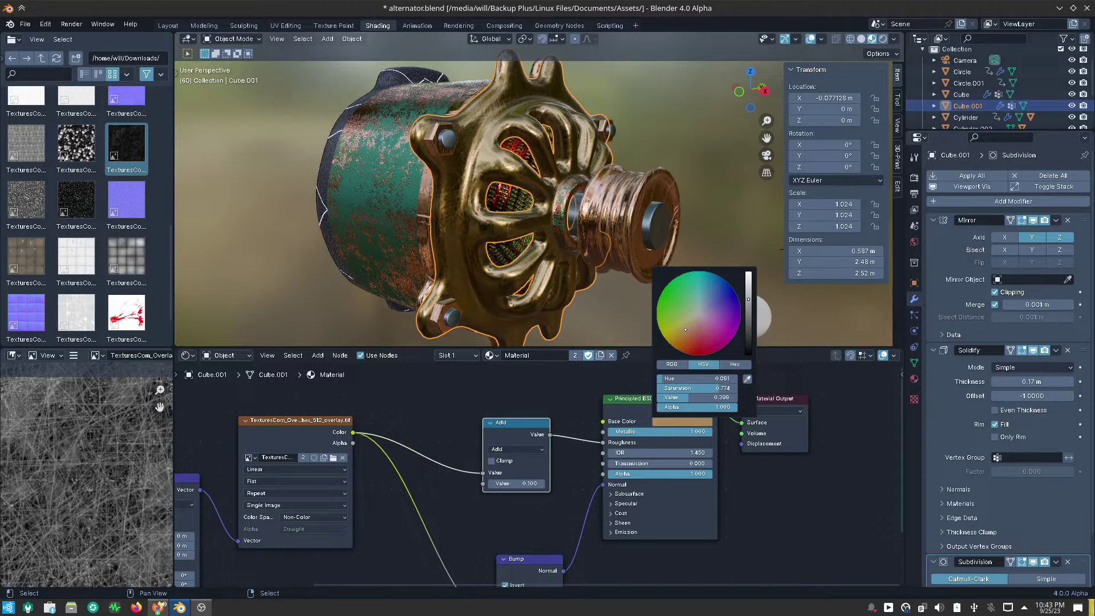
left_click_drag(751, 288, 748, 279)
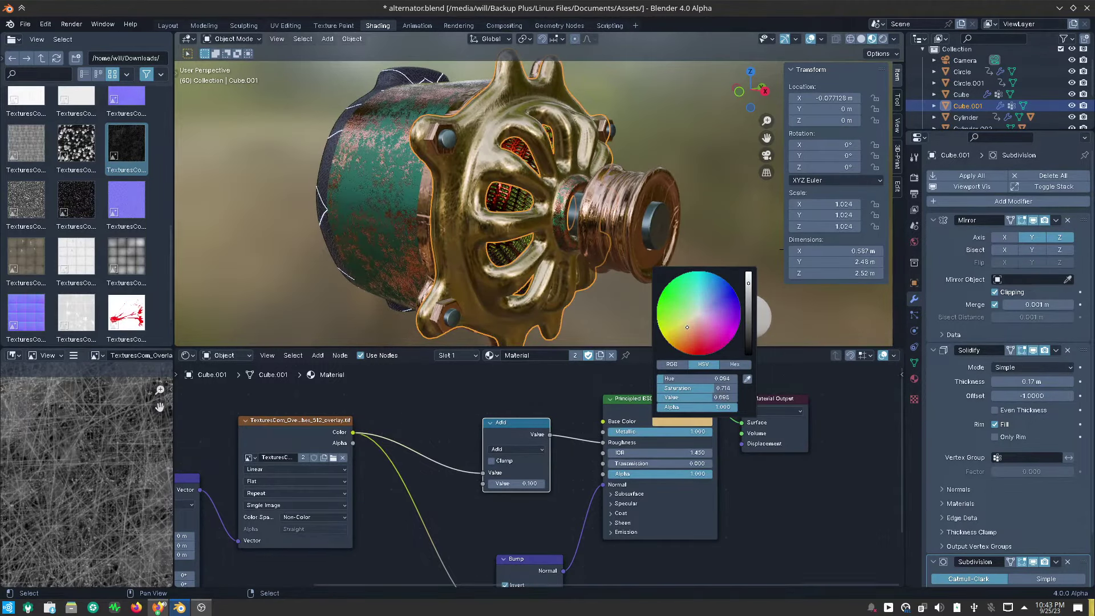
mouse_move(541, 260)
middle_mouse_down()
mouse_move(437, 262)
mouse_move(316, 226)
middle_mouse_up()
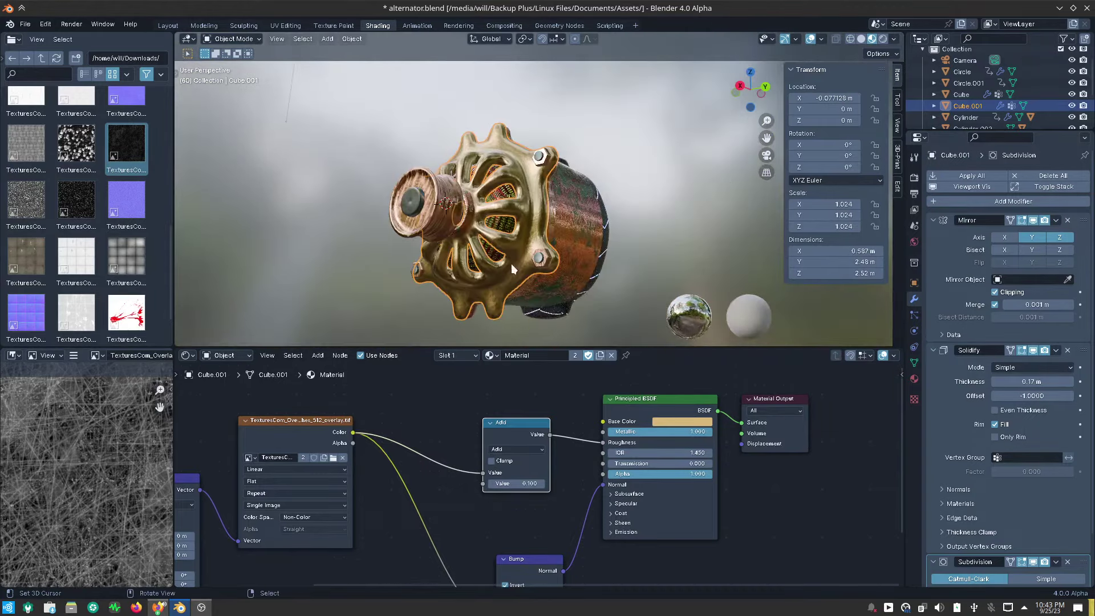
mouse_move(553, 296)
middle_mouse_down()
mouse_move(515, 303)
mouse_move(529, 297)
middle_mouse_up()
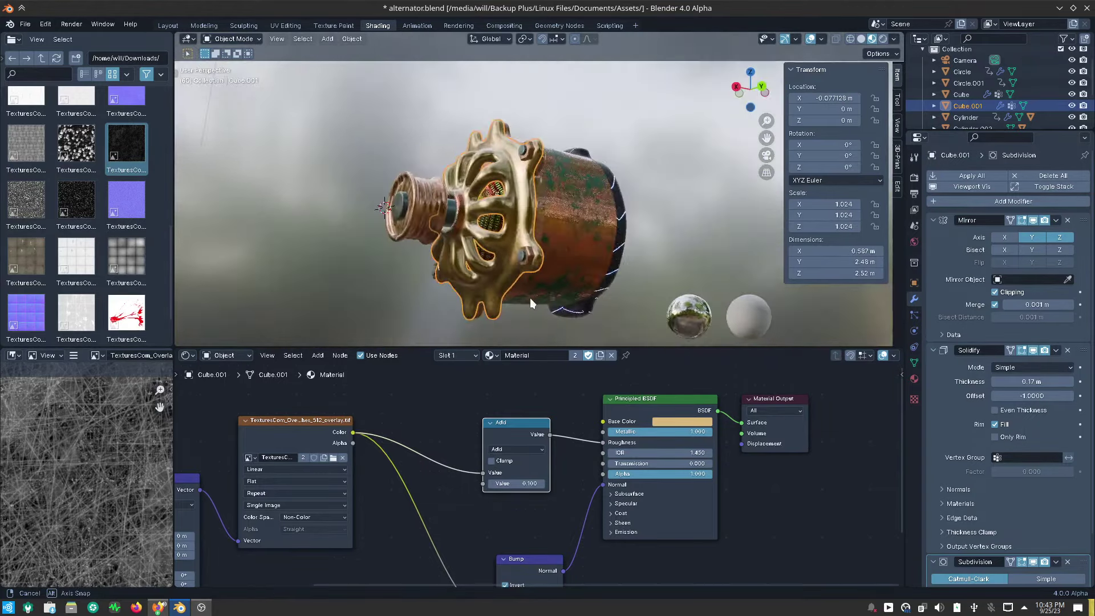
scroll(530, 292, "up", 2)
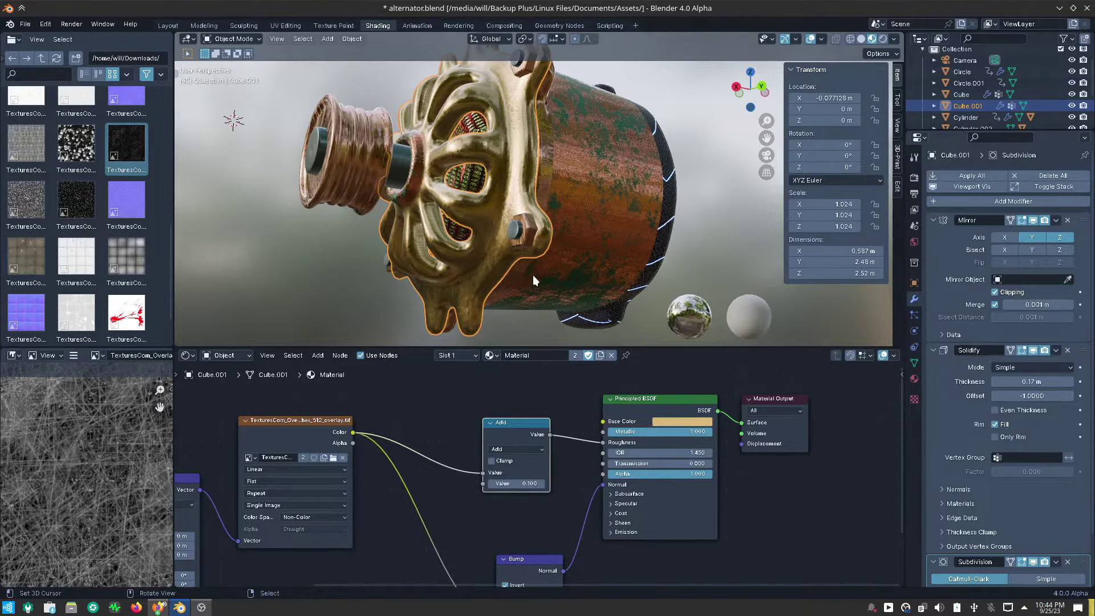
middle_click_drag(542, 281, 579, 311)
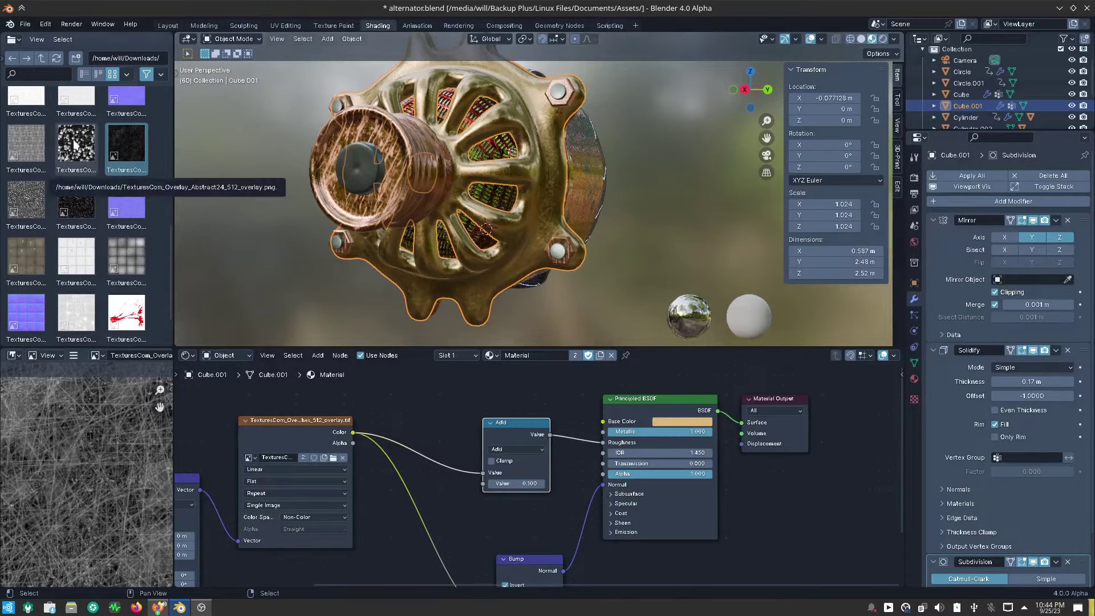
Add the overlay image as a new texture node and link its Color to the Add node's second Value.
left_click_drag(76, 145, 326, 566)
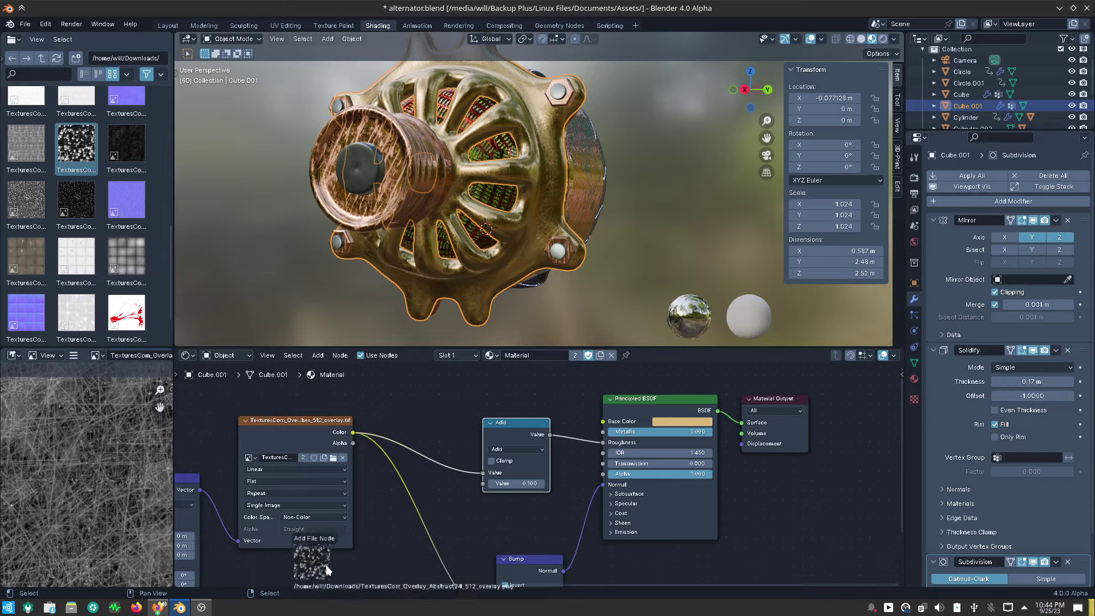
left_click_drag(326, 564, 382, 559)
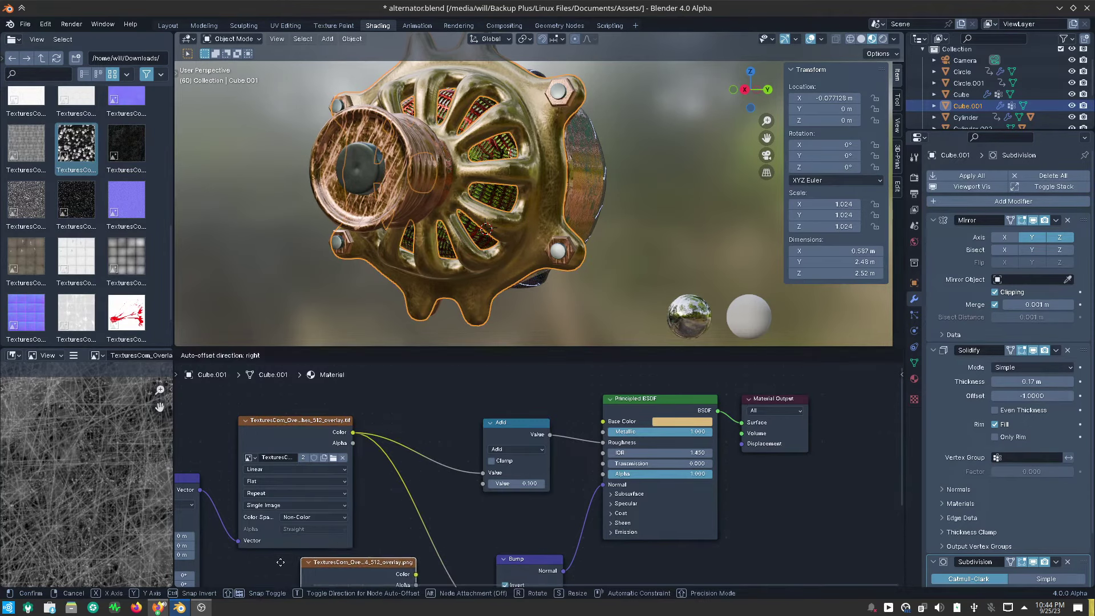
left_click(231, 564)
middle_click_drag(385, 547, 394, 497)
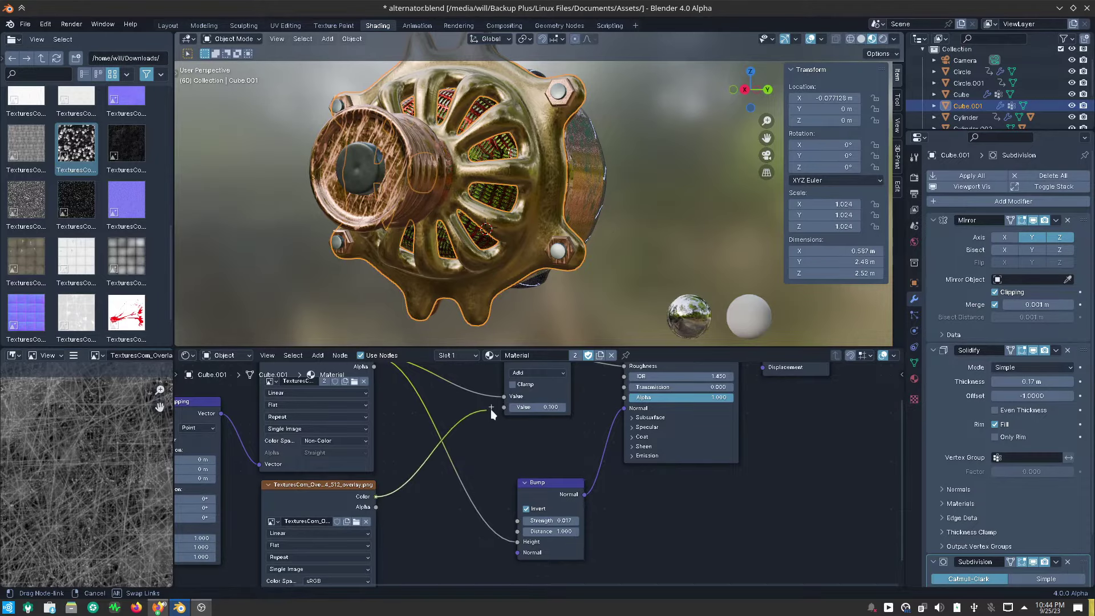
left_click_drag(375, 497, 503, 406)
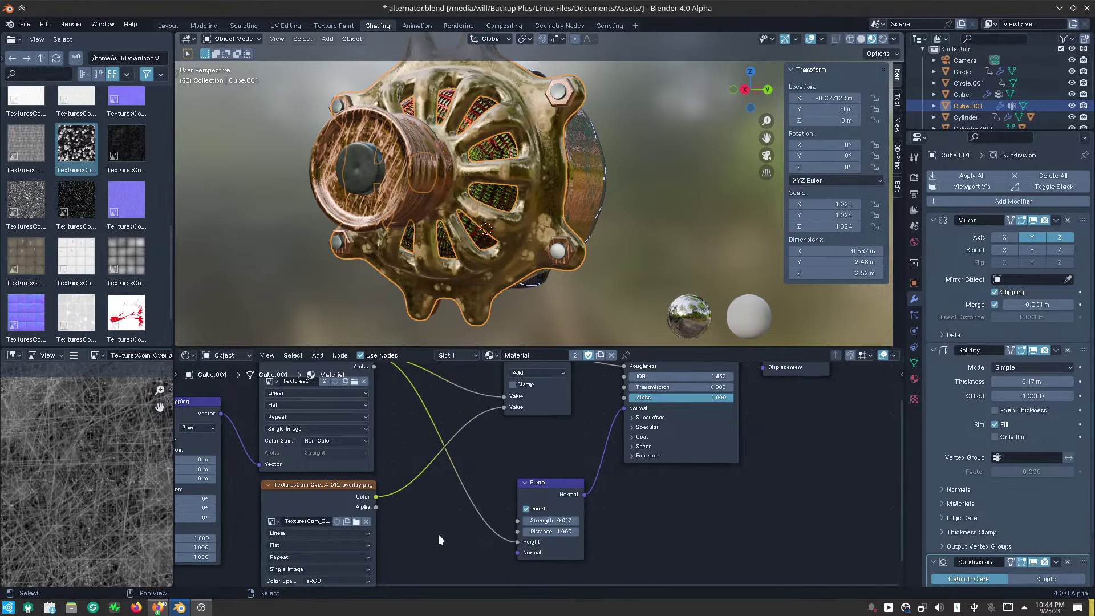
Drive the overlay texture's Vector from the Mapping node and set its Color Space to Non-Color.
middle_click_drag(439, 535, 456, 524)
mouse_move(456, 334)
middle_mouse_down()
mouse_move(467, 276)
mouse_move(521, 269)
mouse_move(535, 272)
mouse_move(533, 337)
mouse_move(535, 260)
middle_mouse_up()
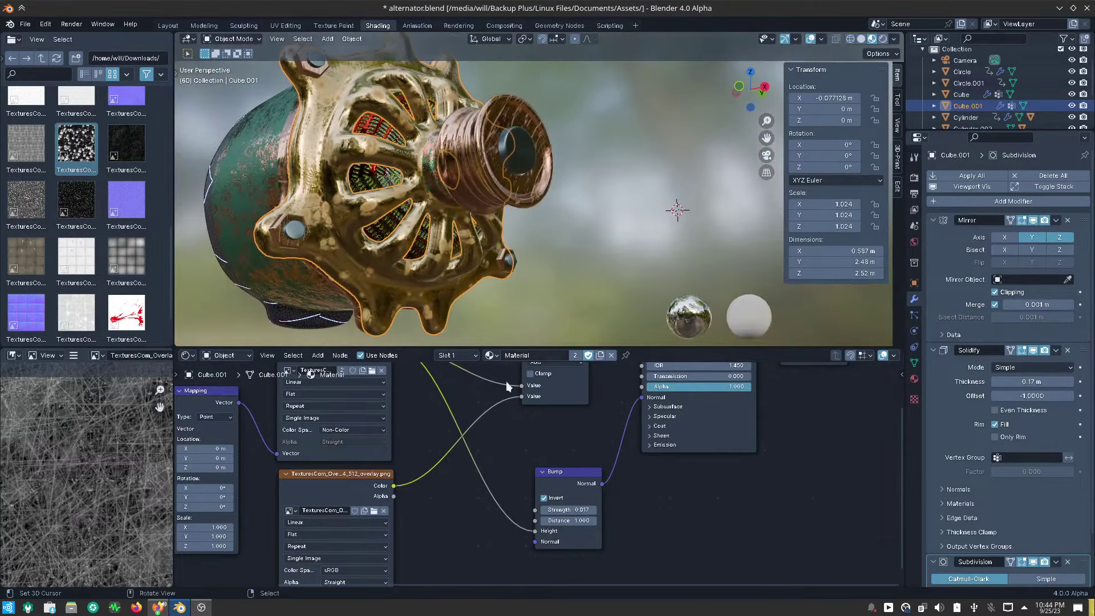
mouse_move(411, 514)
middle_mouse_down()
mouse_move(527, 471)
mouse_move(536, 490)
middle_mouse_up()
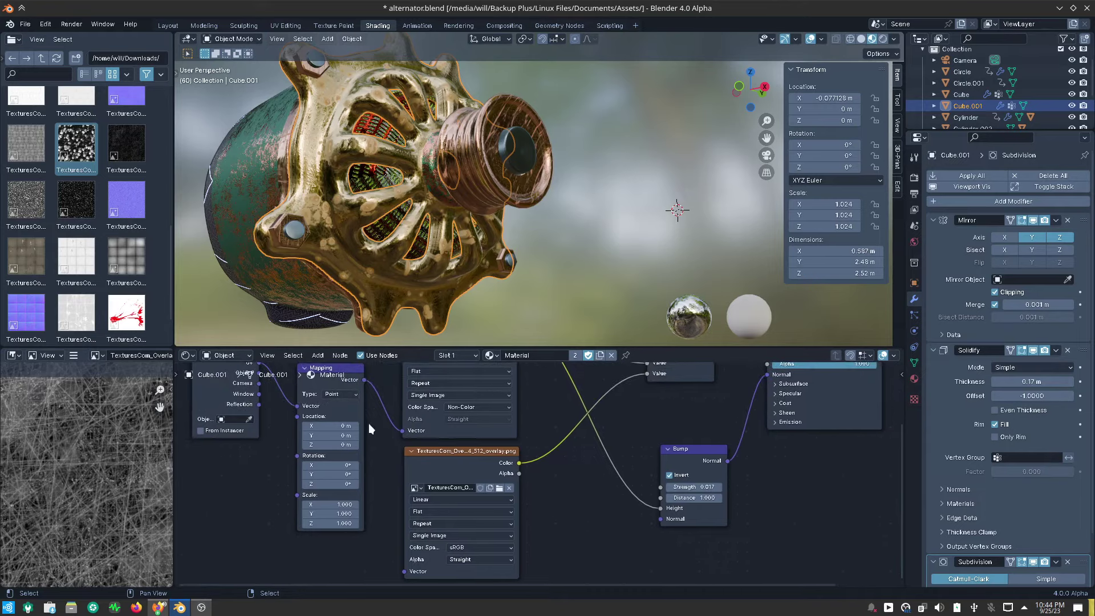
left_click_drag(364, 379, 403, 536)
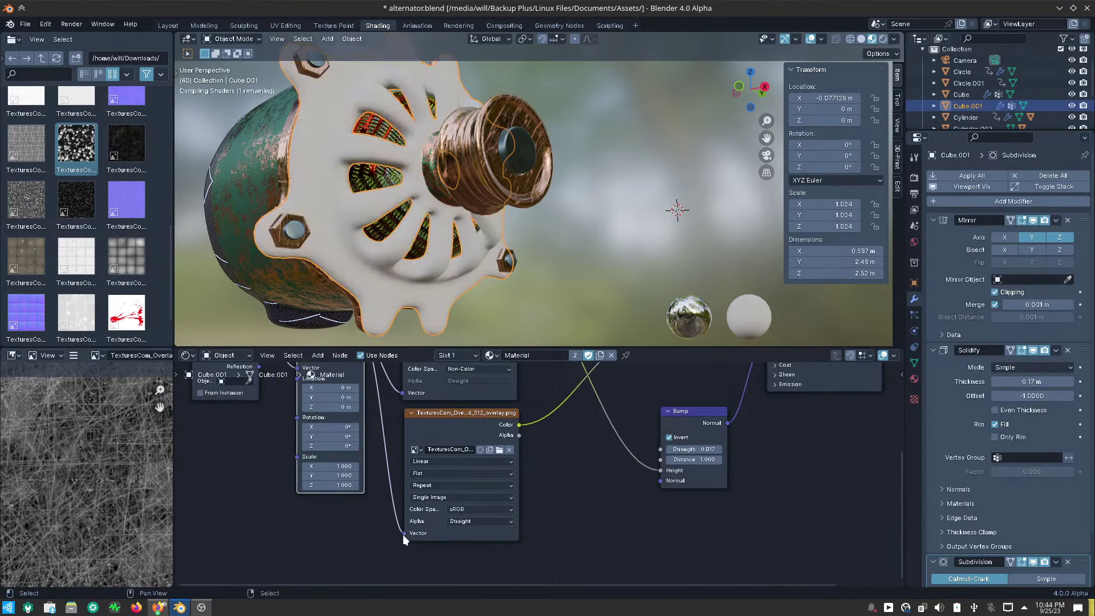
left_click(507, 509)
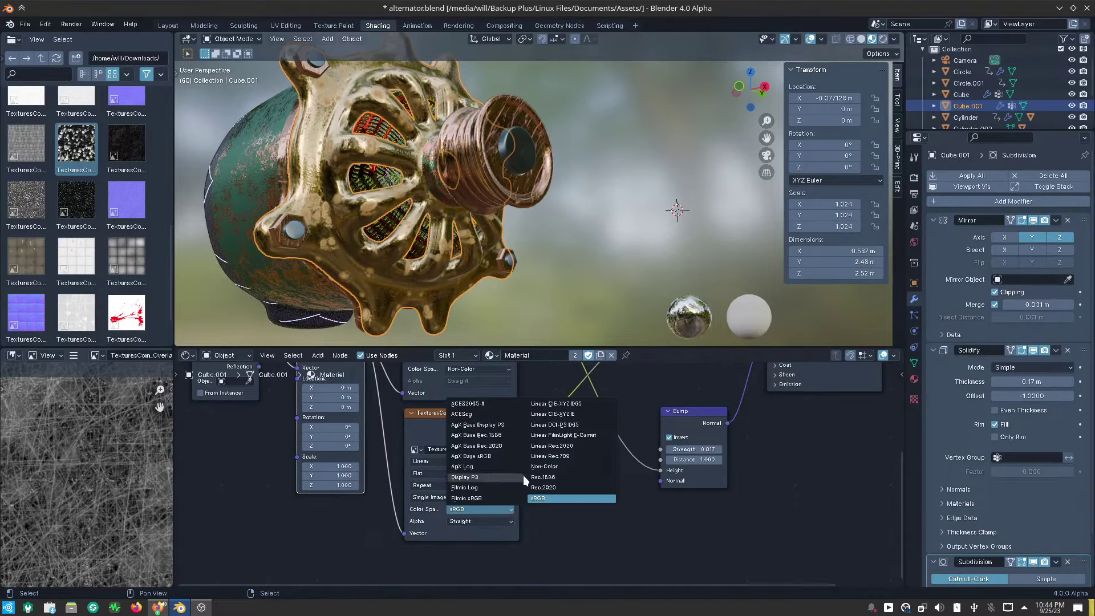
left_click(545, 467)
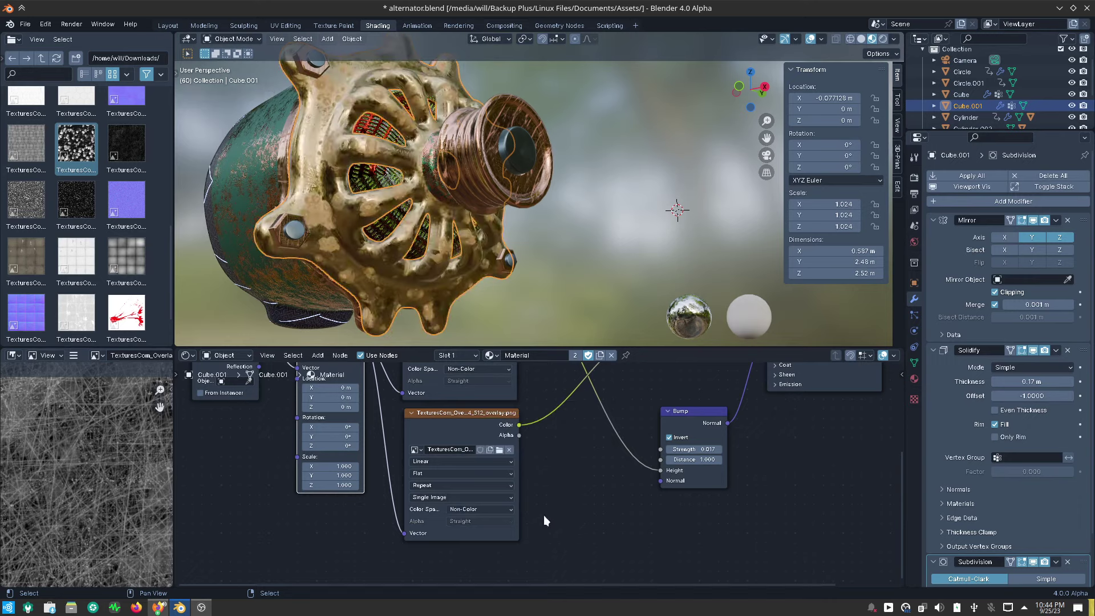
mouse_move(465, 253)
middle_mouse_down()
mouse_move(478, 299)
mouse_move(542, 283)
mouse_move(464, 282)
mouse_move(443, 257)
mouse_move(456, 245)
middle_mouse_up()
Adjust the Mapping node Scale to 1.59 on all axes and orbit to check the wear pattern.
scroll(455, 292, "up", 2)
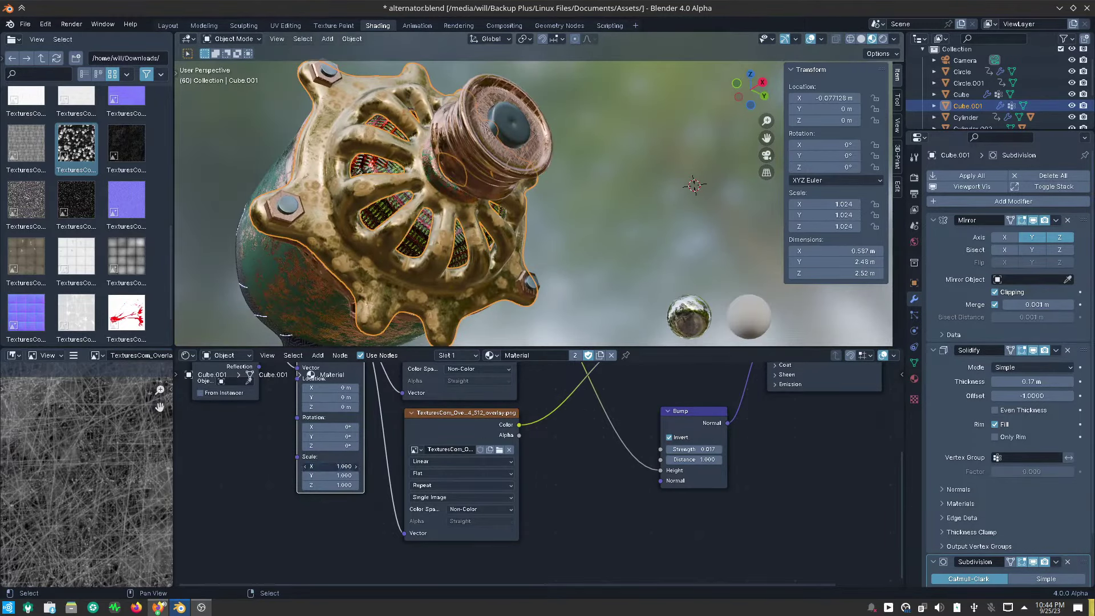
mouse_move(331, 466)
left_mouse_down()
mouse_move(354, 485)
mouse_move(319, 466)
left_mouse_up()
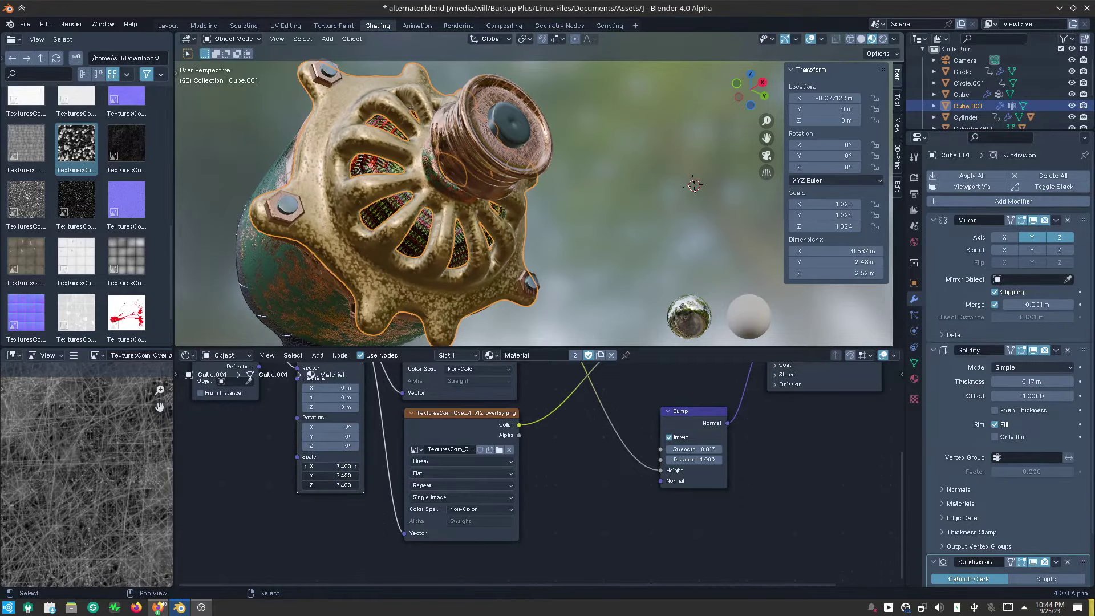
mouse_move(343, 466)
left_mouse_down()
mouse_move(325, 466)
mouse_move(348, 466)
left_mouse_up()
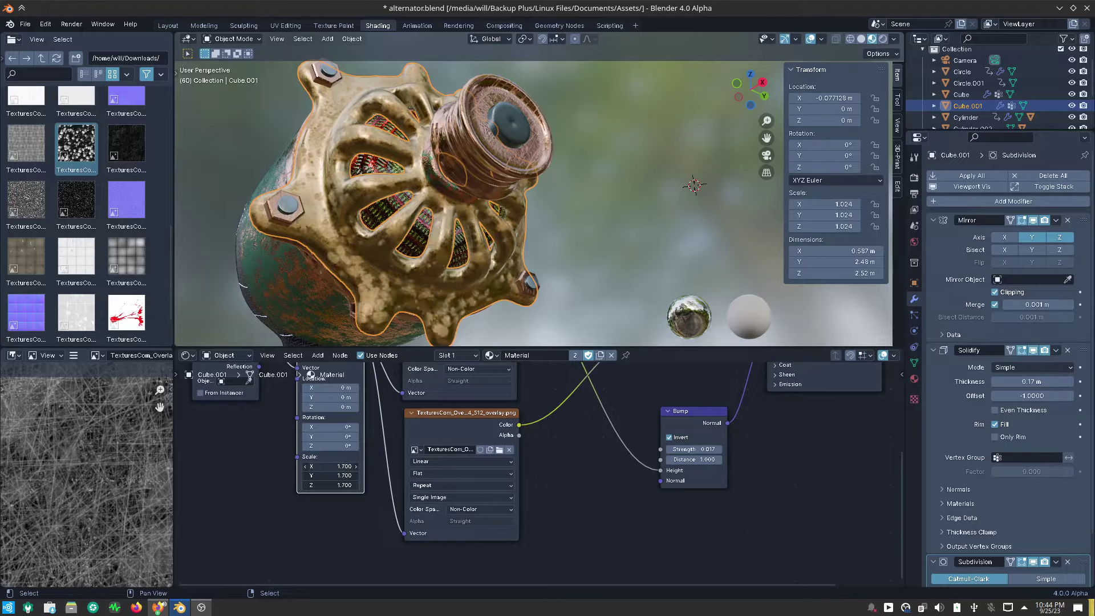
middle_click_drag(574, 244, 479, 256)
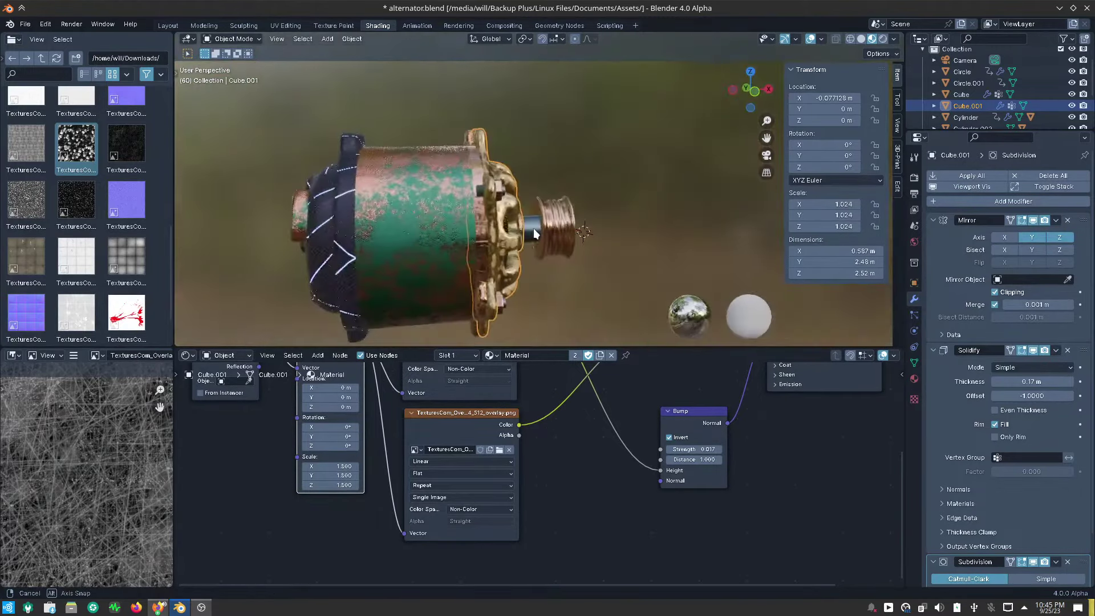
middle_click_drag(479, 256, 464, 231)
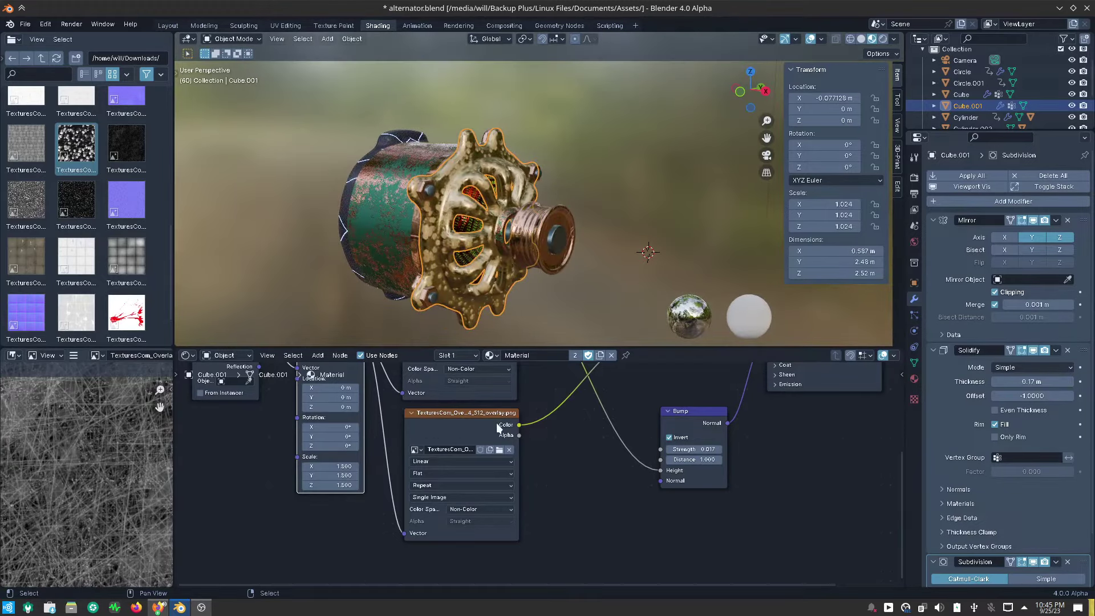
middle_click_drag(496, 422, 253, 581)
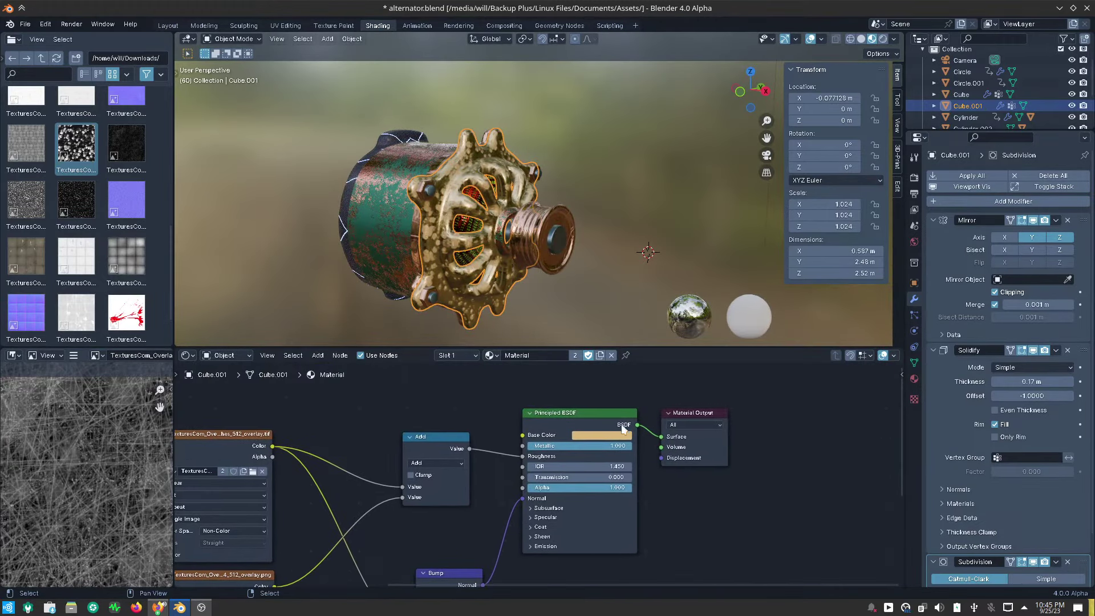
Desaturate the frame's Base Color to a dark, near-neutral grey.
left_click(613, 435)
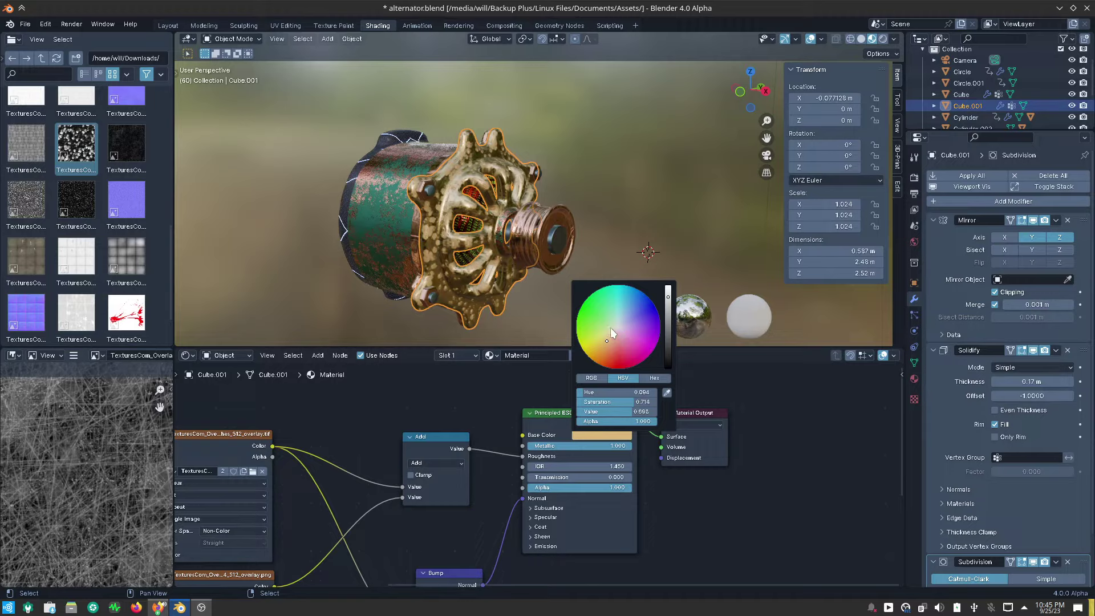
left_click_drag(611, 328, 668, 319)
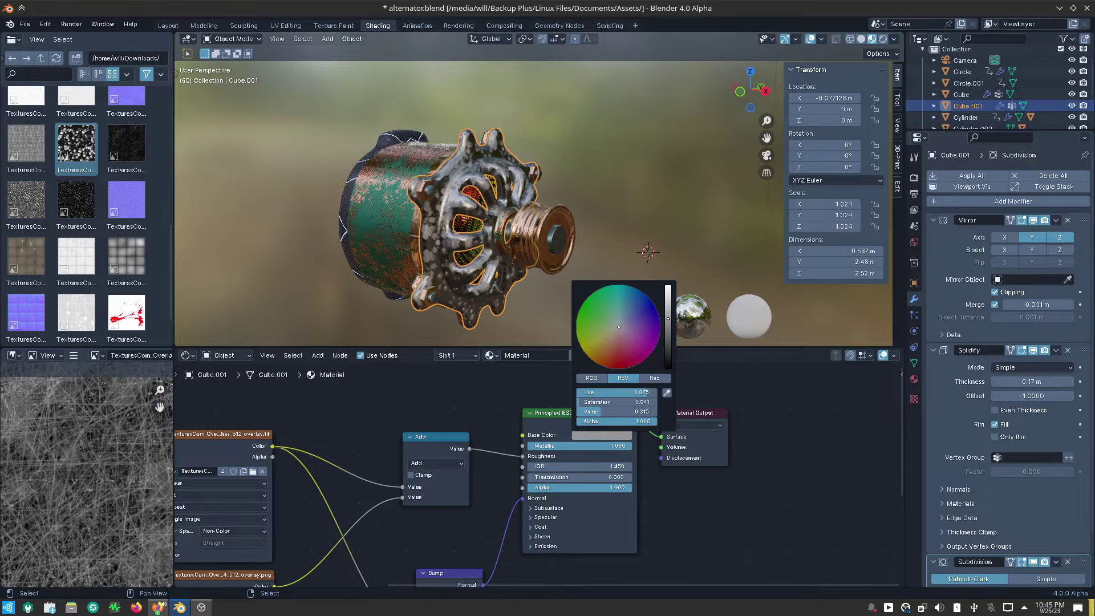
middle_click_drag(500, 279, 475, 241)
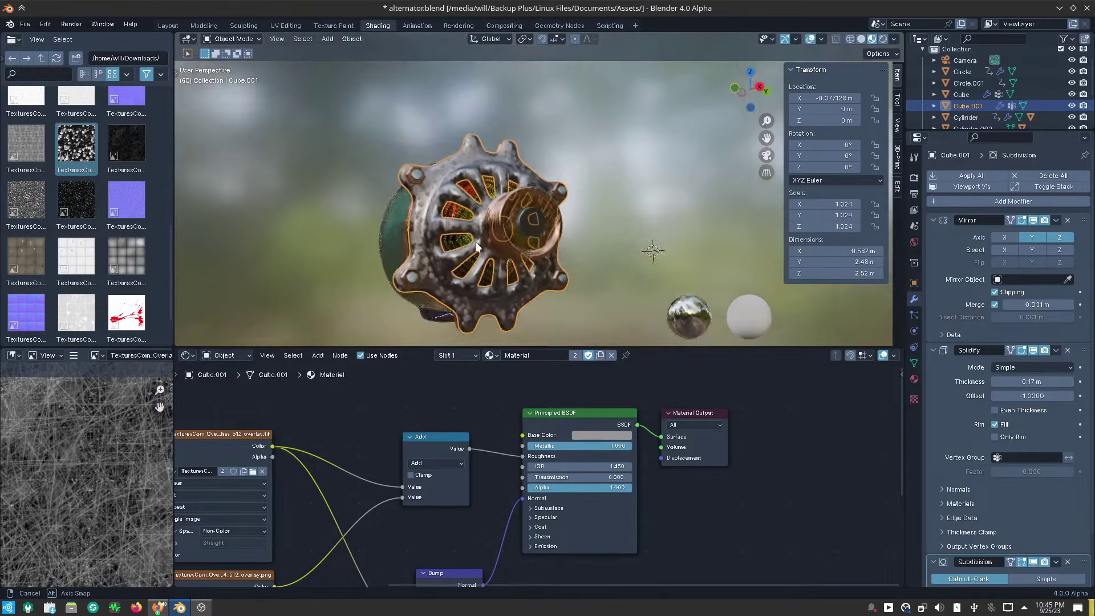
scroll(456, 285, "up", 3)
scroll(456, 288, "up", 2)
scroll(465, 285, "up", 2)
scroll(479, 281, "up", 2)
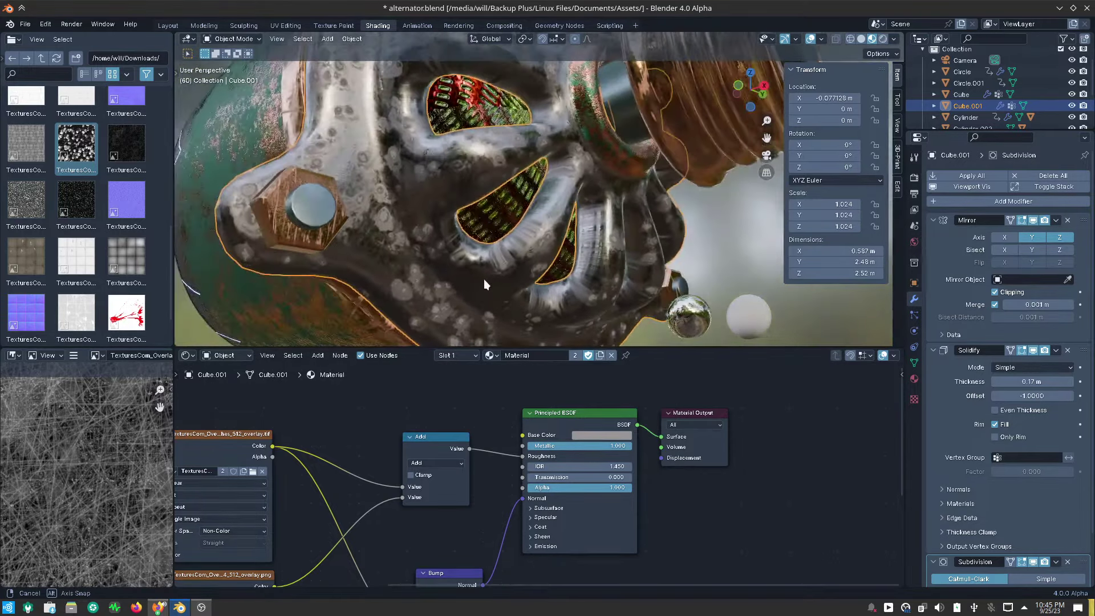
Link the overlay output into the Principled BSDF Metallic input as well as Roughness.
mouse_move(457, 268)
middle_mouse_down()
mouse_move(501, 294)
mouse_move(449, 290)
mouse_move(436, 365)
middle_mouse_up()
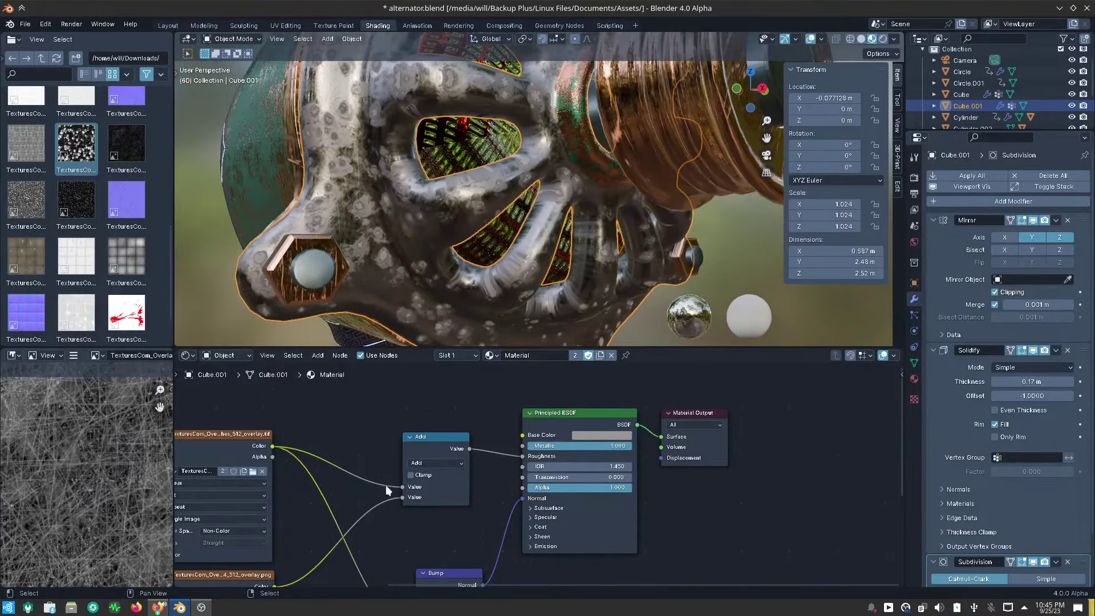
middle_click_drag(385, 484, 433, 428)
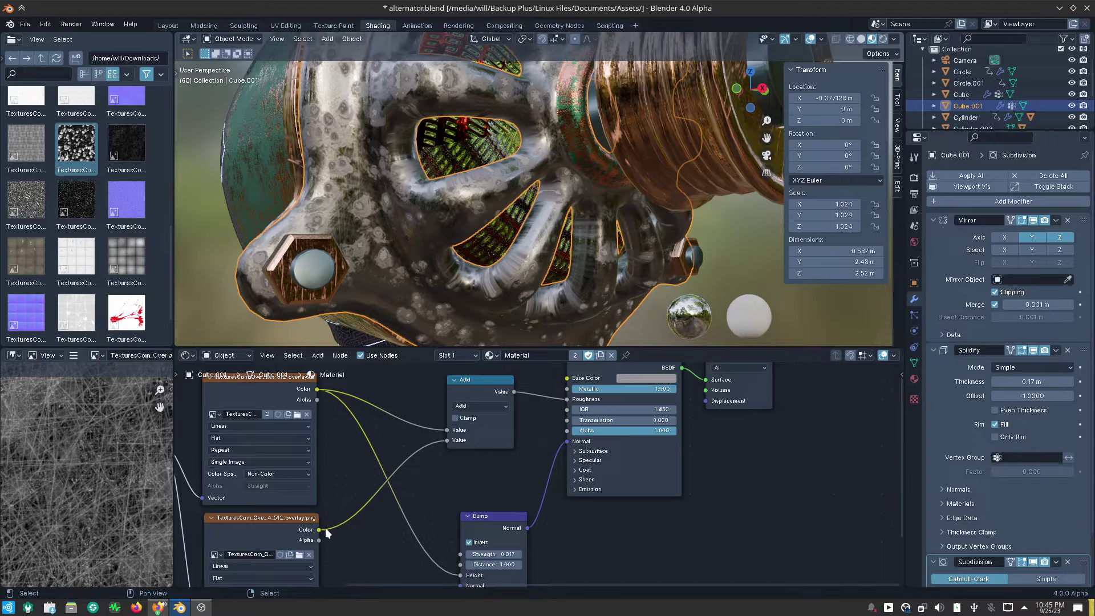
left_click_drag(323, 529, 569, 395)
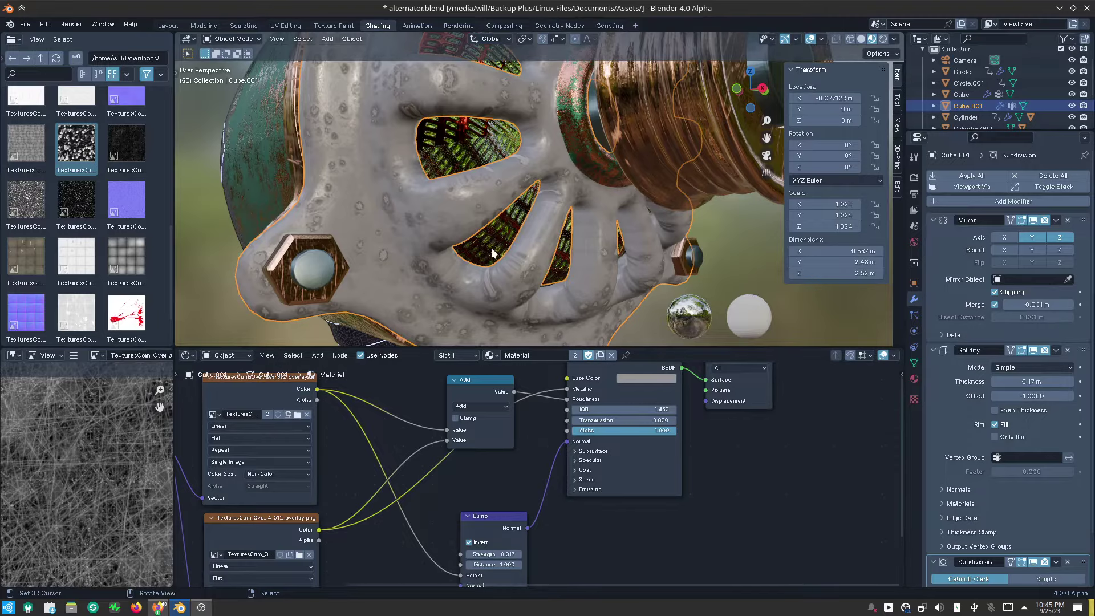
Insert an Invert Color node on the overlay texture's link into the Principled BSDF.
scroll(491, 248, "down", 4)
middle_click_drag(497, 252, 436, 409)
middle_click_drag(418, 496, 396, 514)
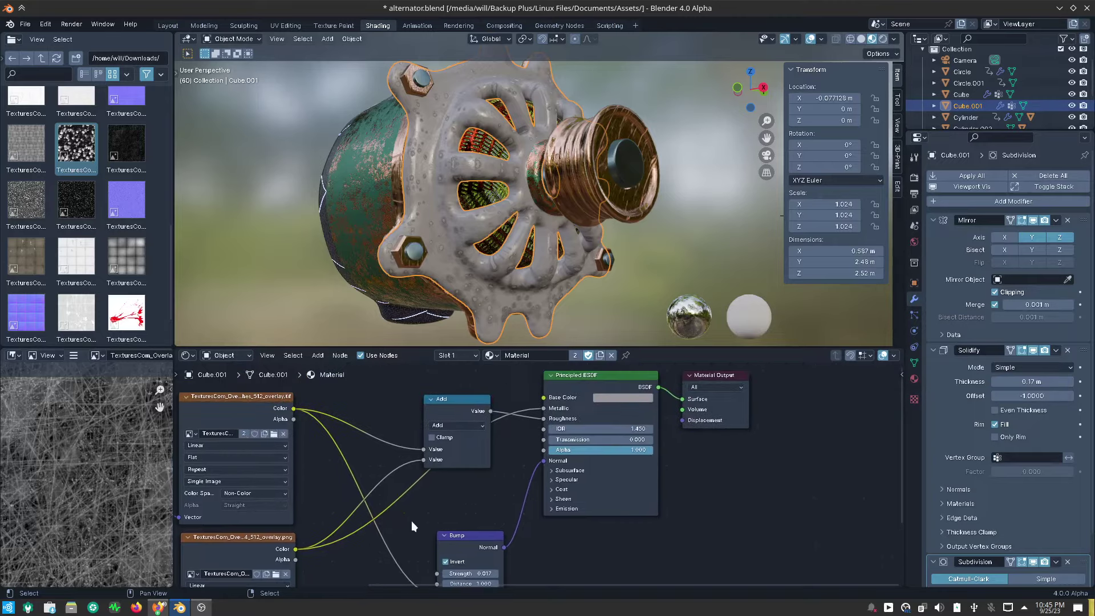
key("shift+a")
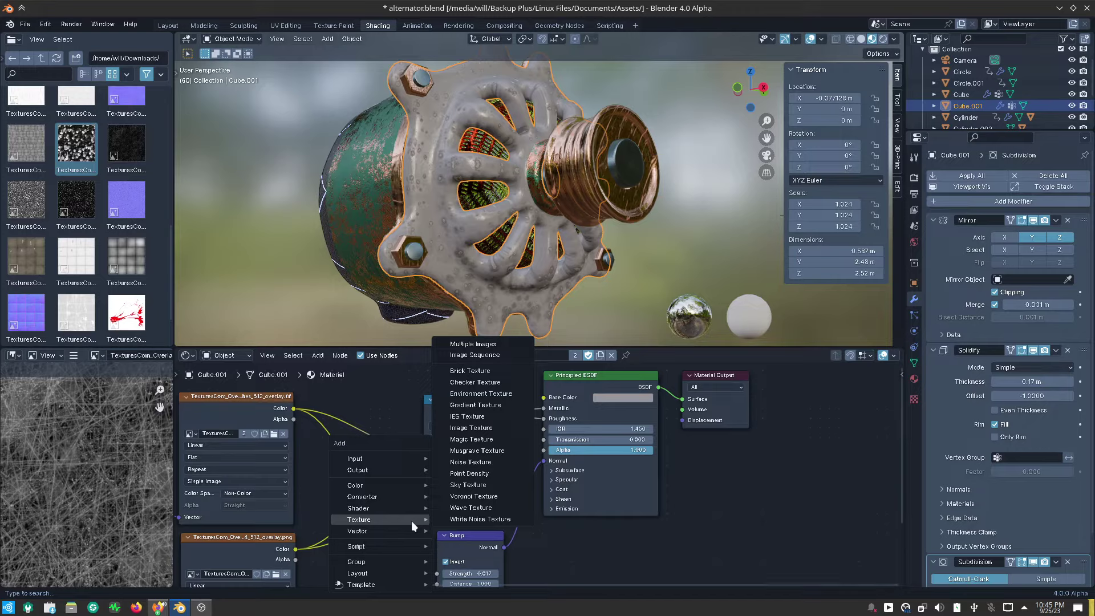
mouse_move(368, 484)
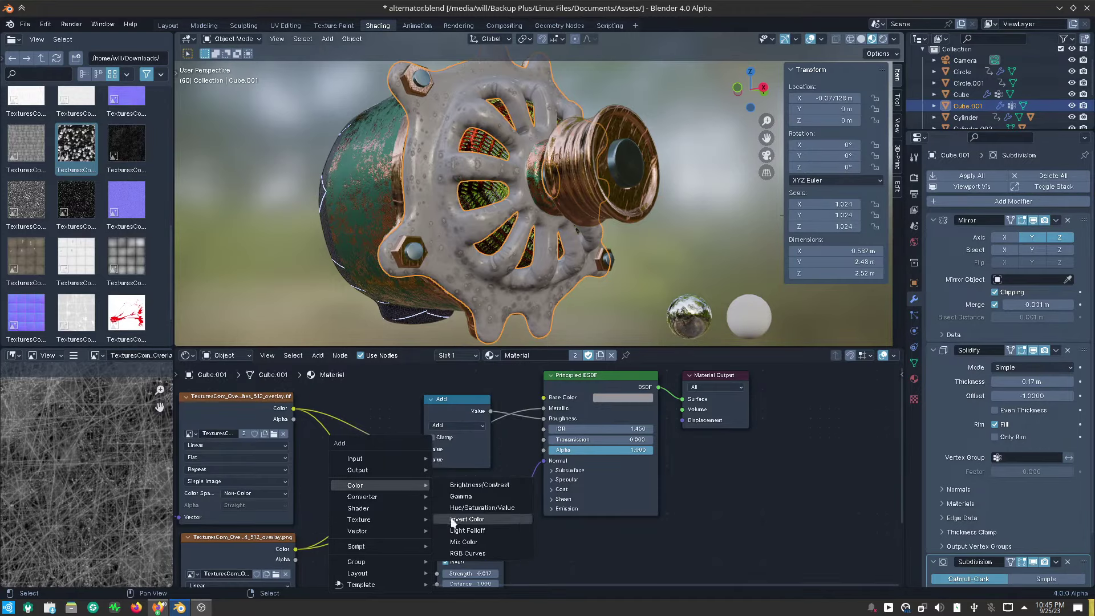
left_click(452, 520)
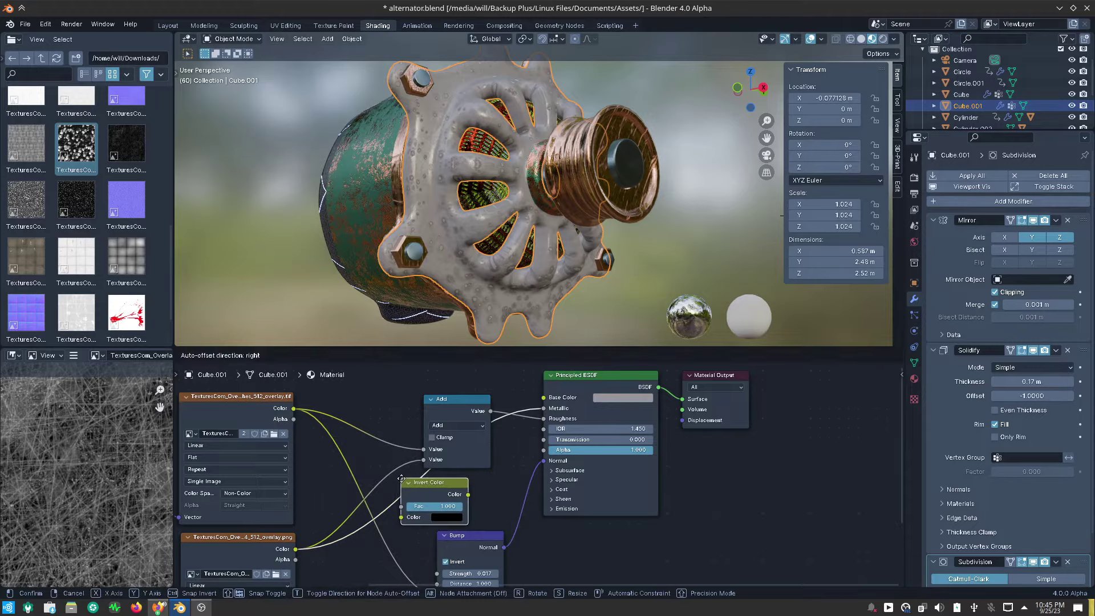
left_click(403, 483)
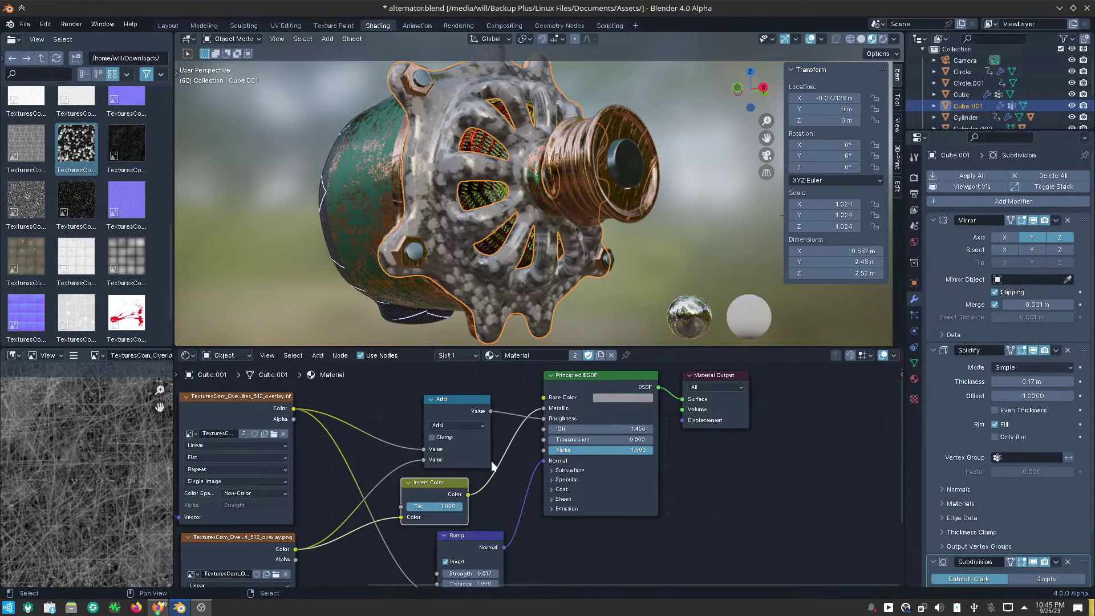
mouse_move(502, 337)
middle_mouse_down()
mouse_move(456, 340)
mouse_move(394, 317)
mouse_move(484, 293)
mouse_move(519, 305)
mouse_move(493, 264)
mouse_move(473, 297)
mouse_move(497, 311)
mouse_move(558, 298)
mouse_move(483, 281)
middle_mouse_up()
scroll(491, 257, "up", 5)
scroll(447, 283, "down", 5)
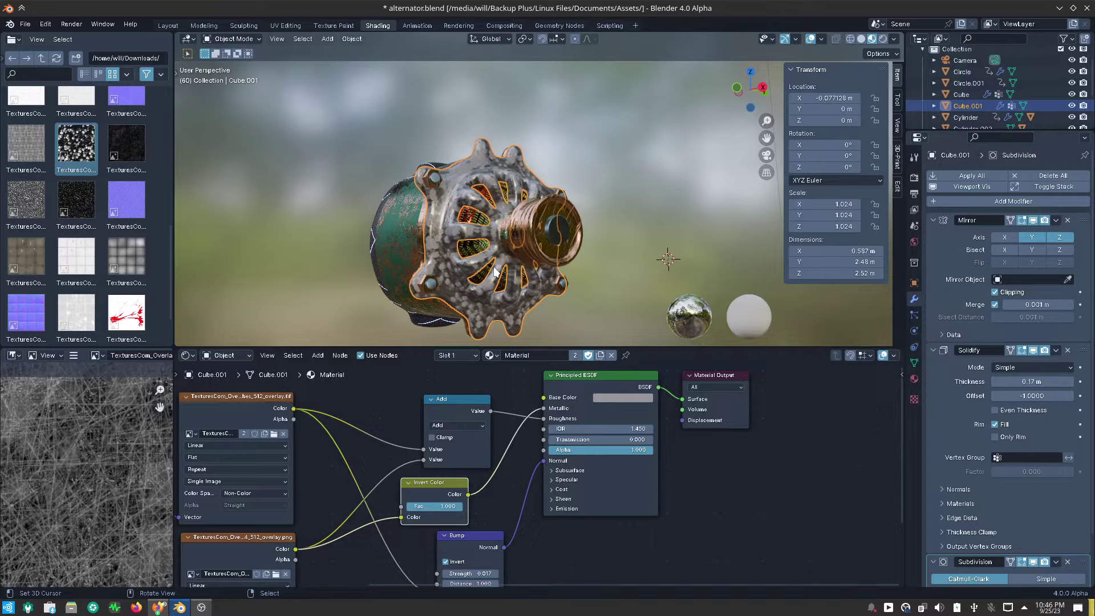
Set the frame's Base Color to golden tan: Hue 0.121, Saturation 0.613, Value 0.391.
left_click(620, 397)
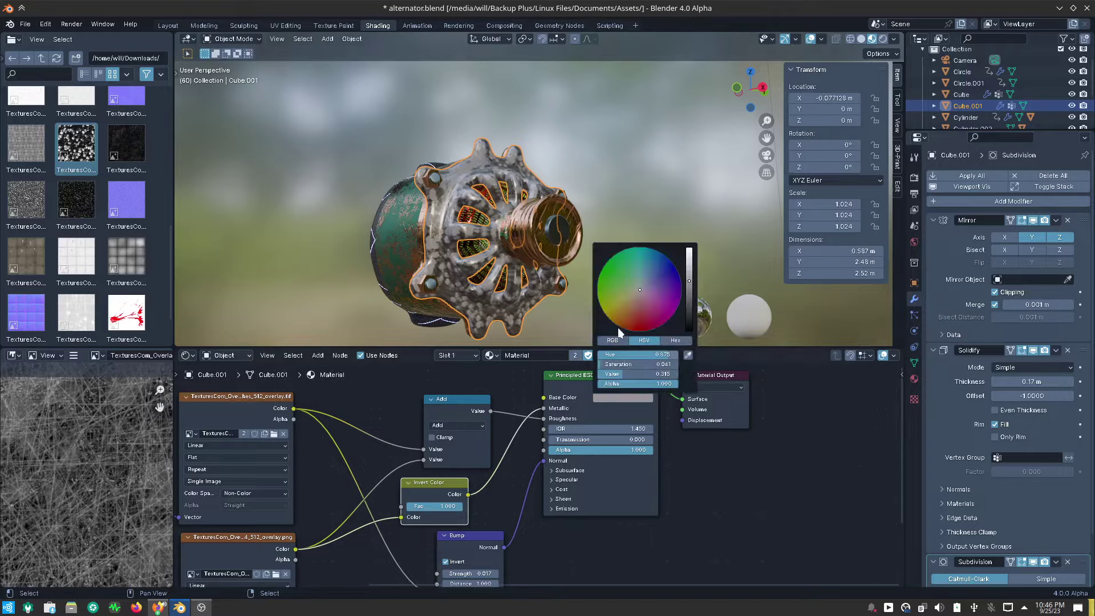
left_click(629, 299)
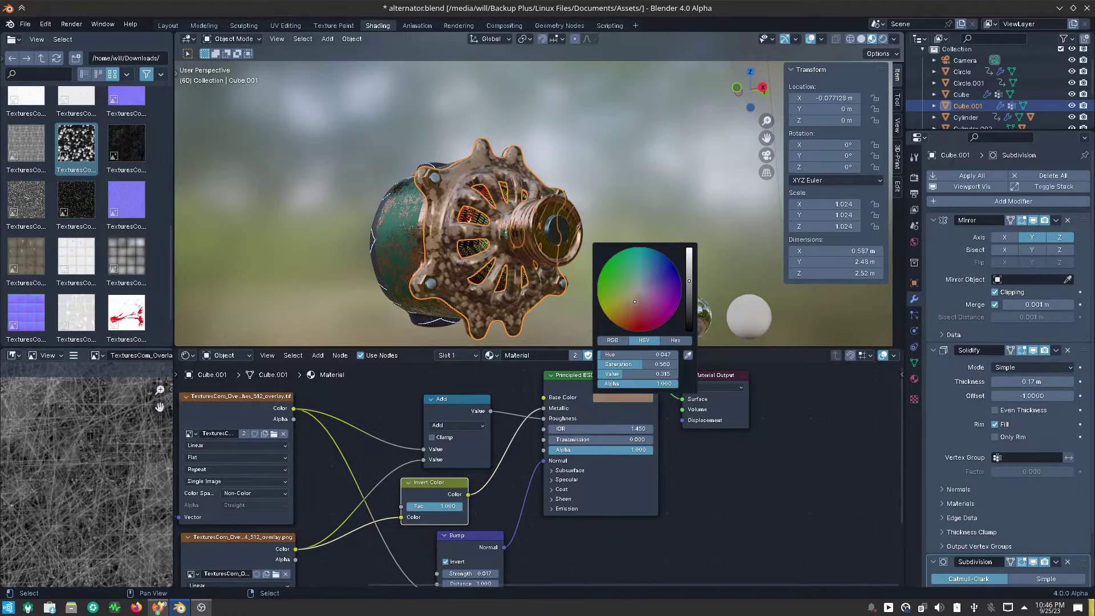
left_click_drag(689, 280, 689, 250)
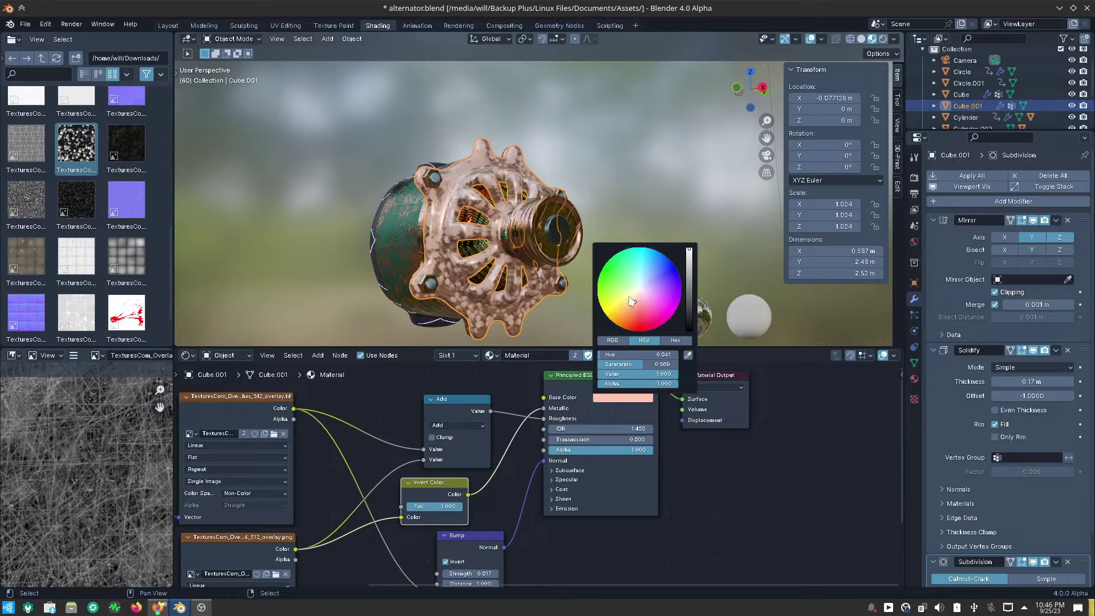
left_click_drag(631, 301, 629, 298)
left_click_drag(686, 276, 688, 276)
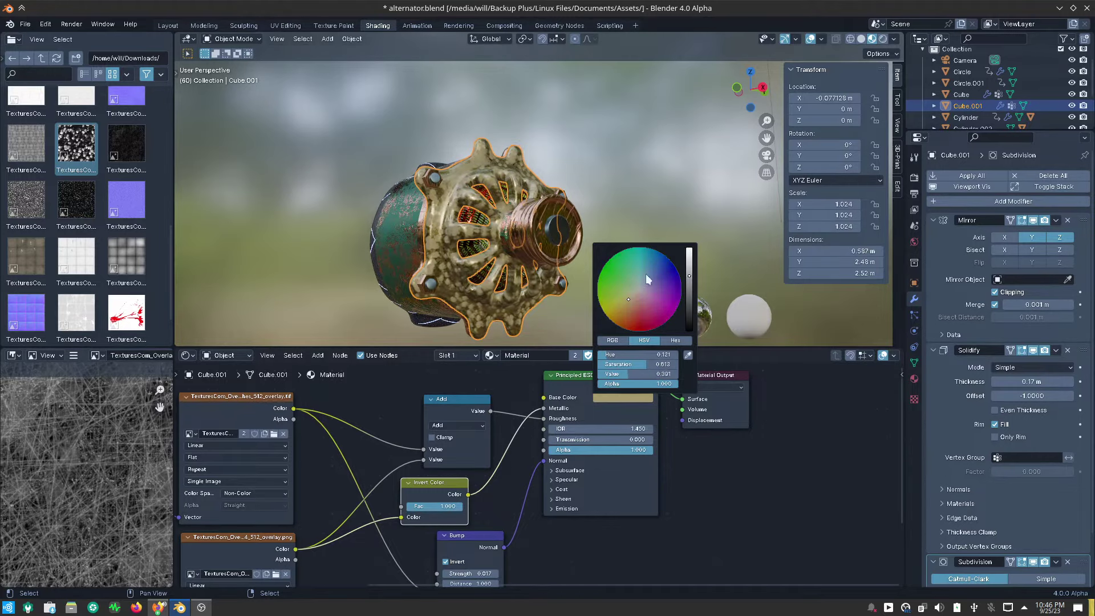
middle_click_drag(504, 283, 798, 57)
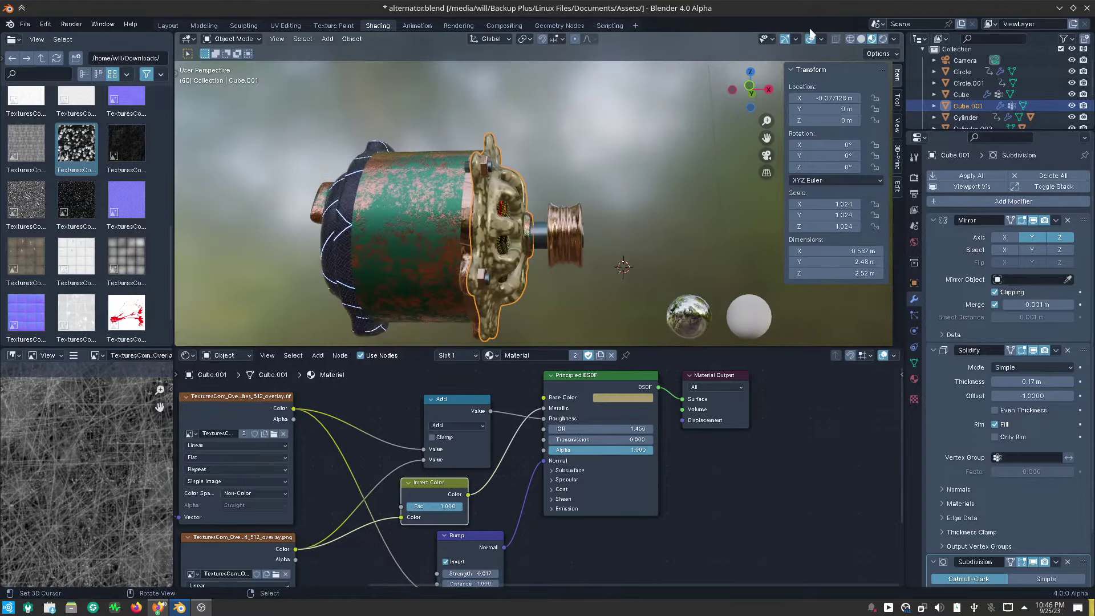
scroll(587, 237, "up", 3)
mouse_move(598, 241)
middle_mouse_down()
mouse_move(491, 269)
mouse_move(423, 251)
mouse_move(423, 242)
mouse_move(543, 266)
middle_mouse_up()
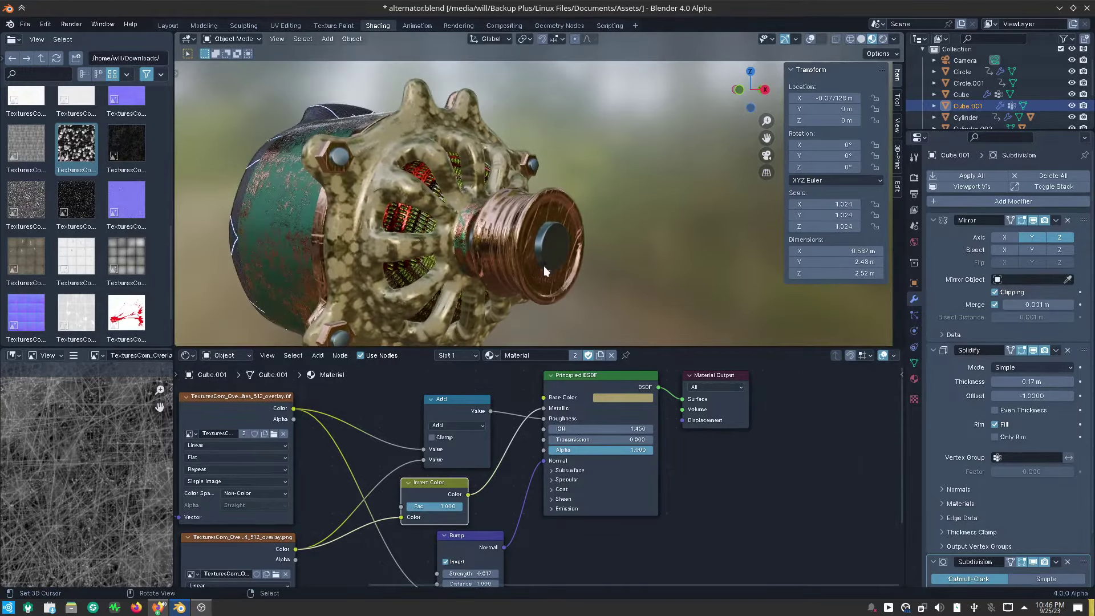
mouse_move(507, 479)
middle_mouse_down()
mouse_move(544, 488)
mouse_move(600, 459)
middle_mouse_up()
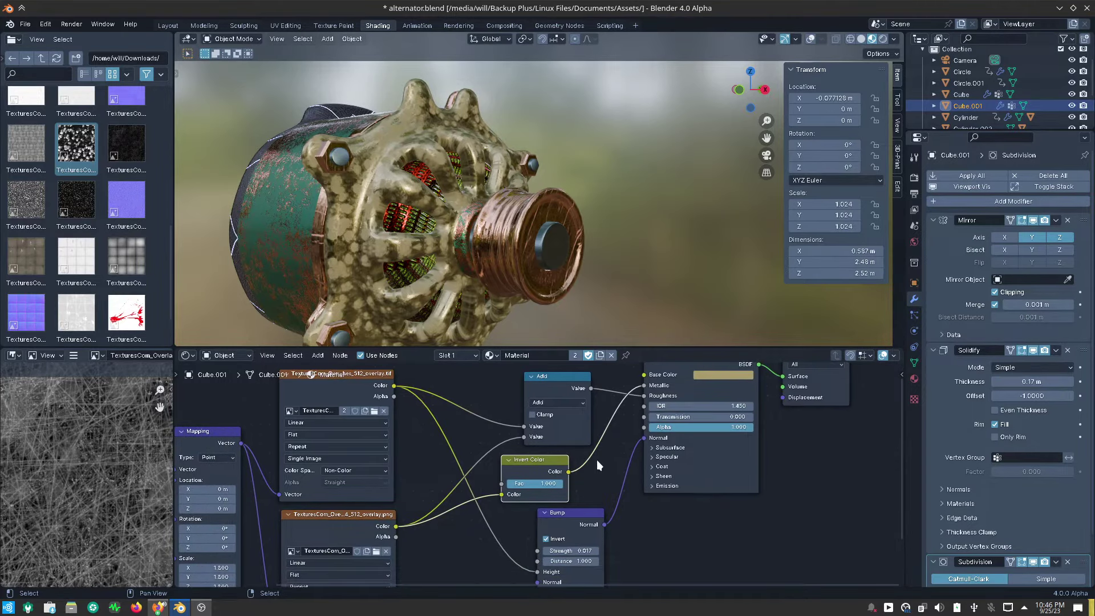
Insert a Color Ramp on the Bump-to-Normal link and pull its stop in to about 0.12.
key("shift+a")
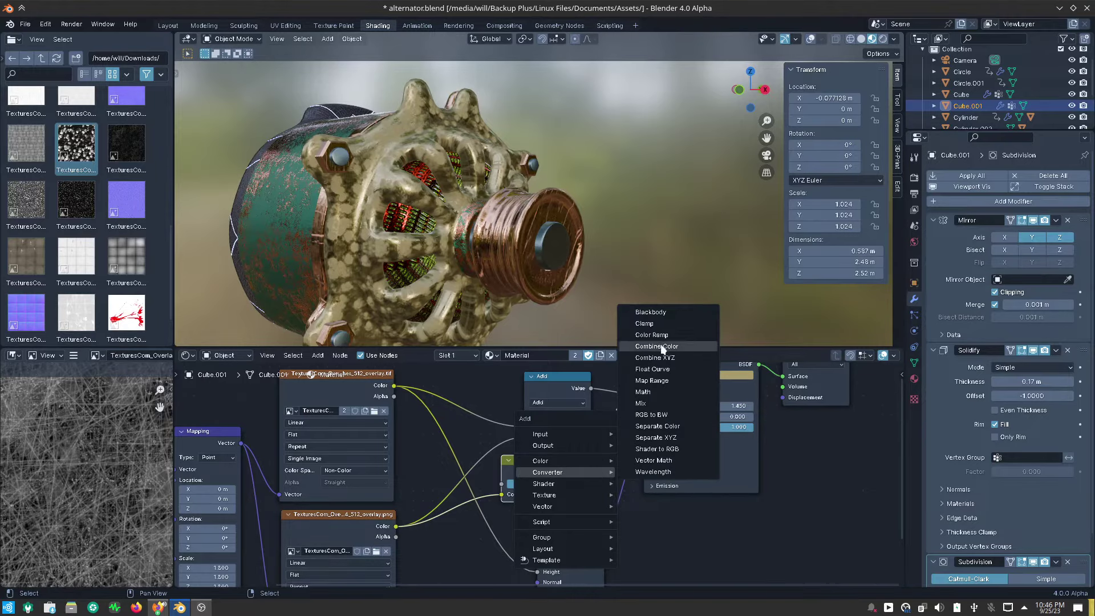
left_click(663, 334)
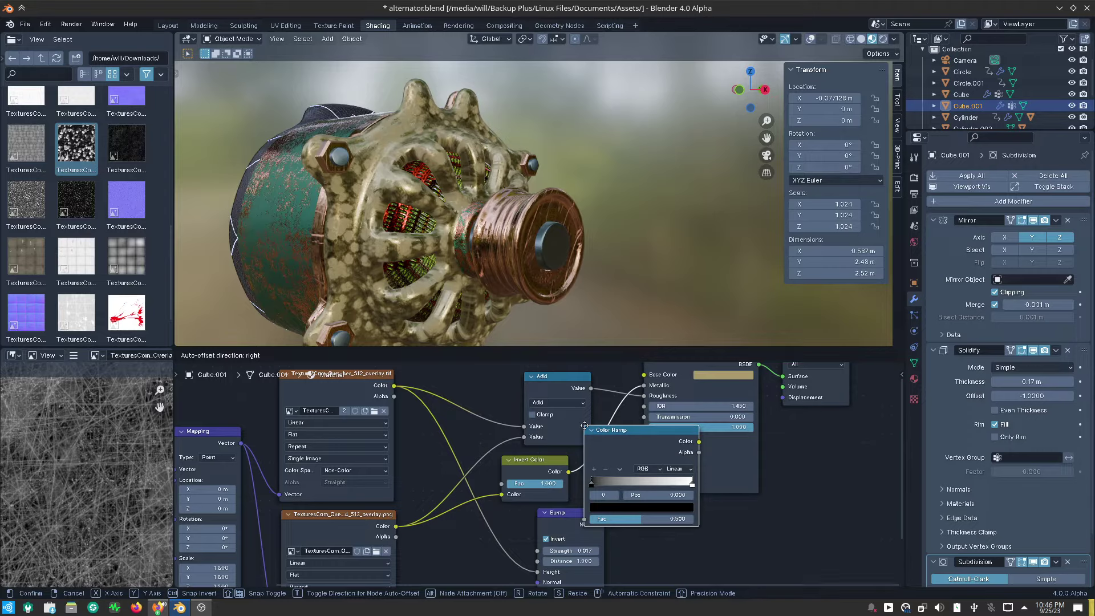
left_click(584, 425)
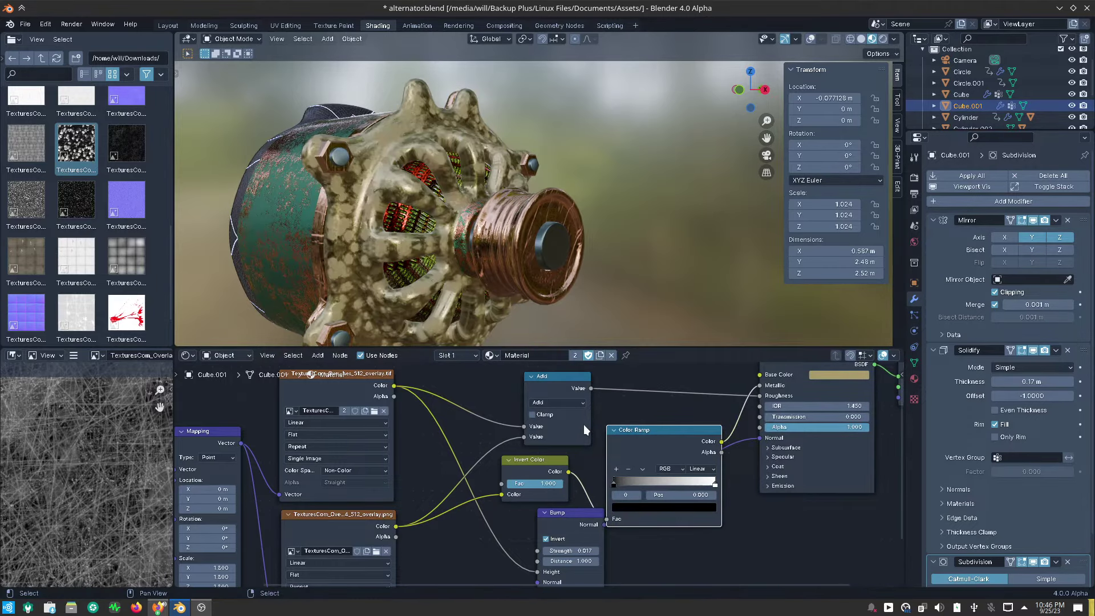
left_click_drag(616, 483, 702, 481)
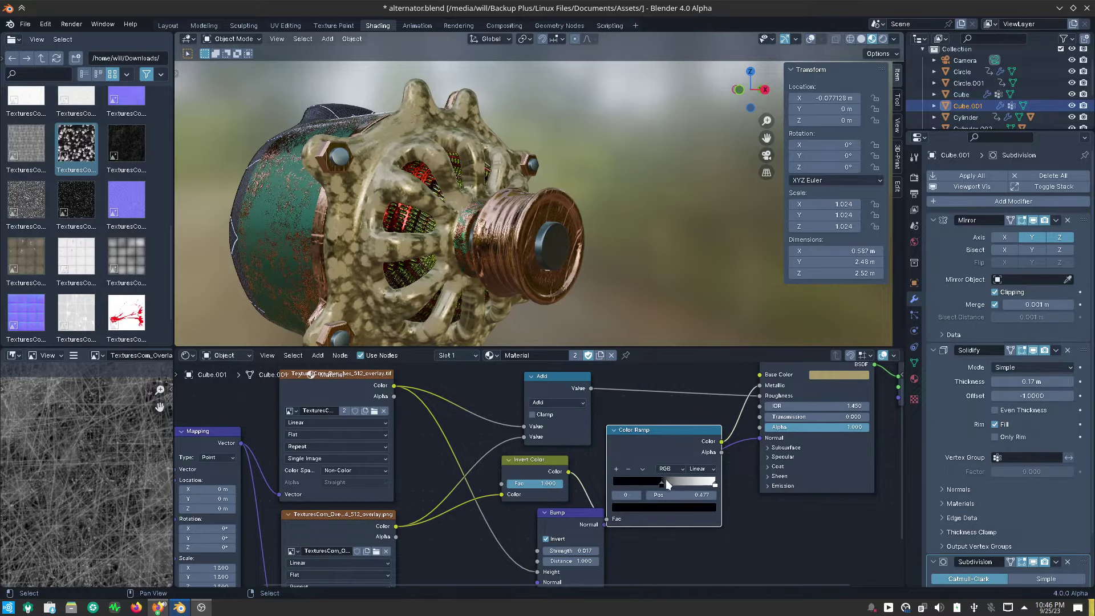
key("ctrl+z")
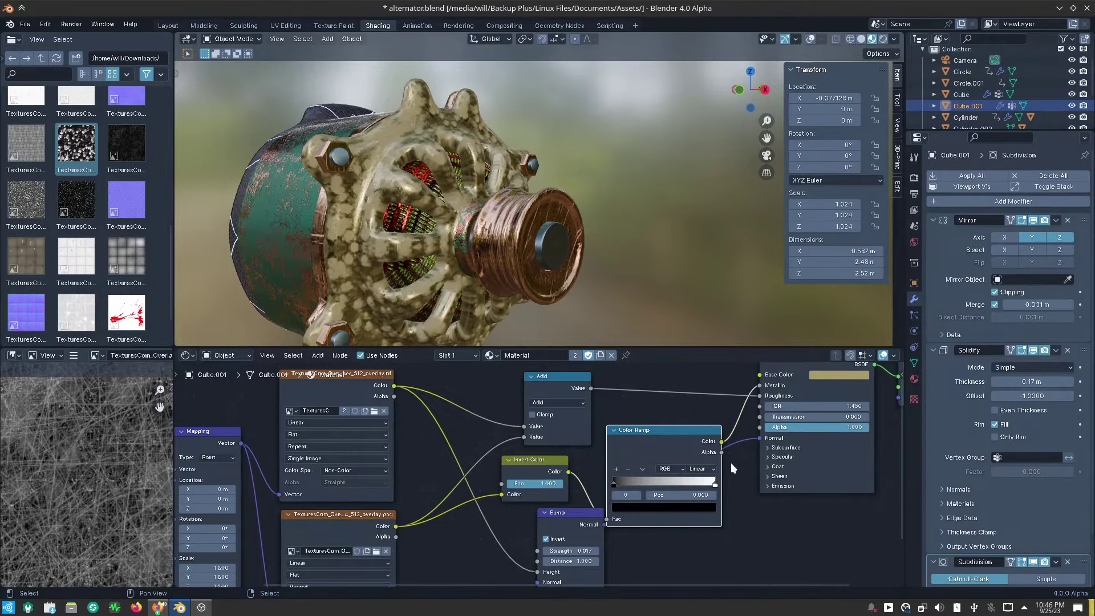
mouse_move(712, 488)
left_mouse_down()
mouse_move(625, 484)
mouse_move(631, 502)
mouse_move(643, 500)
mouse_move(623, 487)
mouse_move(638, 486)
left_mouse_up()
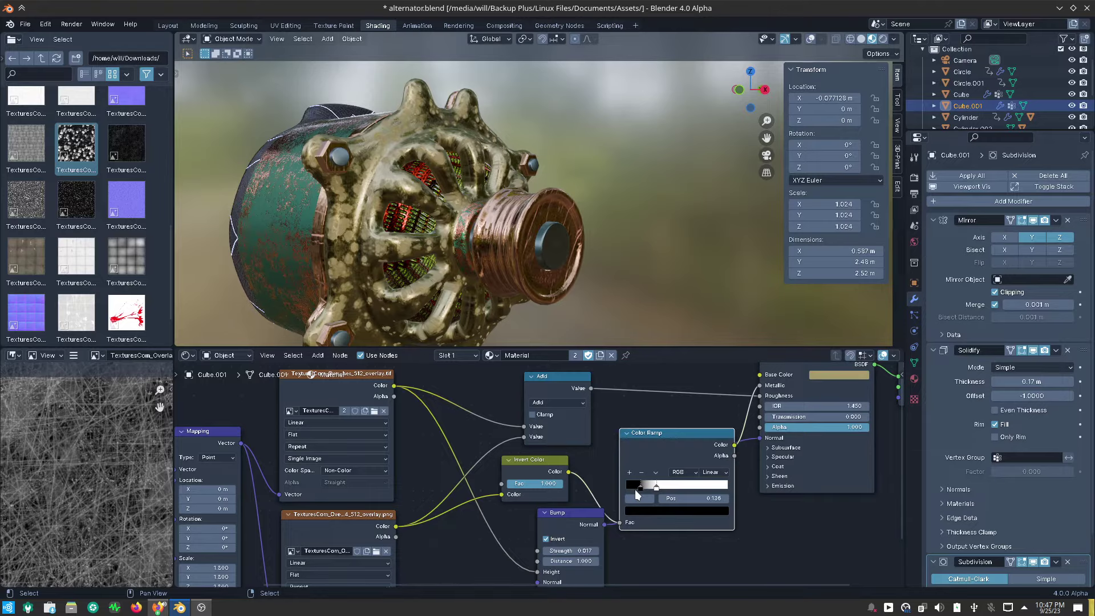
middle_click_drag(600, 262, 429, 250)
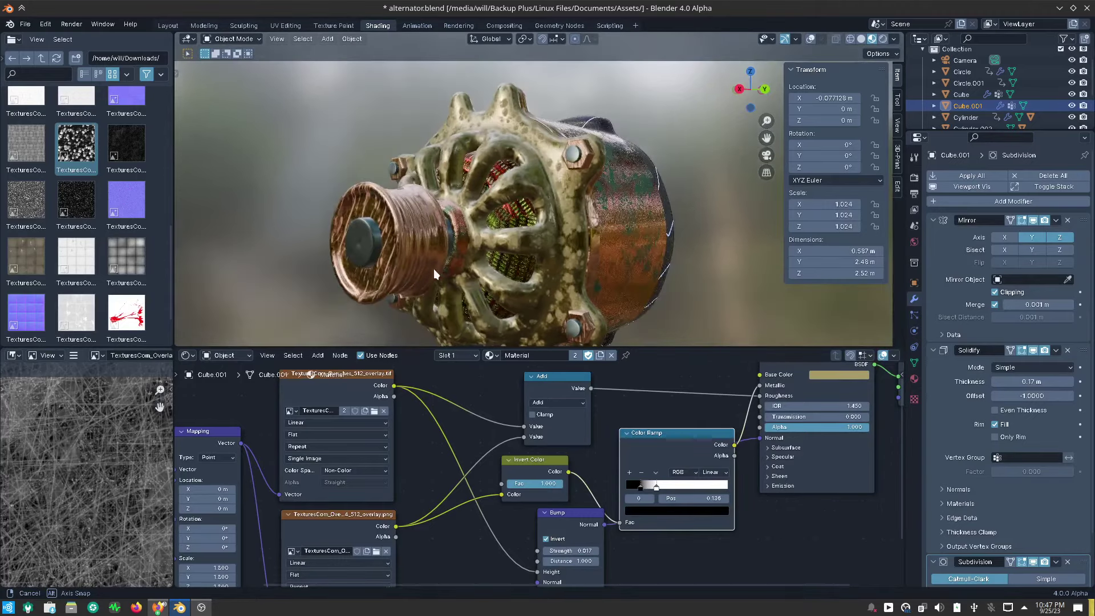
mouse_move(423, 209)
middle_mouse_down()
mouse_move(577, 237)
mouse_move(572, 256)
mouse_move(512, 273)
middle_mouse_up()
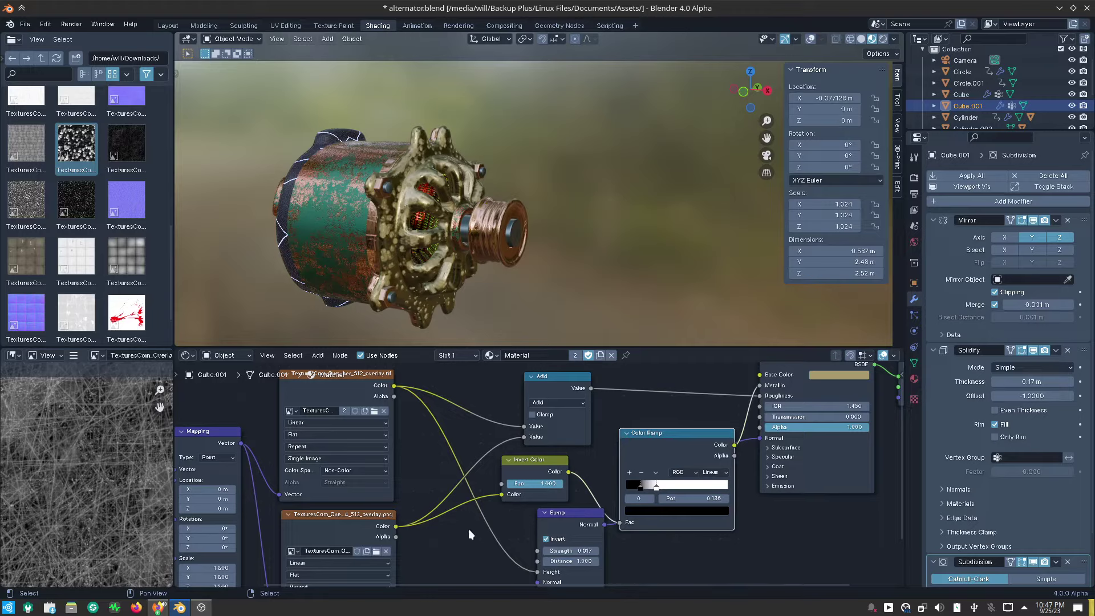
Set the Mapping node Scale to 8.5 on X, Y and Z together.
scroll(433, 516, "left", 5)
scroll(433, 516, "down", 3)
left_click(328, 491)
type("7.7")
key("alt+Return")
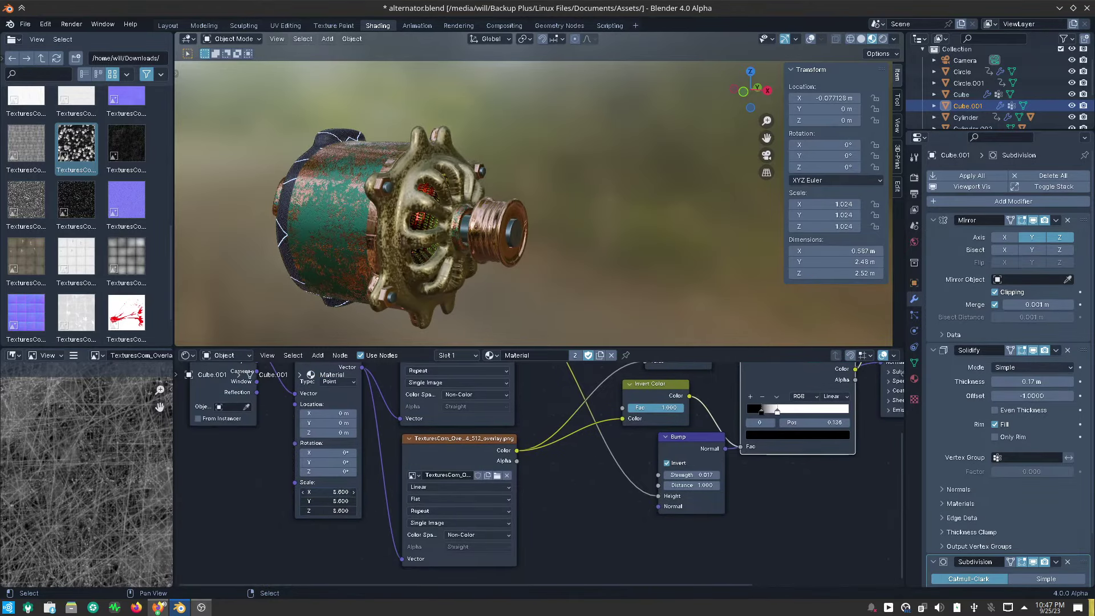
left_click(328, 492)
type("8.5")
key("alt+Return")
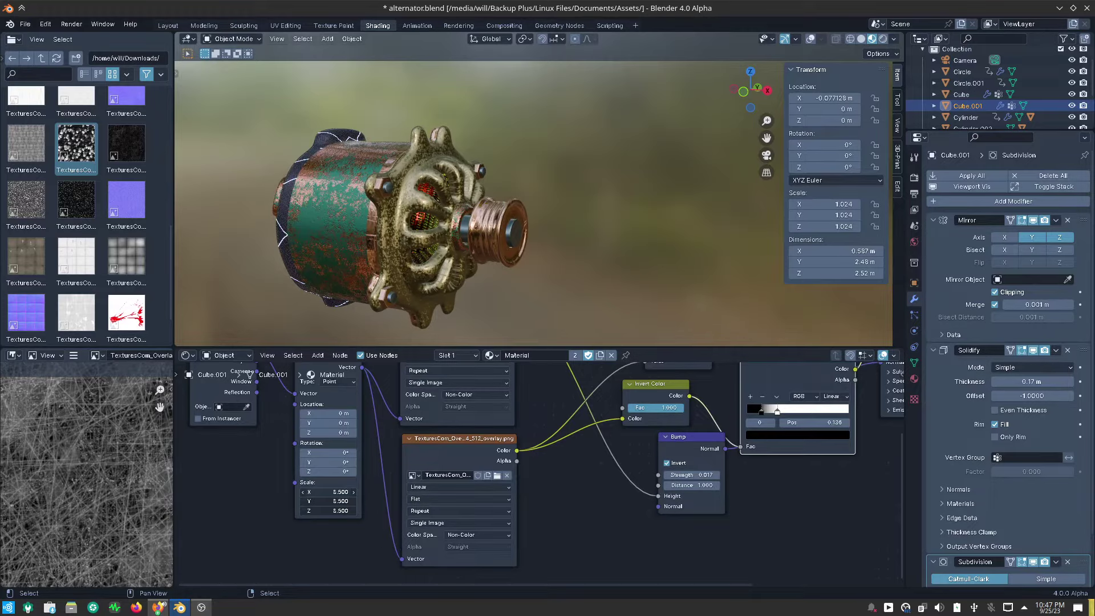
Orbit and zoom around the cover to inspect the worn, pitted brass finish.
mouse_move(467, 229)
middle_mouse_down()
mouse_move(423, 255)
mouse_move(341, 265)
mouse_move(340, 215)
mouse_move(518, 199)
mouse_move(570, 258)
mouse_move(514, 230)
middle_mouse_up()
scroll(519, 198, "down", 3)
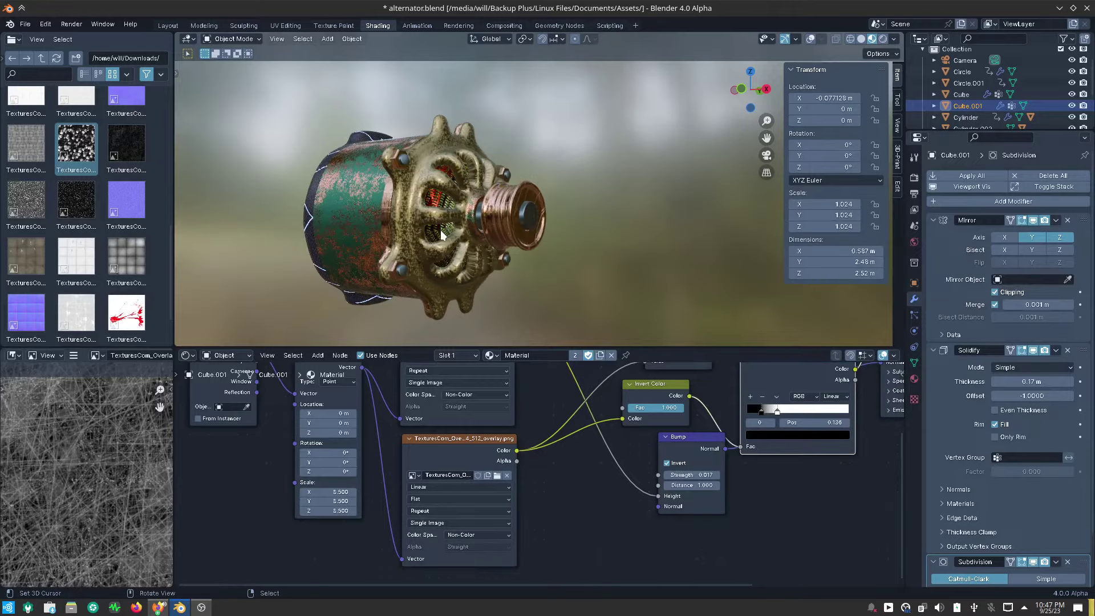
middle_click_drag(454, 251, 423, 265)
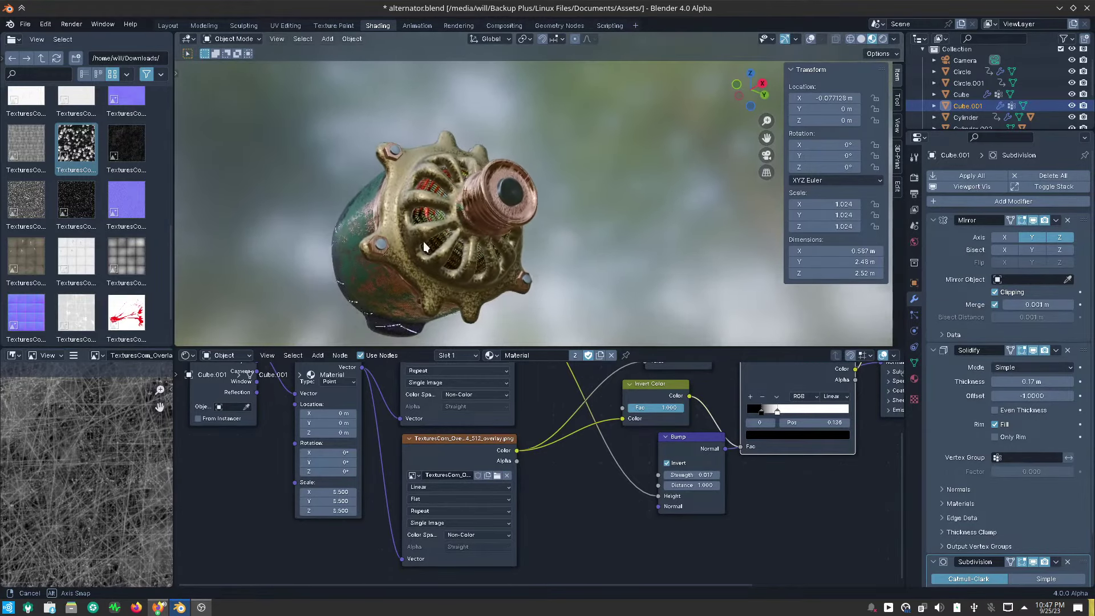
scroll(423, 267, "up", 3)
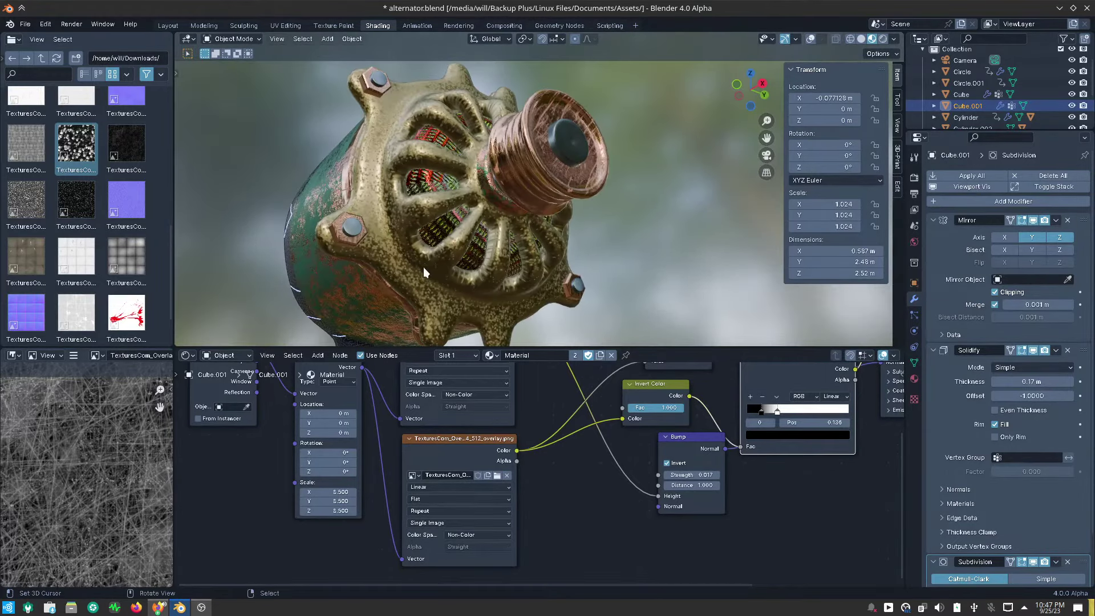
mouse_move(416, 272)
middle_mouse_down()
mouse_move(432, 339)
mouse_move(440, 46)
mouse_move(440, 69)
middle_mouse_up()
scroll(413, 145, "up", 4)
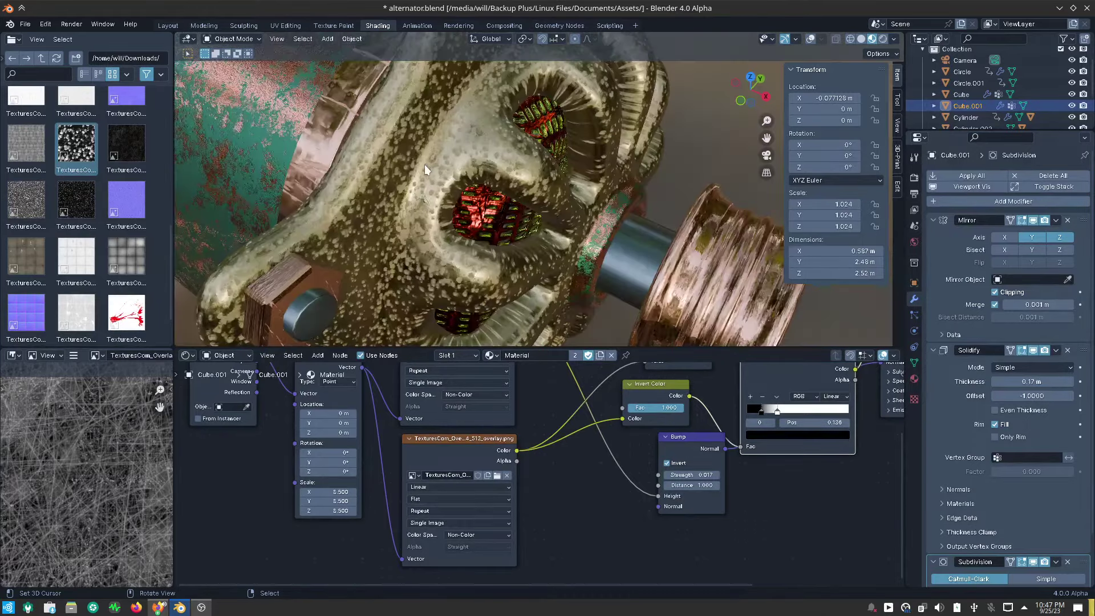
mouse_move(424, 164)
middle_mouse_down()
mouse_move(491, 143)
mouse_move(436, 121)
mouse_move(389, 67)
middle_mouse_up()
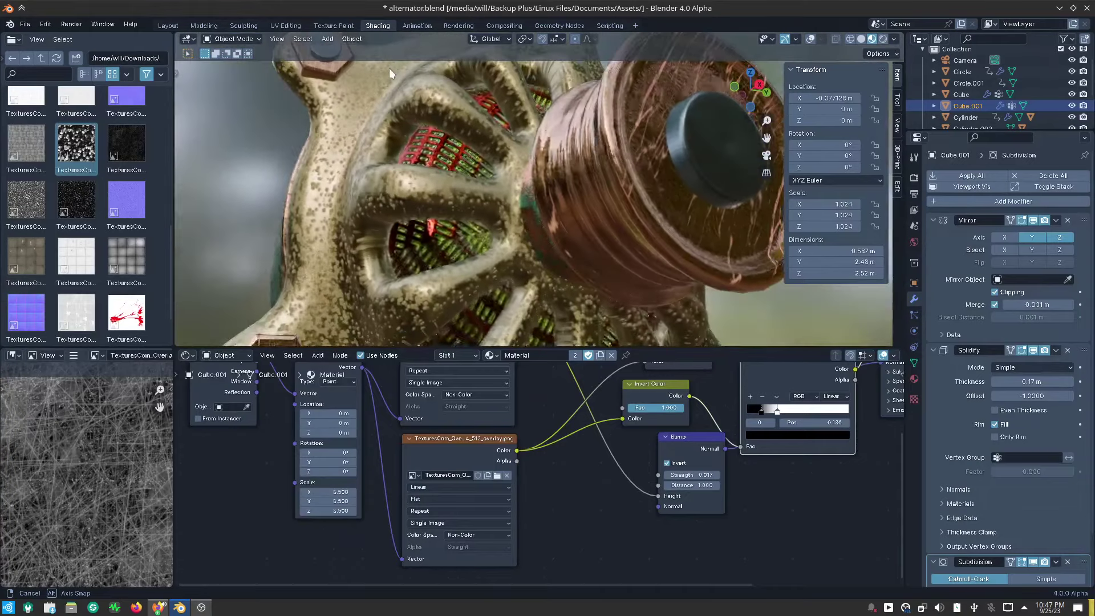
scroll(428, 160, "down", 5)
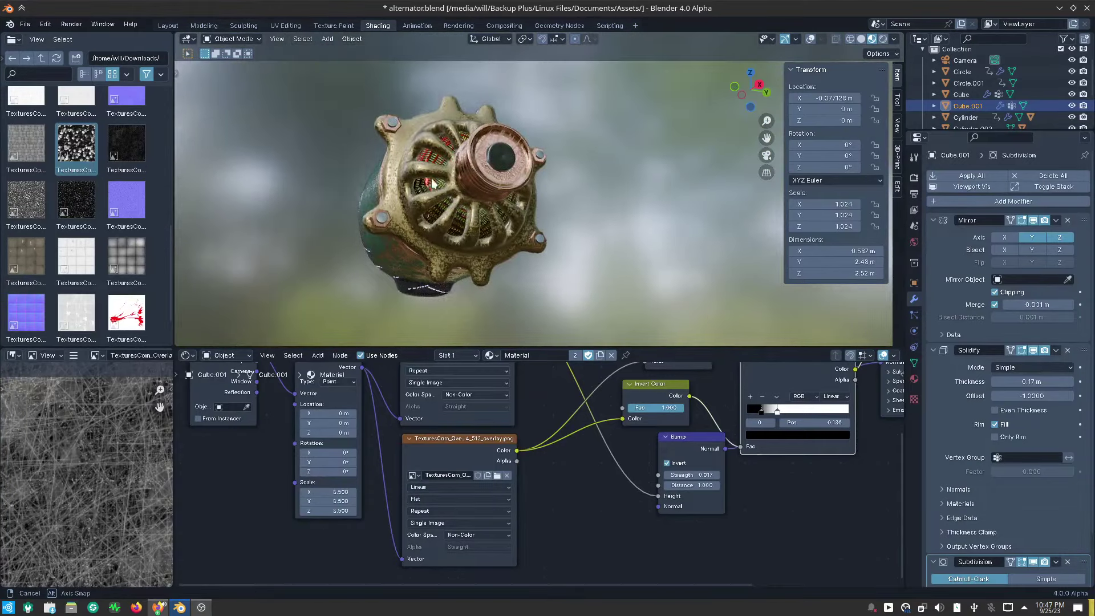
mouse_move(424, 185)
middle_mouse_down()
mouse_move(434, 169)
mouse_move(447, 203)
middle_mouse_up()
scroll(433, 167, "up", 3)
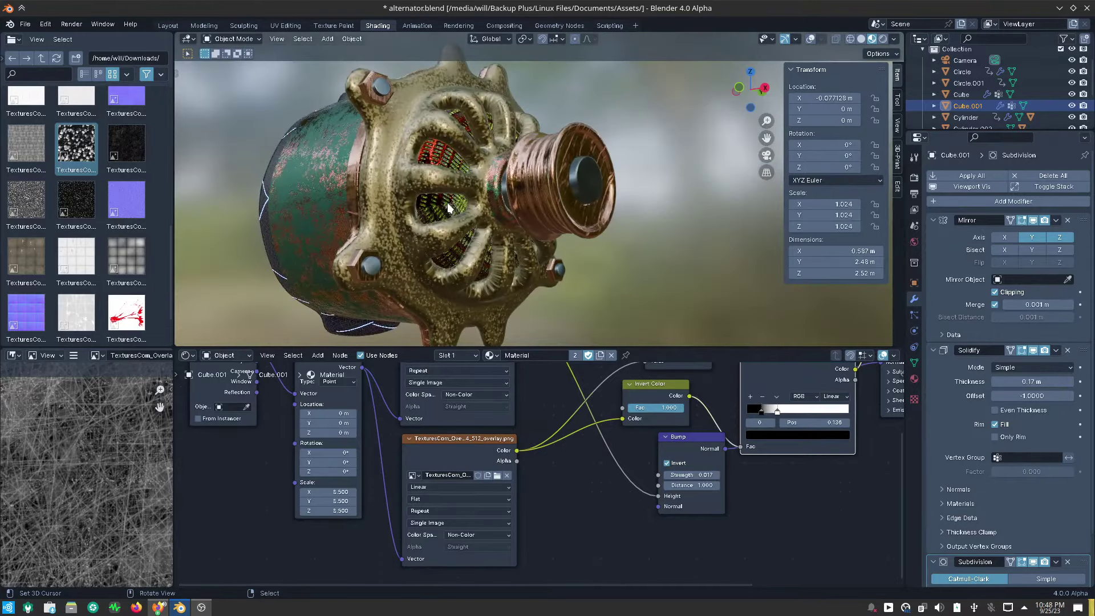
Save alternator.blend, switch to the Layout workspace, and orbit the alternator to a side view.
key("ctrl+s")
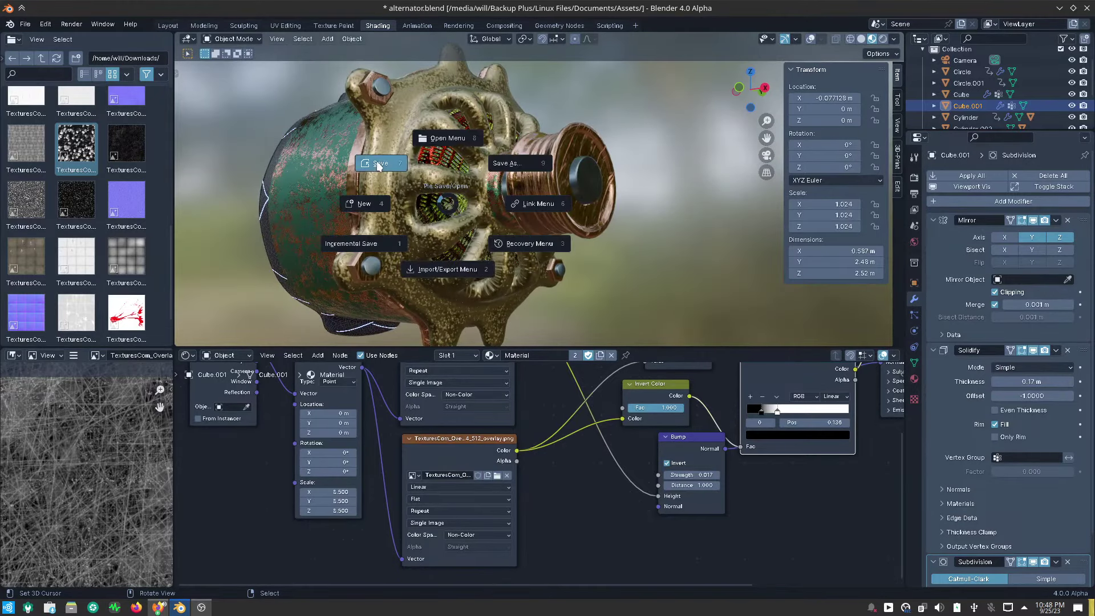
left_click(378, 166)
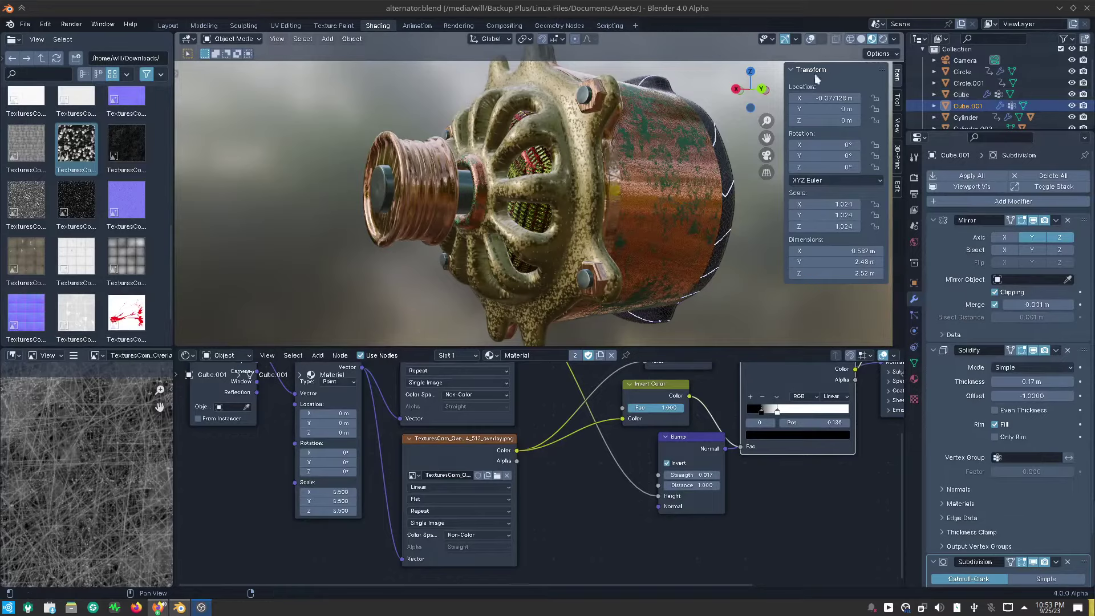
left_click(168, 26)
mouse_move(434, 248)
middle_mouse_down()
mouse_move(496, 257)
mouse_move(292, 241)
mouse_move(167, 200)
middle_mouse_up()
mouse_move(613, 214)
middle_mouse_down()
mouse_move(594, 205)
mouse_move(592, 223)
mouse_move(556, 237)
mouse_move(614, 215)
middle_mouse_up()
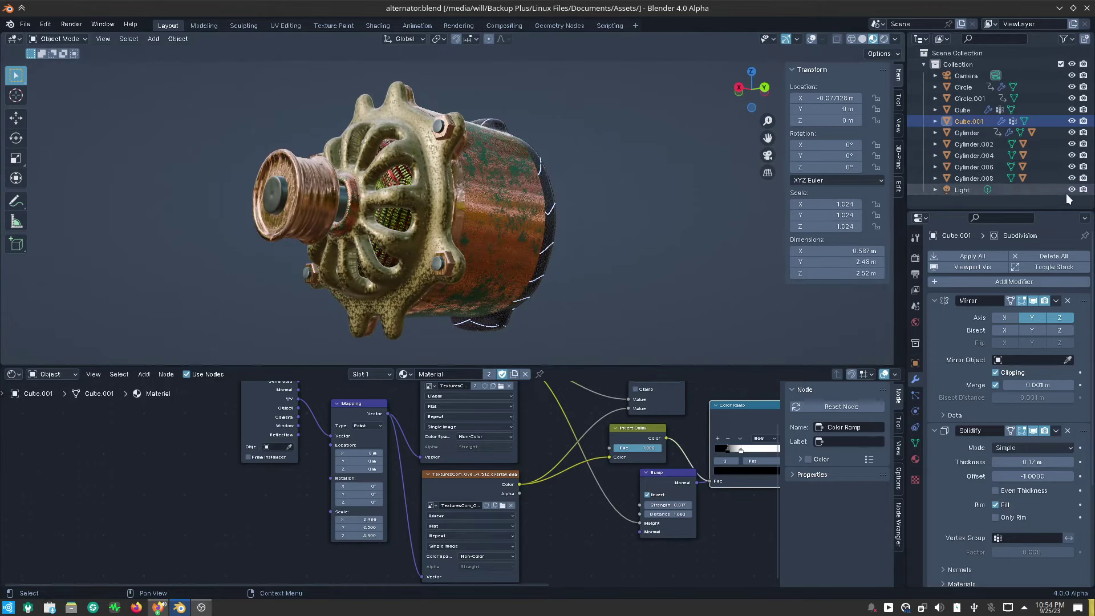
Hide Cylinder.008, Cylinder.006, Cube, Circle.001 and Circle in the Outliner, then select Circle.001.
left_click(1071, 178)
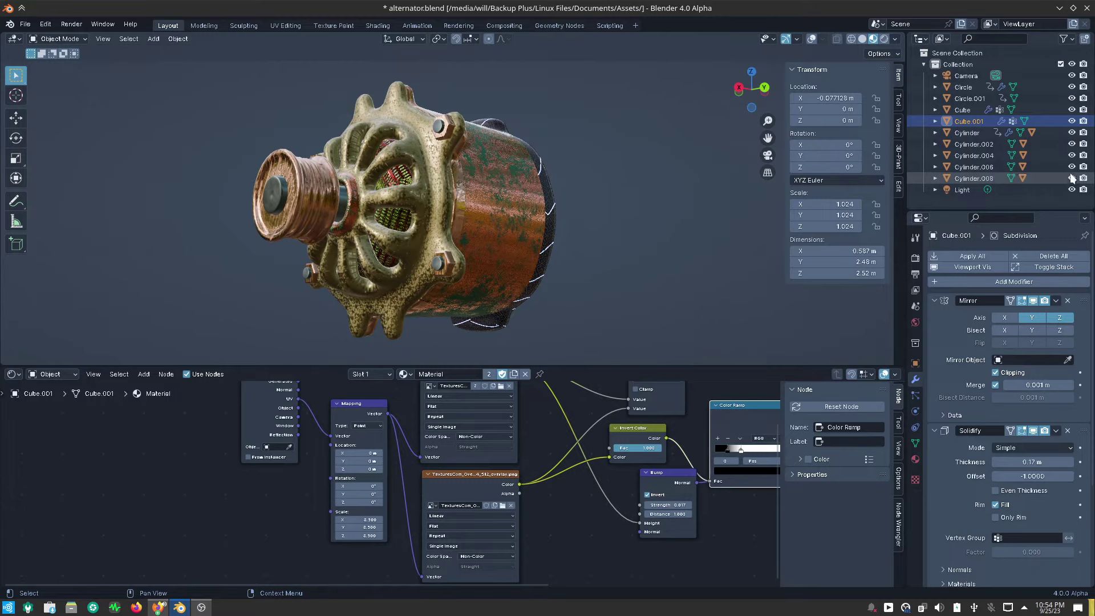
left_click_drag(1071, 178, 1071, 121)
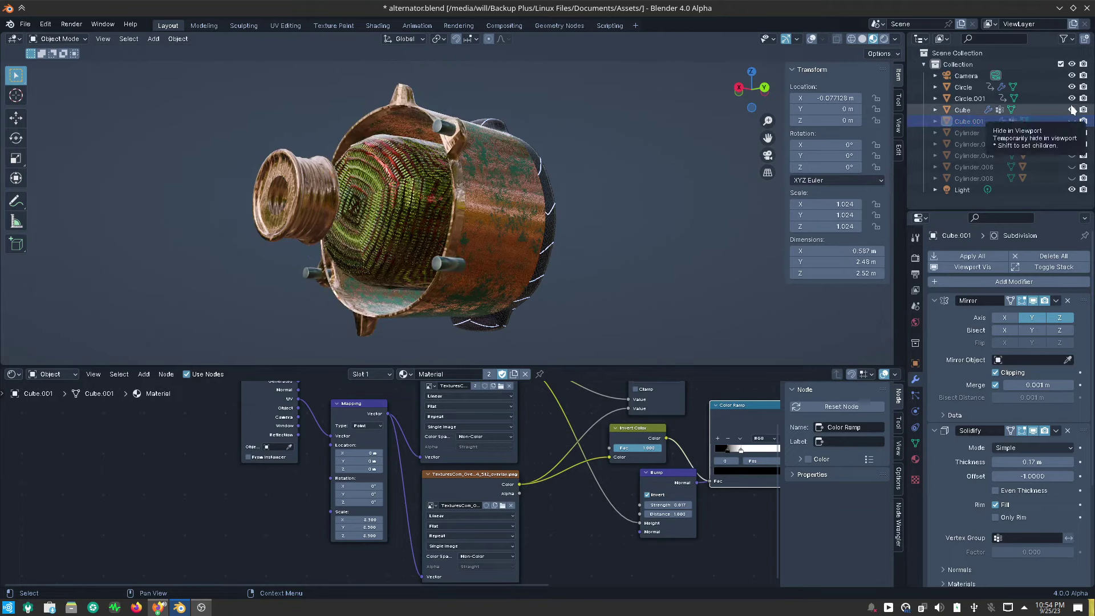
left_click(1072, 111)
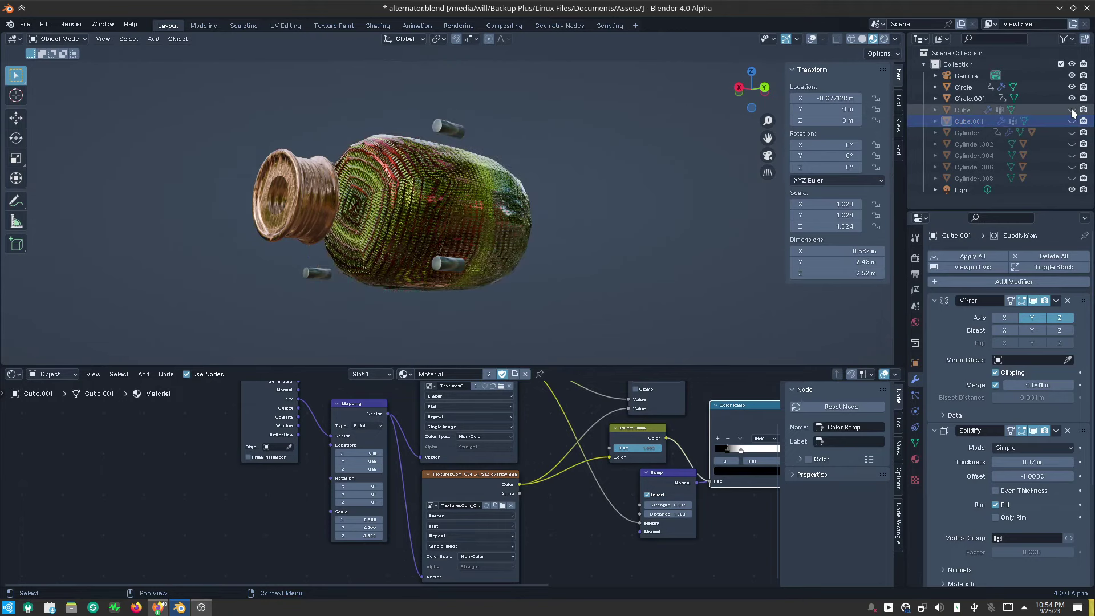
left_click(1072, 99)
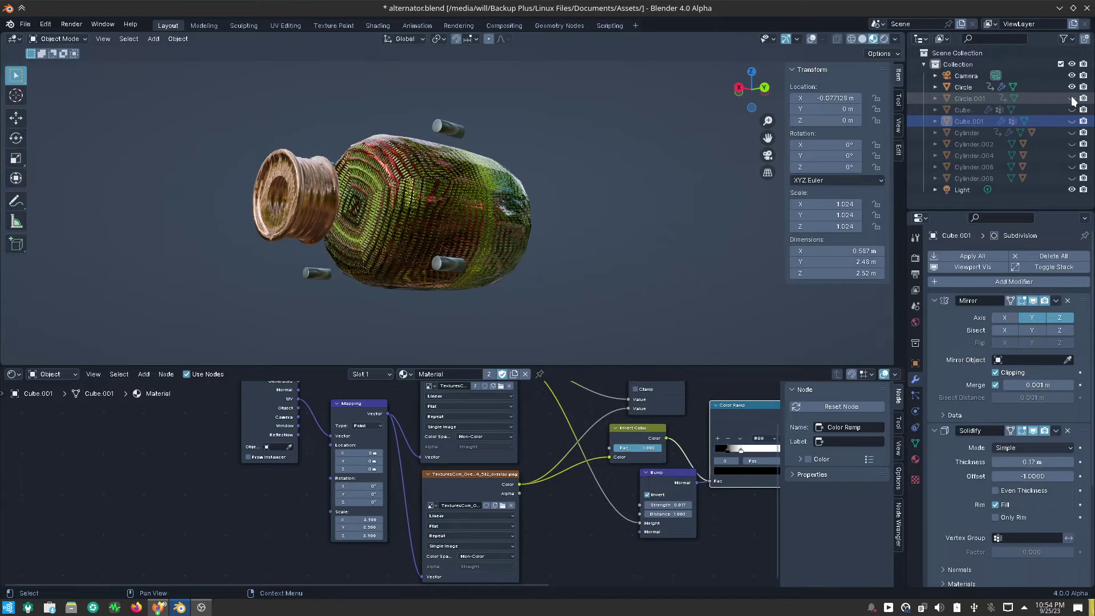
left_click(1071, 87)
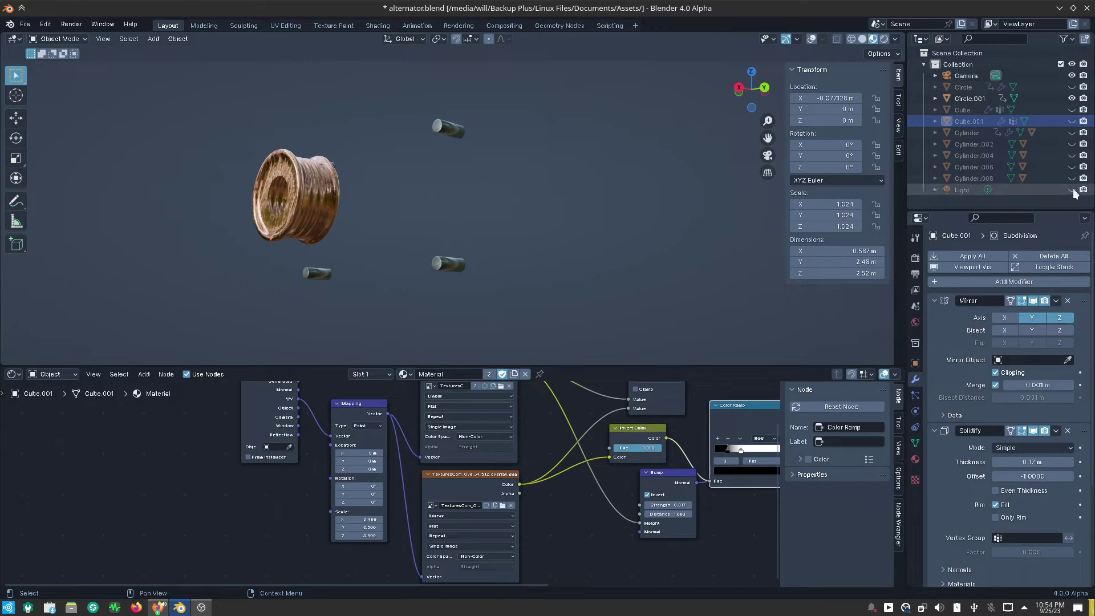
left_click(962, 97)
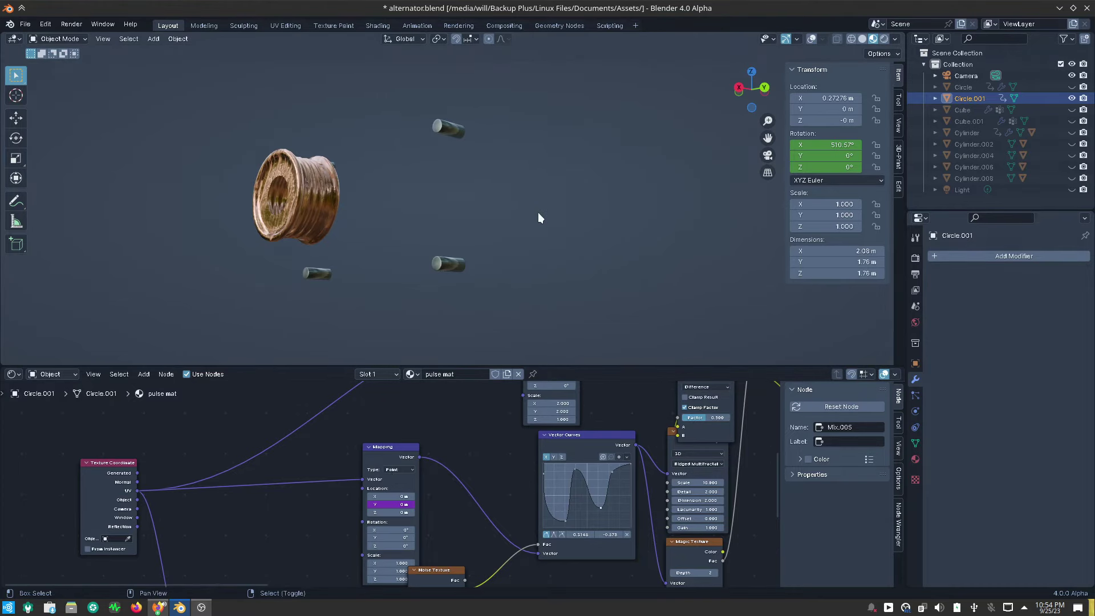
Bring up the playback pie menu and operator search, dismissing each without running anything.
key("shift+space")
key("F3")
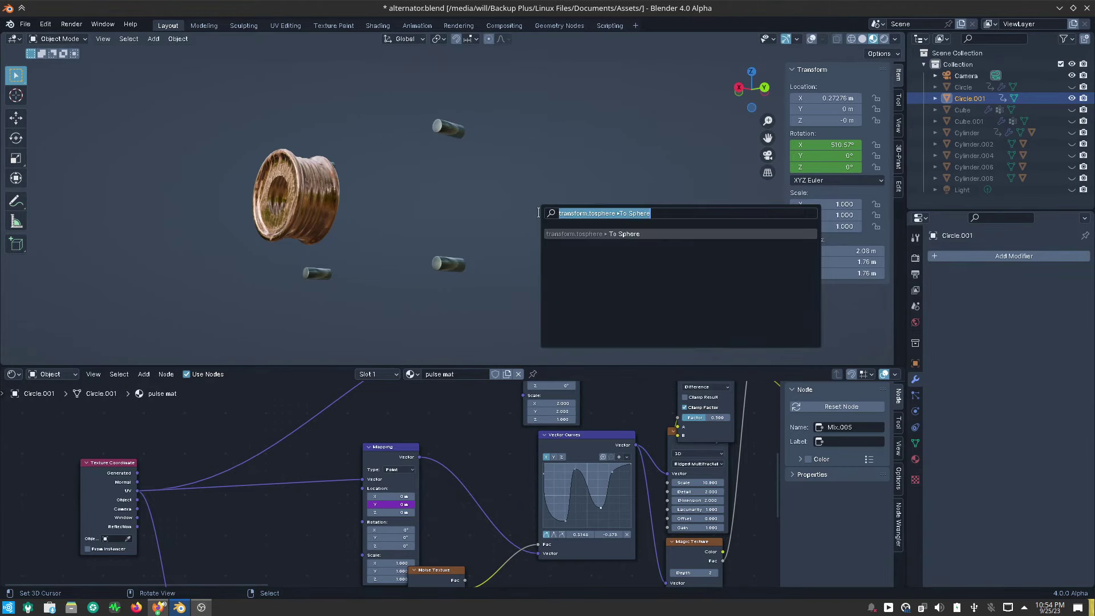
key("Escape")
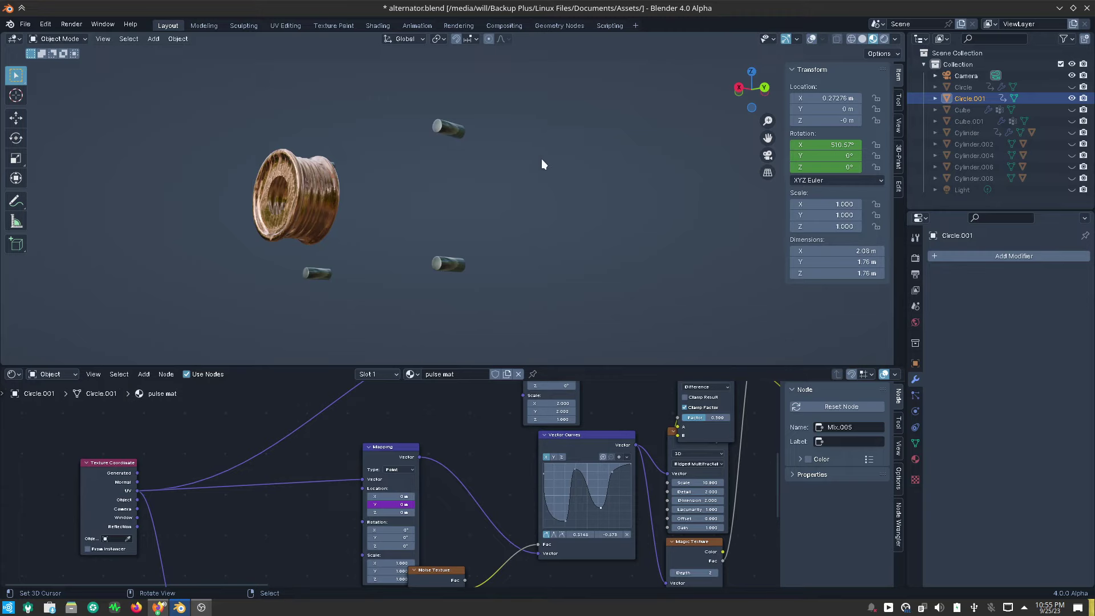
key("shift+space")
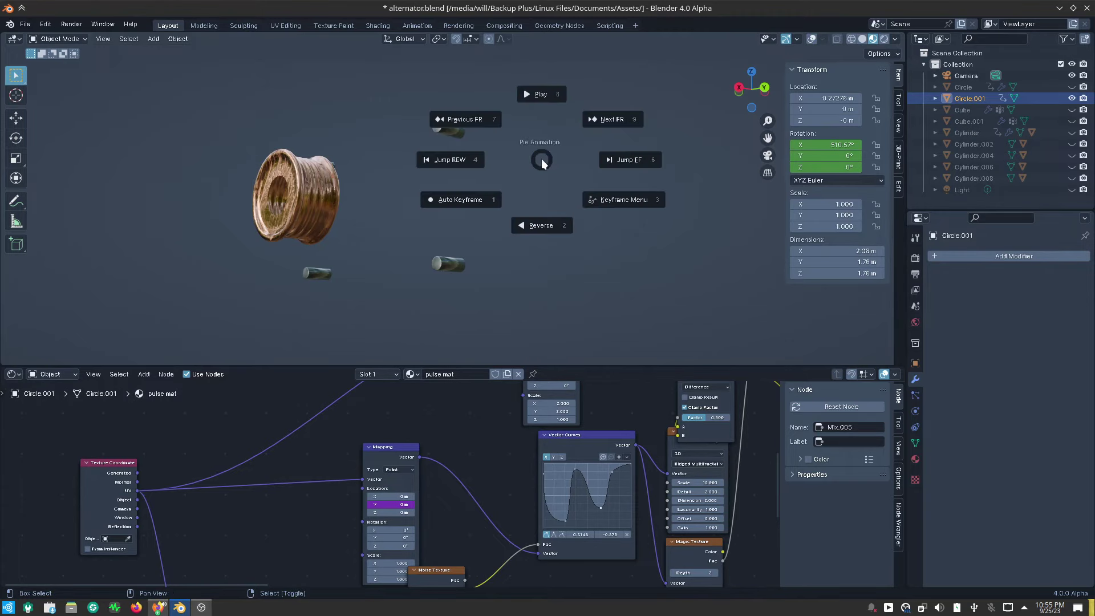
key("shift+space")
key("Escape")
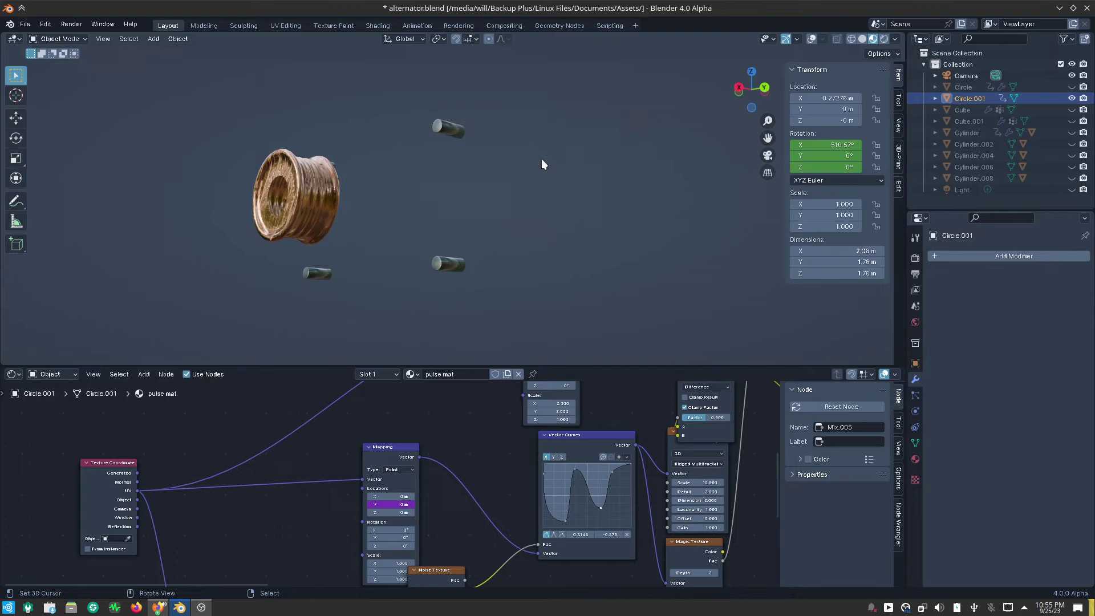
key("F3")
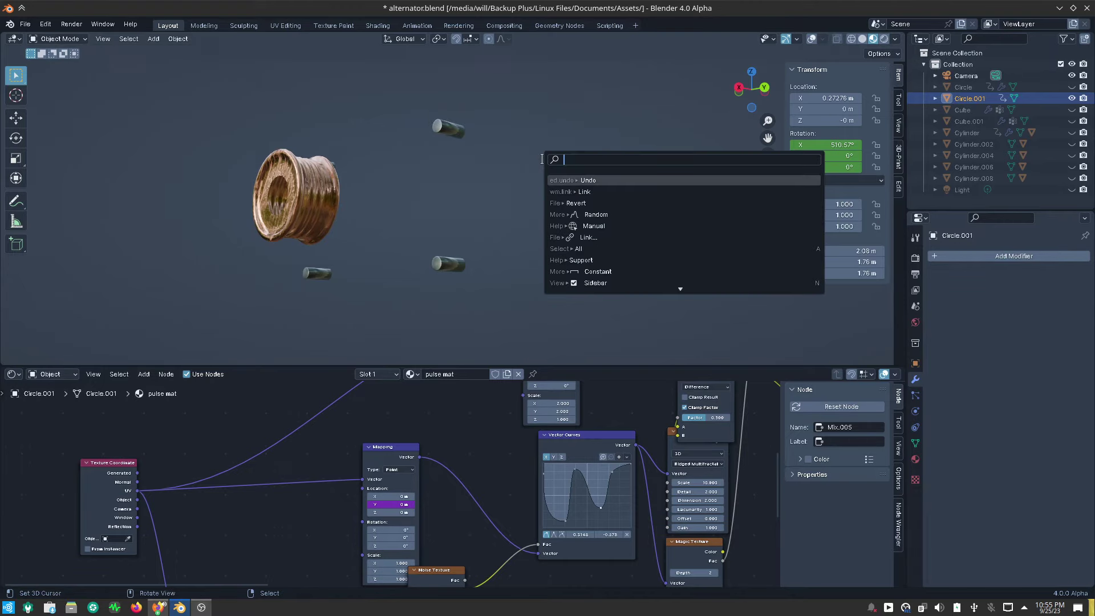
key("Escape")
Turn the bottom area into a Timeline and start animation playback.
left_click(14, 376)
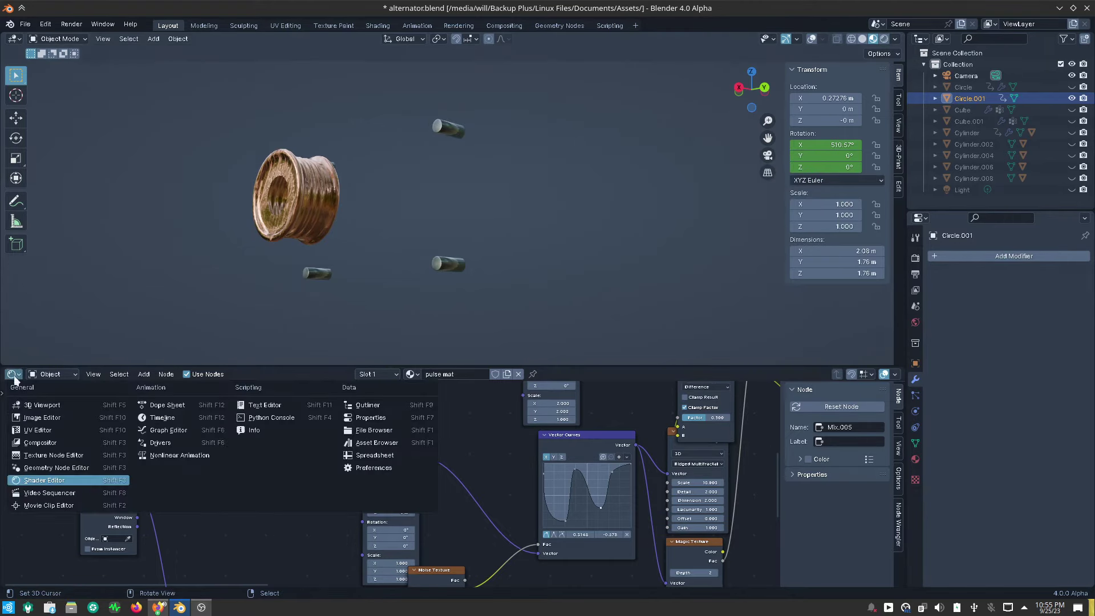
left_click(154, 418)
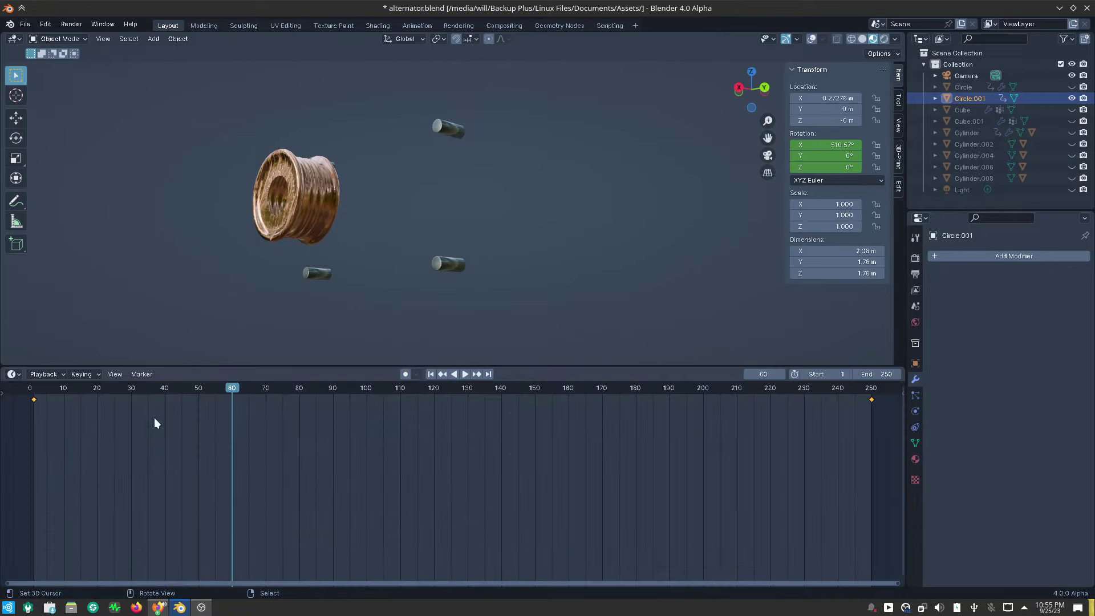
left_click(465, 374)
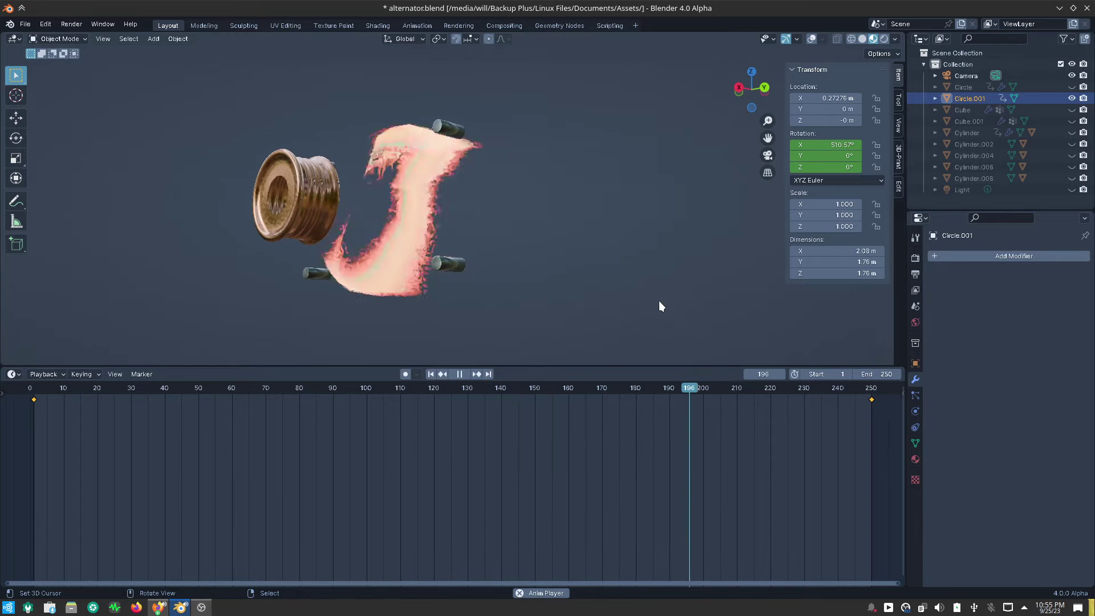
Add a Subdivision Surface modifier to Circle.001 with Levels Viewport 2.
left_click(963, 256)
mouse_move(911, 250)
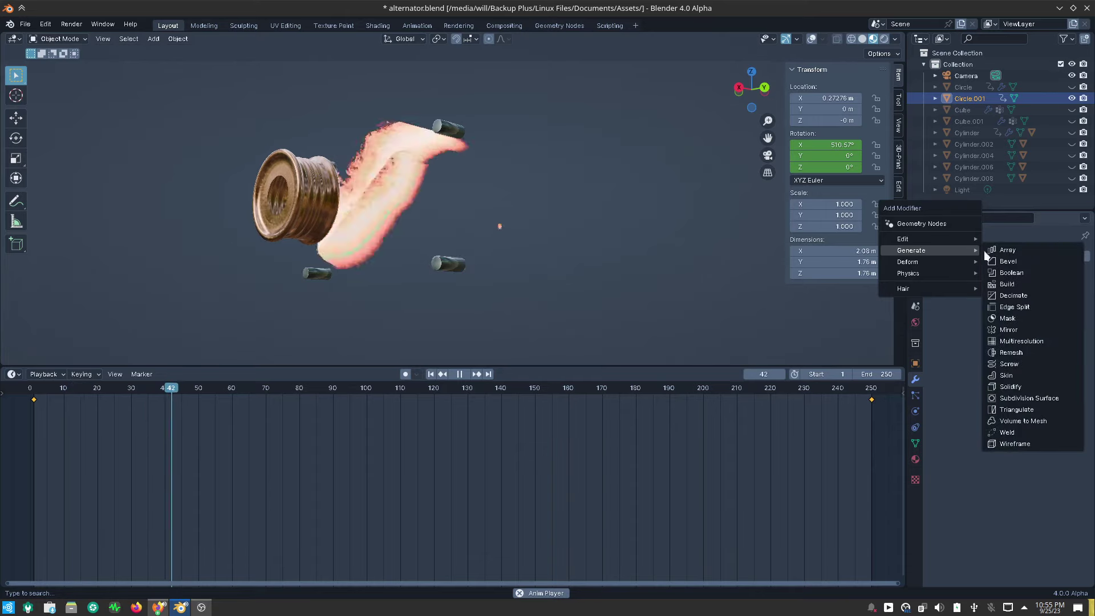
left_click(1018, 398)
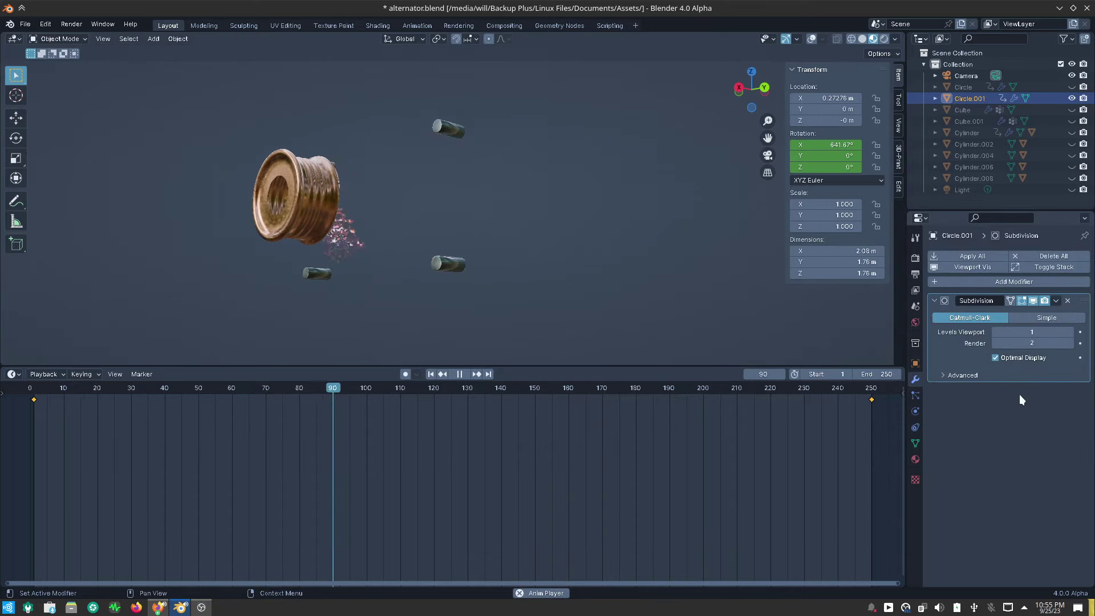
left_click(1067, 332)
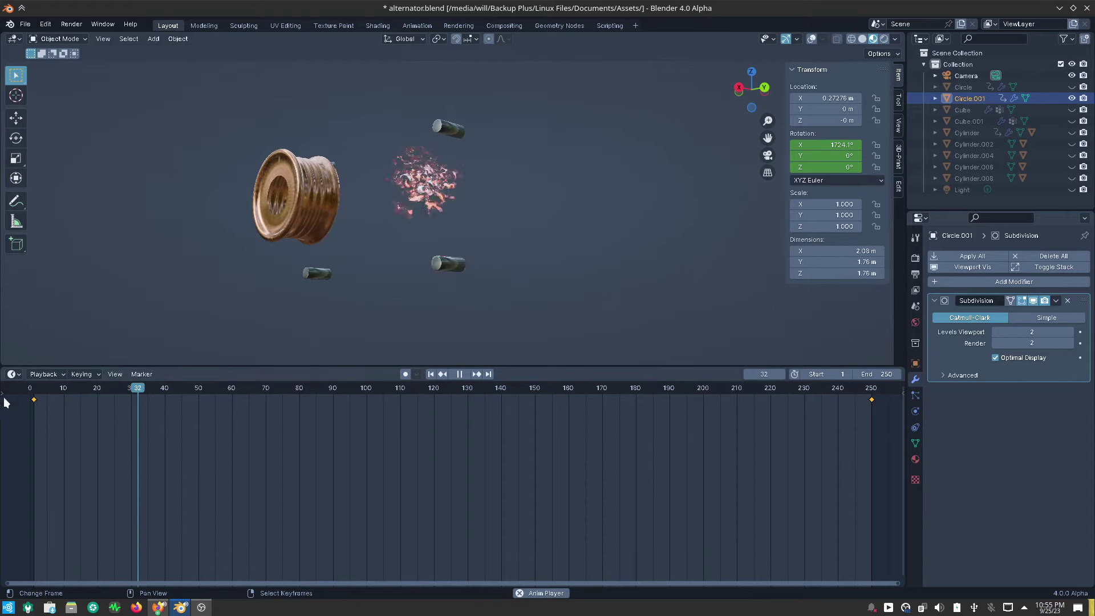
left_click(13, 373)
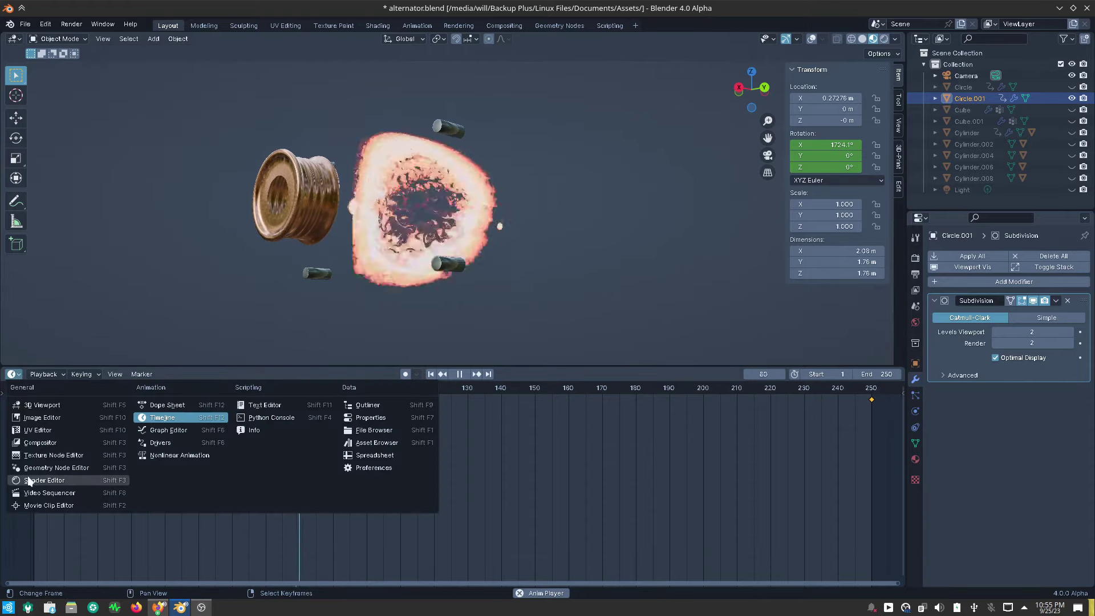
Return the bottom area to the pulse mat Shader Editor, framing the output nodes with Viewer strength kept at 2.000.
left_click(33, 480)
scroll(139, 442, "down", 2)
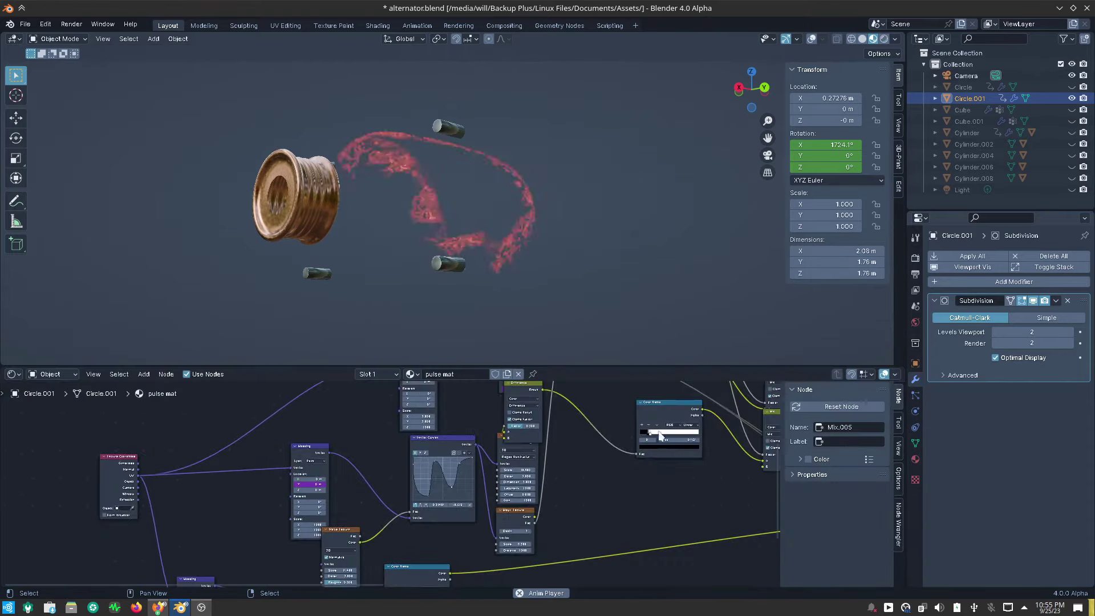
mouse_move(522, 384)
middle_mouse_down()
mouse_move(367, 474)
mouse_move(400, 496)
mouse_move(388, 527)
middle_mouse_up()
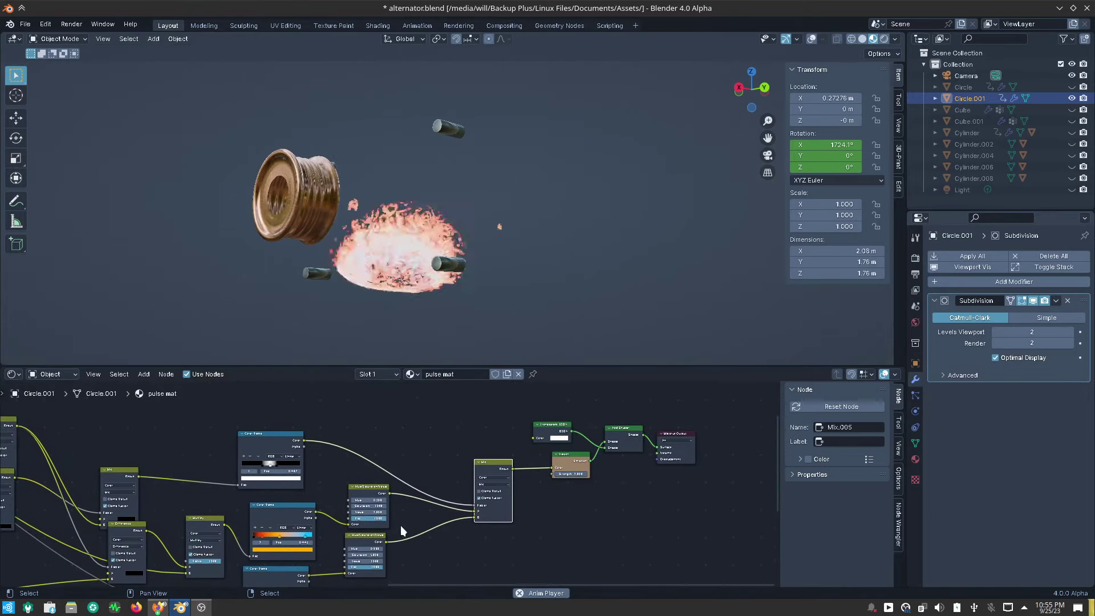
scroll(608, 430, "up", 2)
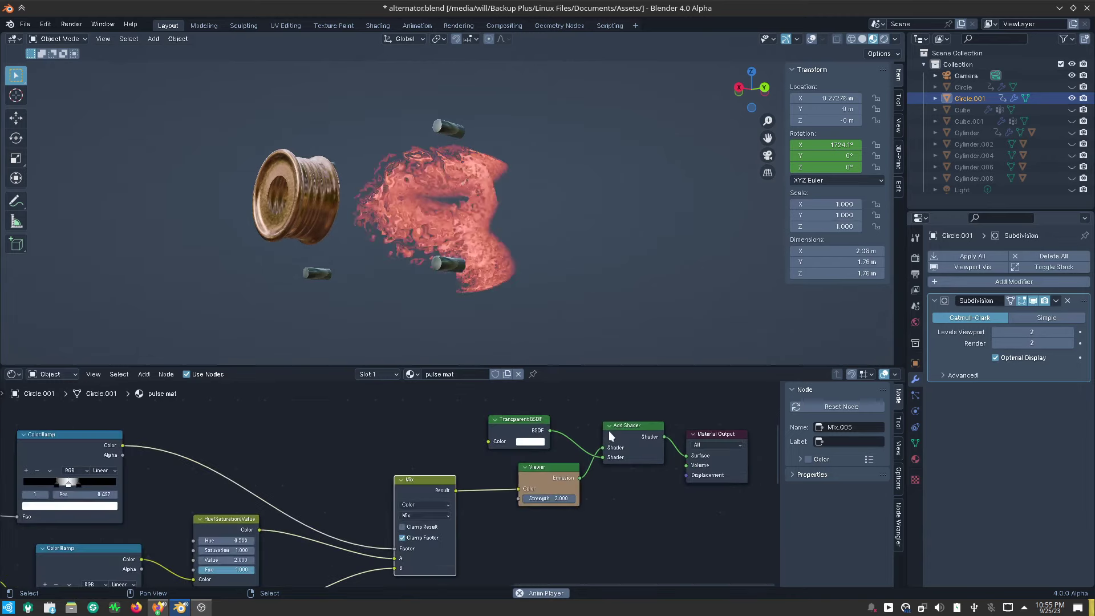
scroll(607, 430, "up", 2)
scroll(606, 498, "up", 1)
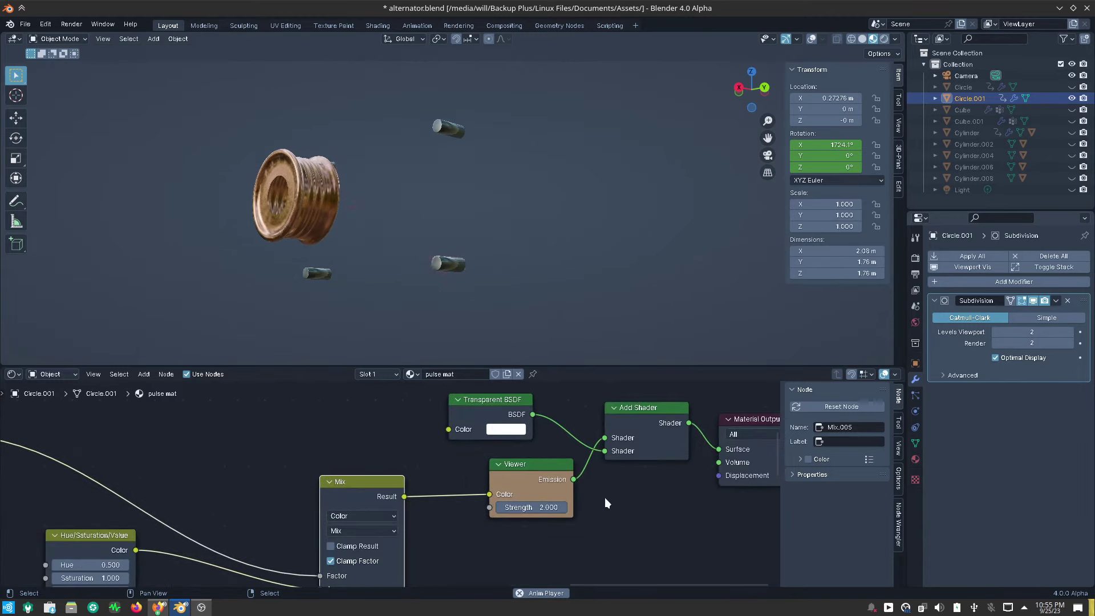
left_click_drag(521, 507, 576, 507)
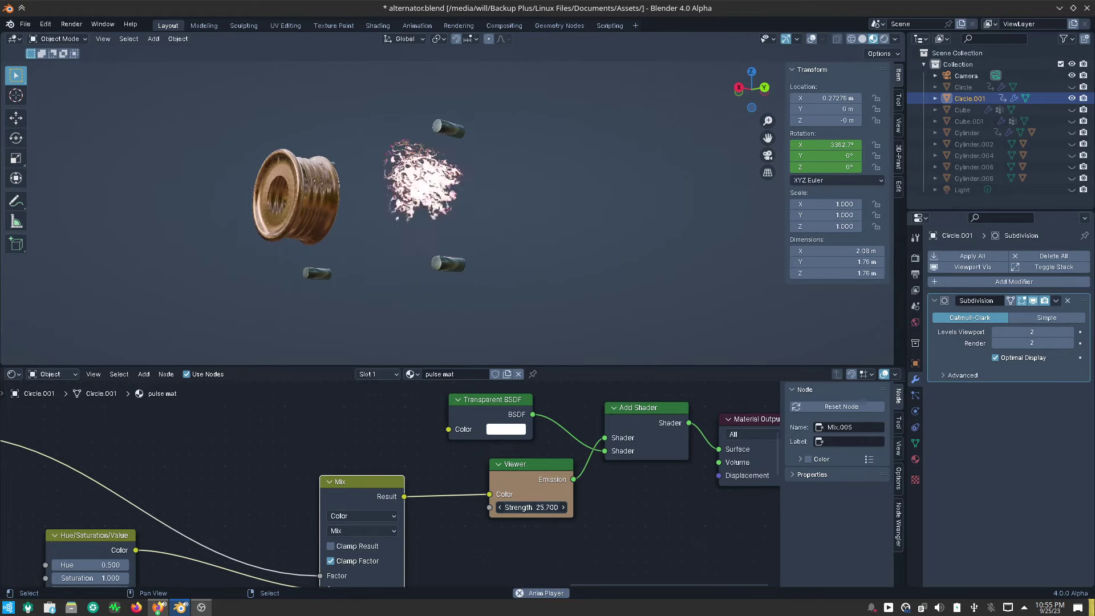
key("Escape")
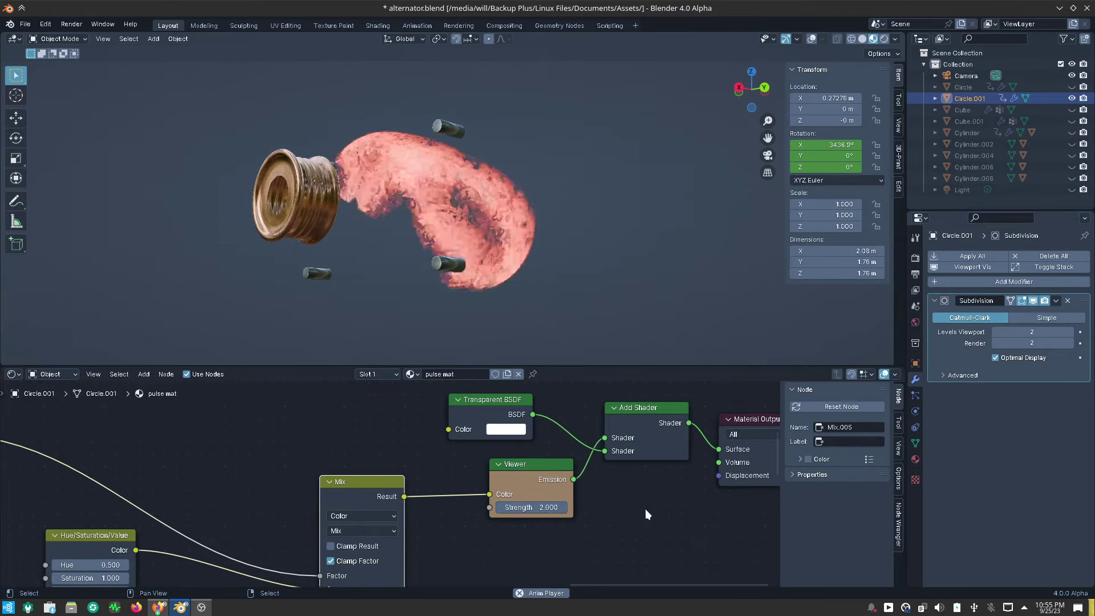
Recolour the Transparent BSDF in the HSV wheel, then show the colour as RGB values.
left_click(502, 430)
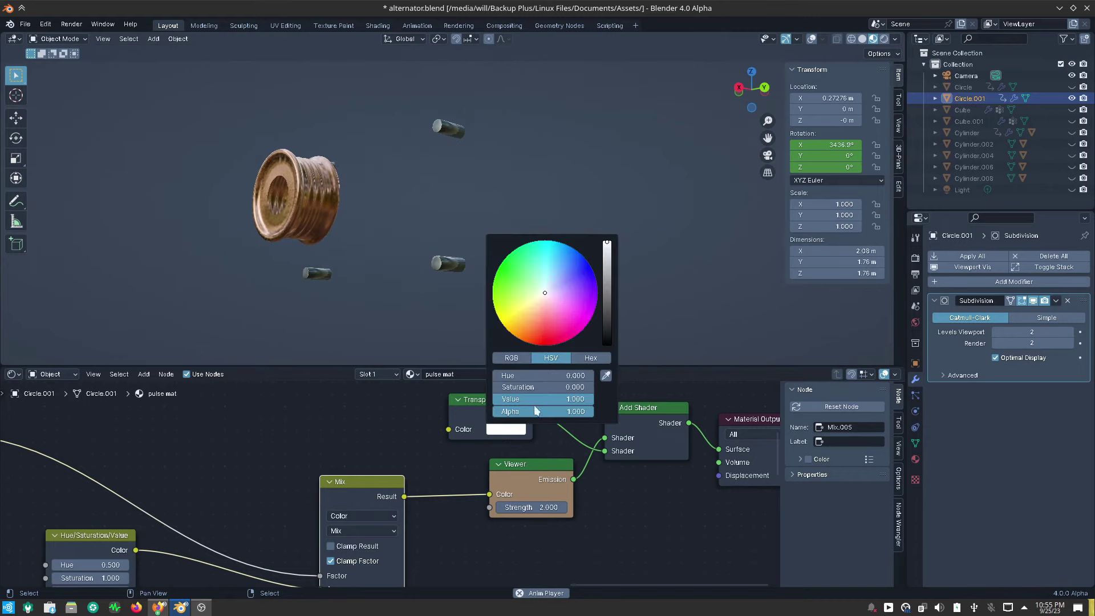
left_click_drag(543, 279, 545, 244)
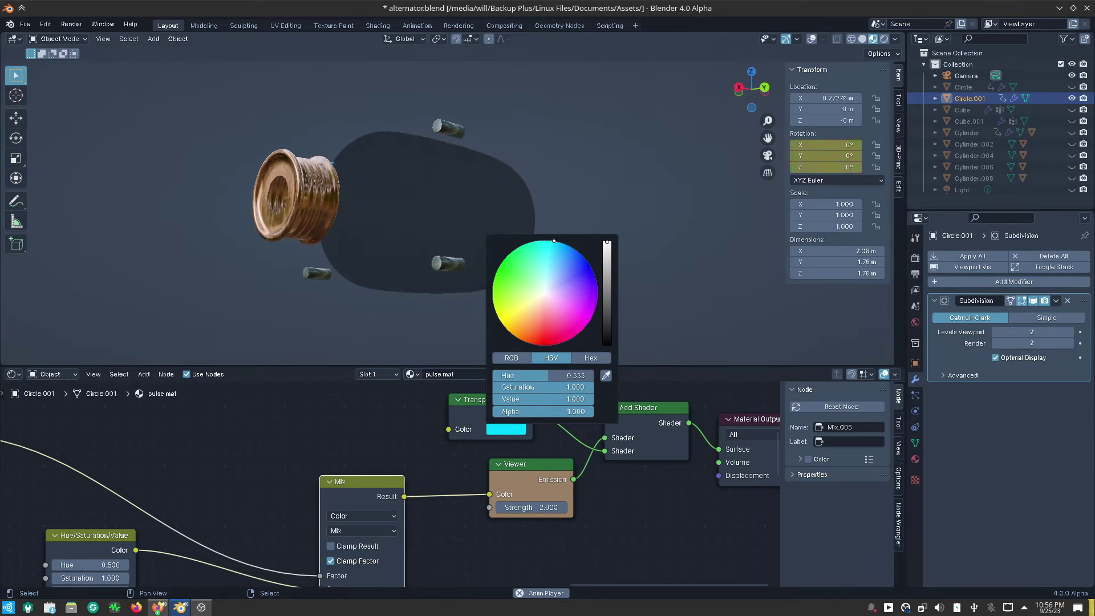
left_click_drag(556, 242, 503, 260)
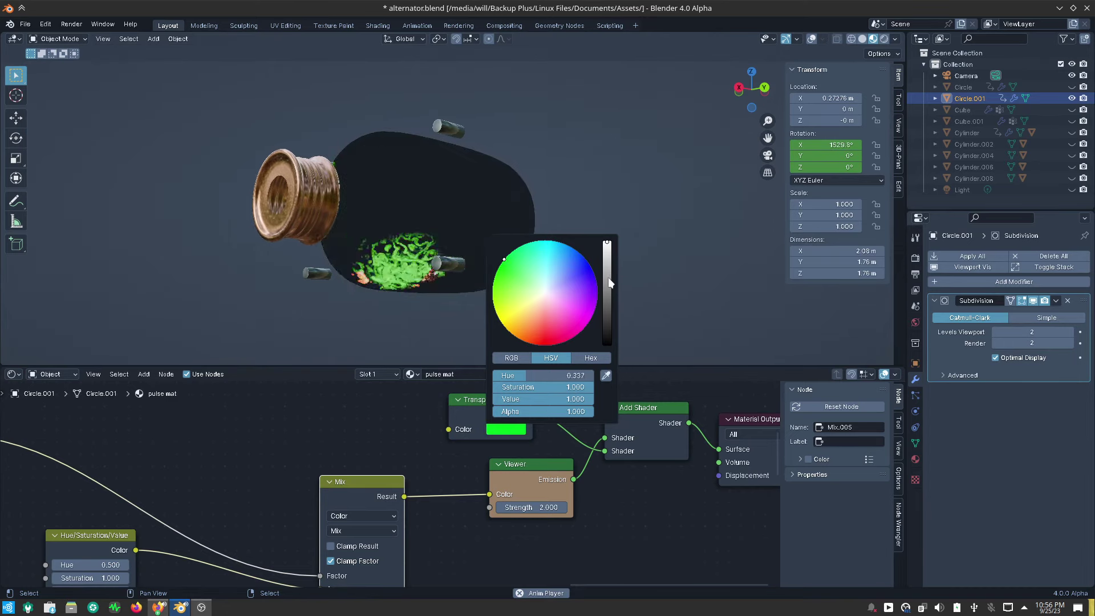
mouse_move(607, 242)
left_mouse_down()
mouse_move(607, 317)
mouse_move(606, 242)
left_mouse_up()
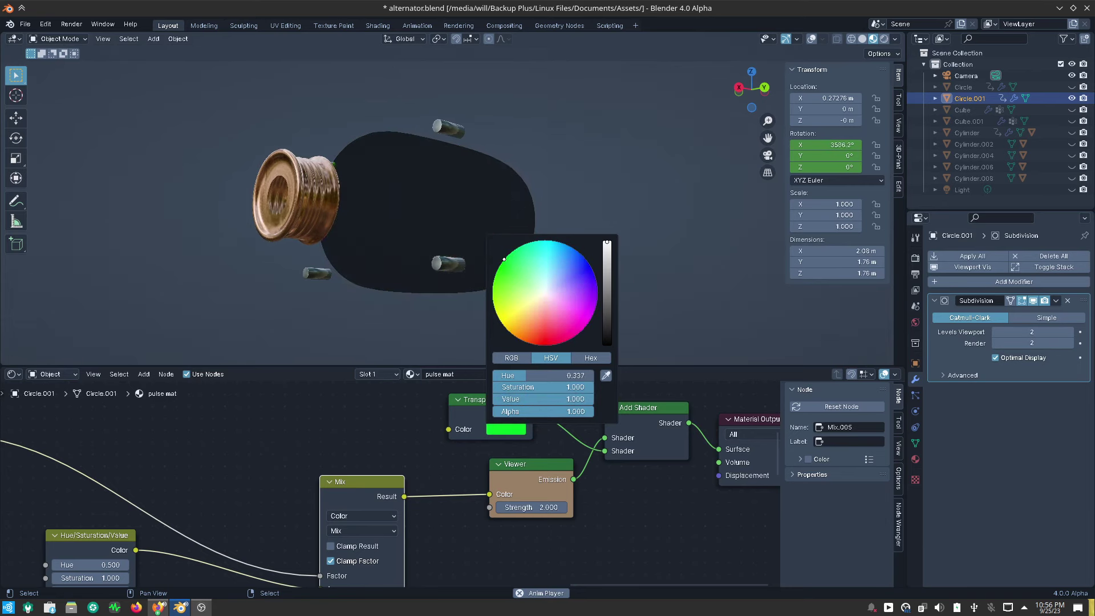
left_click_drag(550, 293, 544, 293)
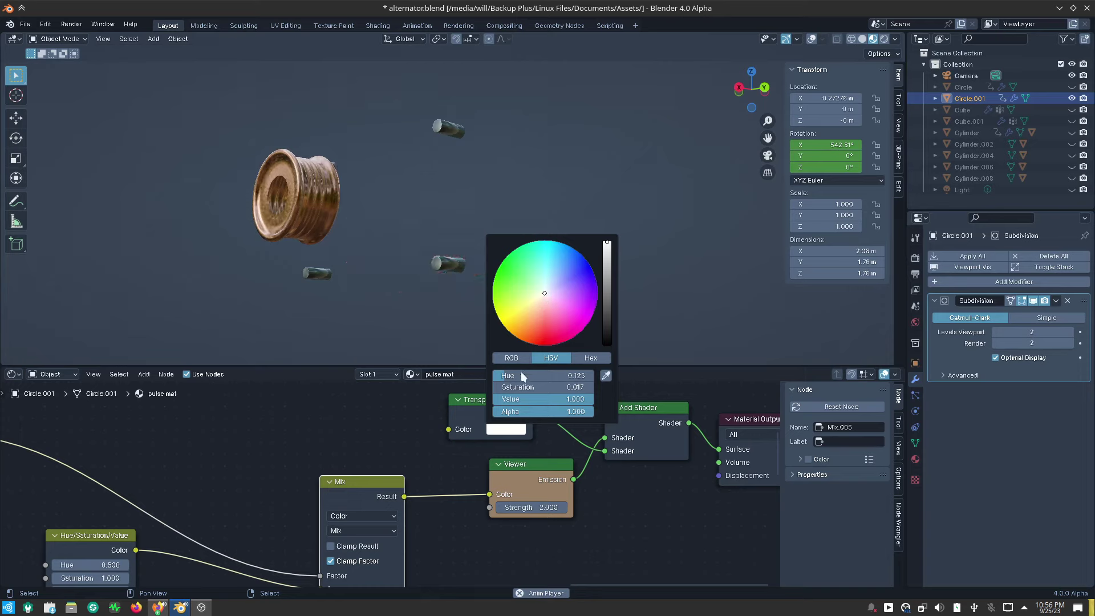
left_click(511, 357)
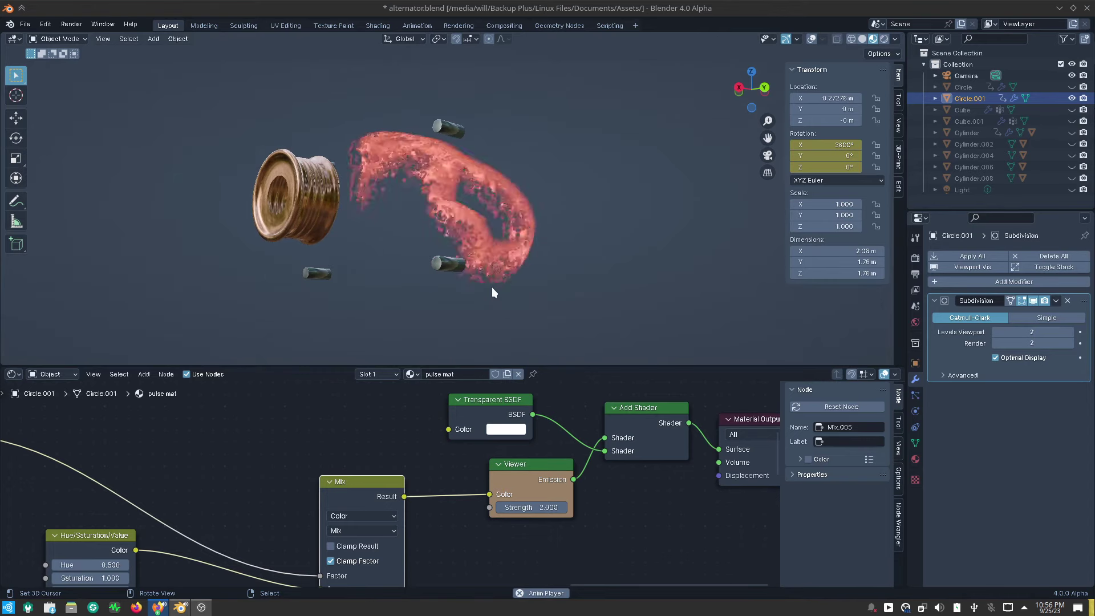
Enable EEVEE Bloom and raise the Viewer emission strength to about 11.9.
left_click(916, 258)
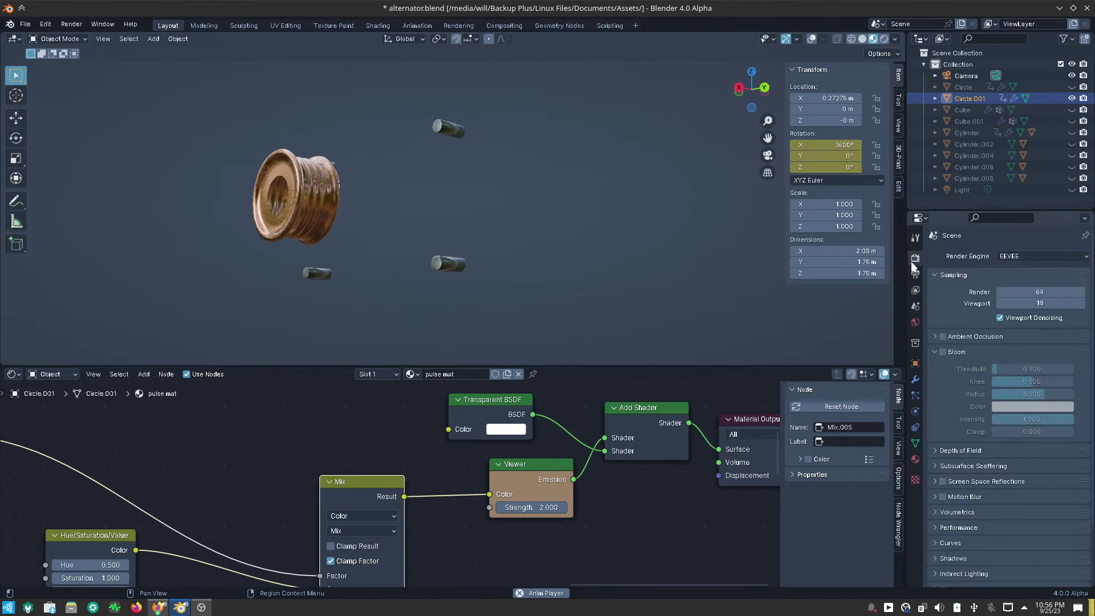
left_click(942, 352)
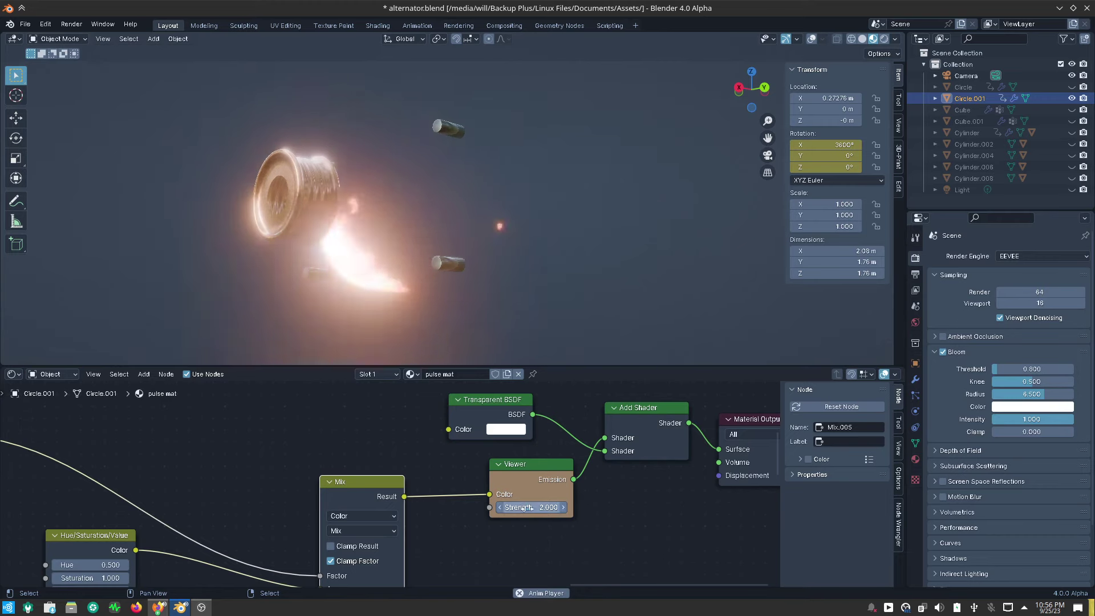
mouse_move(534, 507)
left_mouse_down()
mouse_move(593, 507)
mouse_move(536, 507)
left_mouse_up()
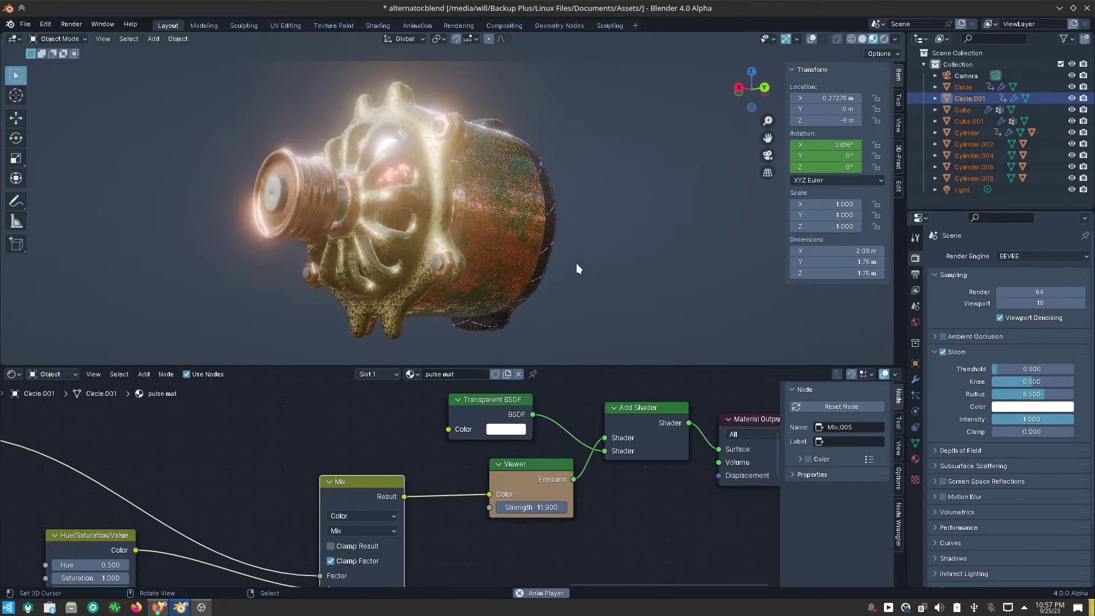
Orbit and zoom around the alternator to inspect the glowing pulse.
mouse_move(576, 262)
middle_mouse_down()
mouse_move(584, 313)
mouse_move(520, 293)
middle_mouse_up()
middle_click_drag(457, 275, 448, 275)
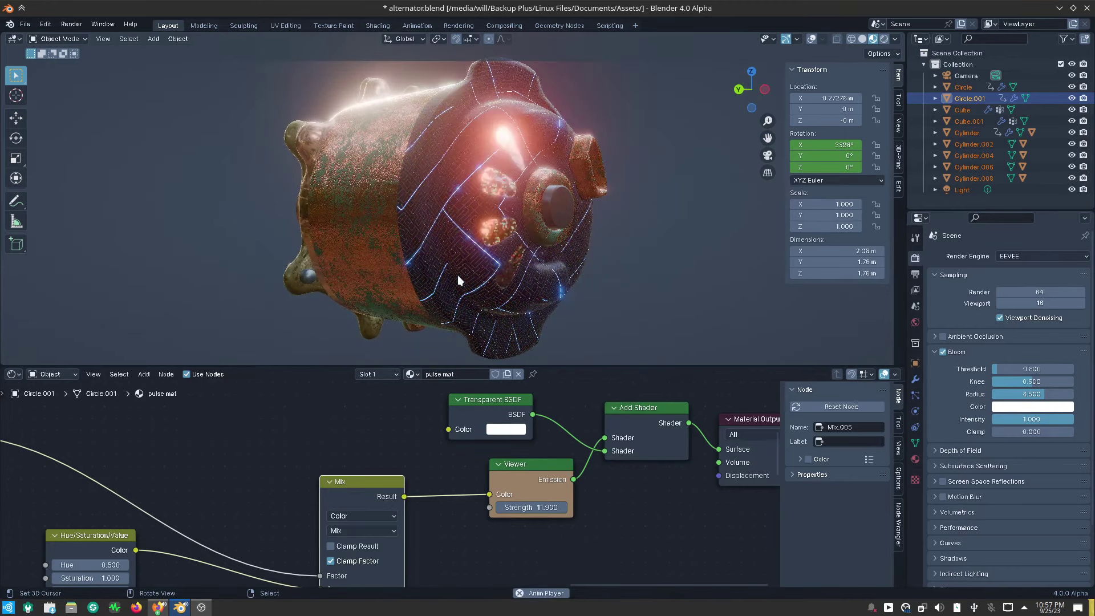
scroll(514, 248, "down", 3)
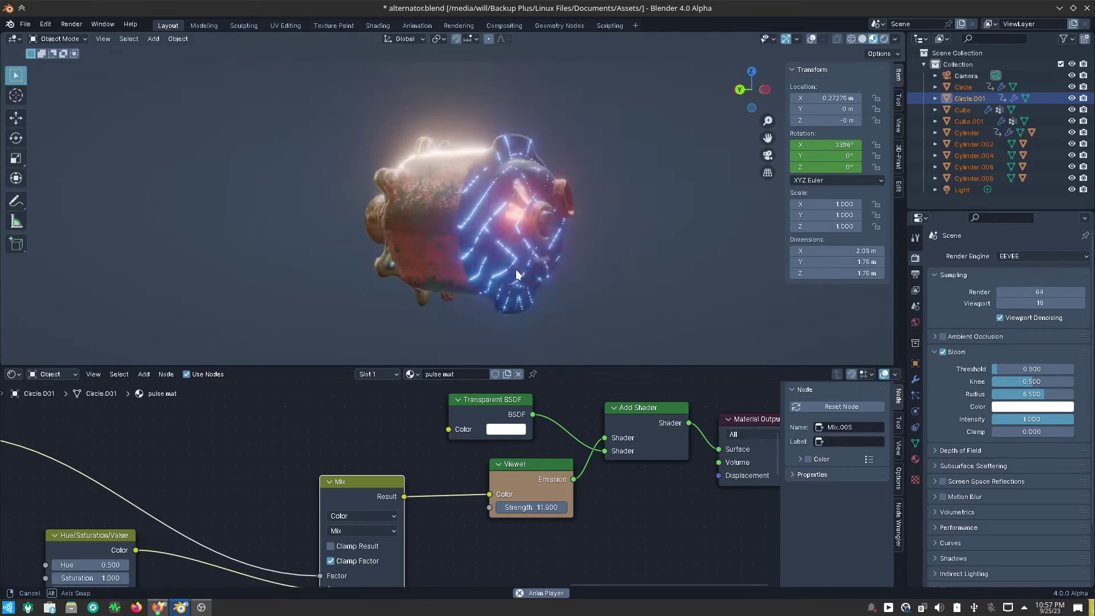
mouse_move(515, 254)
middle_mouse_down()
mouse_move(564, 281)
mouse_move(642, 269)
middle_mouse_up()
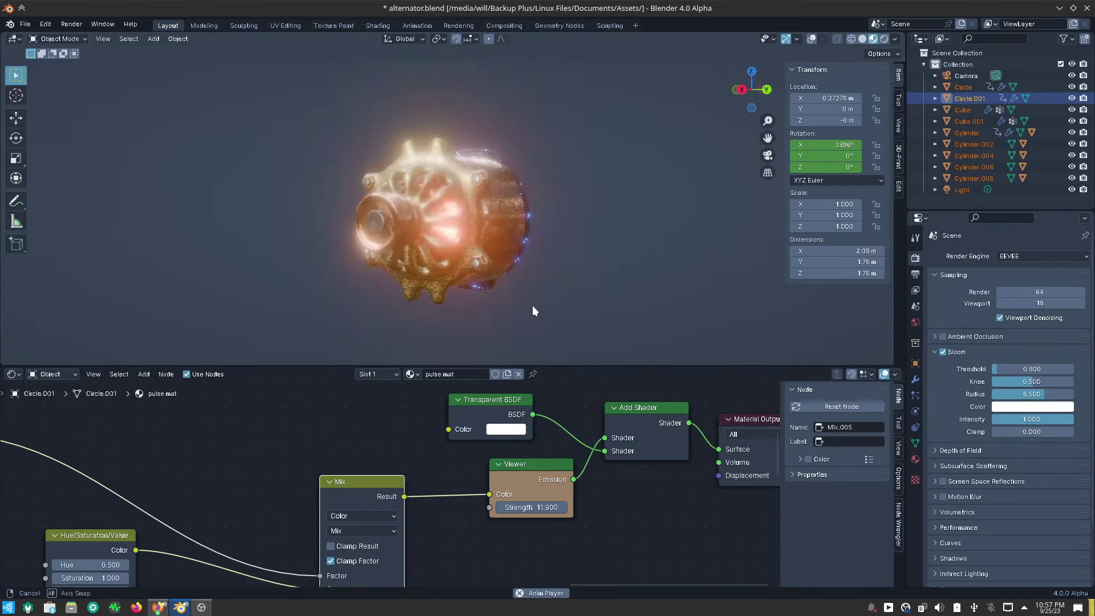
middle_click_drag(532, 305, 638, 294)
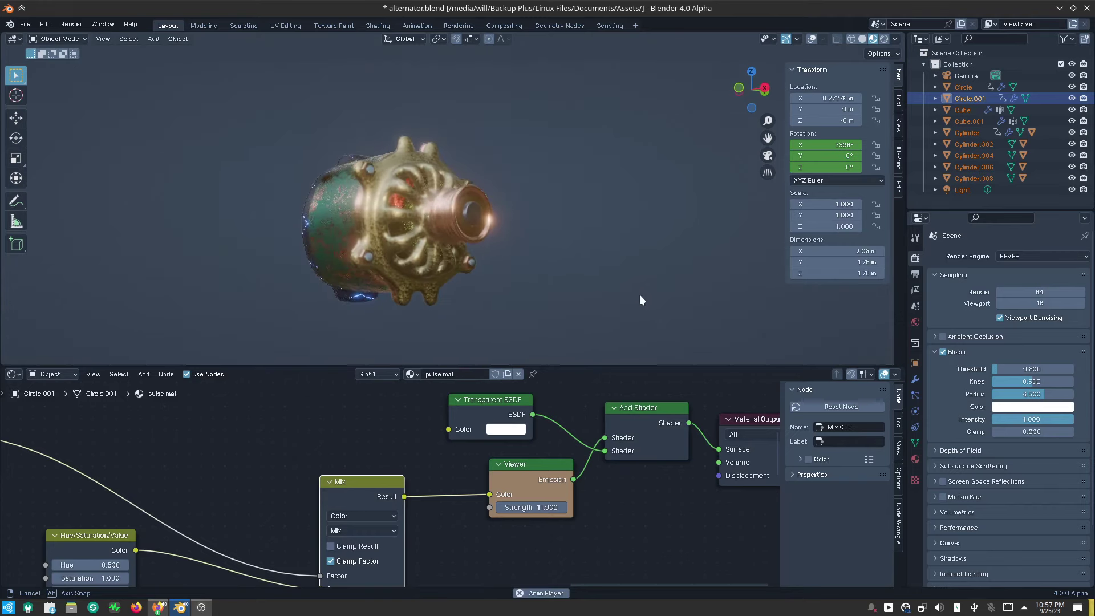
scroll(501, 228, "up", 2)
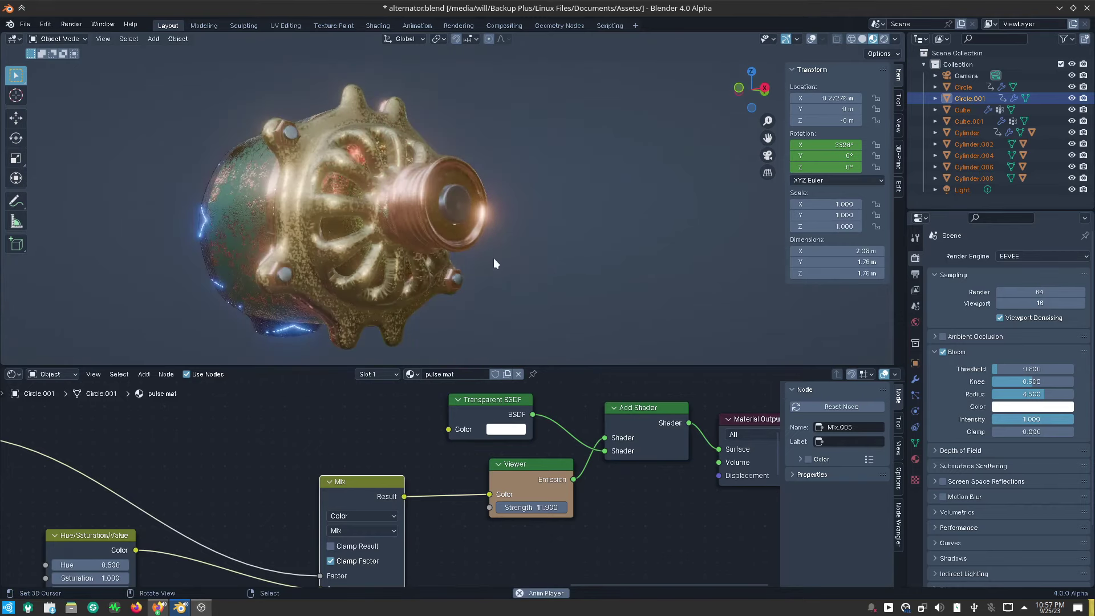
scroll(515, 258, "up", 1)
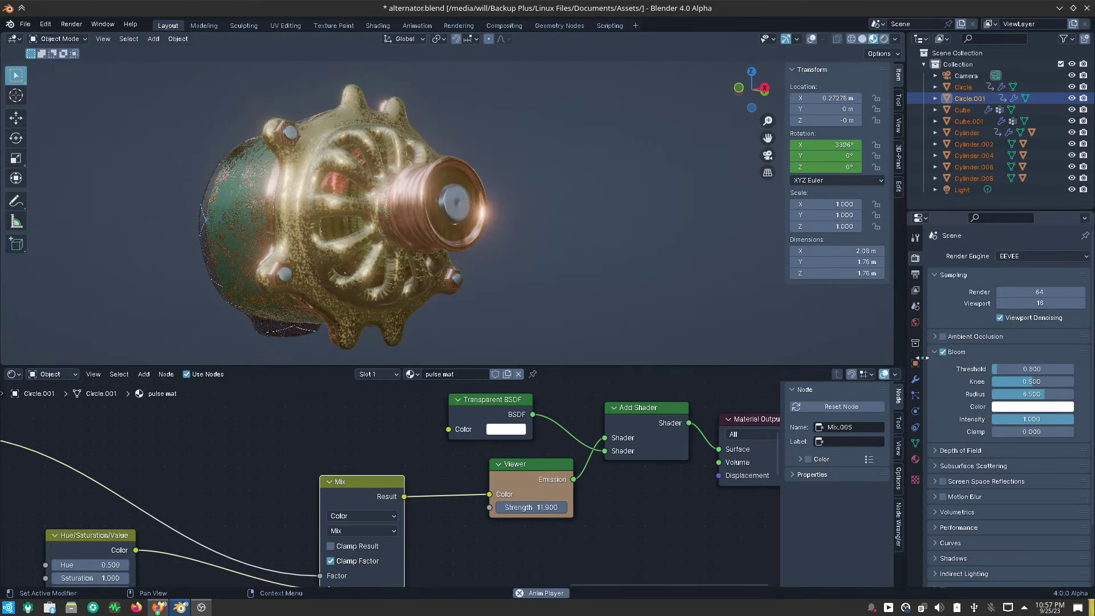
Compare with Bloom off, enable Clamp Result on the Mix node, and turn Bloom back on.
left_click(942, 352)
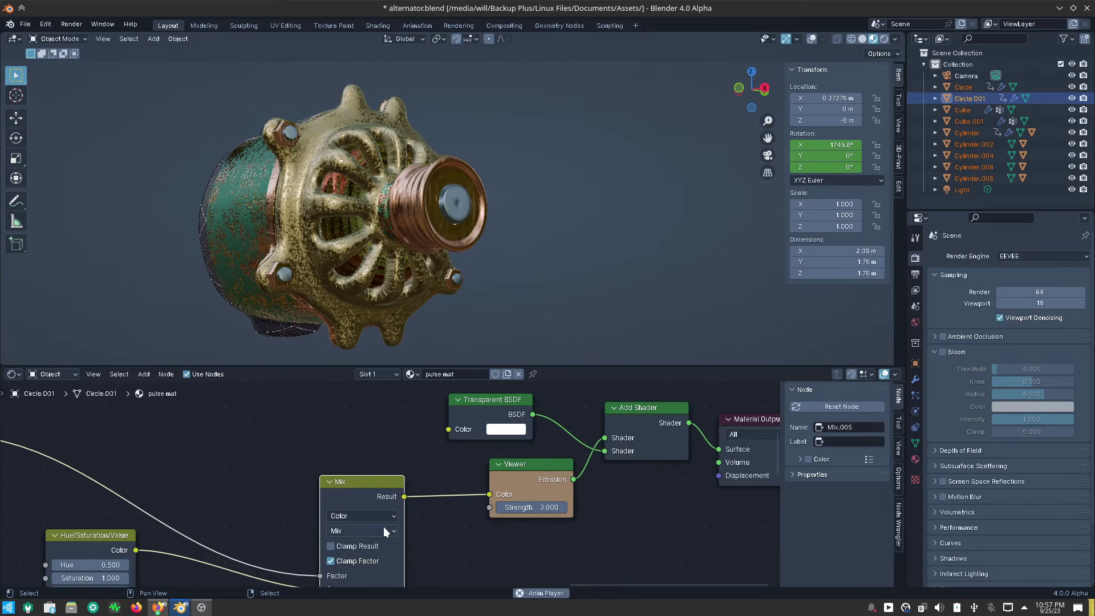
left_click(331, 546)
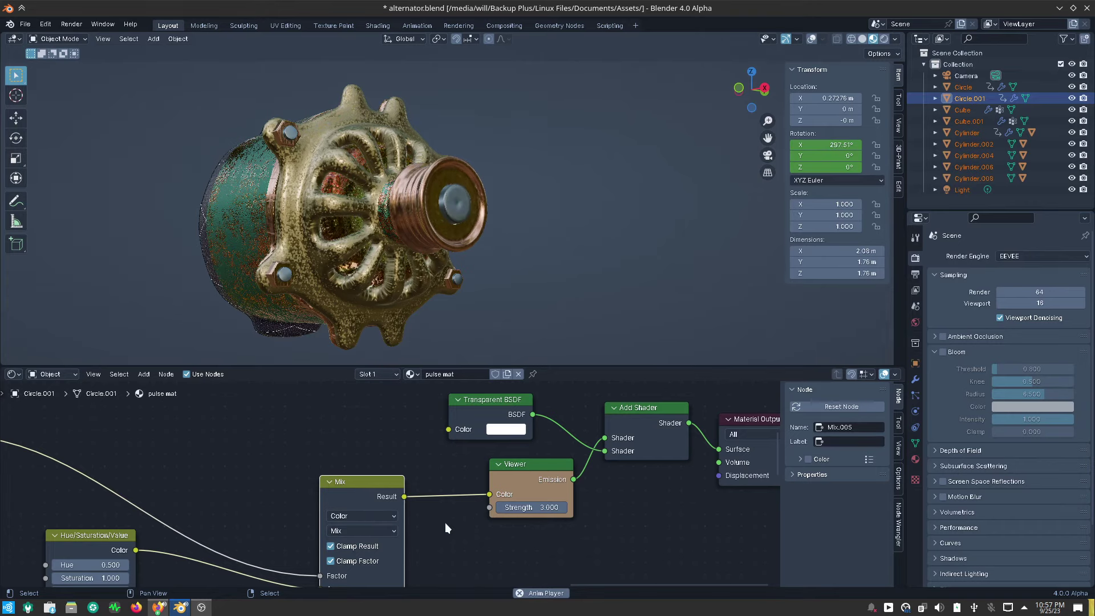
left_click(944, 353)
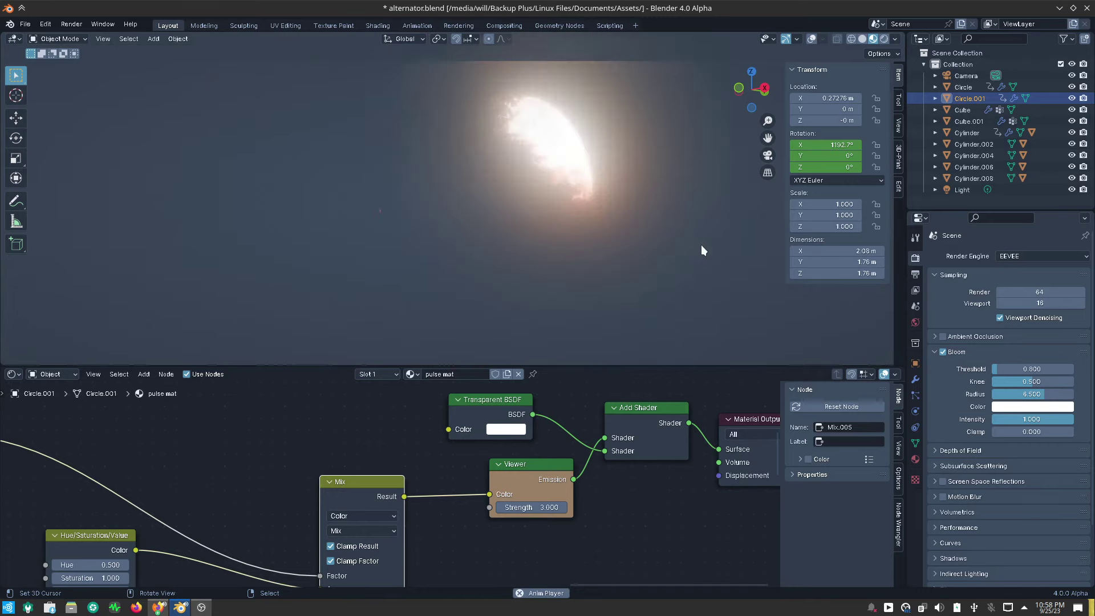
Lower the Bloom intensity and switch the Mix node to Difference blending.
mouse_move(1031, 419)
left_mouse_down()
mouse_move(1003, 419)
mouse_move(1015, 419)
left_mouse_up()
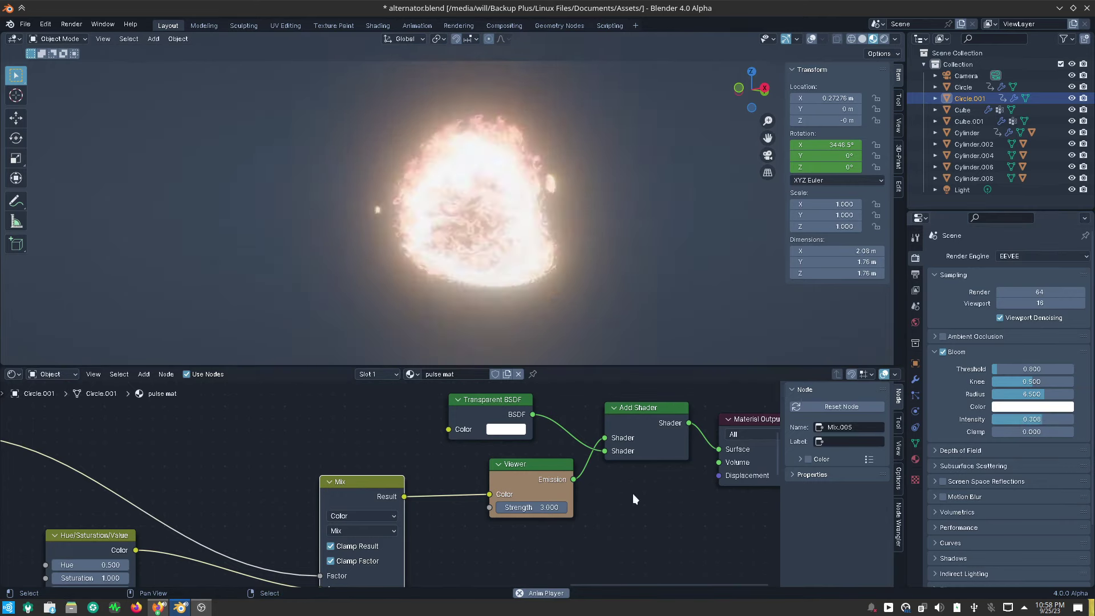
mouse_move(474, 527)
middle_mouse_down()
mouse_move(502, 511)
mouse_move(537, 452)
middle_mouse_up()
left_click(446, 456)
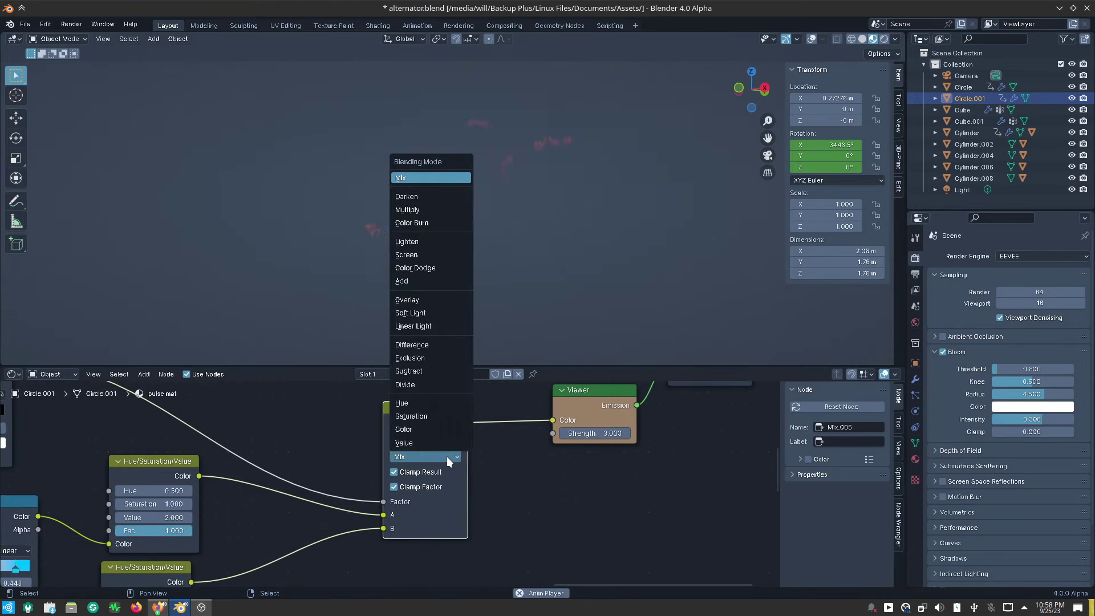
left_click(431, 345)
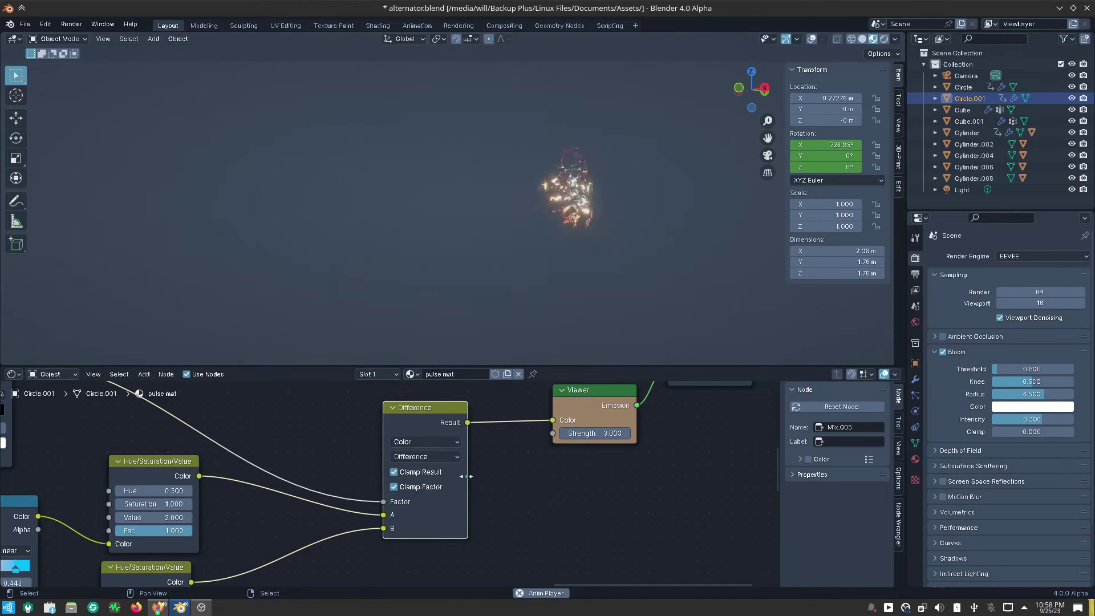
Try Multiply and Divide on the Mix node, then settle back on Mix blending.
left_click(438, 457)
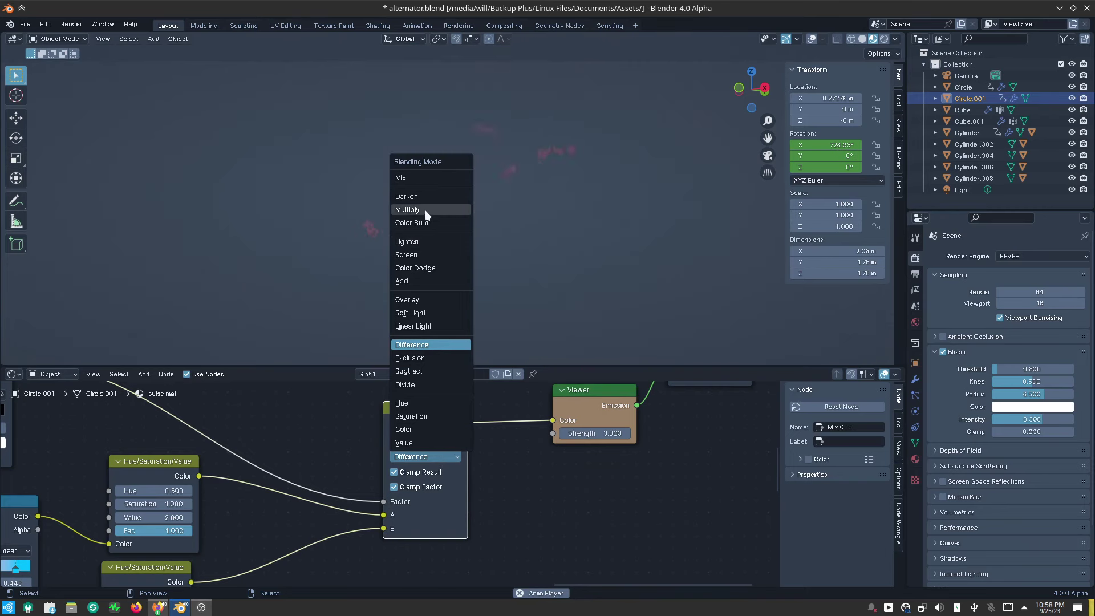
left_click(425, 209)
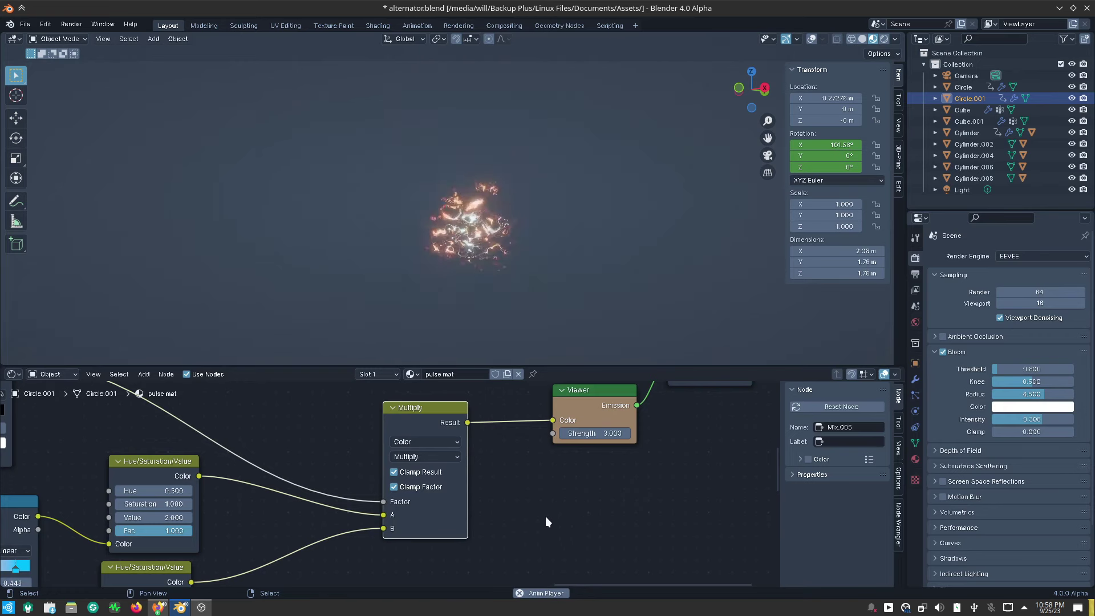
left_click(431, 456)
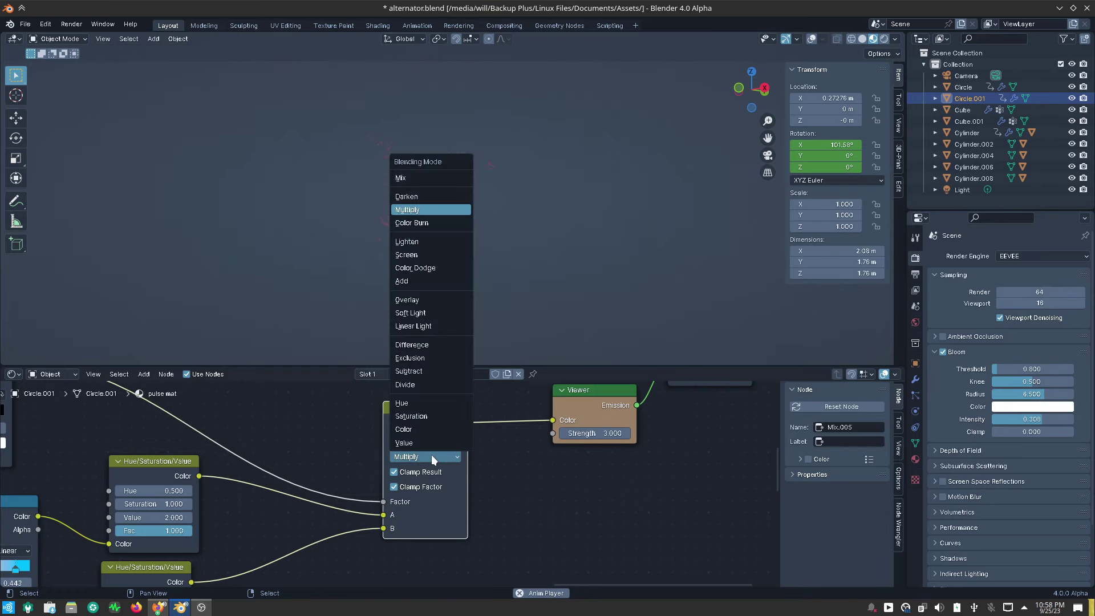
left_click(432, 383)
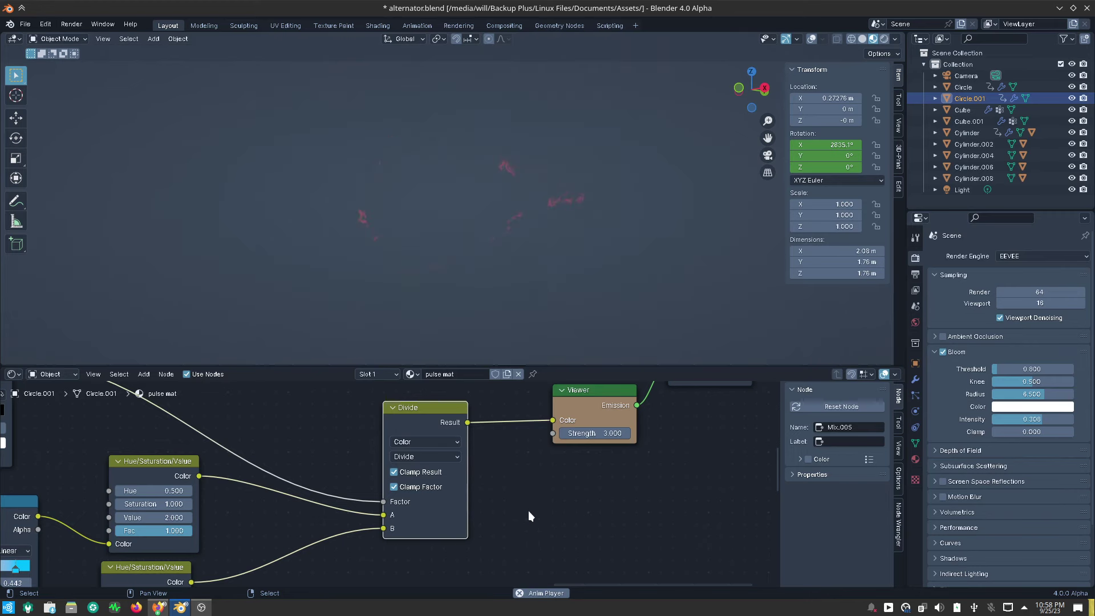
left_click(436, 456)
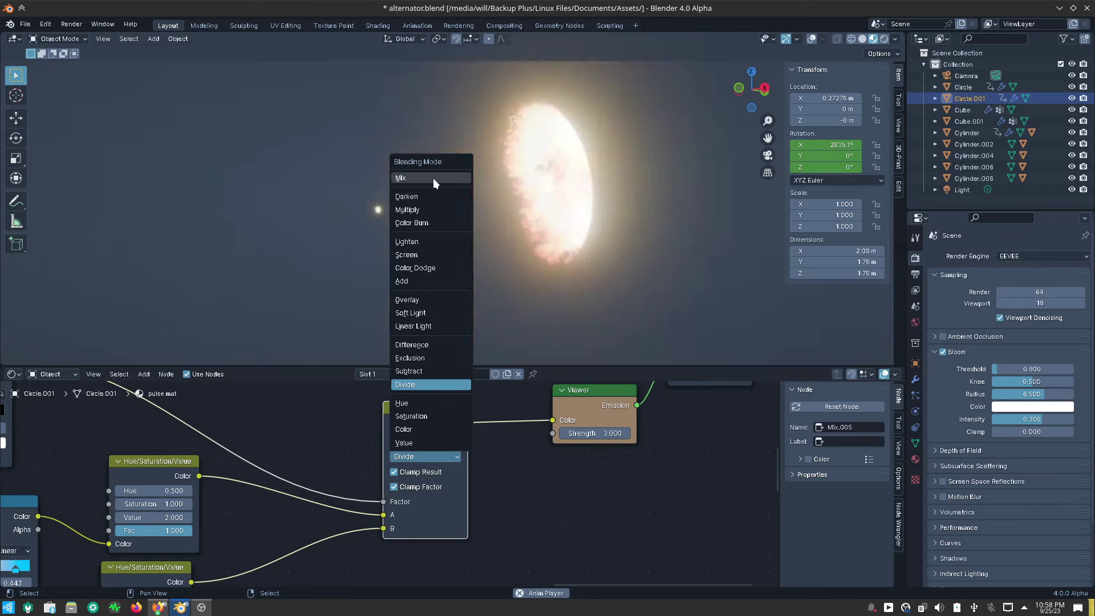
left_click(433, 178)
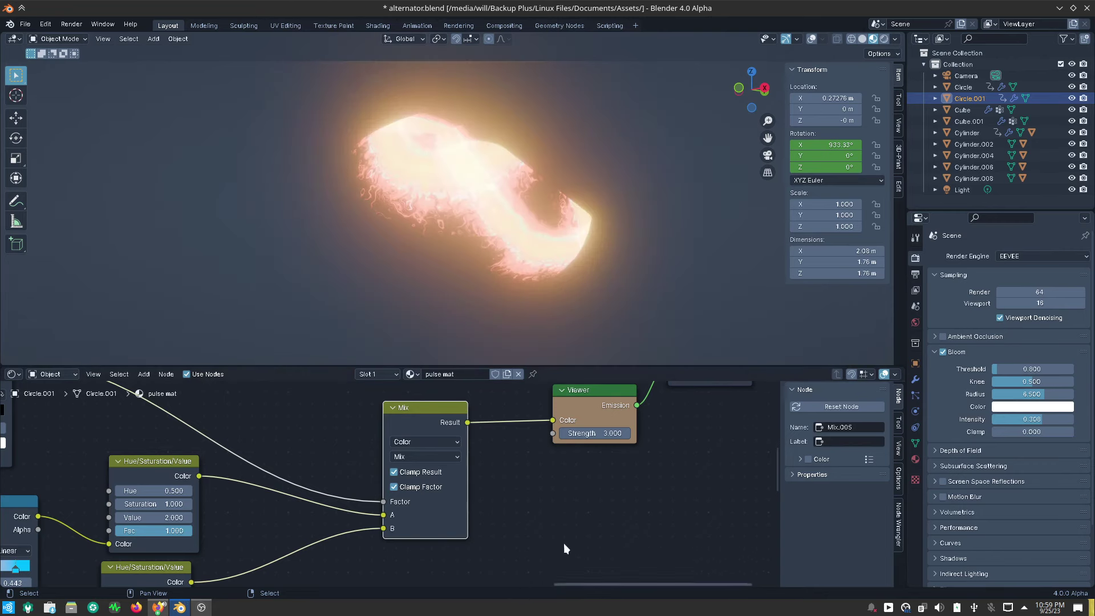
middle_click_drag(511, 258, 388, 278)
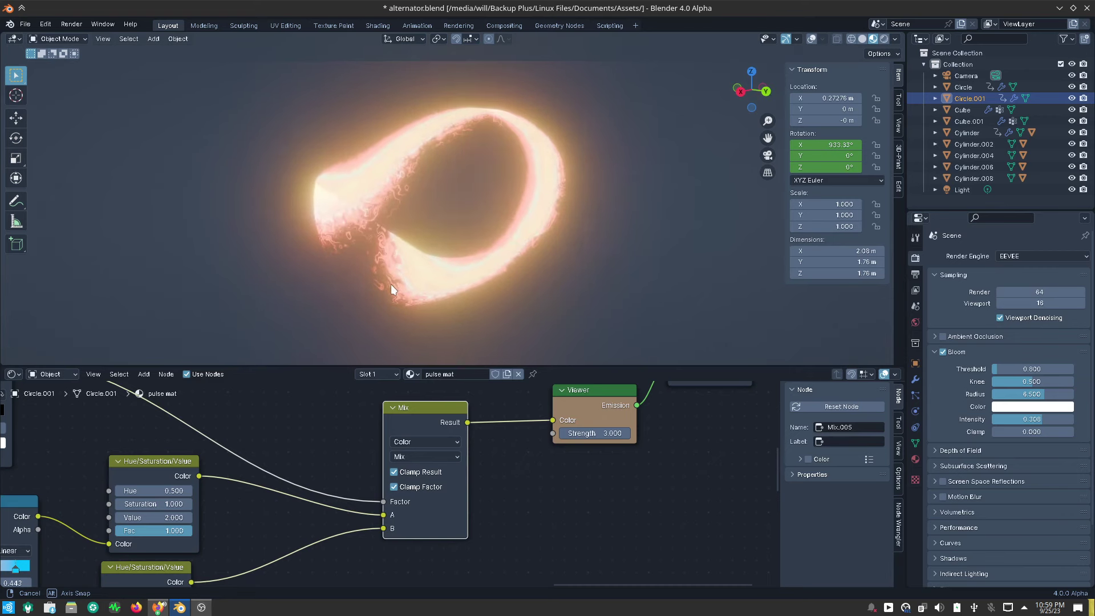
middle_click_drag(388, 280, 404, 276)
Add a 0.117 m Wireframe modifier to the coil and show Subdivision in the viewport.
left_click(915, 379)
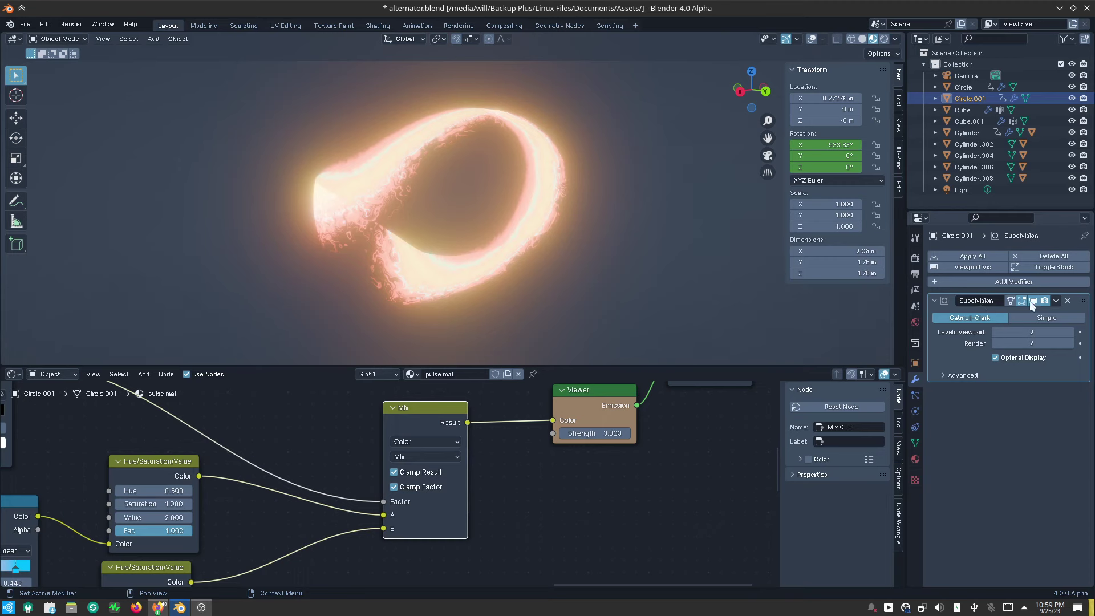
left_click(1015, 281)
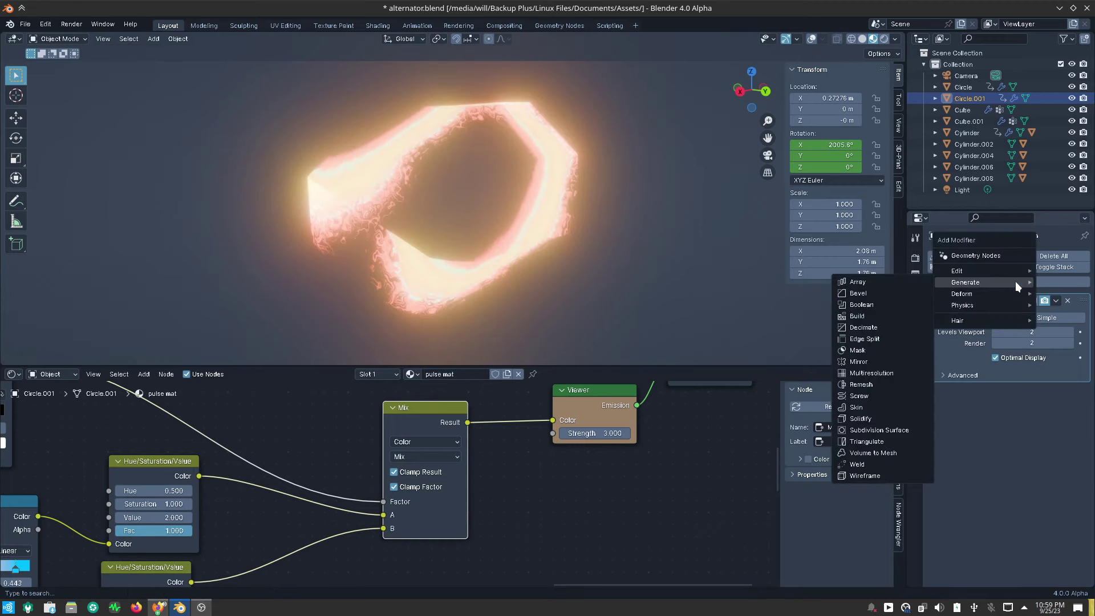
left_click(901, 474)
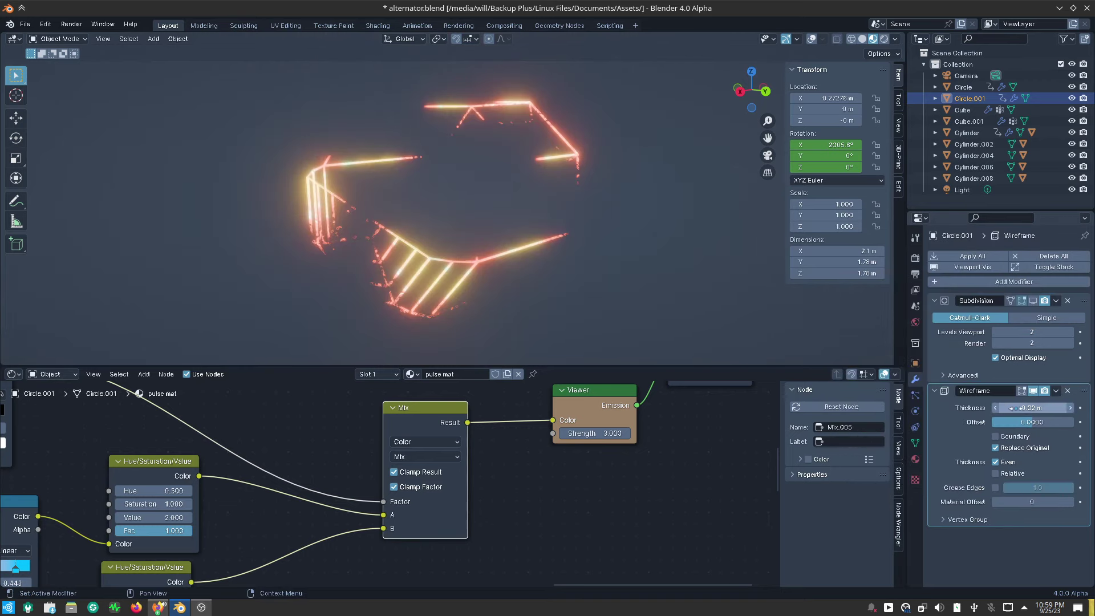
left_click_drag(1021, 408, 1083, 408)
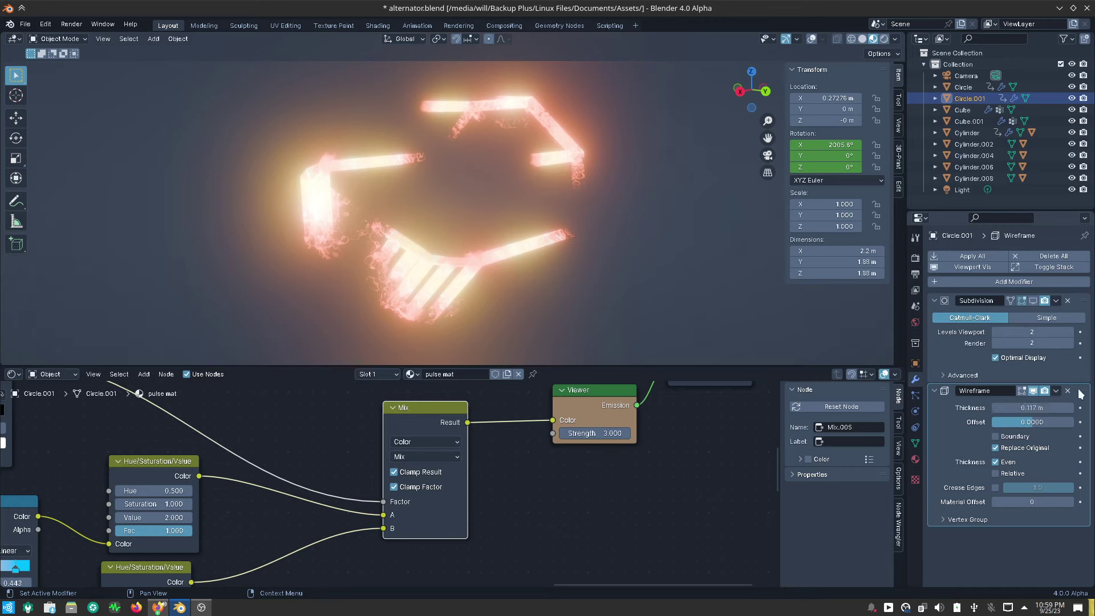
left_click(1032, 298)
middle_click_drag(681, 282, 571, 283)
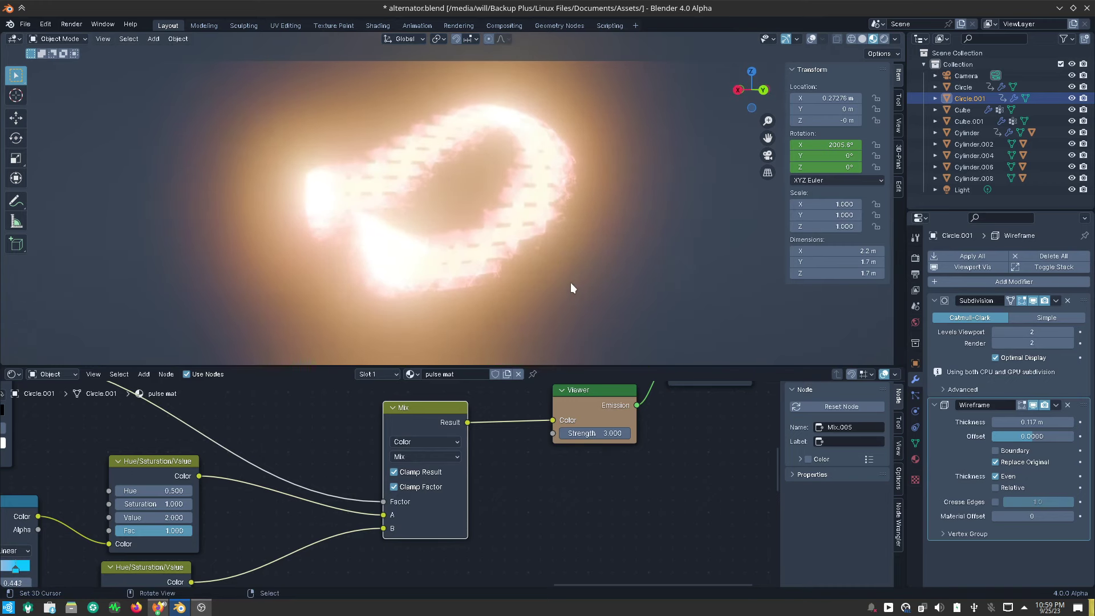
Switch the bottom area to the Timeline and start playback.
left_click(14, 374)
left_click(154, 417)
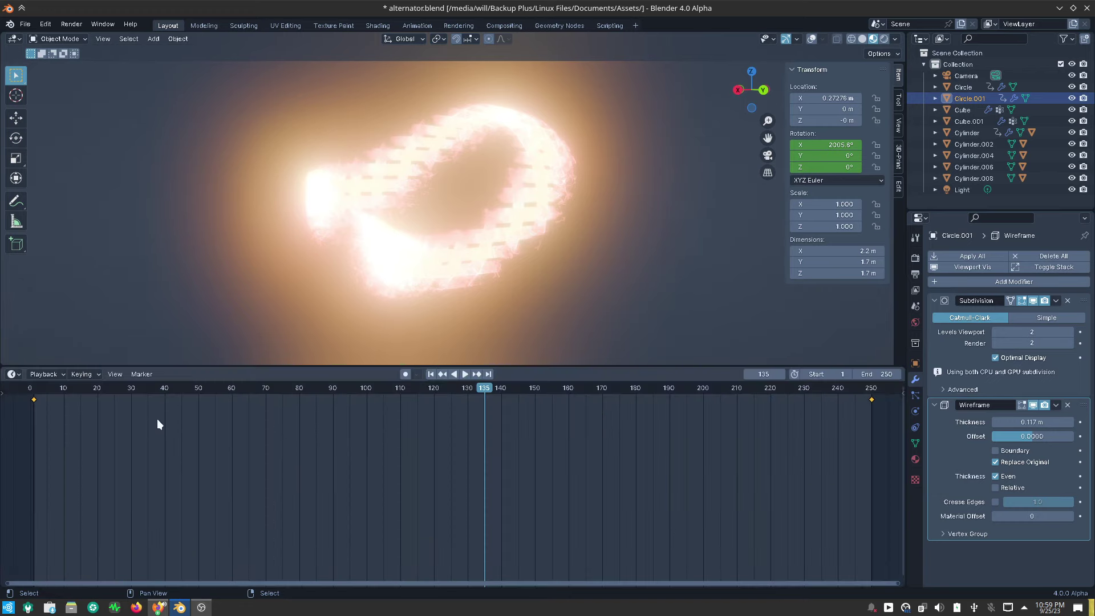
left_click(465, 374)
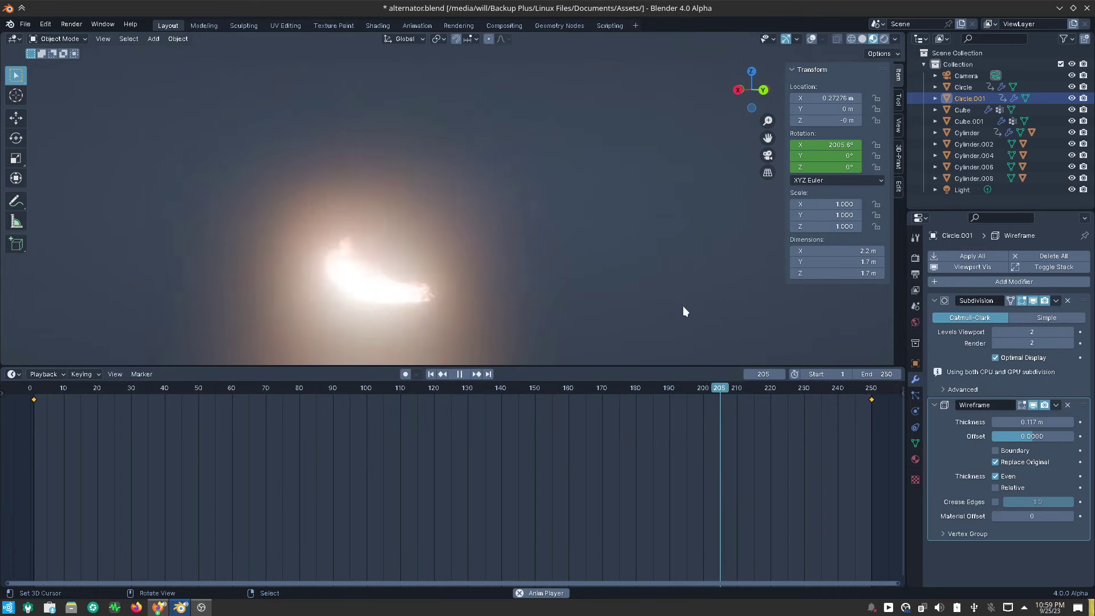
Orbit around the alternator to watch the pulse ring glow through the brass frame.
mouse_move(682, 305)
middle_mouse_down()
mouse_move(727, 299)
mouse_move(599, 315)
mouse_move(617, 258)
middle_mouse_up()
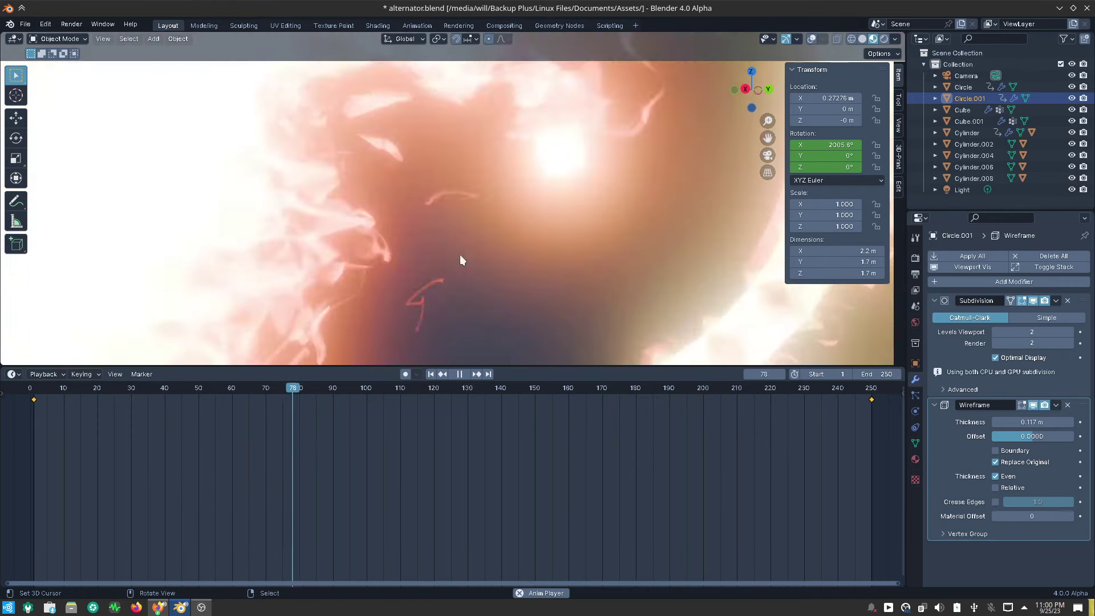
middle_click_drag(461, 260, 418, 329)
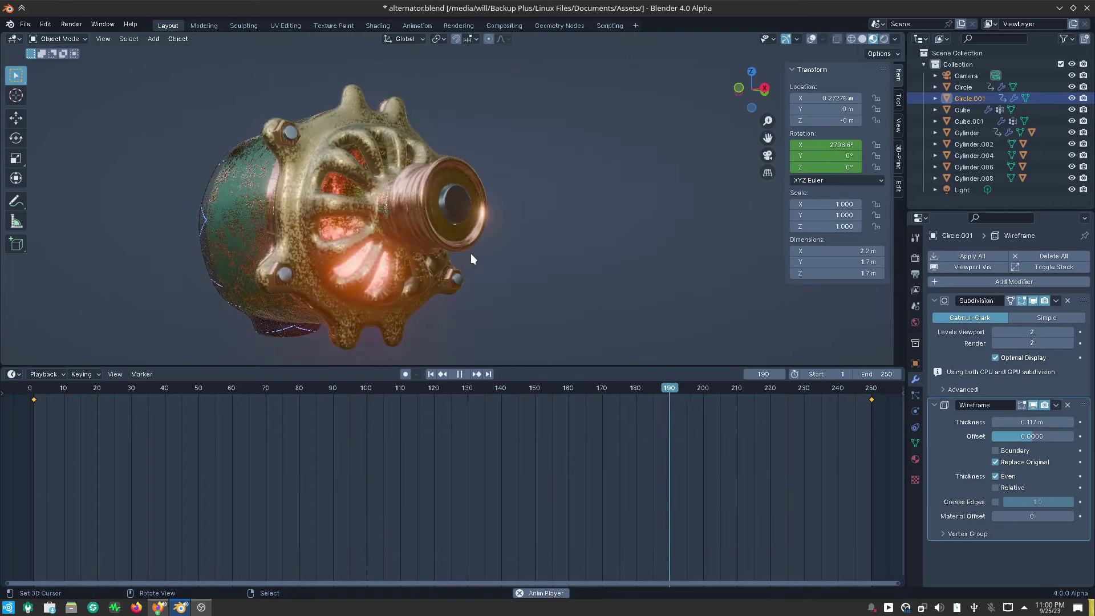
mouse_move(470, 254)
middle_mouse_down()
mouse_move(420, 268)
mouse_move(325, 261)
middle_mouse_up()
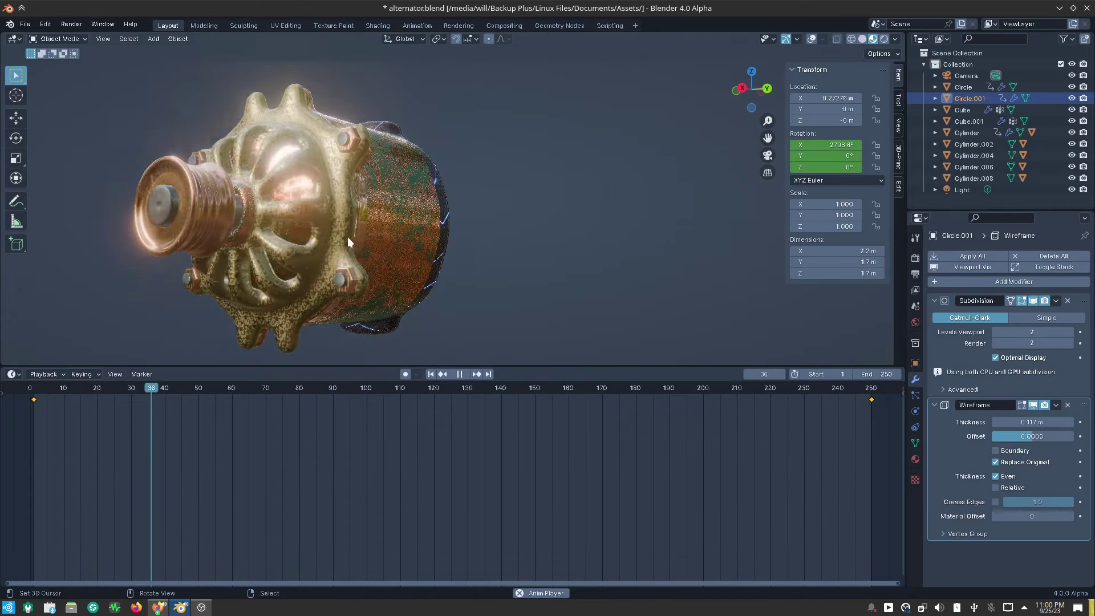
mouse_move(486, 225)
middle_mouse_down()
mouse_move(368, 261)
mouse_move(281, 215)
middle_mouse_up()
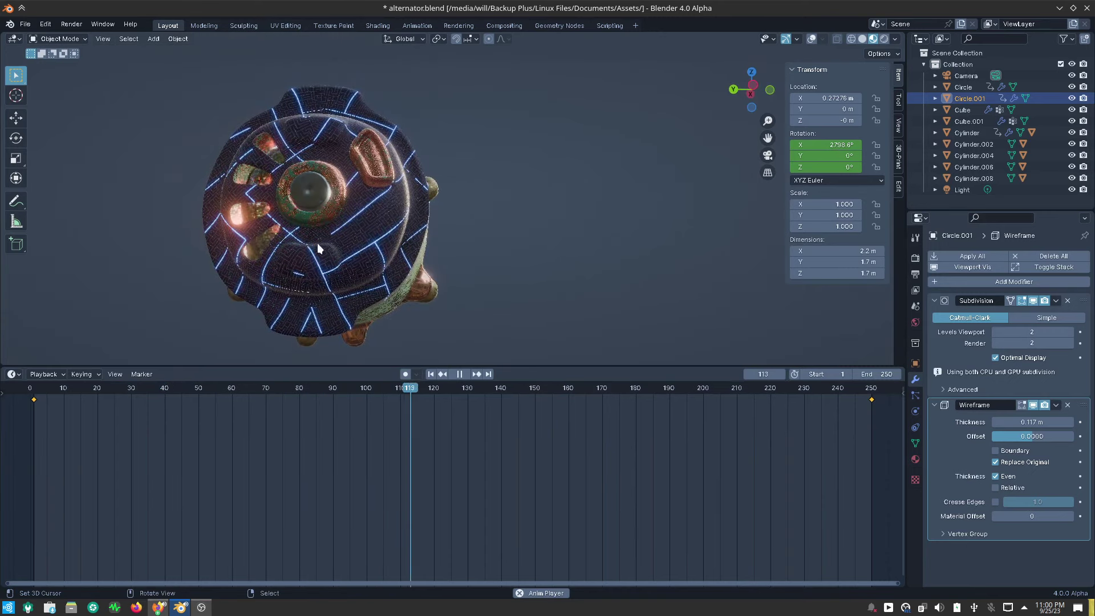
mouse_move(333, 258)
middle_mouse_down()
mouse_move(531, 262)
mouse_move(616, 251)
mouse_move(592, 254)
middle_mouse_up()
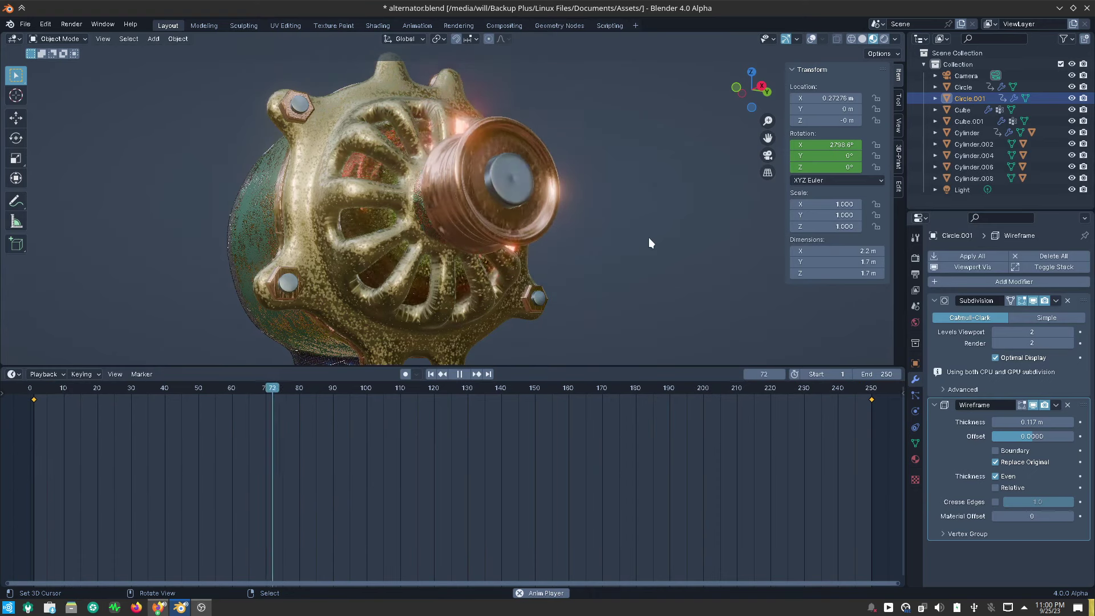
Stop playback, rewind to frame 1, select the Cylinder rotor and scrub its spin.
left_click(459, 374)
left_click(431, 374)
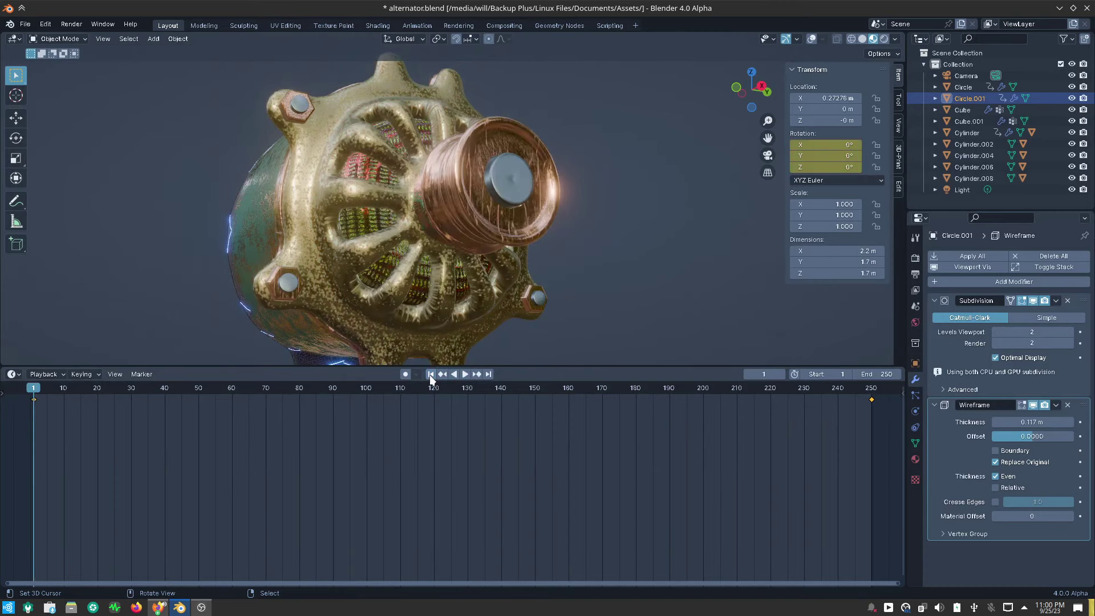
left_click(13, 374)
left_click(518, 170)
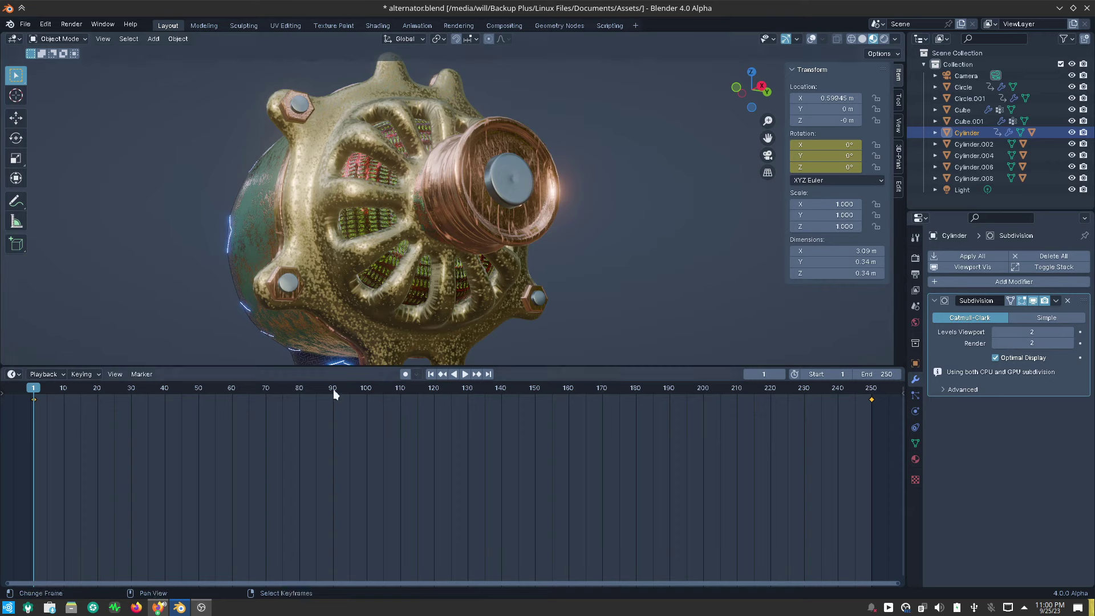
mouse_move(333, 389)
left_mouse_down()
mouse_move(286, 390)
mouse_move(324, 399)
mouse_move(130, 398)
left_mouse_up()
Play and scrub the rotor spin again, then stop and rewind to frame 1.
key("space")
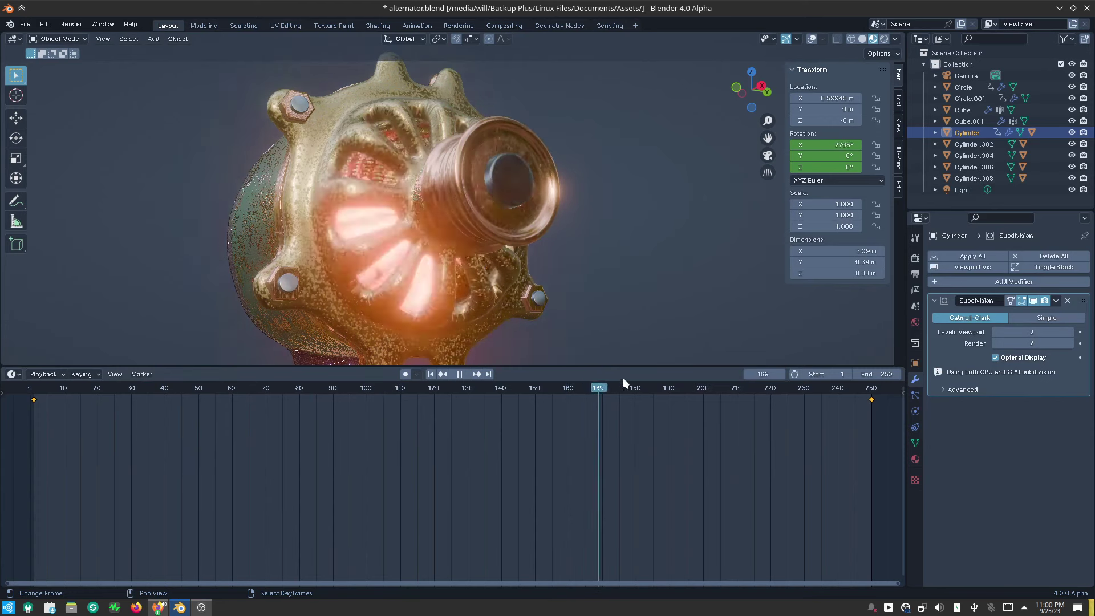
mouse_move(622, 378)
left_mouse_down()
mouse_move(401, 395)
mouse_move(207, 381)
left_mouse_up()
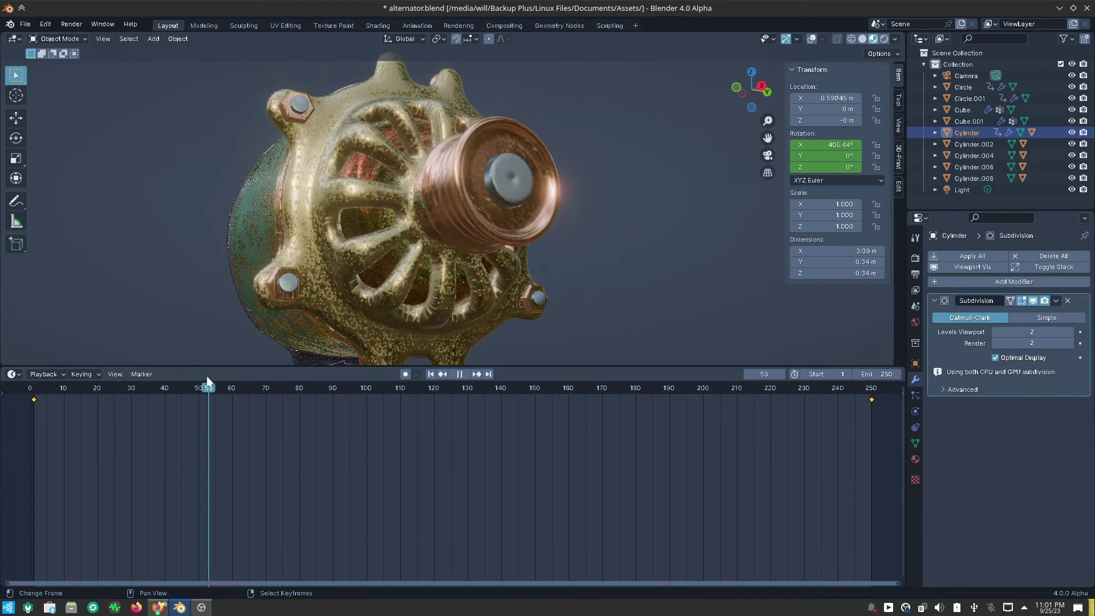
key("Escape")
left_click(431, 374)
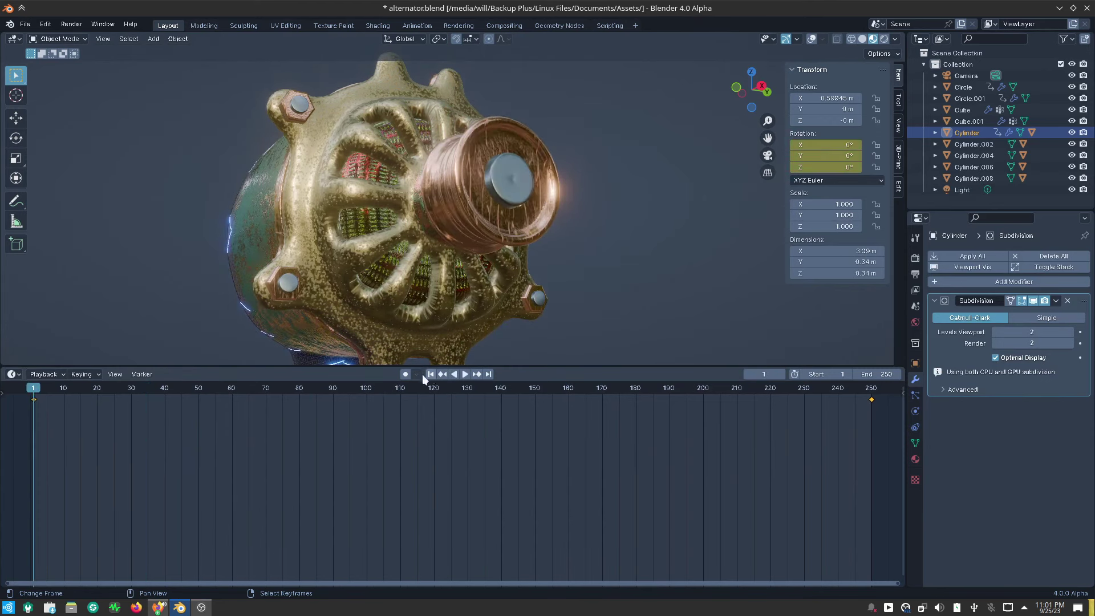
left_click(13, 374)
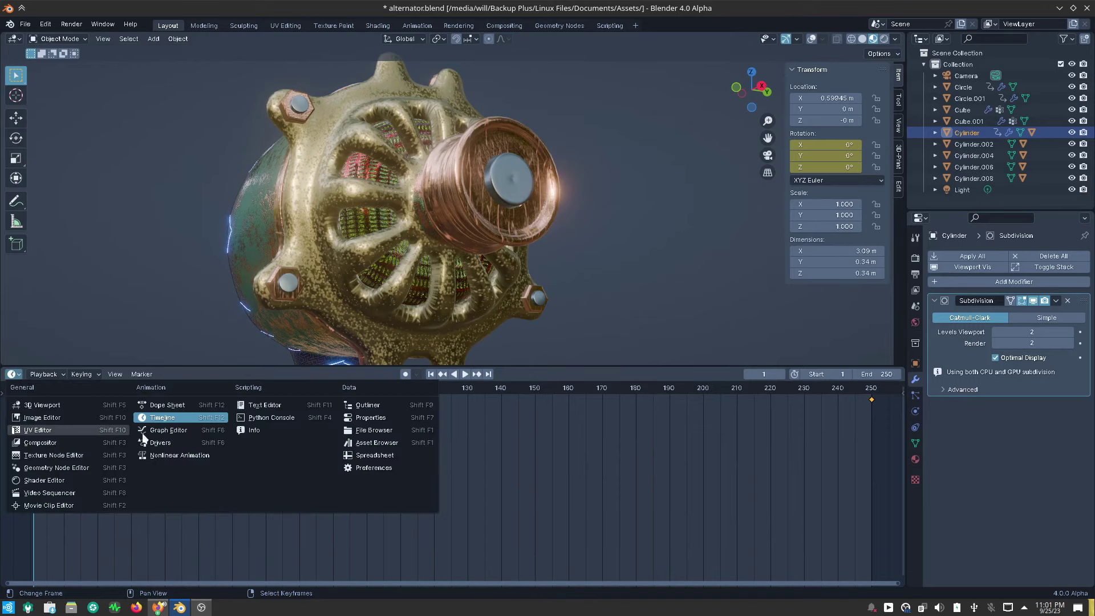
Show the Cylinder's X rotation curve (0° to 3600° by frame 250) in the Graph Editor.
left_click(173, 430)
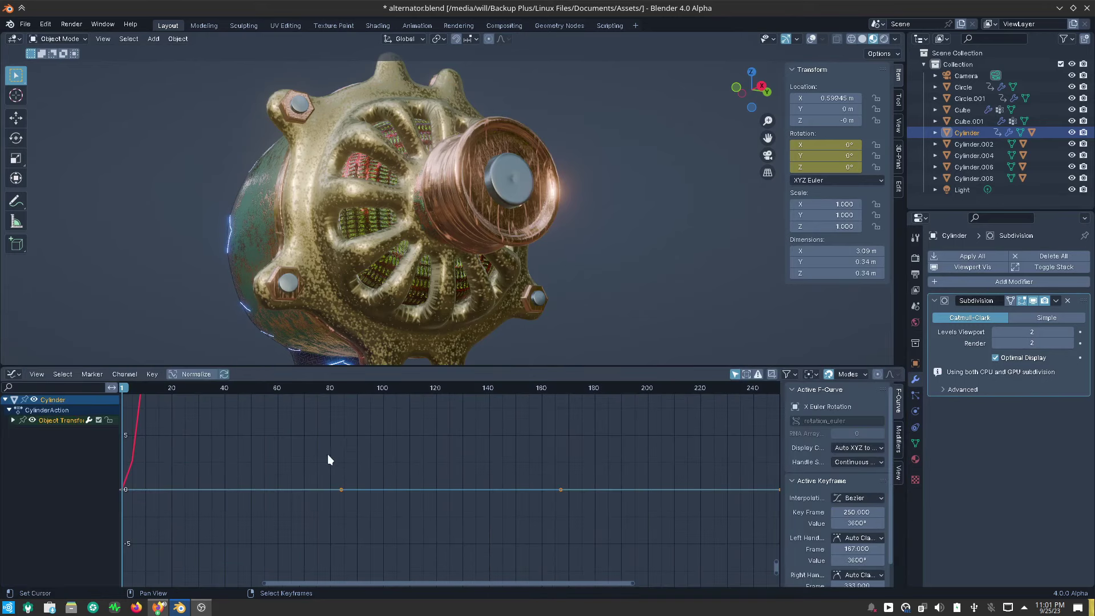
scroll(333, 462, "down", 4)
scroll(342, 473, "down", 3)
scroll(347, 476, "down", 3)
scroll(349, 479, "down", 4)
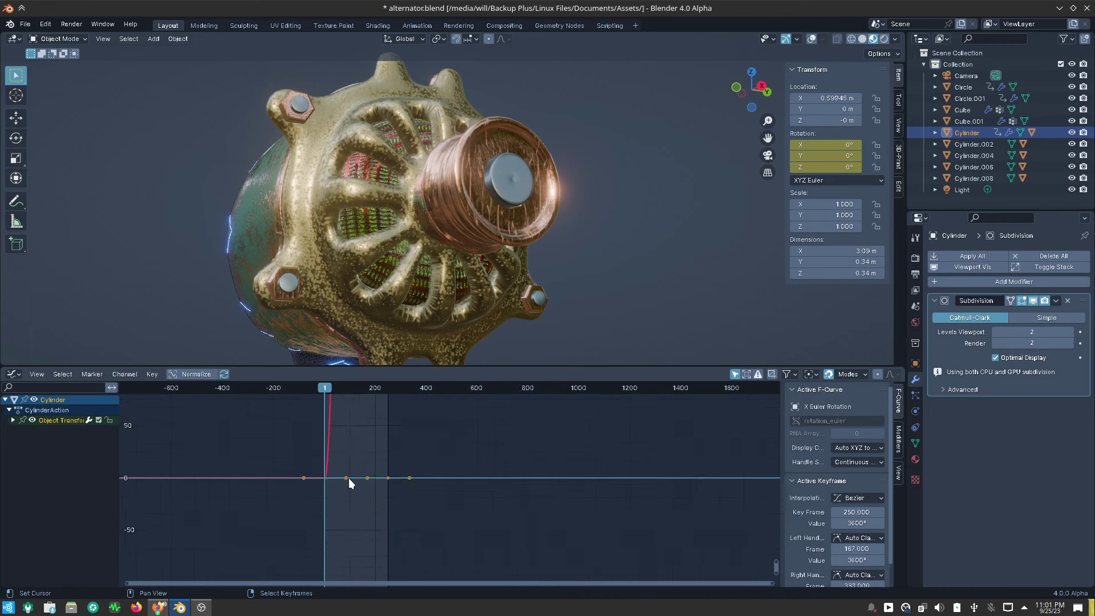
scroll(349, 478, "down", 3)
scroll(349, 479, "down", 4)
scroll(350, 480, "down", 3)
scroll(349, 478, "down", 1)
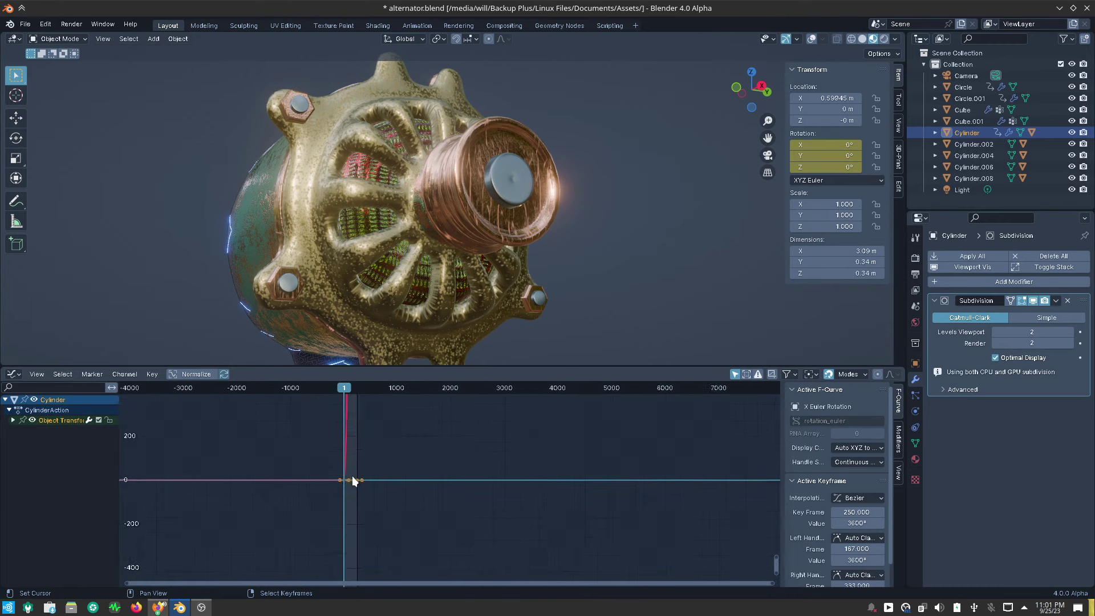
scroll(349, 478, "up", 4)
scroll(349, 478, "up", 4)
scroll(351, 476, "up", 5)
scroll(354, 477, "up", 3)
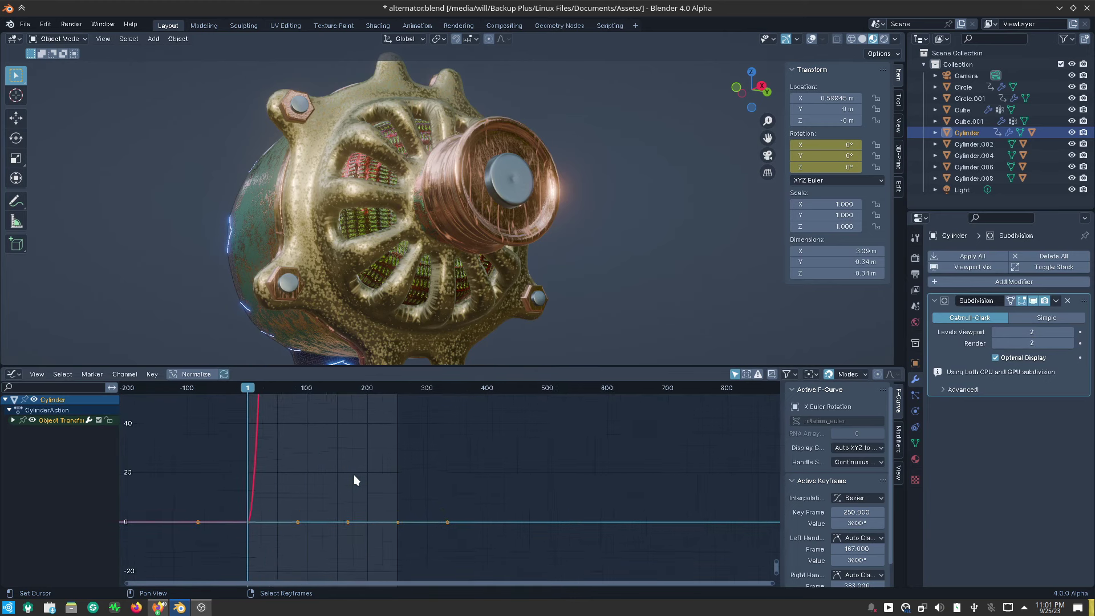
scroll(353, 478, "up", 1)
scroll(337, 478, "up", 1)
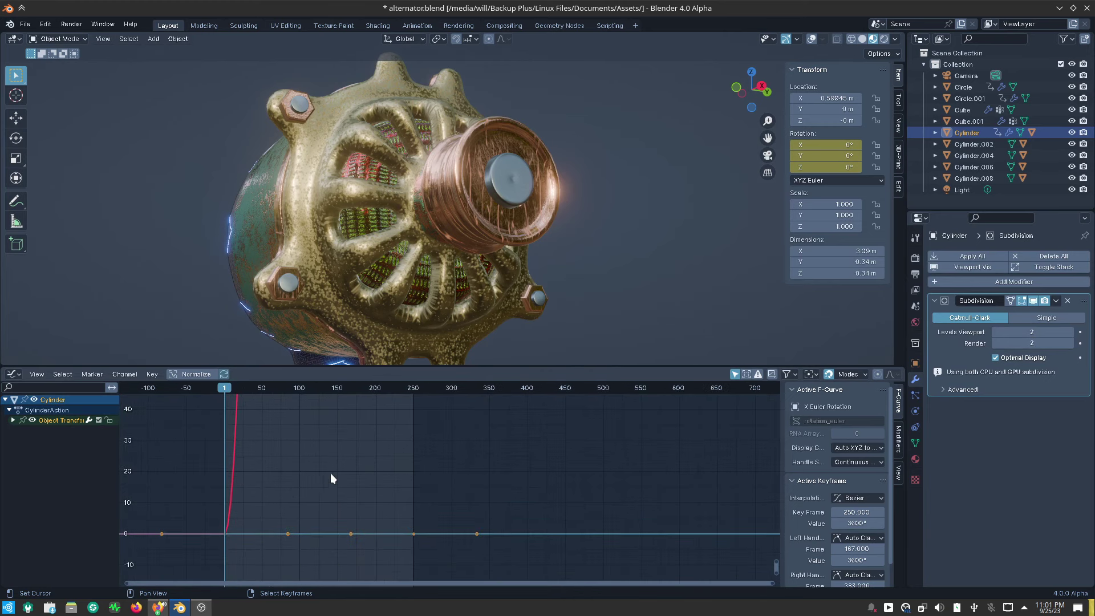
Set the Cylinder's rotation keyframe interpolation to Linear.
left_click(154, 374)
mouse_move(189, 524)
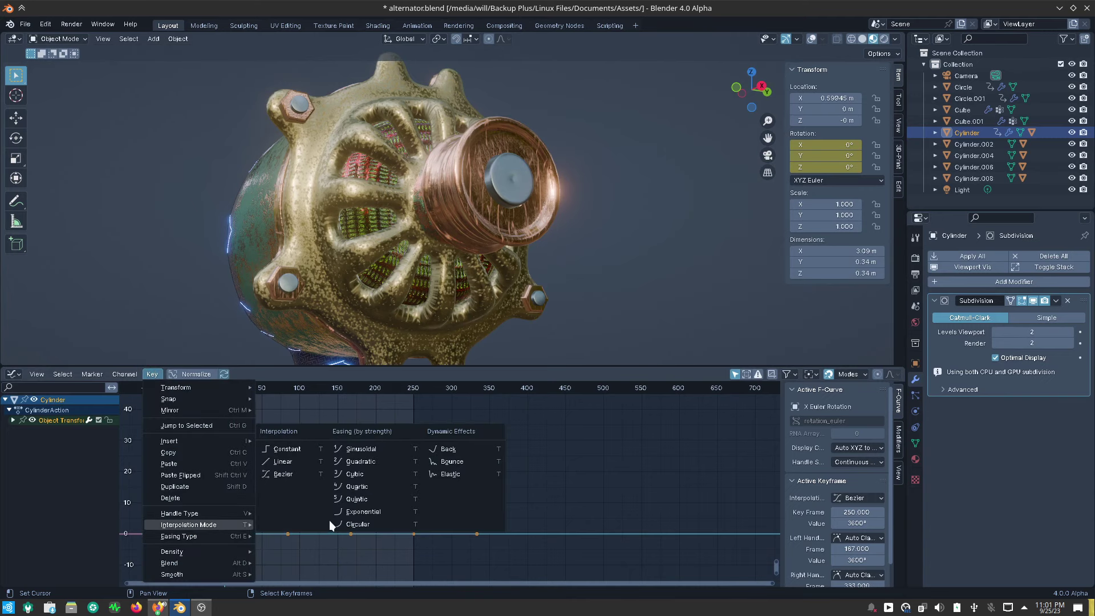
left_click(284, 463)
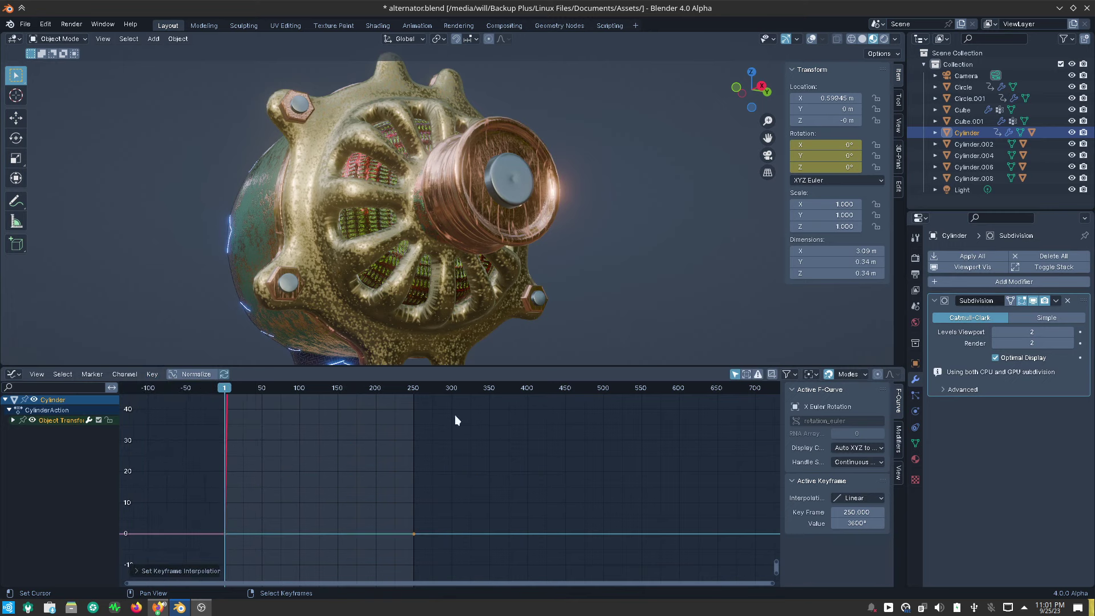
left_click(15, 374)
Return to the Timeline, start playback and orbit to side and end views.
left_click(193, 419)
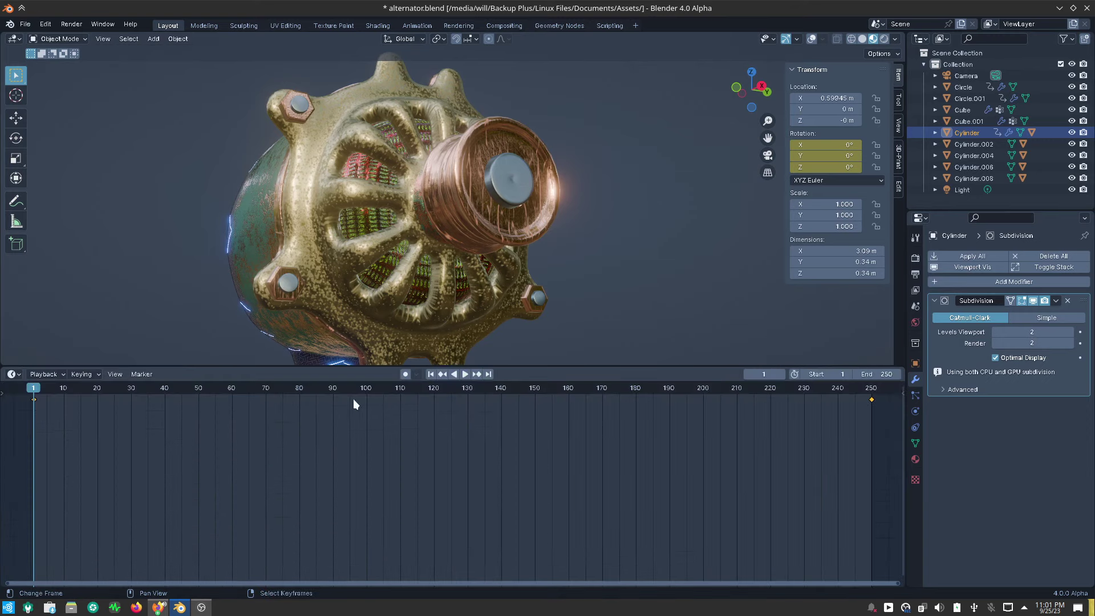
left_click(463, 375)
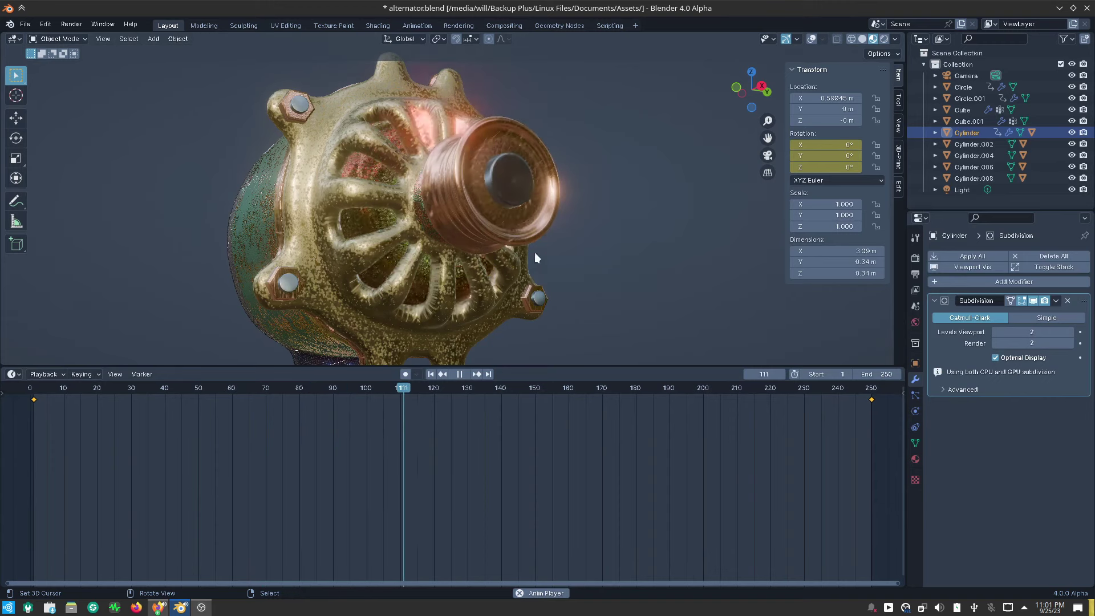
middle_click_drag(387, 211, 440, 234)
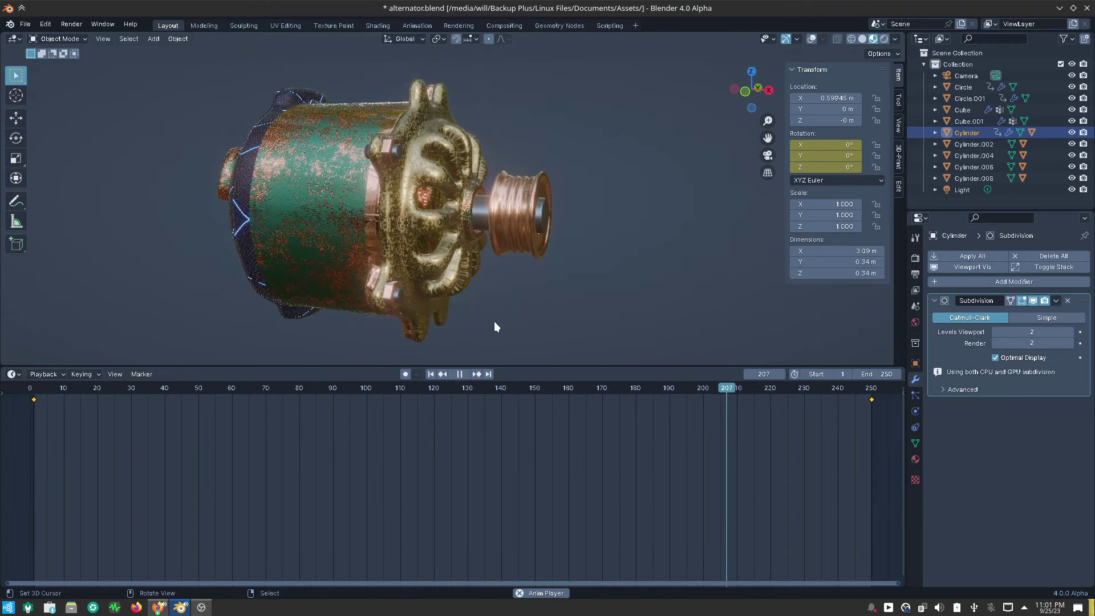
middle_click_drag(399, 302, 537, 295)
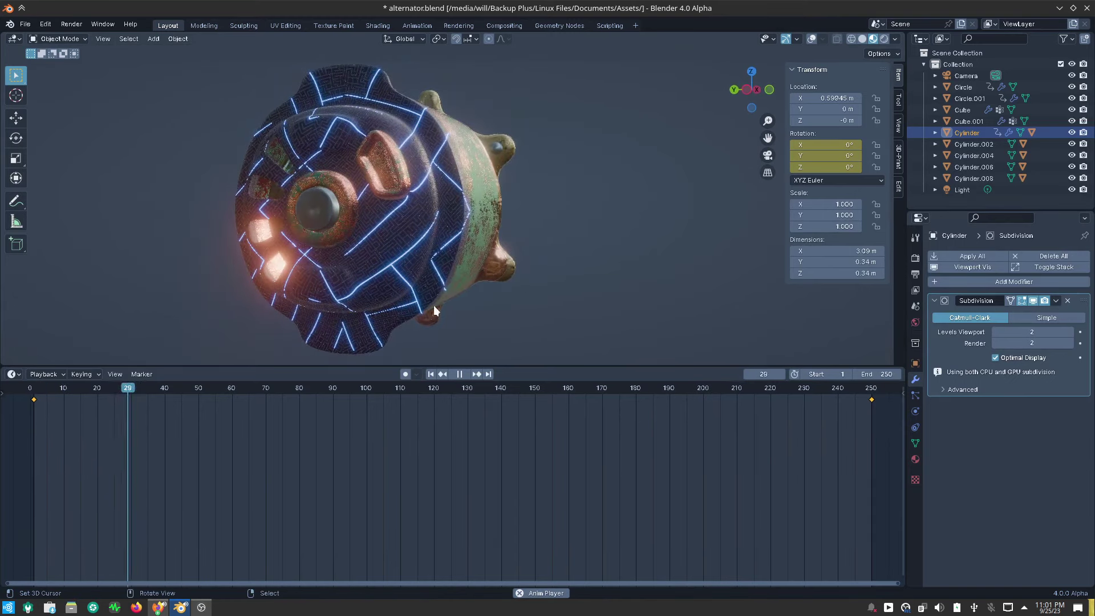
Orbit to a head-on view of the alternator, then pause playback at frame 84.
mouse_move(493, 307)
middle_mouse_down()
mouse_move(532, 295)
mouse_move(652, 314)
middle_mouse_up()
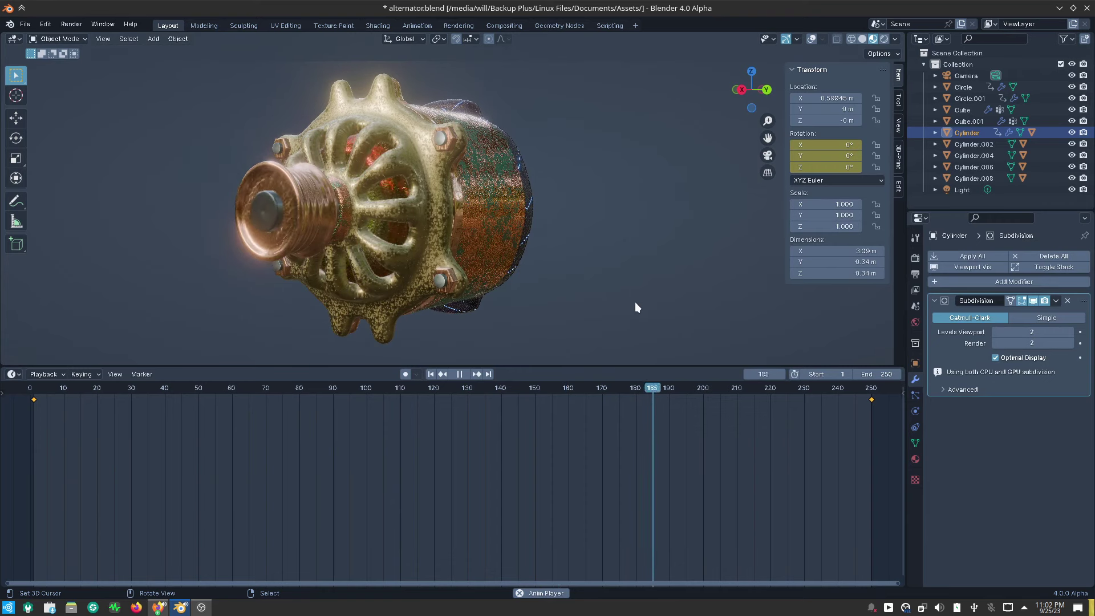
mouse_move(486, 354)
middle_mouse_down()
mouse_move(460, 342)
mouse_move(538, 342)
mouse_move(542, 60)
mouse_move(544, 74)
mouse_move(598, 63)
middle_mouse_up()
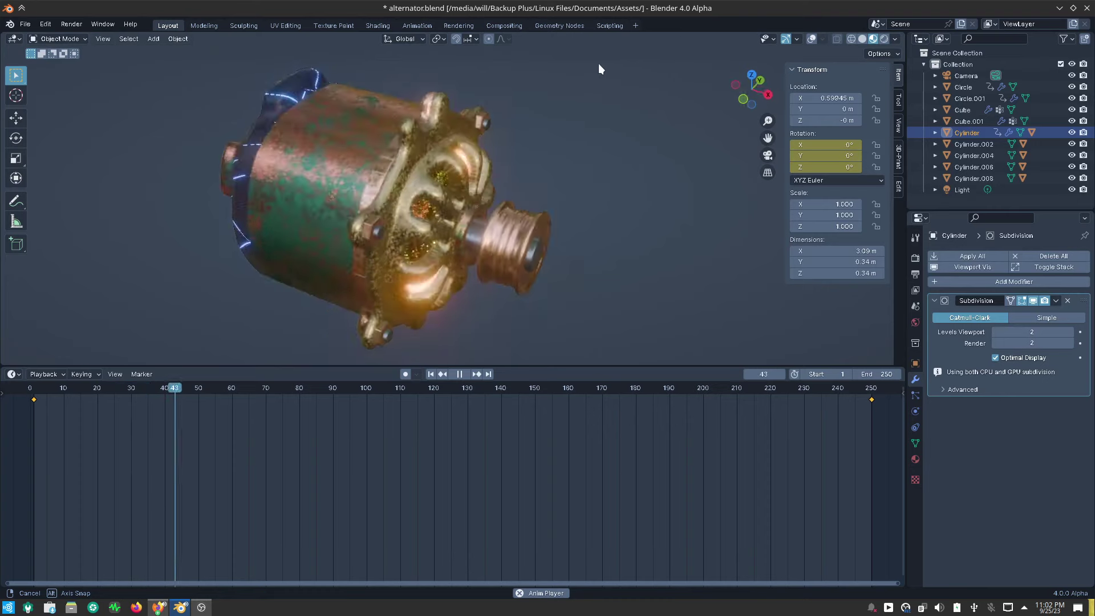
left_click(460, 374)
mouse_move(471, 330)
middle_mouse_down()
mouse_move(524, 278)
mouse_move(518, 201)
middle_mouse_up()
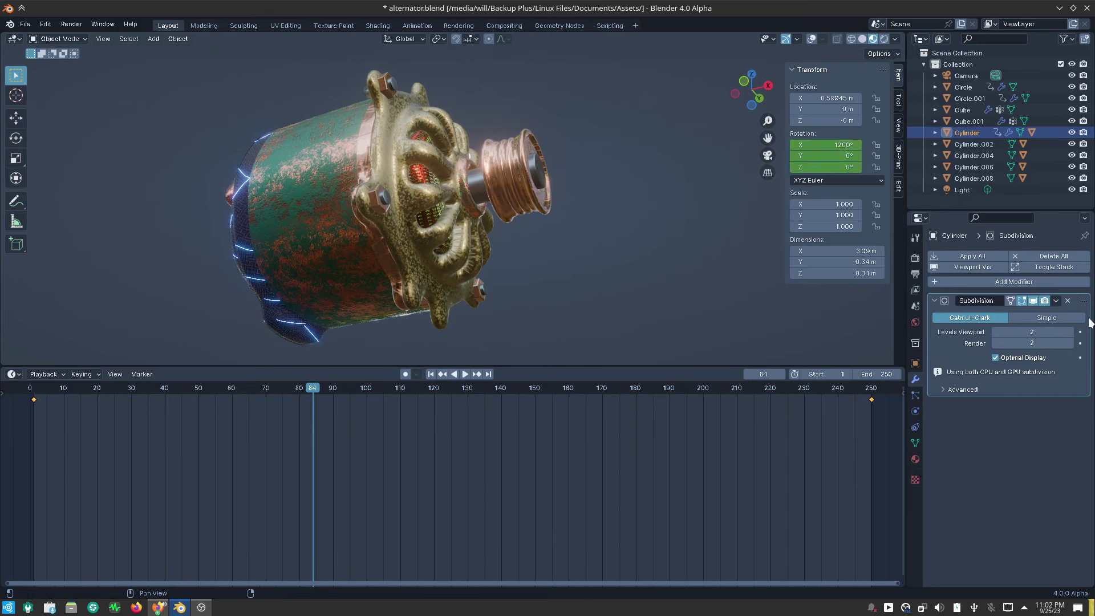